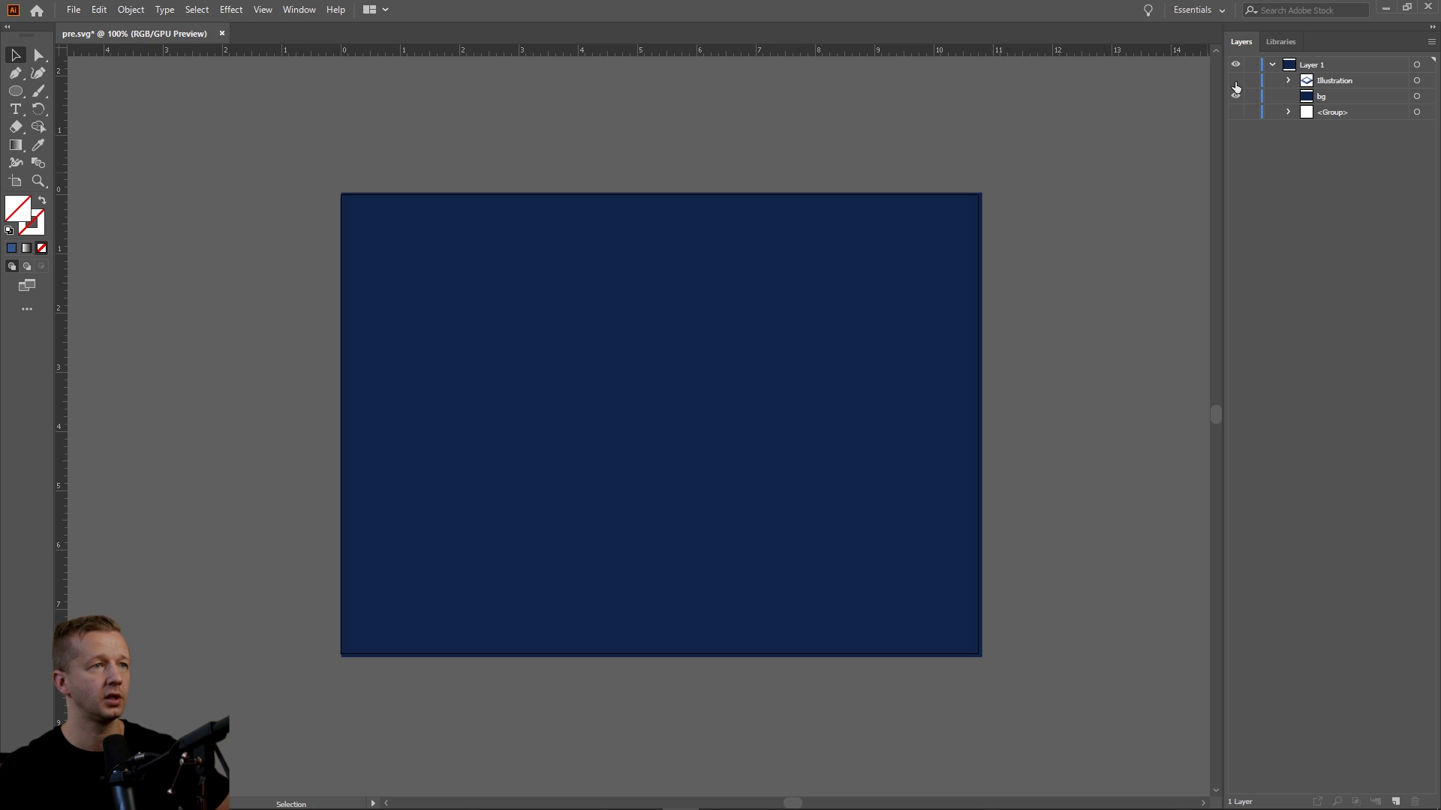
Step: Toggle the visibility of the isometric grid group and the bg shape to examine how the artwork is set up
{"action": "left_click", "coordinate": [1236, 112]}
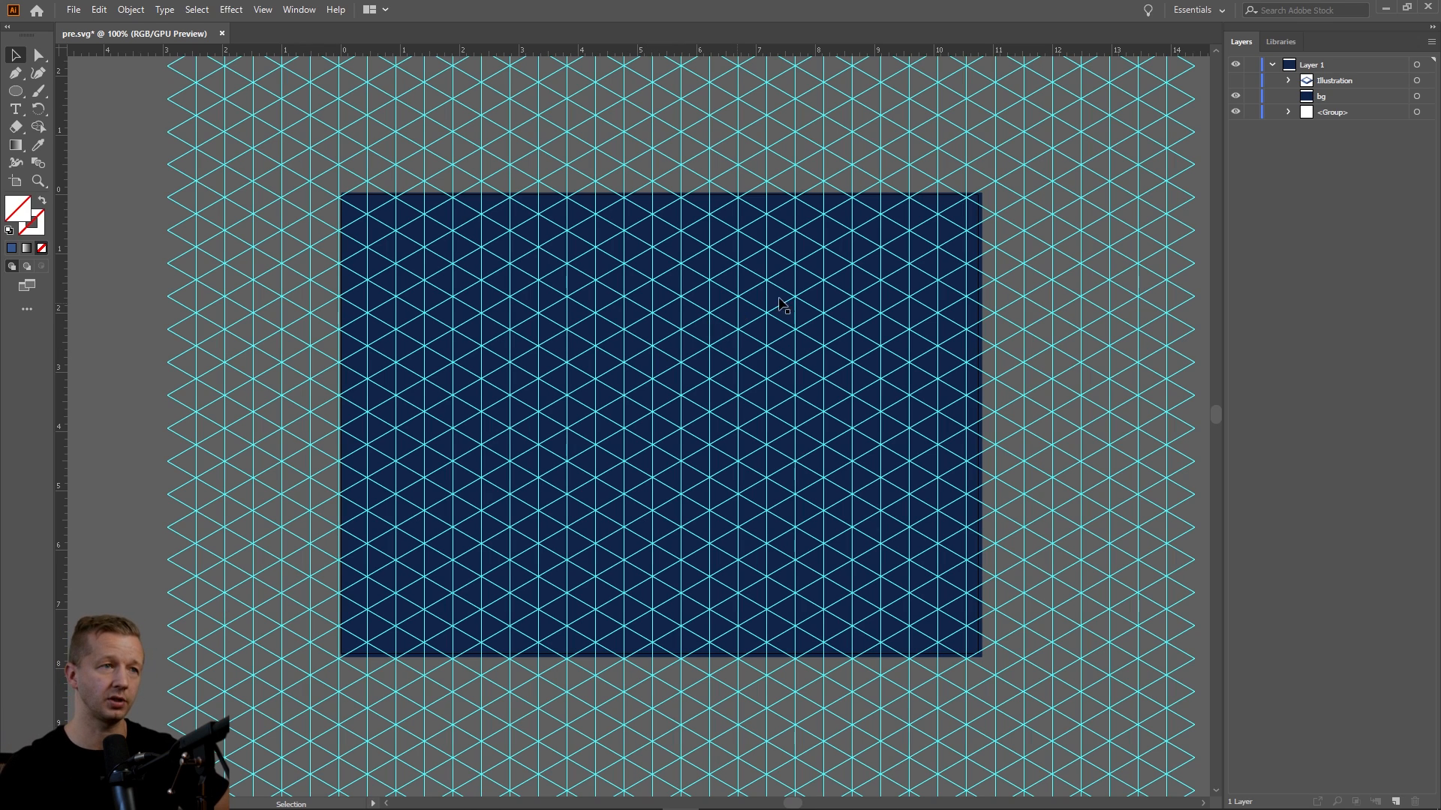
{"action": "left_click", "coordinate": [1238, 111]}
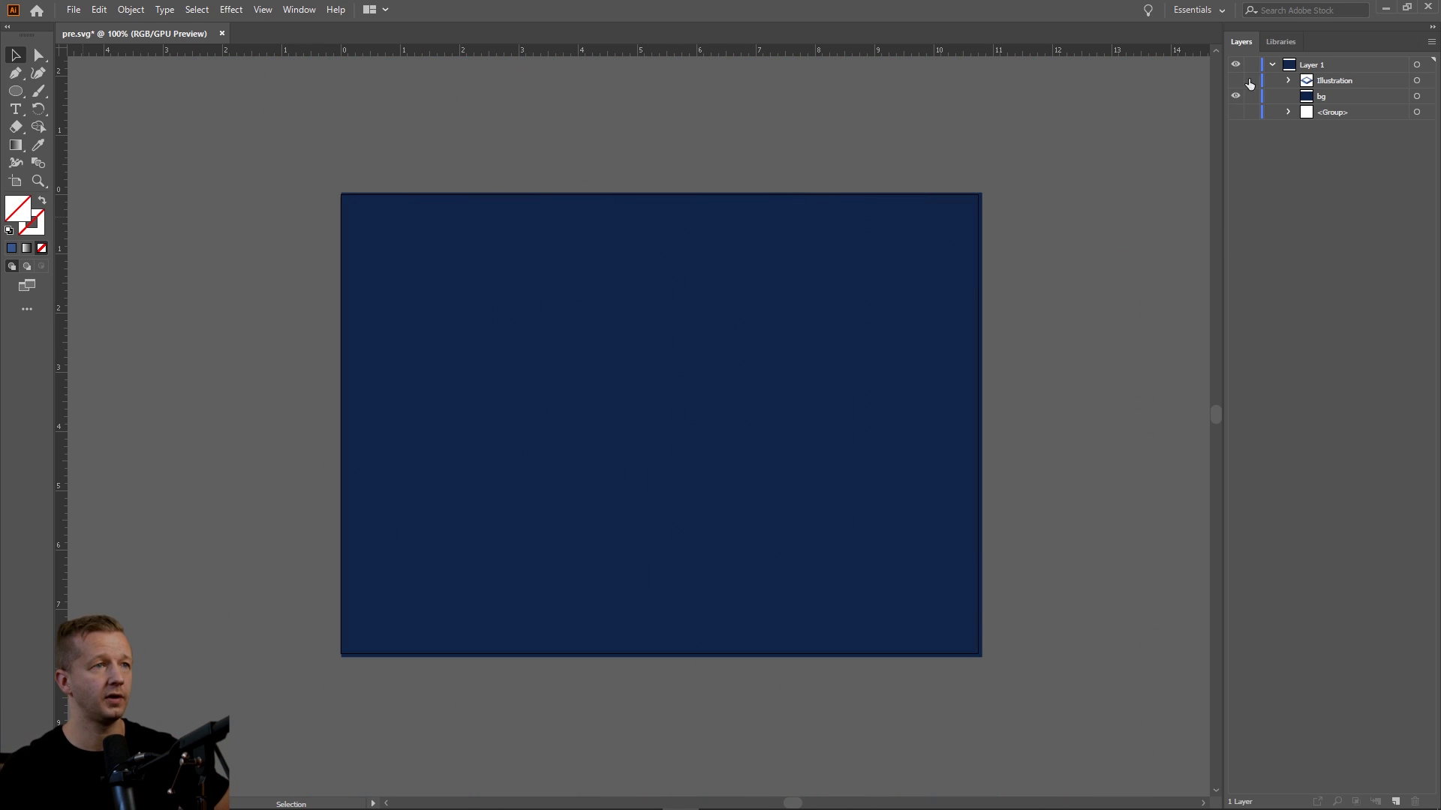
{"action": "left_click", "coordinate": [1324, 95]}
{"action": "left_click", "coordinate": [1236, 96]}
{"action": "left_click", "coordinate": [1236, 96]}
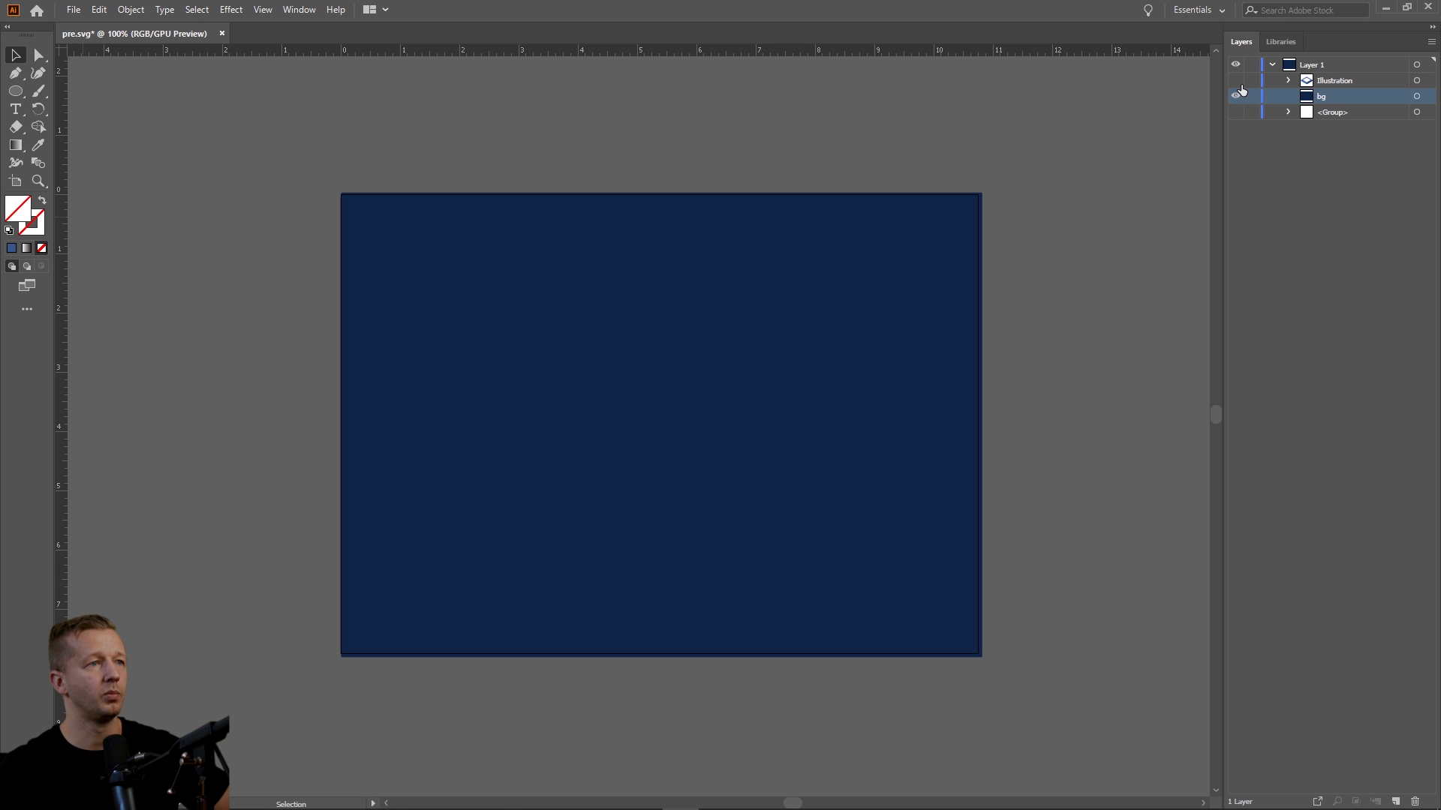
Step: Make the Illustration group visible and expand it to list its shapes
{"action": "left_click", "coordinate": [1236, 81]}
{"action": "left_click", "coordinate": [1355, 81]}
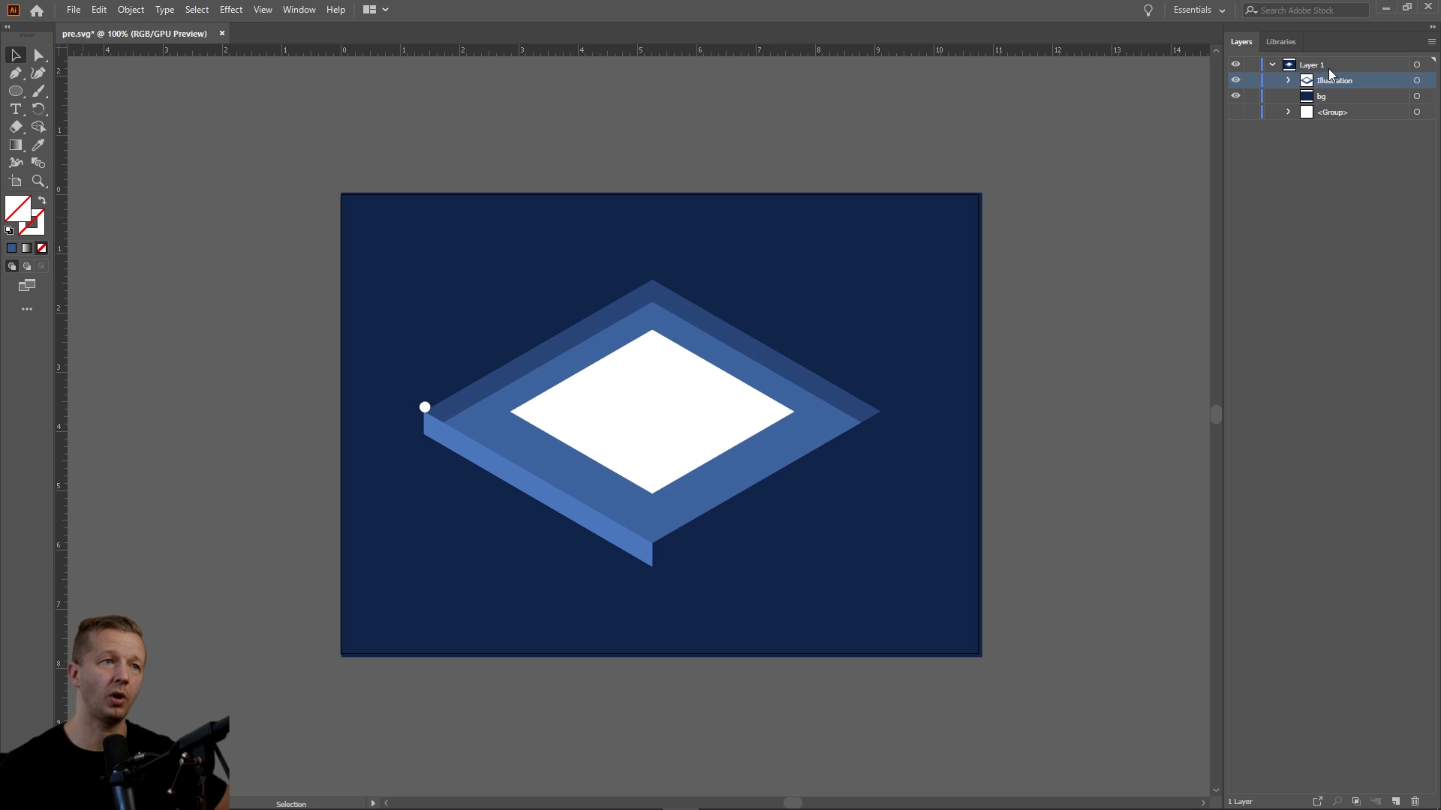
{"action": "left_click", "coordinate": [1289, 80]}
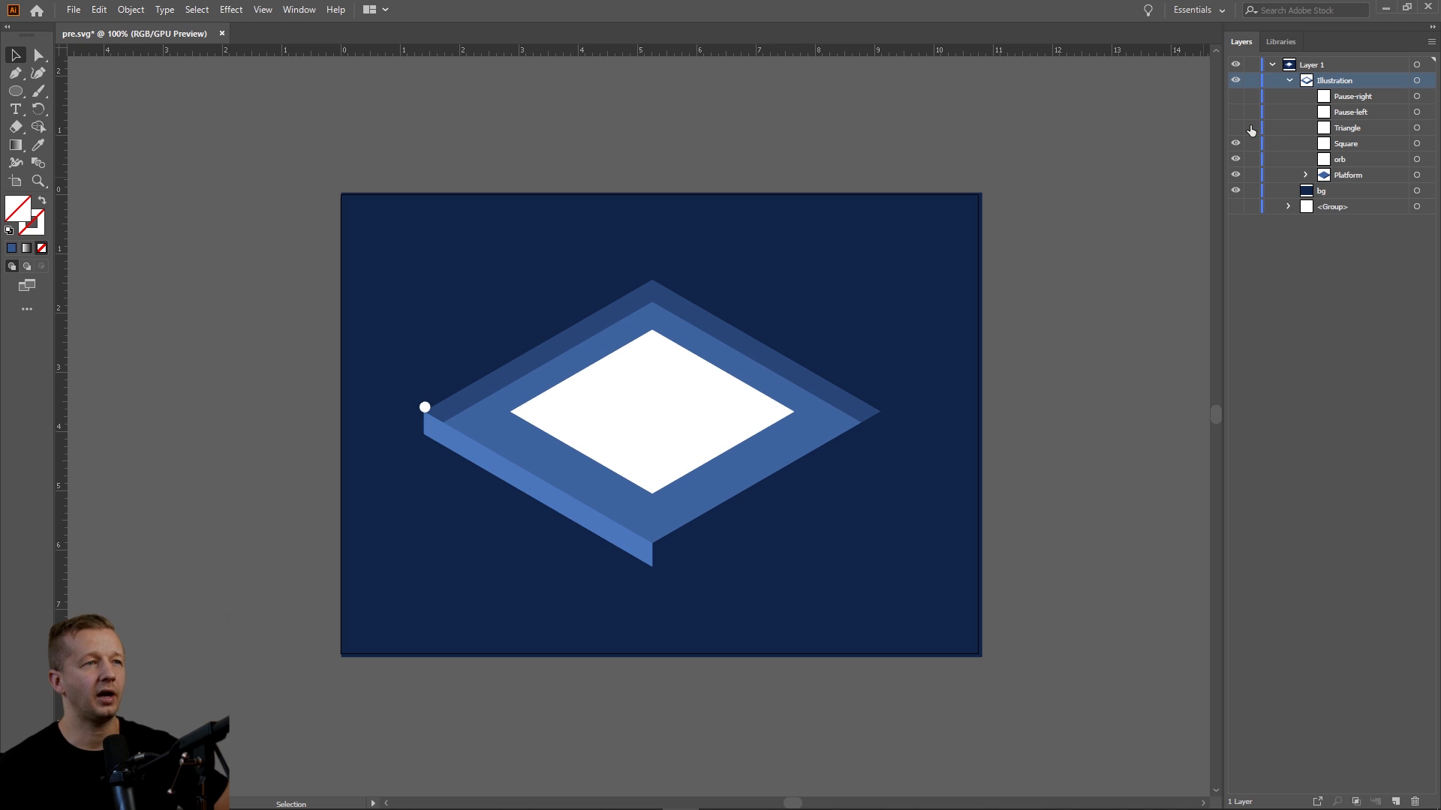
Step: Hide the Square and orb shapes and expand the Platform group to view its parts
{"action": "left_click_drag", "start_coordinate": [1237, 144], "coordinate": [1236, 159]}
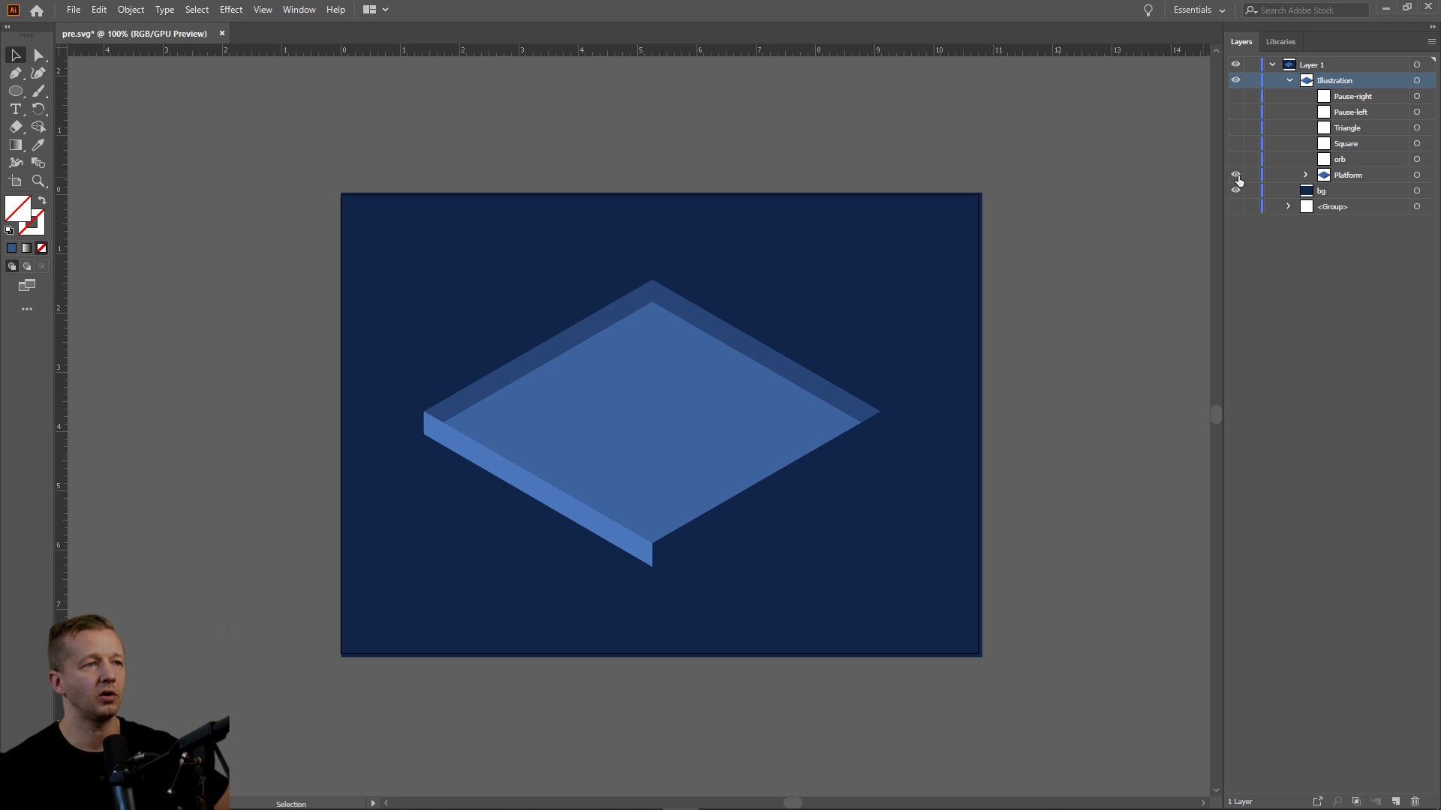
{"action": "left_click", "coordinate": [1306, 175]}
{"action": "left_click", "coordinate": [1346, 176]}
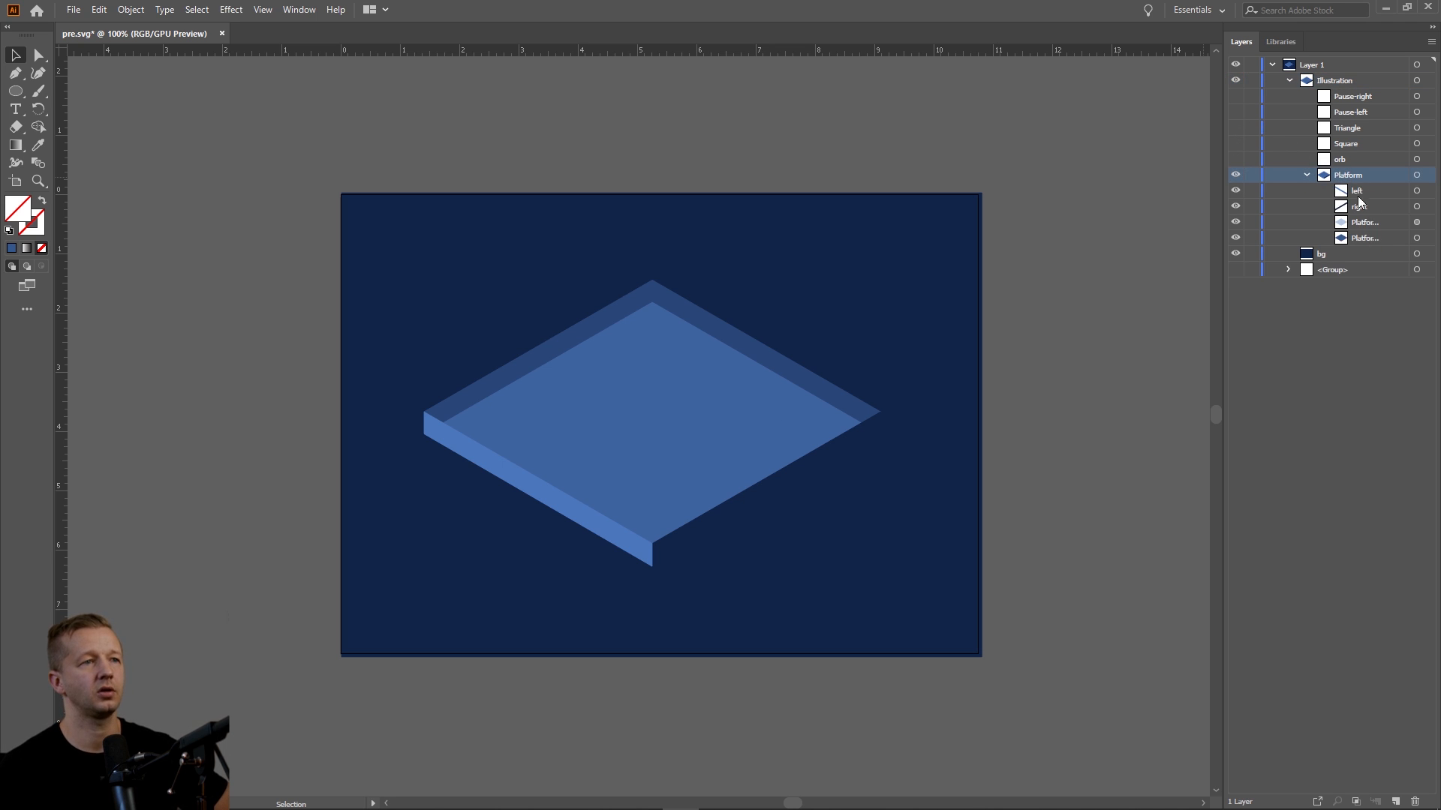
Step: Hide the left, right and upper shapes of the Platform group and select the base diamond to inspect its outline
{"action": "left_click_drag", "start_coordinate": [1236, 191], "coordinate": [1237, 229]}
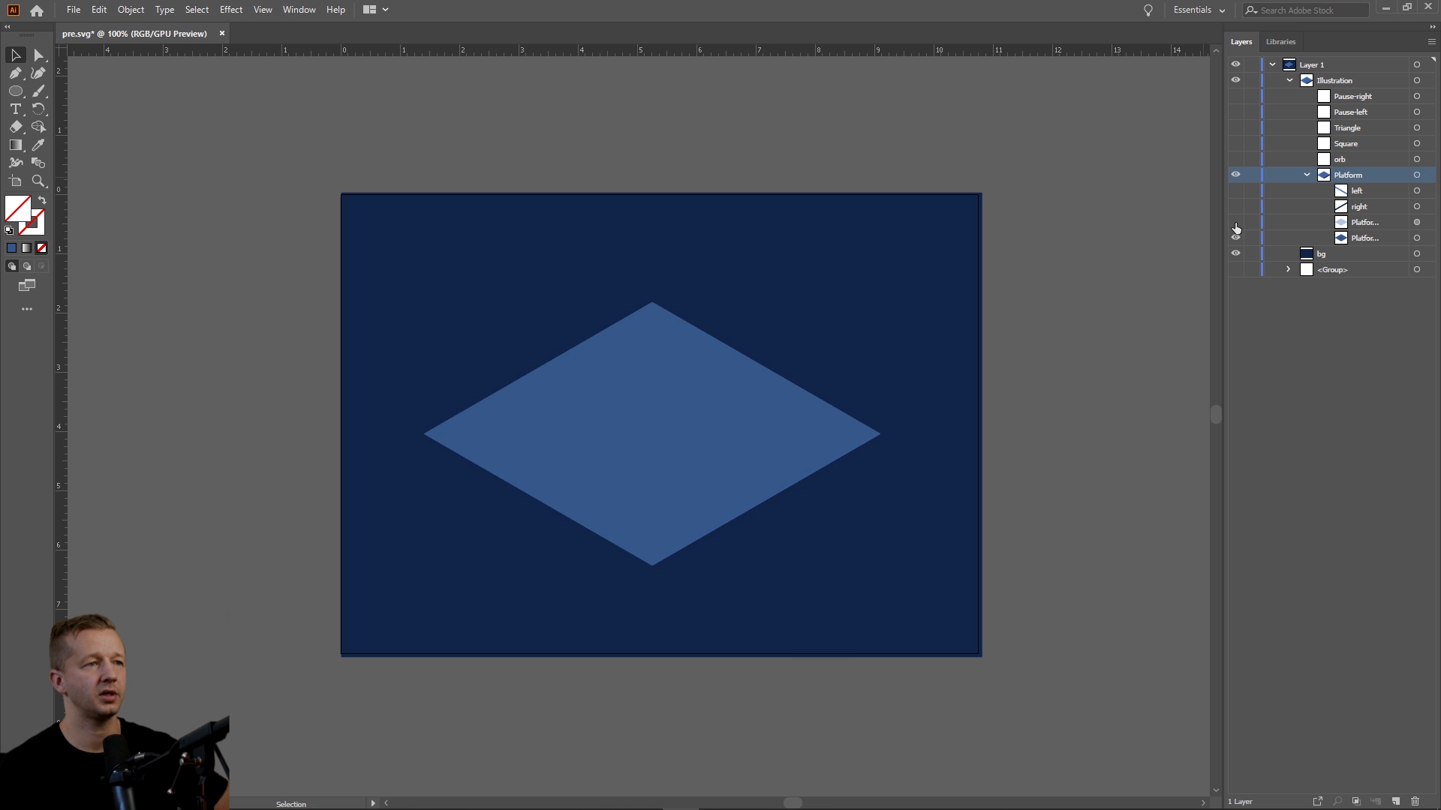
{"action": "left_click", "coordinate": [1237, 238]}
{"action": "left_click", "coordinate": [1237, 239]}
{"action": "left_click", "coordinate": [1416, 238]}
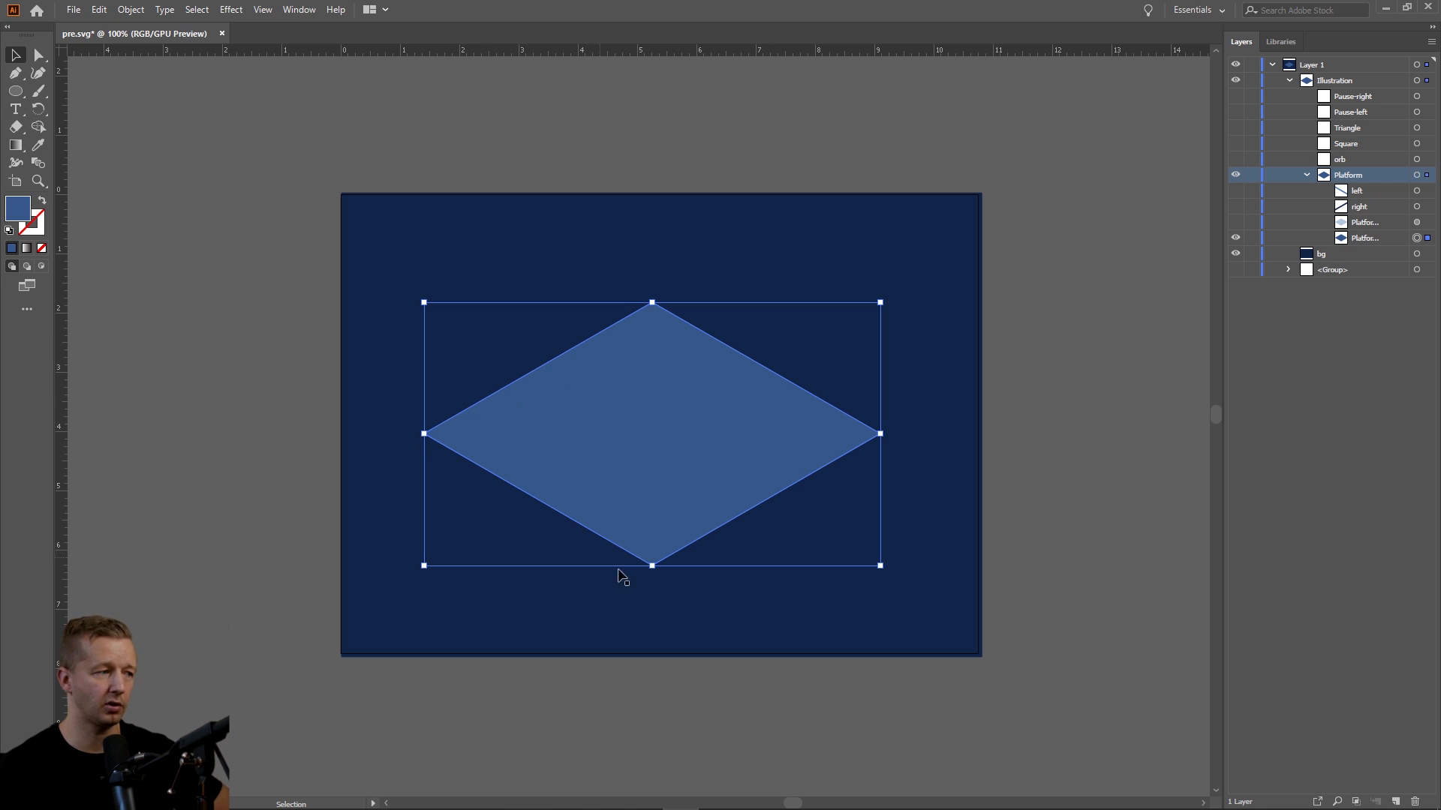
Step: Show the upper platform diamond again and select the artwork to compare its outline with the base diamond
{"action": "left_click", "coordinate": [1236, 222]}
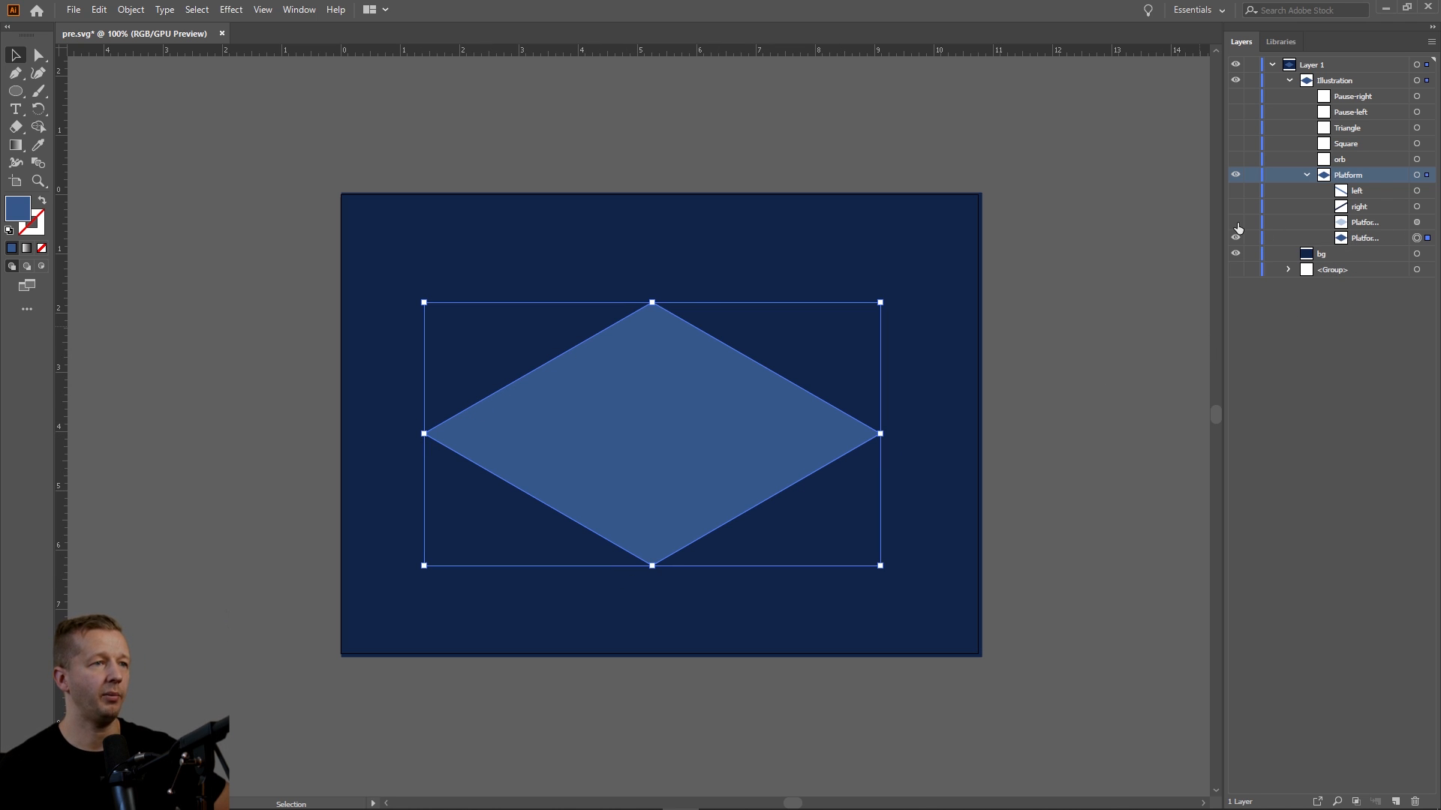
{"action": "left_click", "coordinate": [850, 411], "text": "shift"}
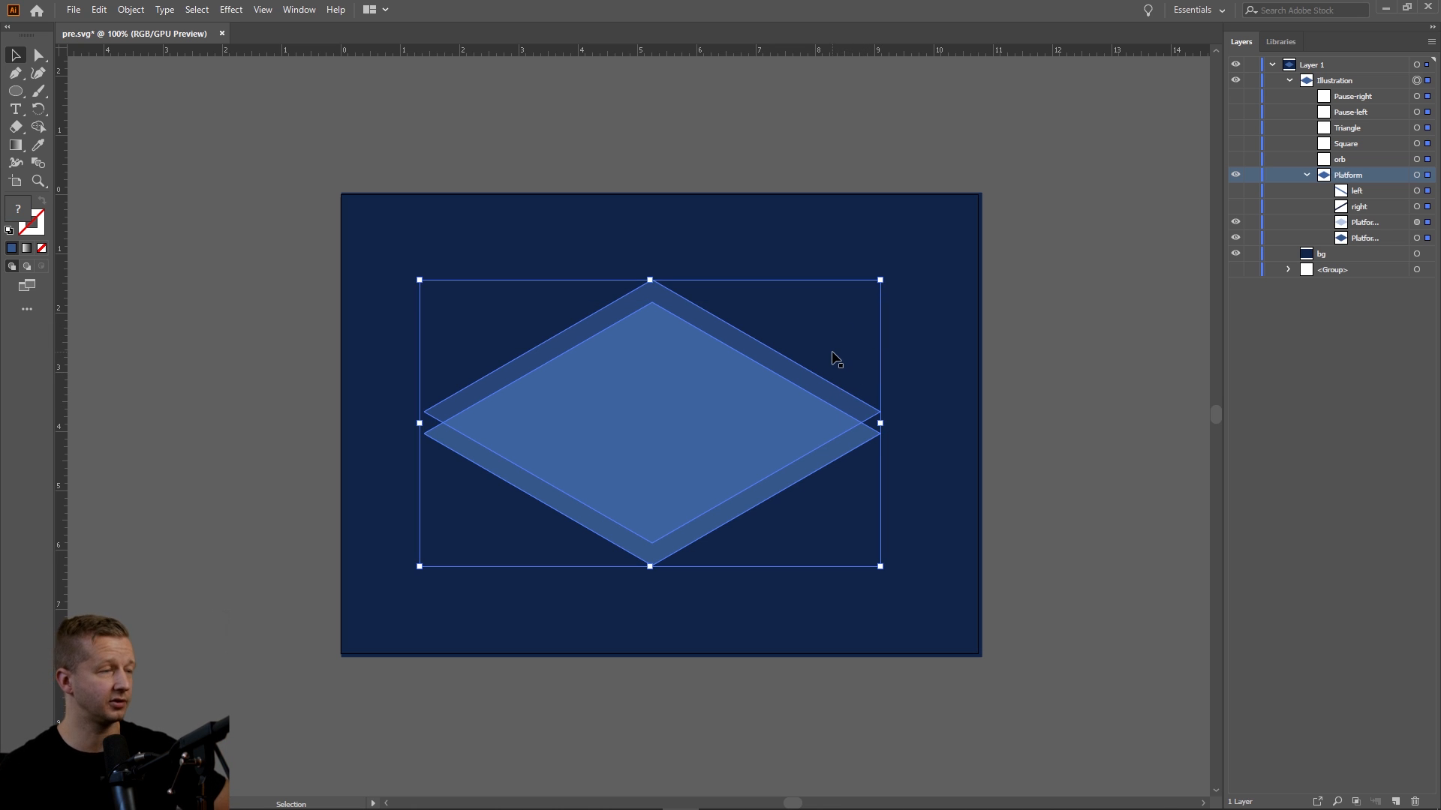
{"action": "left_click", "coordinate": [979, 370]}
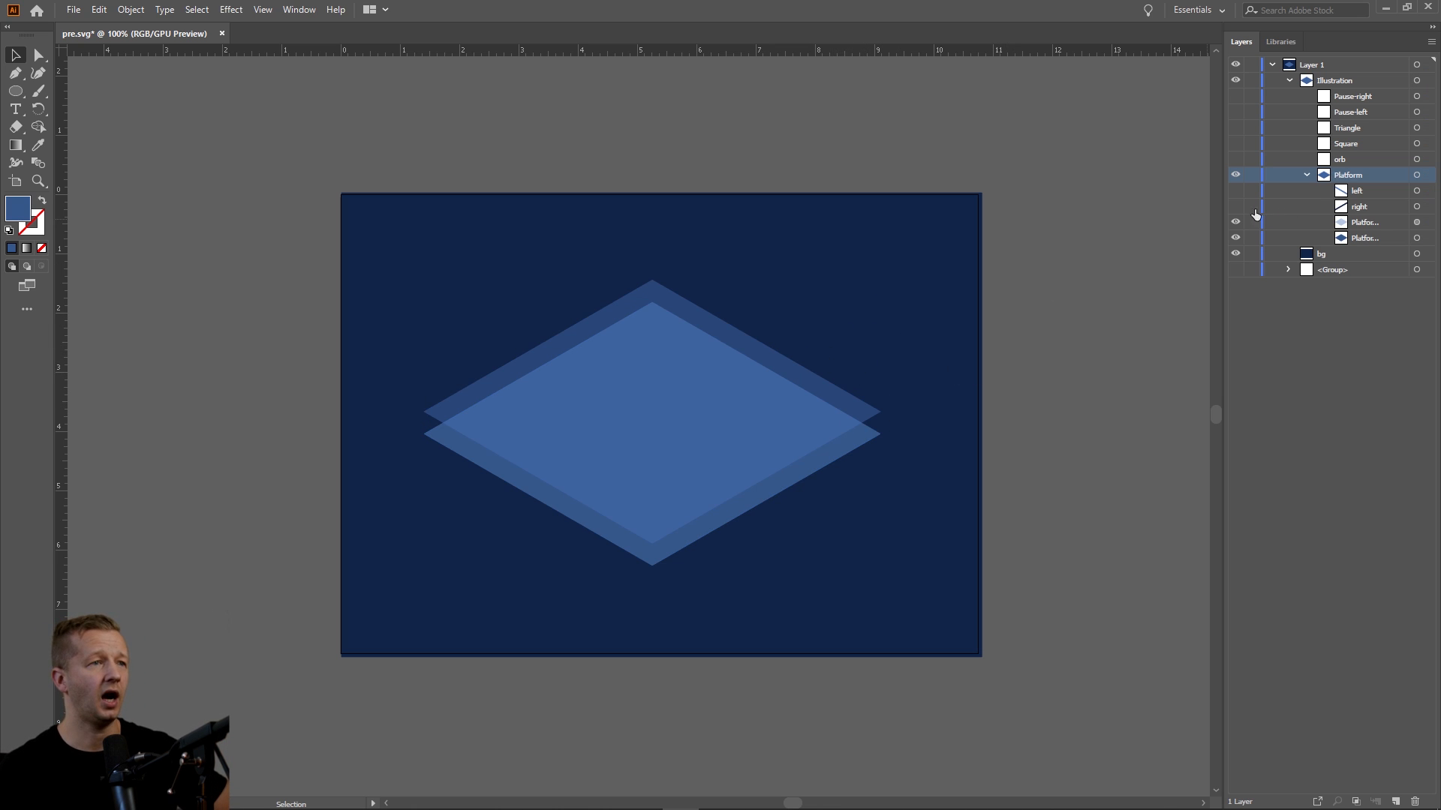
Step: Show the platform's right side shape and select it alone with the Direct Selection tool to inspect its outline
{"action": "left_click", "coordinate": [1235, 206]}
{"action": "left_click", "coordinate": [833, 451]}
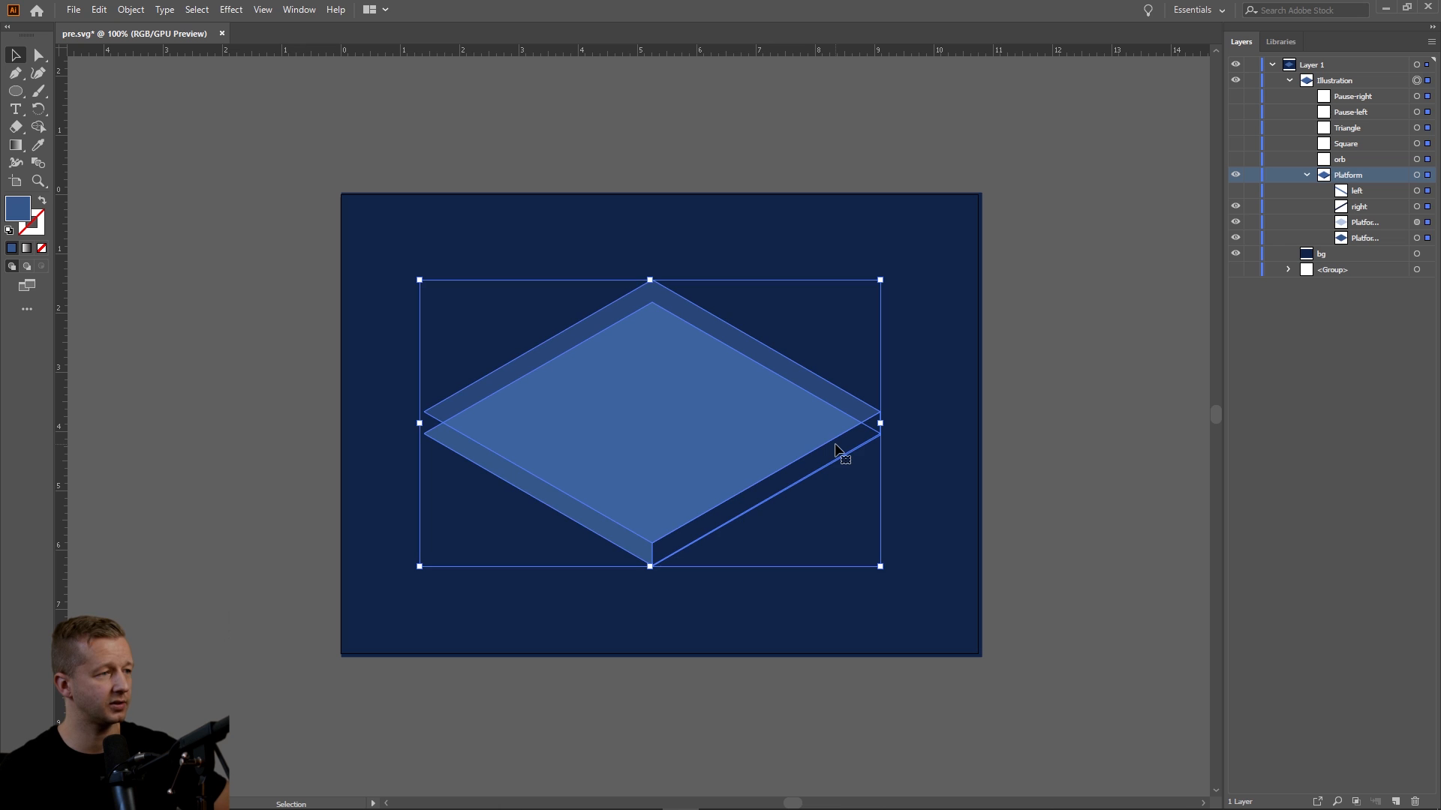
{"action": "key", "text": "a"}
{"action": "left_click", "coordinate": [257, 187]}
{"action": "left_click", "coordinate": [828, 469]}
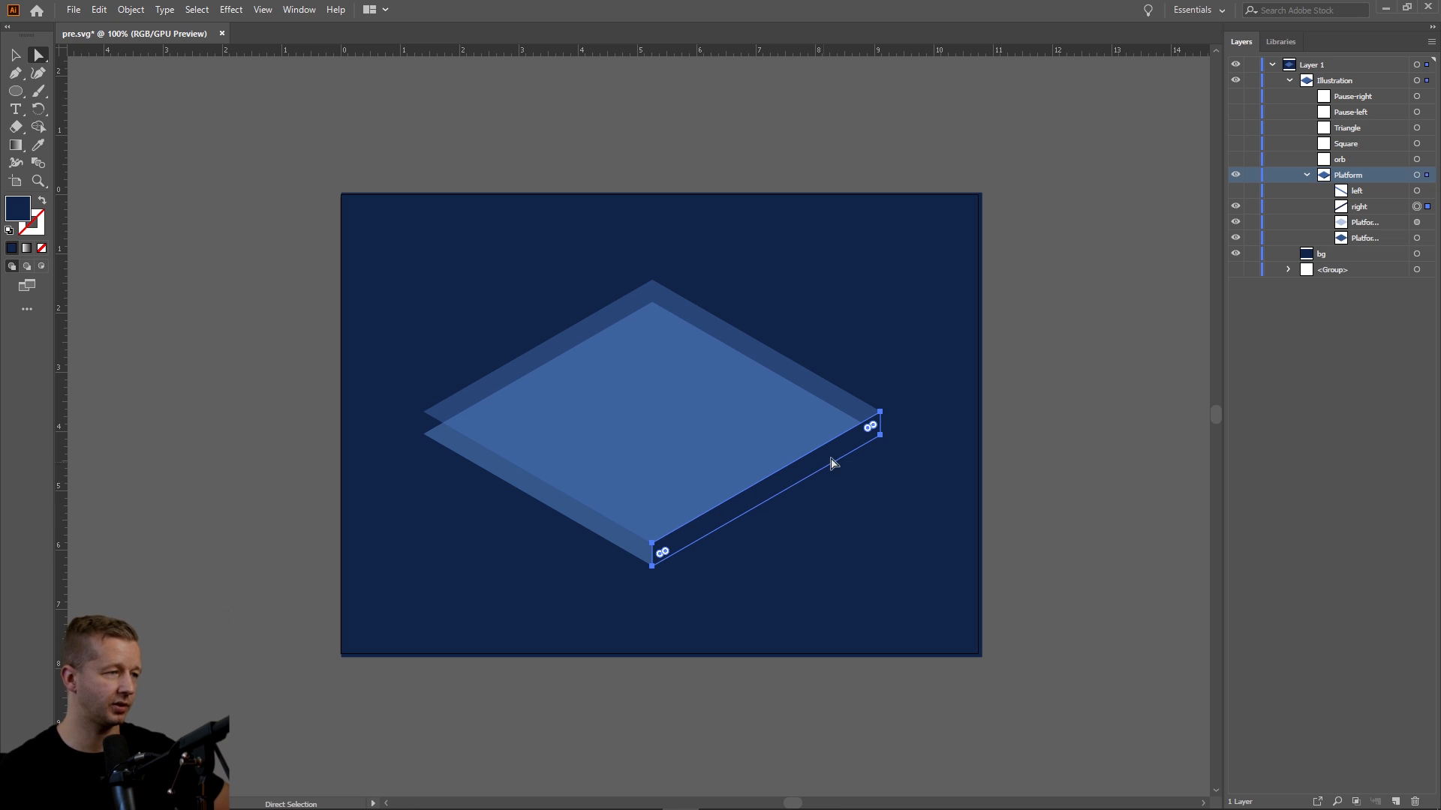
Step: Show the platform's left side shape again and clear the selection to view the complete platform
{"action": "left_click", "coordinate": [1235, 191]}
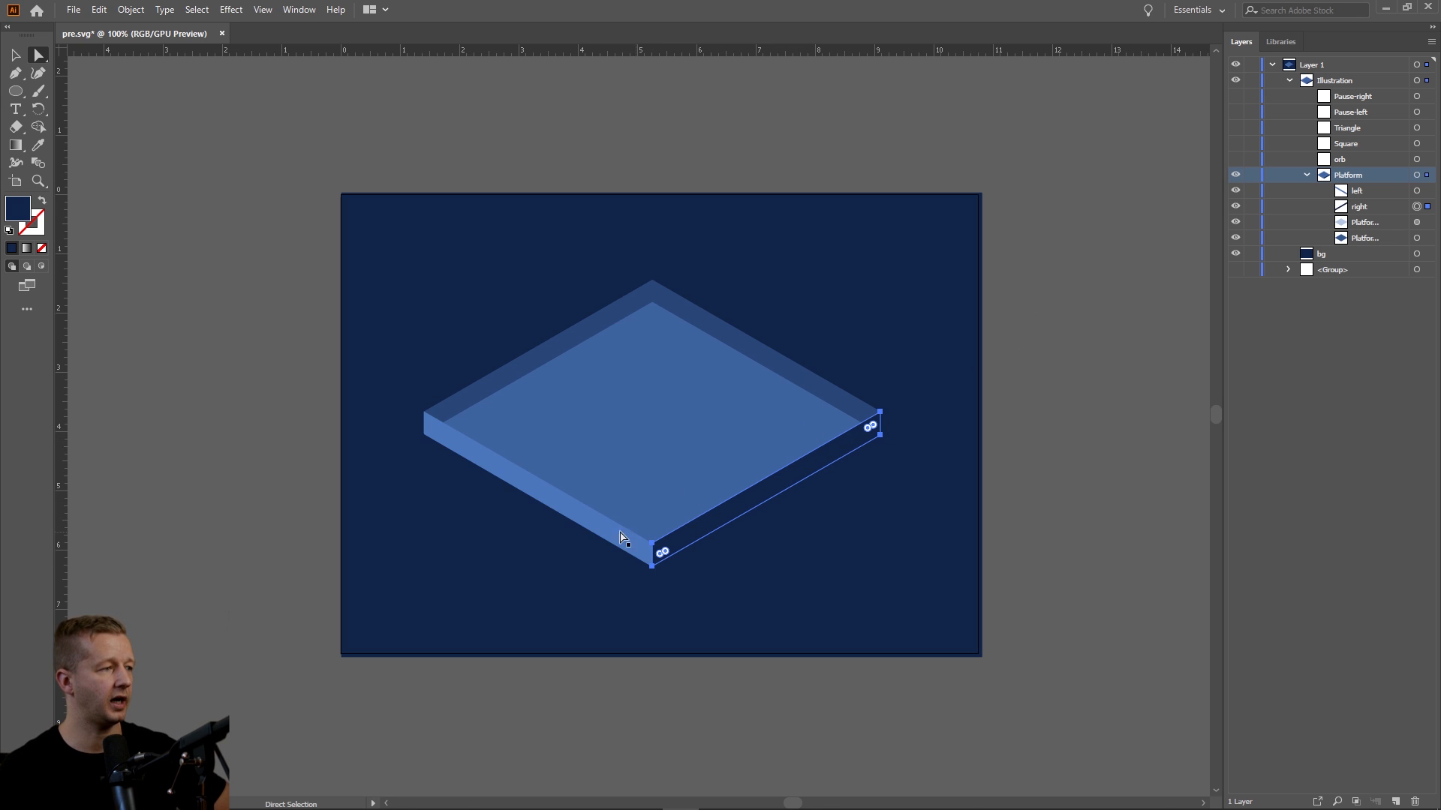
{"action": "left_click", "coordinate": [583, 527]}
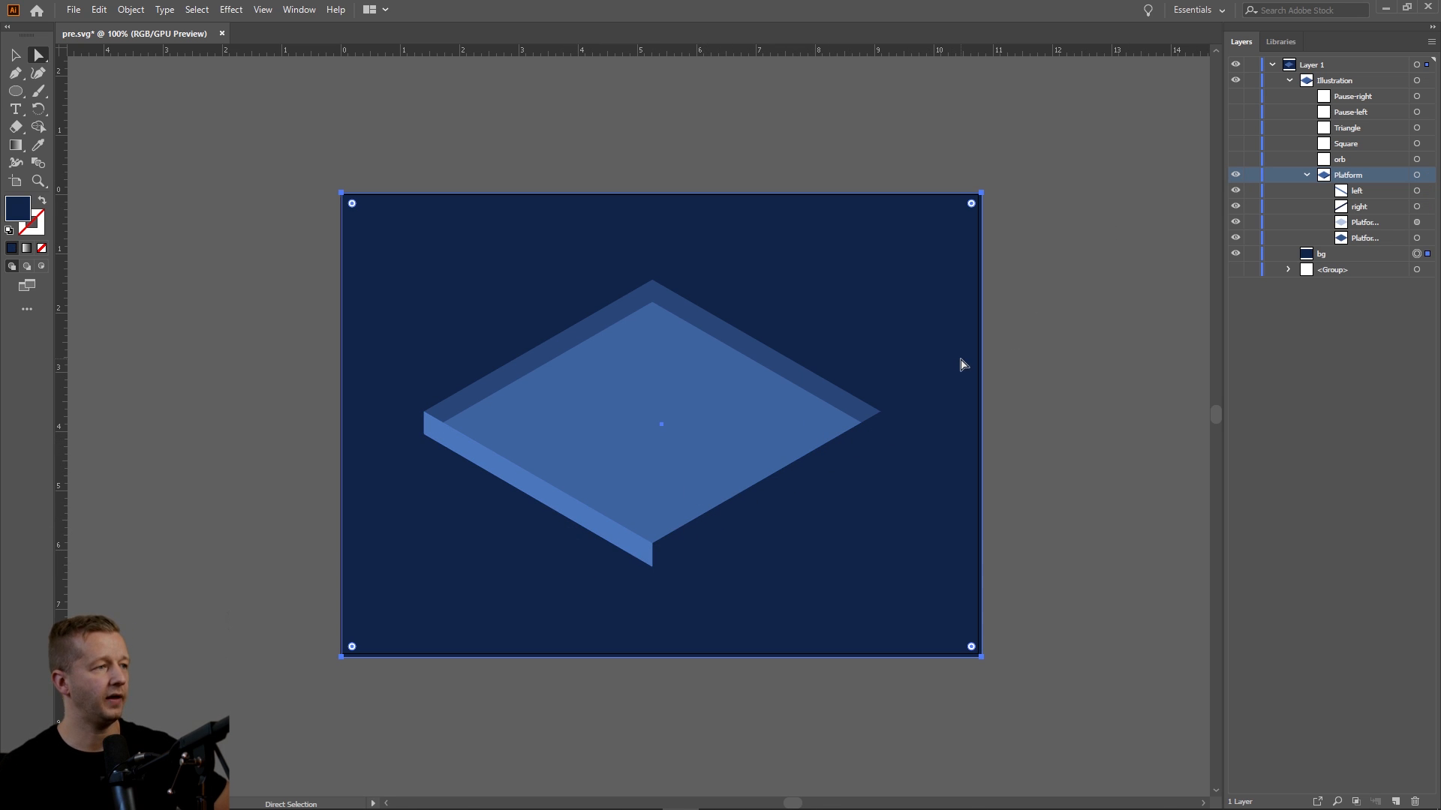
{"action": "left_click", "coordinate": [1040, 350]}
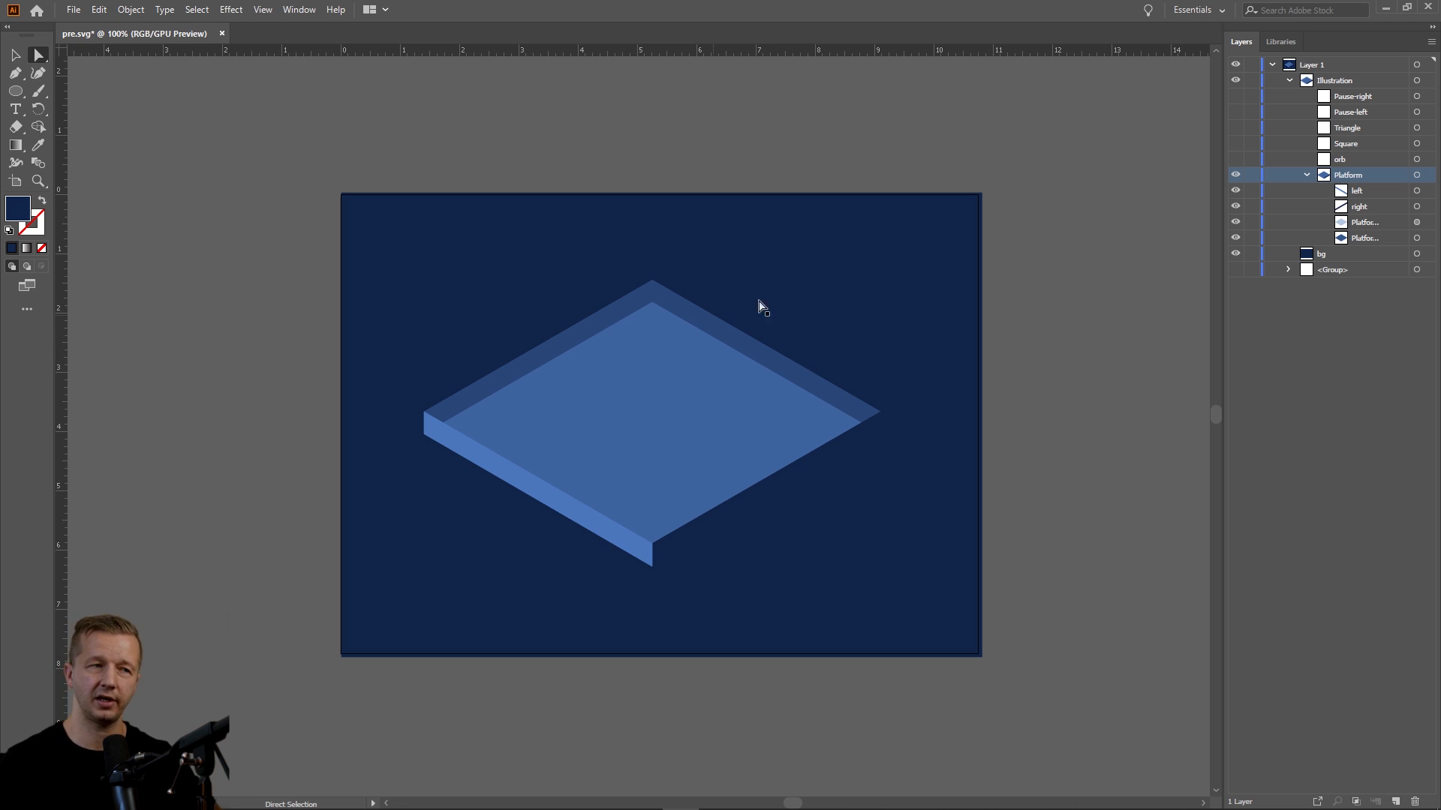
Step: Collapse the Platform group and make the orb and Square shapes visible again
{"action": "left_click", "coordinate": [1307, 178]}
{"action": "left_click", "coordinate": [1236, 159]}
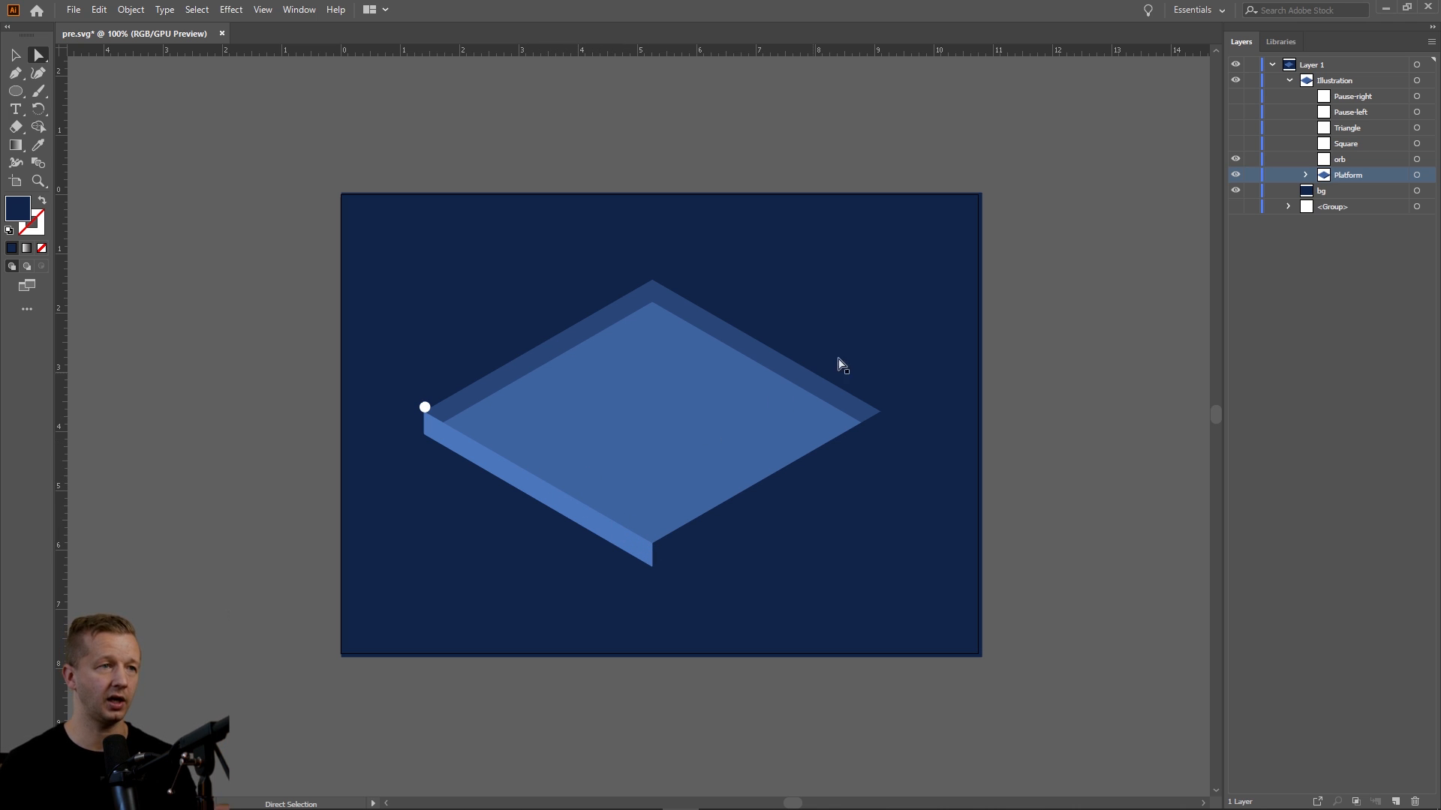
{"action": "left_click", "coordinate": [1236, 145]}
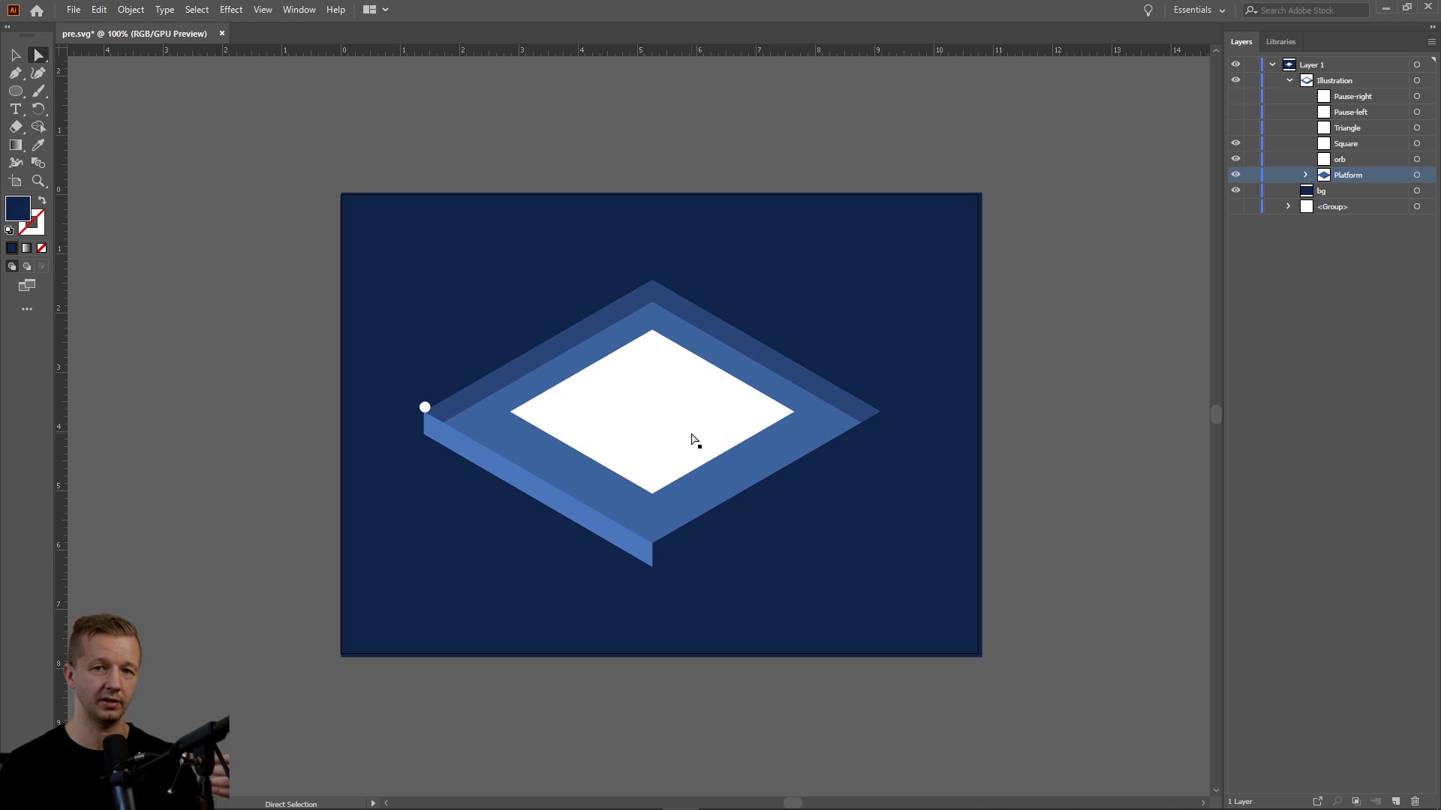
Step: View the Triangle shape without the Square, then show the Square again and inspect its corner anchor points
{"action": "left_click", "coordinate": [1236, 144]}
{"action": "left_click", "coordinate": [1236, 129]}
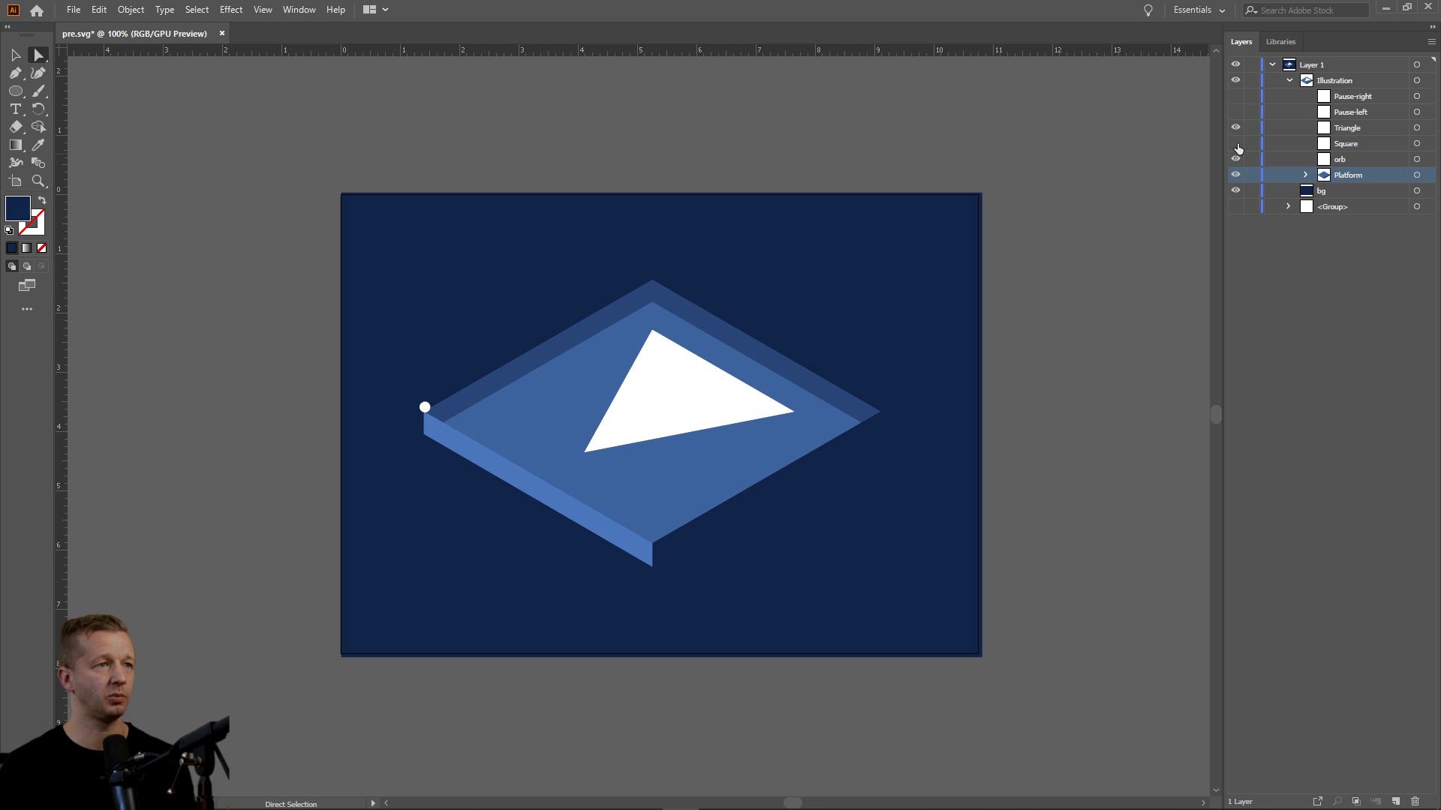
{"action": "left_click", "coordinate": [1236, 144]}
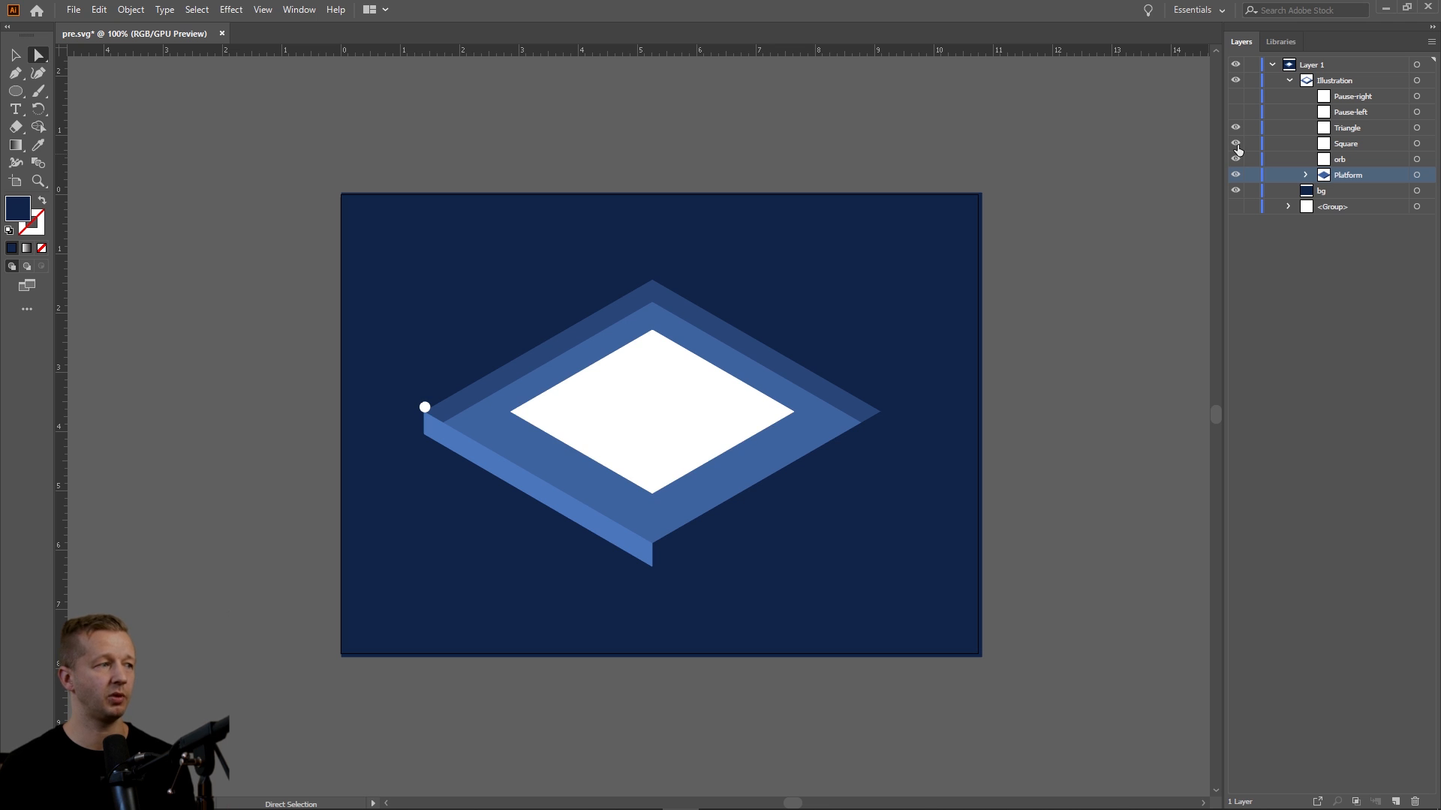
{"action": "left_click", "coordinate": [653, 495]}
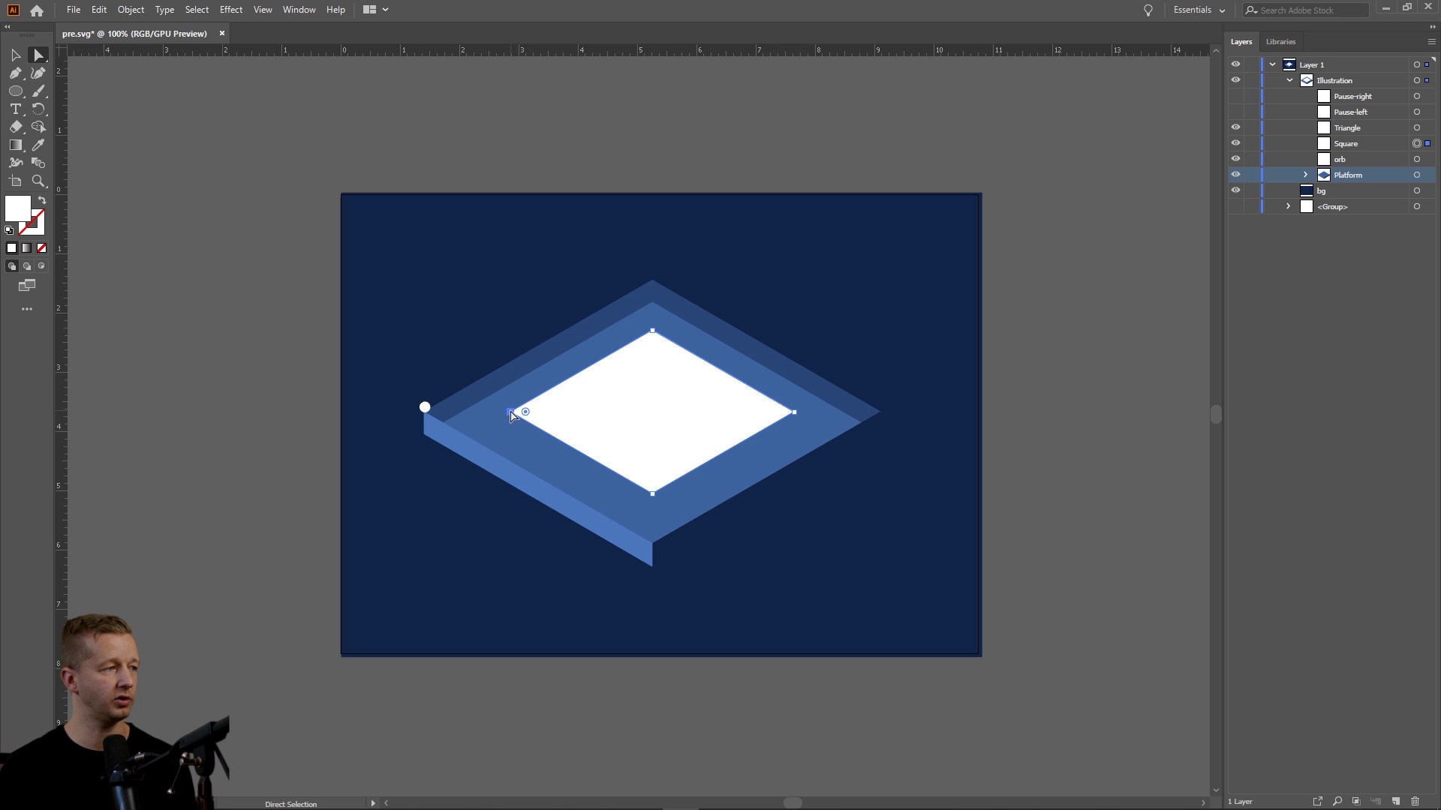
Step: Hide the Square and Triangle shapes and show Pause-left and Pause-right to view the pause symbol
{"action": "left_click", "coordinate": [1235, 144]}
{"action": "left_click", "coordinate": [1236, 128]}
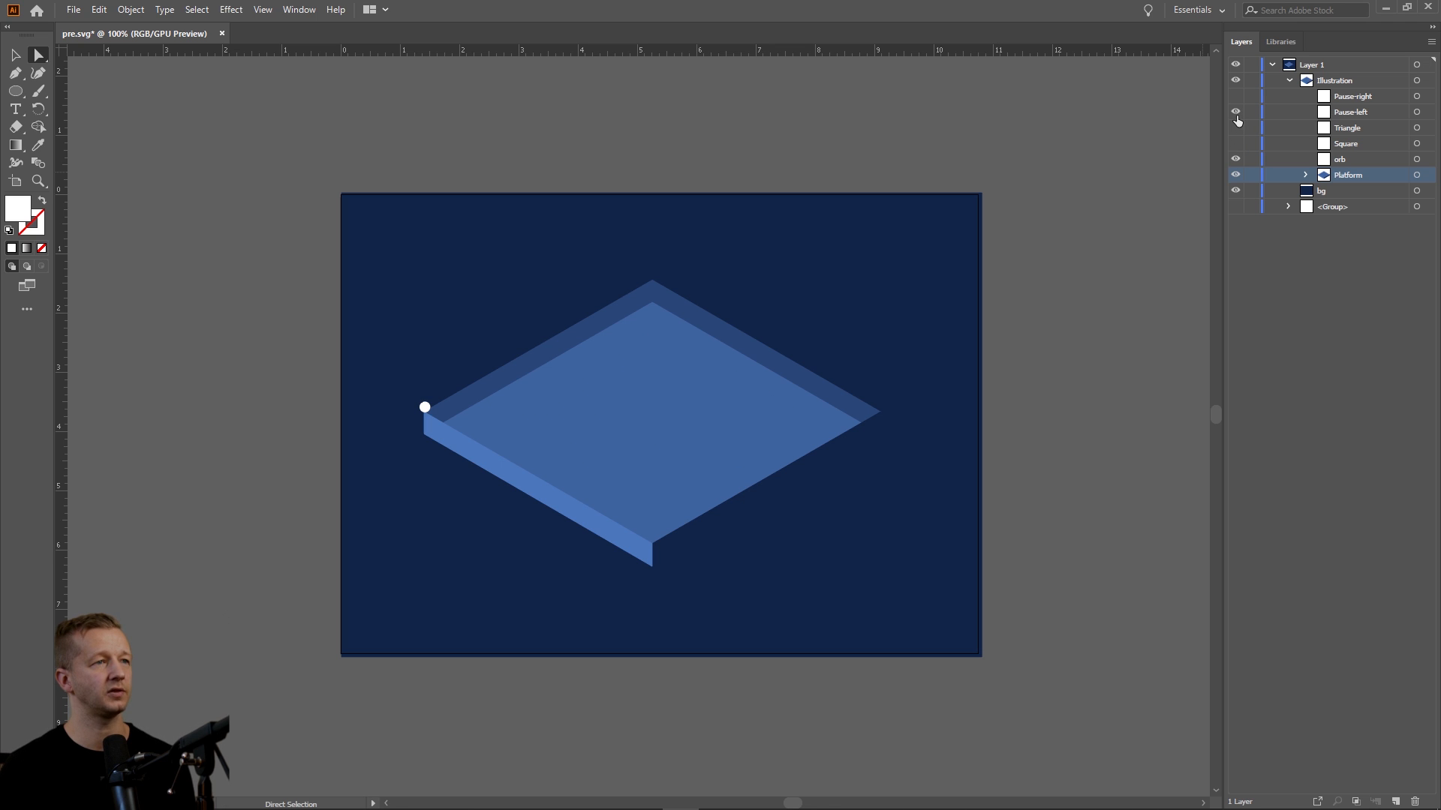
{"action": "left_click_drag", "start_coordinate": [1236, 112], "coordinate": [1237, 103]}
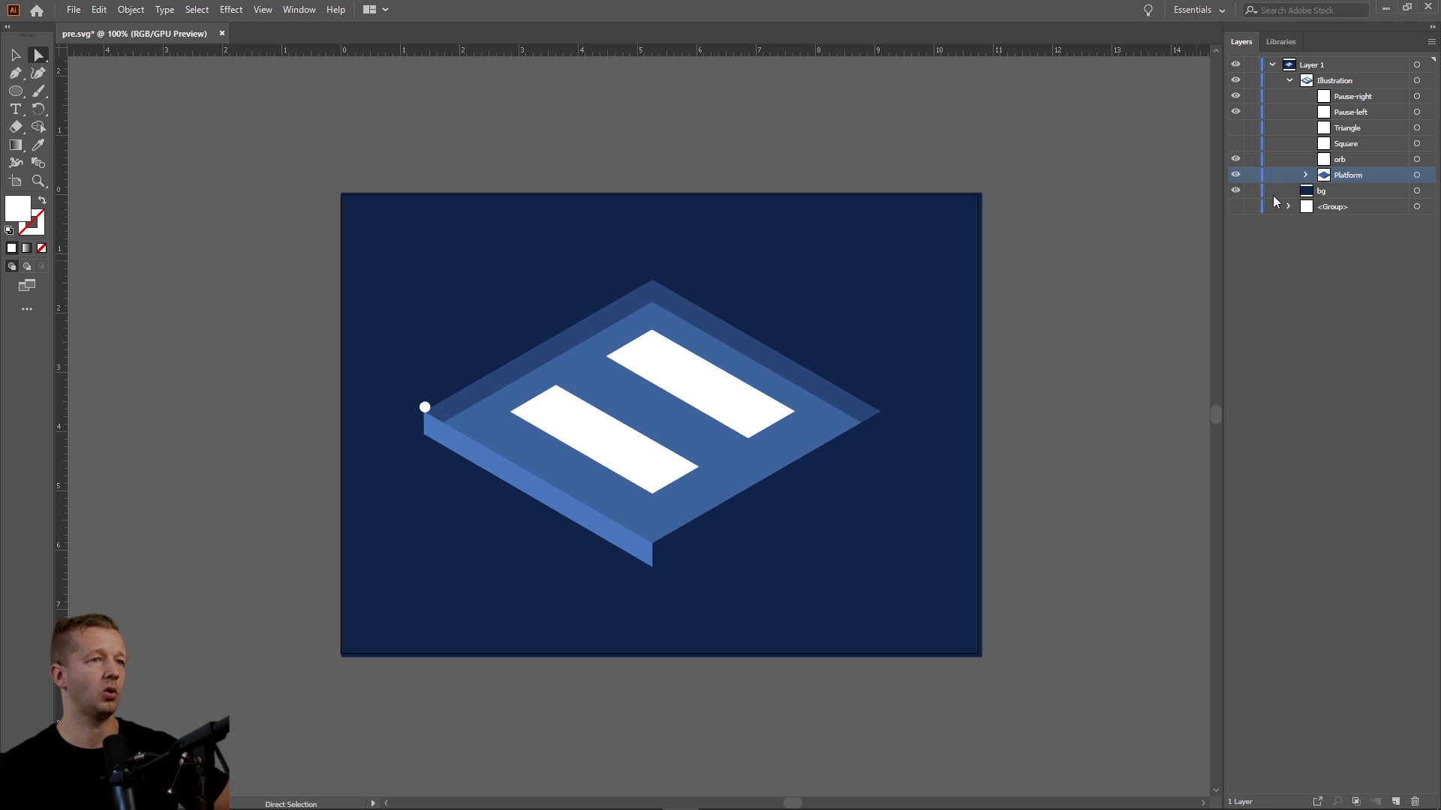
Step: Show the Square again, hide Pause-right and Pause-left, and select the white square
{"action": "left_click", "coordinate": [1235, 144]}
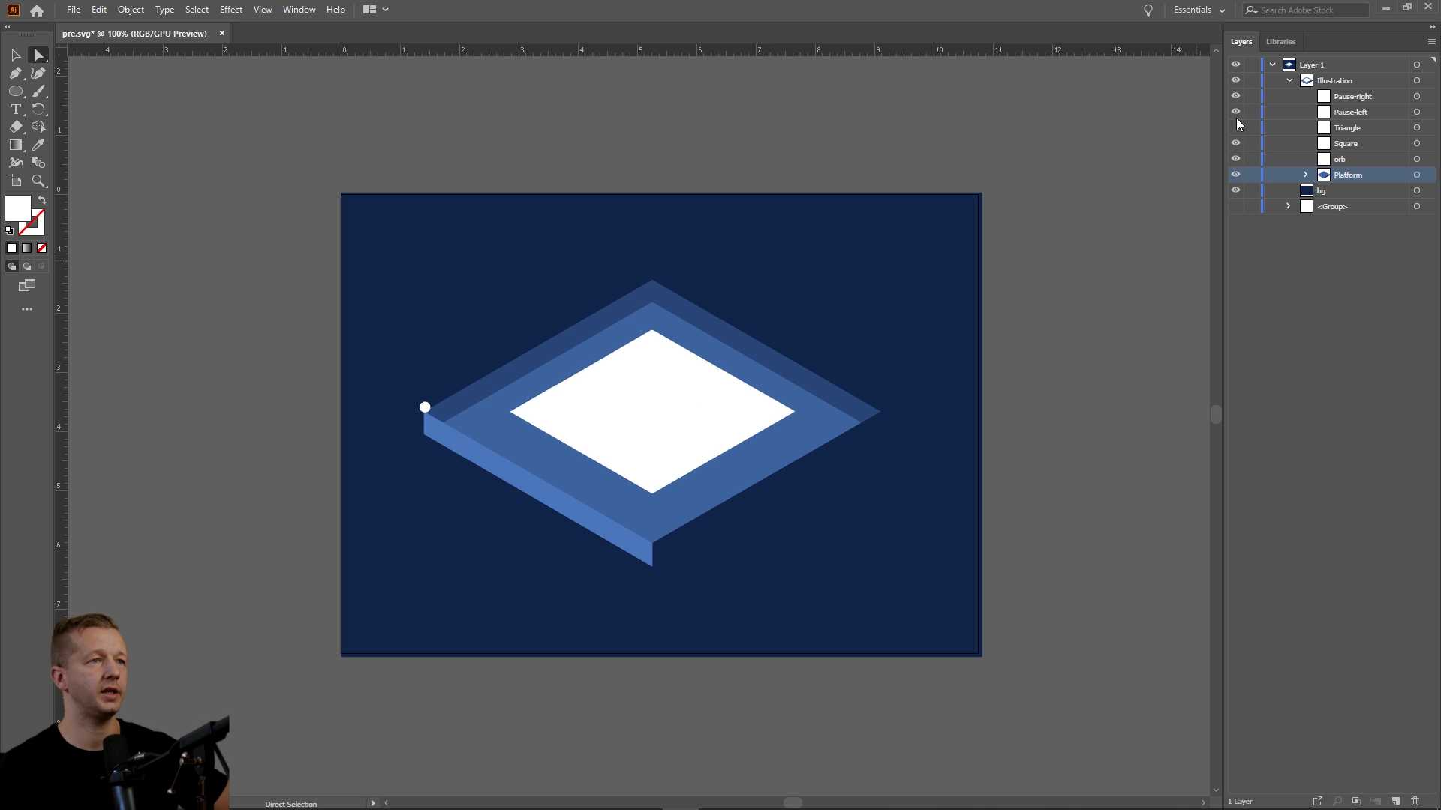
{"action": "left_click_drag", "start_coordinate": [1235, 96], "coordinate": [1238, 125]}
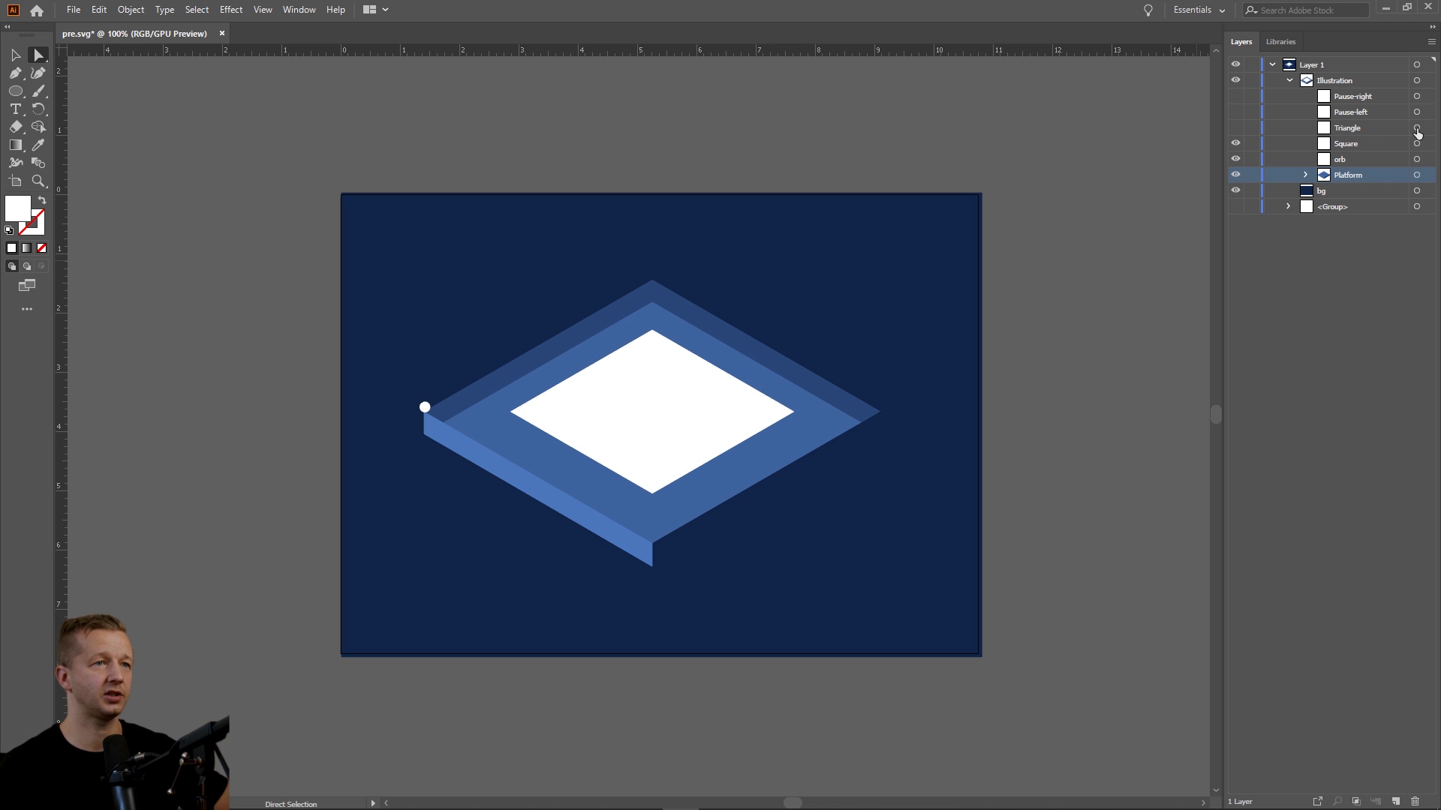
{"action": "left_click", "coordinate": [652, 409]}
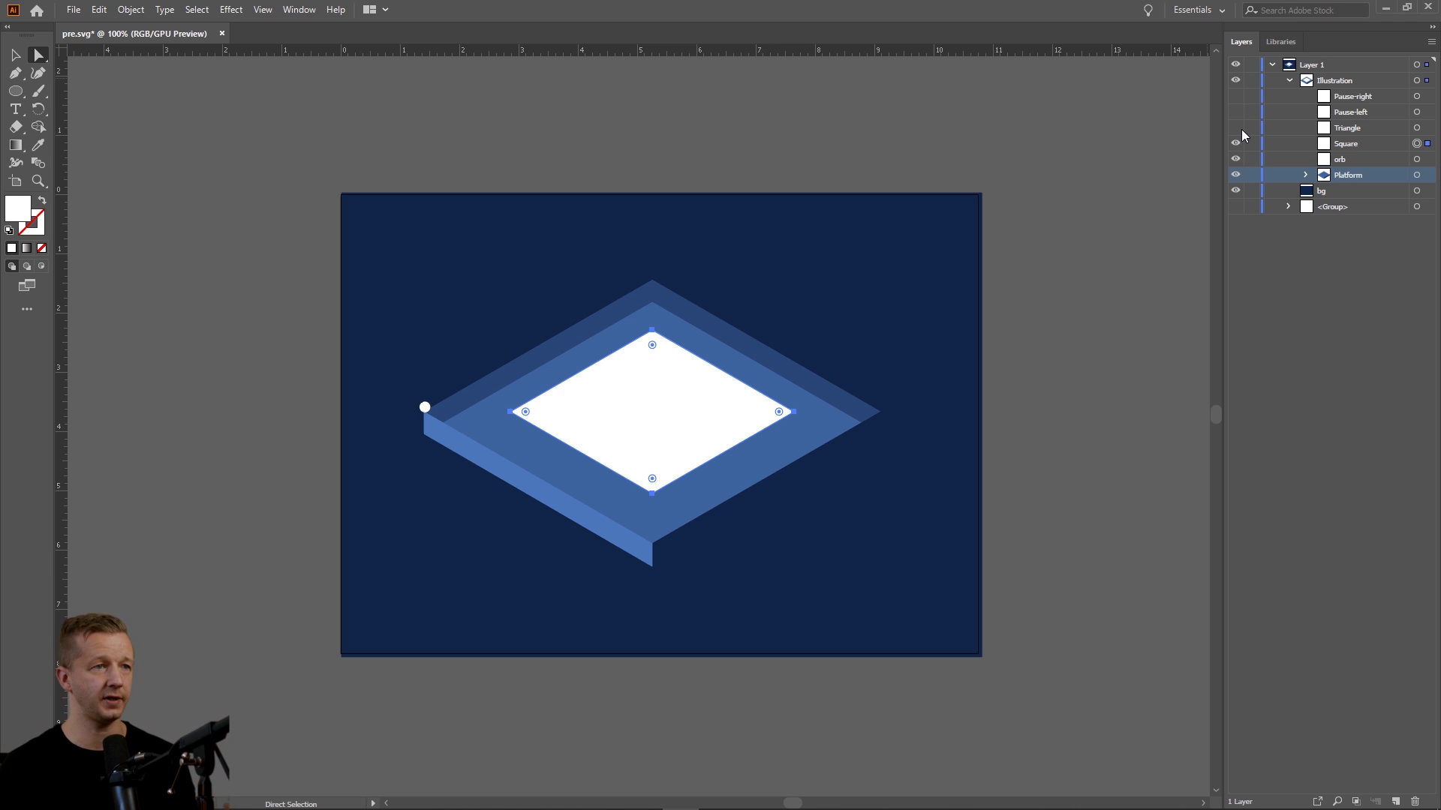
Step: Collapse Layer 1 and save the document as post.svg with the SVG 1.1 profile and embedded images
{"action": "left_click", "coordinate": [1271, 65]}
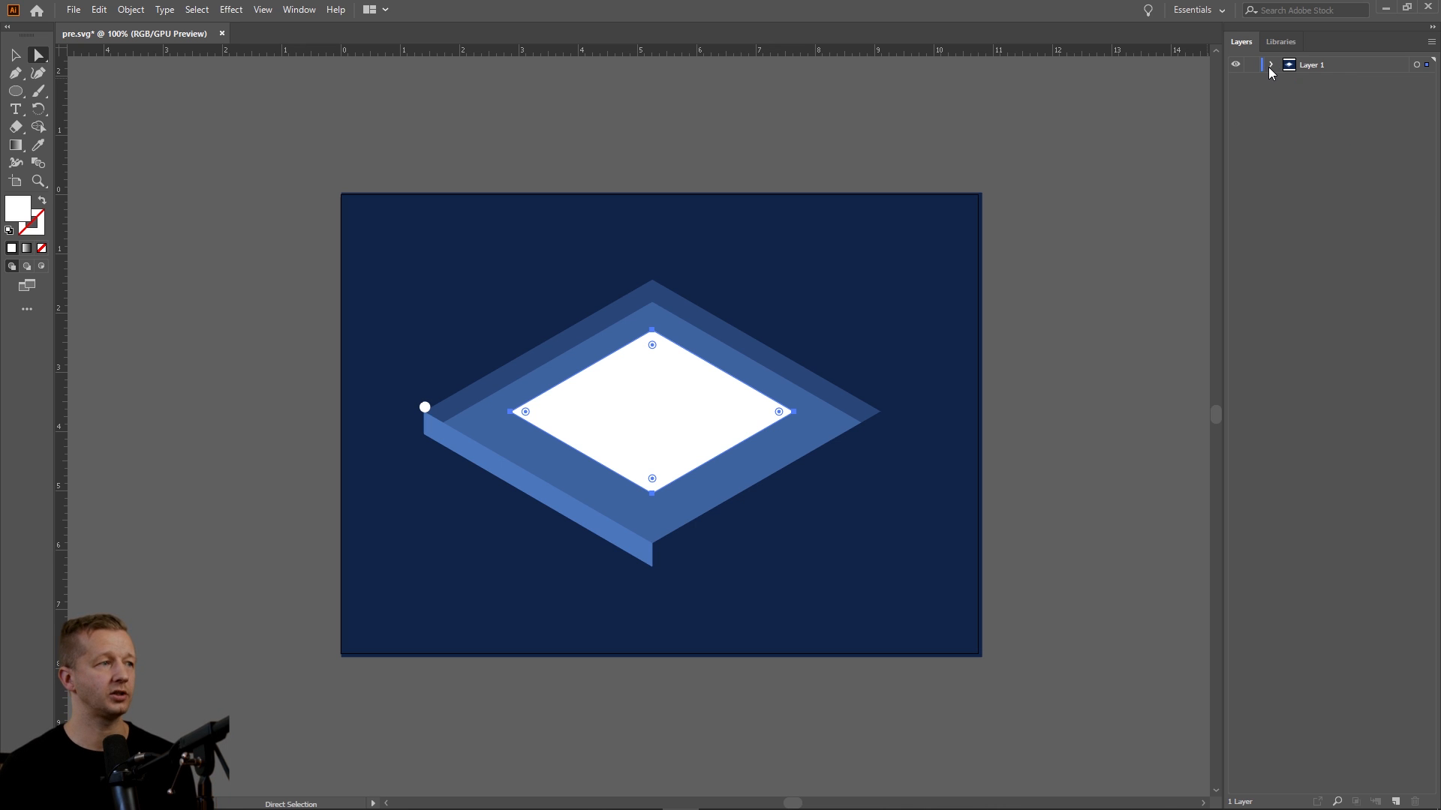
{"action": "left_click", "coordinate": [73, 10]}
{"action": "left_click", "coordinate": [112, 148]}
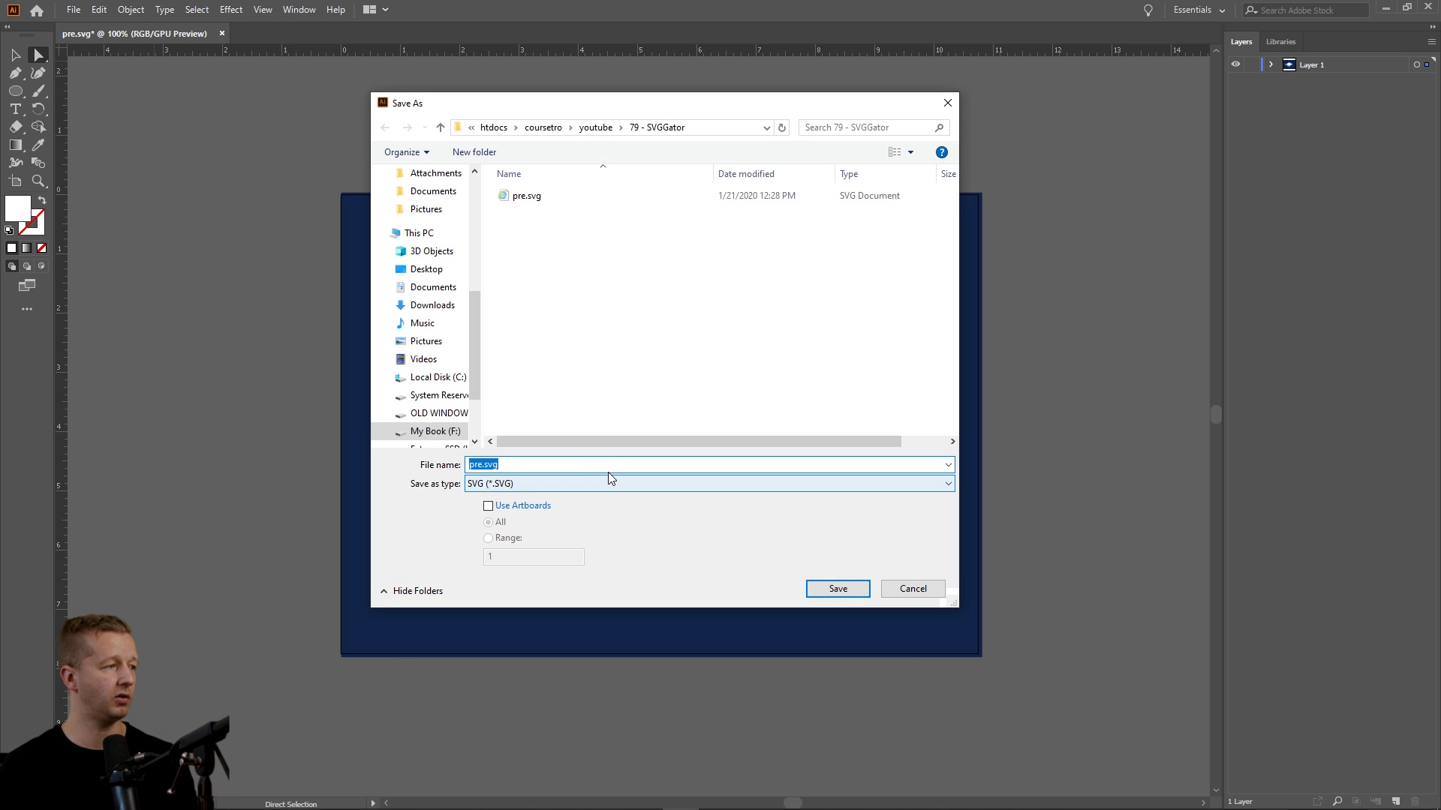
{"action": "type", "text": "post.svg"}
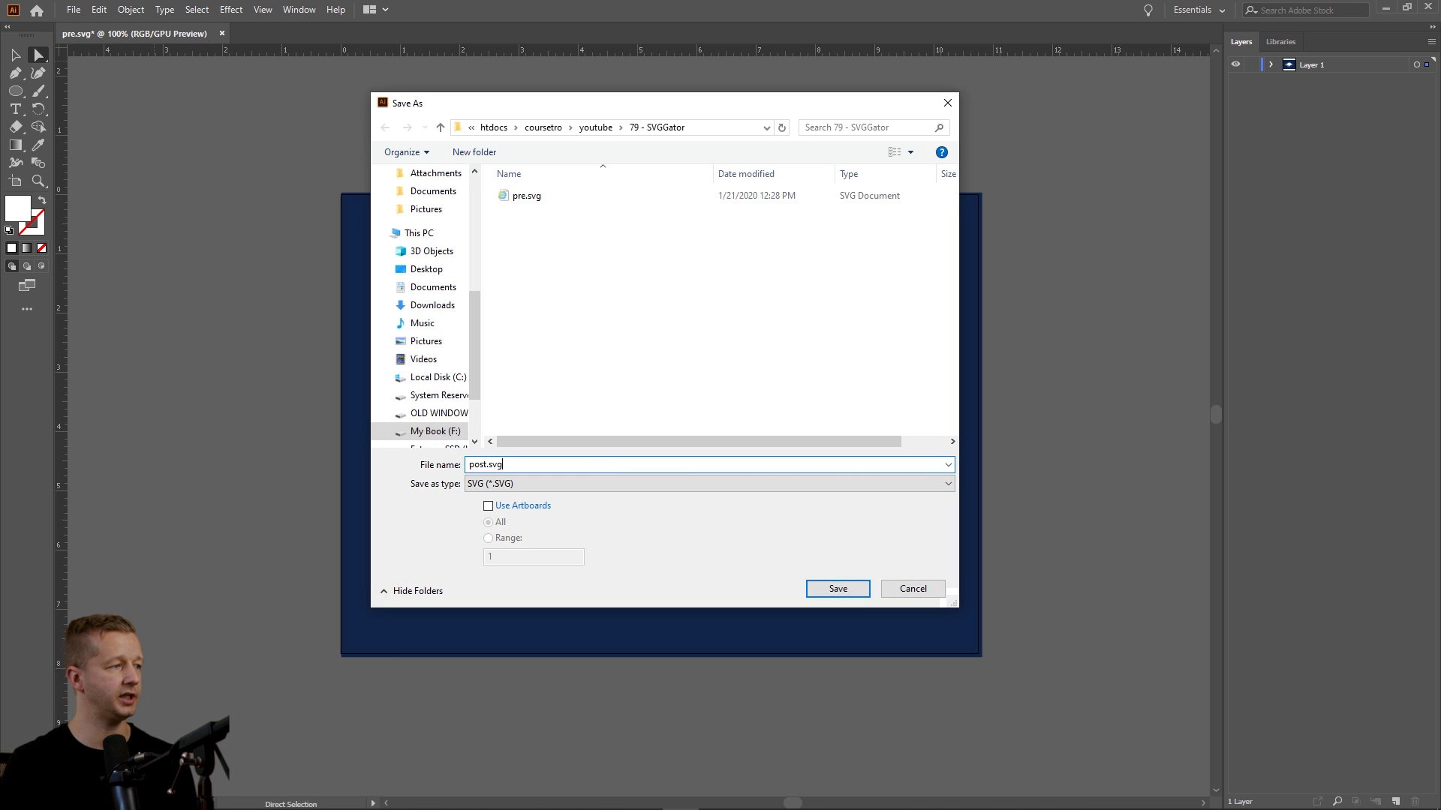
{"action": "key", "text": "Return"}
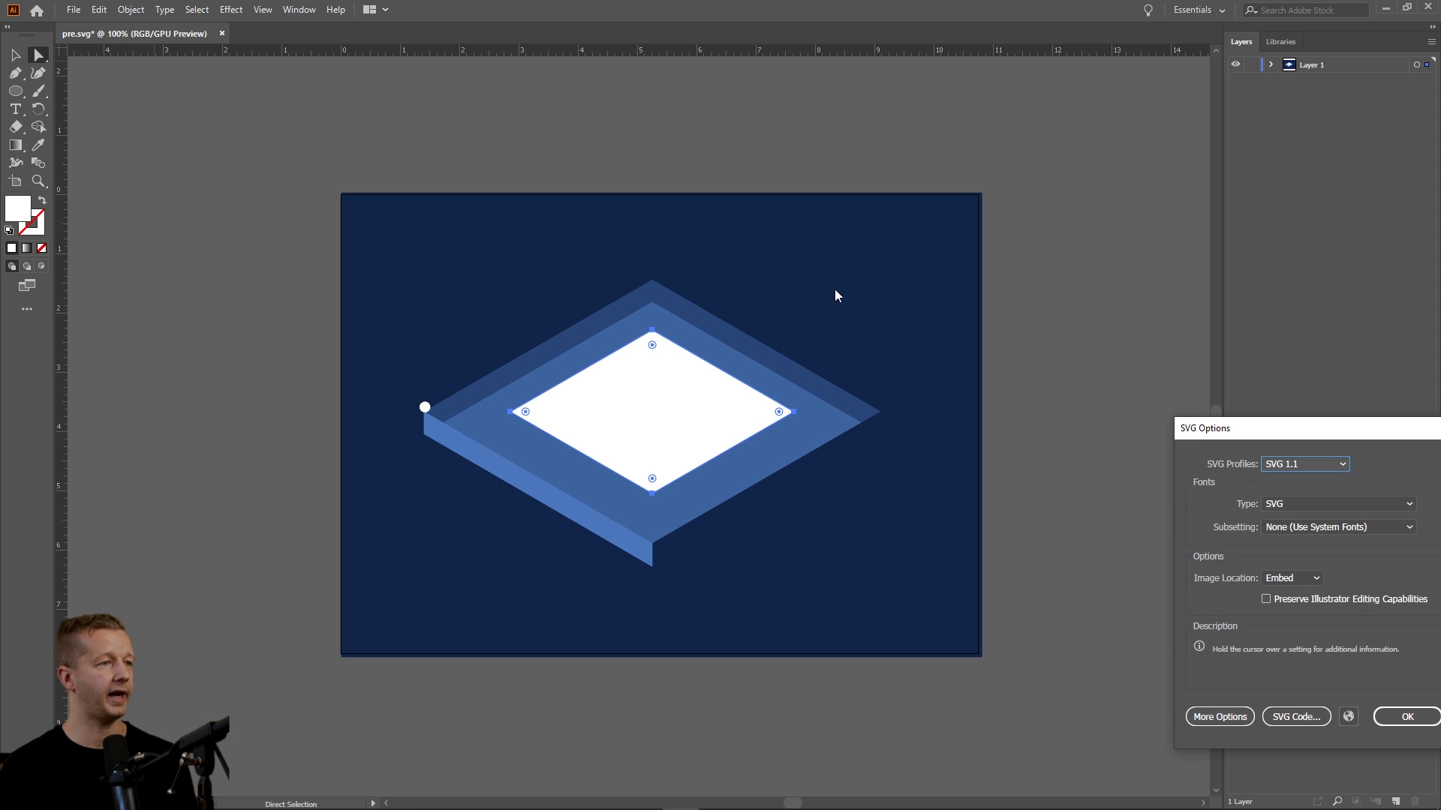
{"action": "left_click_drag", "start_coordinate": [1220, 421], "coordinate": [566, 215]}
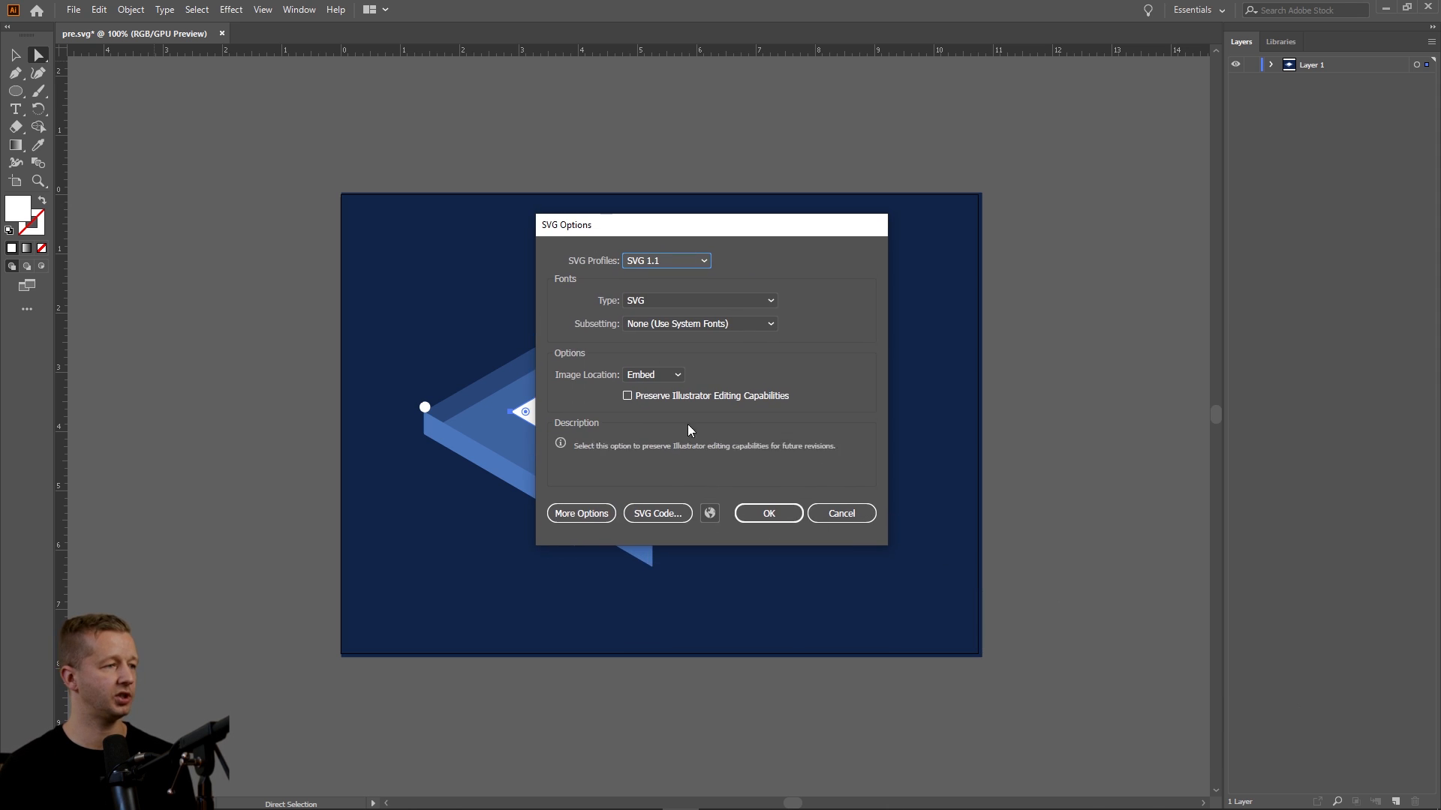
{"action": "left_click", "coordinate": [765, 519]}
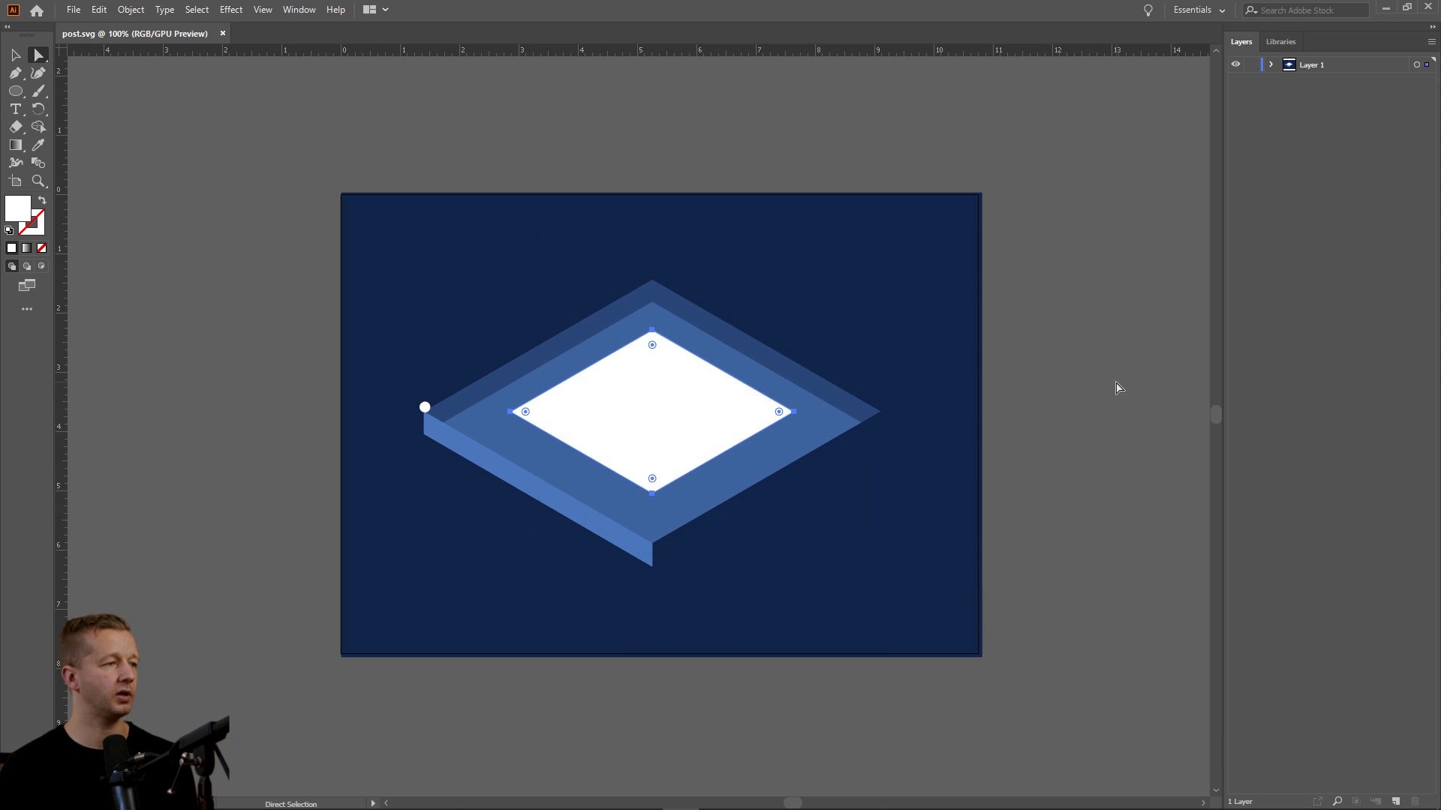
{"action": "left_click", "coordinate": [1072, 361]}
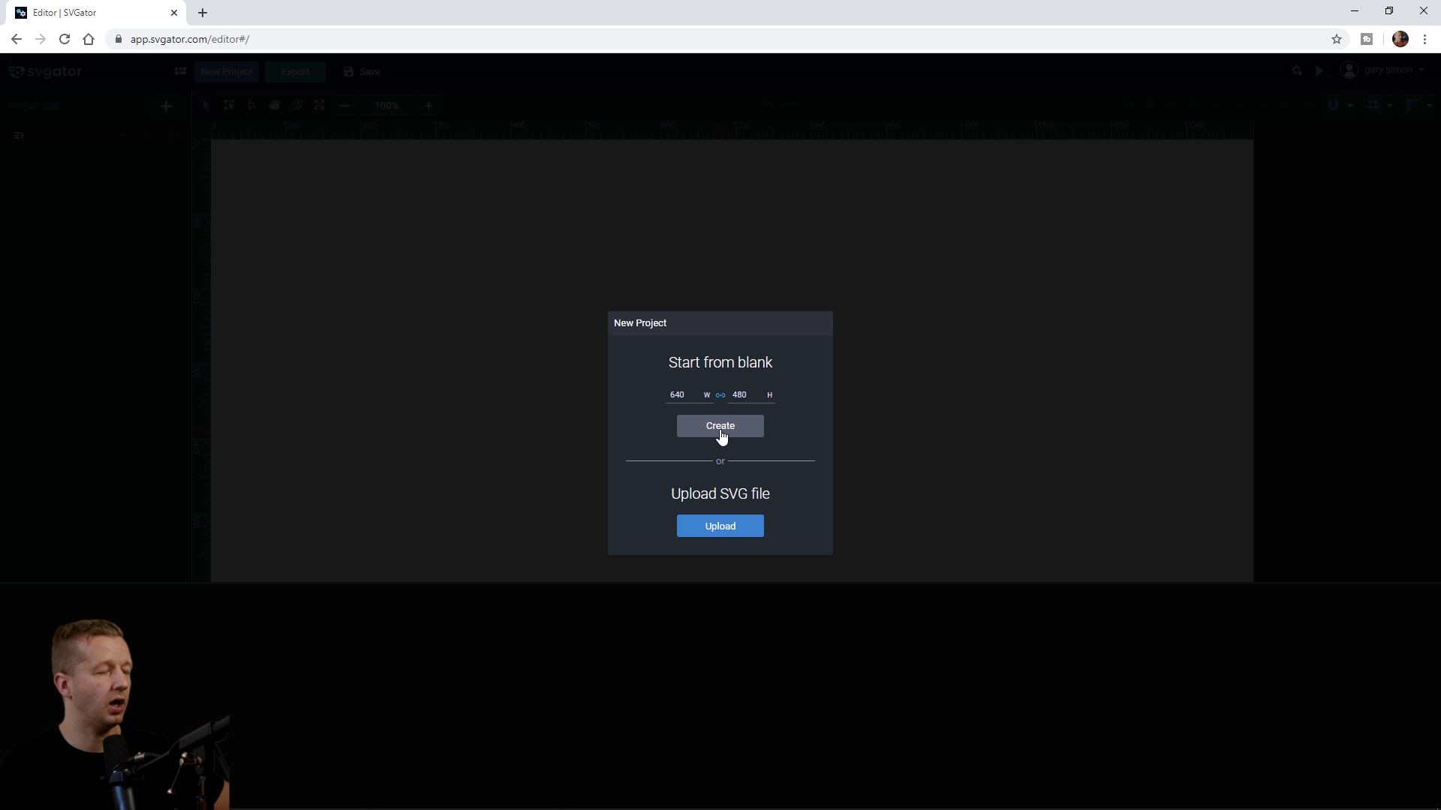
Step: Upload post.svg as a new project in the SVGator editor
{"action": "left_click", "coordinate": [718, 528]}
{"action": "double_click", "coordinate": [169, 105]}
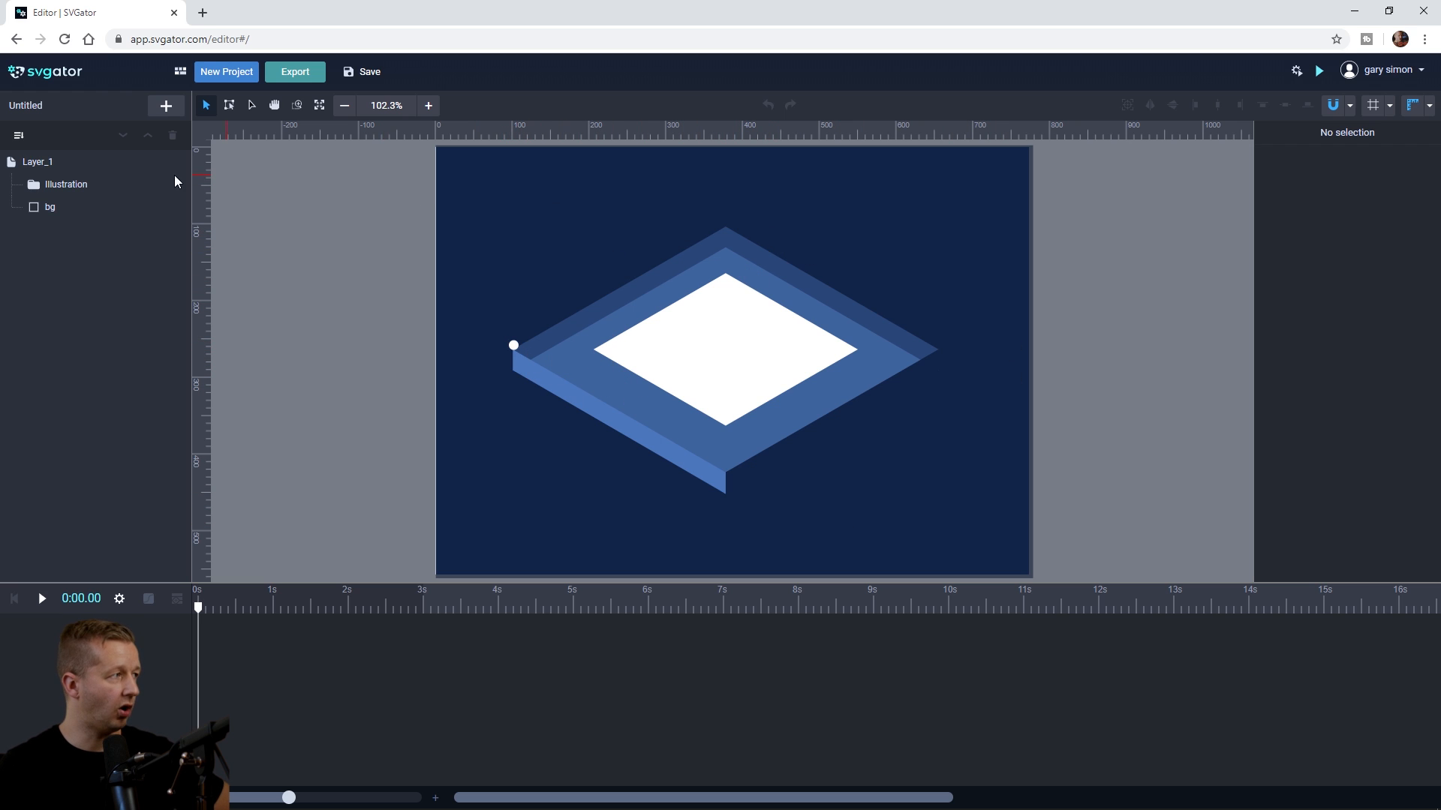
Step: Inspect the Layer_1 document, the Illustration group and the bg rectangle, hiding the background and showing it again
{"action": "left_click", "coordinate": [48, 163]}
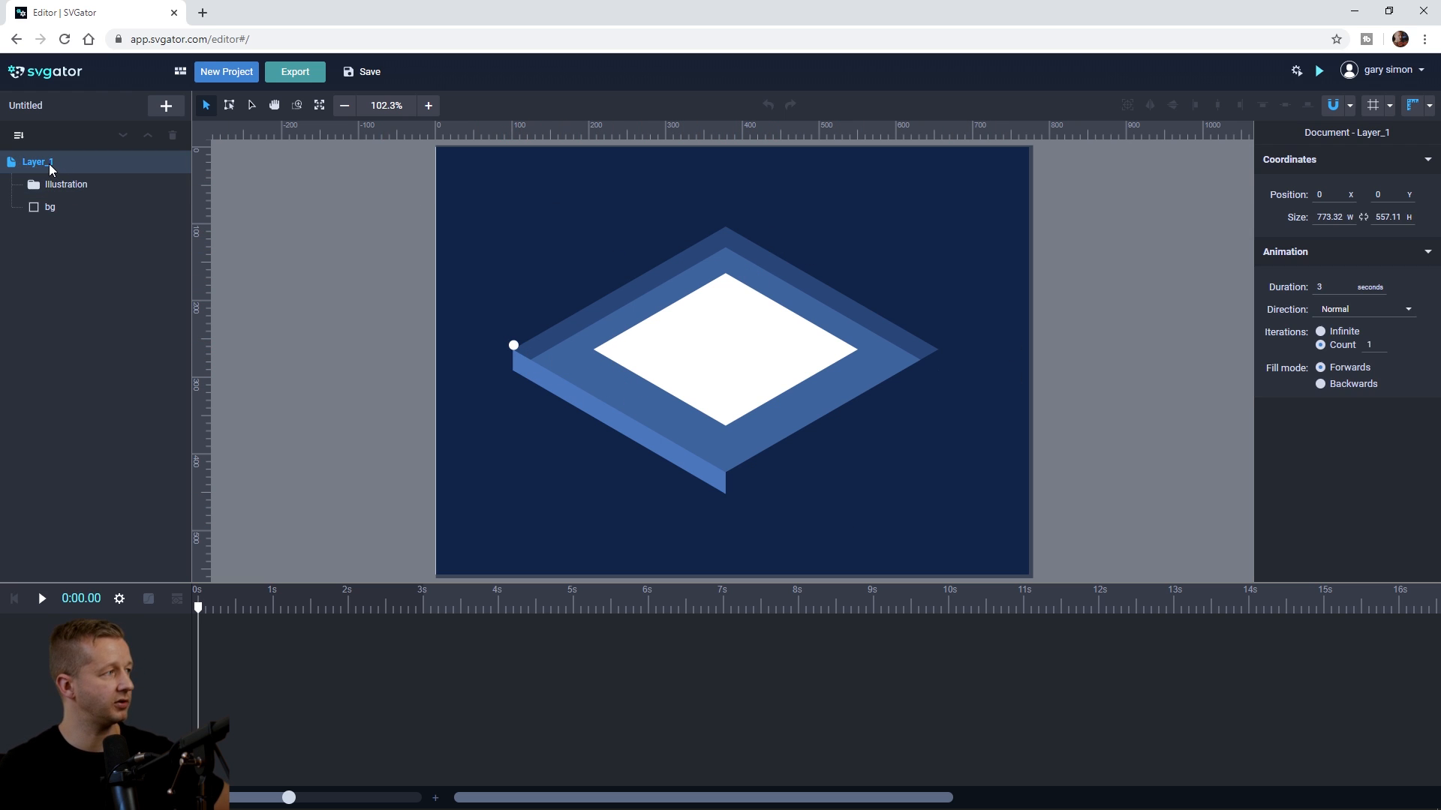
{"action": "left_click", "coordinate": [64, 184]}
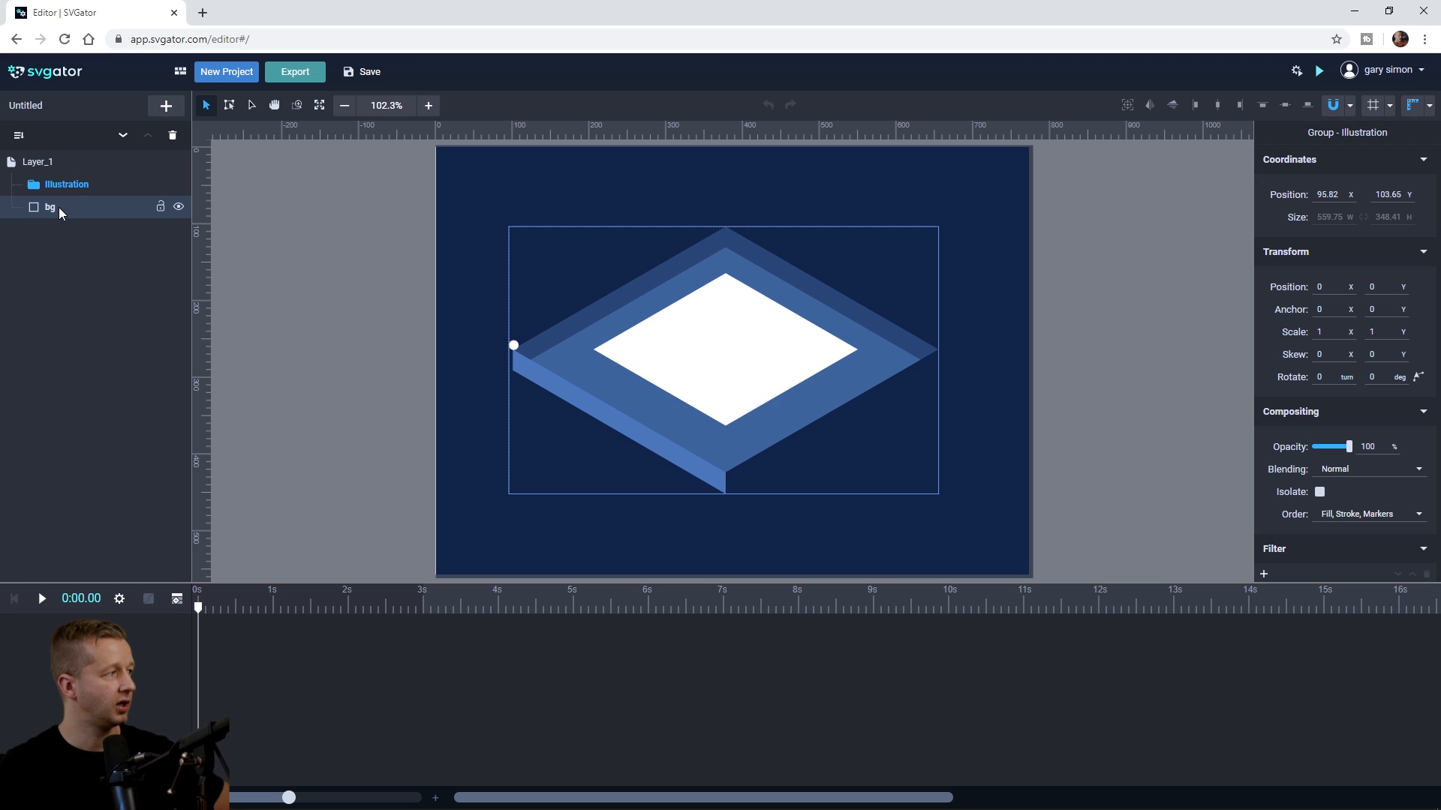
{"action": "left_click", "coordinate": [57, 207]}
{"action": "left_click", "coordinate": [179, 208]}
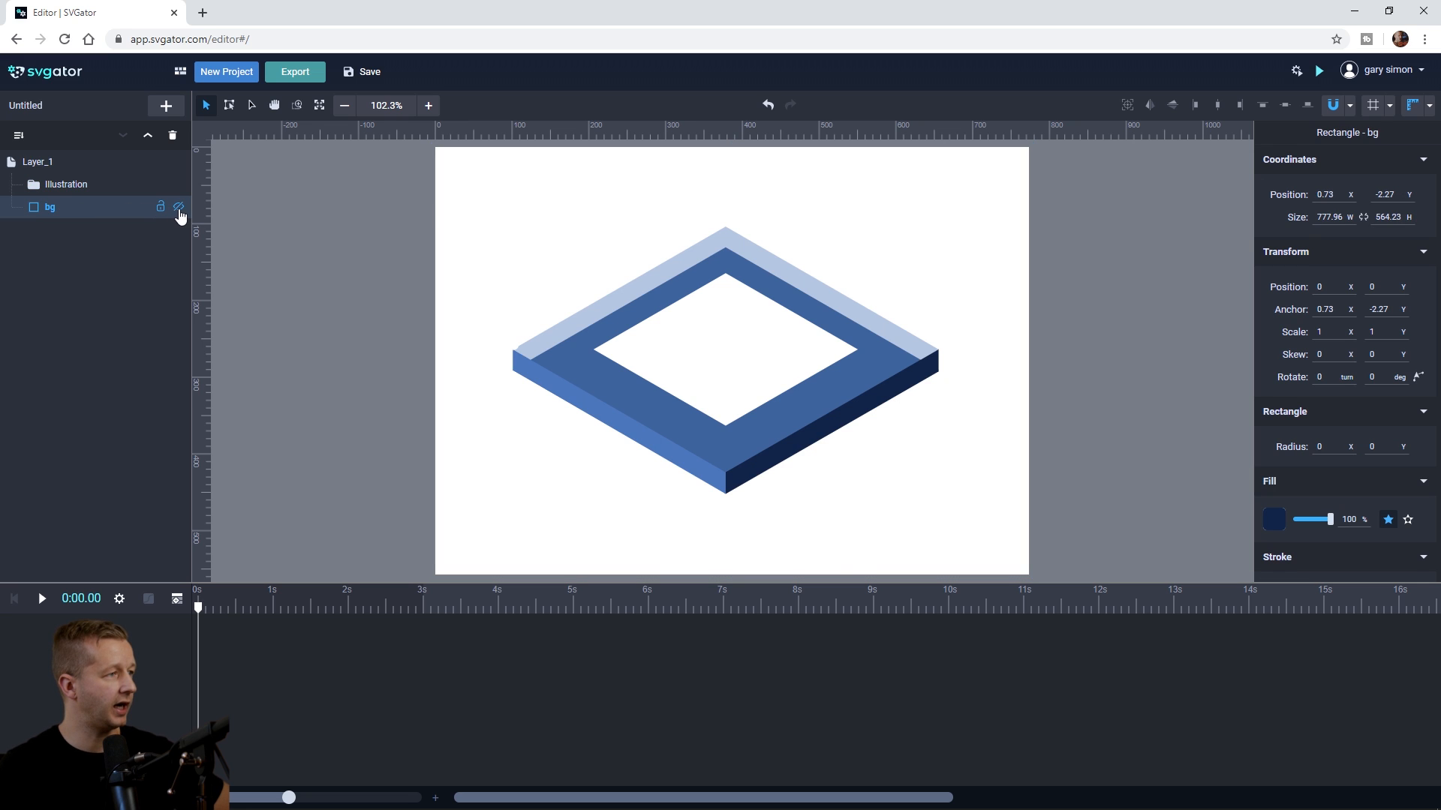
{"action": "left_click", "coordinate": [179, 209]}
Step: Expand the Illustration group and inspect its Platform group, white Square and orb elements
{"action": "left_click", "coordinate": [32, 186]}
{"action": "left_click", "coordinate": [44, 321]}
{"action": "left_click", "coordinate": [45, 322]}
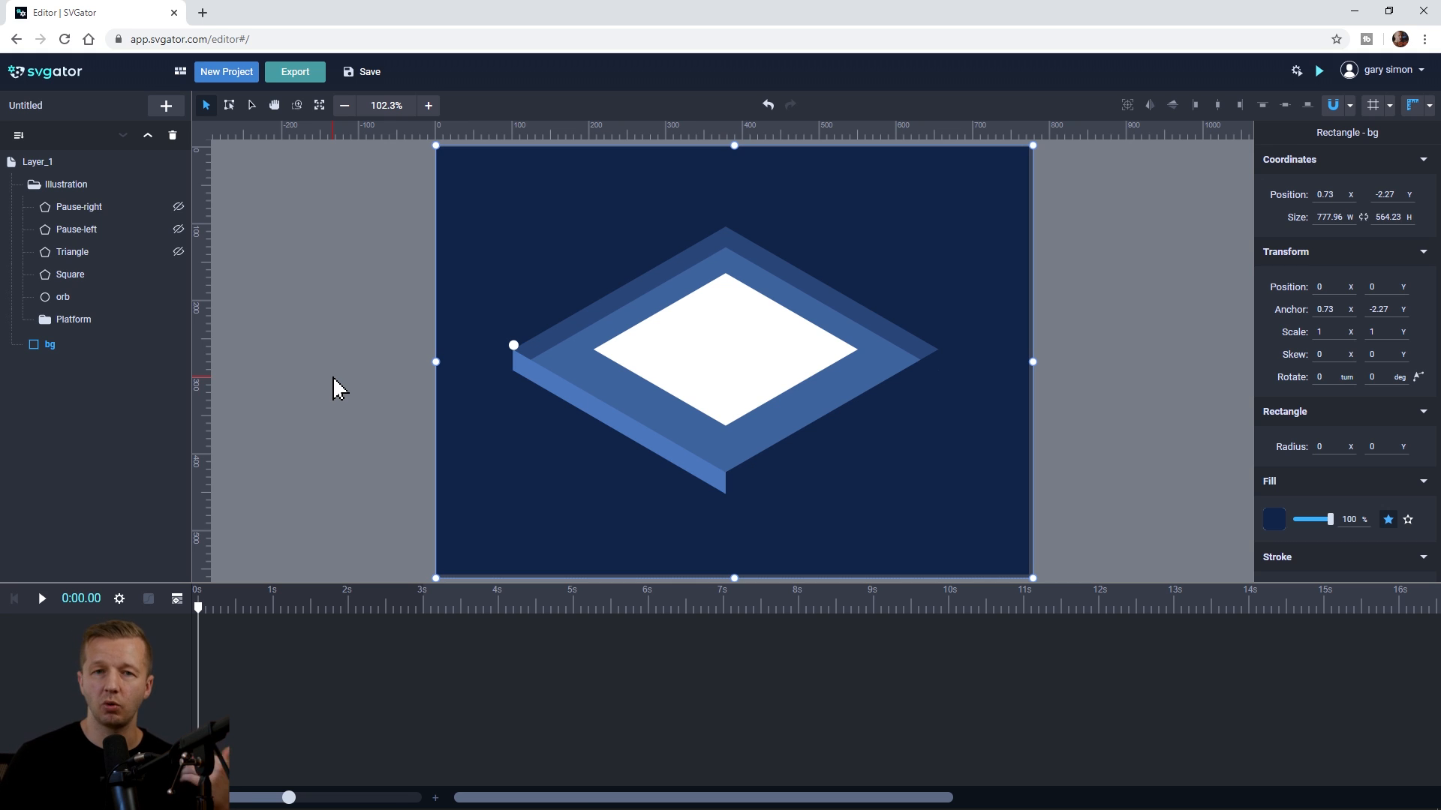
{"action": "left_click", "coordinate": [357, 409]}
{"action": "left_click", "coordinate": [685, 336]}
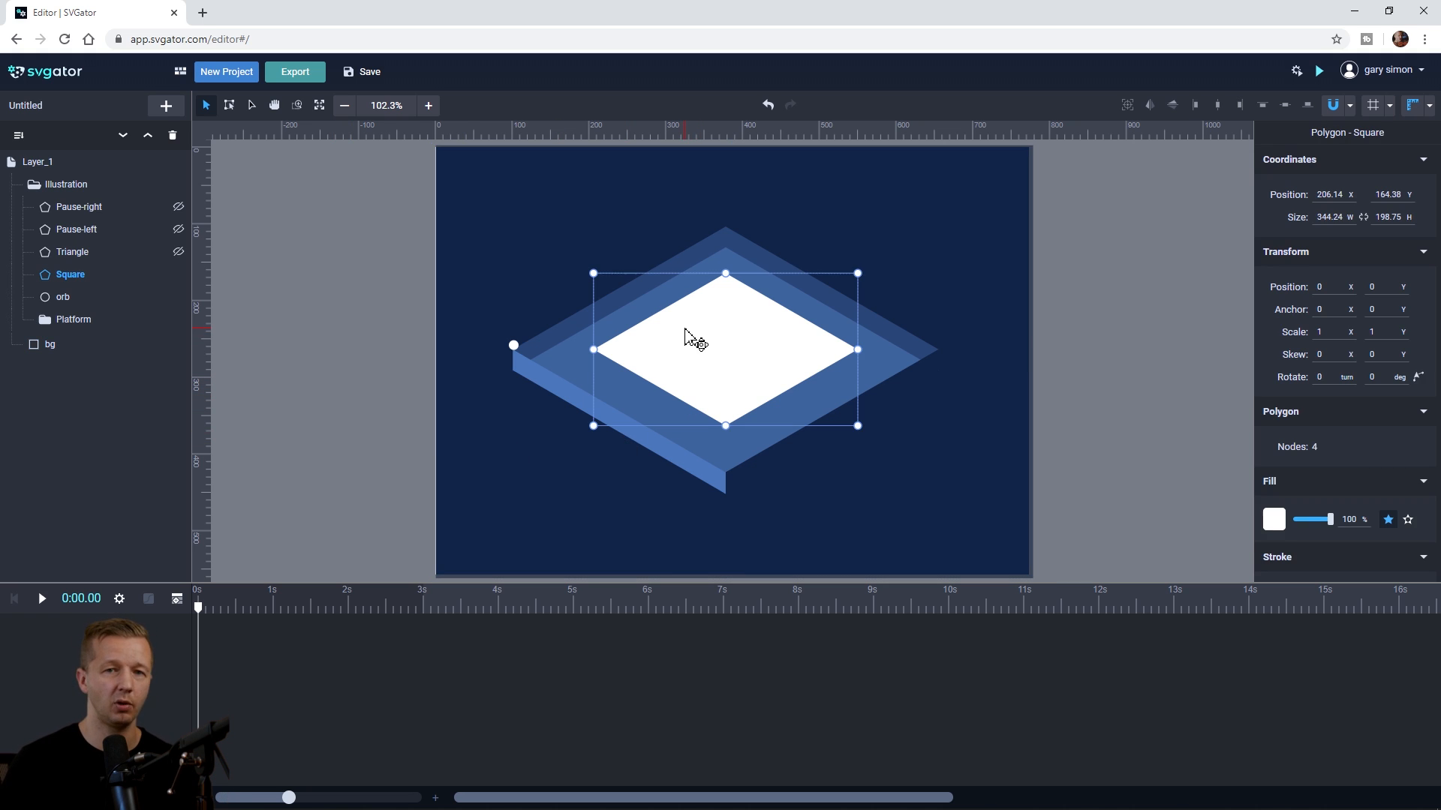
{"action": "left_click", "coordinate": [397, 306]}
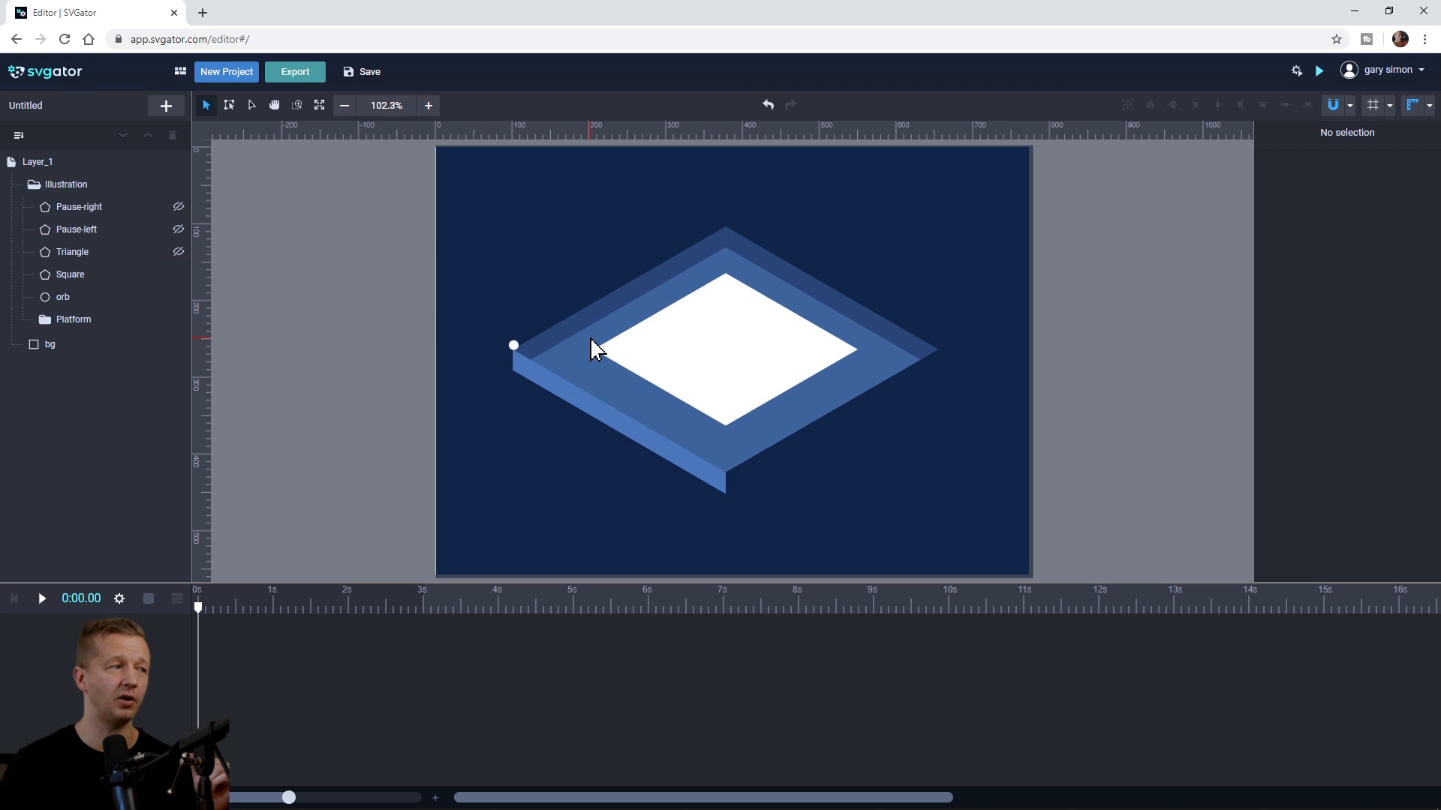
{"action": "left_click", "coordinate": [514, 346]}
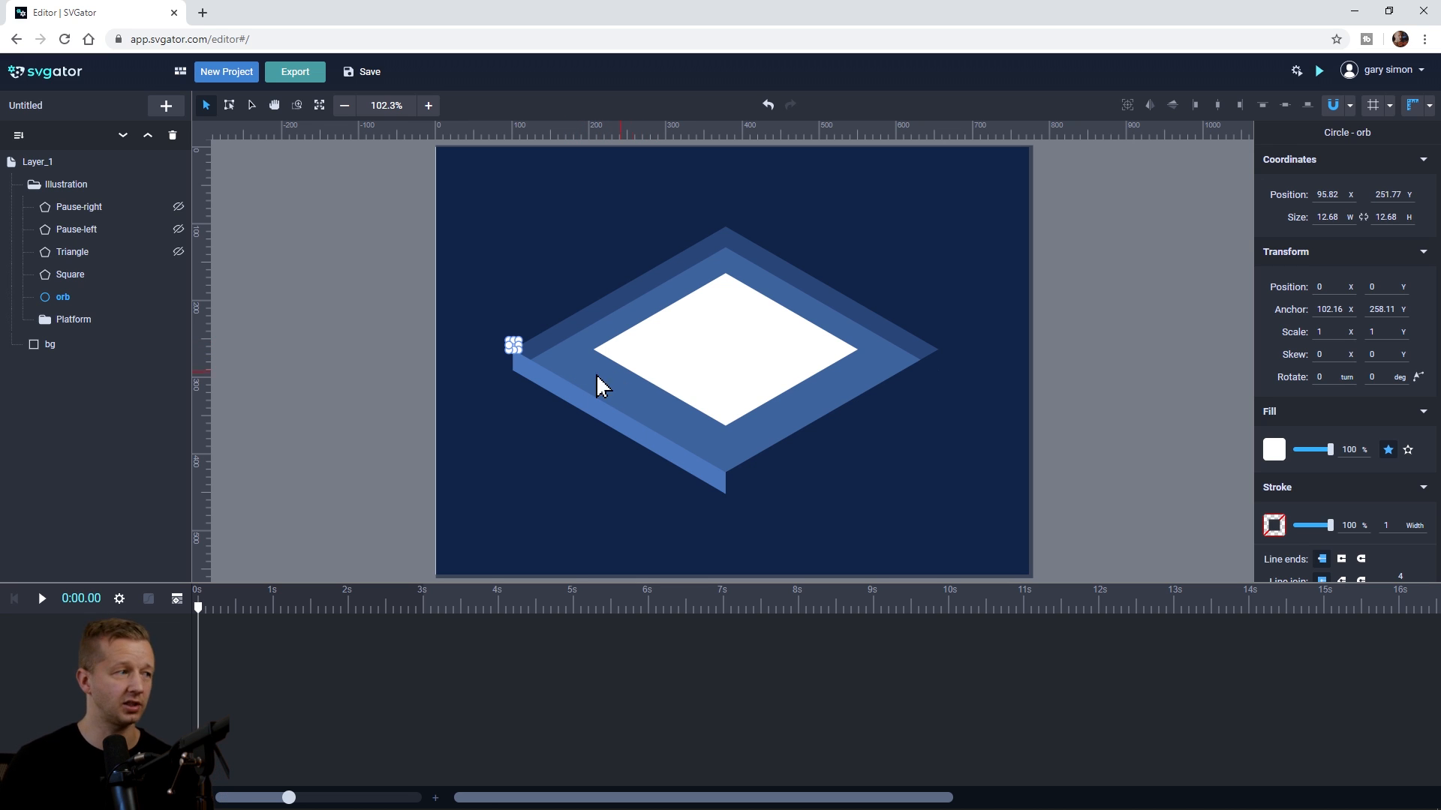
{"action": "left_click", "coordinate": [392, 346]}
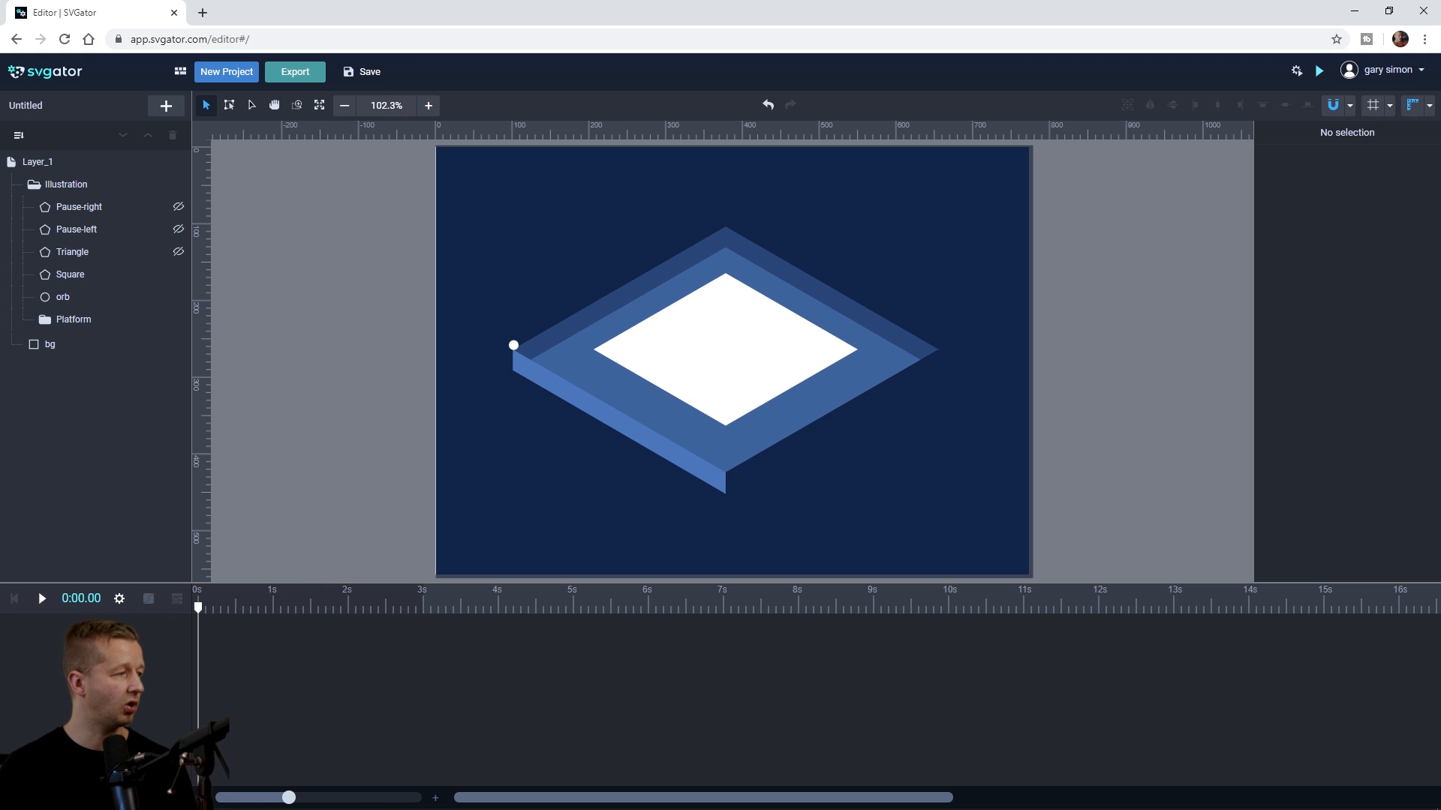
Step: Set the animation's duration to 8 seconds and its iterations to Infinite
{"action": "left_click", "coordinate": [119, 600]}
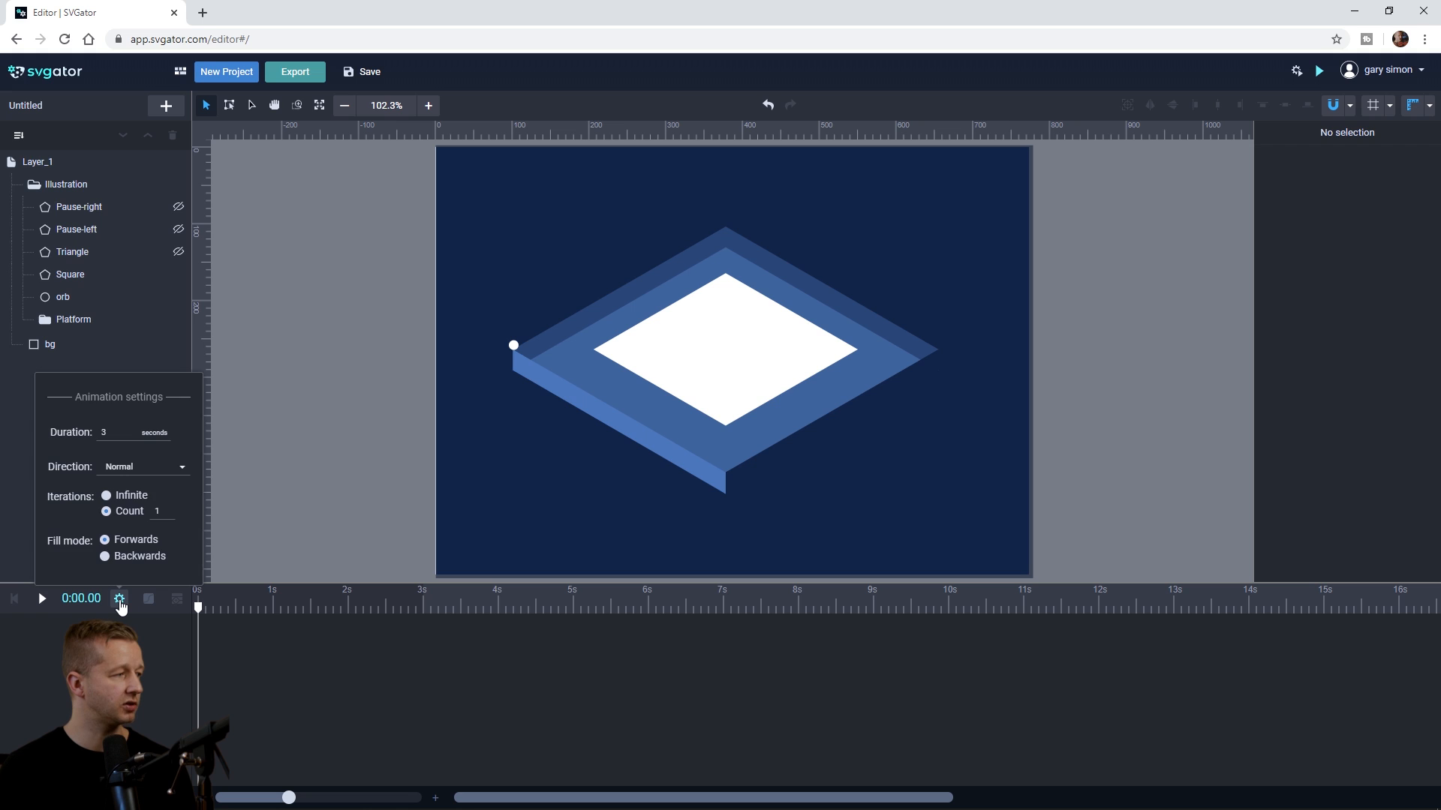
{"action": "double_click", "coordinate": [105, 433]}
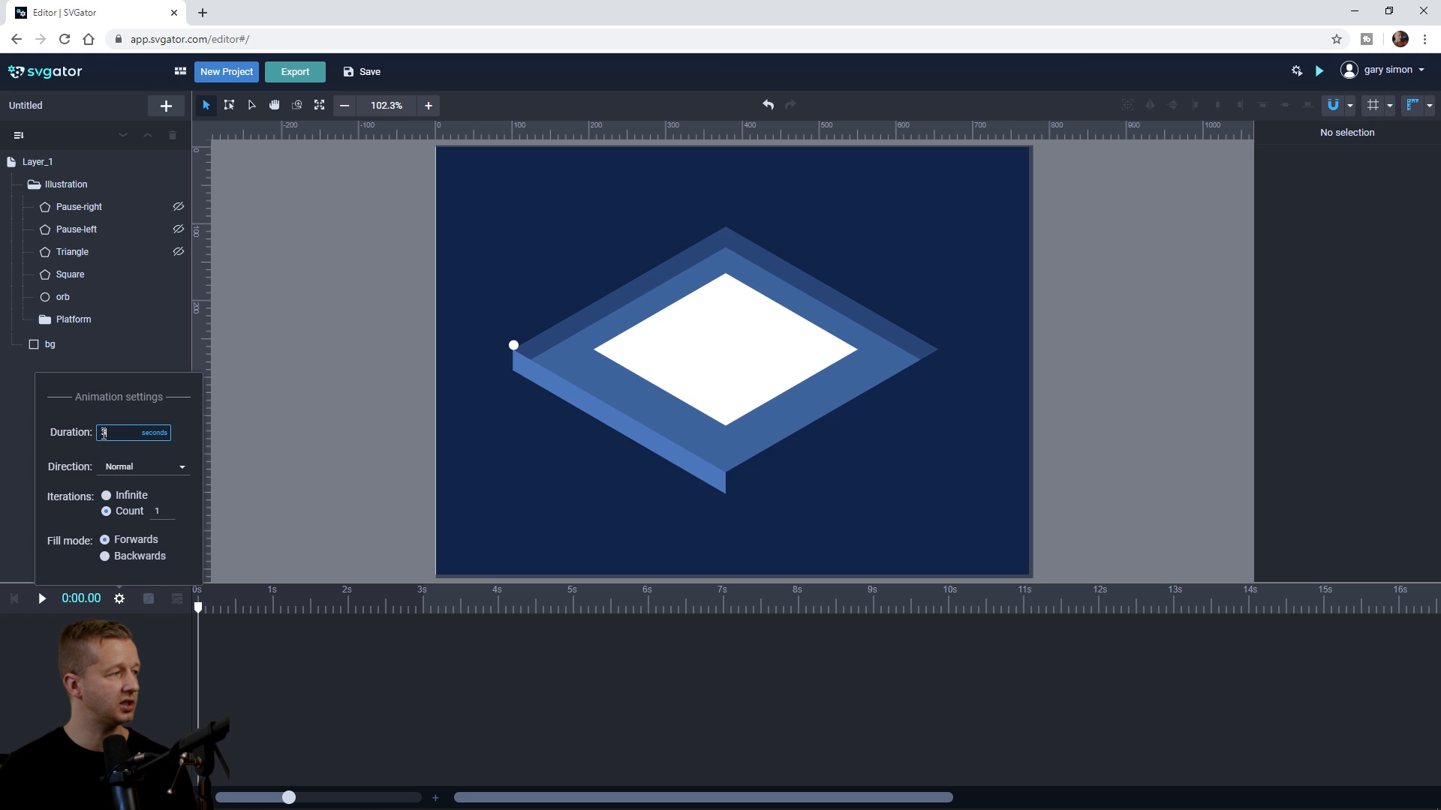
{"action": "type", "text": "8"}
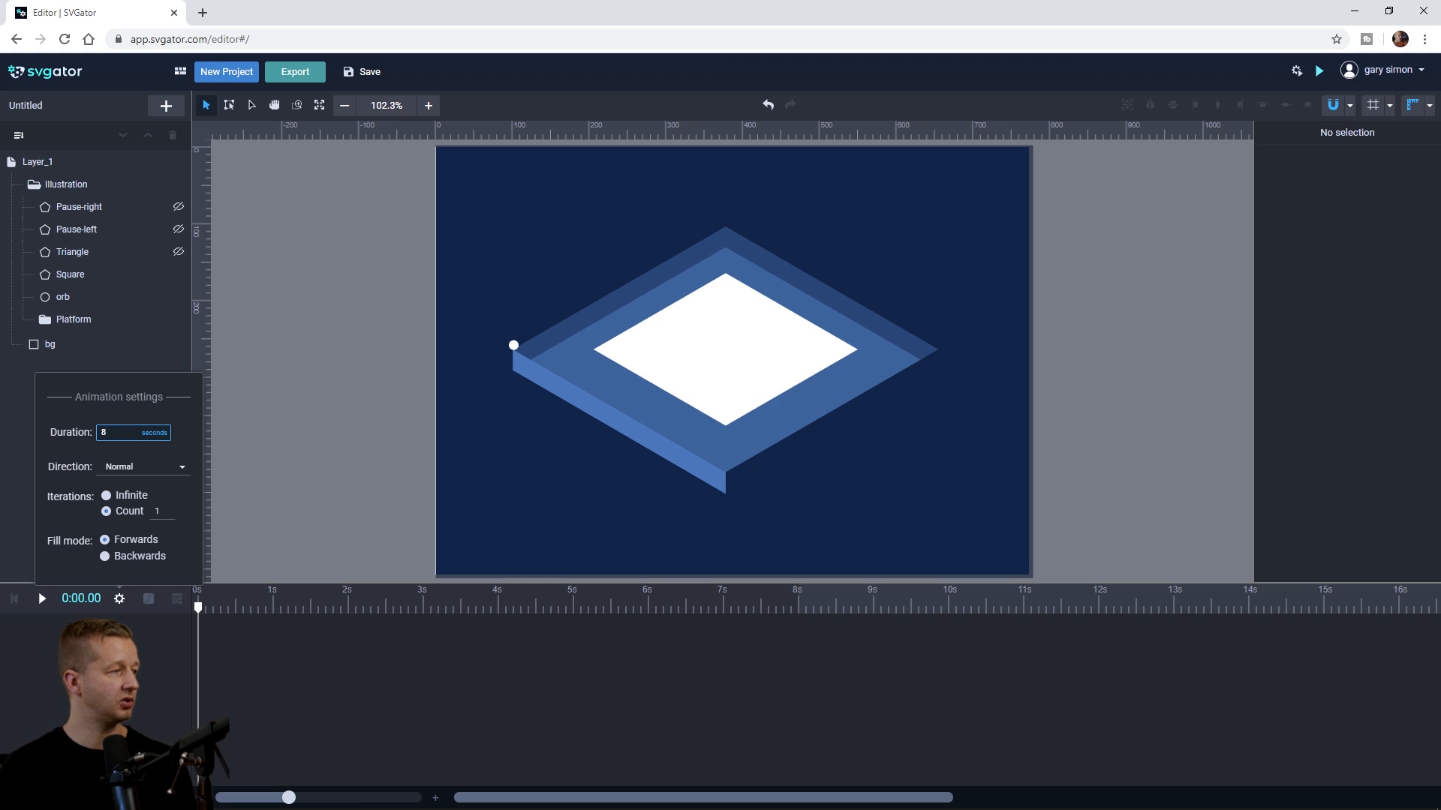
{"action": "key", "text": "Return"}
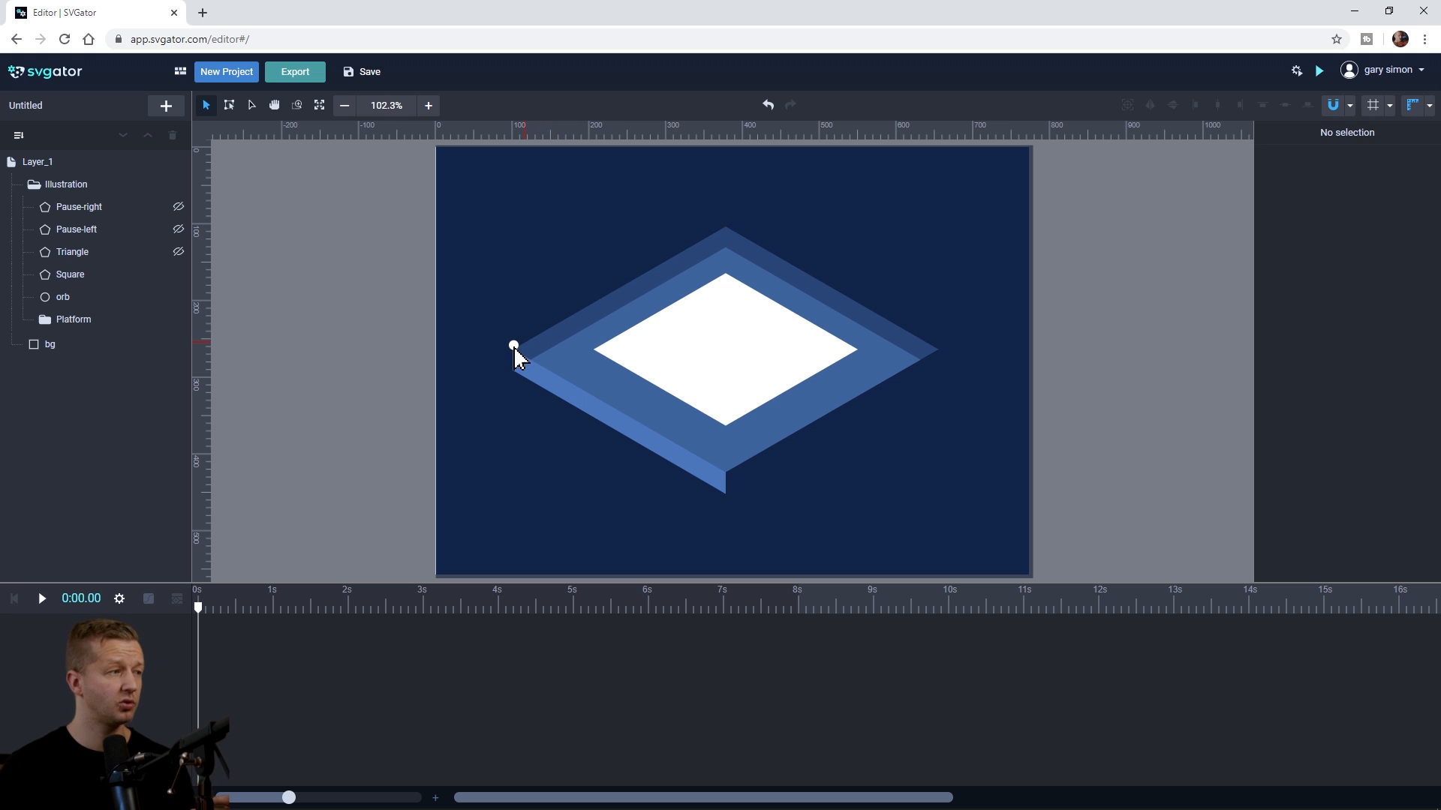
{"action": "left_click", "coordinate": [119, 598]}
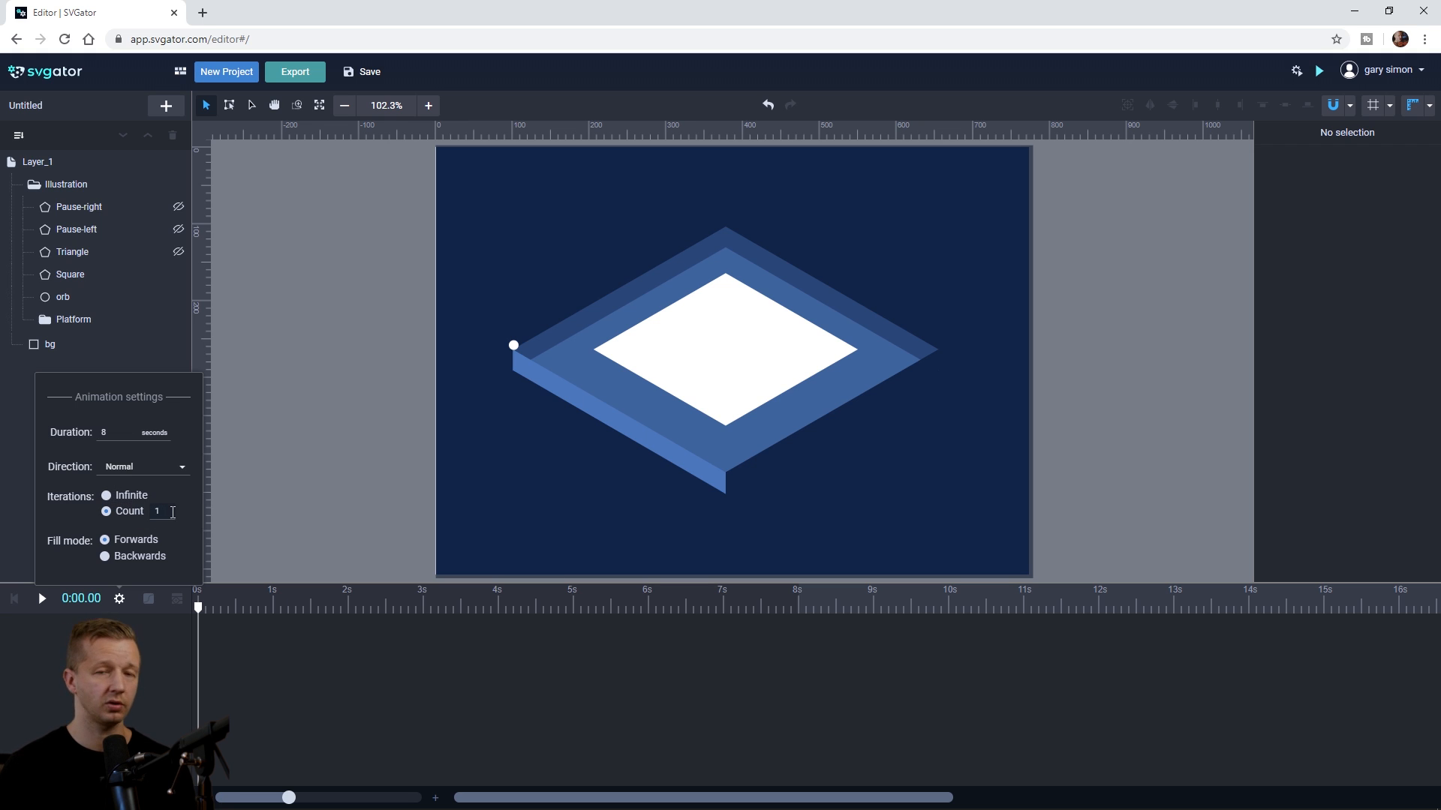
{"action": "left_click", "coordinate": [125, 497]}
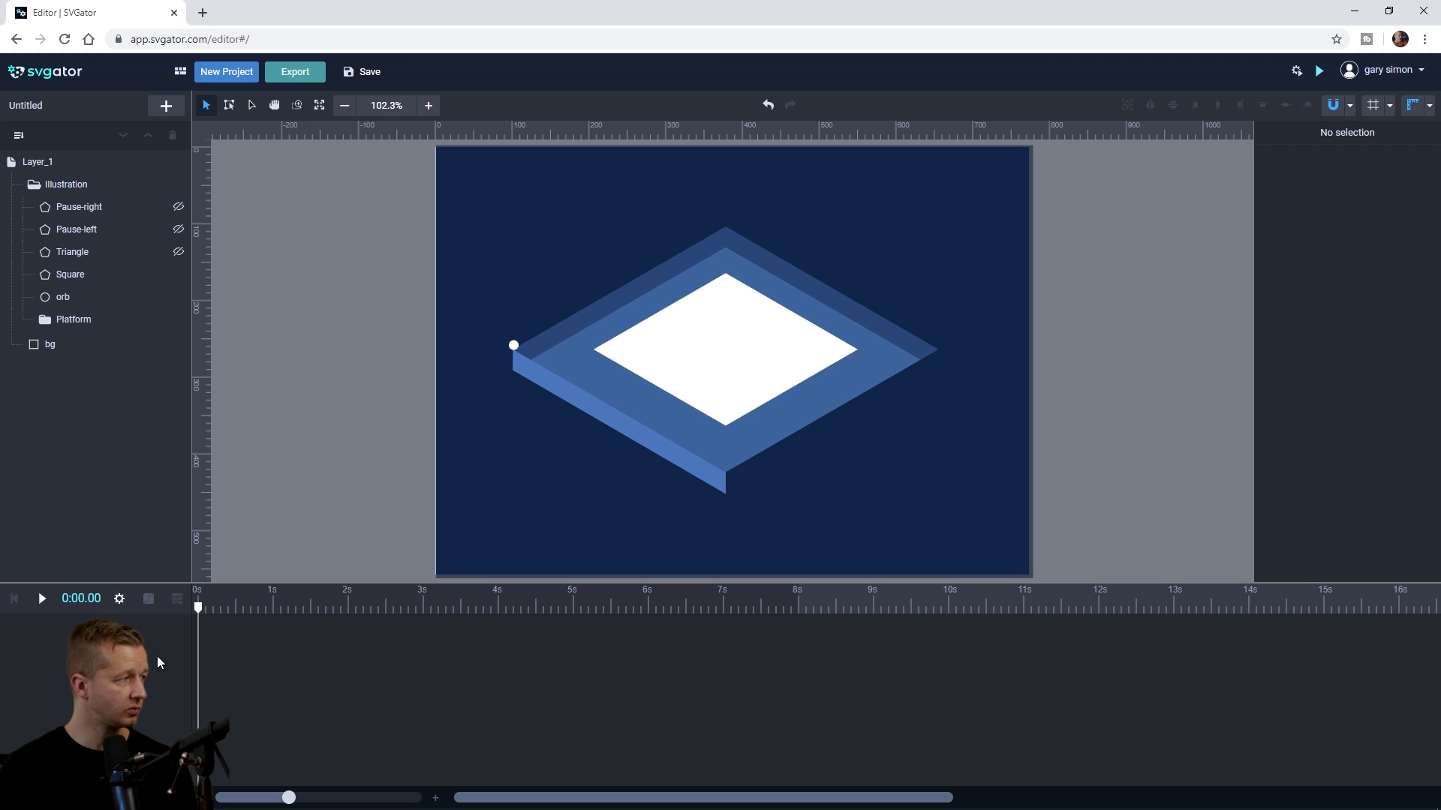
Step: Select the orb and review its transform, fill, stroke, compositing and filter properties
{"action": "left_click", "coordinate": [63, 298]}
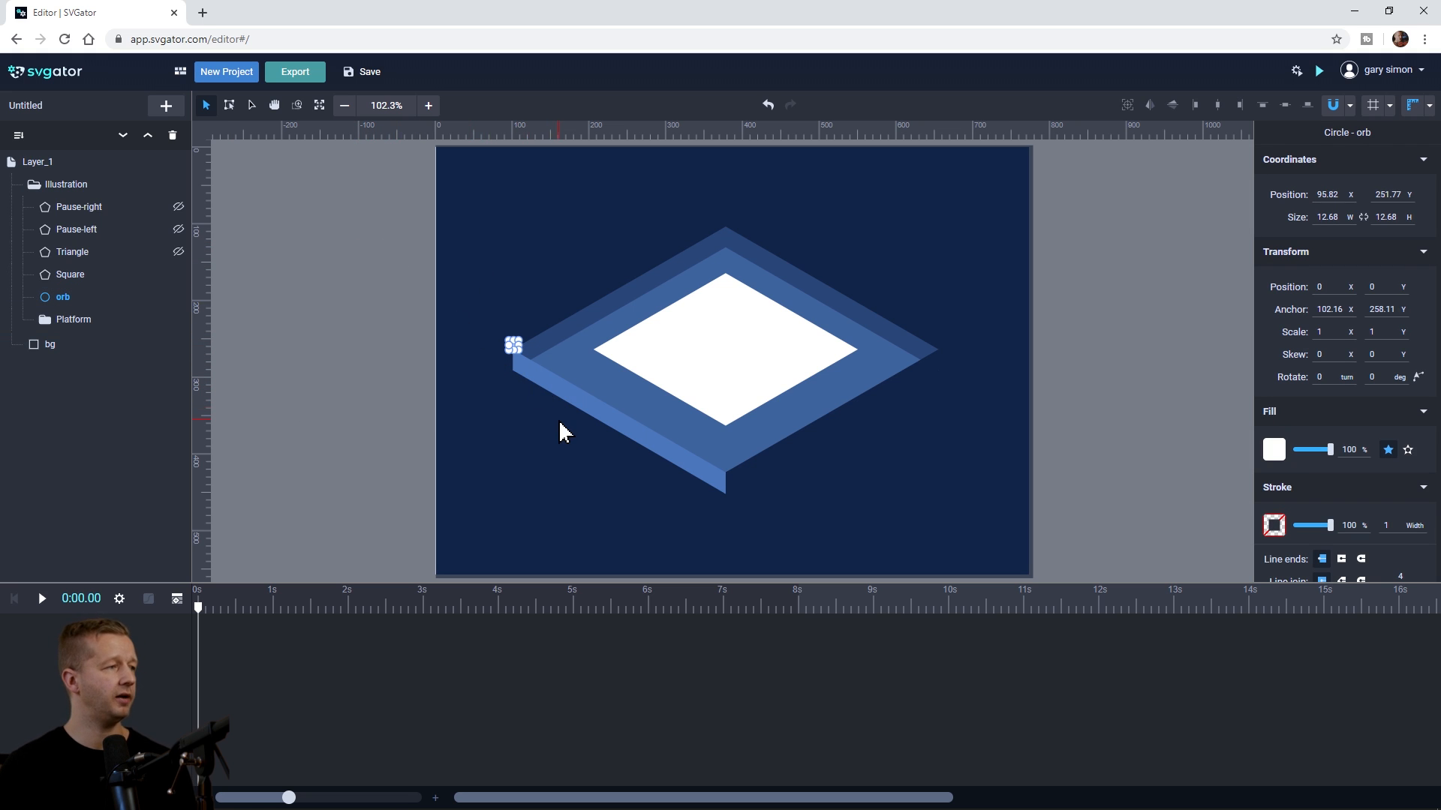
{"action": "scroll", "coordinate": [561, 432], "scroll_direction": "up", "scroll_amount": 2}
{"action": "scroll", "coordinate": [562, 432], "scroll_direction": "up", "scroll_amount": 1}
{"action": "scroll", "coordinate": [561, 431], "scroll_direction": "down", "scroll_amount": 3}
{"action": "scroll", "coordinate": [561, 432], "scroll_direction": "up", "scroll_amount": 3}
{"action": "left_click", "coordinate": [274, 105]}
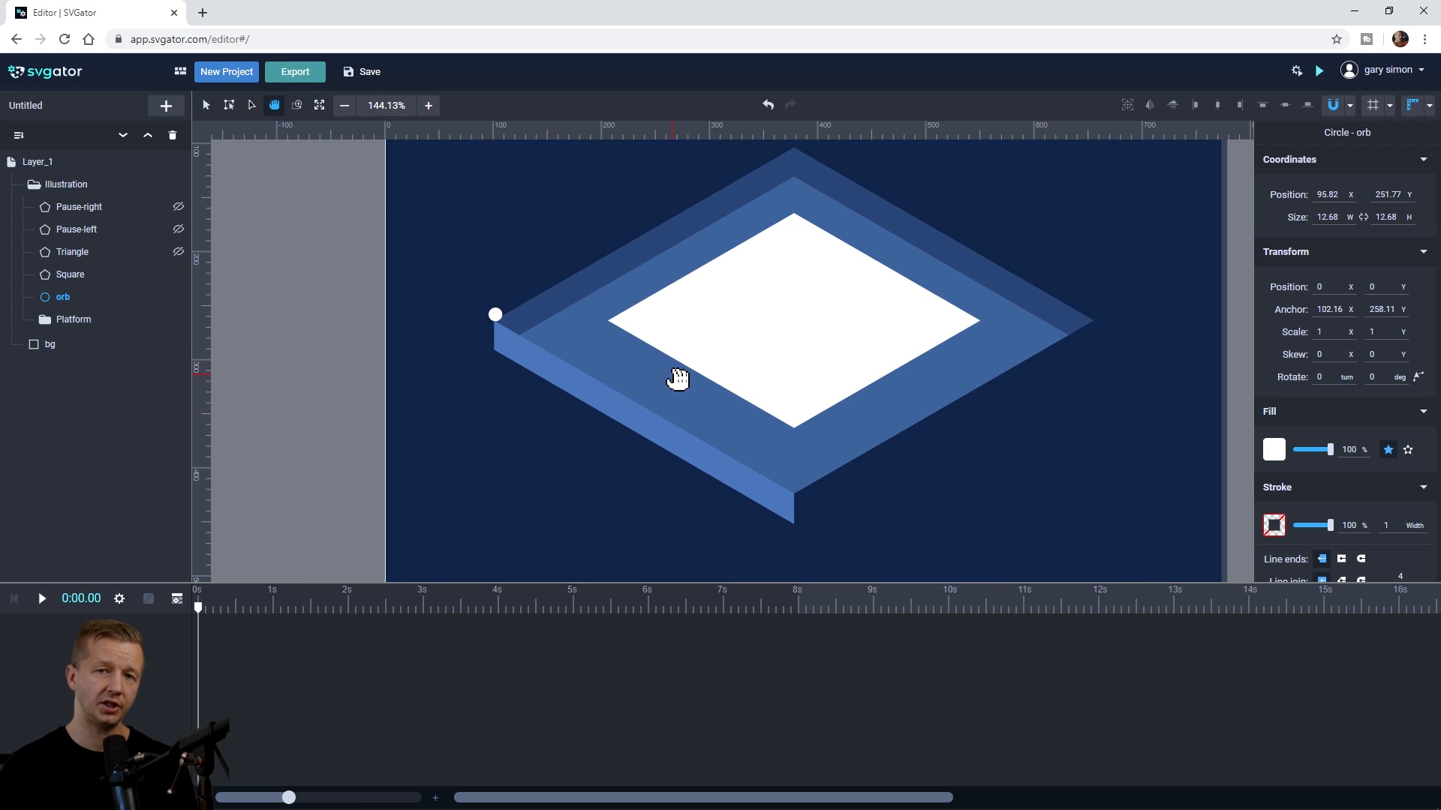
{"action": "left_click_drag", "start_coordinate": [704, 386], "coordinate": [665, 391]}
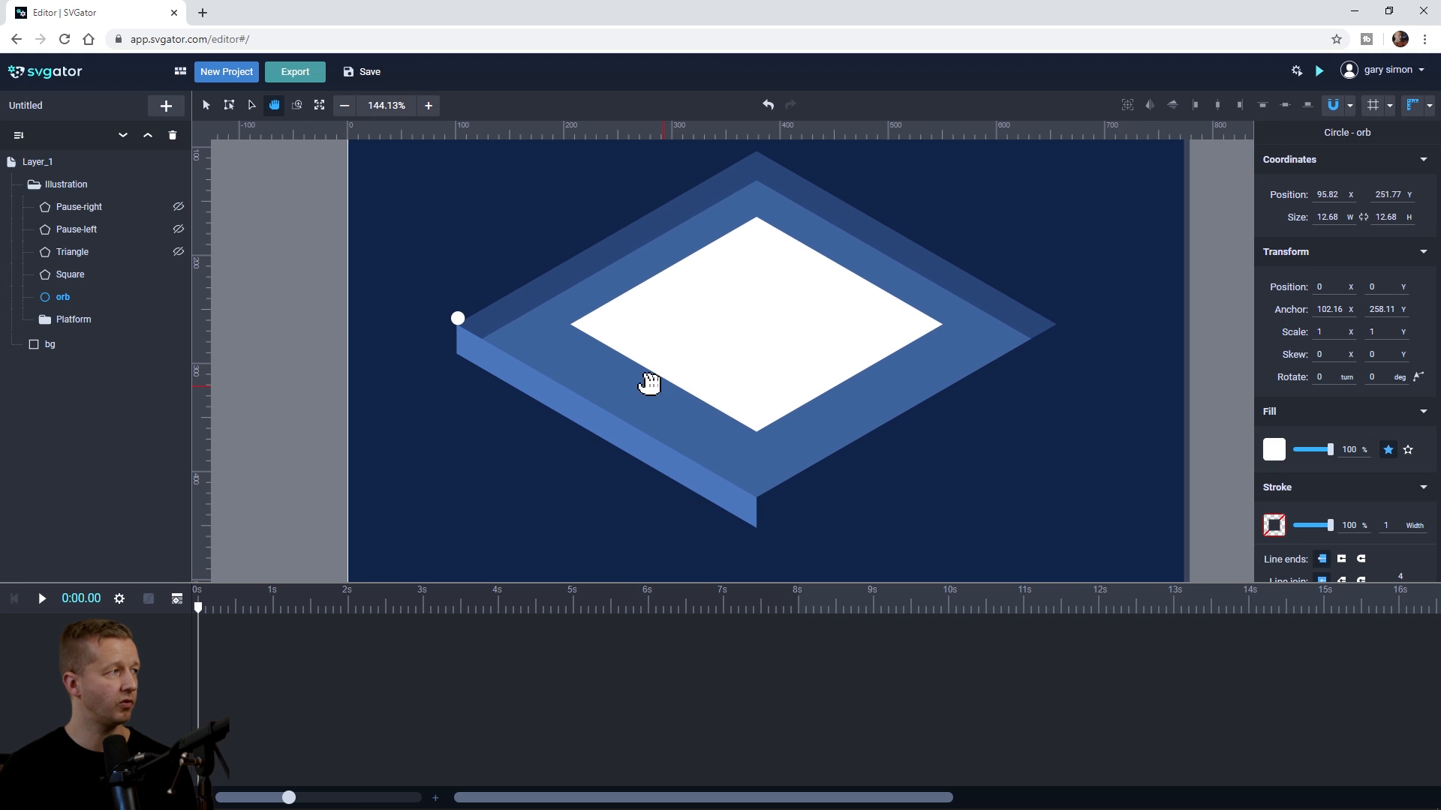
{"action": "left_click", "coordinate": [205, 109]}
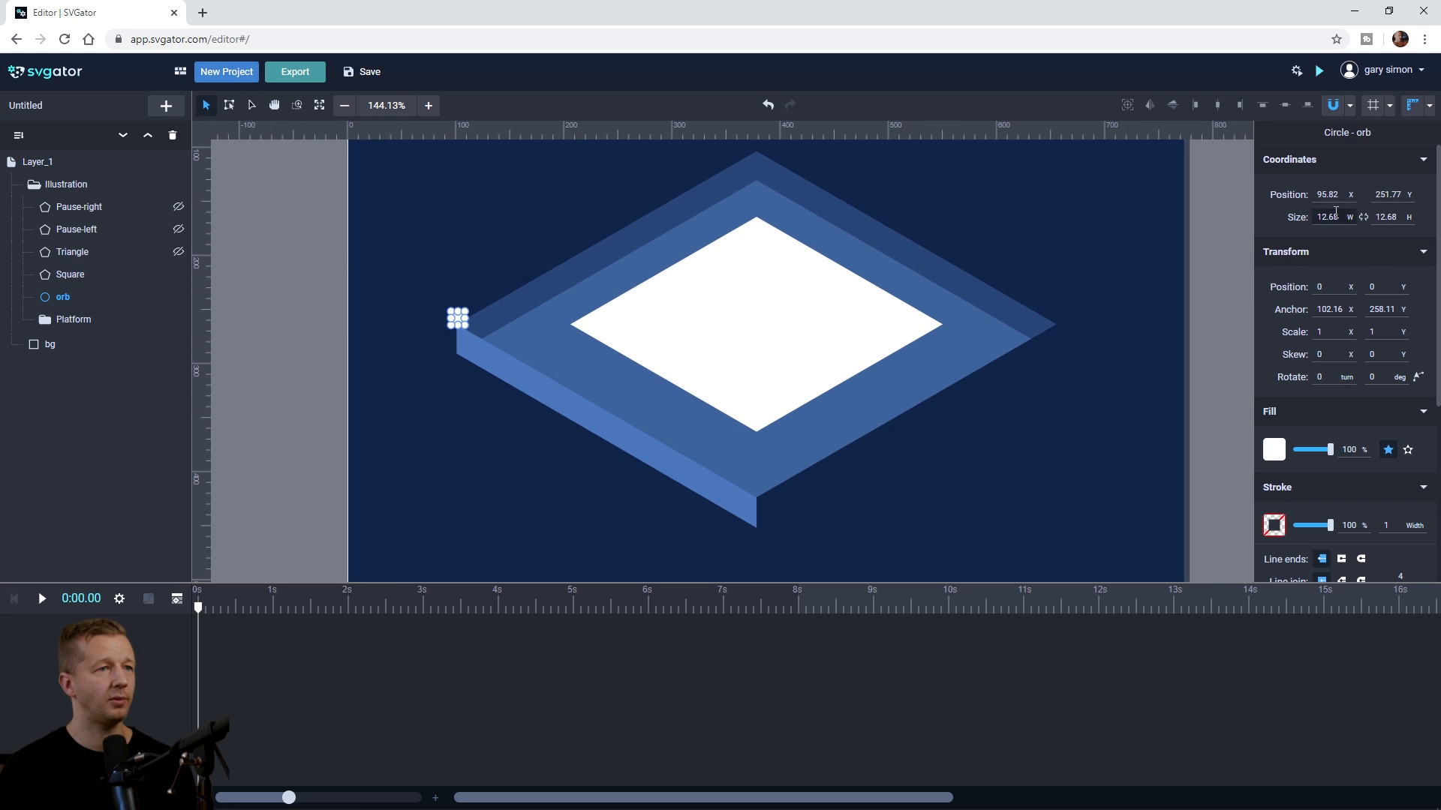
{"action": "scroll", "coordinate": [1346, 371], "scroll_direction": "down", "scroll_amount": 4}
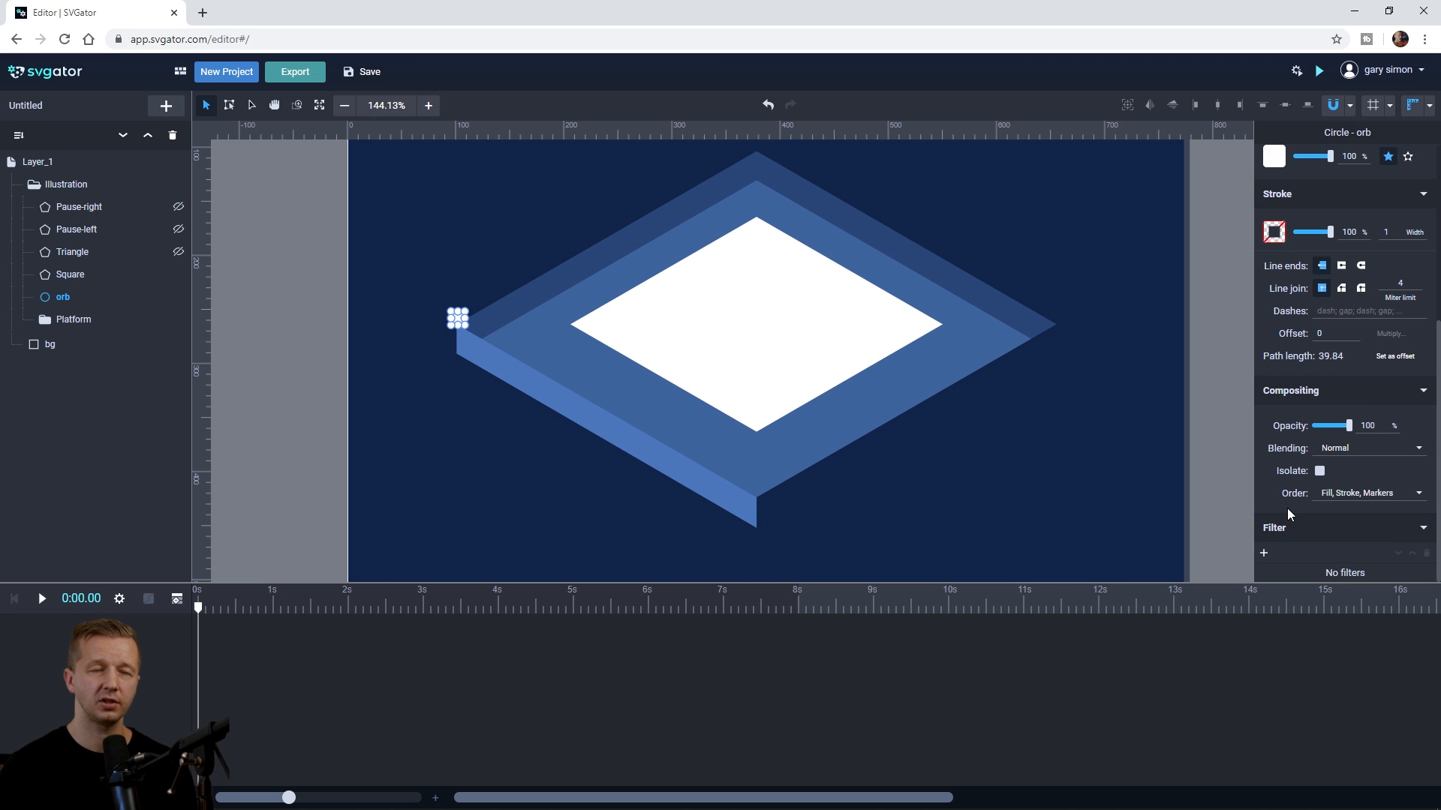
{"action": "scroll", "coordinate": [1286, 507], "scroll_direction": "up", "scroll_amount": 4}
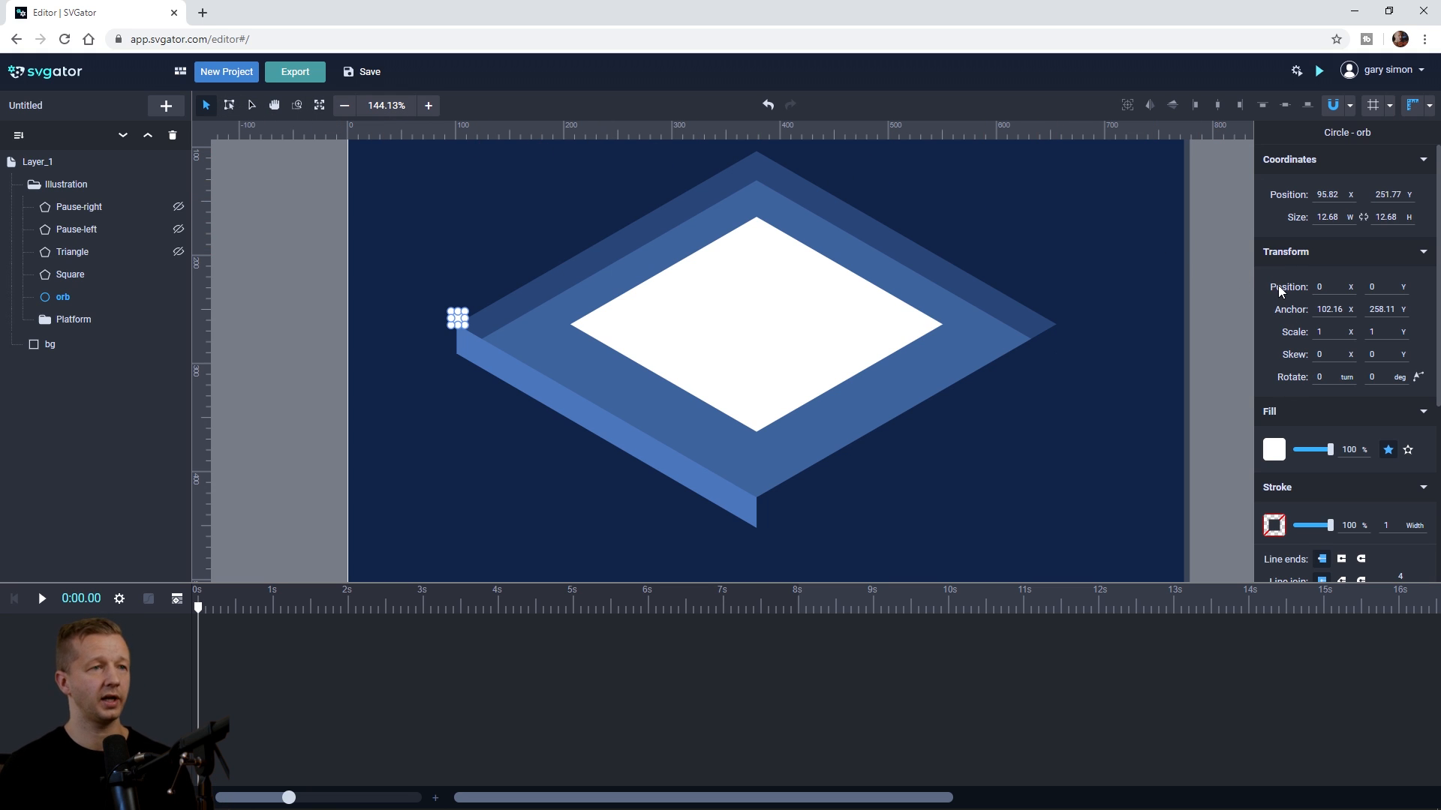
{"action": "scroll", "coordinate": [1281, 293], "scroll_direction": "down", "scroll_amount": 4}
{"action": "scroll", "coordinate": [1274, 379], "scroll_direction": "up", "scroll_amount": 4}
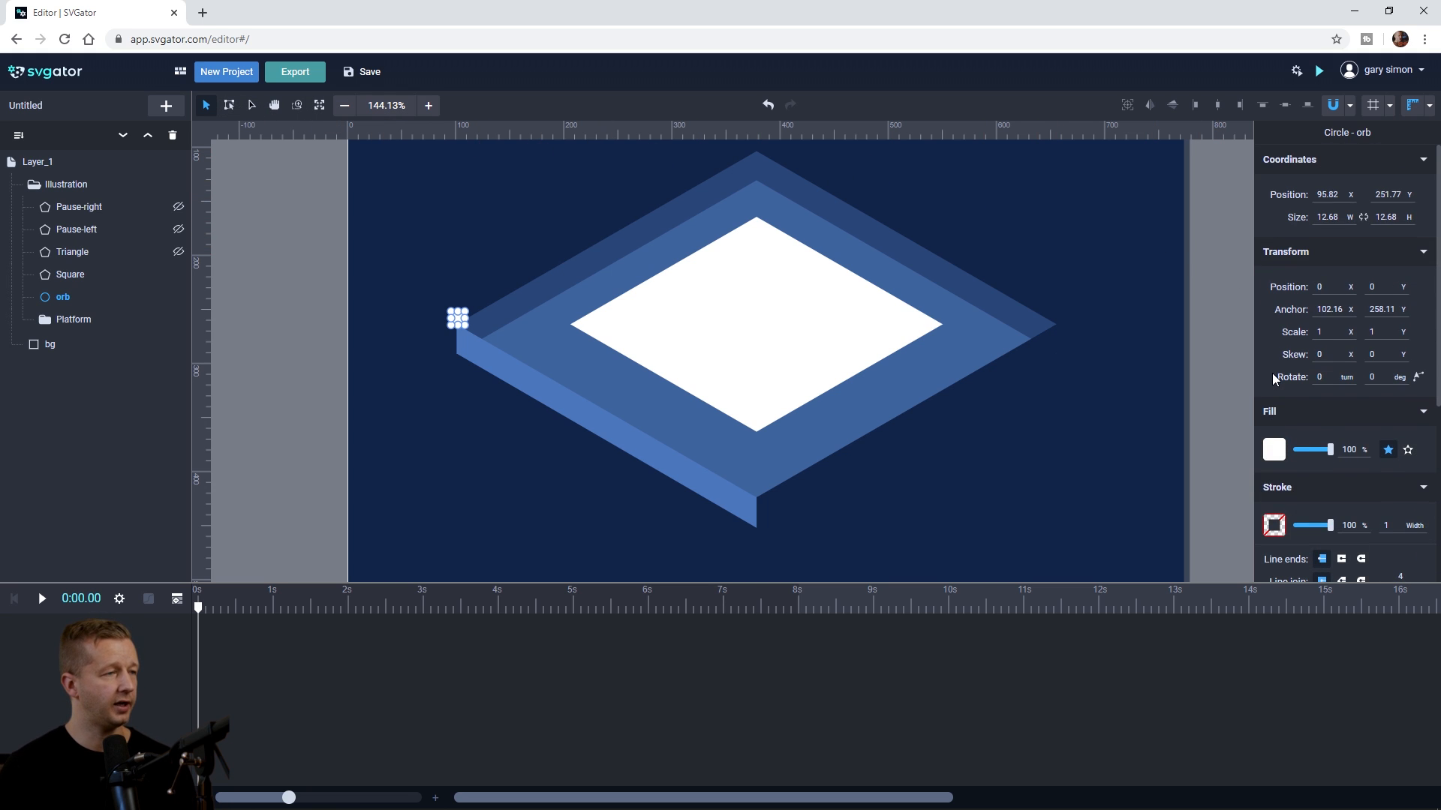
{"action": "scroll", "coordinate": [1274, 457], "scroll_direction": "down", "scroll_amount": 2}
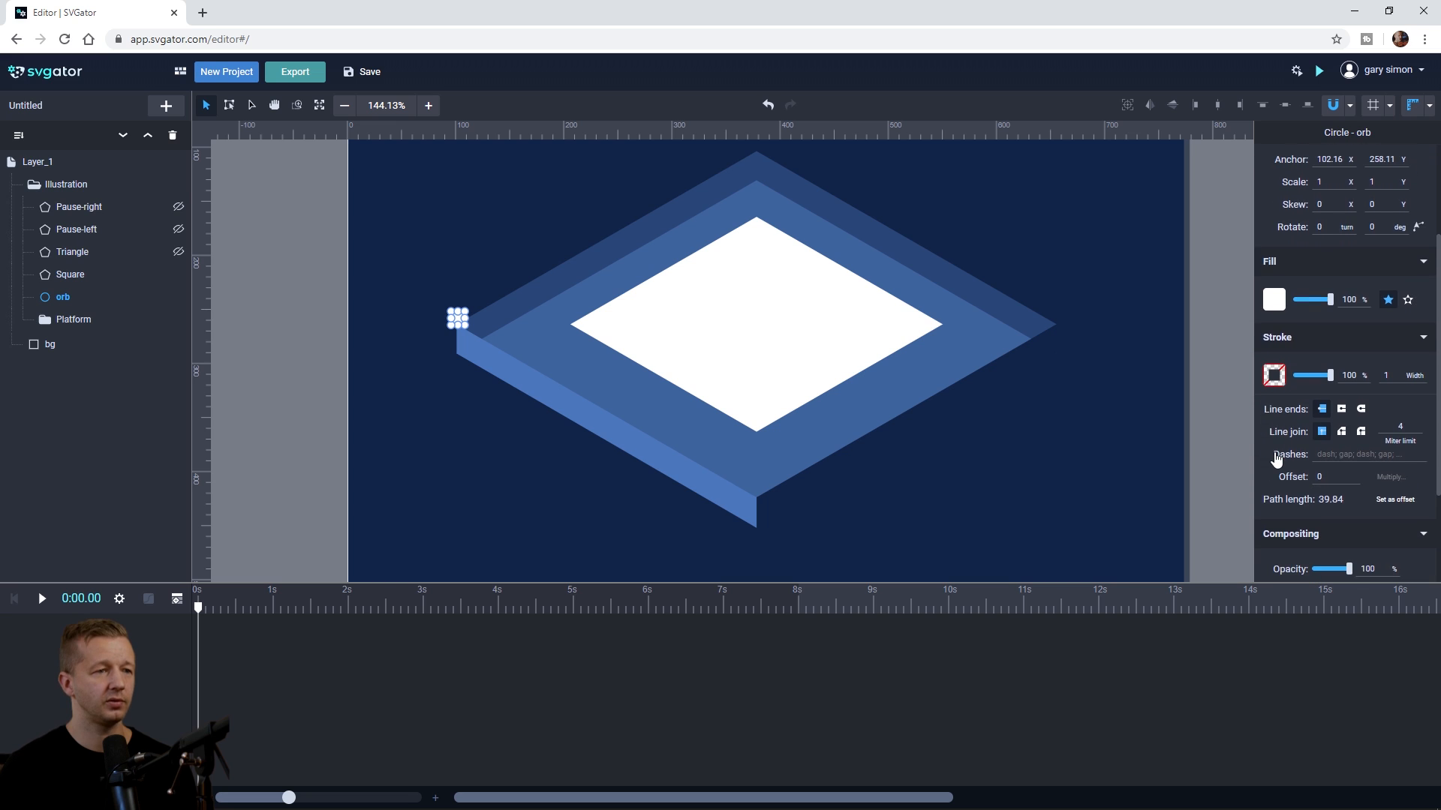
{"action": "scroll", "coordinate": [1296, 427], "scroll_direction": "down", "scroll_amount": 2}
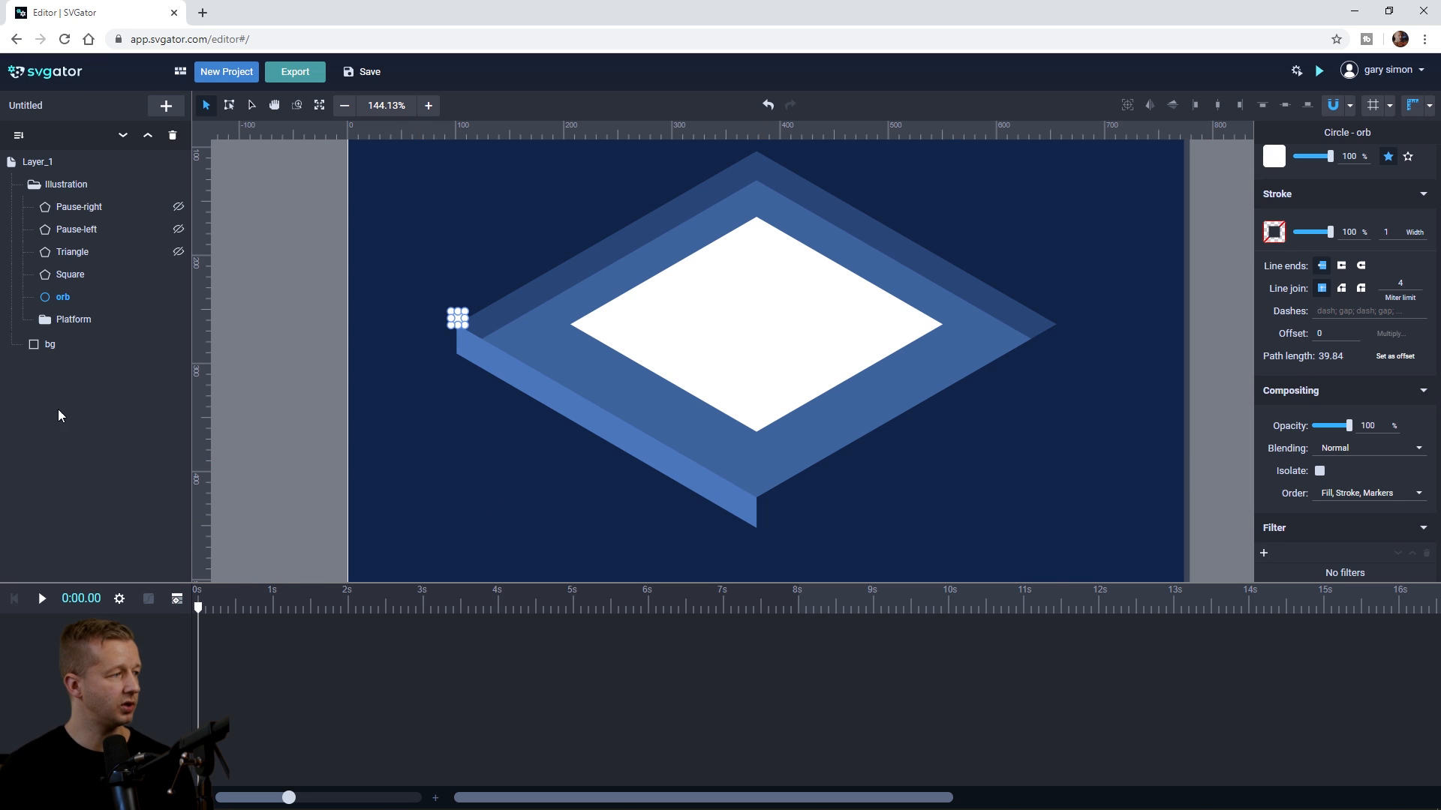
Step: Add a Position animator to the selected orb at the start of the timeline
{"action": "left_click", "coordinate": [177, 599]}
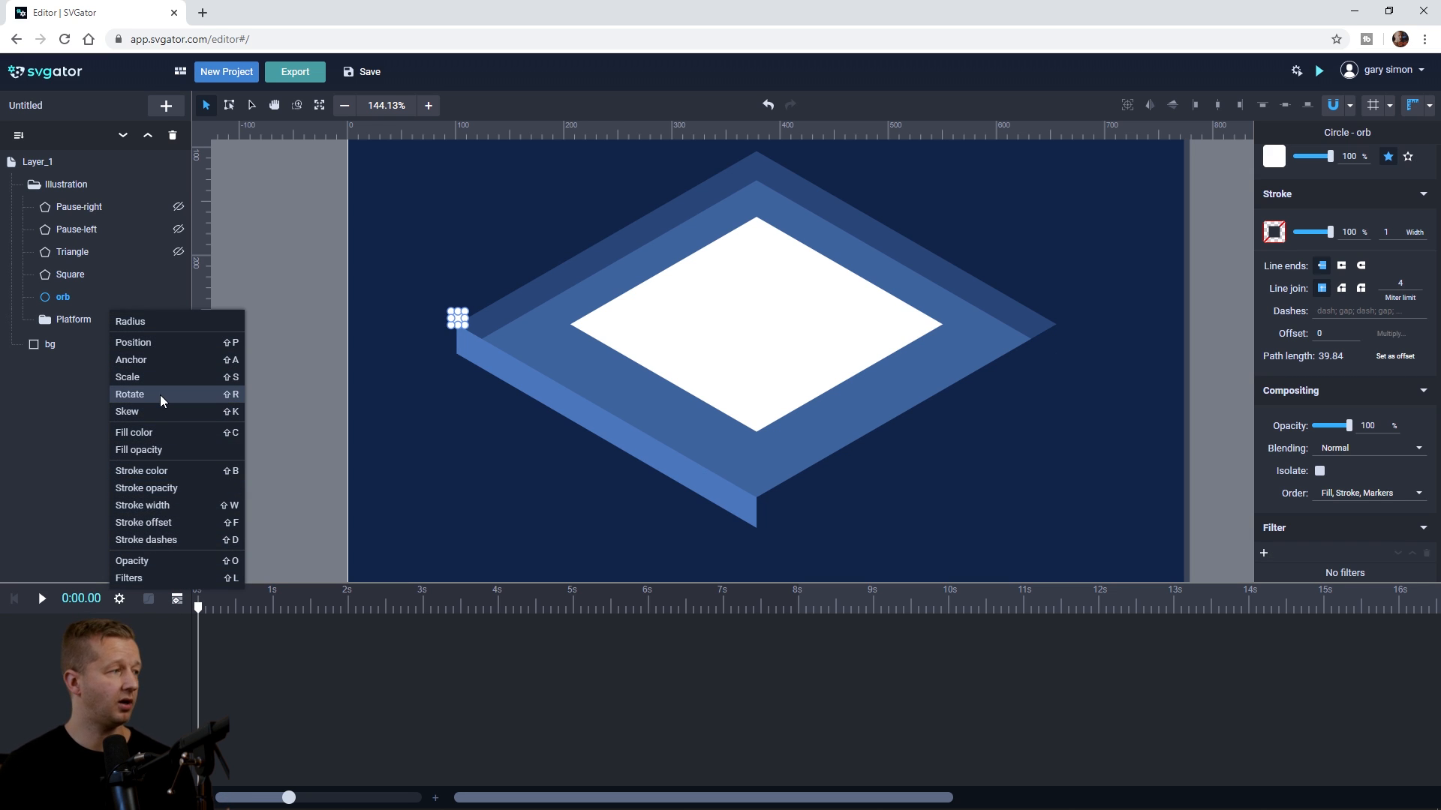
{"action": "left_click", "coordinate": [143, 344]}
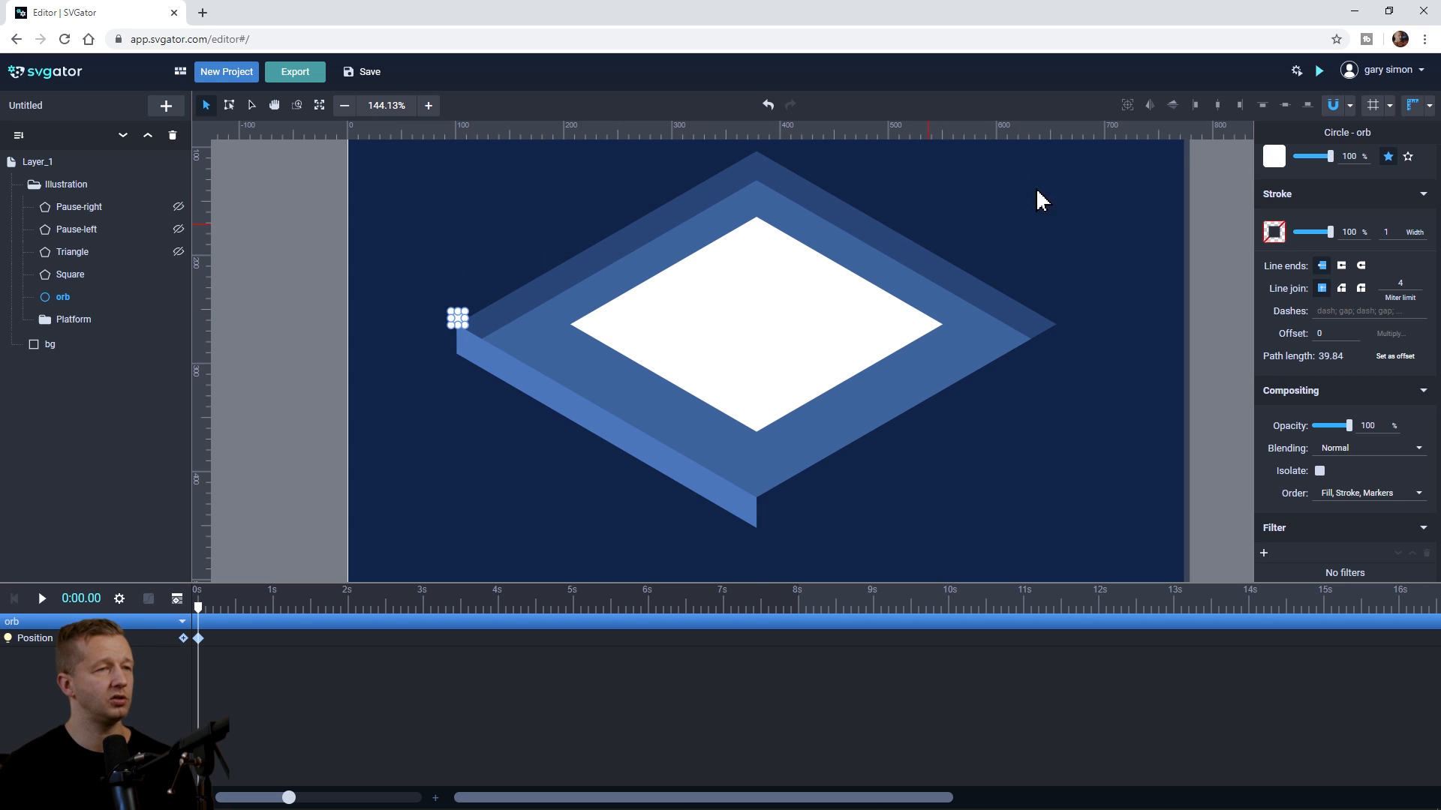
Step: Try transforming the orb around an anchor point outside its centre, and undo the change
{"action": "left_click", "coordinate": [1128, 105]}
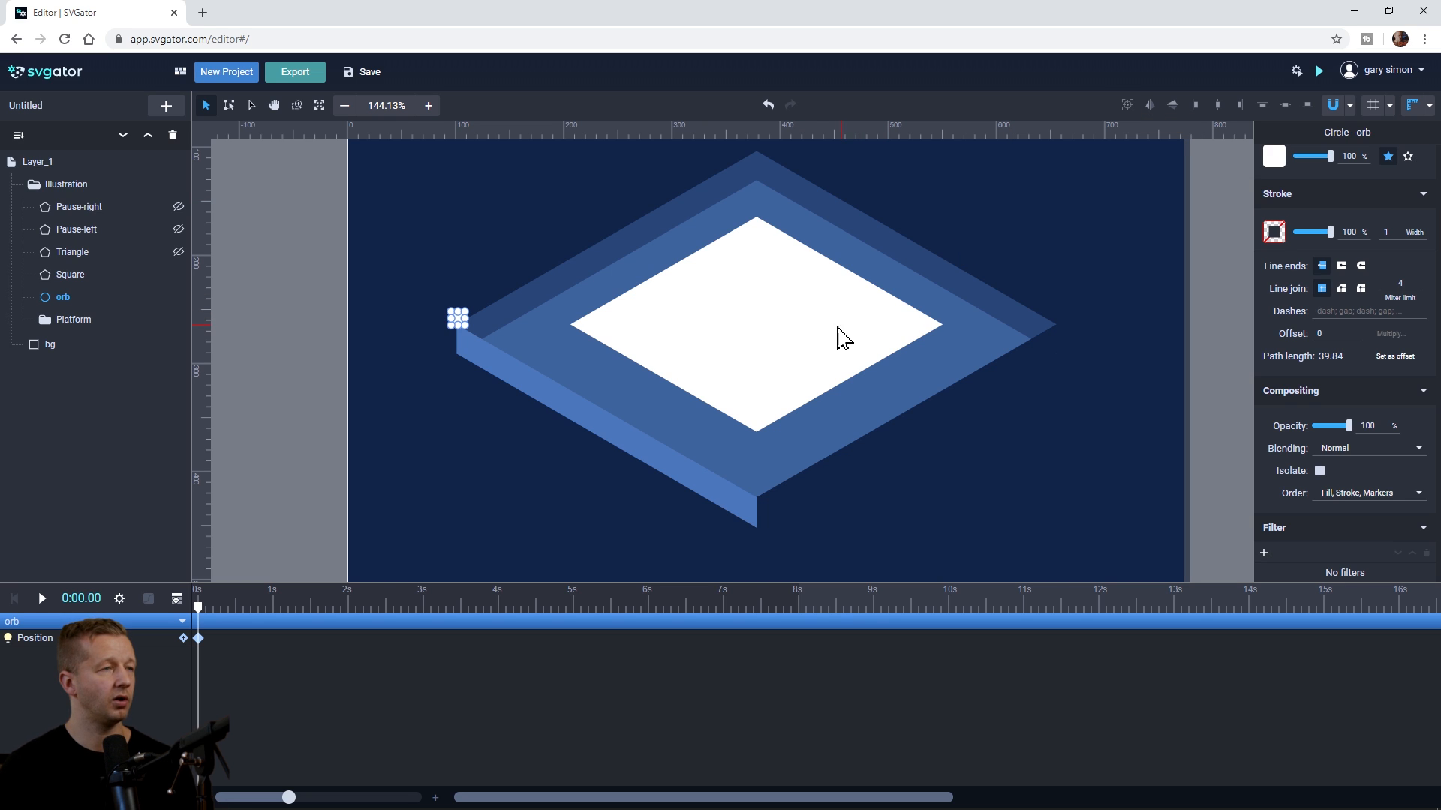
{"action": "scroll", "coordinate": [462, 324], "scroll_direction": "up", "scroll_amount": 5}
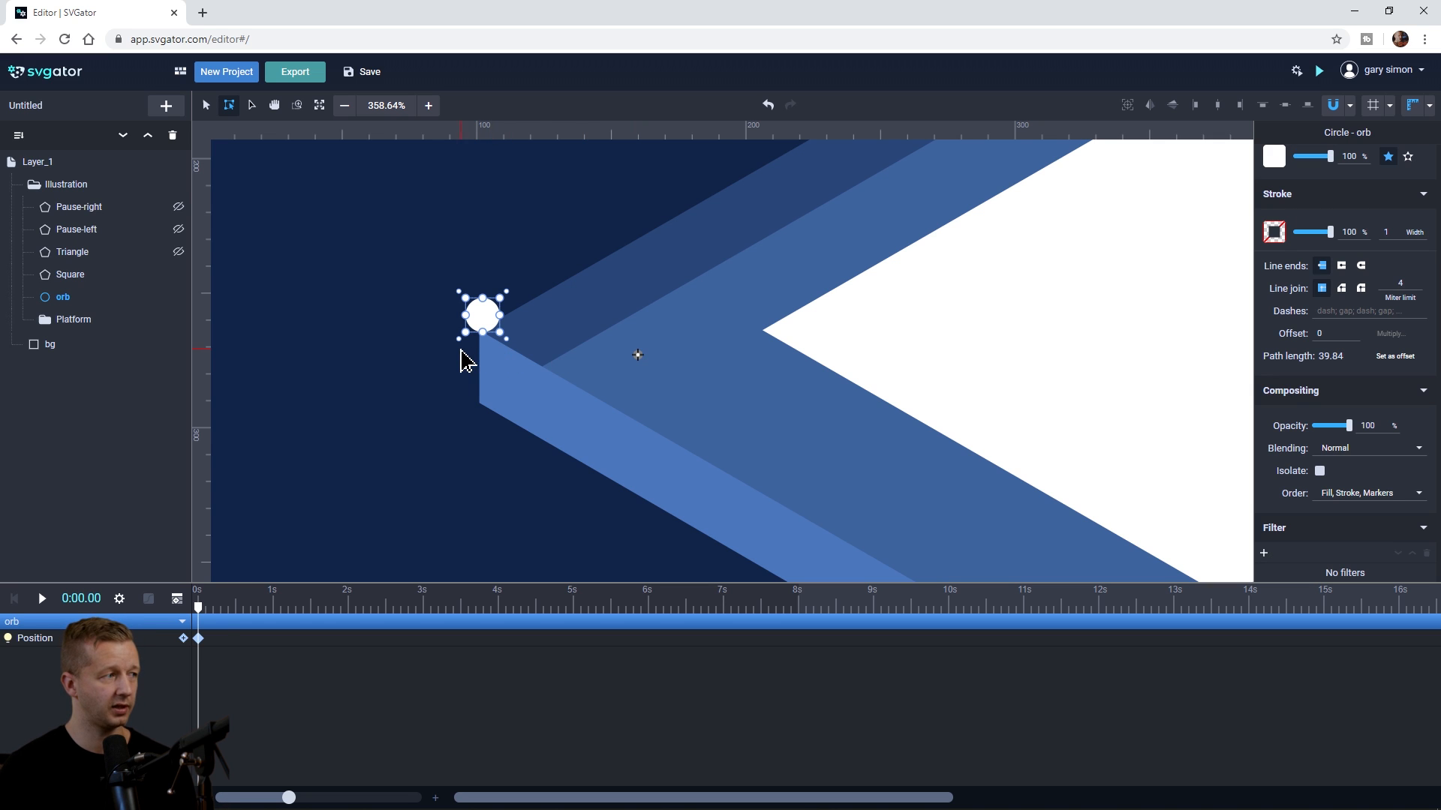
{"action": "left_click_drag", "start_coordinate": [459, 339], "coordinate": [753, 345]}
{"action": "key", "text": "ctrl+z"}
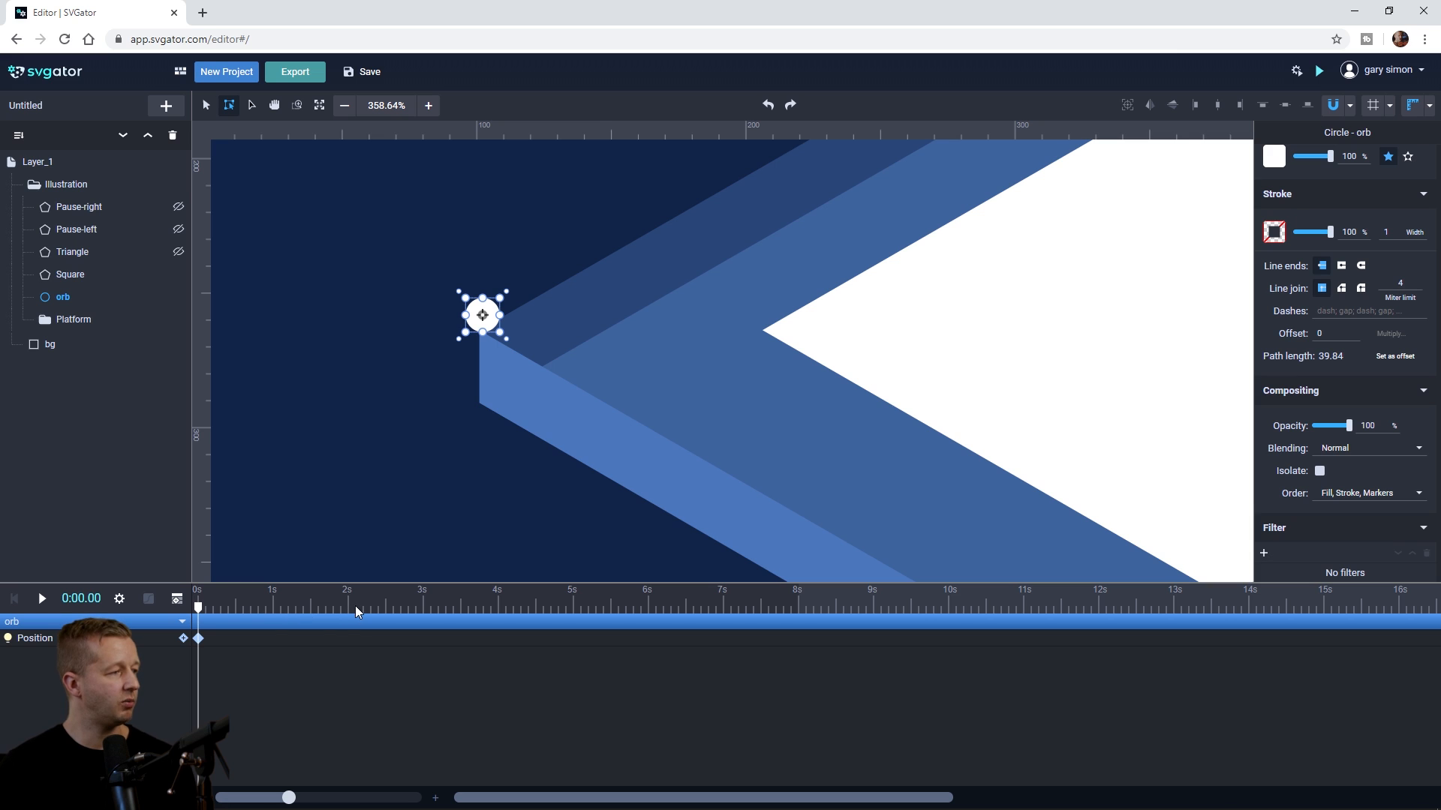
{"action": "left_click_drag", "start_coordinate": [204, 607], "coordinate": [348, 608]}
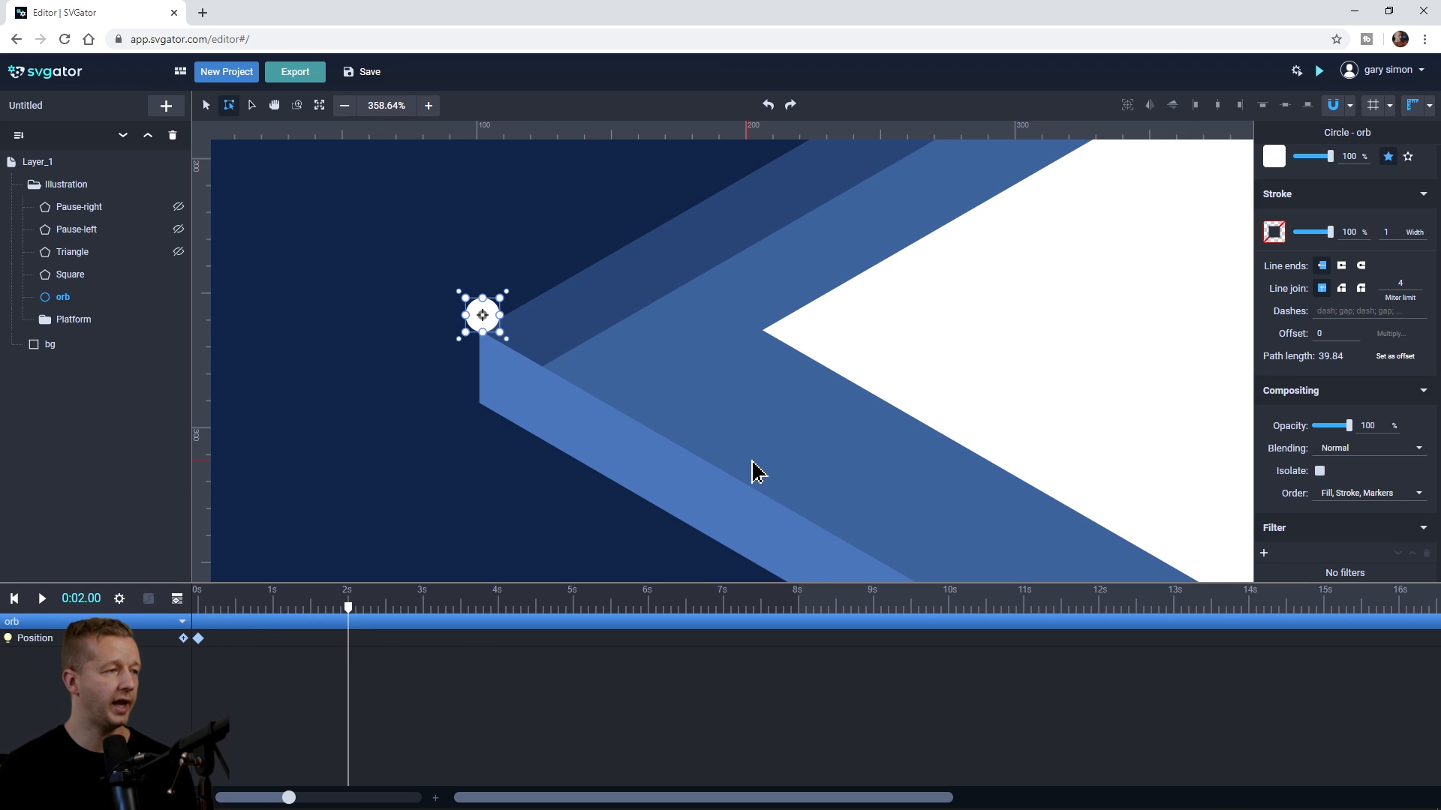
{"action": "scroll", "coordinate": [749, 461], "scroll_direction": "down", "scroll_amount": 3}
{"action": "key", "text": "space"}
{"action": "left_click_drag", "start_coordinate": [939, 488], "coordinate": [805, 394]}
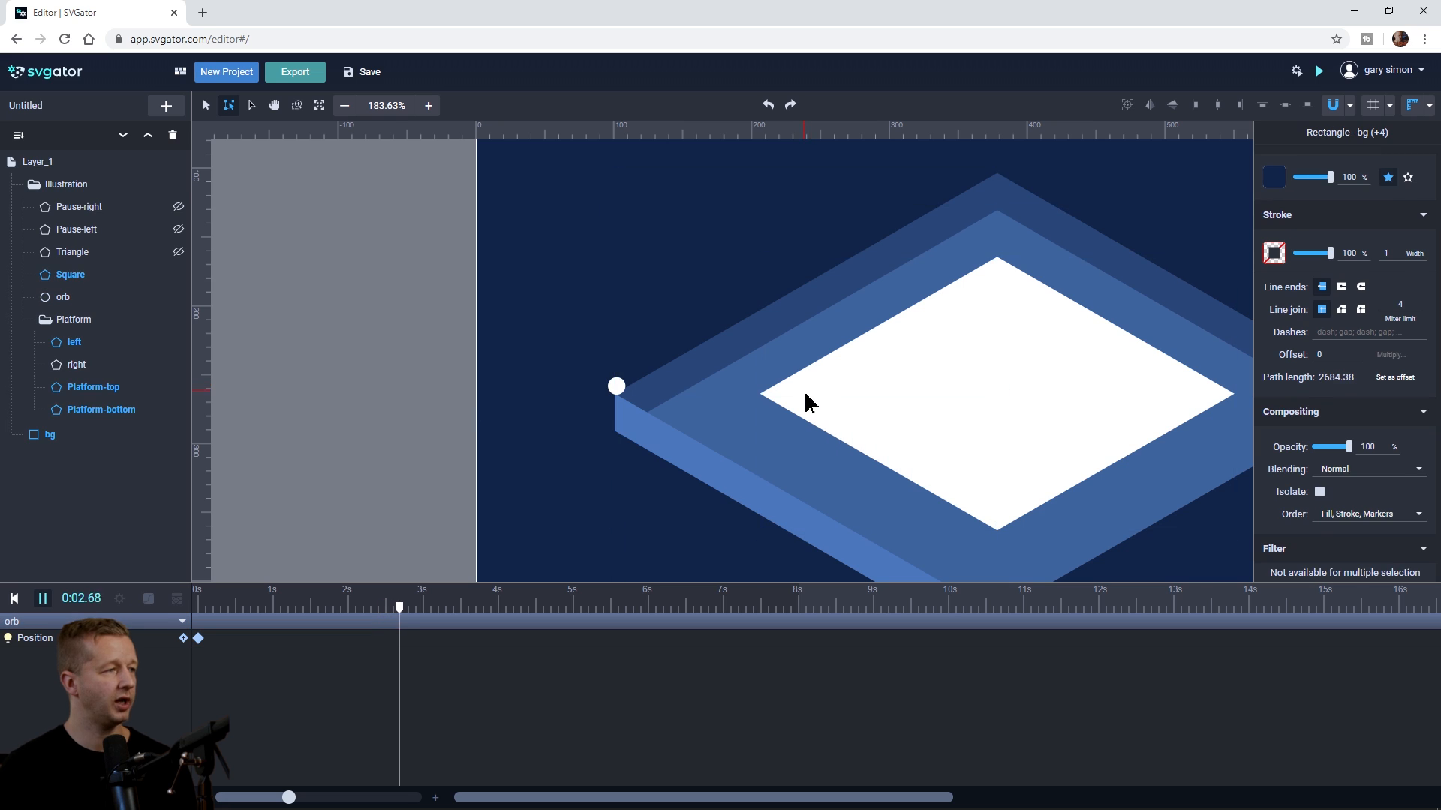
{"action": "key", "text": "space"}
{"action": "left_click", "coordinate": [352, 610]}
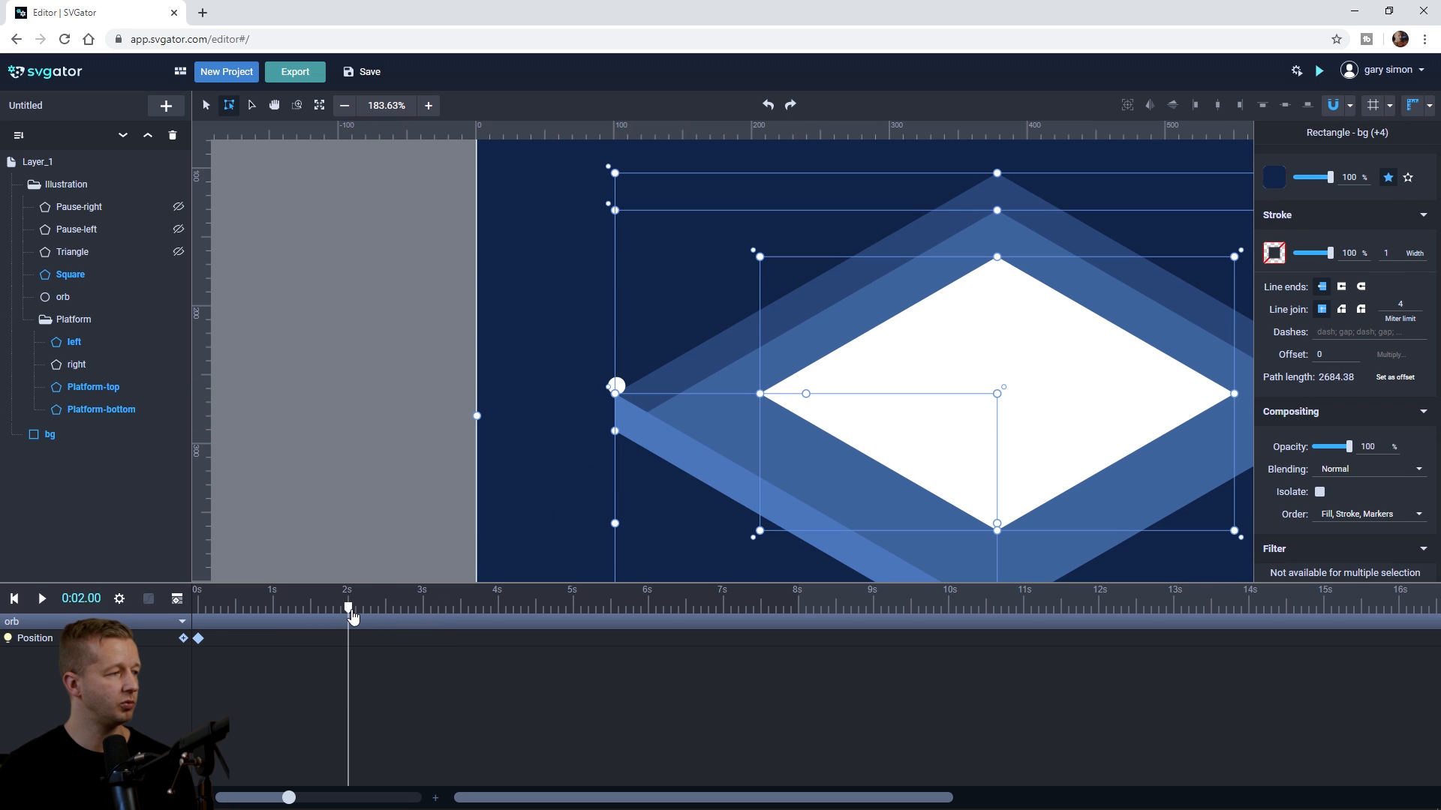
{"action": "left_click", "coordinate": [429, 456]}
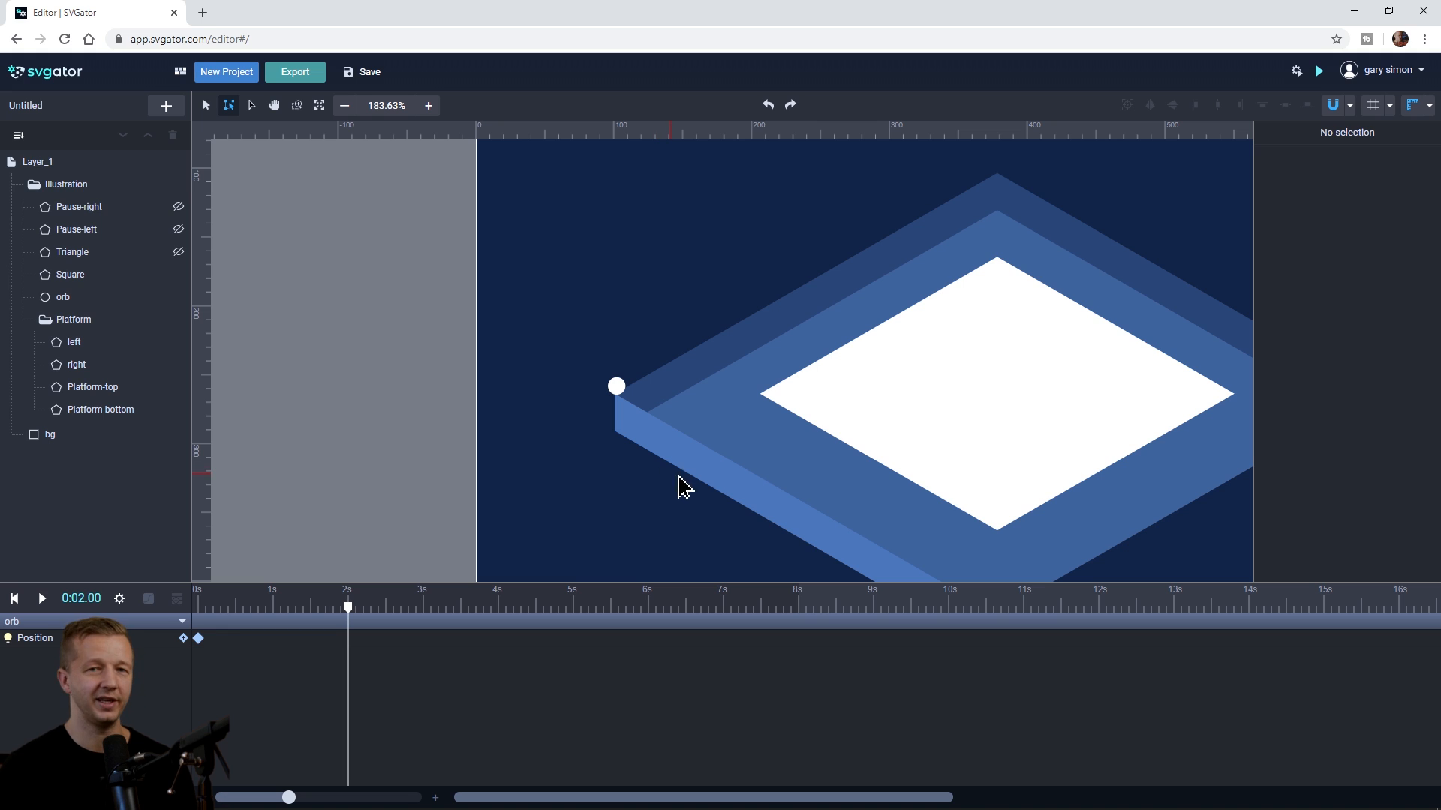
Step: Keyframe the orb's position at 2 seconds by moving it to the platform's front corner, at about X 378, Y 418
{"action": "left_click", "coordinate": [275, 106]}
{"action": "key", "text": "space"}
{"action": "left_click_drag", "start_coordinate": [929, 526], "coordinate": [753, 394]}
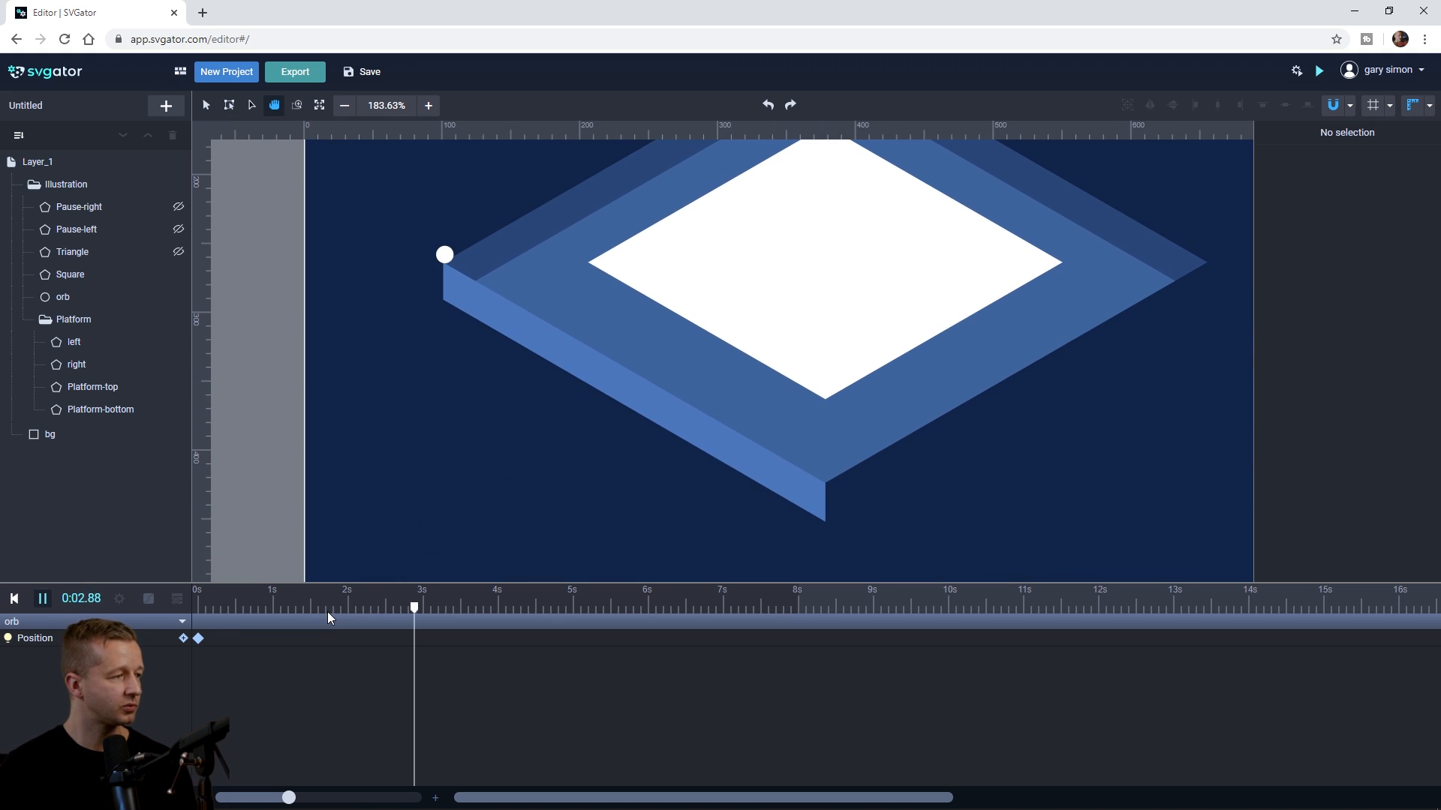
{"action": "left_click", "coordinate": [348, 602]}
{"action": "left_click", "coordinate": [348, 605]}
{"action": "key", "text": "space"}
{"action": "left_click_drag", "start_coordinate": [355, 609], "coordinate": [348, 609]}
{"action": "left_click", "coordinate": [229, 105]}
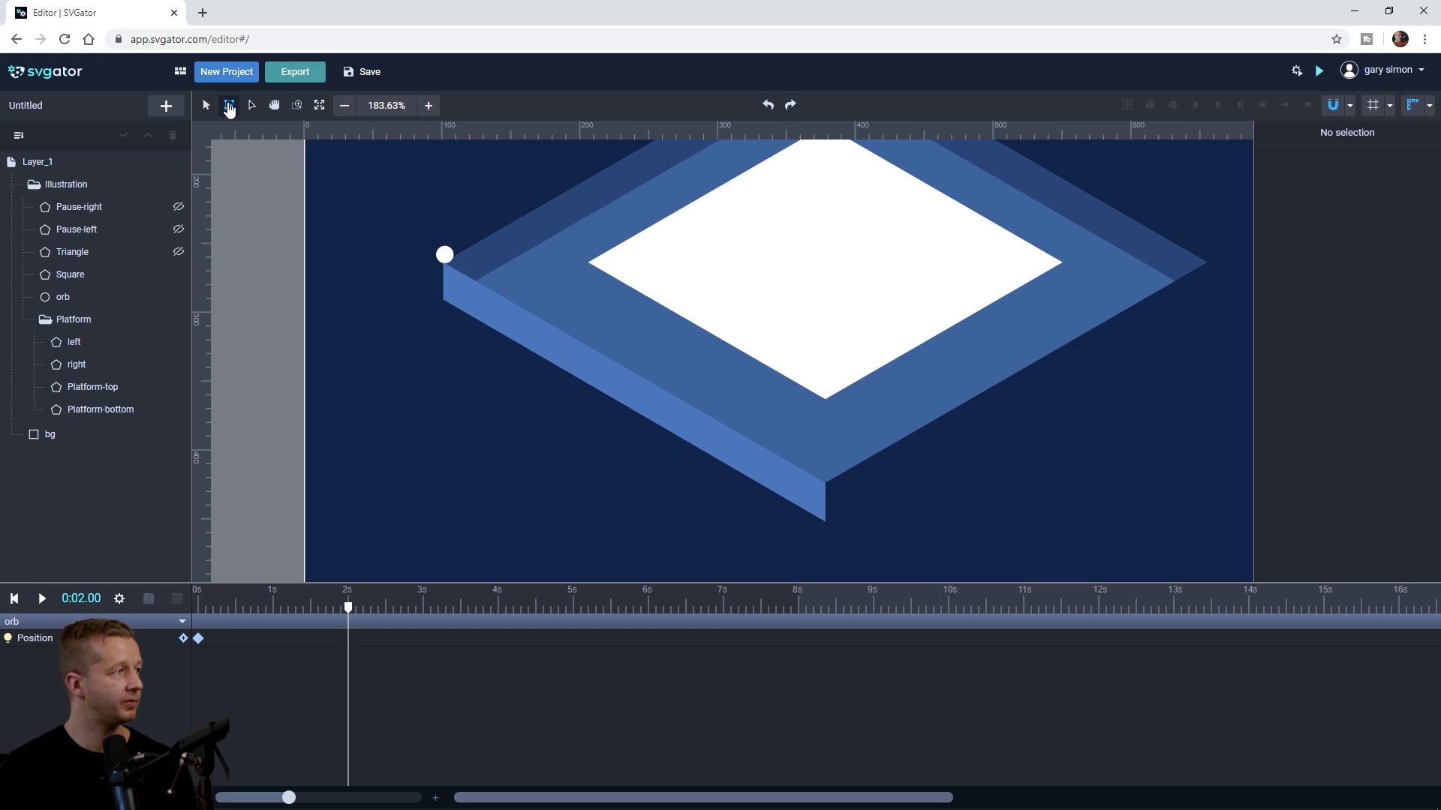
{"action": "left_click", "coordinate": [444, 256]}
{"action": "left_click_drag", "start_coordinate": [449, 260], "coordinate": [832, 489]}
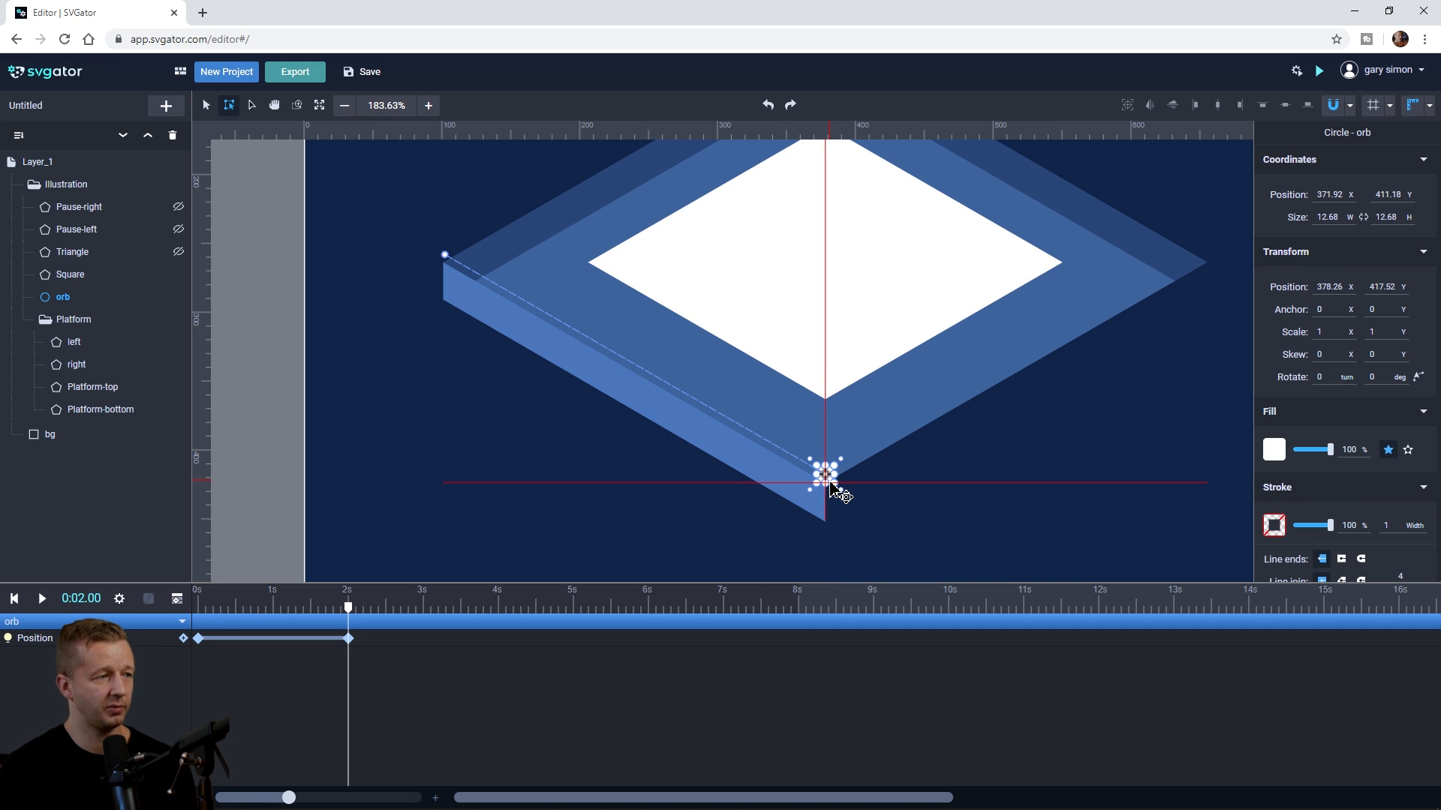
Step: Play back the orb's movement from the start of the timeline and clear the selection
{"action": "left_click_drag", "start_coordinate": [831, 489], "coordinate": [831, 489]}
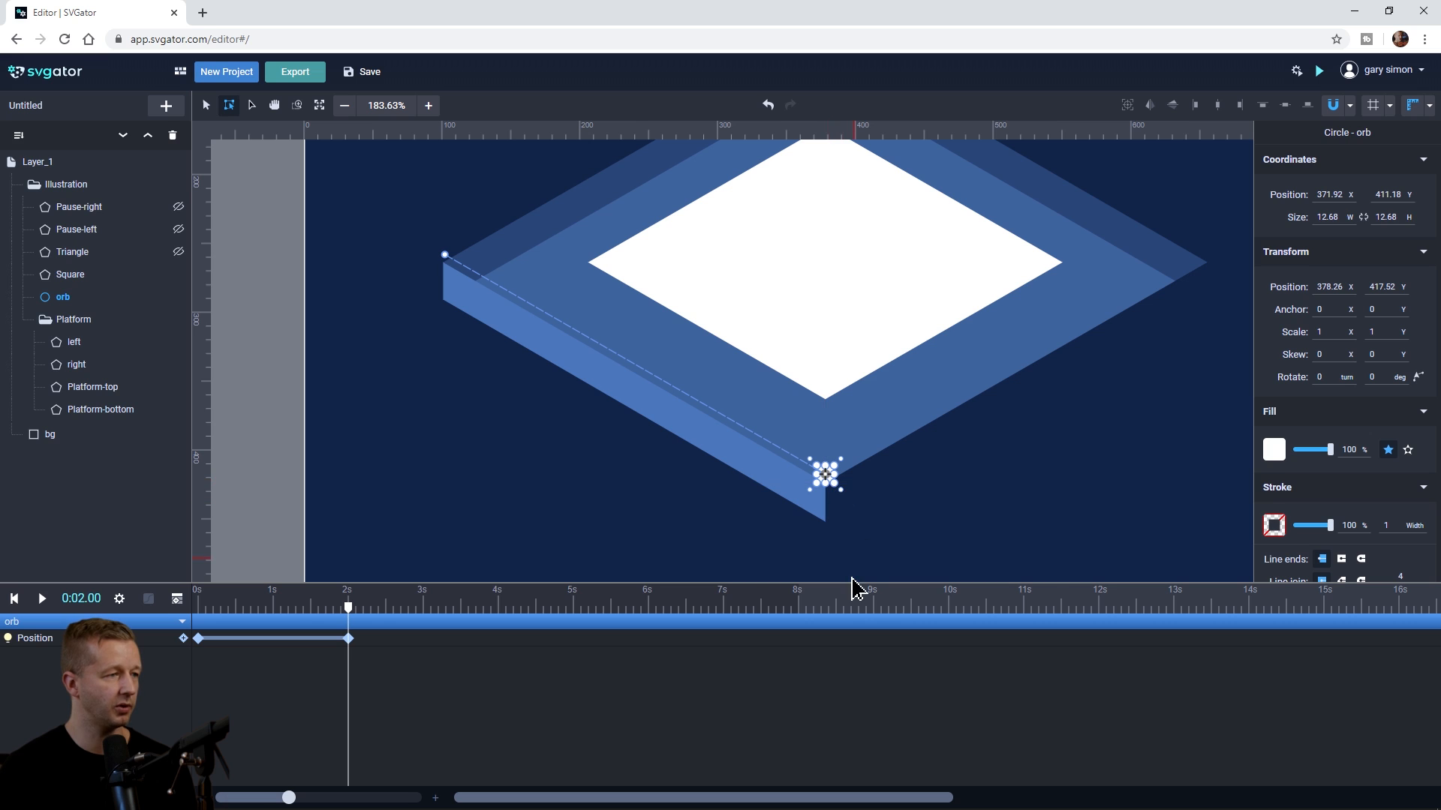
{"action": "left_click", "coordinate": [198, 611]}
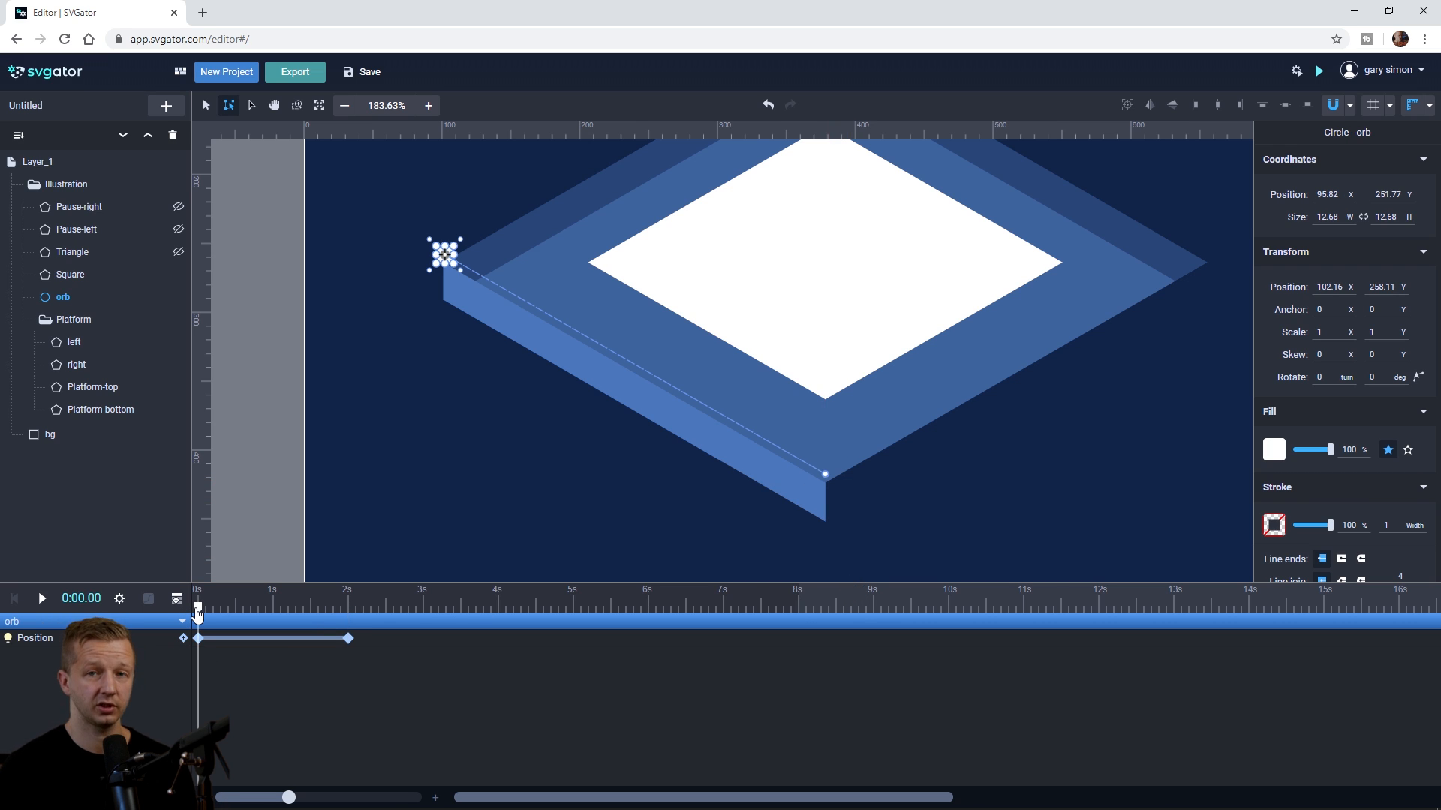
{"action": "key", "text": "space"}
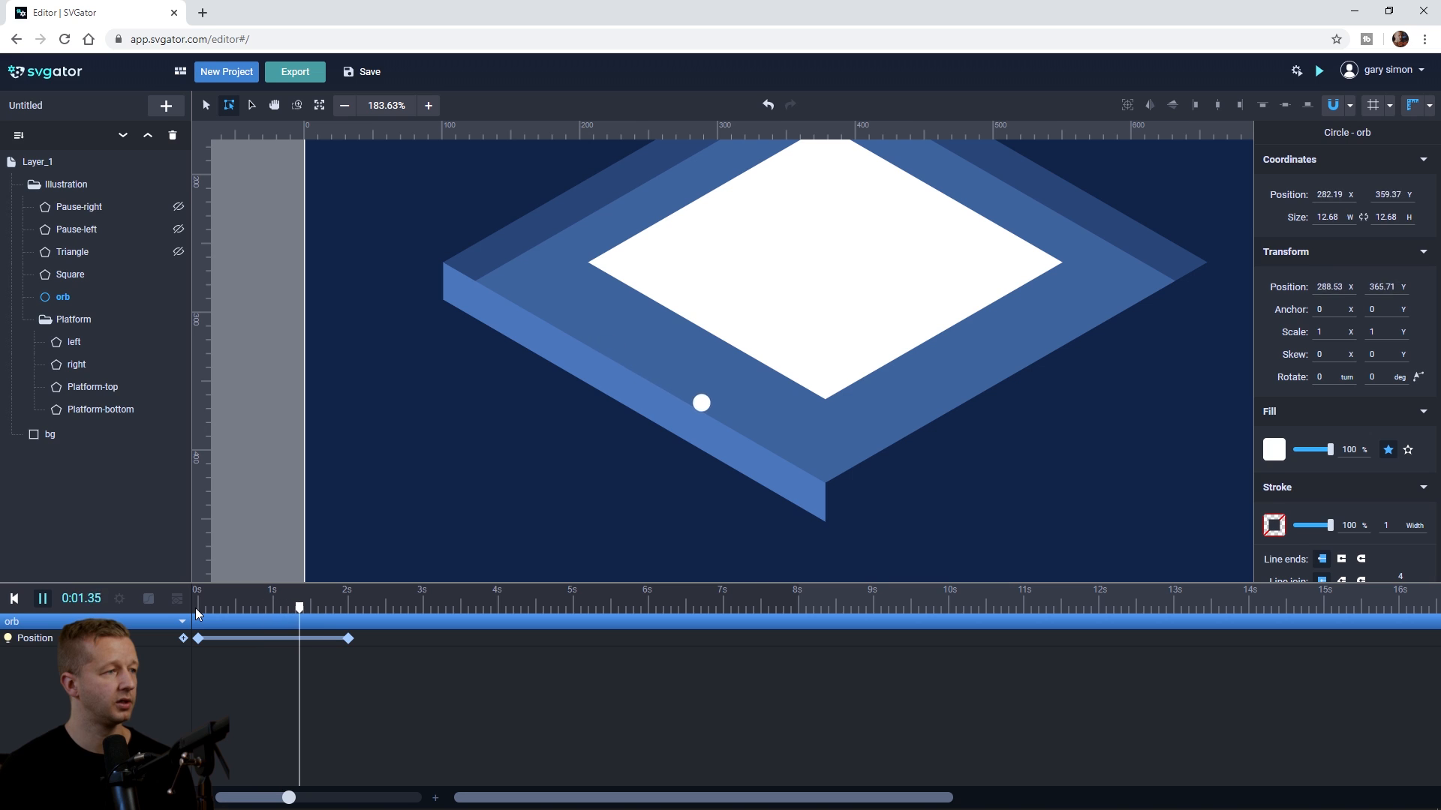
{"action": "left_click", "coordinate": [266, 509]}
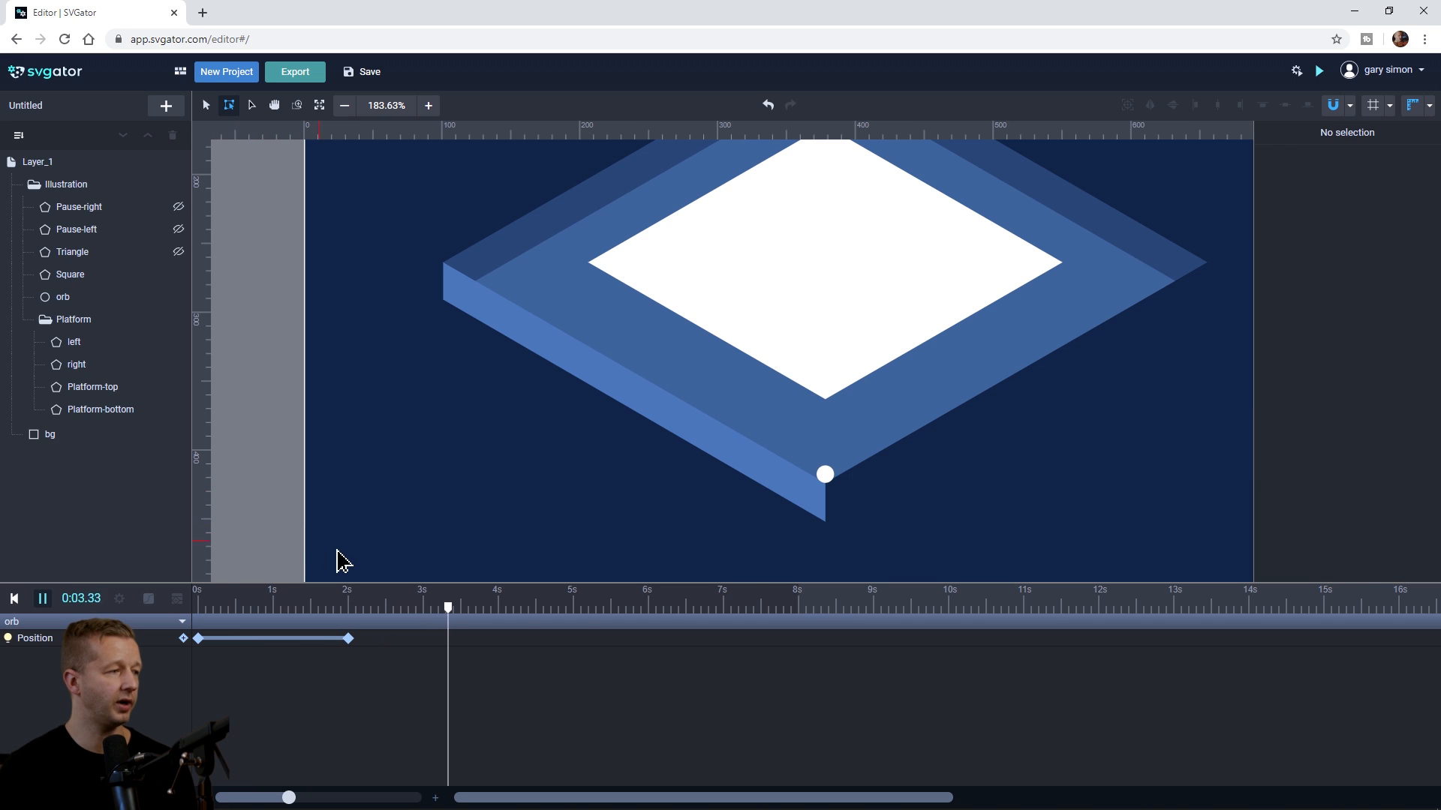
Step: Apply the Ease In Out Expo easing to the orb's Position keyframe at 0 seconds
{"action": "left_click", "coordinate": [199, 606]}
{"action": "left_click", "coordinate": [199, 641]}
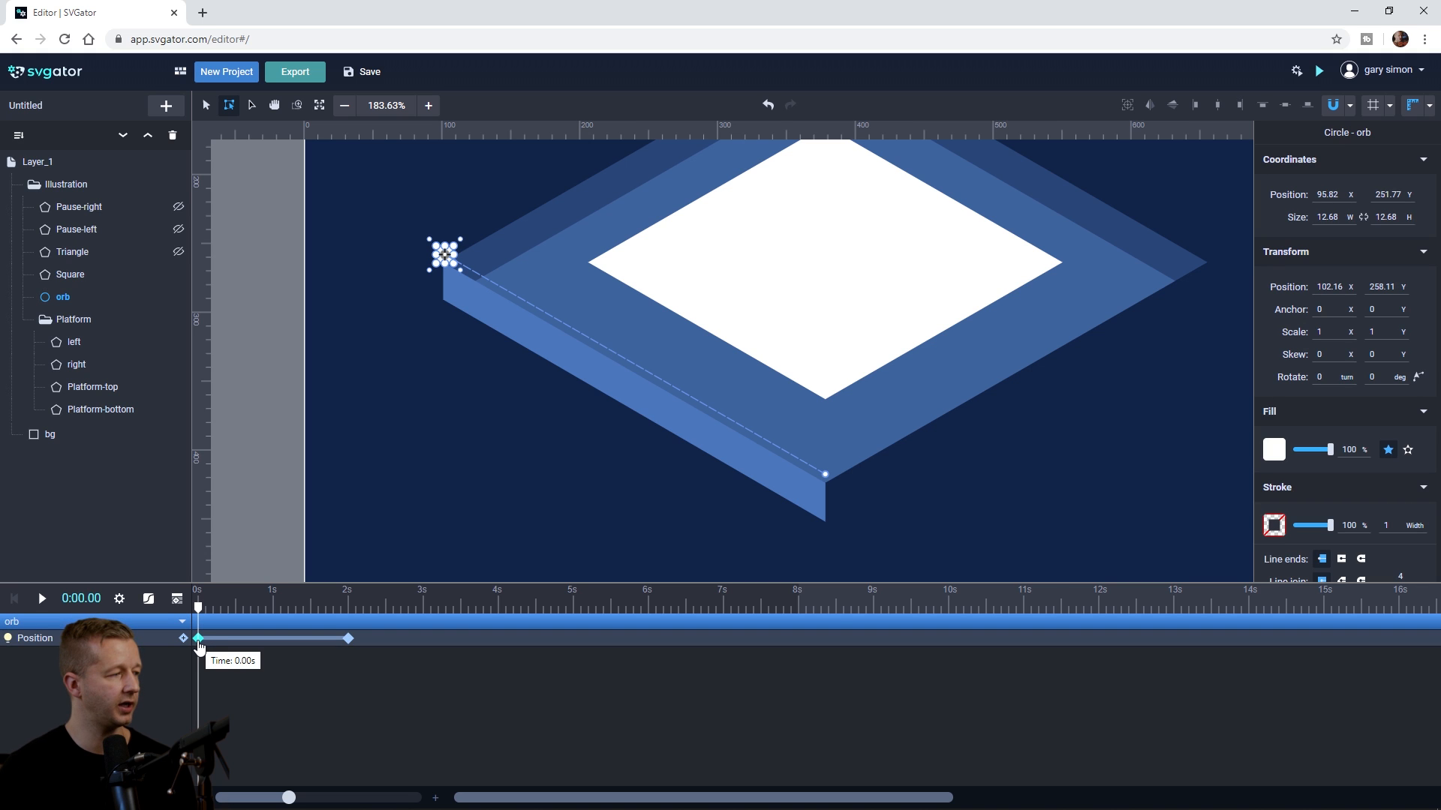
{"action": "left_click", "coordinate": [149, 600]}
{"action": "scroll", "coordinate": [241, 480], "scroll_direction": "down", "scroll_amount": 3}
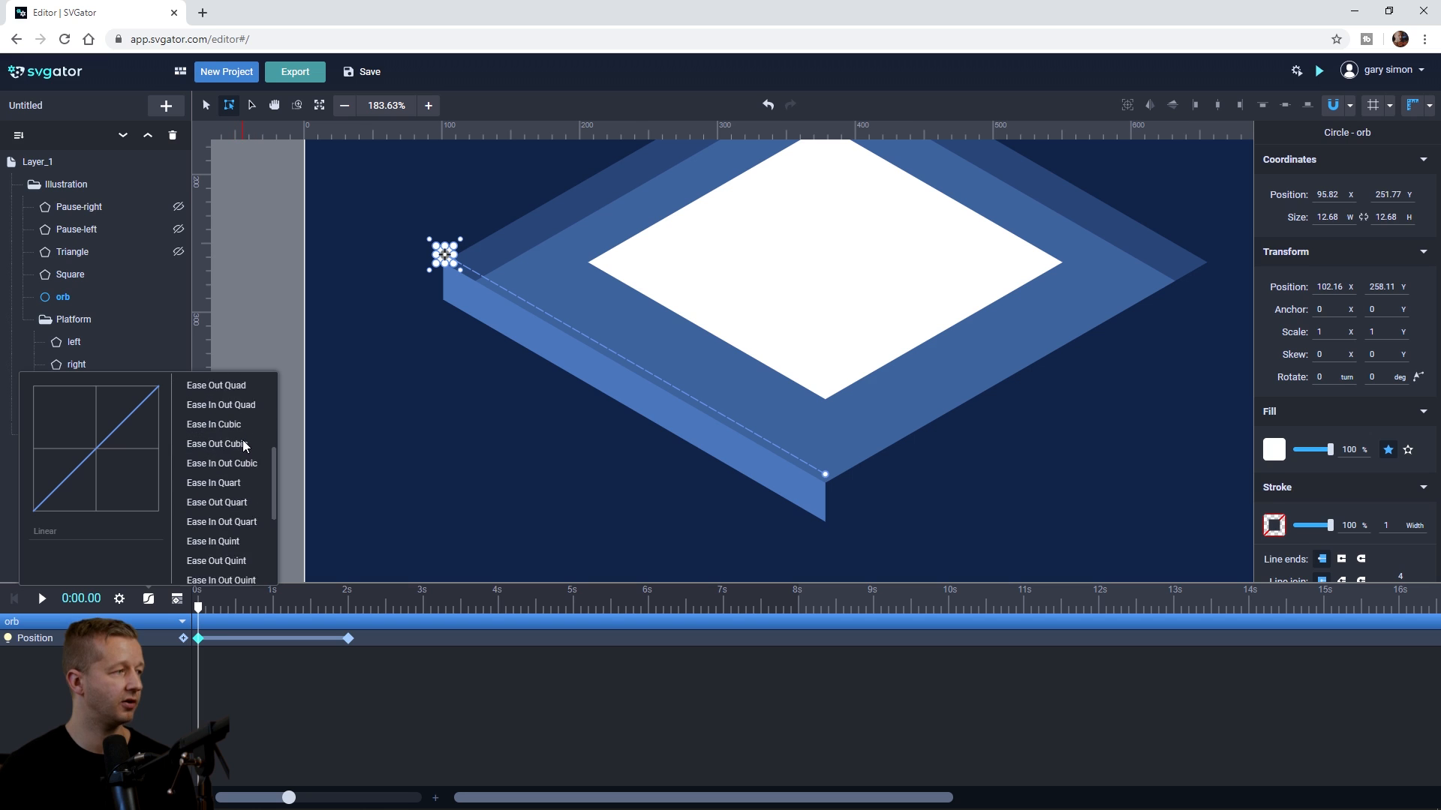
{"action": "scroll", "coordinate": [228, 503], "scroll_direction": "down", "scroll_amount": 5}
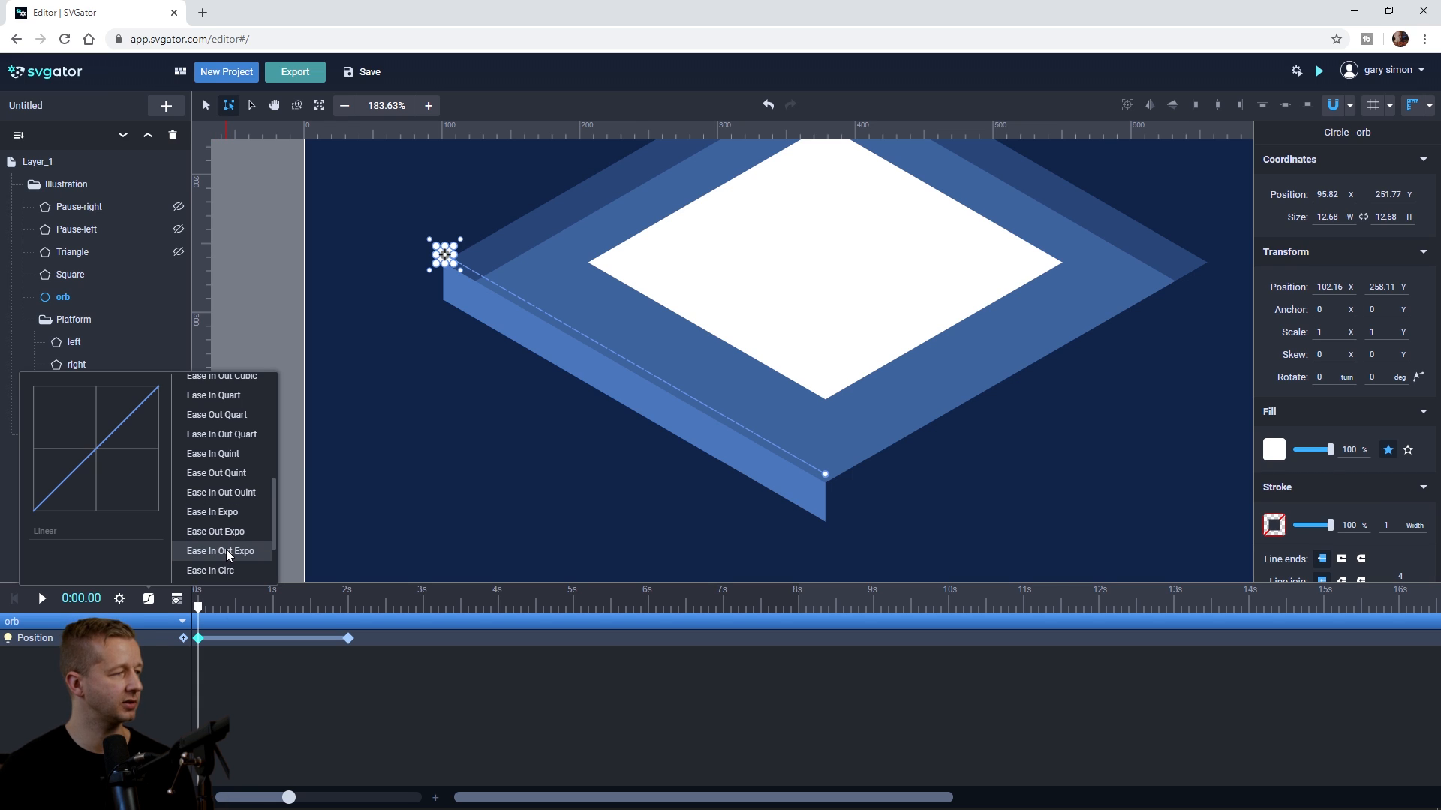
{"action": "left_click", "coordinate": [226, 550]}
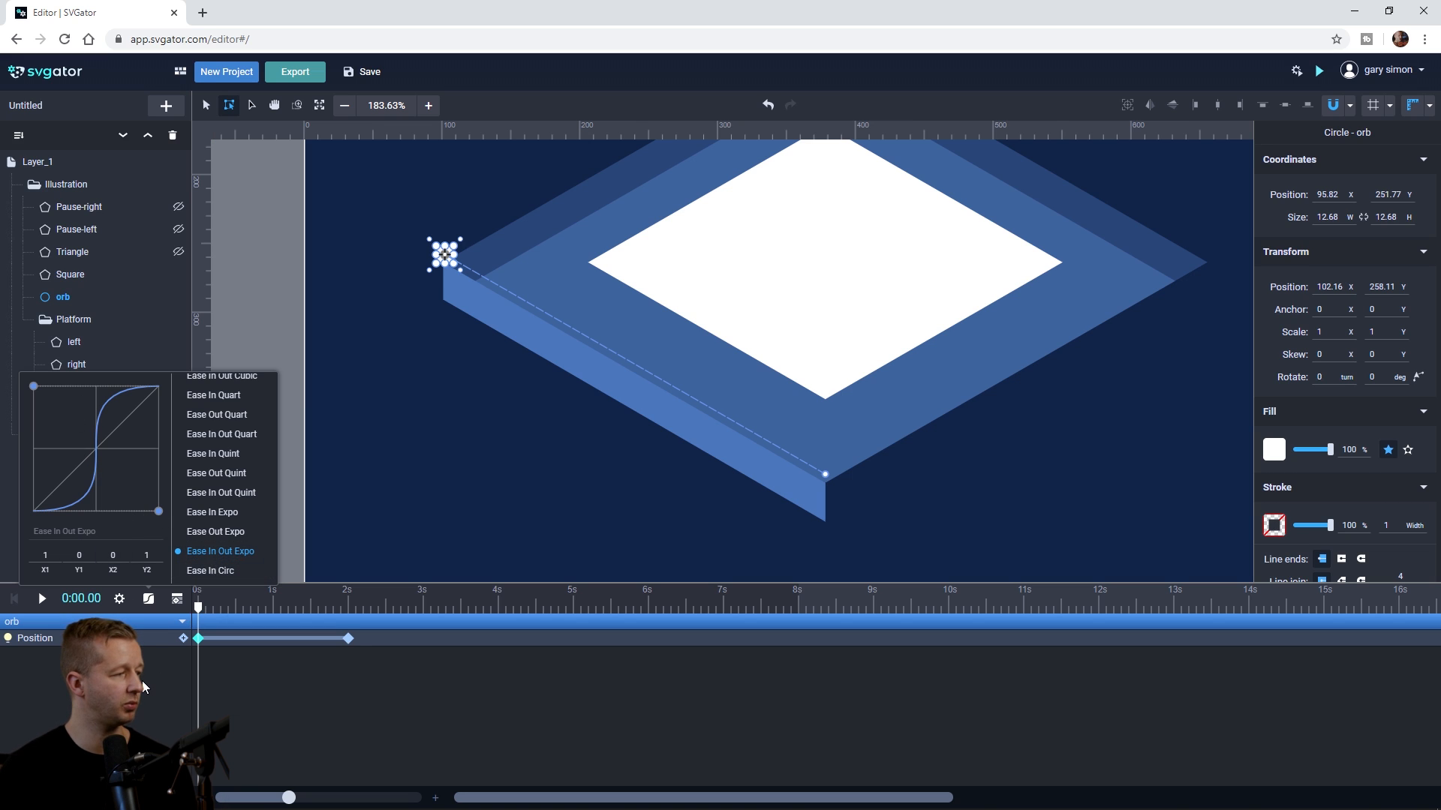
{"action": "left_click", "coordinate": [274, 531]}
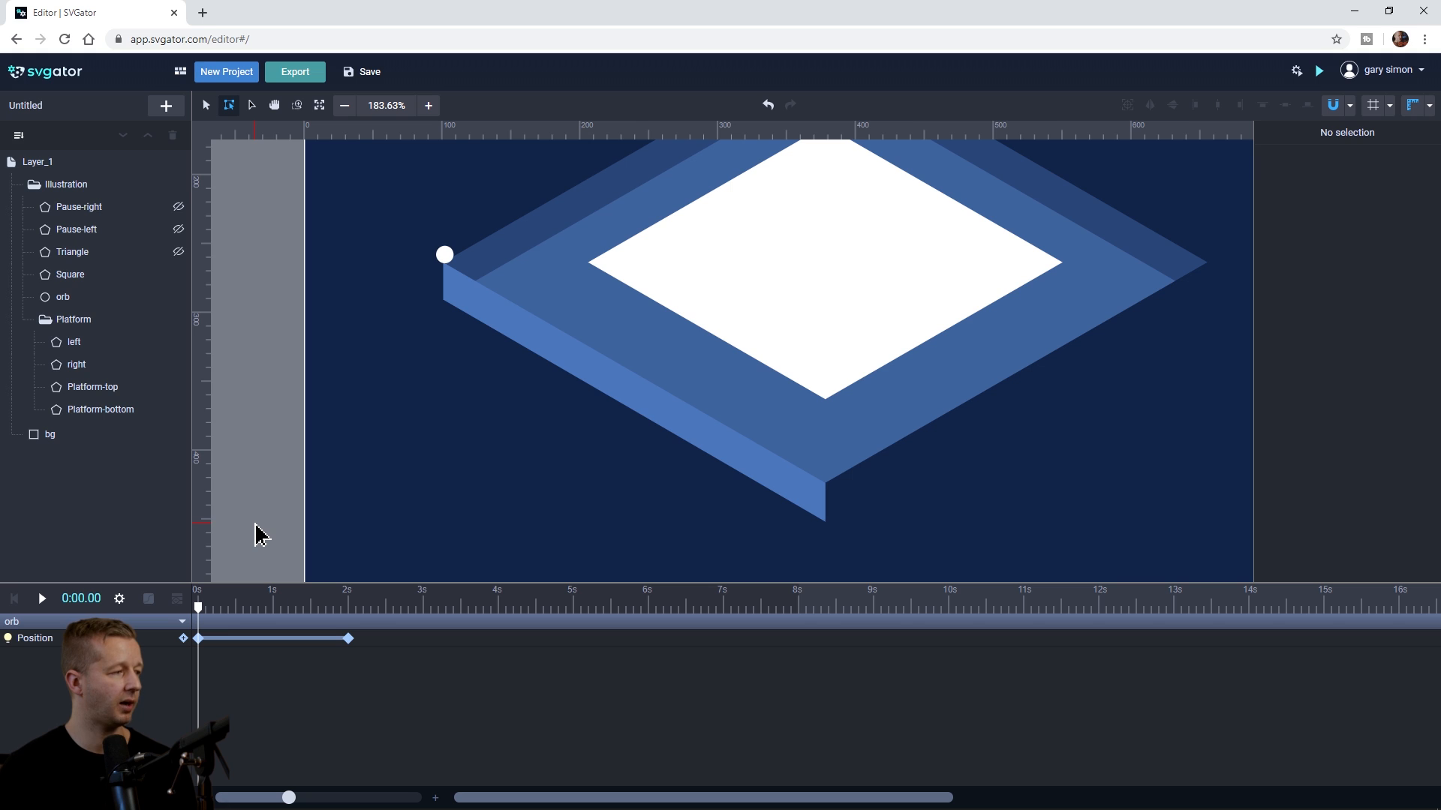
Step: Preview the eased orb movement along the platform's front-left edge and return the playhead to 0 seconds
{"action": "key", "text": "space"}
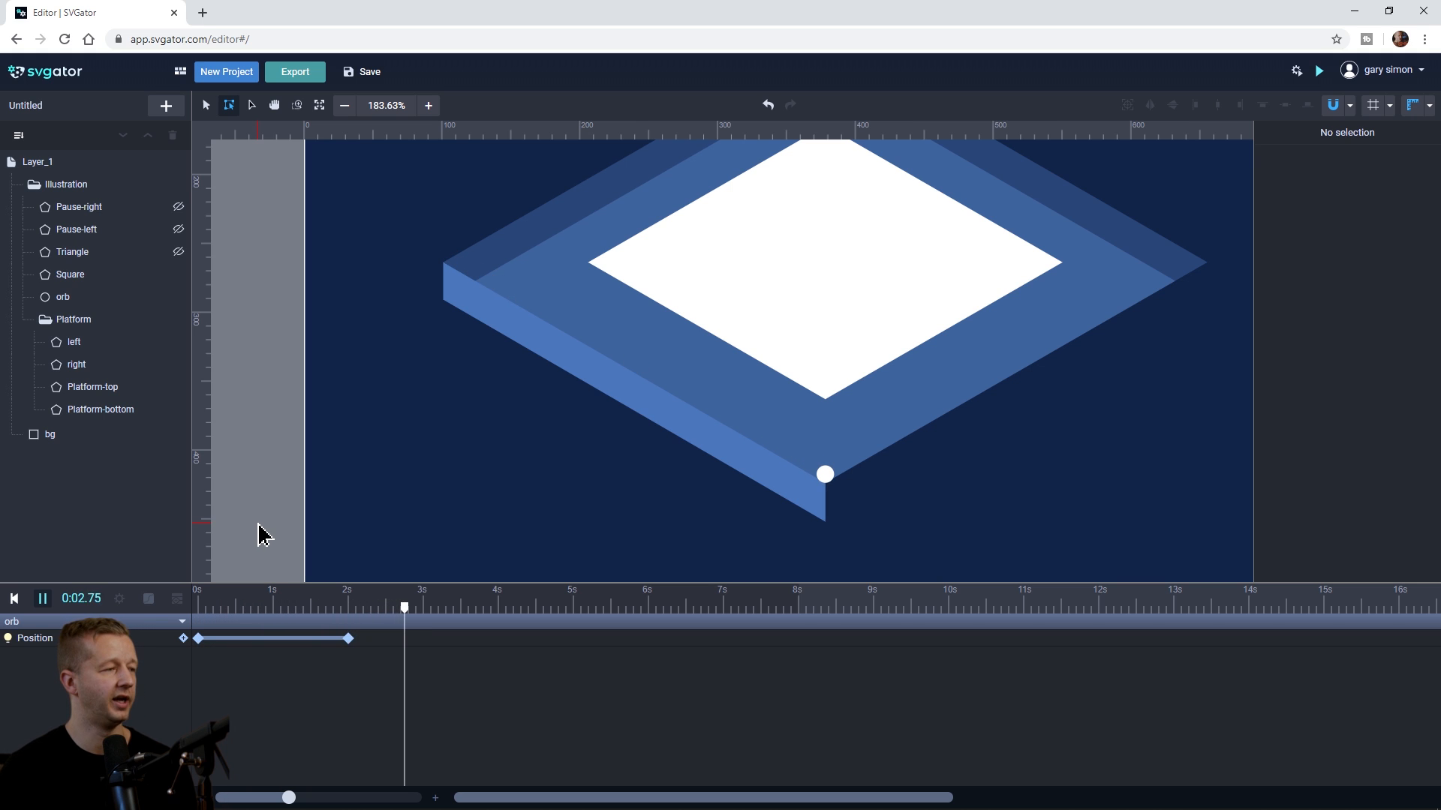
{"action": "left_click", "coordinate": [276, 605]}
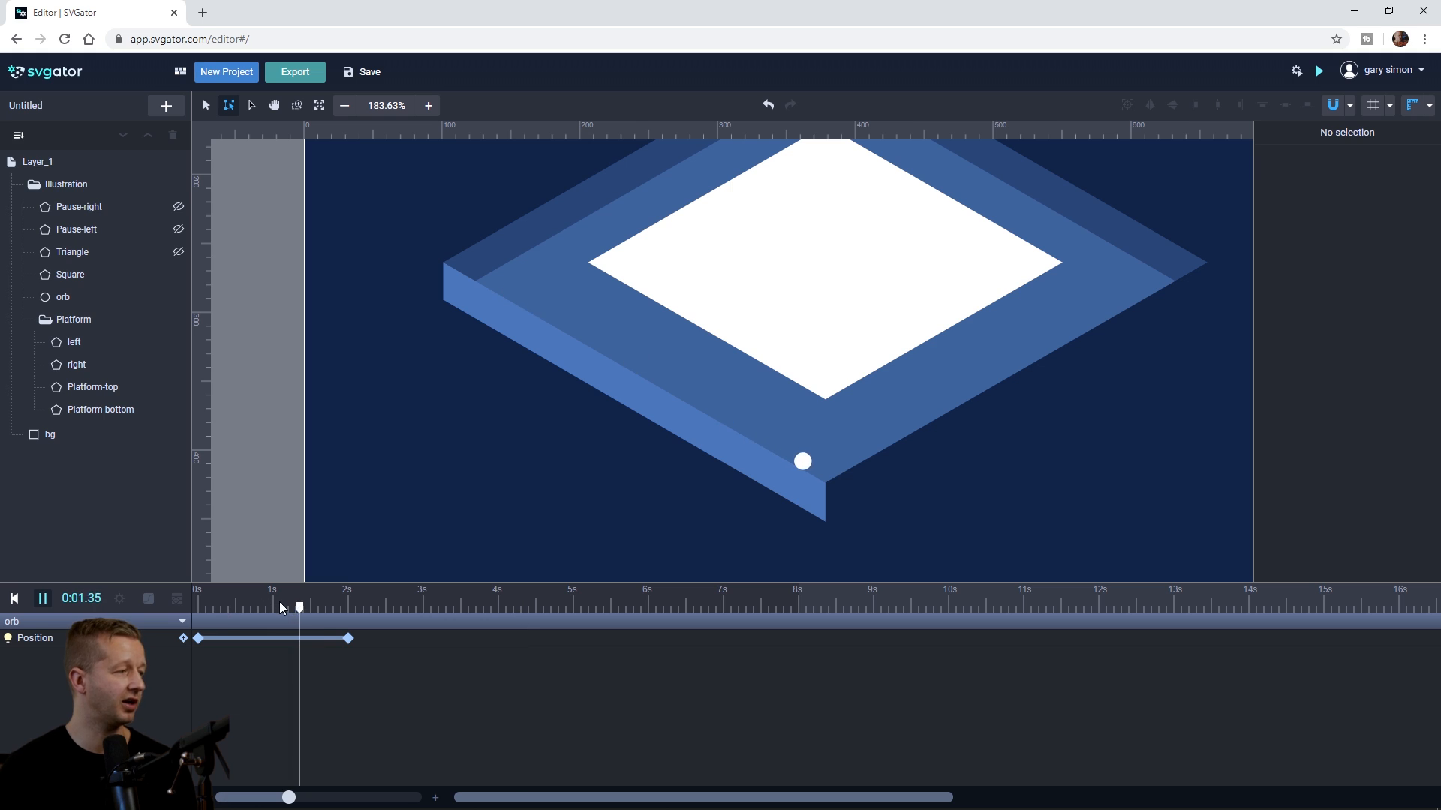
{"action": "key", "text": "space"}
{"action": "left_click", "coordinate": [199, 605]}
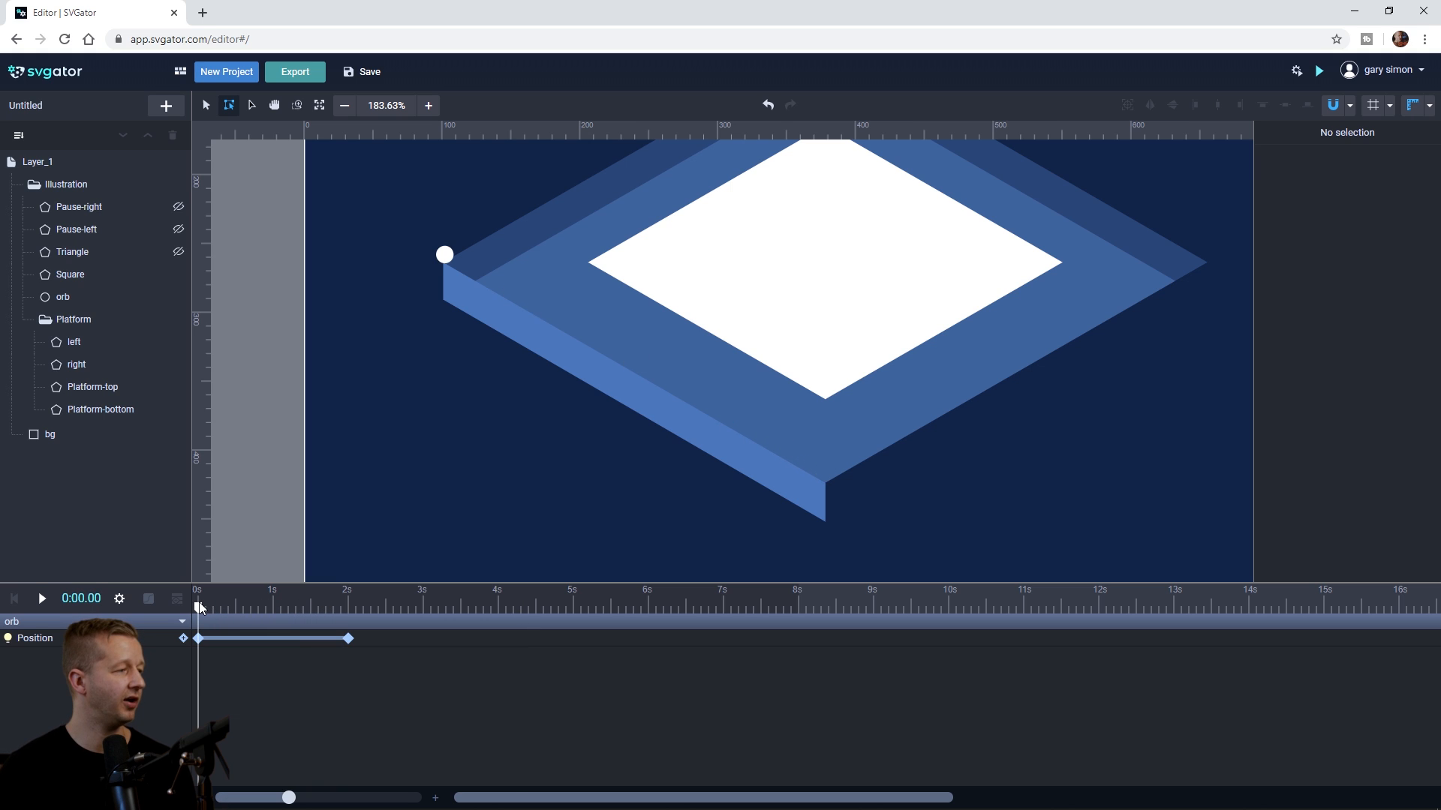
Step: Keyframe the orb's position at 4 seconds by moving it to the platform's right corner, at about X 656, Y 257
{"action": "left_click_drag", "start_coordinate": [200, 610], "coordinate": [502, 614]}
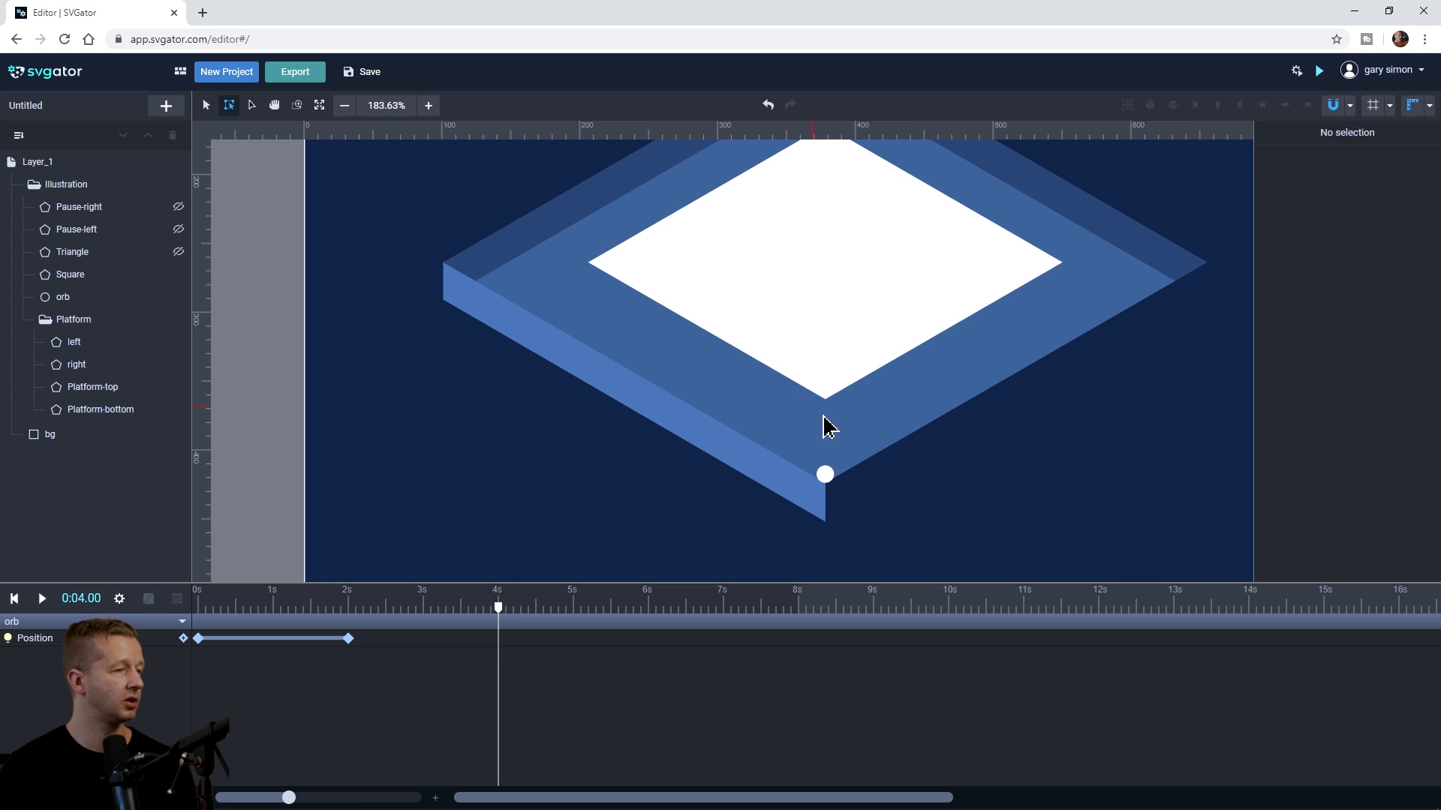
{"action": "left_click", "coordinate": [829, 482]}
{"action": "left_click_drag", "start_coordinate": [828, 479], "coordinate": [910, 424]}
{"action": "key", "text": "ctrl+z"}
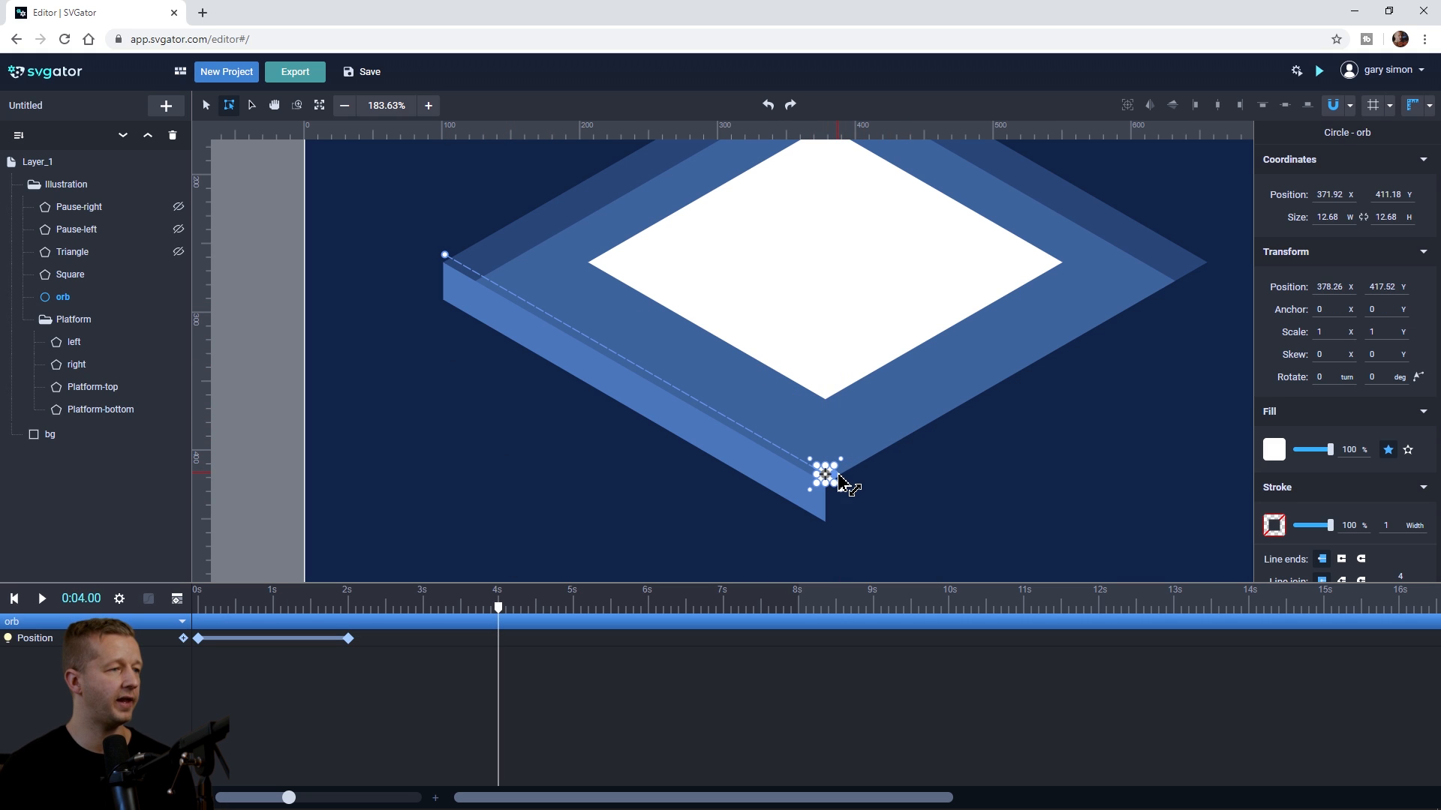
{"action": "left_click_drag", "start_coordinate": [834, 486], "coordinate": [1213, 259]}
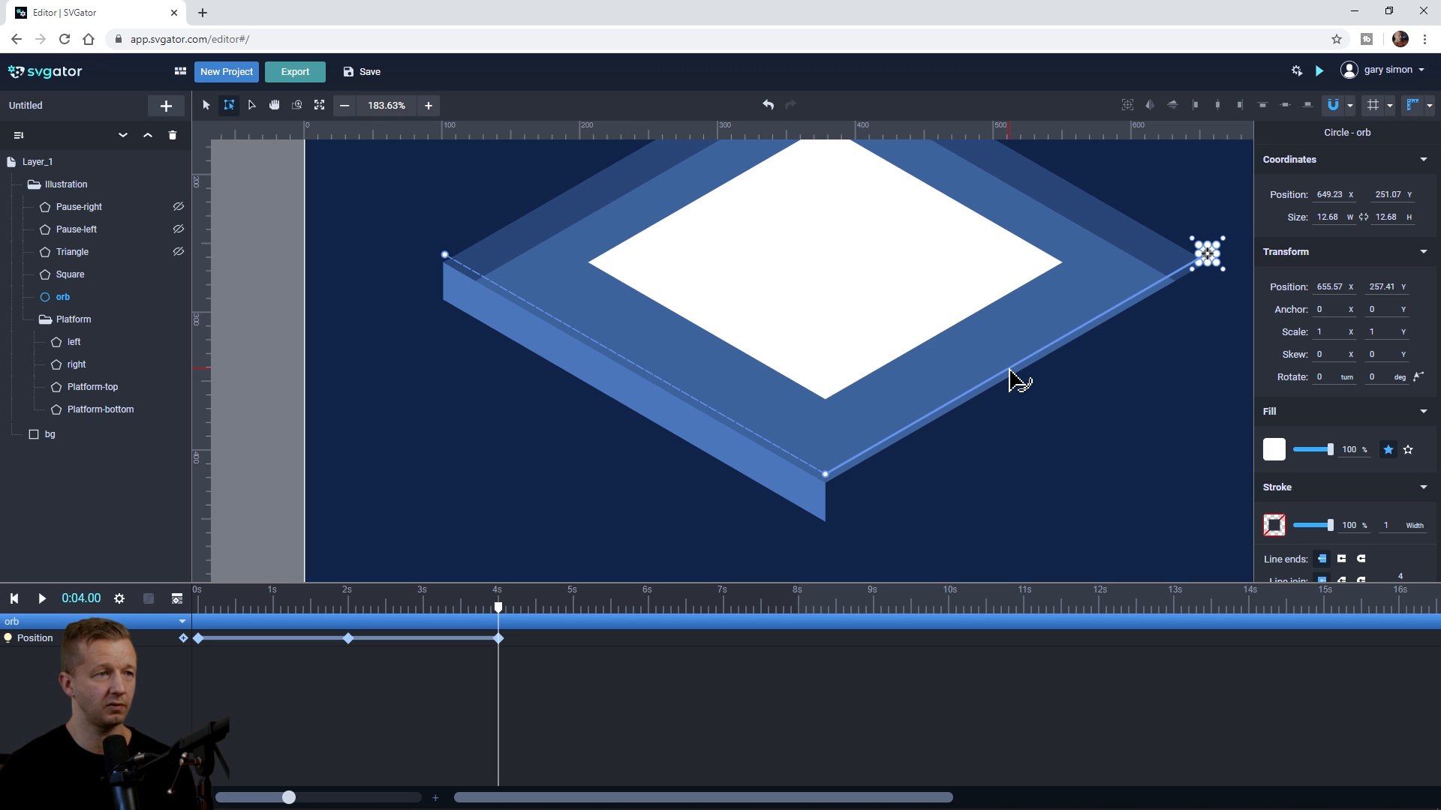
Step: Try curving the orb's motion path between the platform's front and right corners into an S-shape with its two handles
{"action": "left_click_drag", "start_coordinate": [1020, 383], "coordinate": [993, 360]}
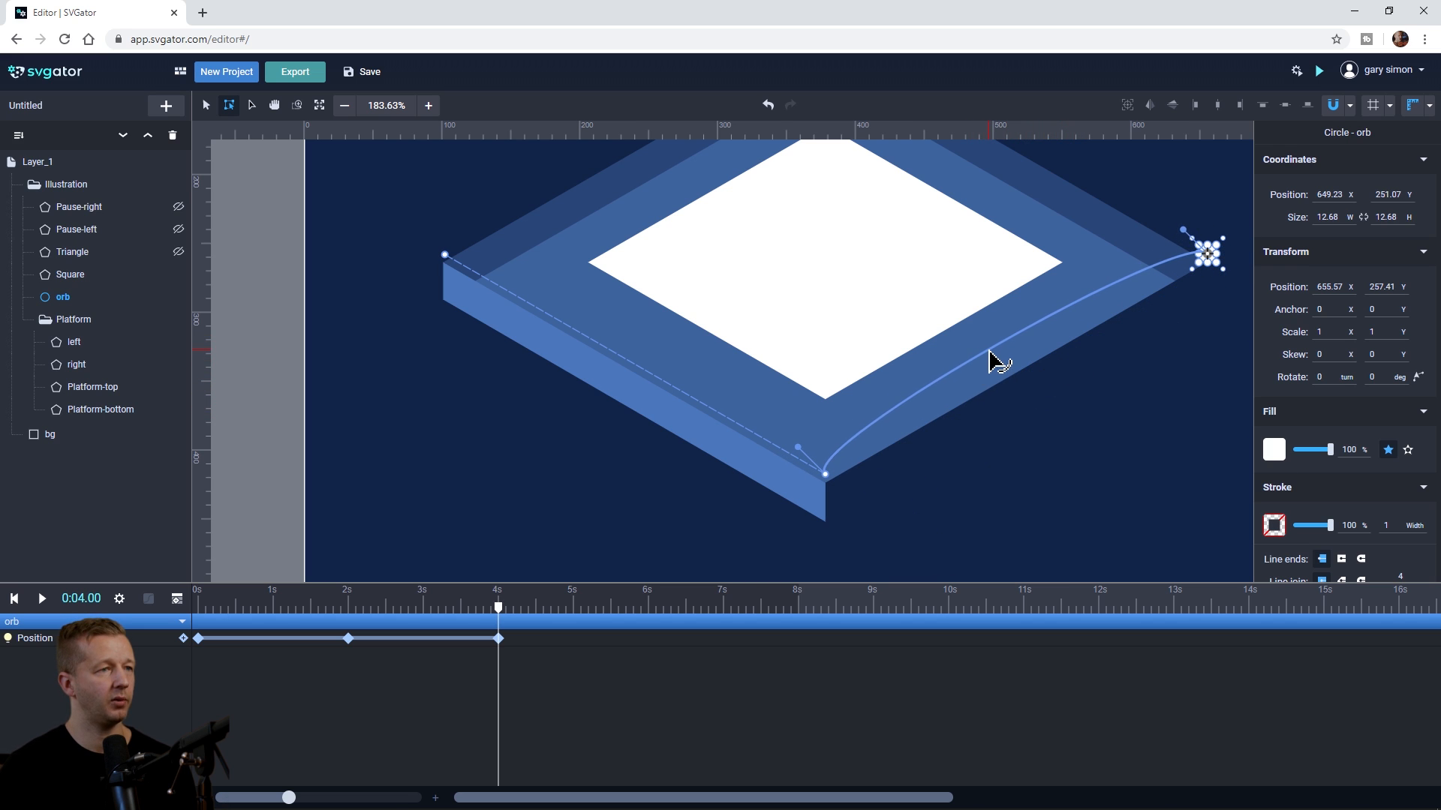
{"action": "left_click_drag", "start_coordinate": [1184, 230], "coordinate": [1216, 347]}
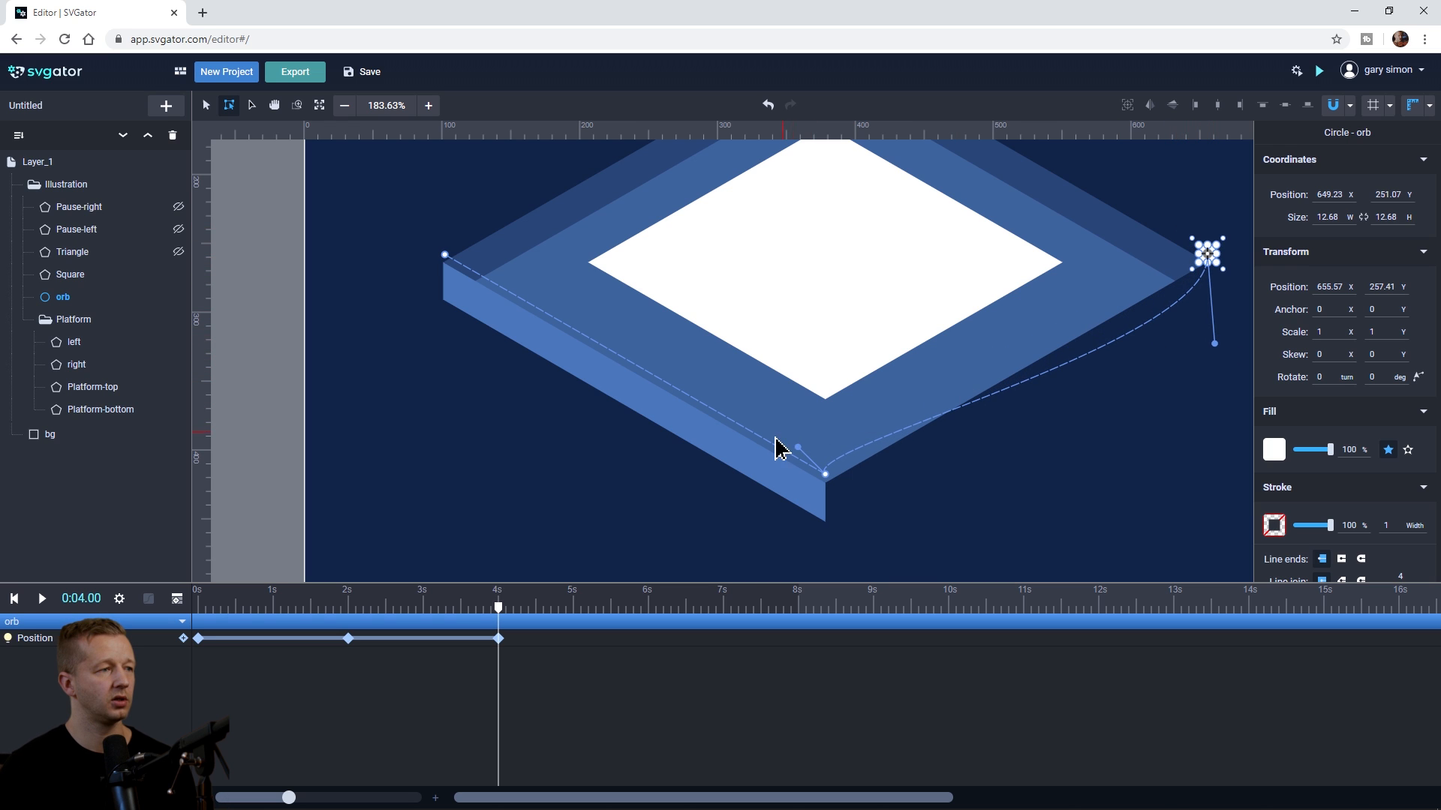
{"action": "left_click_drag", "start_coordinate": [799, 449], "coordinate": [912, 364]}
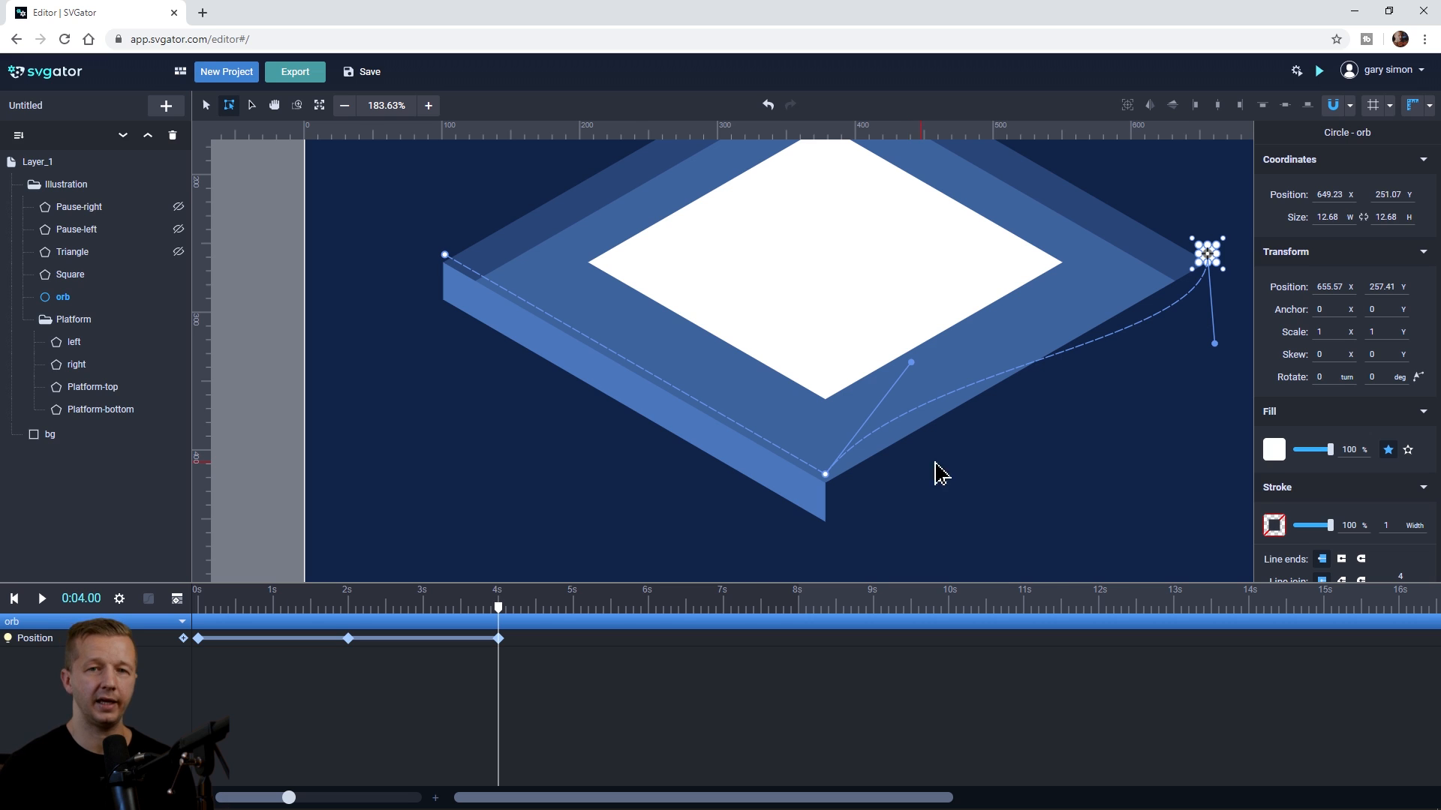
Step: Play the animation from the start to check the orb's motion along the curved path, and stop playback
{"action": "left_click", "coordinate": [201, 611]}
{"action": "key", "text": "space"}
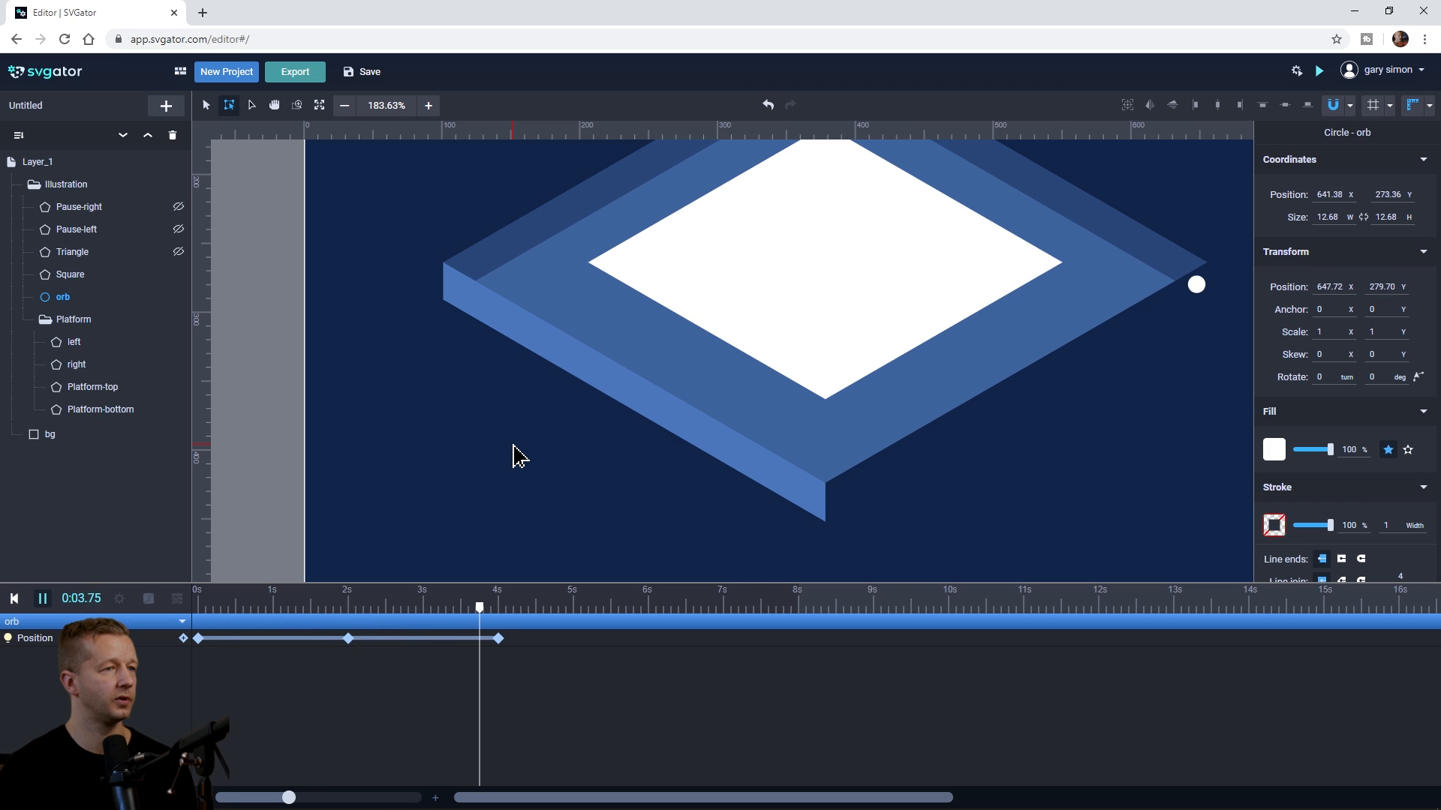
{"action": "left_click", "coordinate": [342, 608]}
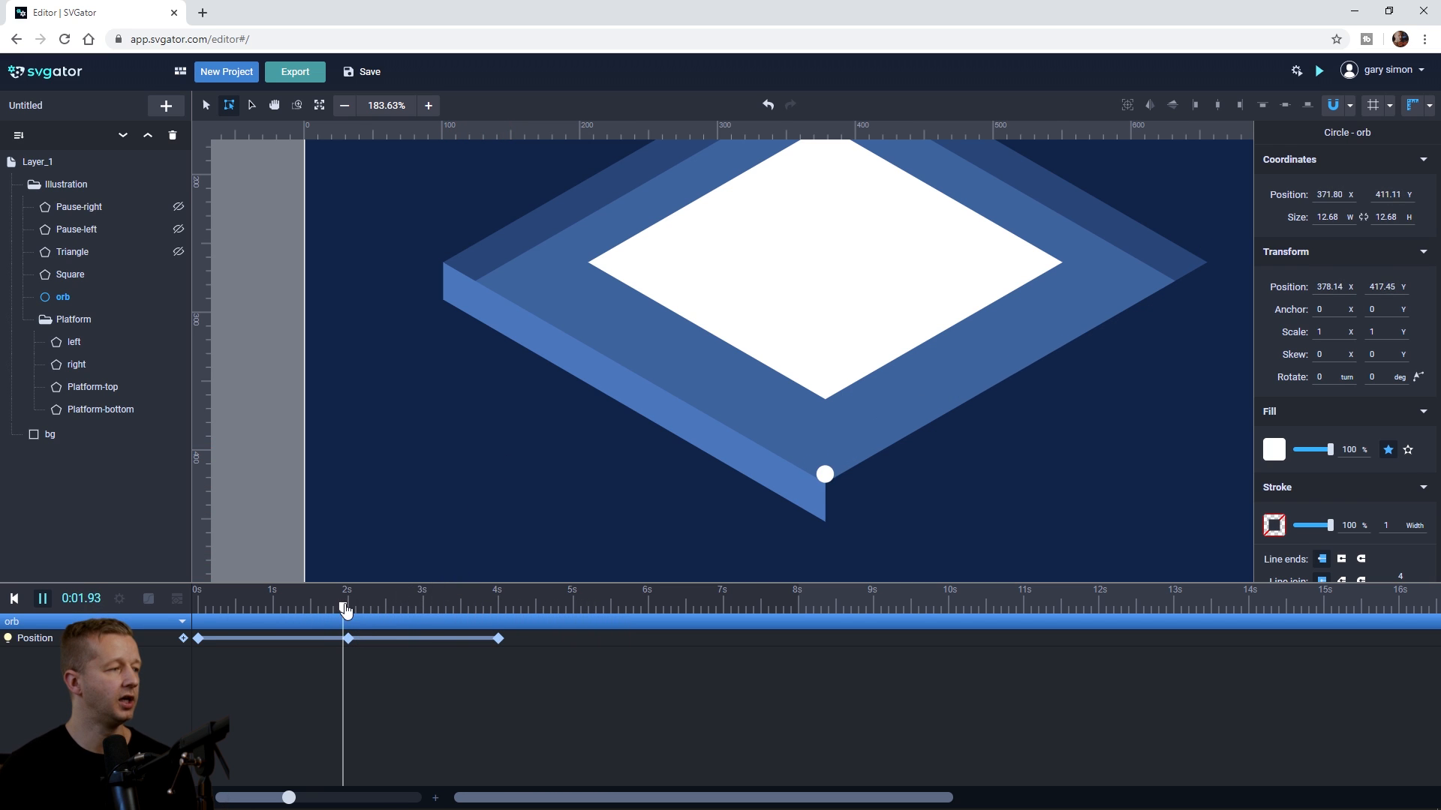
{"action": "key", "text": "space"}
Step: Apply the Ease In Out Expo easing to the orb's Position keyframe at 2 seconds
{"action": "left_click", "coordinate": [347, 608]}
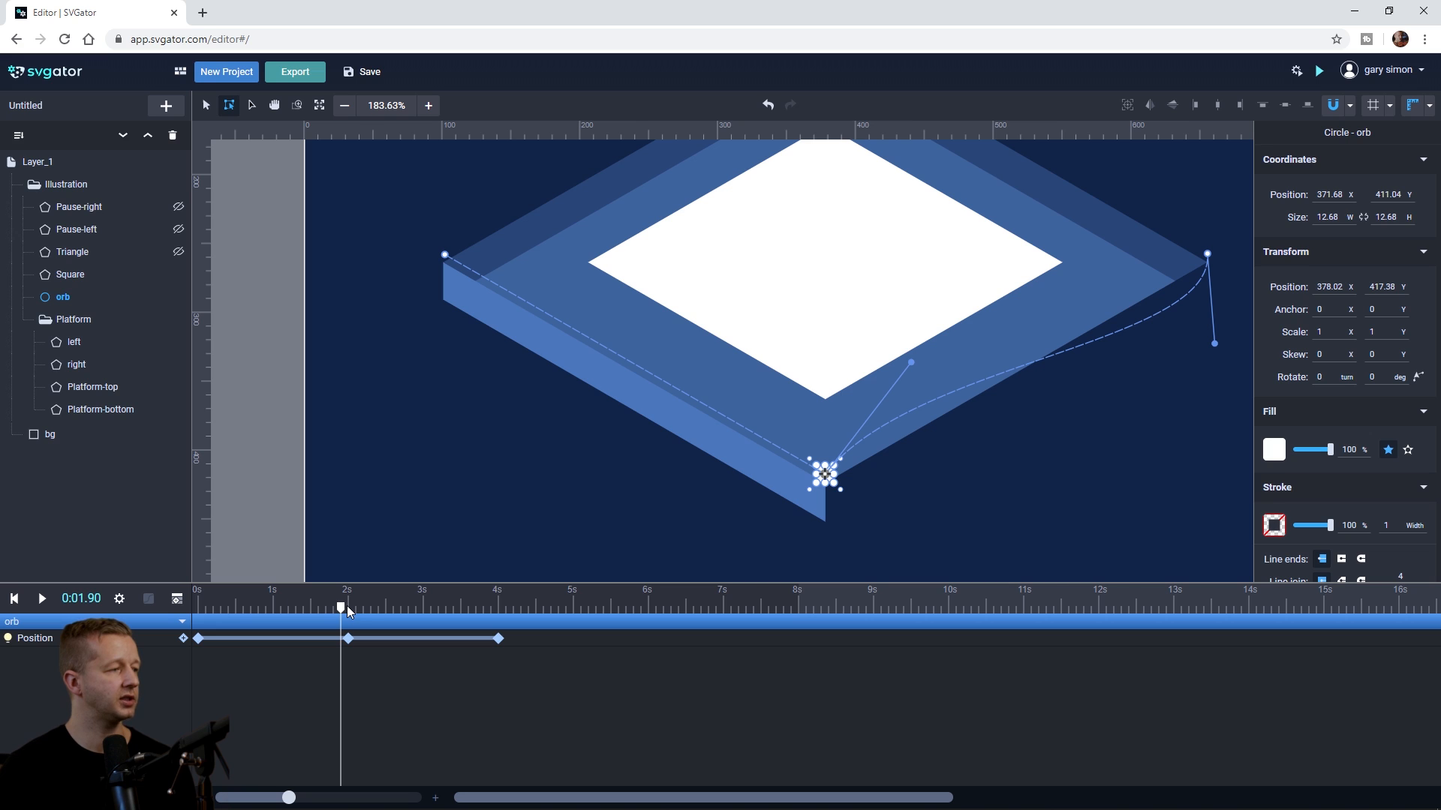
{"action": "left_click", "coordinate": [349, 608]}
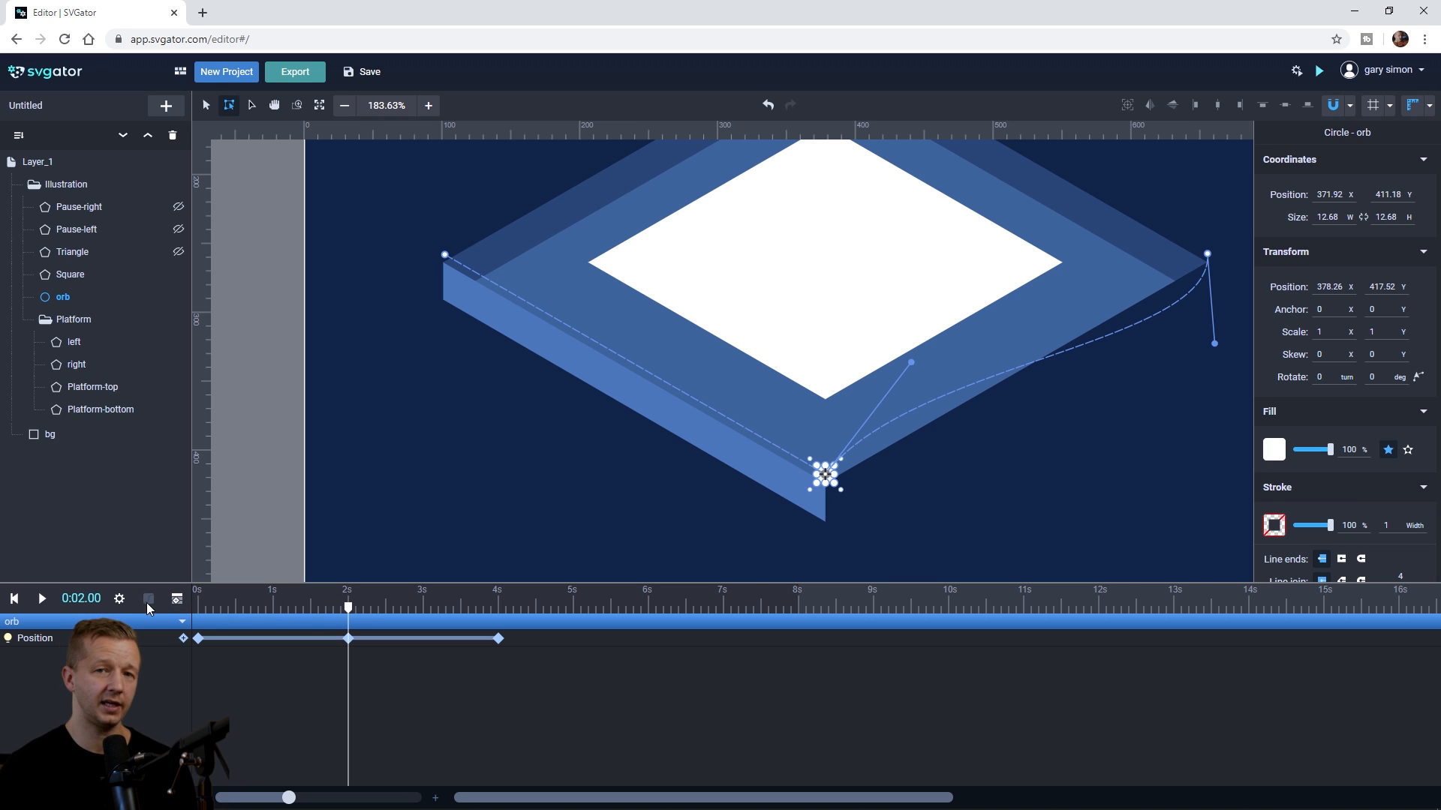
{"action": "left_click", "coordinate": [348, 639]}
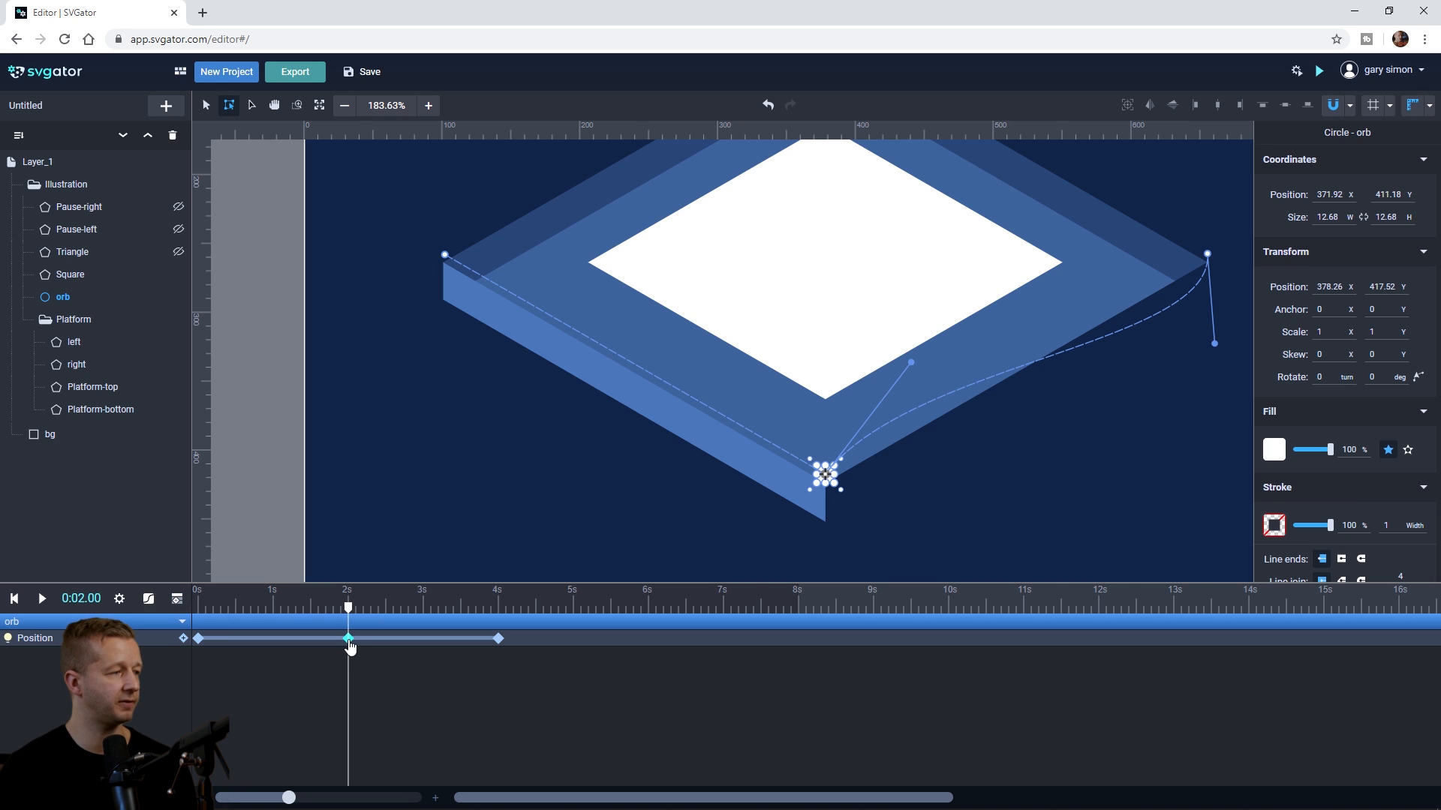
{"action": "left_click", "coordinate": [149, 599]}
{"action": "scroll", "coordinate": [223, 507], "scroll_direction": "down", "scroll_amount": 5}
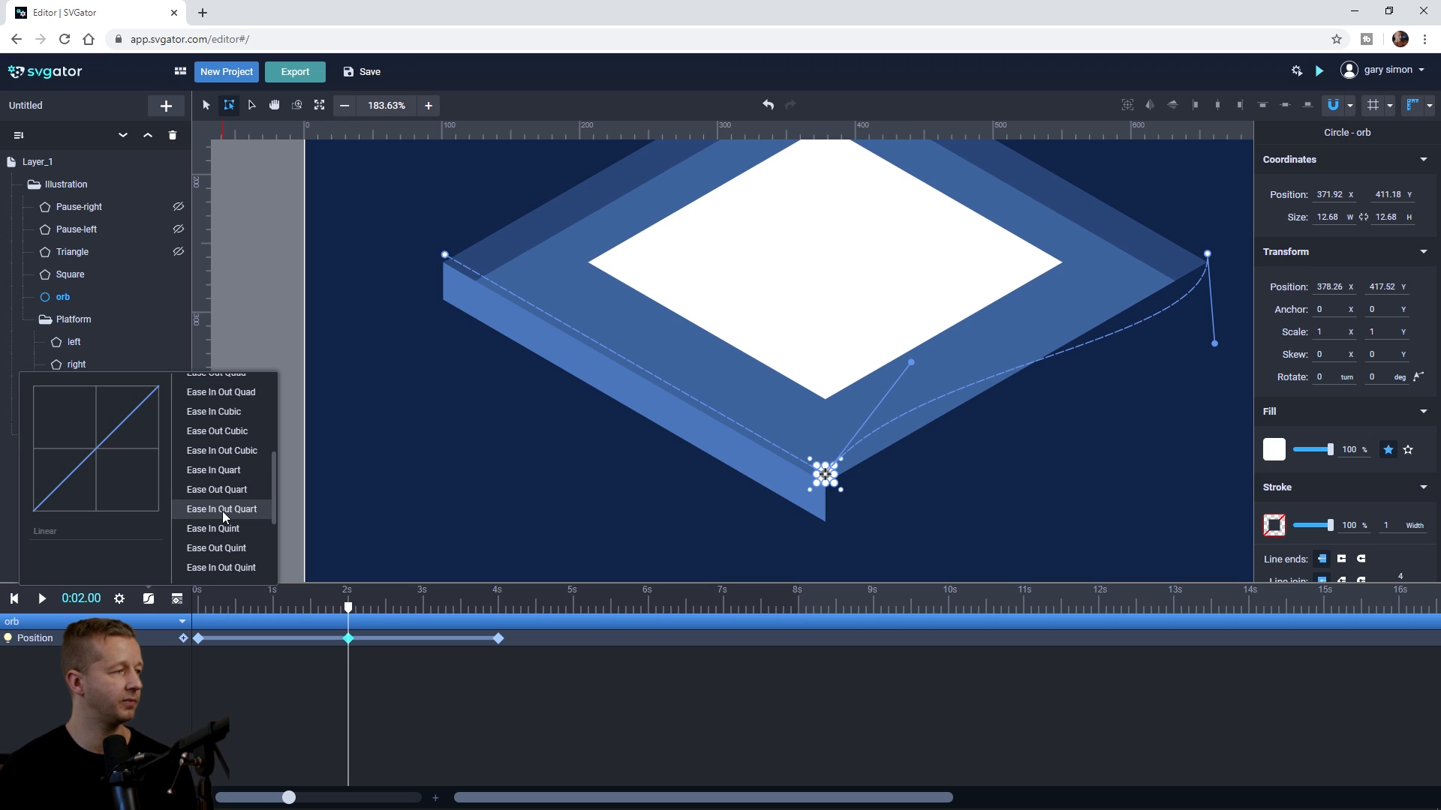
{"action": "scroll", "coordinate": [213, 540], "scroll_direction": "down", "scroll_amount": 3}
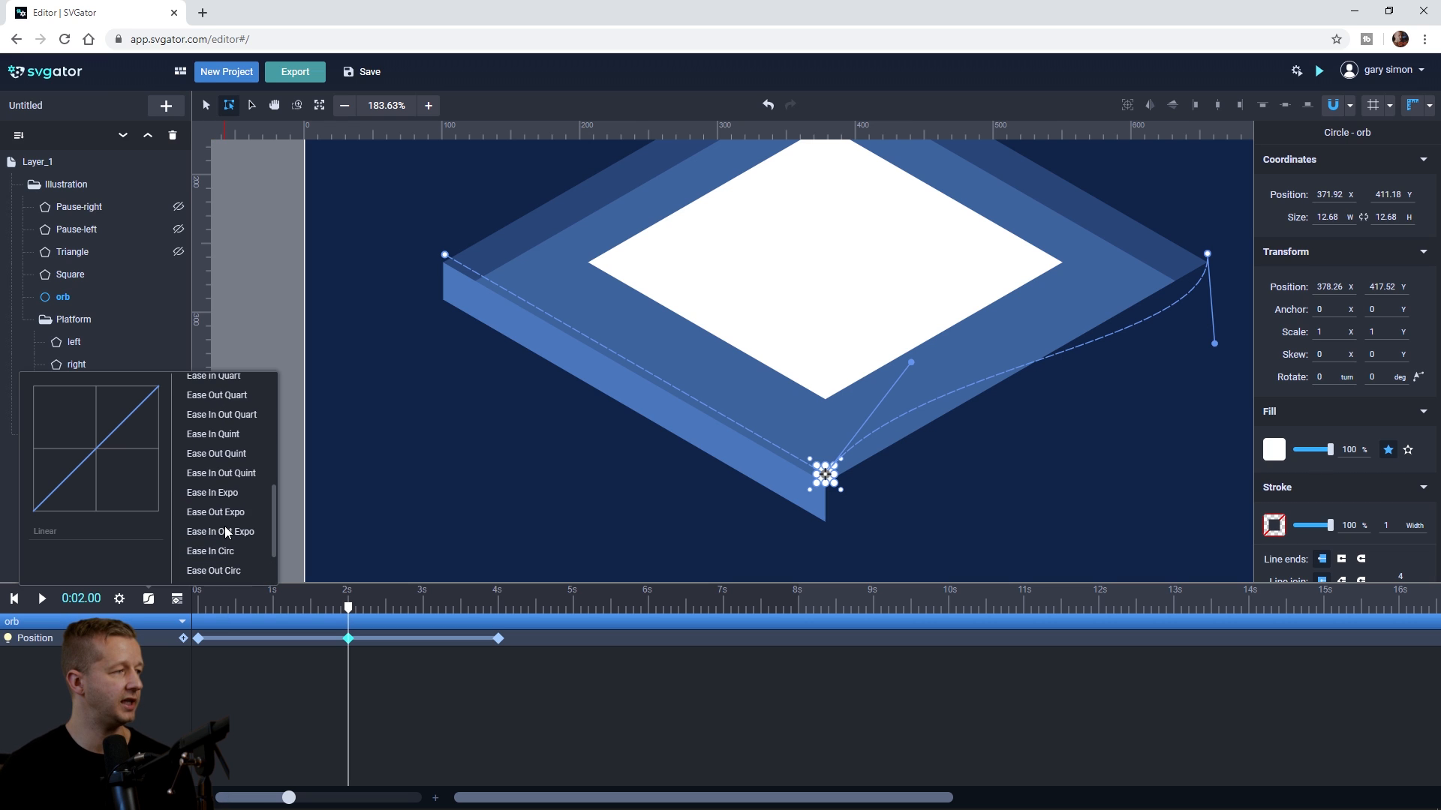
{"action": "left_click", "coordinate": [224, 532]}
{"action": "left_click", "coordinate": [362, 679]}
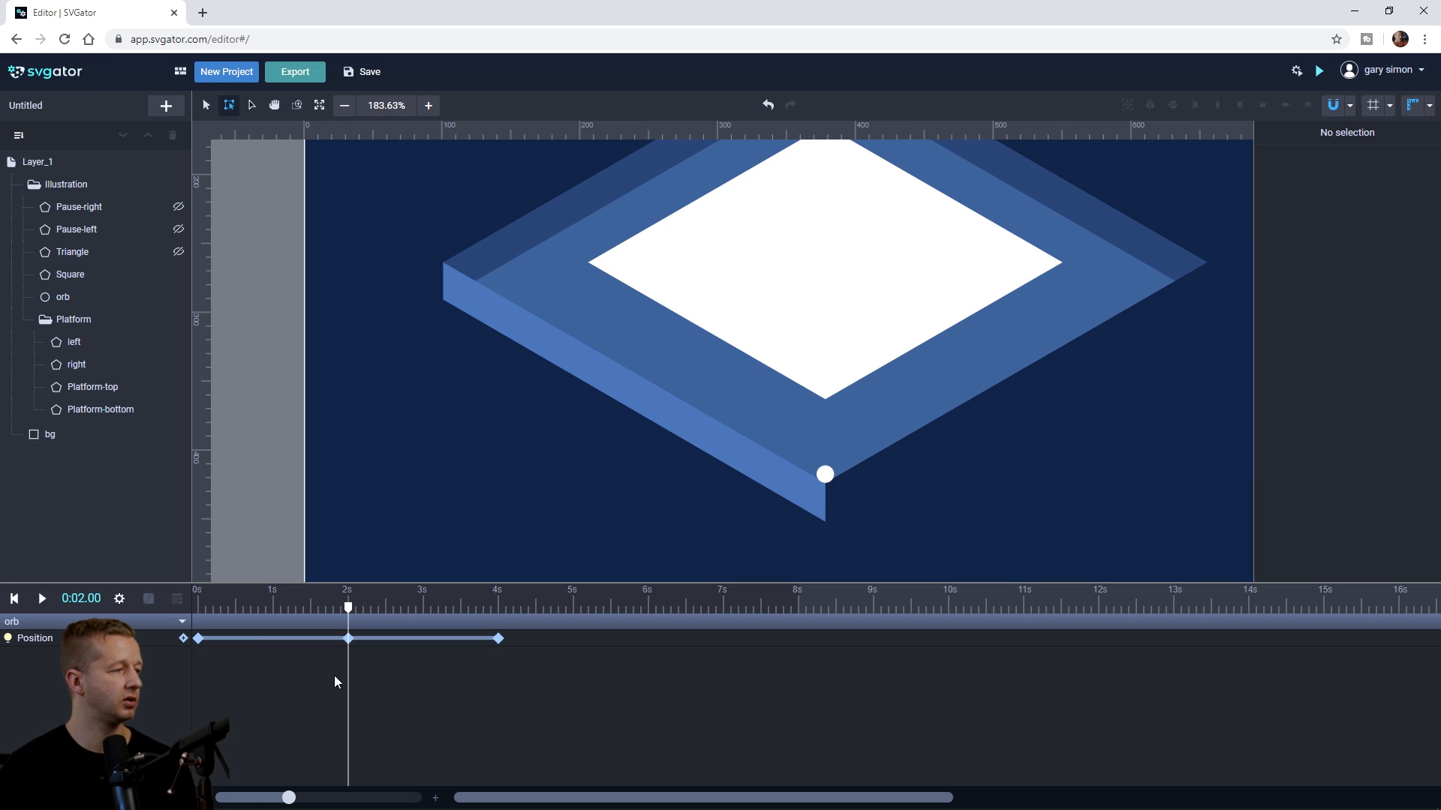
Step: Play back the orb's animation from 0 seconds to check the easing on both path segments
{"action": "left_click", "coordinate": [198, 608]}
{"action": "key", "text": "space"}
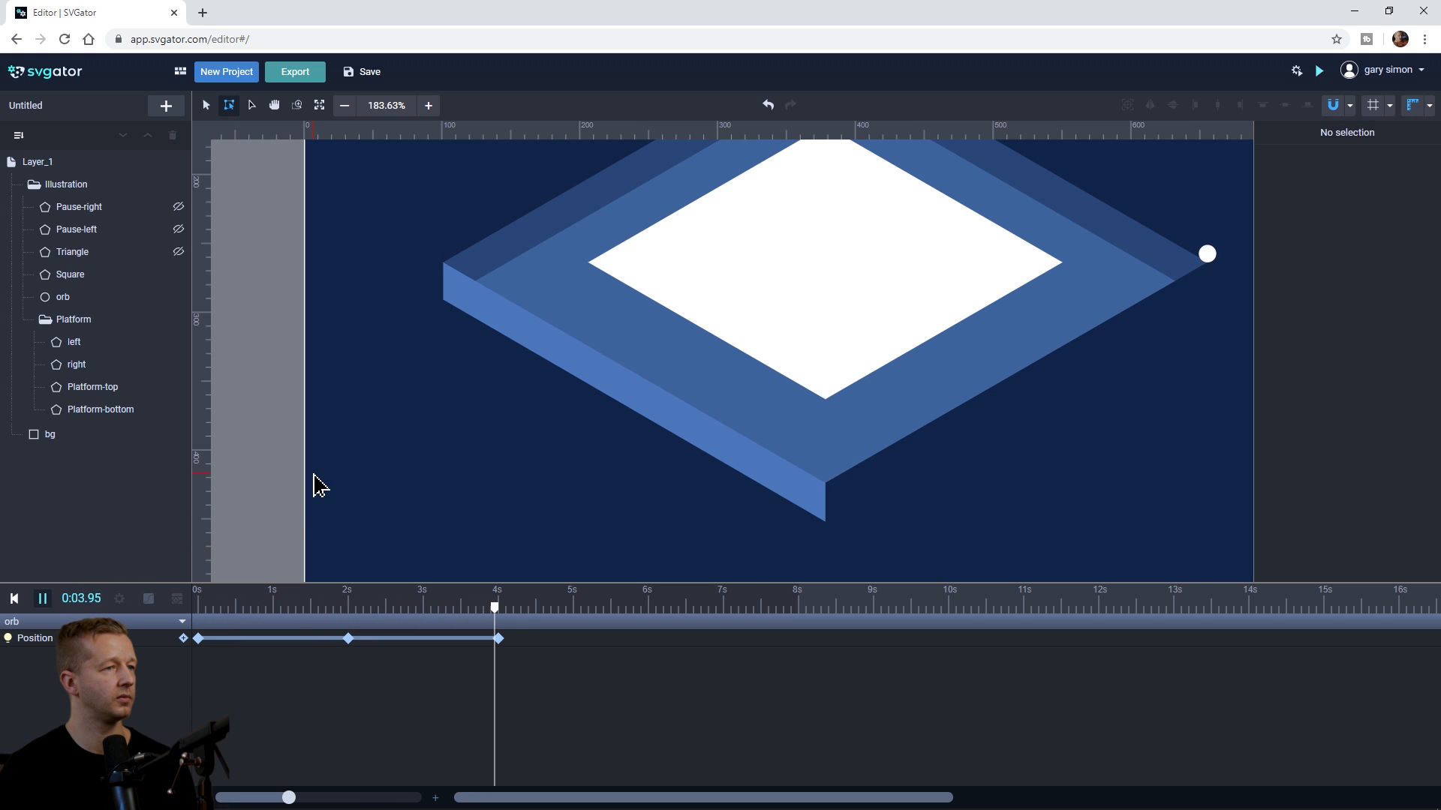
{"action": "left_click", "coordinate": [542, 608]}
{"action": "left_click", "coordinate": [541, 608]}
{"action": "key", "text": "space"}
Step: Straighten the orb's motion path between the front and right corners by collapsing both curve handles onto their path points
{"action": "left_click", "coordinate": [493, 605]}
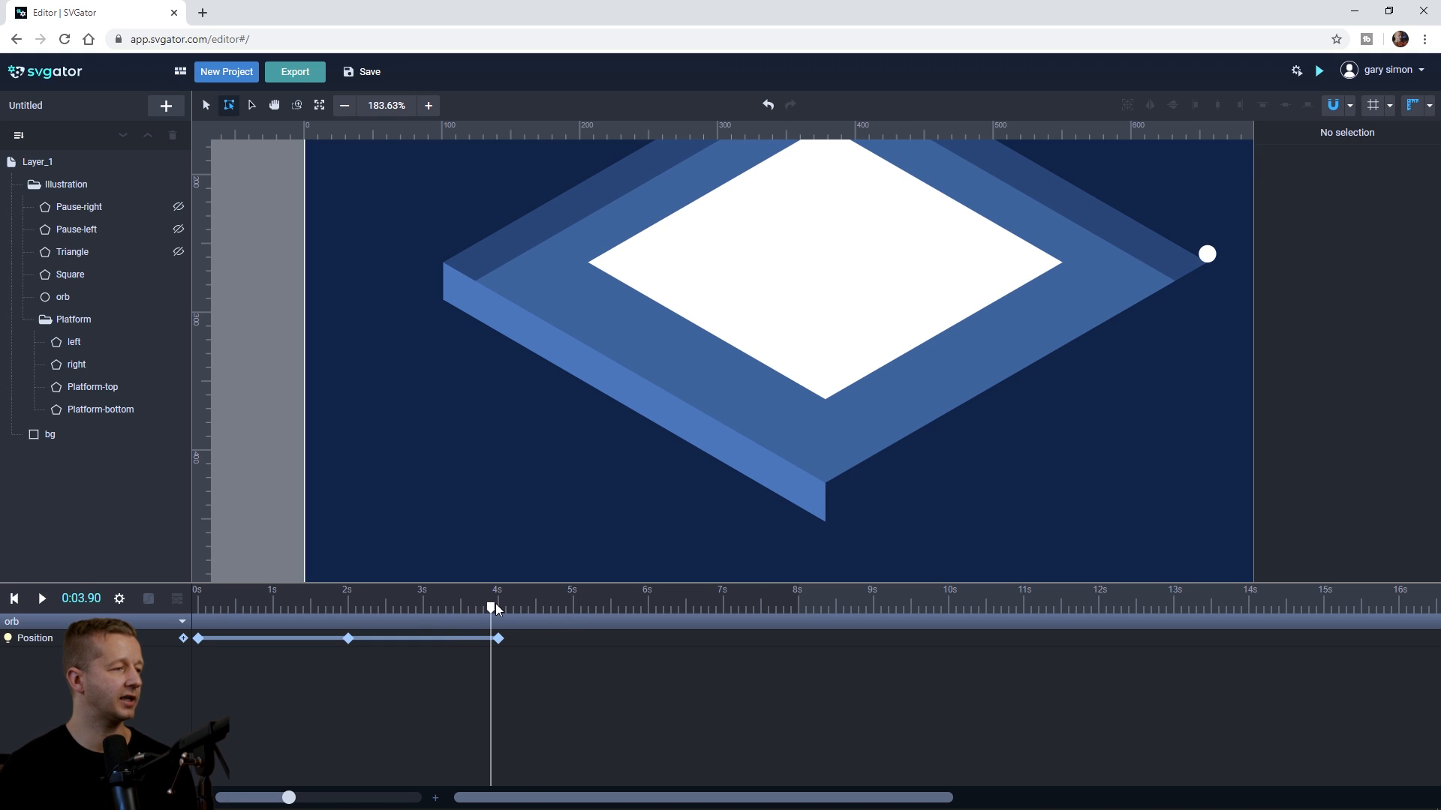
{"action": "left_click", "coordinate": [498, 605]}
{"action": "left_click", "coordinate": [499, 638]}
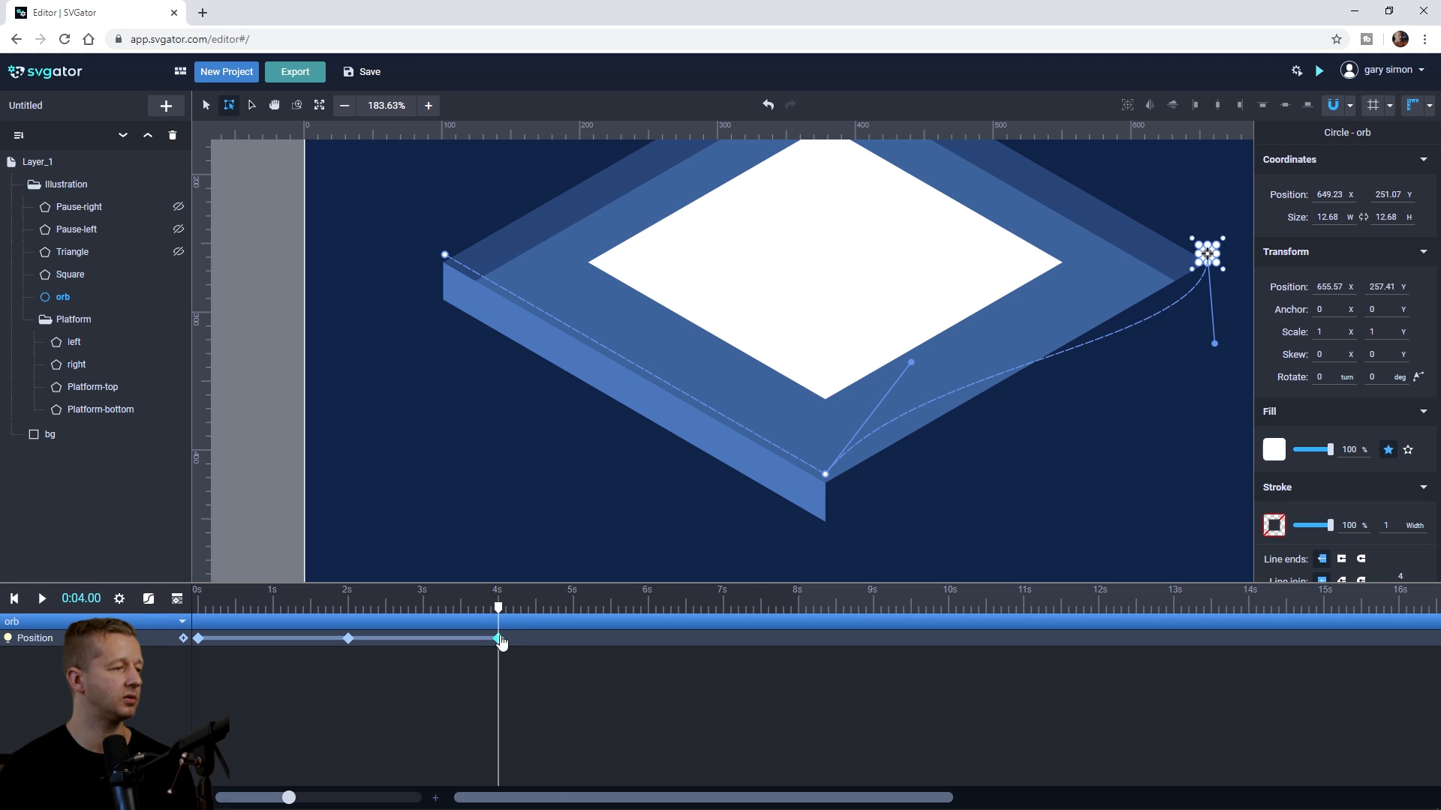
{"action": "left_click_drag", "start_coordinate": [1214, 343], "coordinate": [1208, 262]}
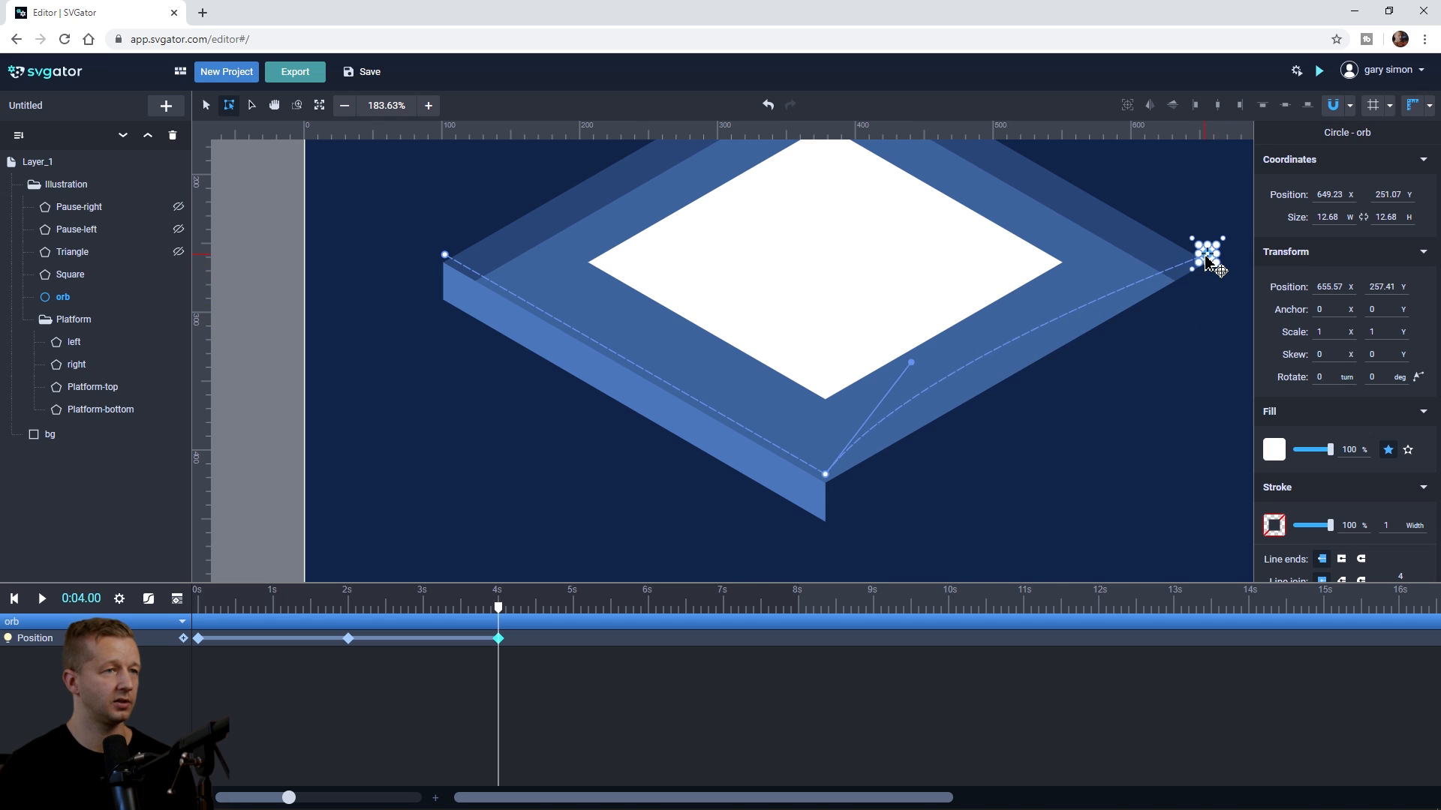
{"action": "left_click_drag", "start_coordinate": [912, 363], "coordinate": [839, 472]}
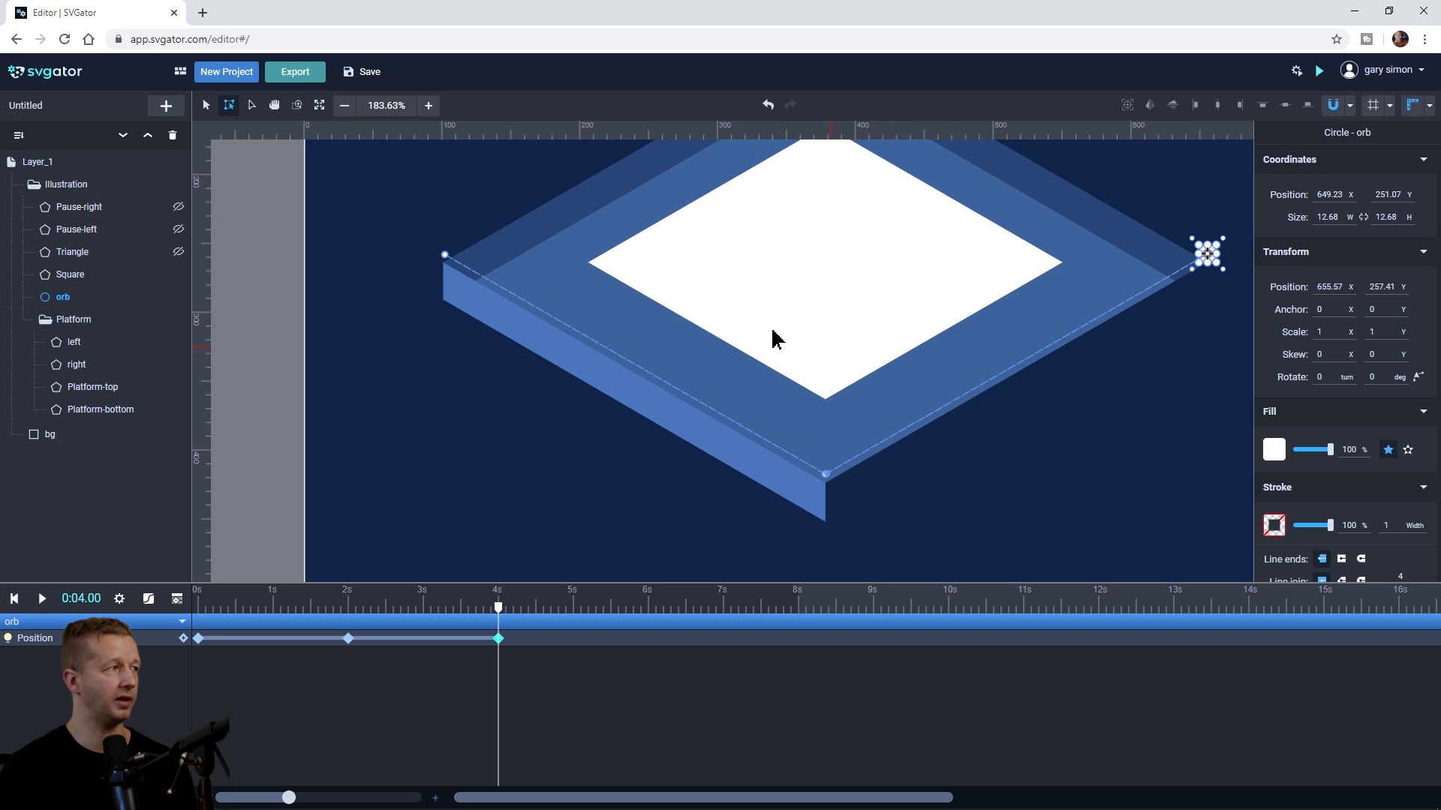
Step: Keyframe the orb's position at 6 seconds by moving it to the platform's back corner, at about X 378, Y 97
{"action": "scroll", "coordinate": [593, 283], "scroll_direction": "down", "scroll_amount": 1}
{"action": "key", "text": "h"}
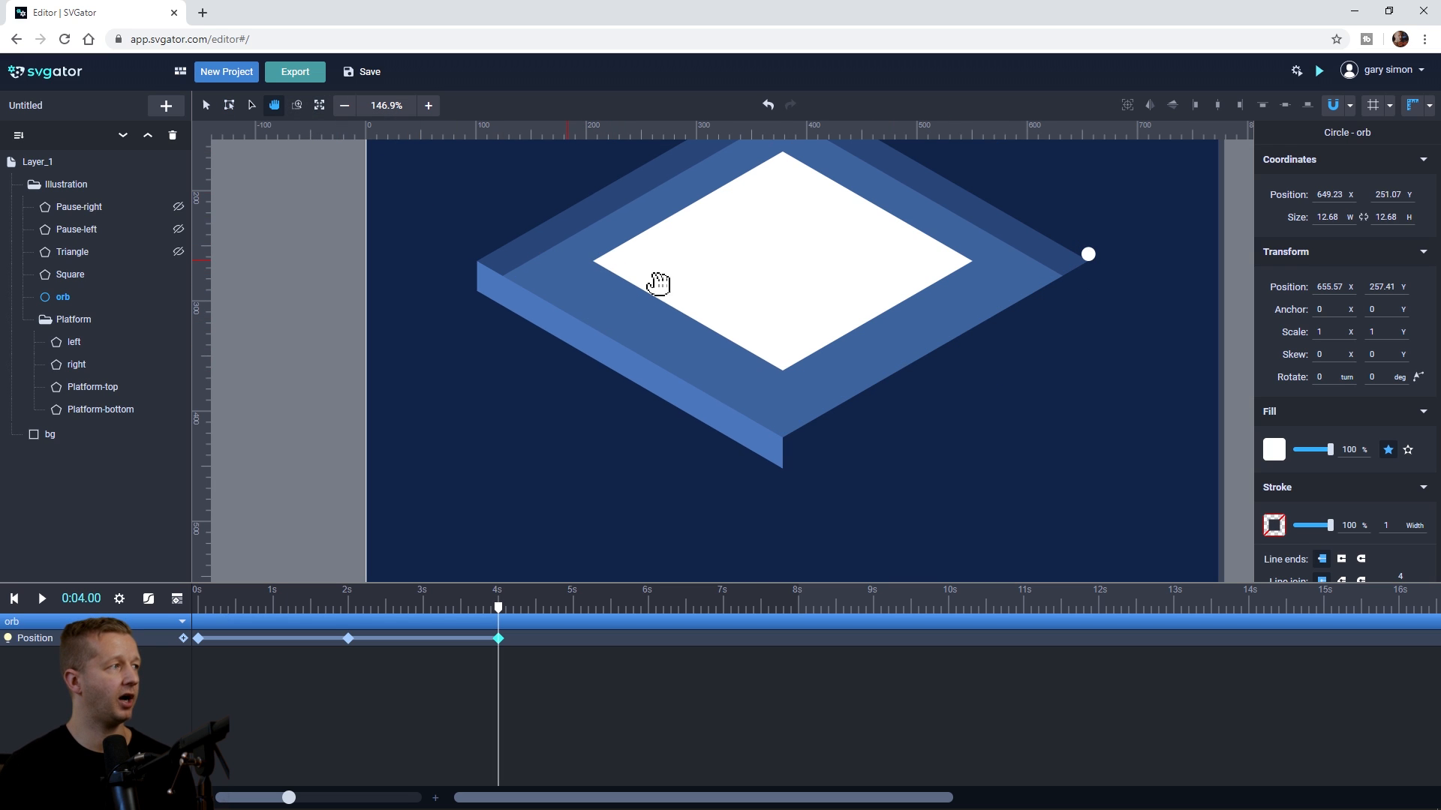
{"action": "left_click_drag", "start_coordinate": [749, 283], "coordinate": [718, 386]}
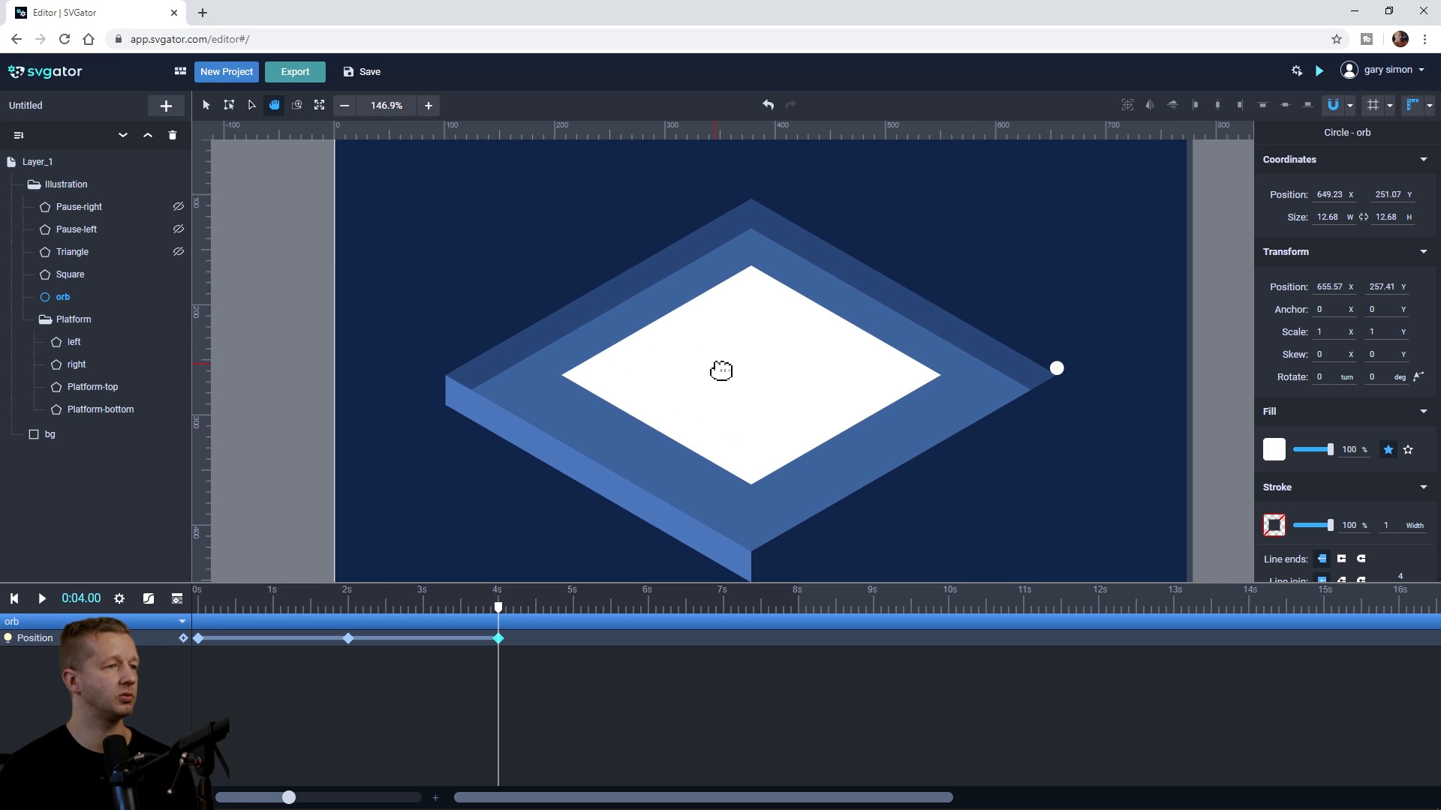
{"action": "left_click", "coordinate": [206, 105]}
{"action": "left_click", "coordinate": [647, 606]}
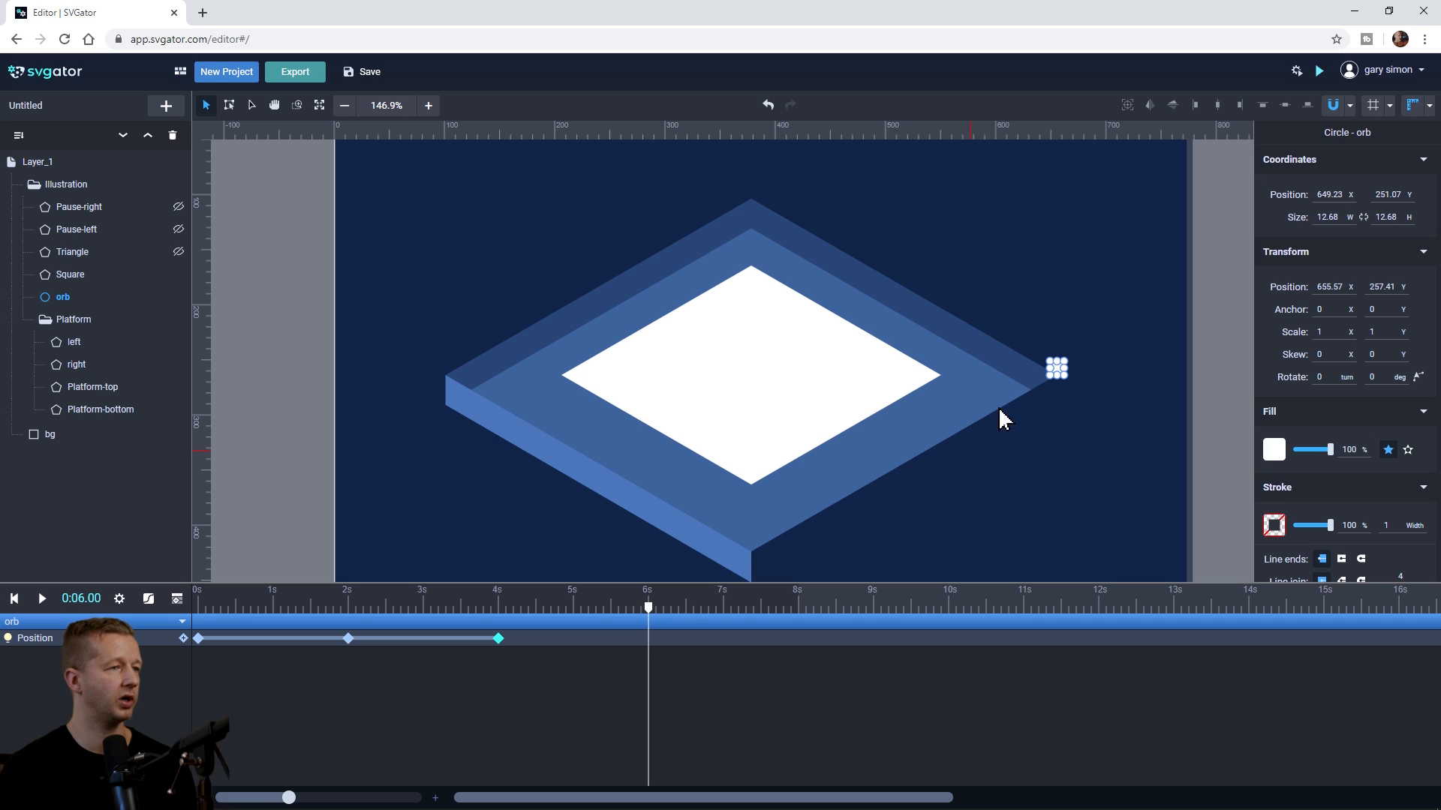
{"action": "left_click", "coordinate": [231, 107]}
{"action": "scroll", "coordinate": [1057, 374], "scroll_direction": "up", "scroll_amount": 3}
{"action": "left_click_drag", "start_coordinate": [1058, 374], "coordinate": [767, 205]}
{"action": "scroll", "coordinate": [548, 259], "scroll_direction": "down", "scroll_amount": 3}
{"action": "key", "text": "space"}
{"action": "left_click_drag", "start_coordinate": [548, 258], "coordinate": [713, 356]}
{"action": "scroll", "coordinate": [862, 323], "scroll_direction": "up", "scroll_amount": 3}
{"action": "left_click_drag", "start_coordinate": [850, 309], "coordinate": [583, 155]}
Step: Keyframe the orb's position at 8 seconds by moving it back to its starting point at the platform's left corner
{"action": "scroll", "coordinate": [576, 291], "scroll_direction": "down", "scroll_amount": 3}
{"action": "left_click", "coordinate": [799, 609]}
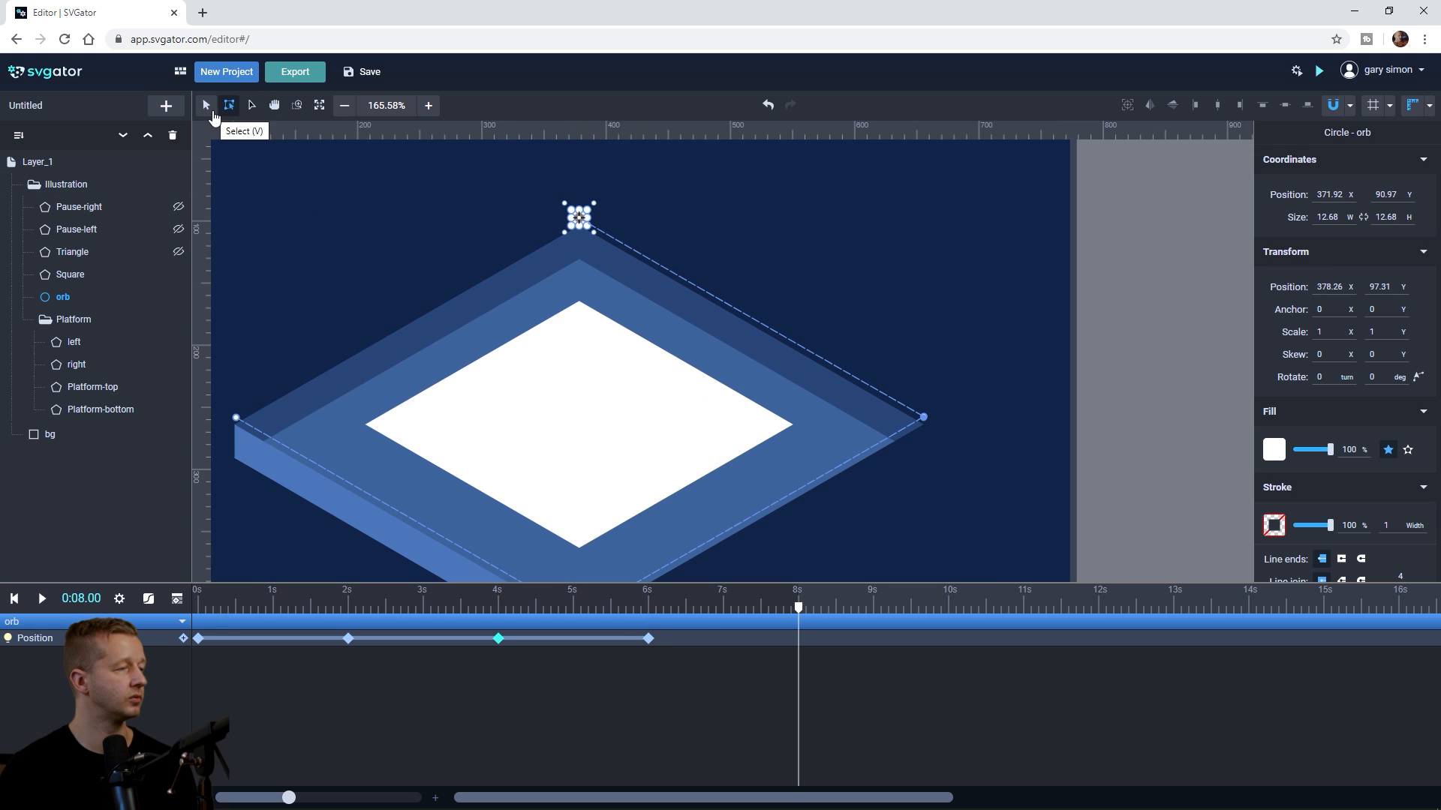
{"action": "scroll", "coordinate": [443, 258], "scroll_direction": "up", "scroll_amount": 1}
{"action": "key", "text": "space"}
{"action": "left_click_drag", "start_coordinate": [259, 201], "coordinate": [398, 200]}
{"action": "left_click_drag", "start_coordinate": [748, 210], "coordinate": [333, 448]}
Step: Apply the Ease In Out Expo easing to the orb's 6-second Position keyframe and play back its full circuit from 0 seconds
{"action": "left_click", "coordinate": [648, 640]}
{"action": "left_click", "coordinate": [148, 600]}
{"action": "scroll", "coordinate": [218, 526], "scroll_direction": "down", "scroll_amount": 5}
{"action": "left_click", "coordinate": [219, 534]}
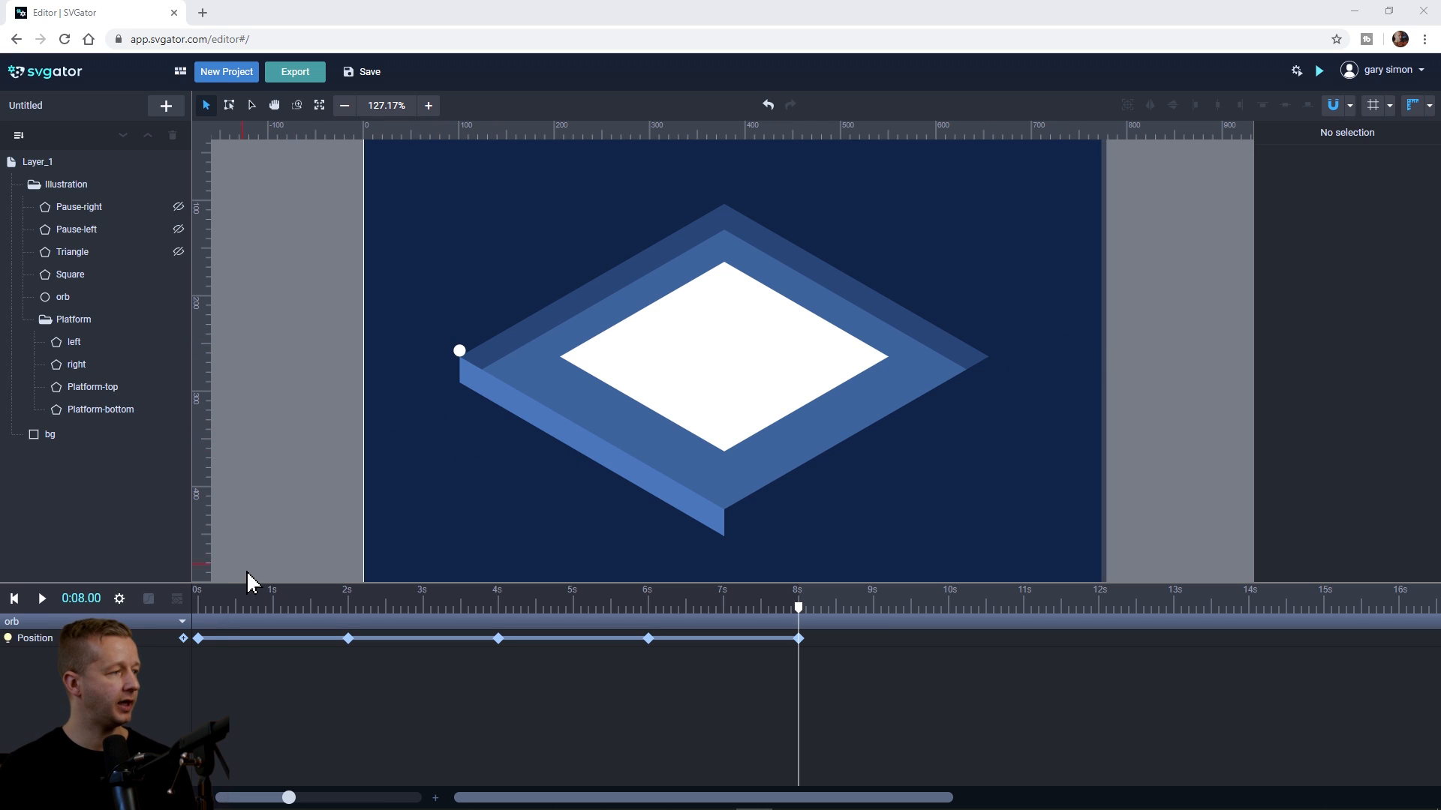
{"action": "left_click", "coordinate": [200, 605]}
{"action": "key", "text": "space"}
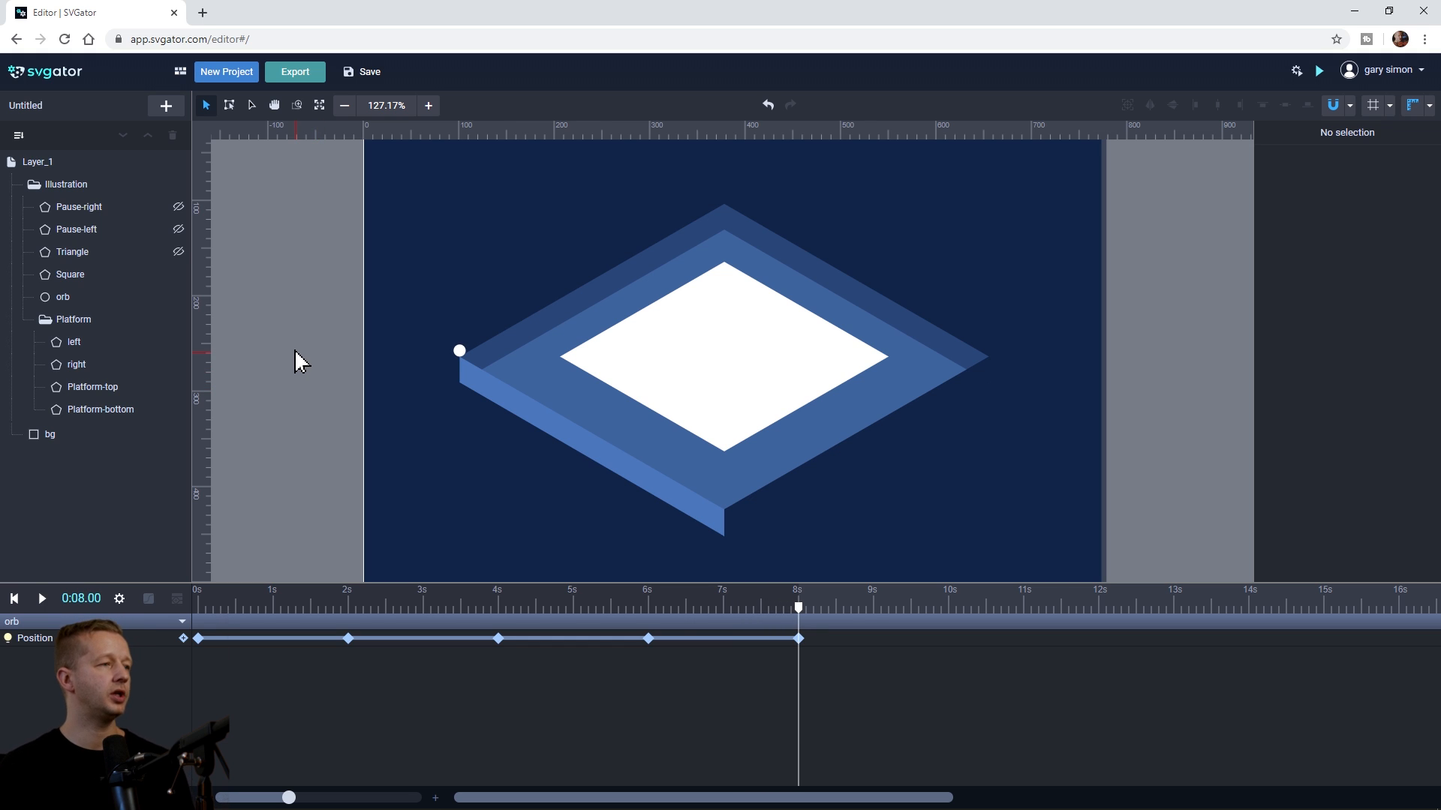
Step: Show the Triangle layer and hide the Square layer to expose the triangle shape on the platform
{"action": "left_click", "coordinate": [751, 355]}
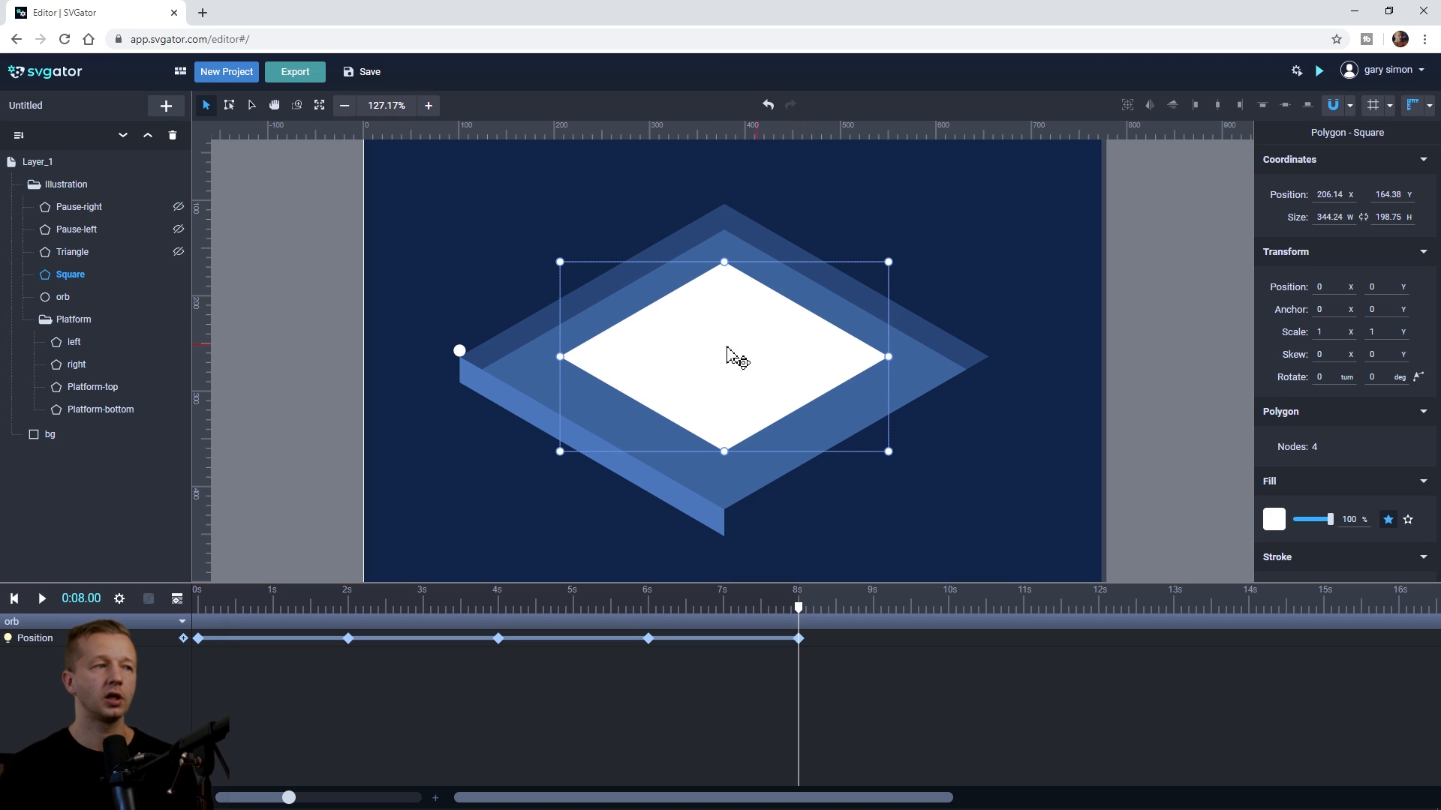
{"action": "left_click", "coordinate": [75, 253]}
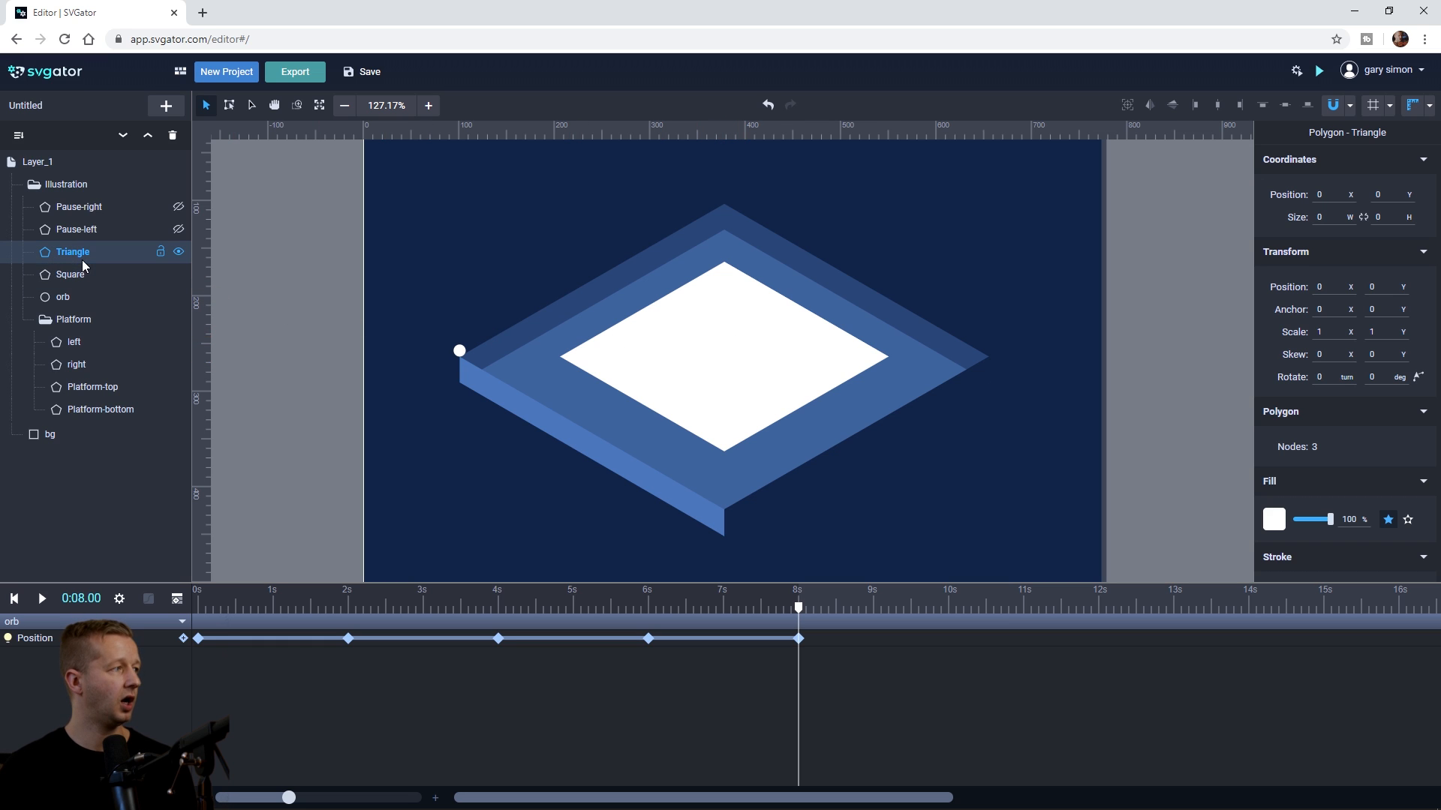
{"action": "left_click", "coordinate": [167, 282]}
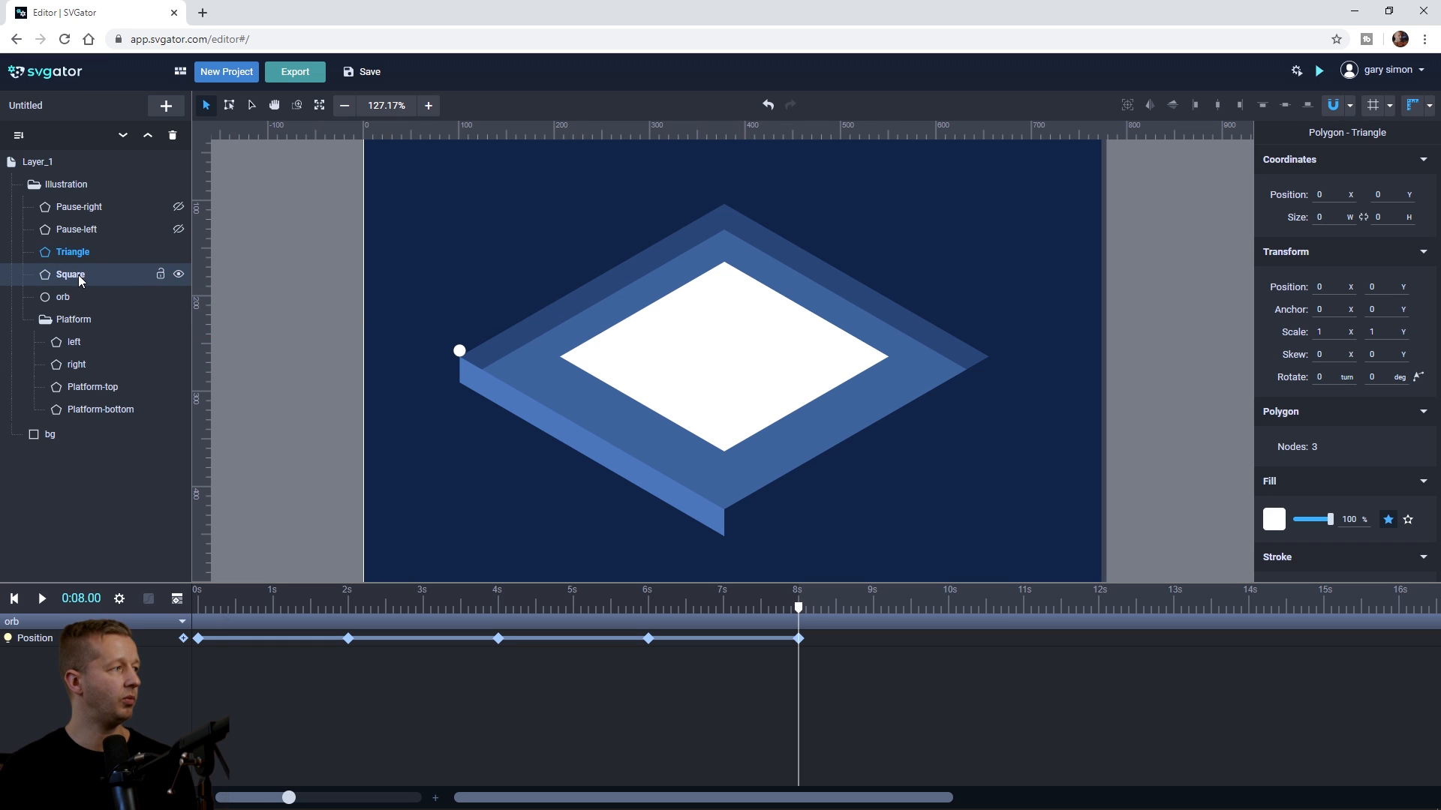
{"action": "left_click", "coordinate": [178, 275]}
{"action": "left_click", "coordinate": [739, 313]}
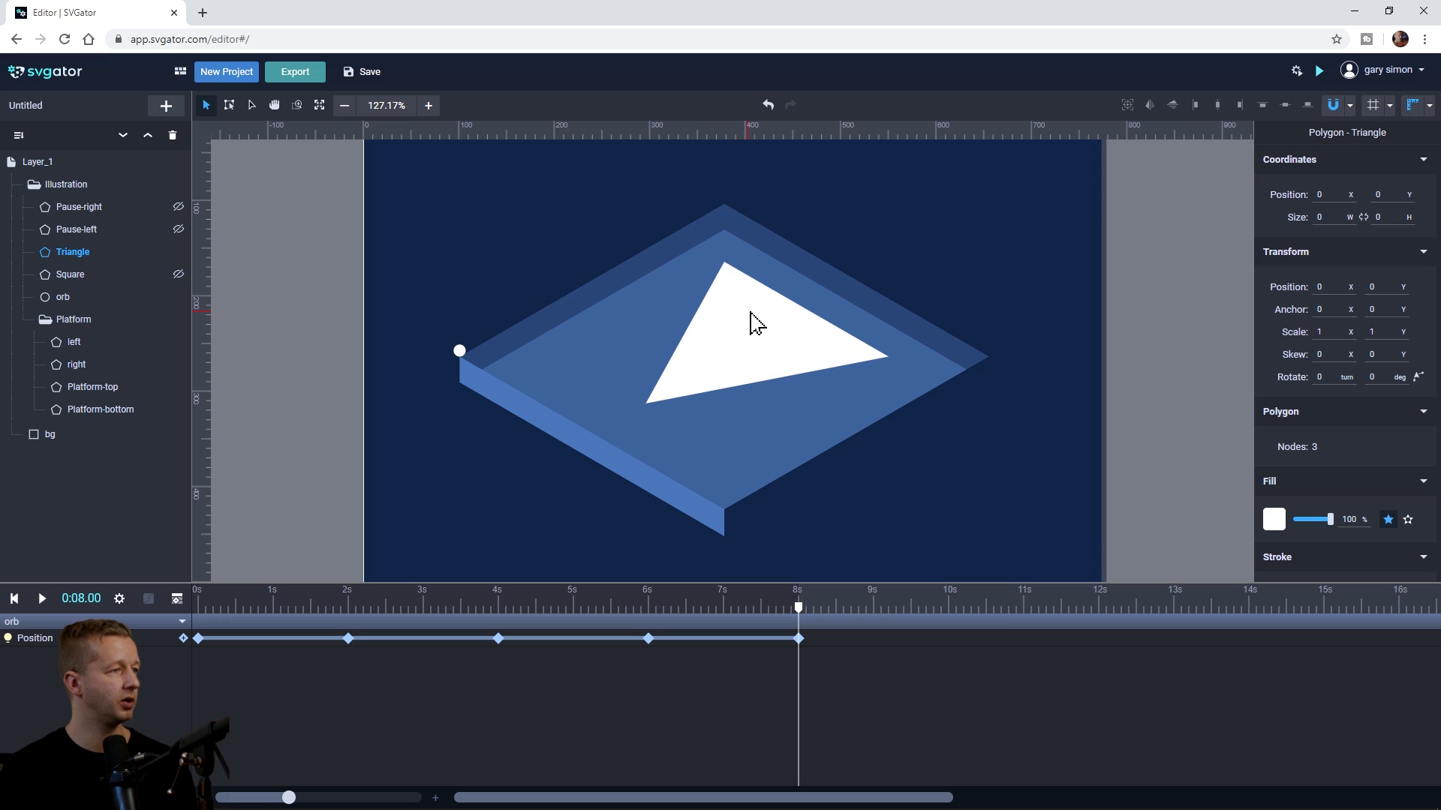
Step: Set the Triangle's fill to pink #ff9d9d and show the Square layer again beneath it
{"action": "left_click", "coordinate": [91, 251]}
{"action": "left_click", "coordinate": [81, 255]}
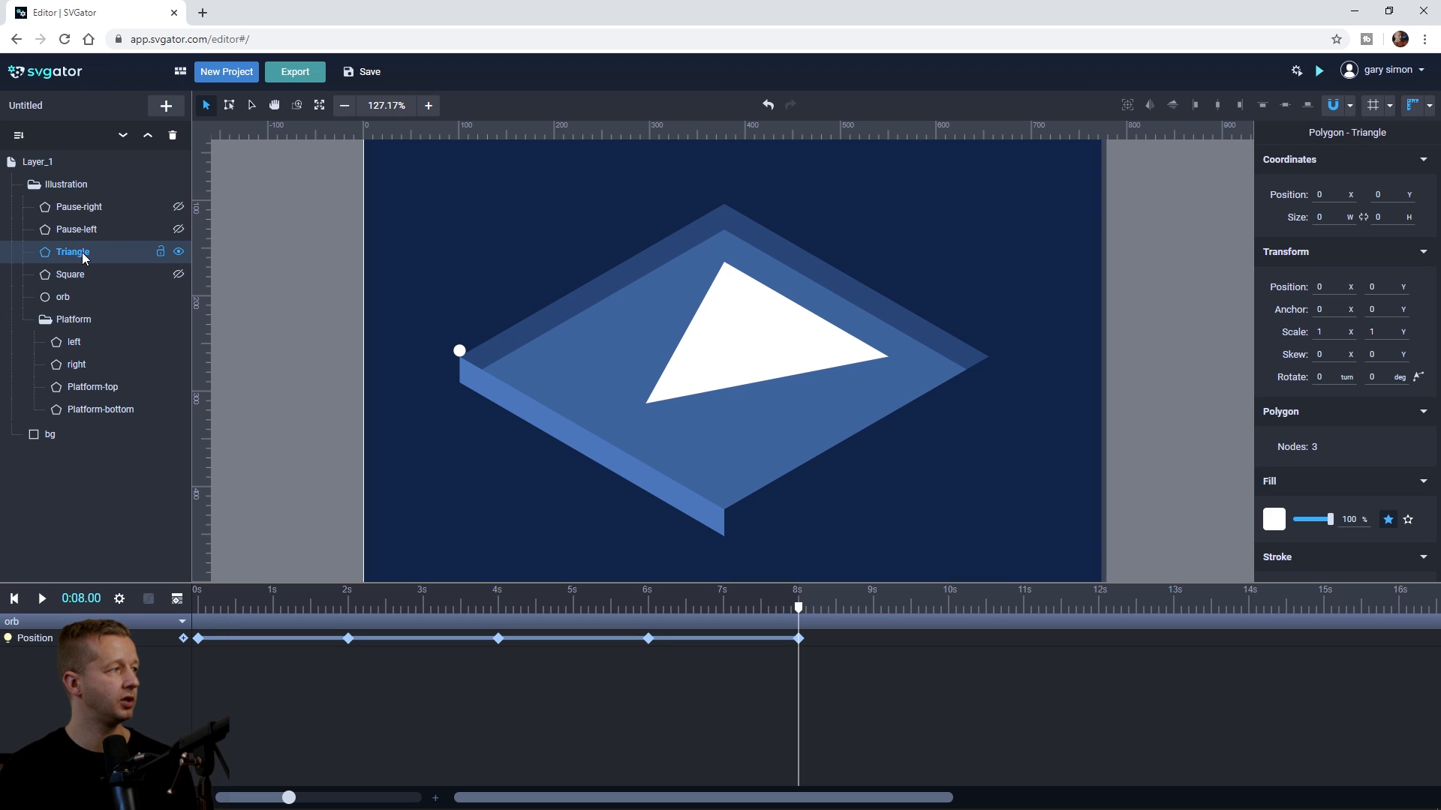
{"action": "left_click", "coordinate": [1276, 519]}
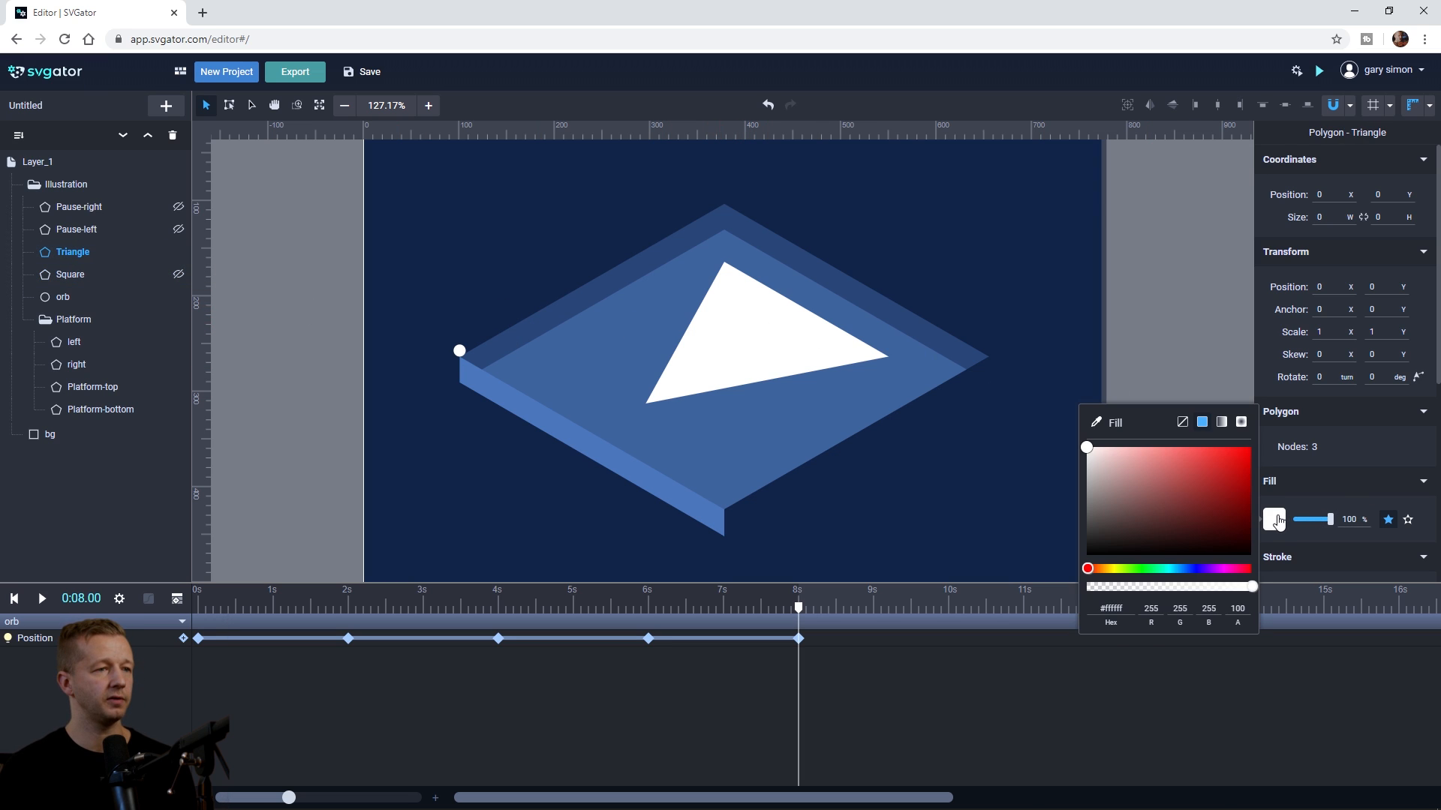
{"action": "mouse_move", "coordinate": [1142, 460]}
{"action": "left_mouse_down"}
{"action": "mouse_move", "coordinate": [1105, 453]}
{"action": "mouse_move", "coordinate": [1148, 444]}
{"action": "left_mouse_up"}
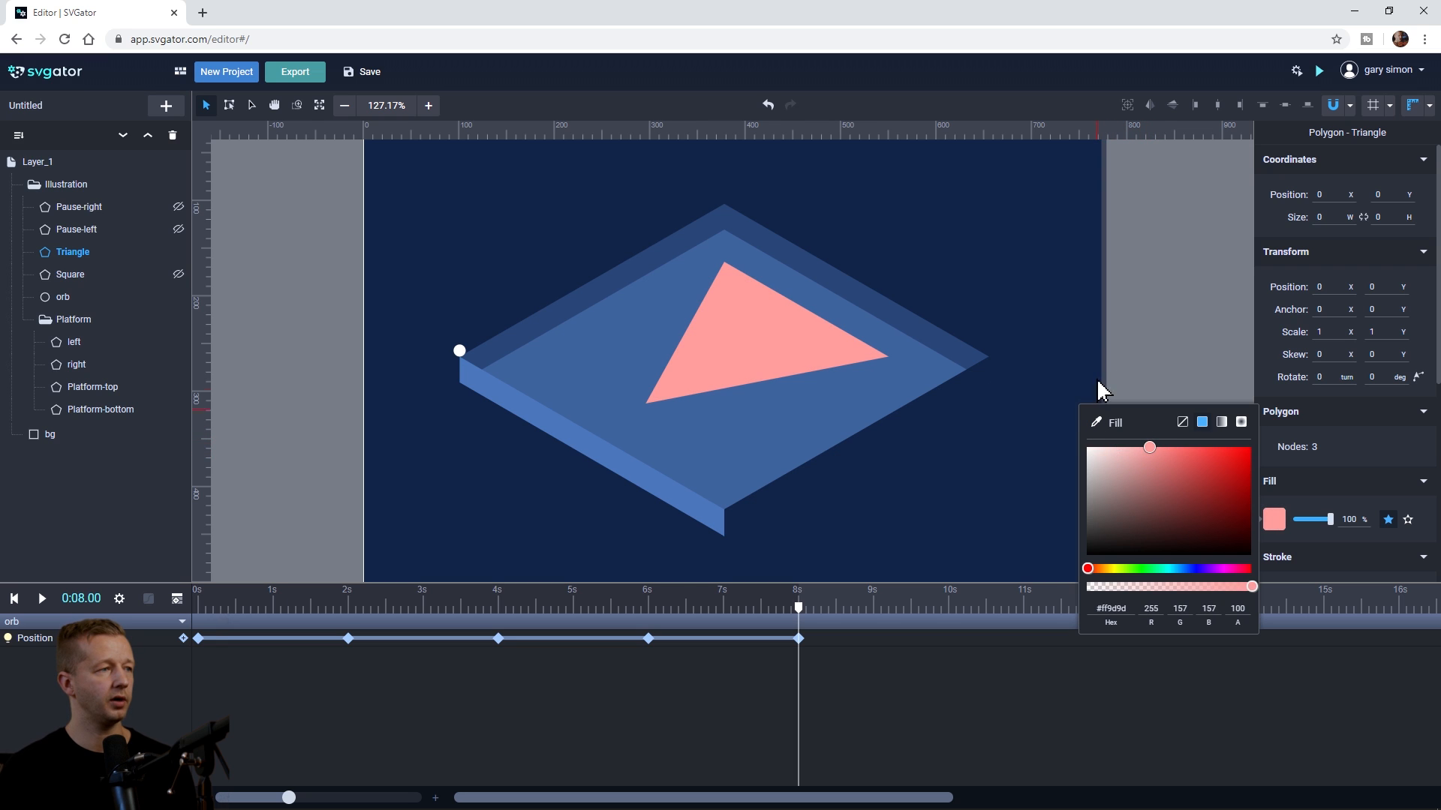
{"action": "left_click", "coordinate": [1151, 306]}
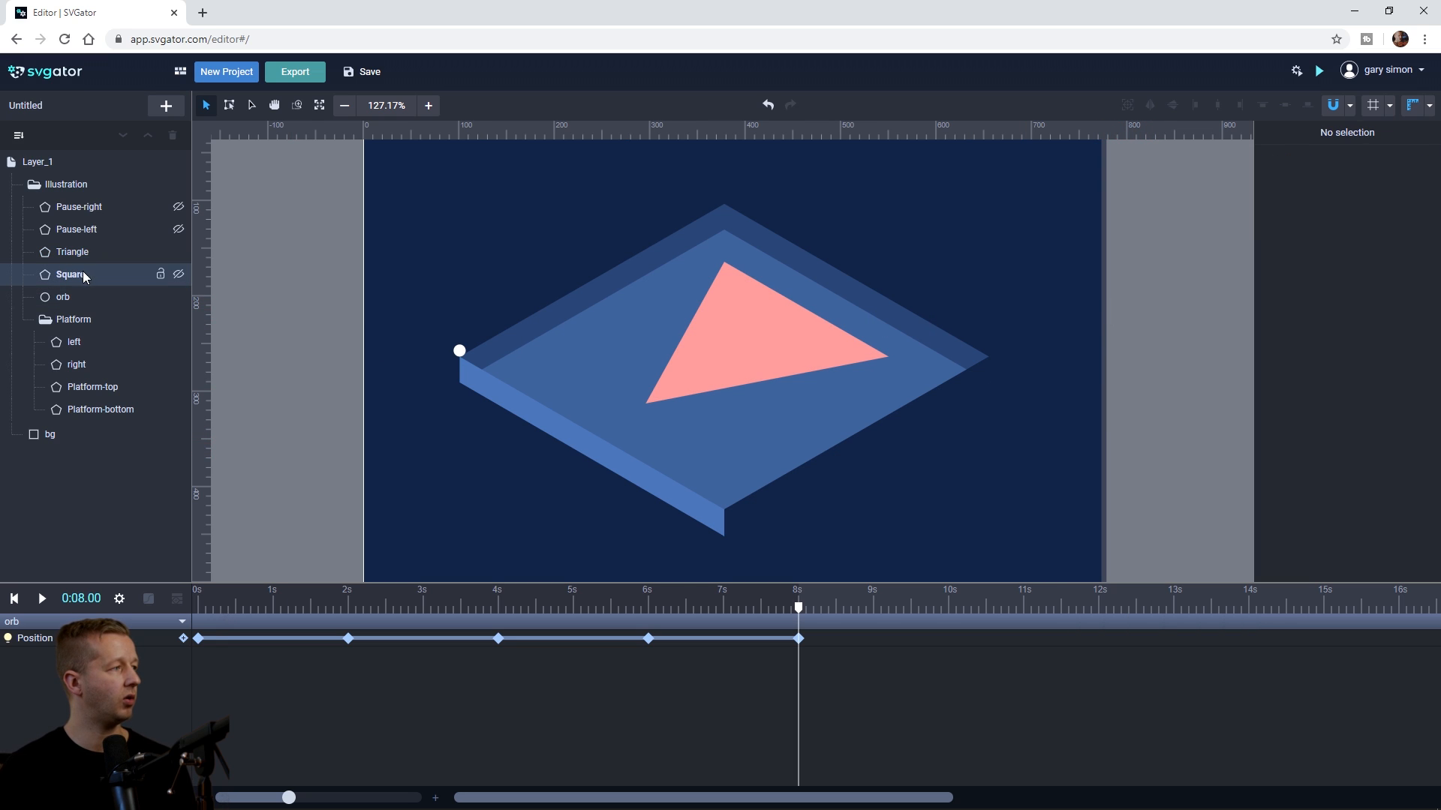
{"action": "left_click", "coordinate": [179, 275]}
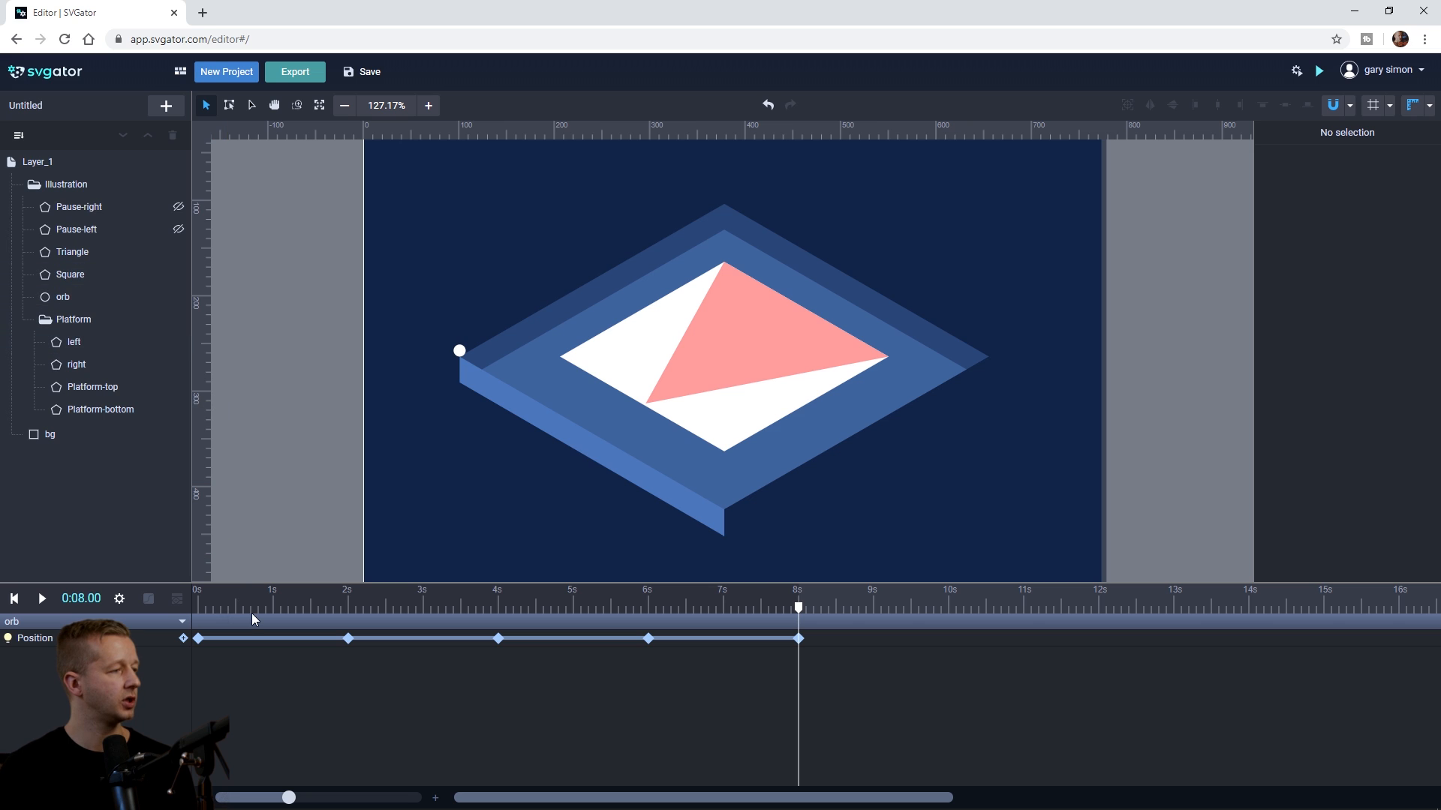
Step: Add a Morph animator to the Square at 0 seconds
{"action": "left_click", "coordinate": [199, 606]}
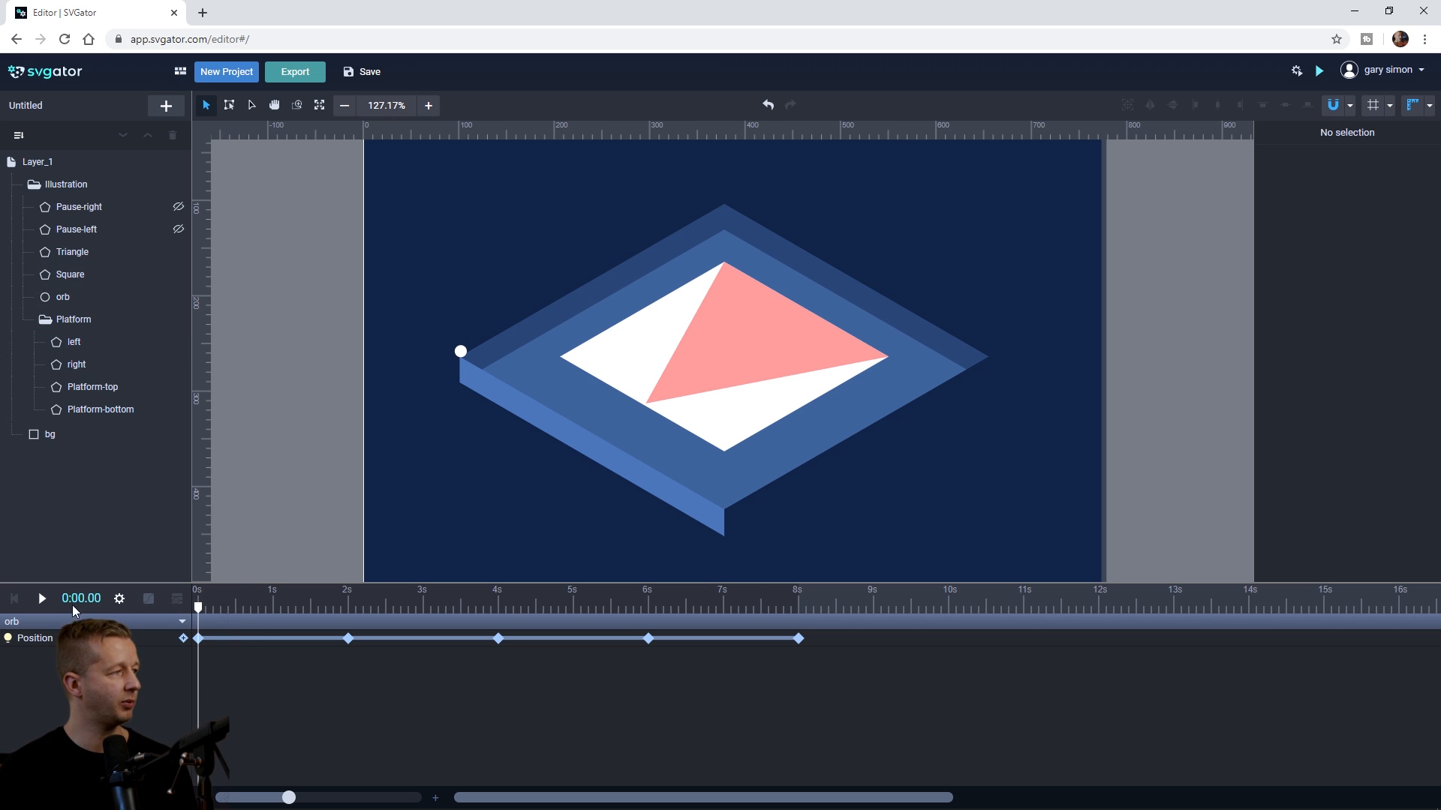
{"action": "left_click", "coordinate": [71, 274]}
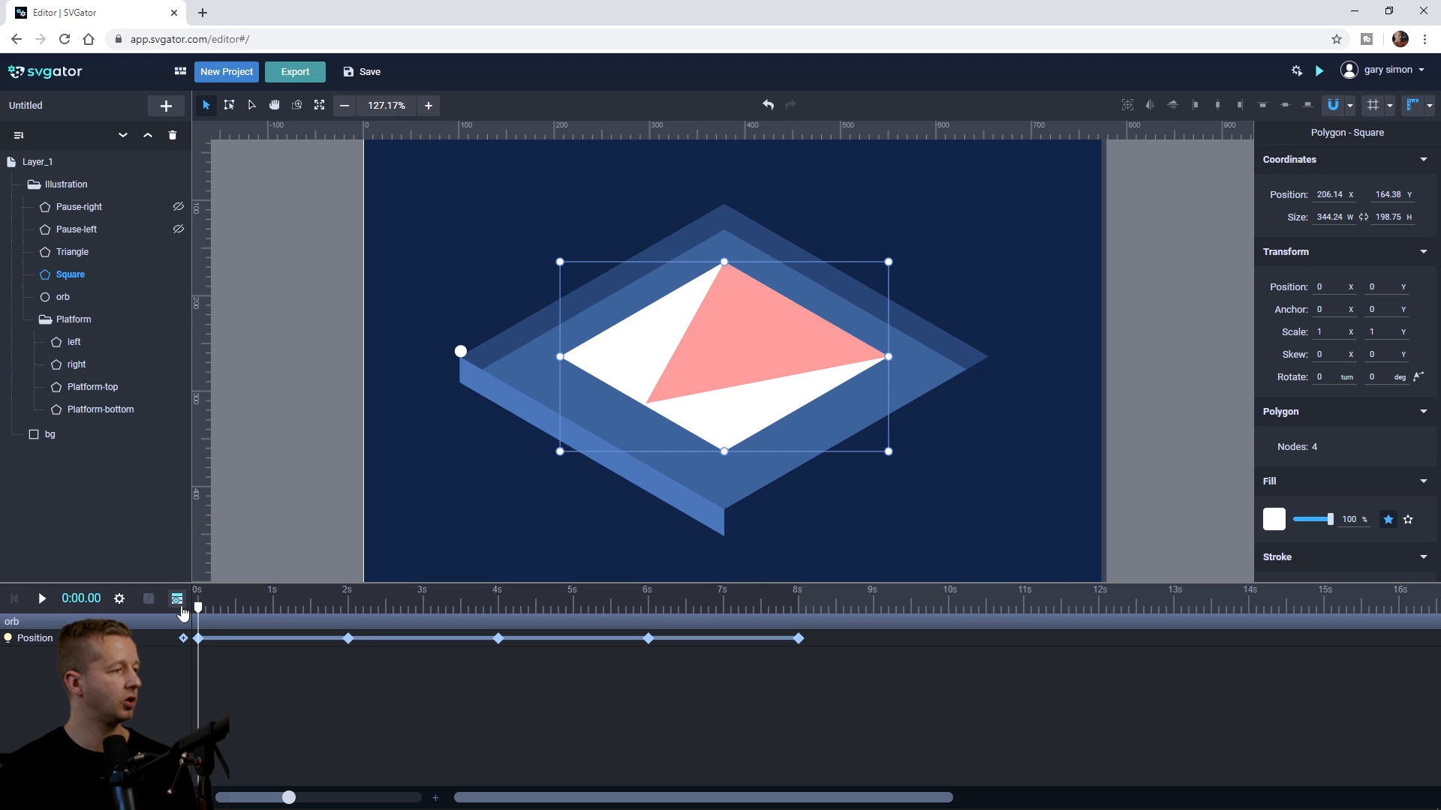
{"action": "left_click", "coordinate": [180, 604]}
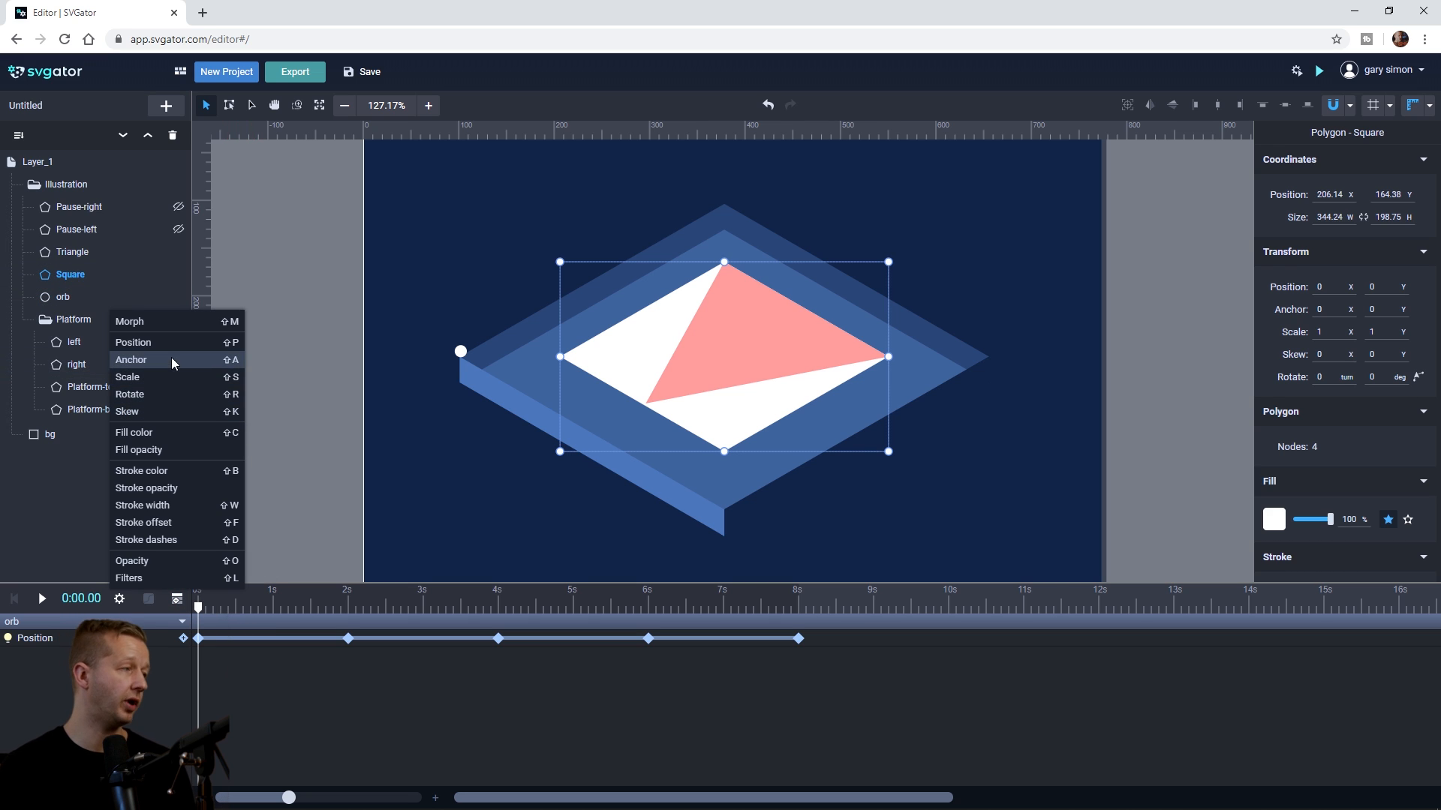
{"action": "left_click", "coordinate": [131, 322]}
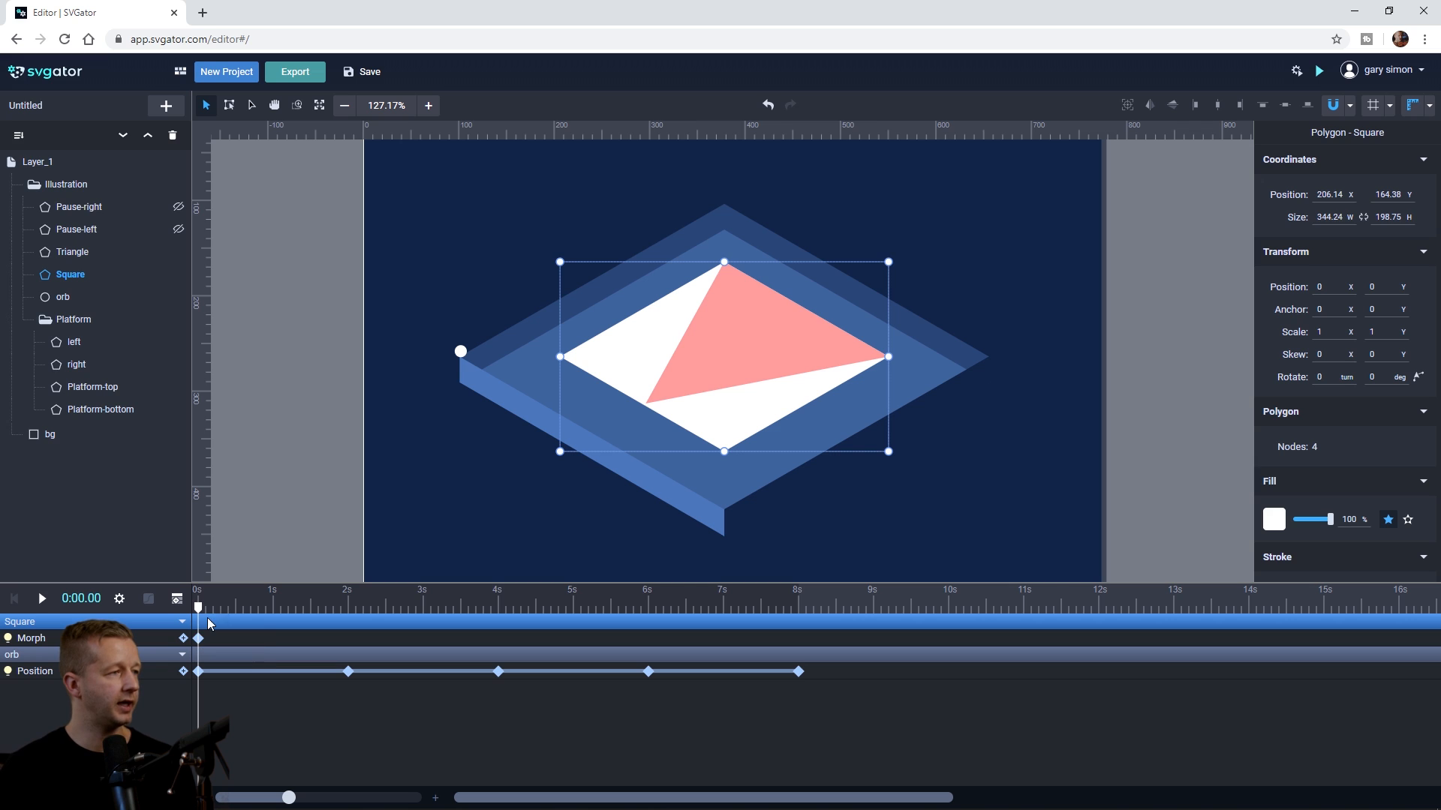
Step: Keyframe the Square's morph at 1.5 seconds by moving its front and left nodes onto the pink triangle's front-left corner
{"action": "left_click", "coordinate": [309, 606]}
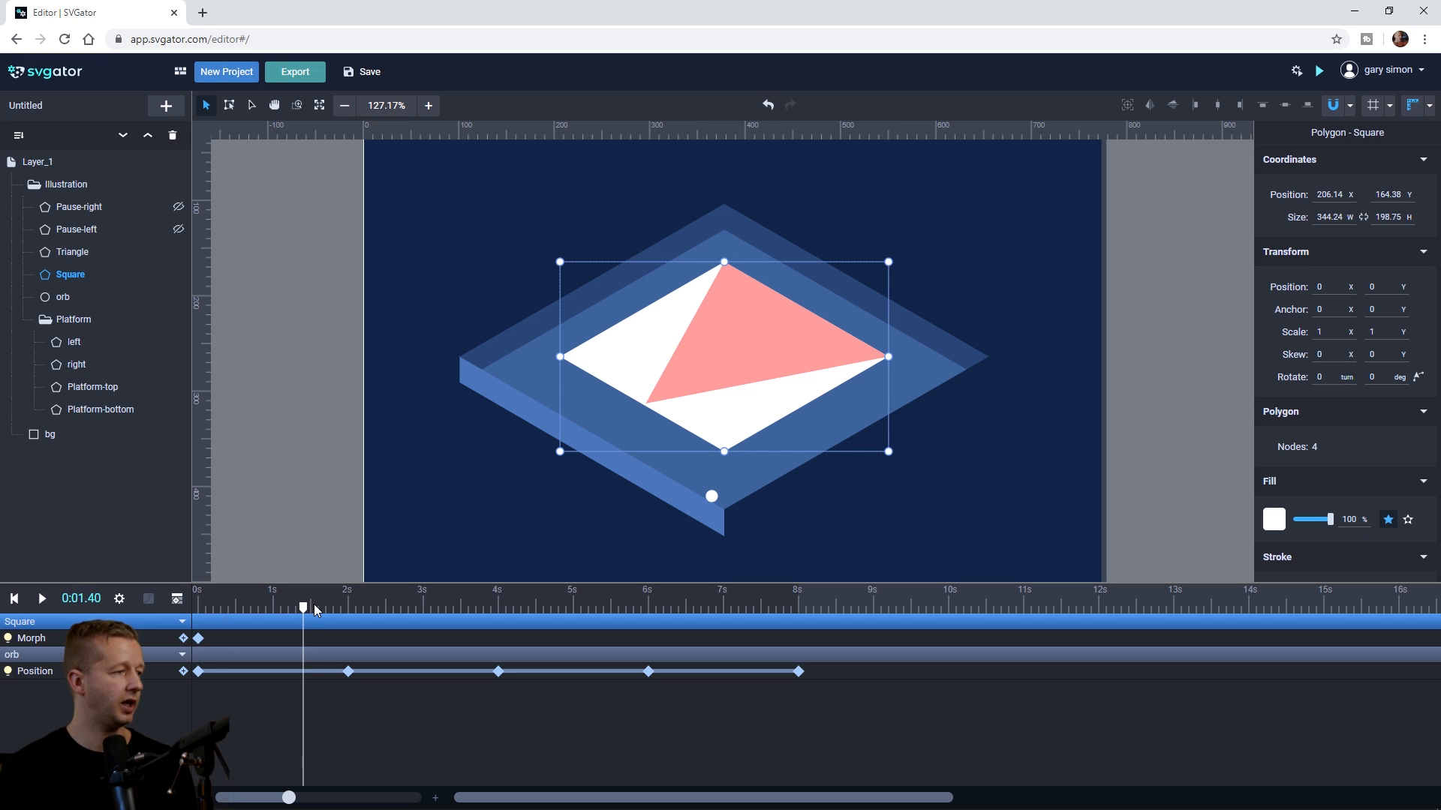
{"action": "left_click", "coordinate": [313, 610]}
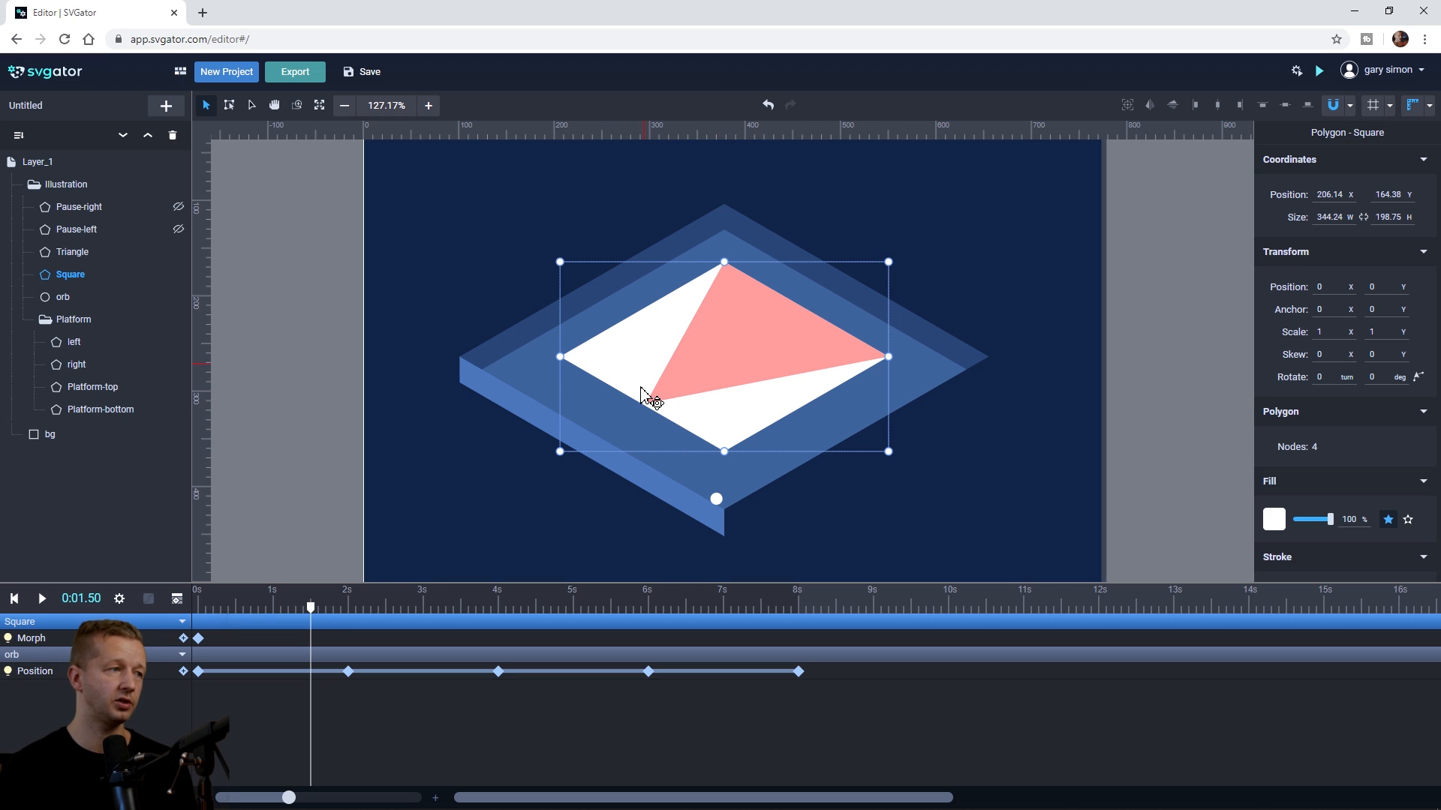
{"action": "left_click", "coordinate": [252, 106]}
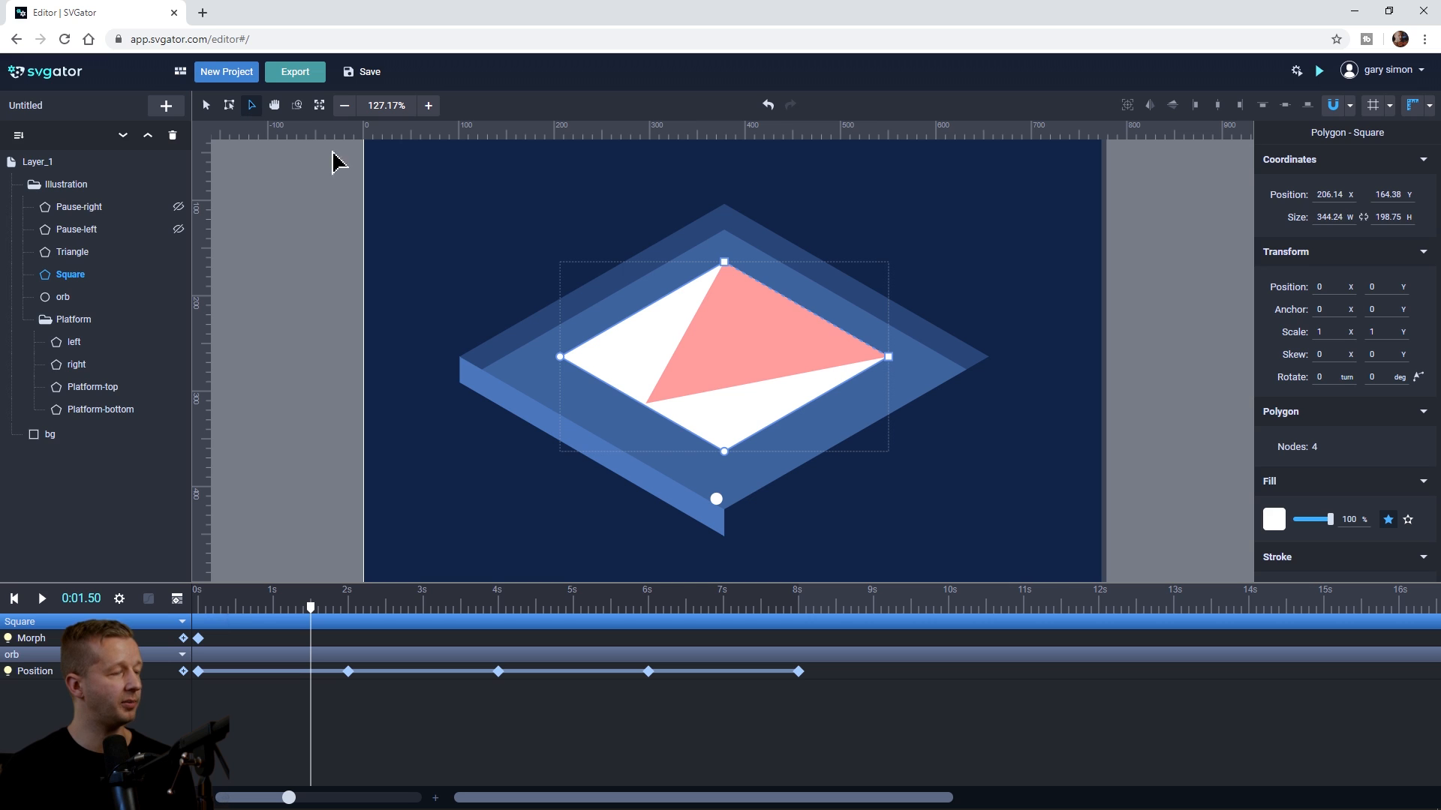
{"action": "left_click_drag", "start_coordinate": [724, 451], "coordinate": [647, 404]}
{"action": "left_click_drag", "start_coordinate": [559, 358], "coordinate": [646, 405]}
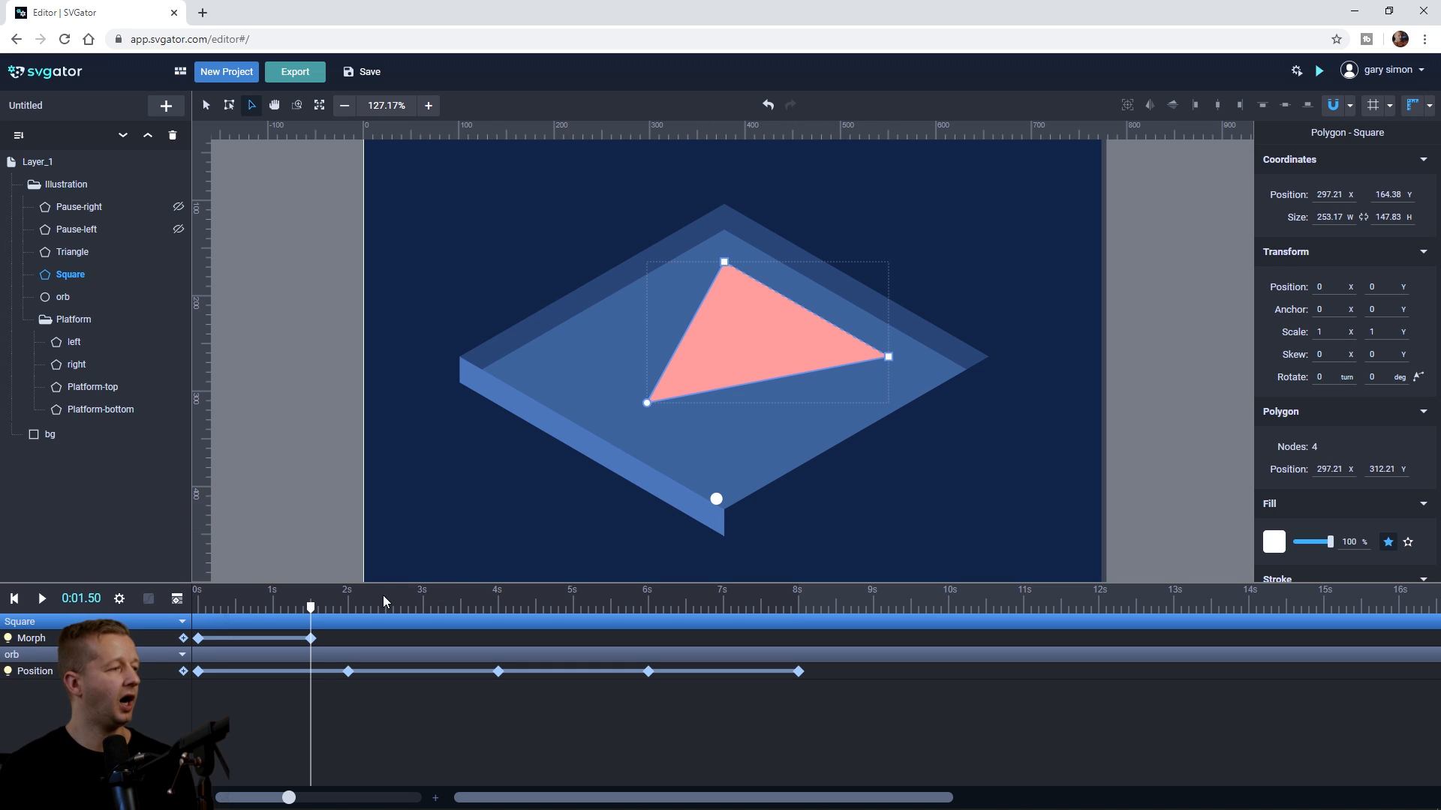
Step: Shift the Square's two Morph keyframes so the morph starts at 1.5 seconds and ends at 2 seconds
{"action": "left_click", "coordinate": [311, 638]}
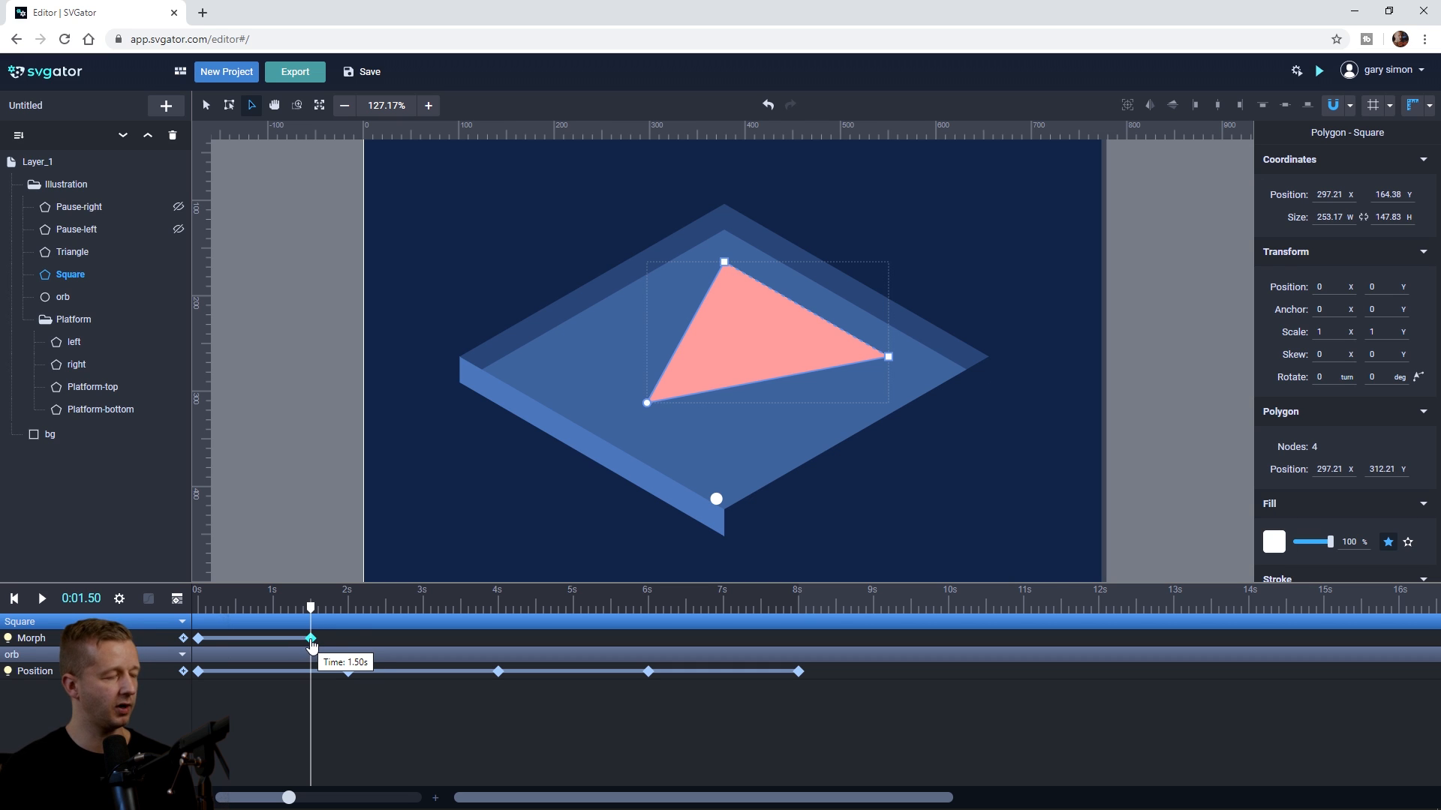
{"action": "left_click_drag", "start_coordinate": [311, 605], "coordinate": [348, 639]}
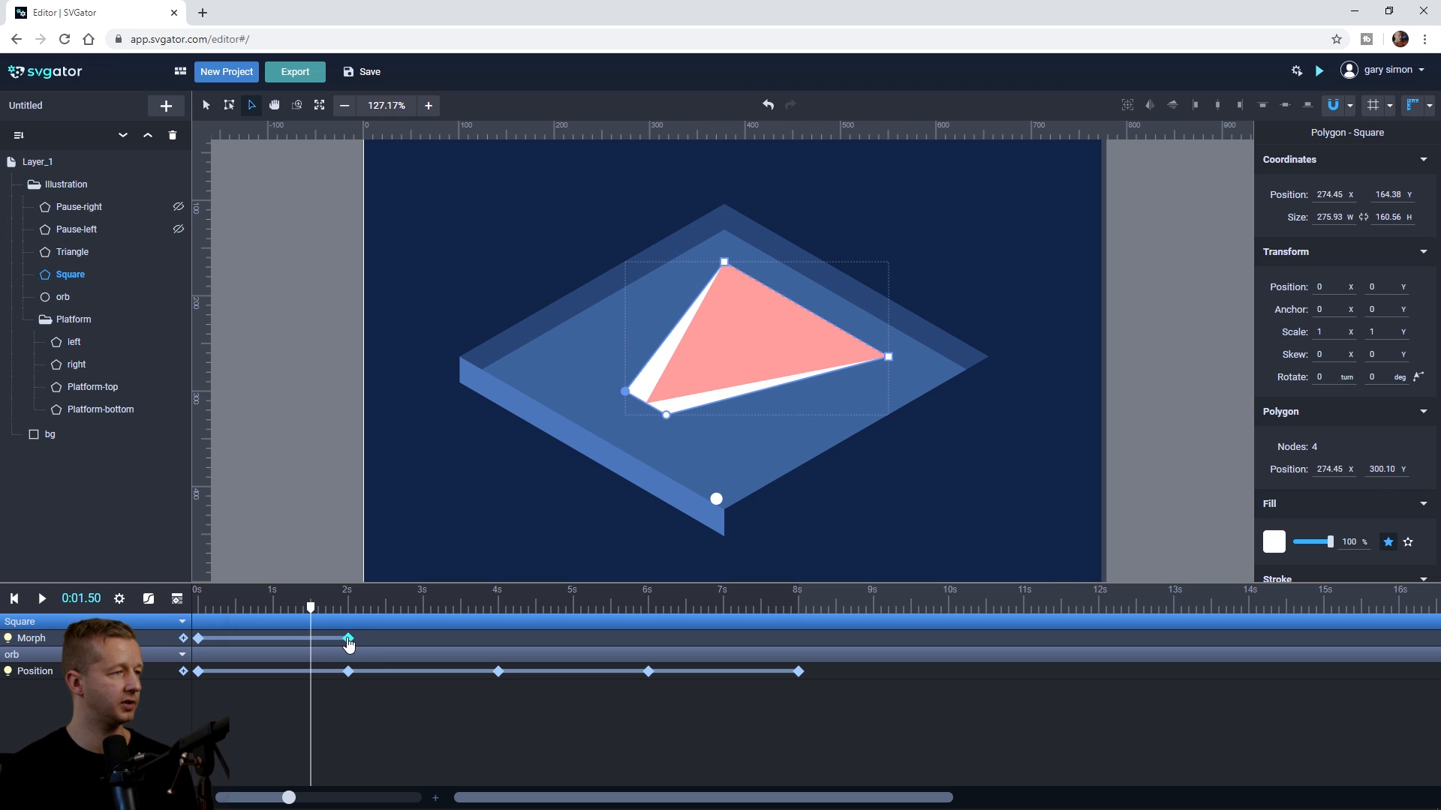
{"action": "mouse_move", "coordinate": [197, 639]}
{"action": "left_mouse_down"}
{"action": "mouse_move", "coordinate": [339, 647]}
{"action": "mouse_move", "coordinate": [198, 611]}
{"action": "left_mouse_up"}
Step: Play back and scrub the timeline around 1.5 to 2 seconds to check the Square's morph against the orb's movement
{"action": "key", "text": "space"}
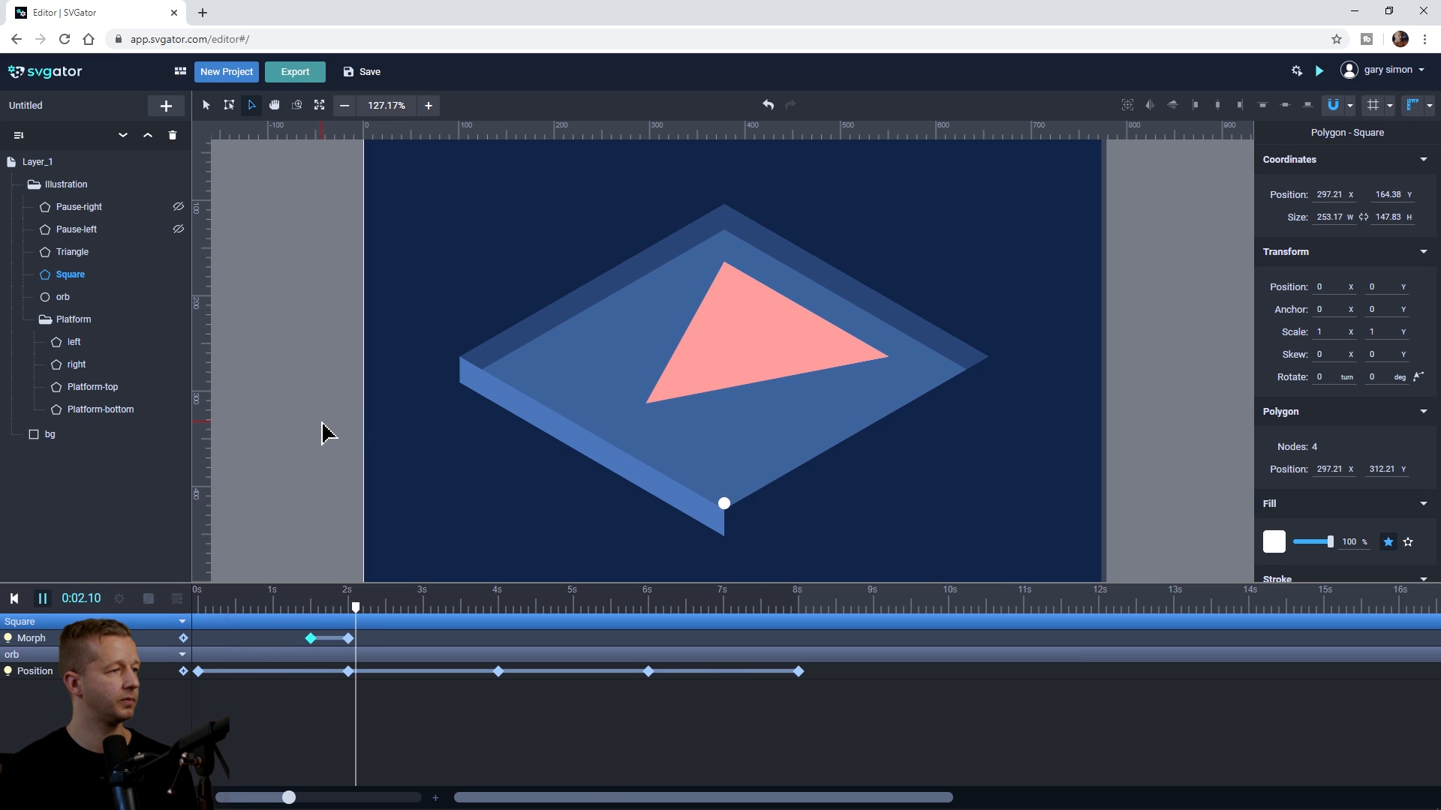
{"action": "left_click", "coordinate": [318, 430]}
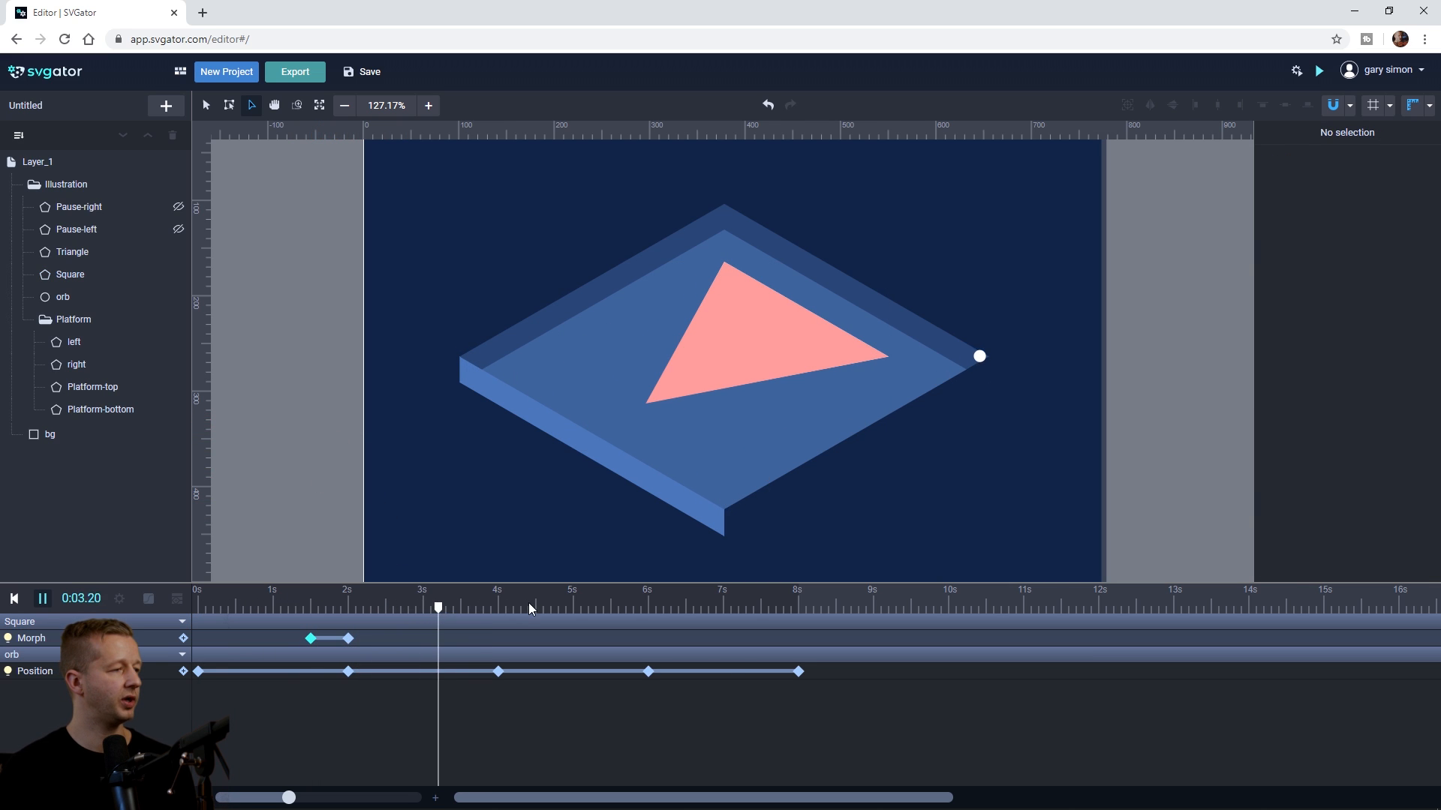
{"action": "left_click", "coordinate": [336, 606]}
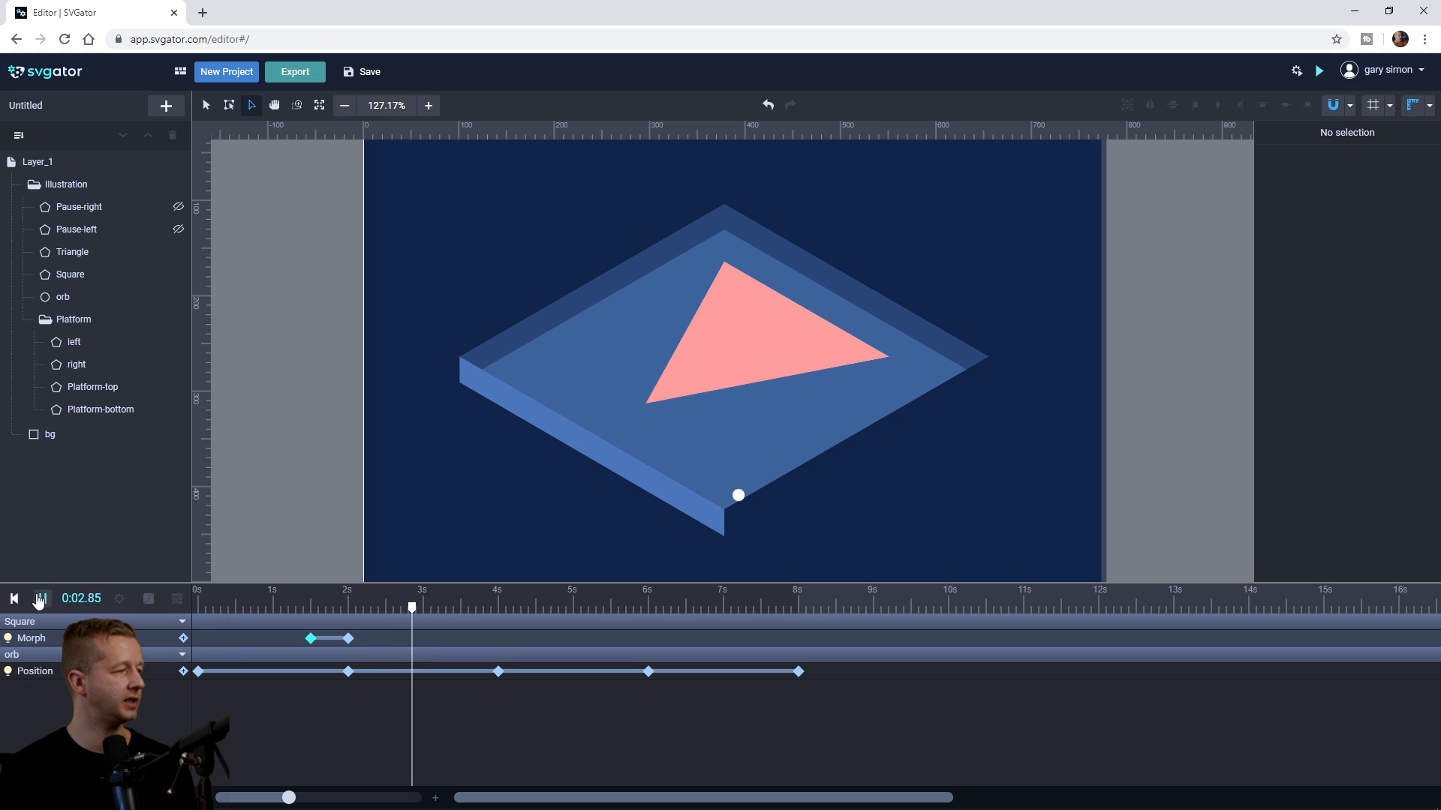
{"action": "key", "text": "space"}
{"action": "left_click", "coordinate": [319, 607]}
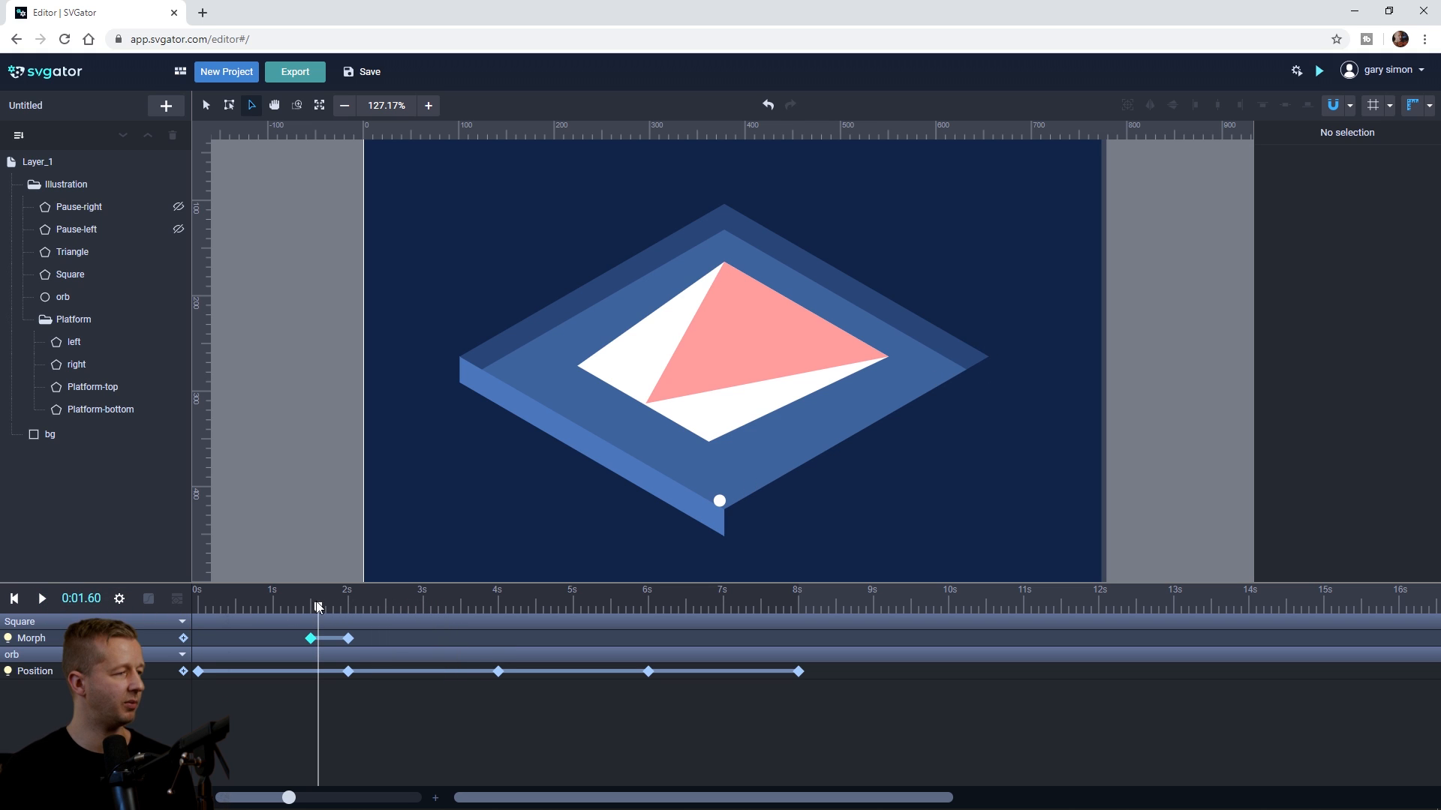
{"action": "mouse_move", "coordinate": [298, 606]}
{"action": "left_mouse_down"}
{"action": "mouse_move", "coordinate": [361, 612]}
{"action": "mouse_move", "coordinate": [278, 607]}
{"action": "mouse_move", "coordinate": [353, 611]}
{"action": "mouse_move", "coordinate": [316, 617]}
{"action": "left_mouse_up"}
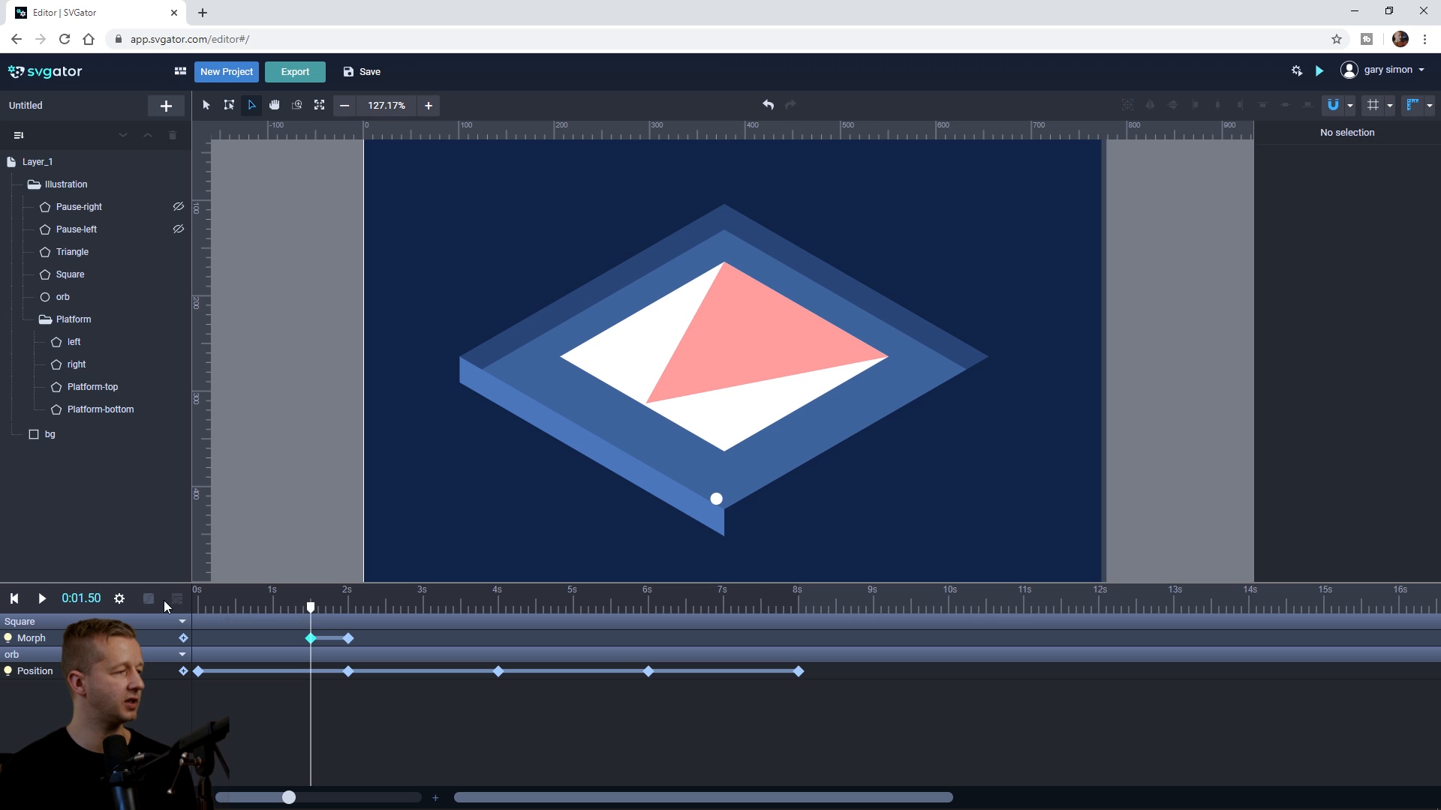
Step: Apply the Ease In Out Expo easing to the Square's Morph keyframe at 1.5 seconds
{"action": "left_click", "coordinate": [268, 639]}
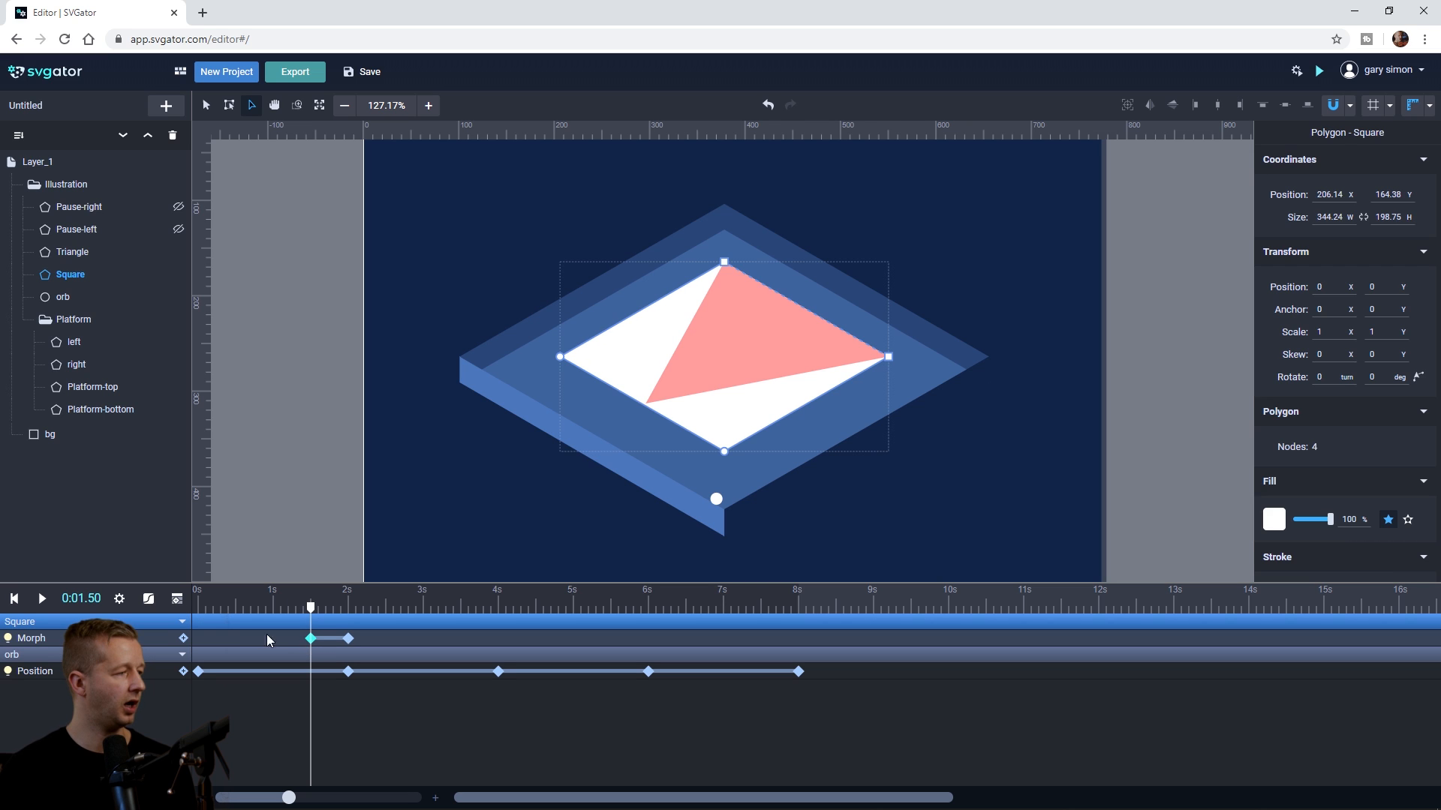
{"action": "left_click", "coordinate": [182, 622]}
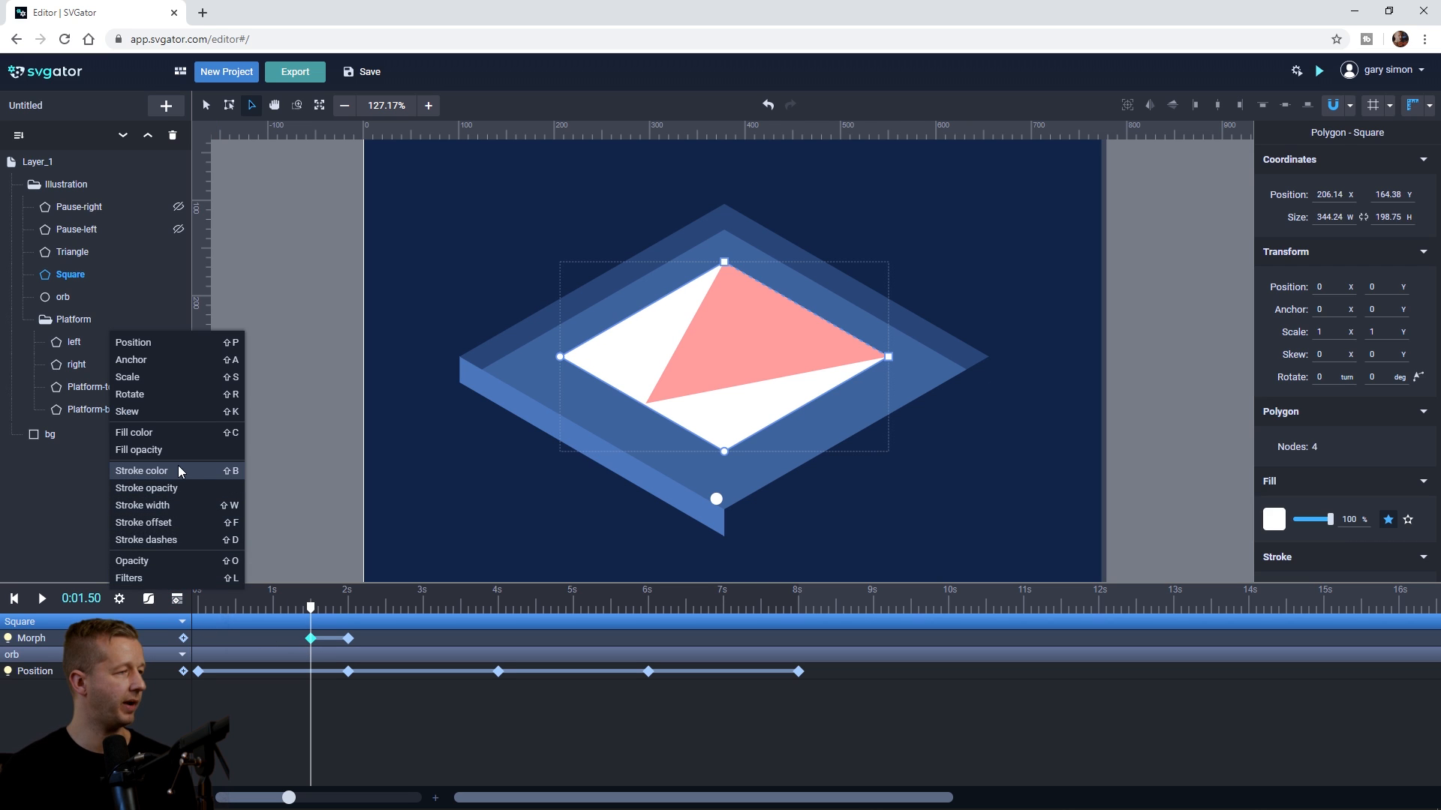
{"action": "left_click", "coordinate": [147, 601]}
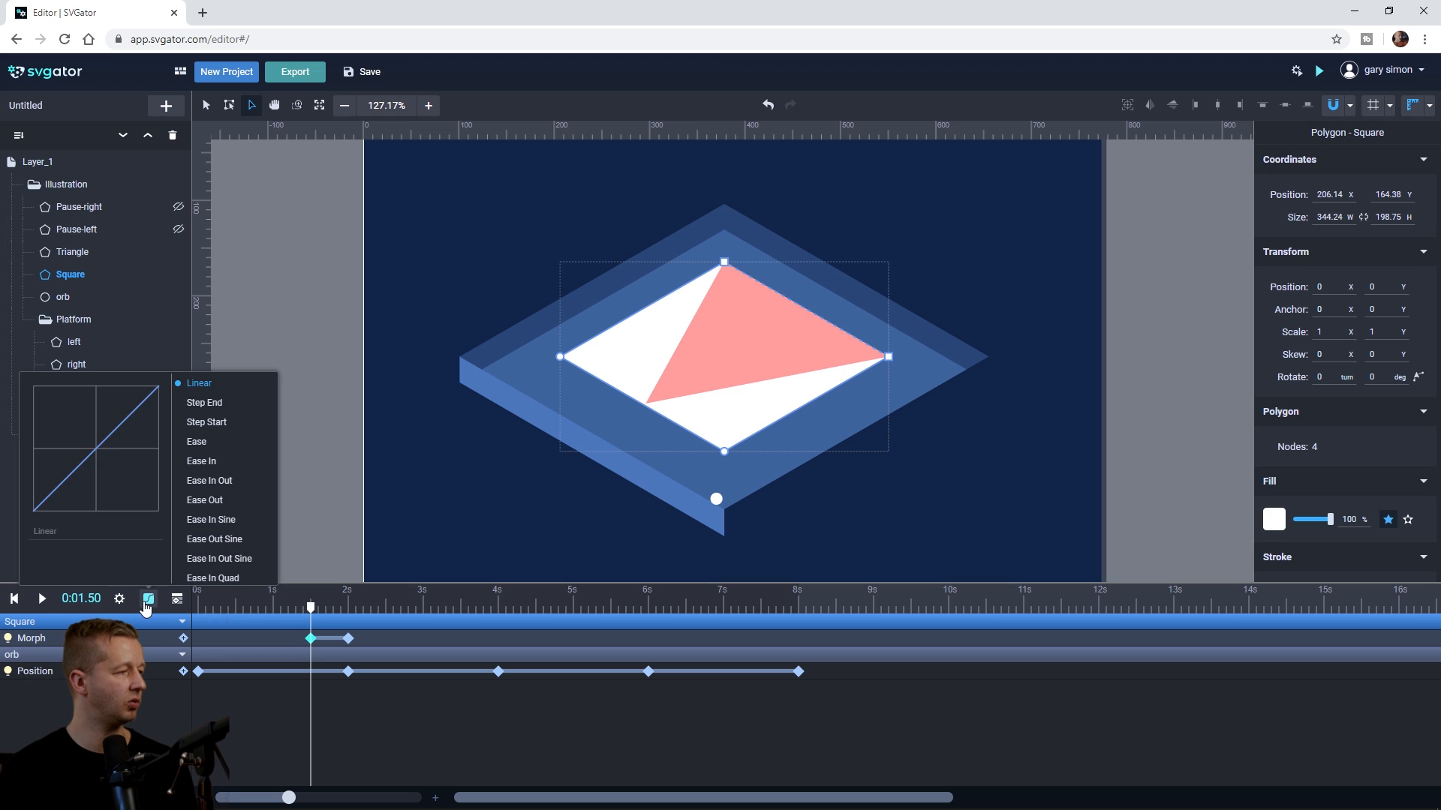
{"action": "scroll", "coordinate": [228, 461], "scroll_direction": "down", "scroll_amount": 5}
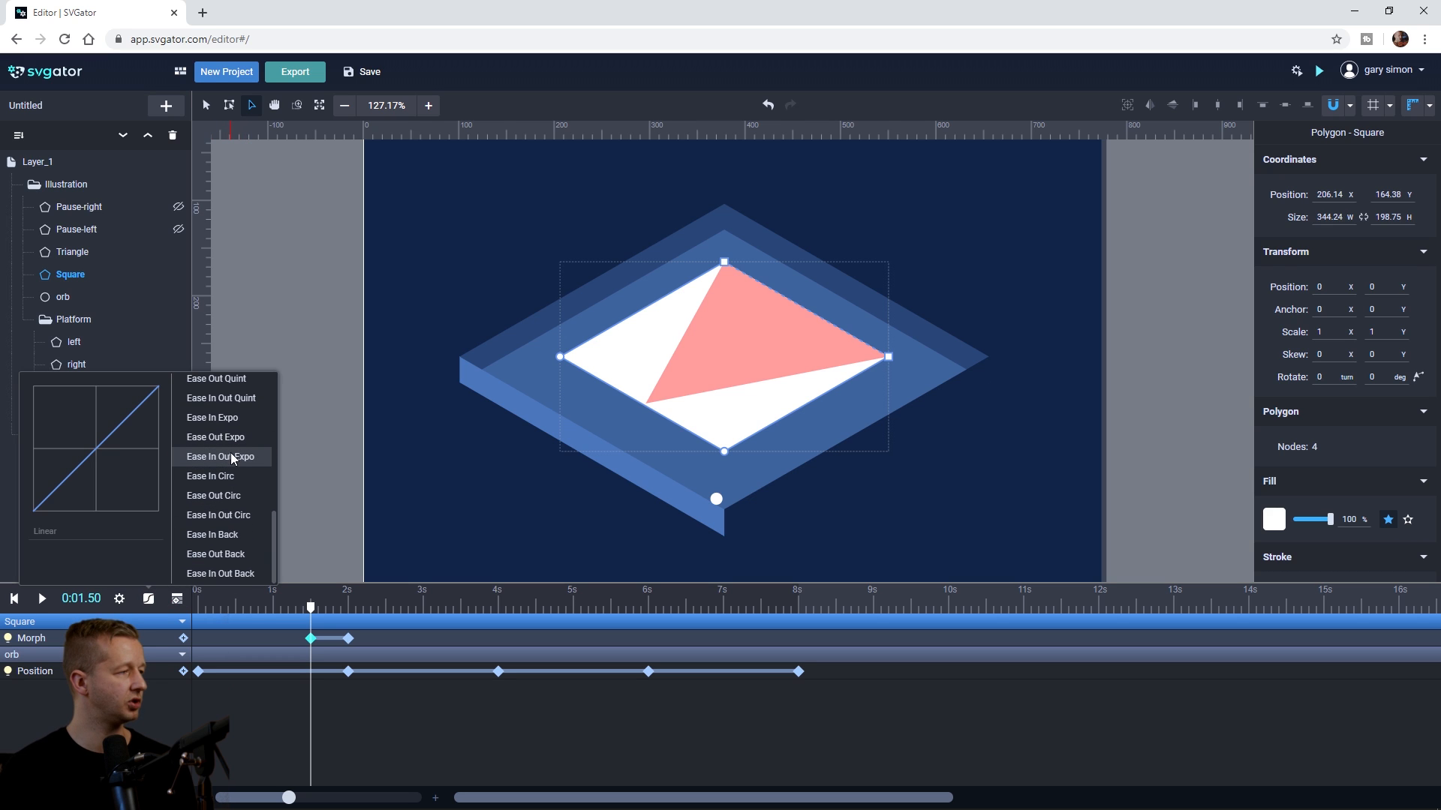
{"action": "left_click", "coordinate": [224, 456]}
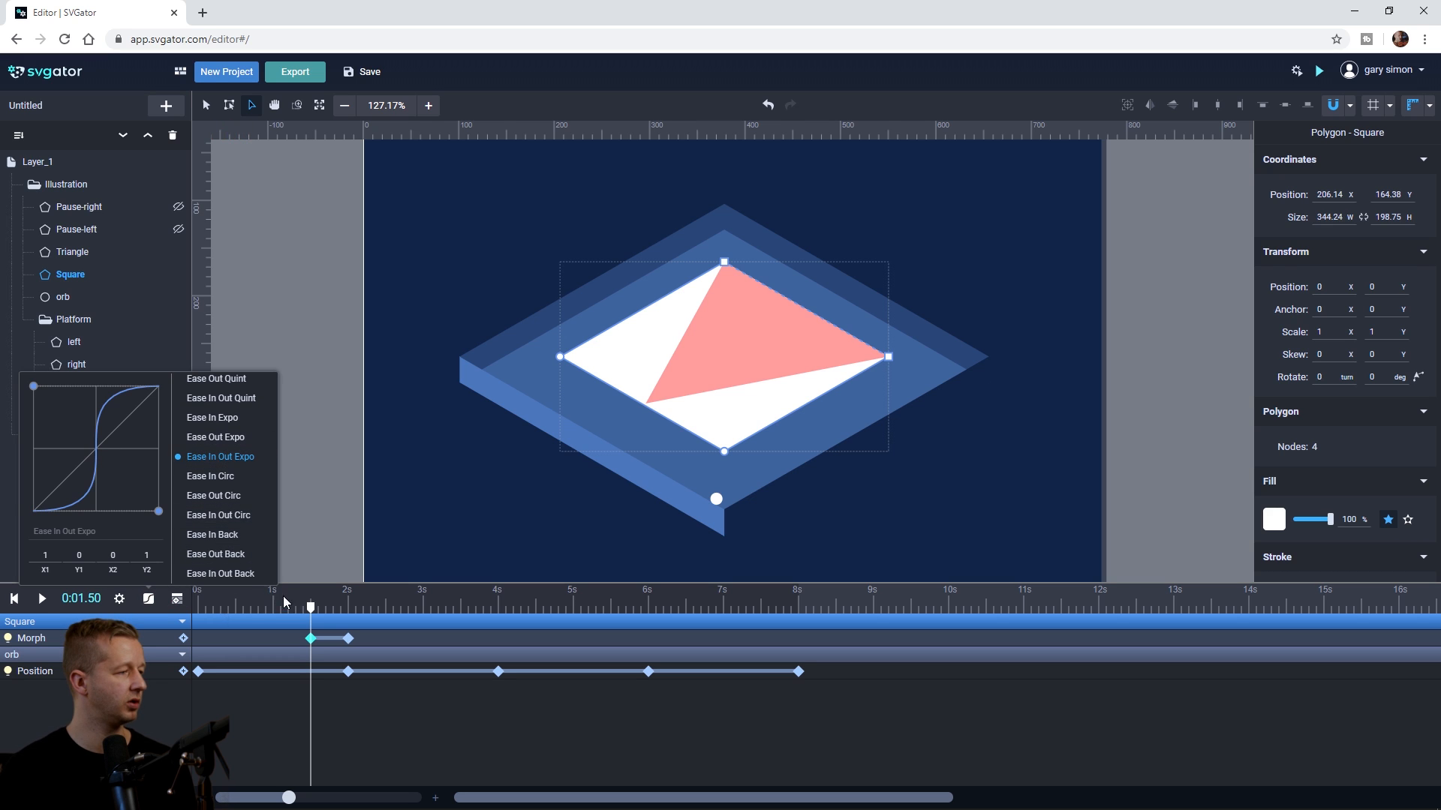
Step: Play back the animation from 0 seconds, then replay the first seconds to check the eased morph
{"action": "left_click", "coordinate": [303, 610]}
{"action": "left_click_drag", "start_coordinate": [303, 609], "coordinate": [197, 604]}
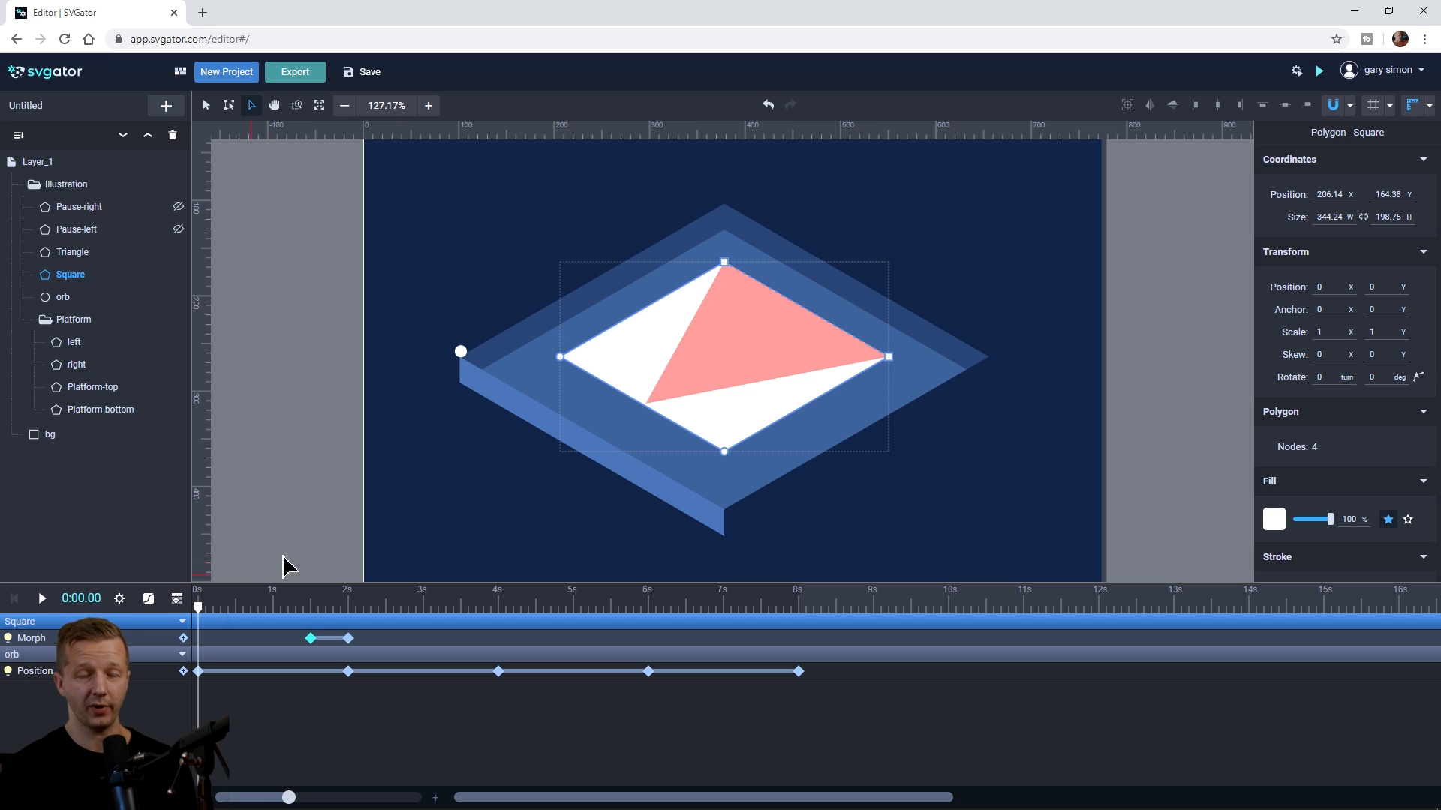
{"action": "left_click", "coordinate": [306, 353]}
{"action": "key", "text": "space"}
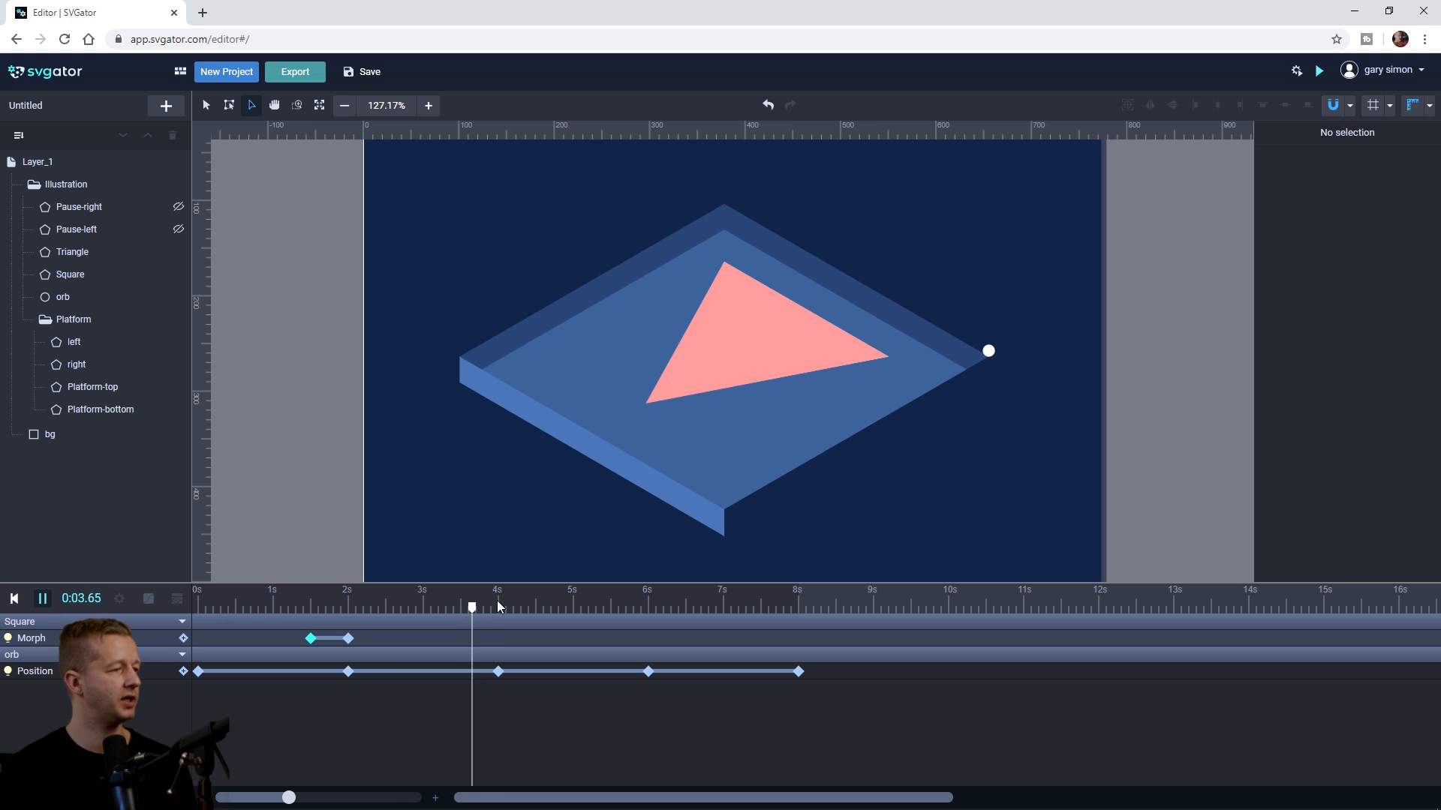
{"action": "left_click", "coordinate": [308, 600]}
{"action": "left_click", "coordinate": [241, 605]}
{"action": "key", "text": "space"}
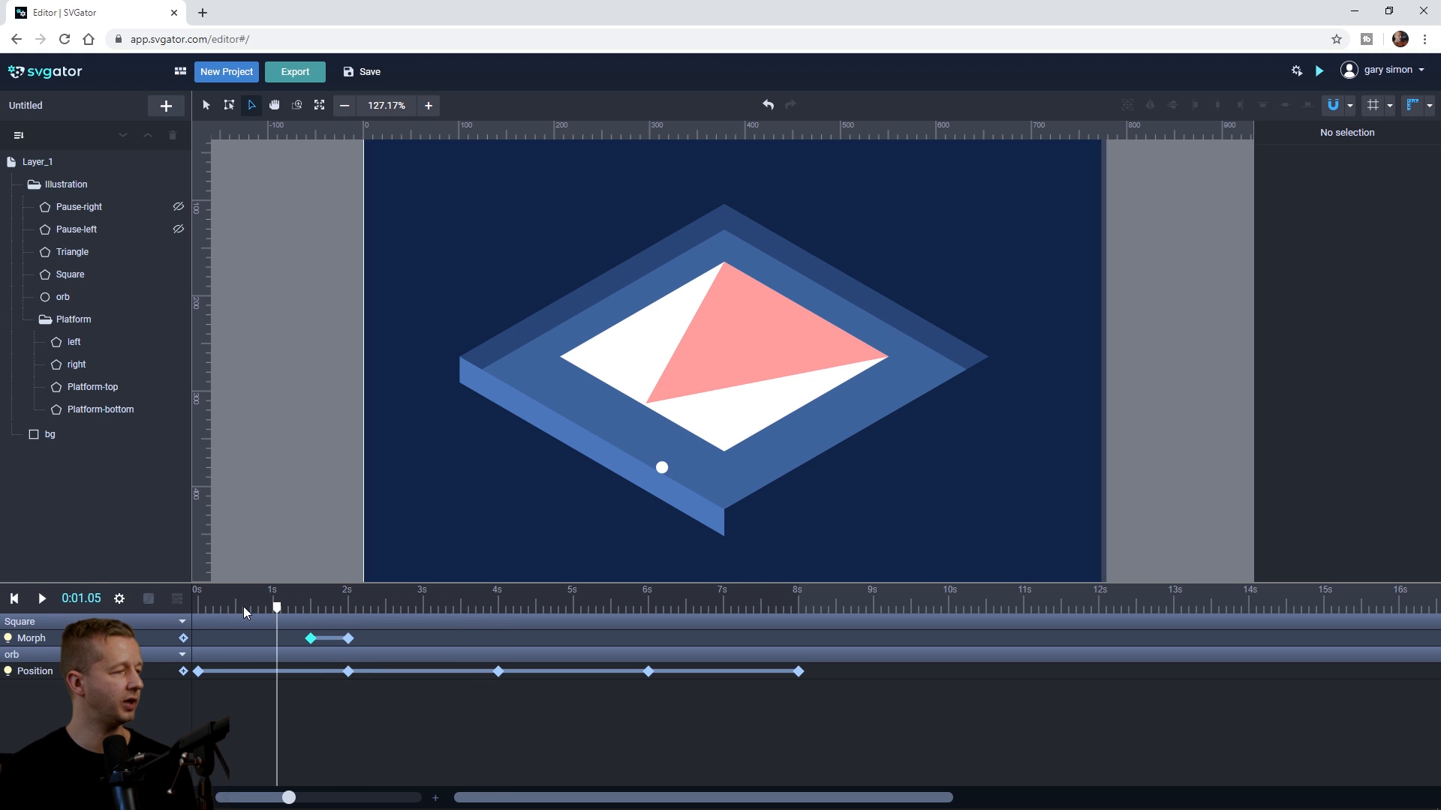
Step: Move the Square's first Morph keyframe to 0.5 seconds and play the animation from the start
{"action": "left_click_drag", "start_coordinate": [310, 641], "coordinate": [228, 635]}
{"action": "left_click", "coordinate": [200, 601]}
{"action": "key", "text": "space"}
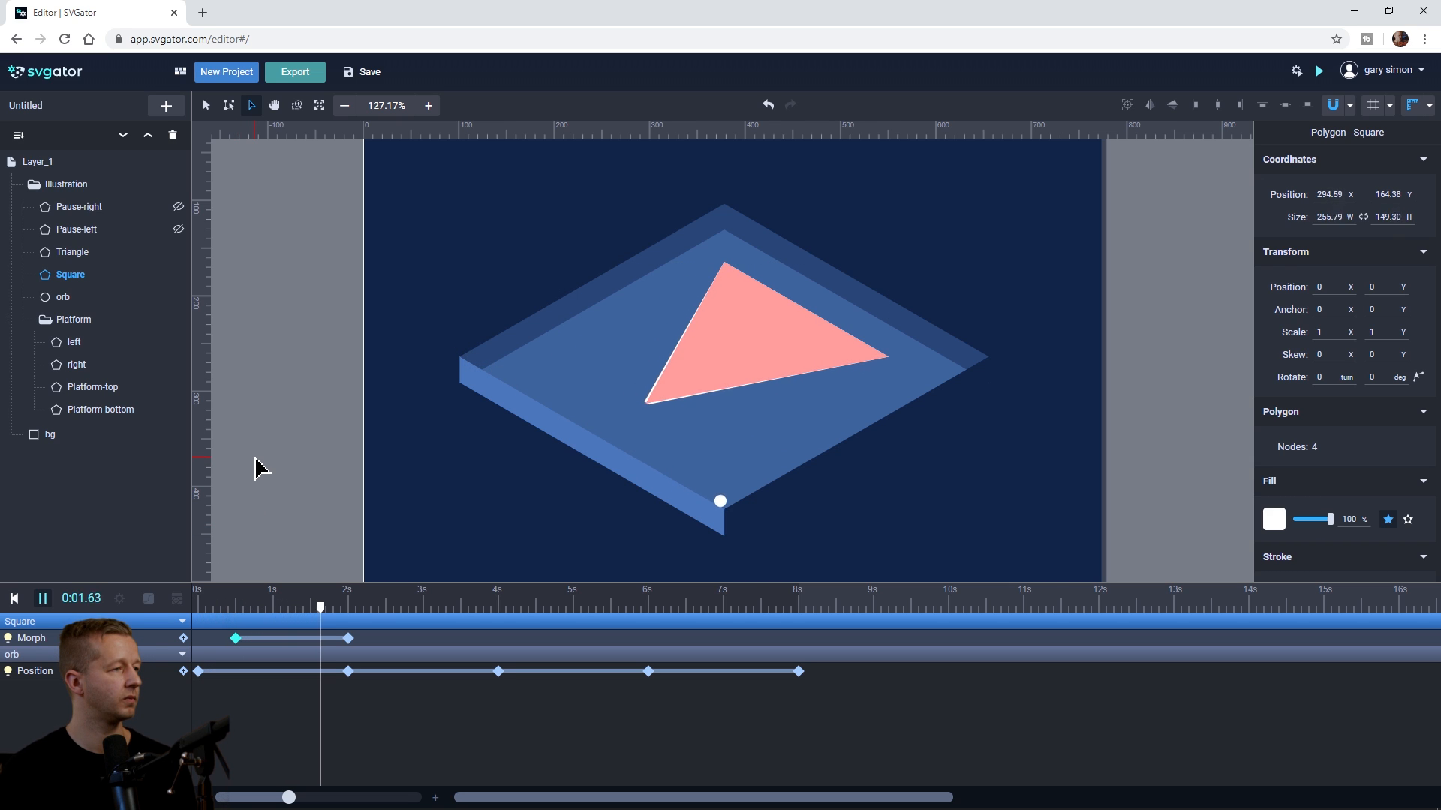
Step: Add a Morph keyframe to the Square at 2.5 seconds to hold the triangle shape
{"action": "left_click", "coordinate": [348, 521]}
{"action": "mouse_move", "coordinate": [432, 610]}
{"action": "left_mouse_down"}
{"action": "mouse_move", "coordinate": [412, 609]}
{"action": "mouse_move", "coordinate": [460, 610]}
{"action": "left_mouse_up"}
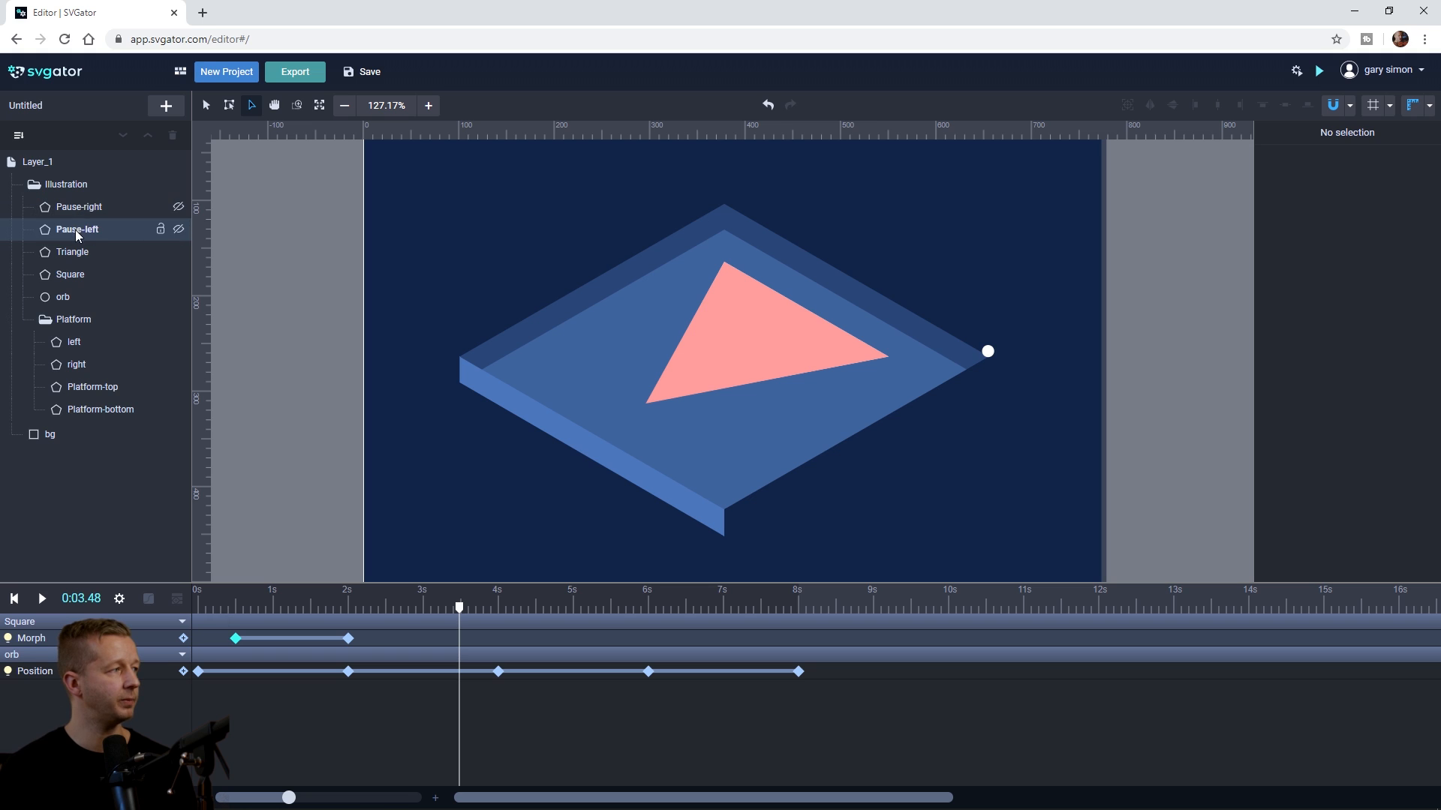
{"action": "left_click_drag", "start_coordinate": [463, 617], "coordinate": [392, 616]}
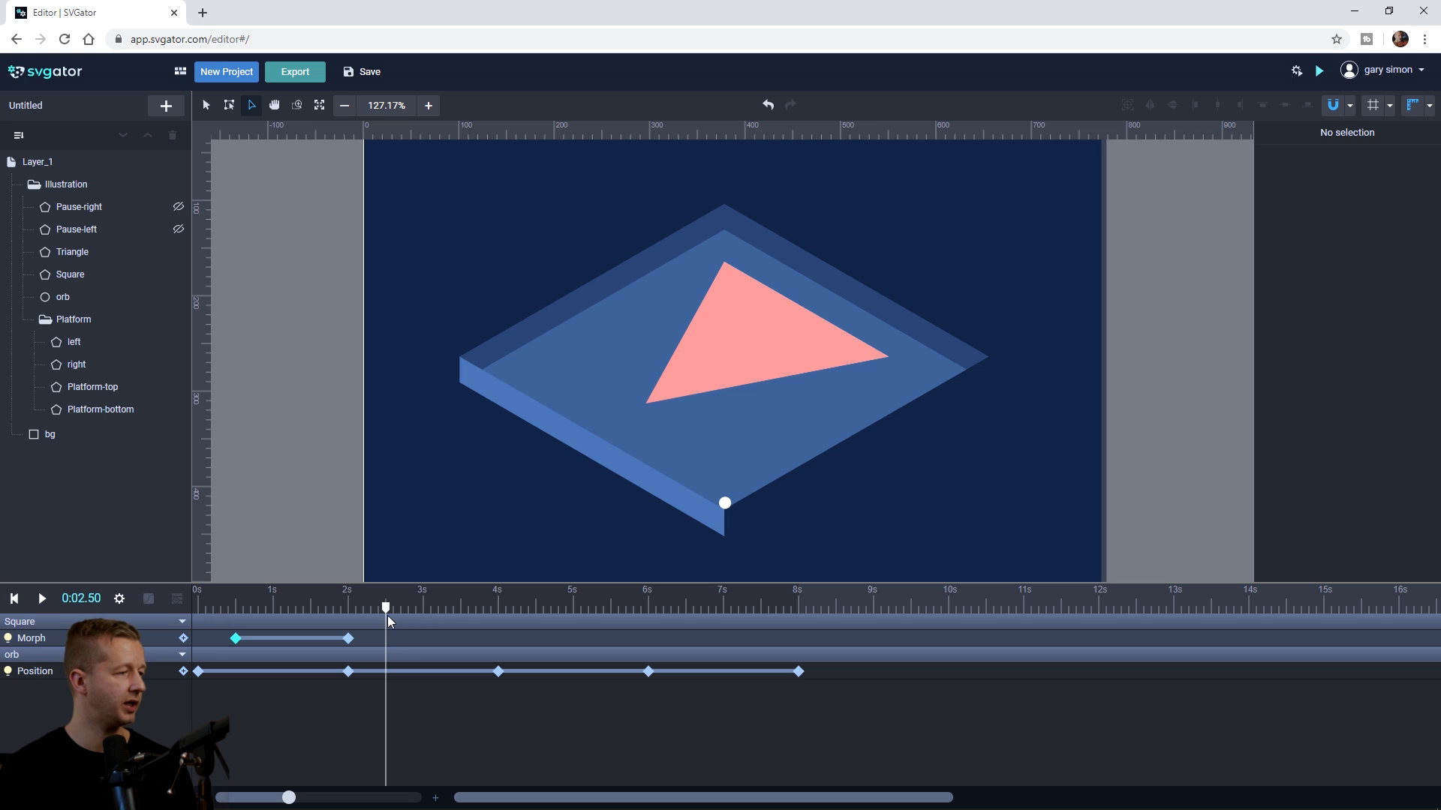
{"action": "left_click", "coordinate": [183, 639]}
Step: With the playhead at 4 seconds, show the Pause-right and Pause-left layers and hide the Triangle layer
{"action": "left_click_drag", "start_coordinate": [384, 610], "coordinate": [505, 610]}
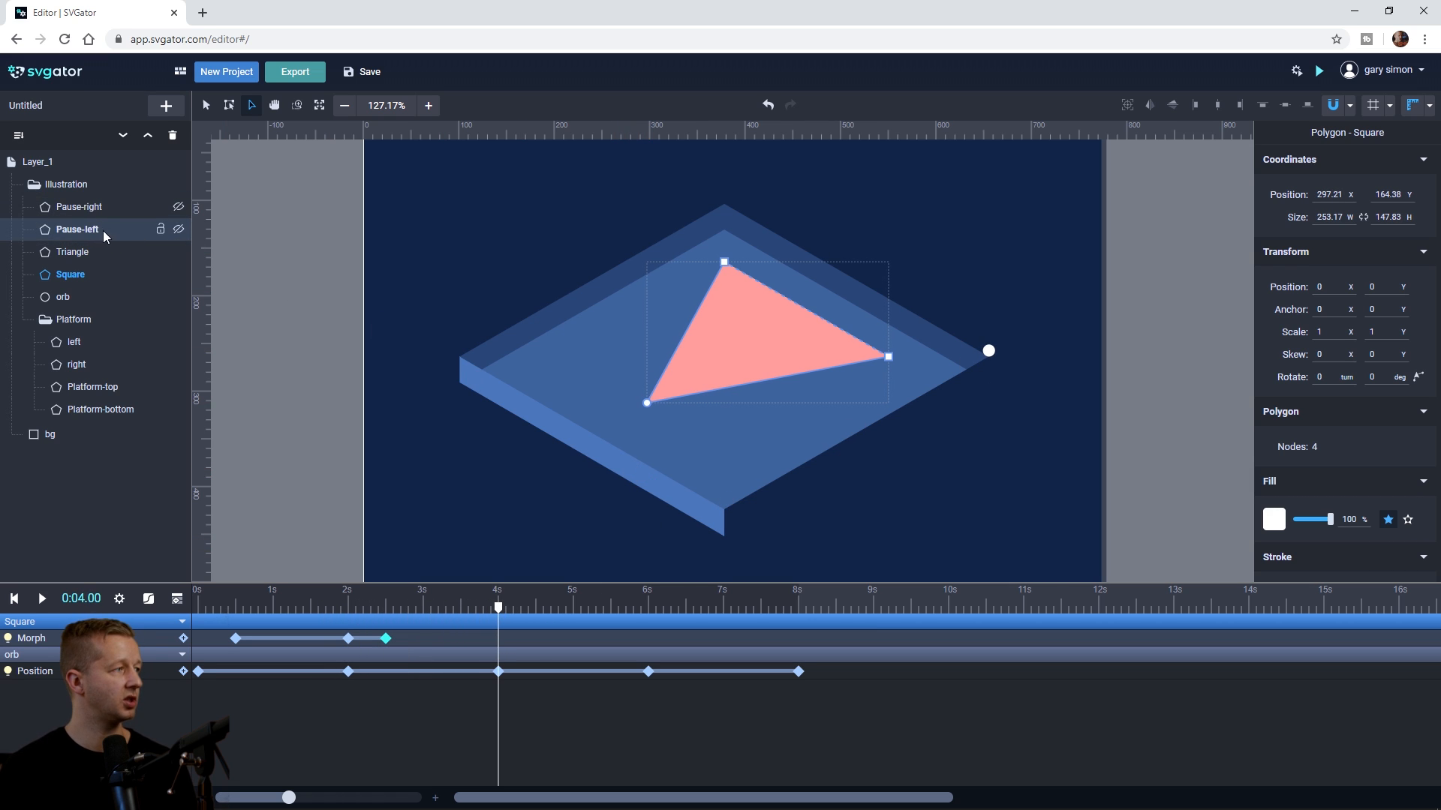
{"action": "left_click", "coordinate": [179, 230]}
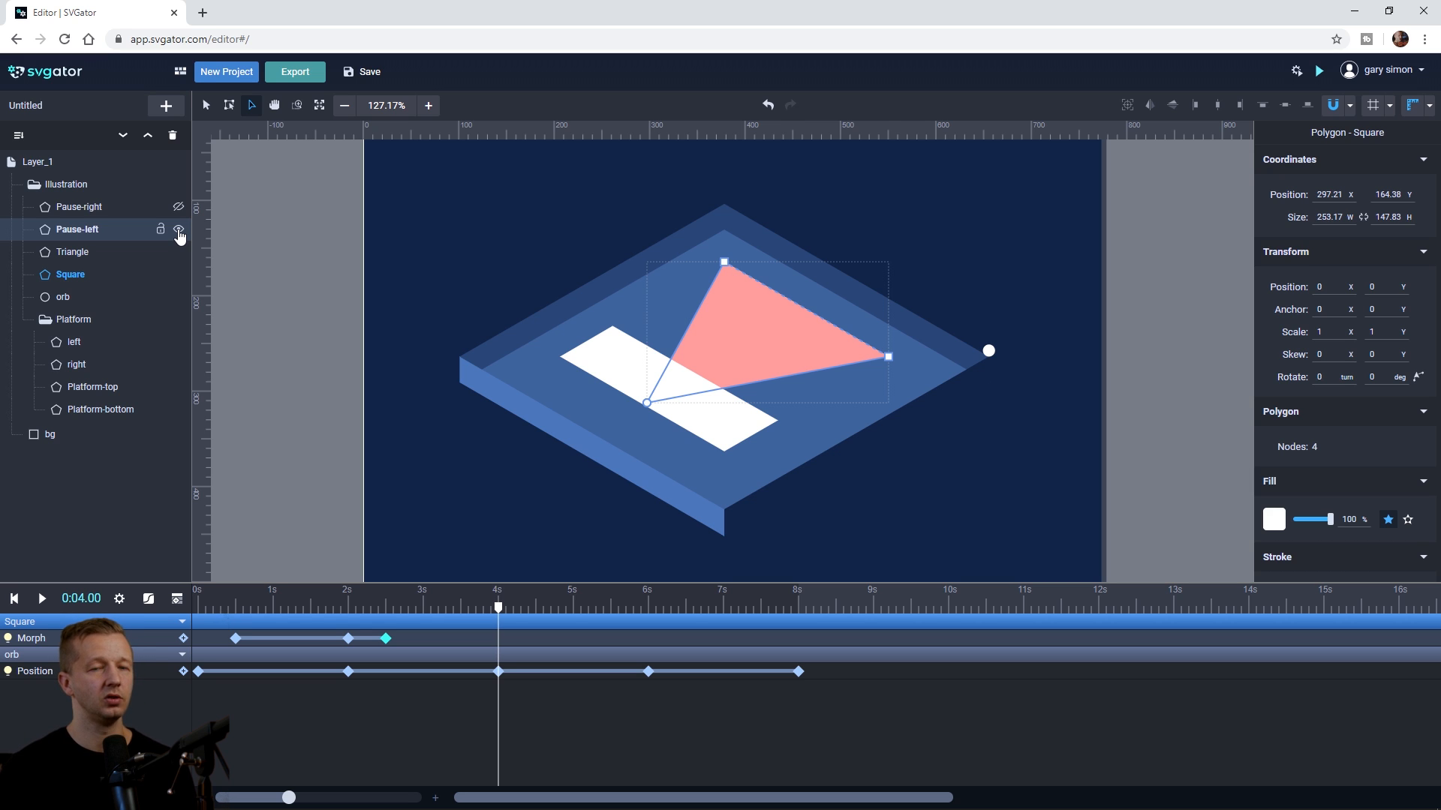
{"action": "left_click", "coordinate": [179, 208]}
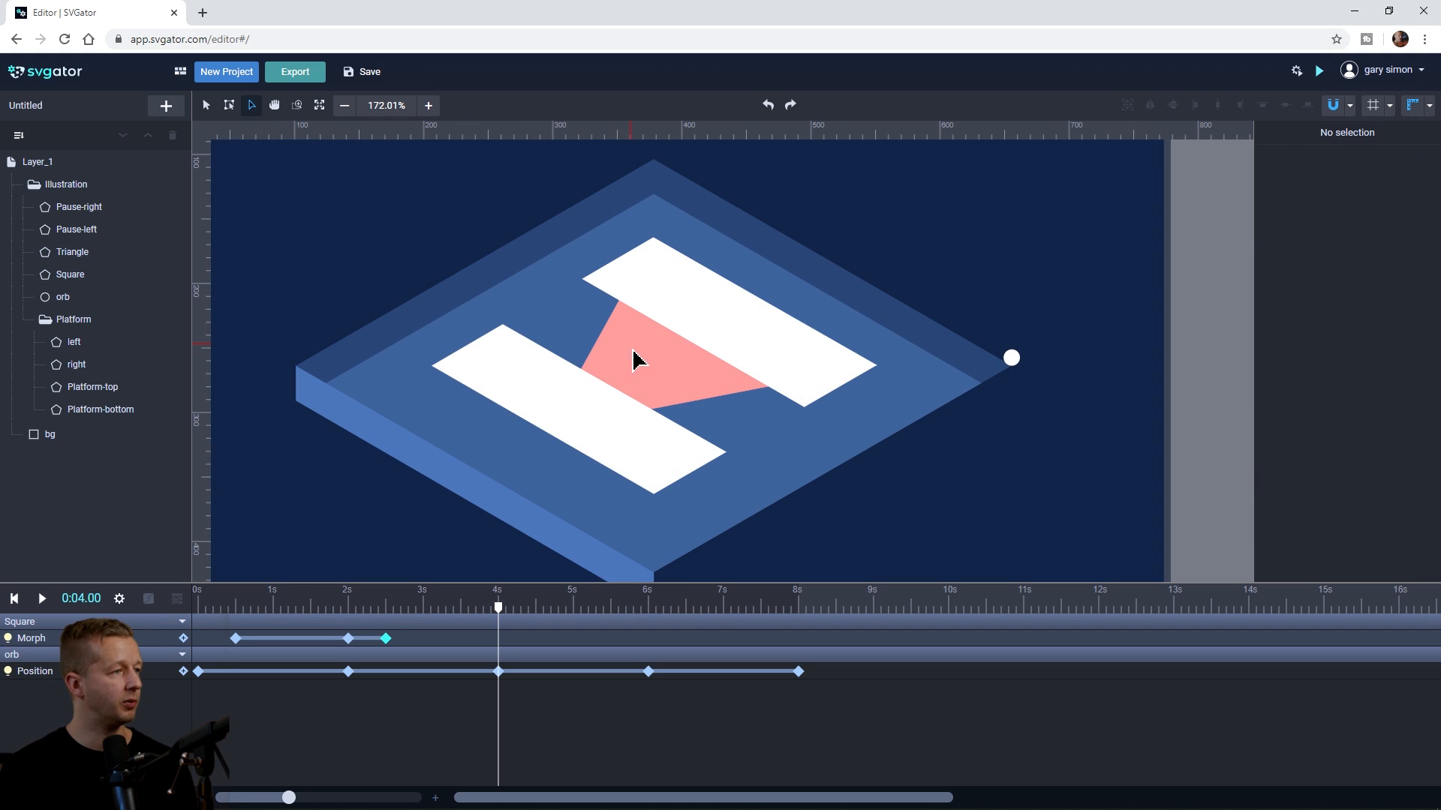
{"action": "left_click", "coordinate": [673, 375]}
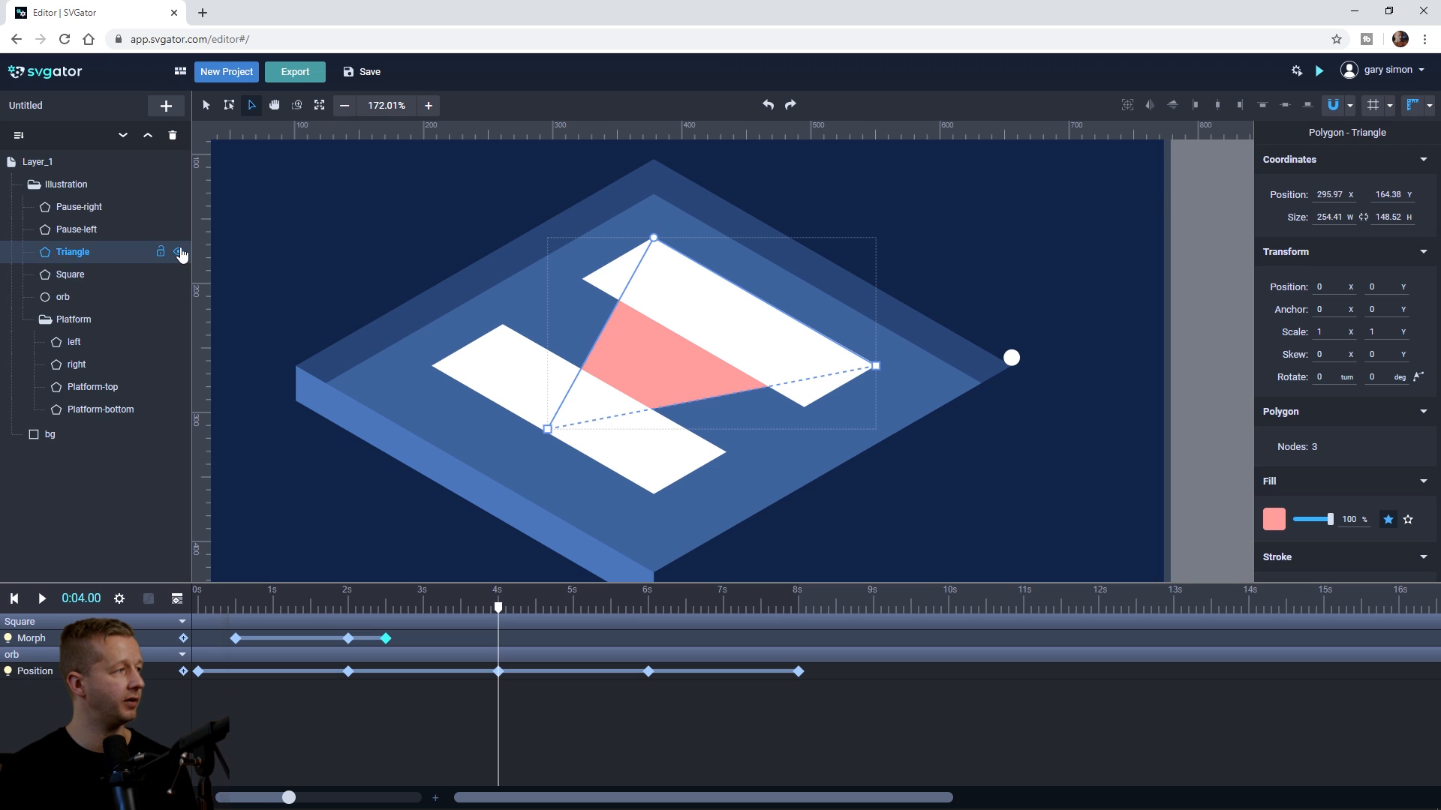
{"action": "left_click", "coordinate": [178, 253]}
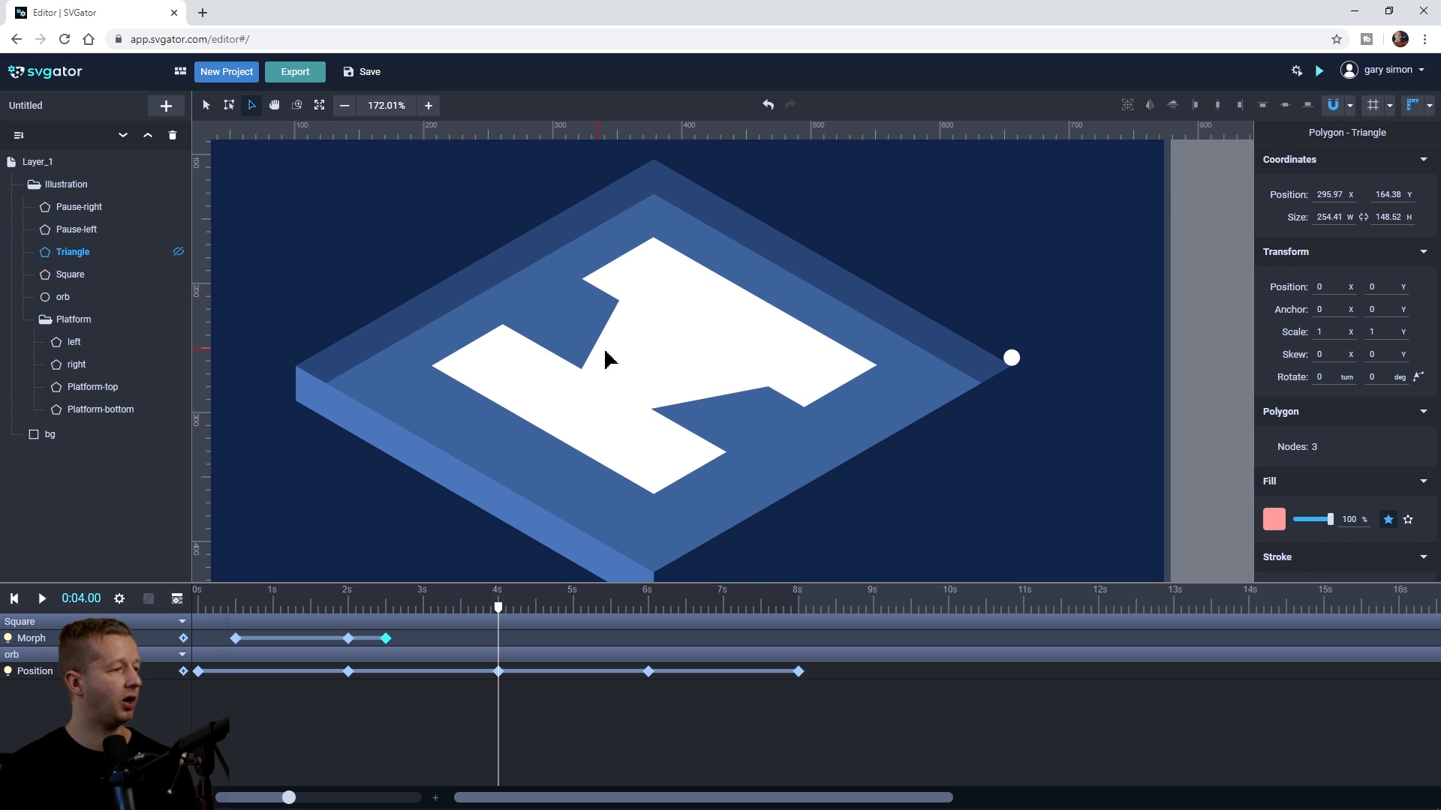
Step: Morph the Square at 4 seconds into the right pause bar by moving its nodes onto the corners of Pause-right
{"action": "left_click", "coordinate": [639, 342]}
{"action": "left_click_drag", "start_coordinate": [550, 430], "coordinate": [804, 411]}
{"action": "left_click_drag", "start_coordinate": [550, 429], "coordinate": [583, 280]}
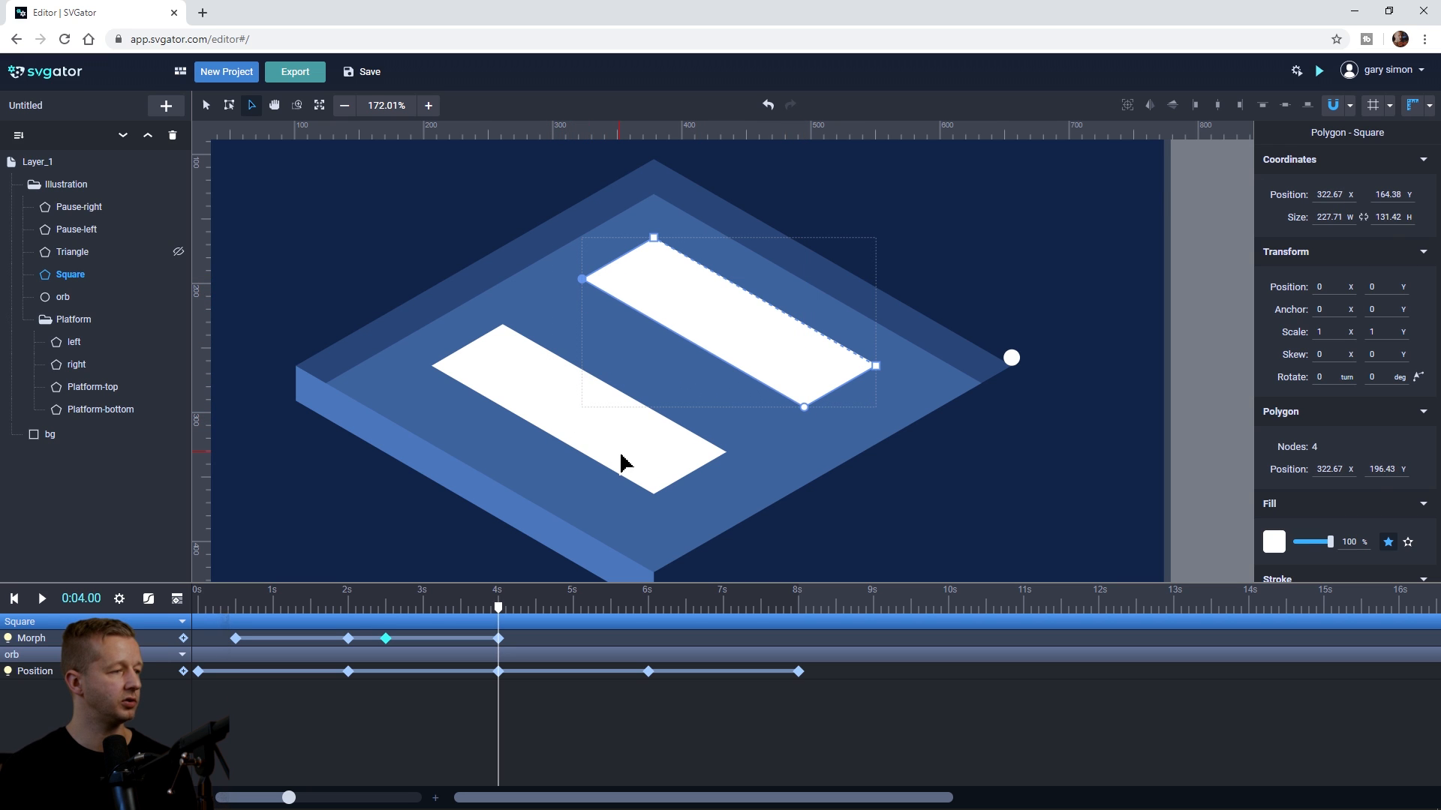
{"action": "mouse_move", "coordinate": [500, 610]}
{"action": "left_mouse_down"}
{"action": "mouse_move", "coordinate": [398, 609]}
{"action": "mouse_move", "coordinate": [501, 609]}
{"action": "left_mouse_up"}
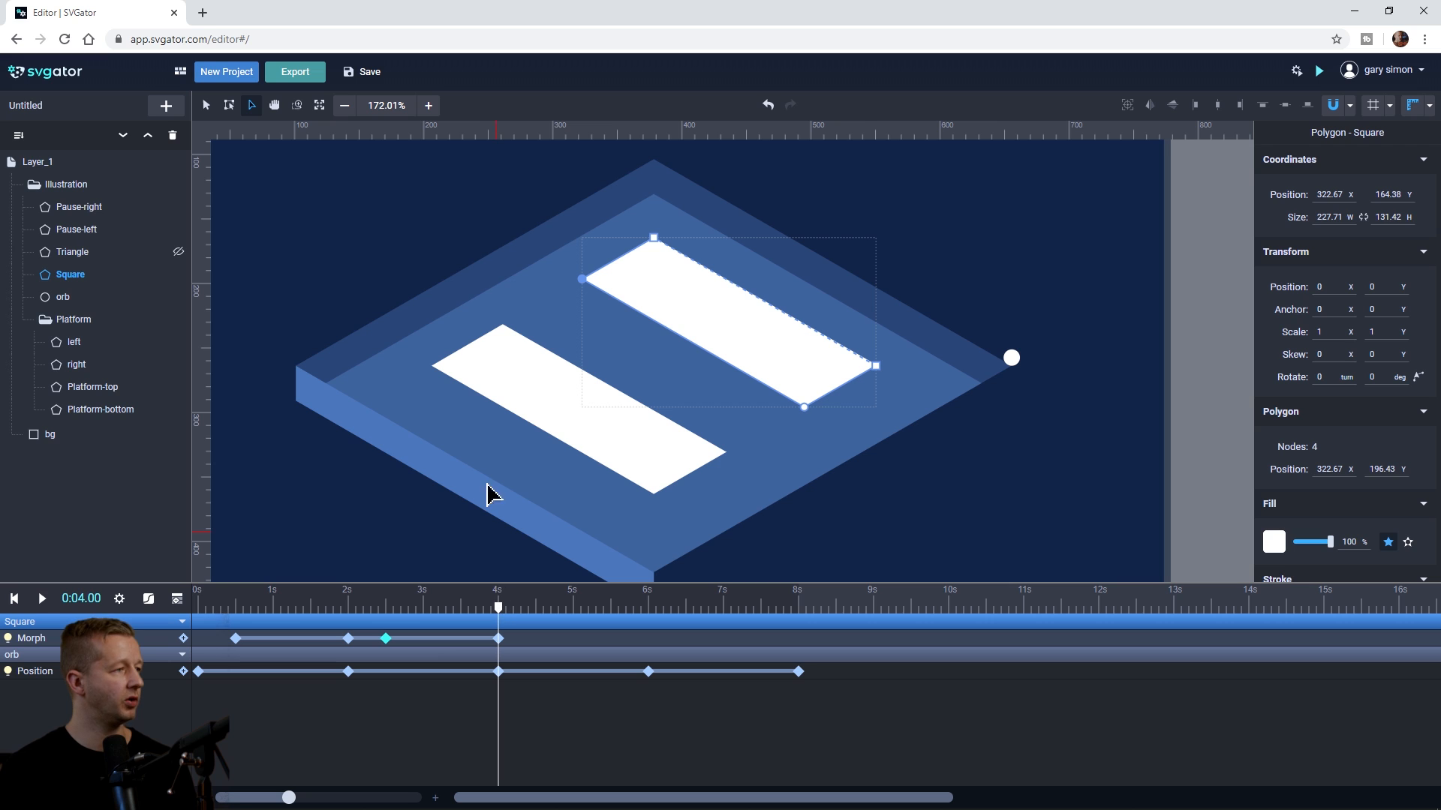
Step: Add a Morph animator to Pause-left and move its keyframe to 2.5 seconds
{"action": "left_click", "coordinate": [79, 229]}
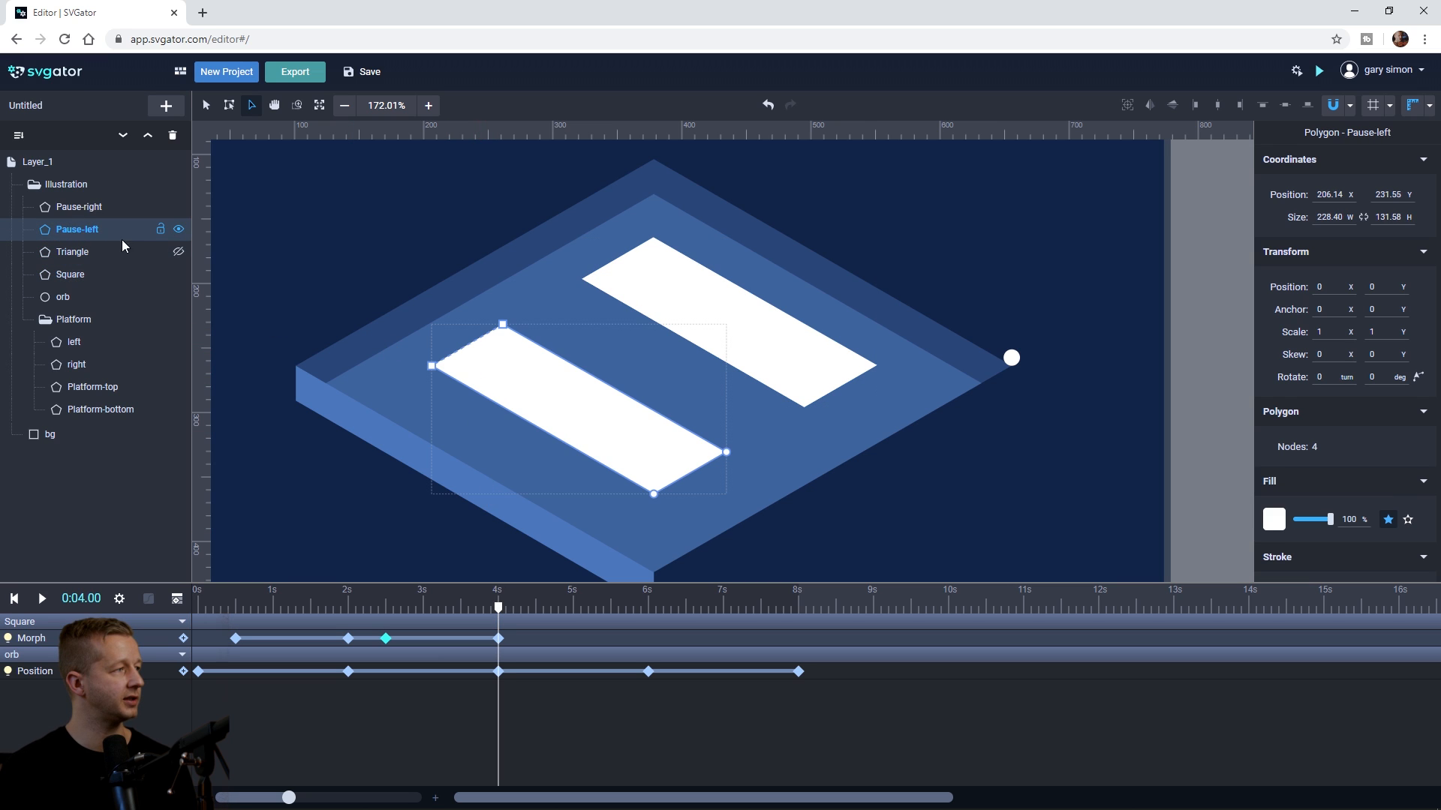
{"action": "left_click", "coordinate": [497, 385]}
{"action": "left_click", "coordinate": [79, 229]}
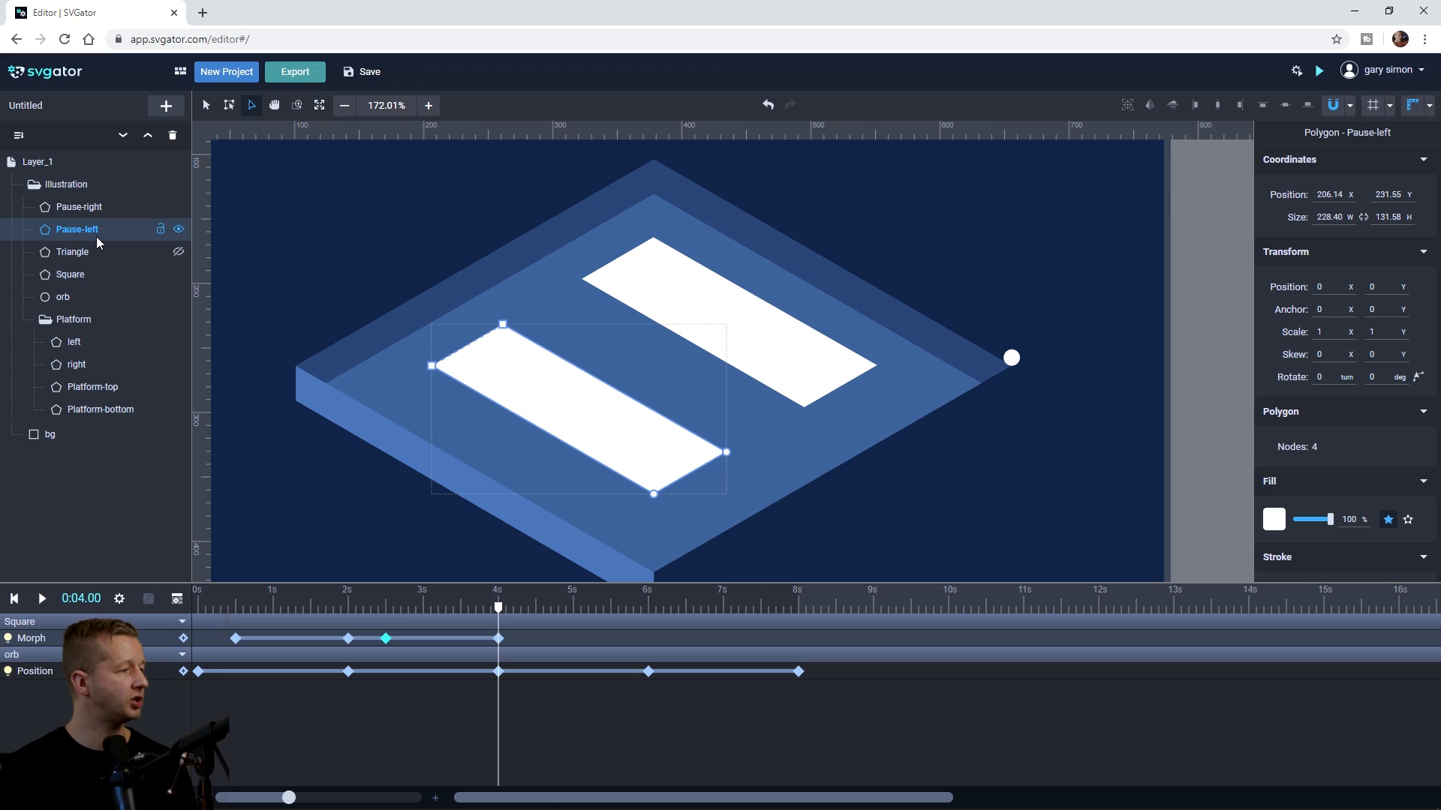
{"action": "left_click", "coordinate": [177, 601]}
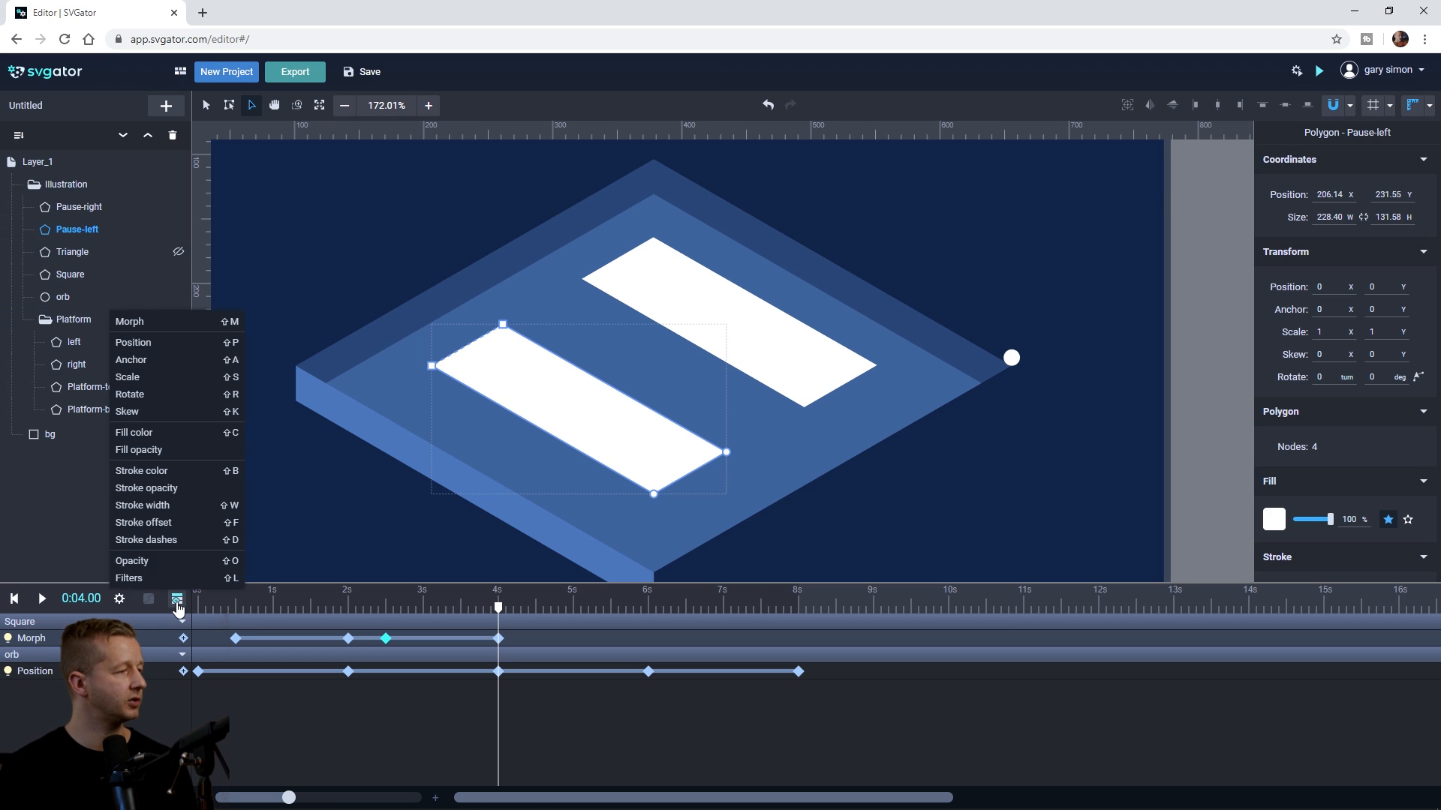
{"action": "left_click", "coordinate": [137, 321]}
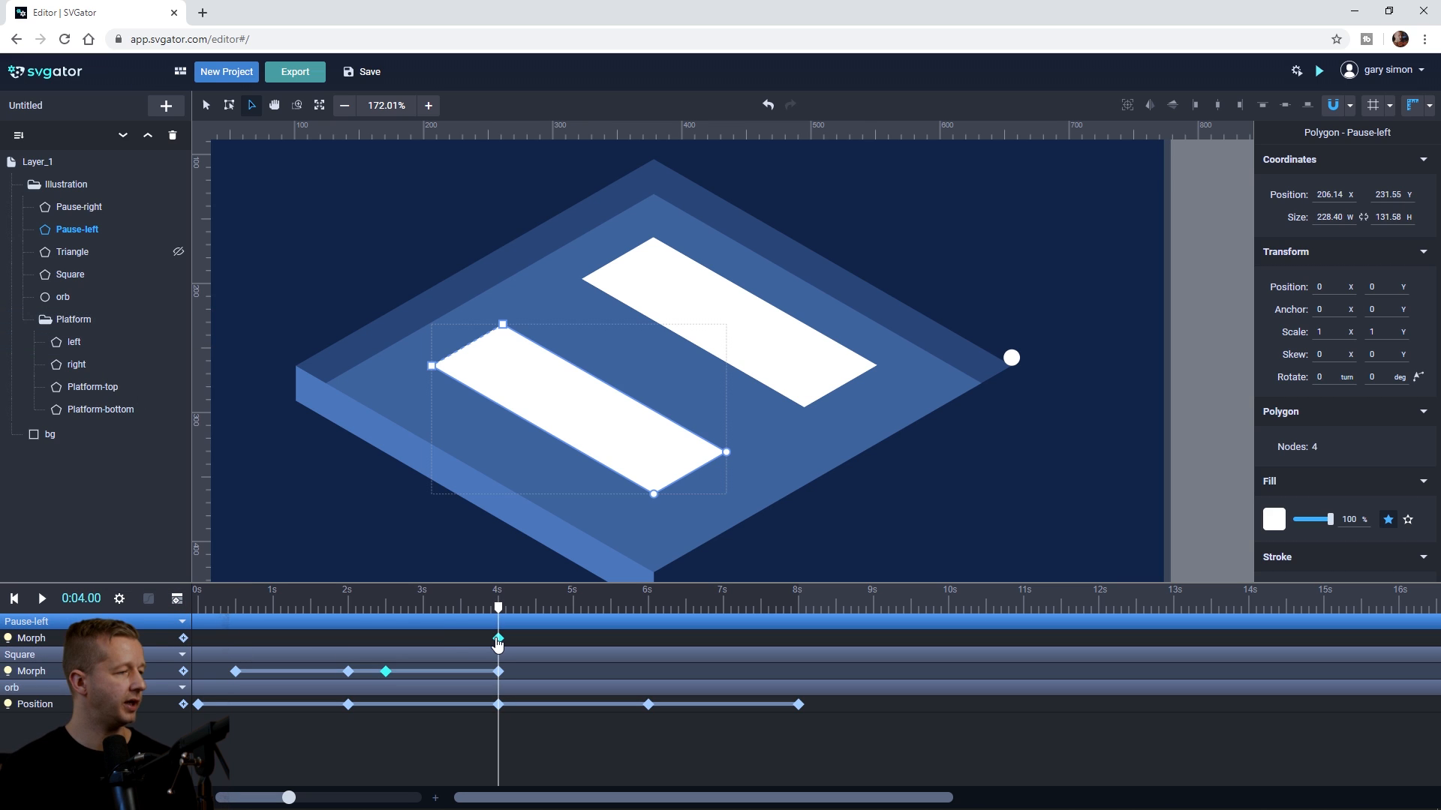
{"action": "left_click_drag", "start_coordinate": [499, 639], "coordinate": [345, 637]}
{"action": "left_click", "coordinate": [386, 606]}
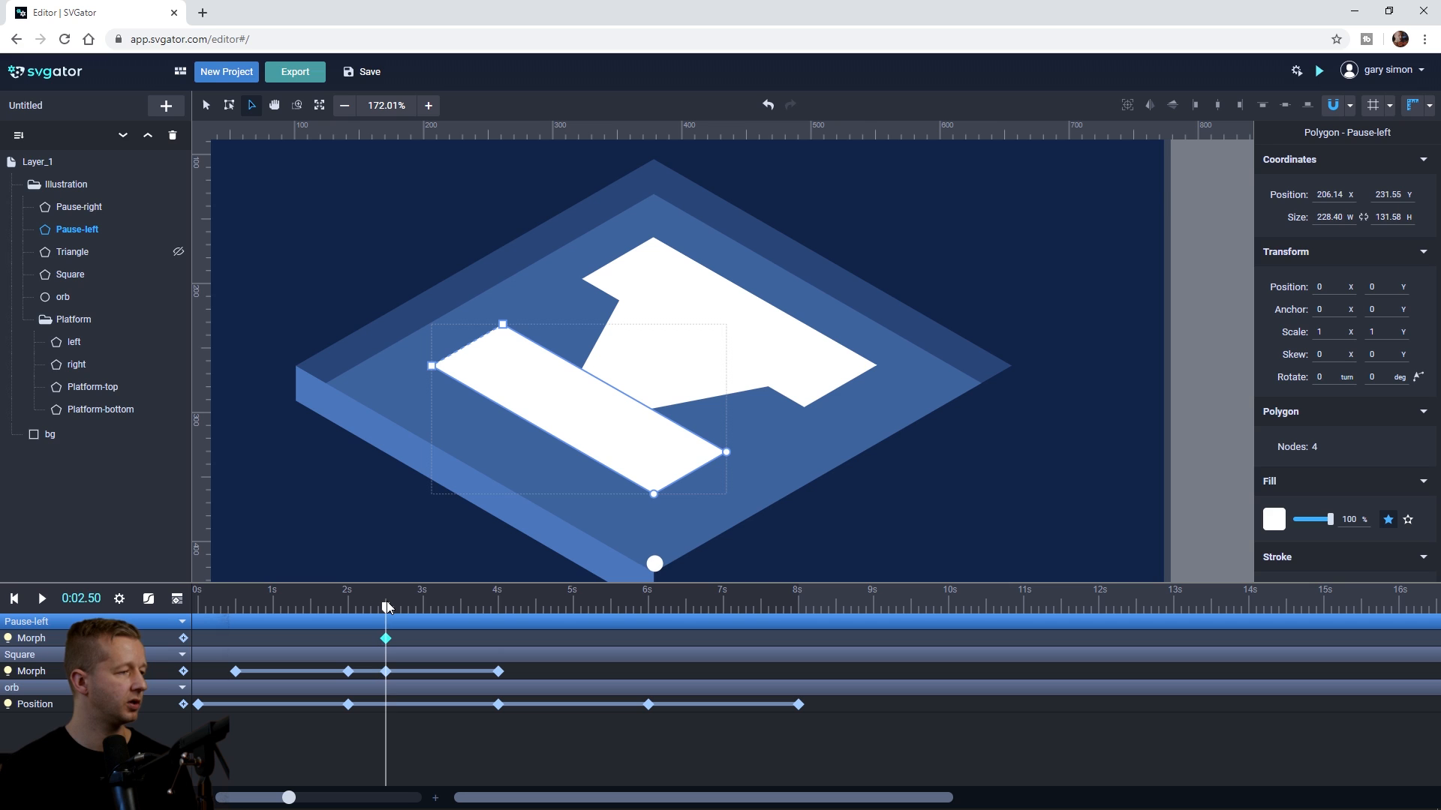
Step: Add a second Pause-left Morph keyframe at 4 seconds and return the playhead to 2.5 seconds
{"action": "left_click", "coordinate": [492, 608]}
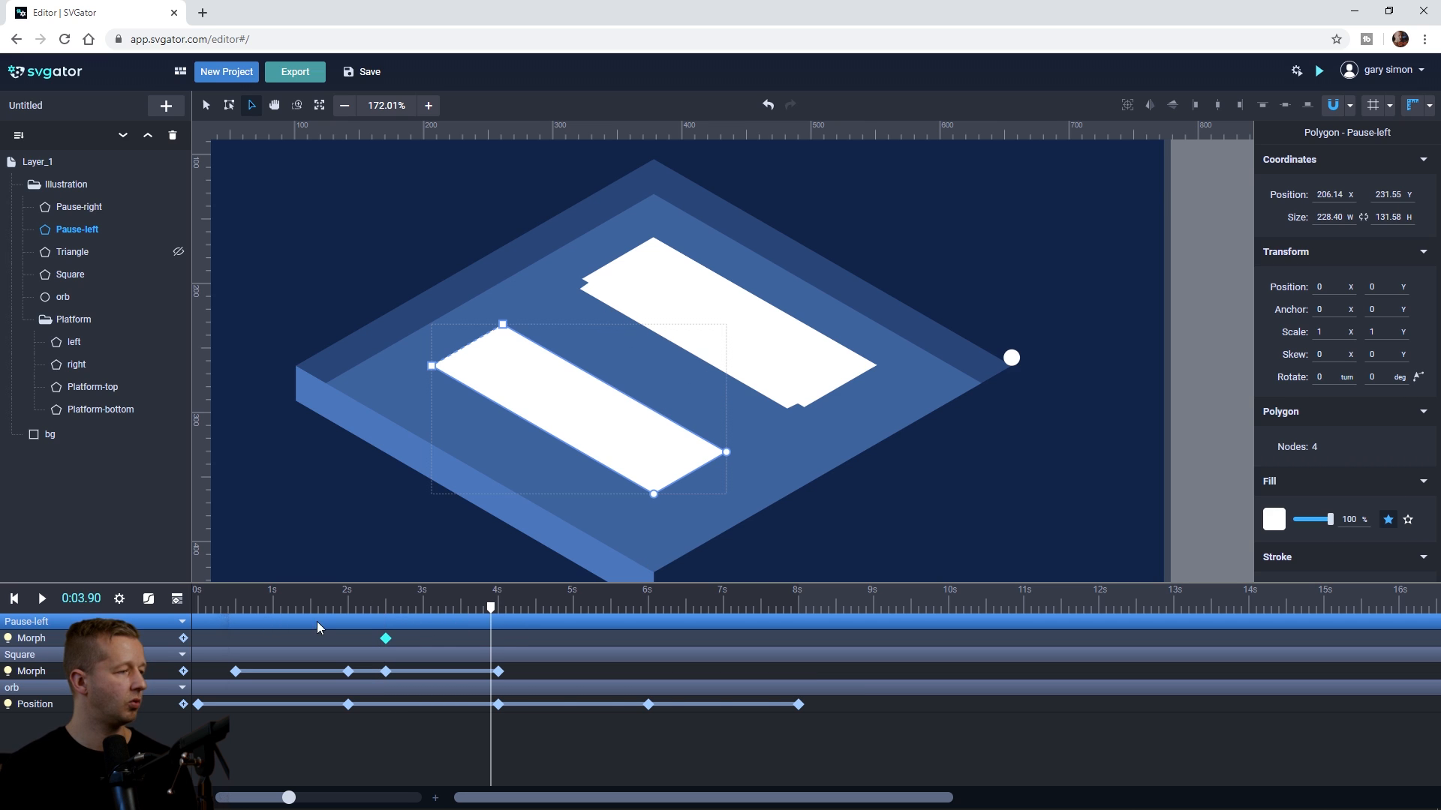
{"action": "left_click_drag", "start_coordinate": [496, 613], "coordinate": [391, 609]}
{"action": "left_click", "coordinate": [183, 639]}
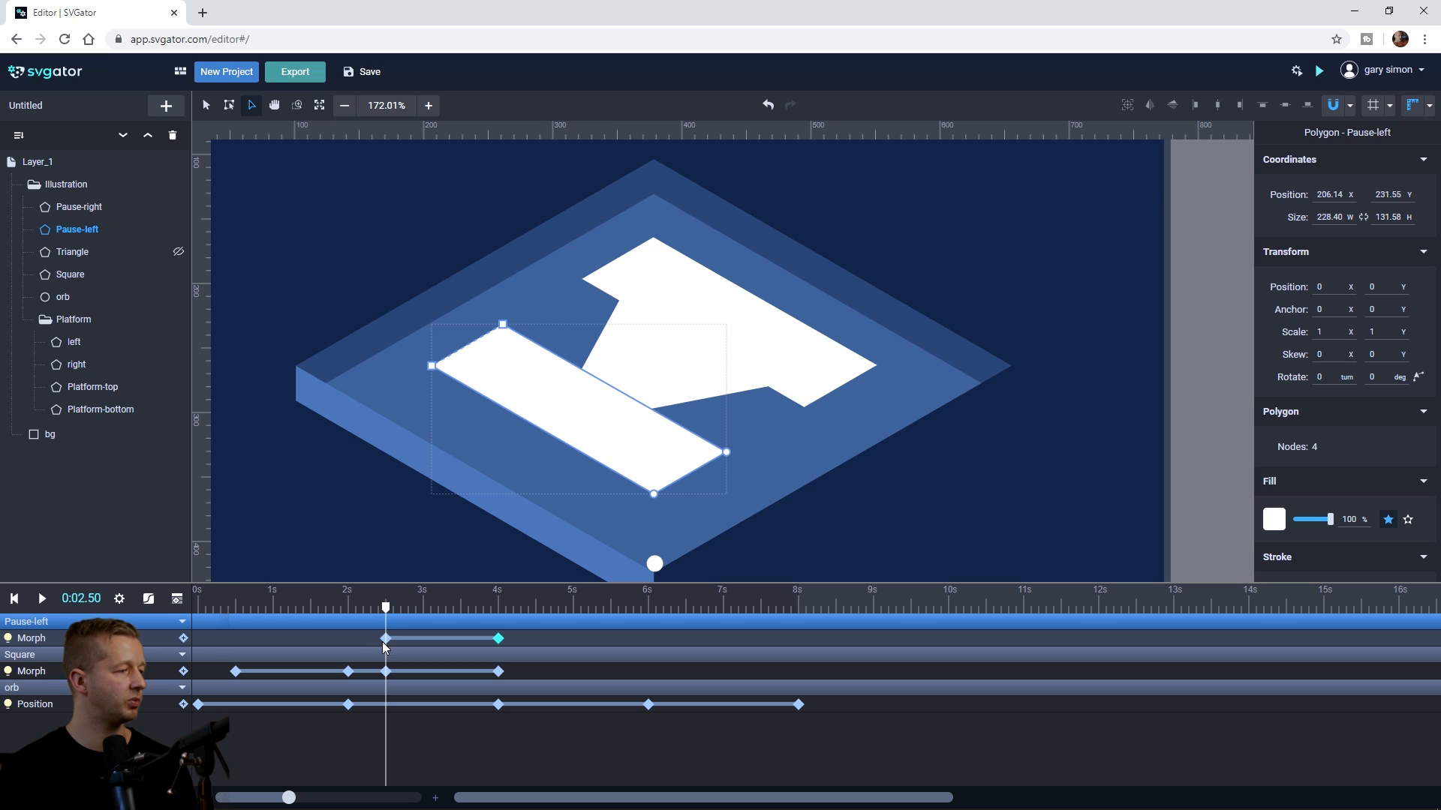
Step: Collapse Pause-left at 2.5 seconds into a thin line by moving its two inner nodes onto the outer edge's nodes
{"action": "left_click", "coordinate": [726, 453]}
{"action": "left_click", "coordinate": [503, 327]}
{"action": "left_click_drag", "start_coordinate": [506, 330], "coordinate": [436, 368]}
{"action": "left_click_drag", "start_coordinate": [726, 453], "coordinate": [655, 496]}
{"action": "left_click", "coordinate": [991, 547]}
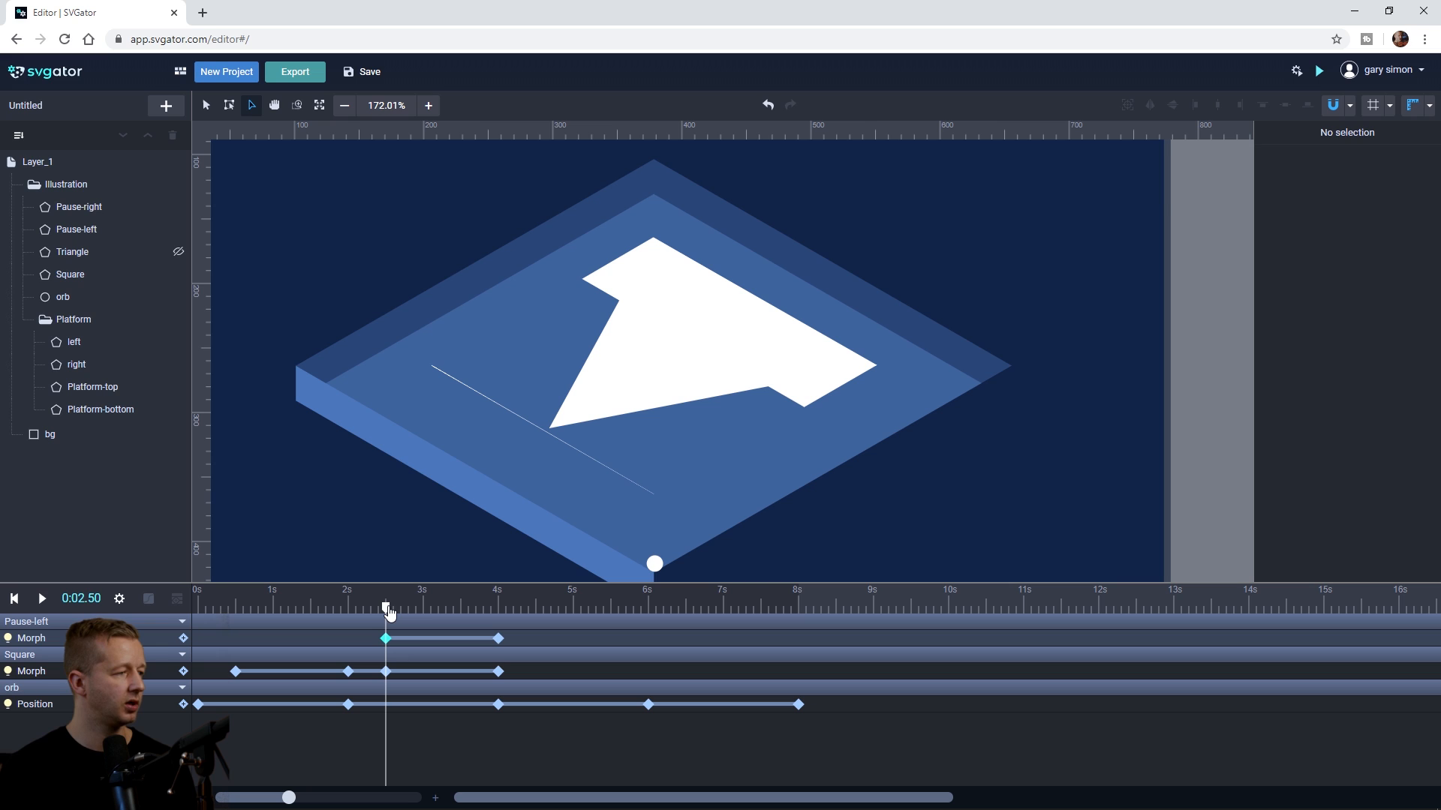
Step: Add an Opacity animator to Pause-left at 2.5 seconds and a second Opacity keyframe at 2.4 seconds
{"action": "left_click", "coordinate": [32, 638]}
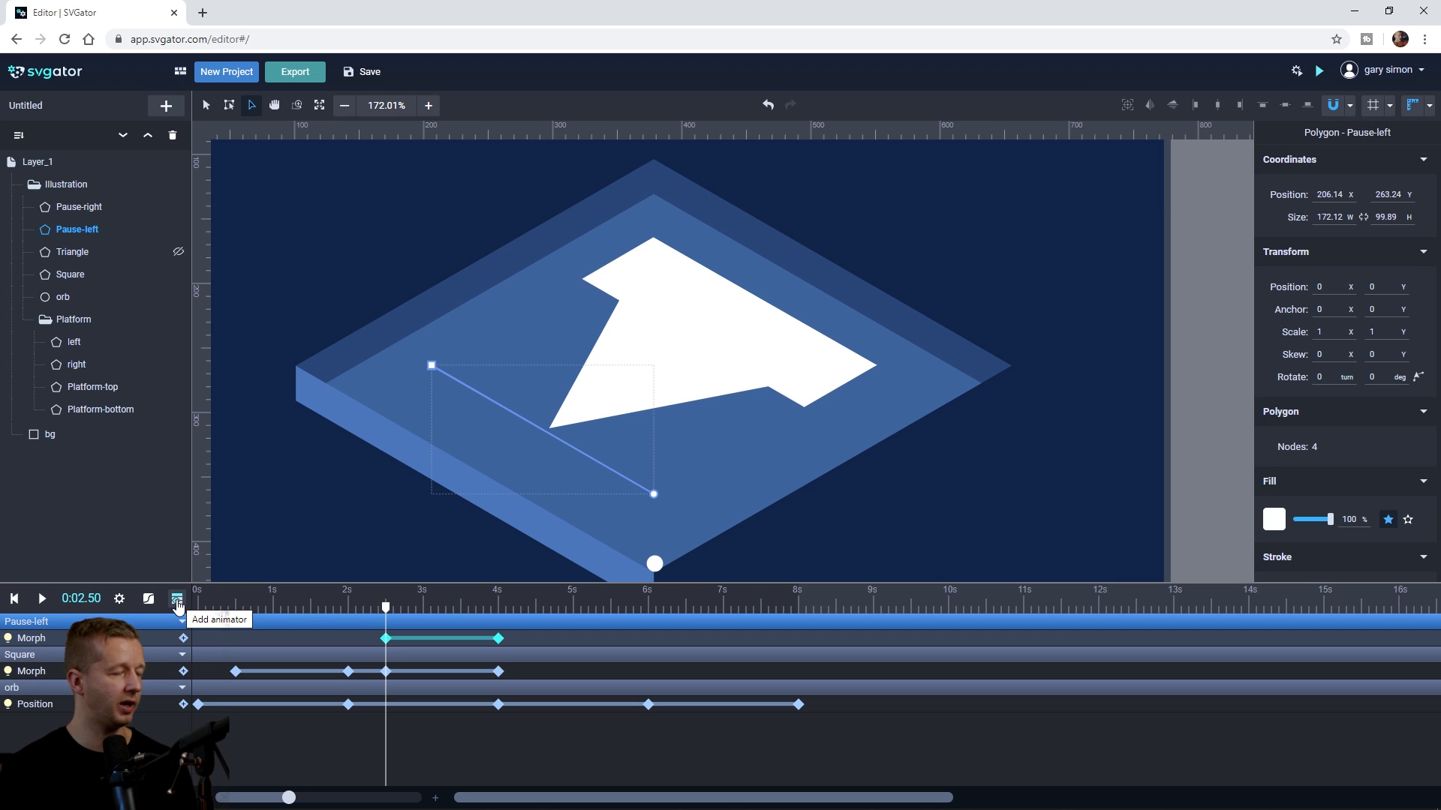
{"action": "left_click", "coordinate": [177, 600]}
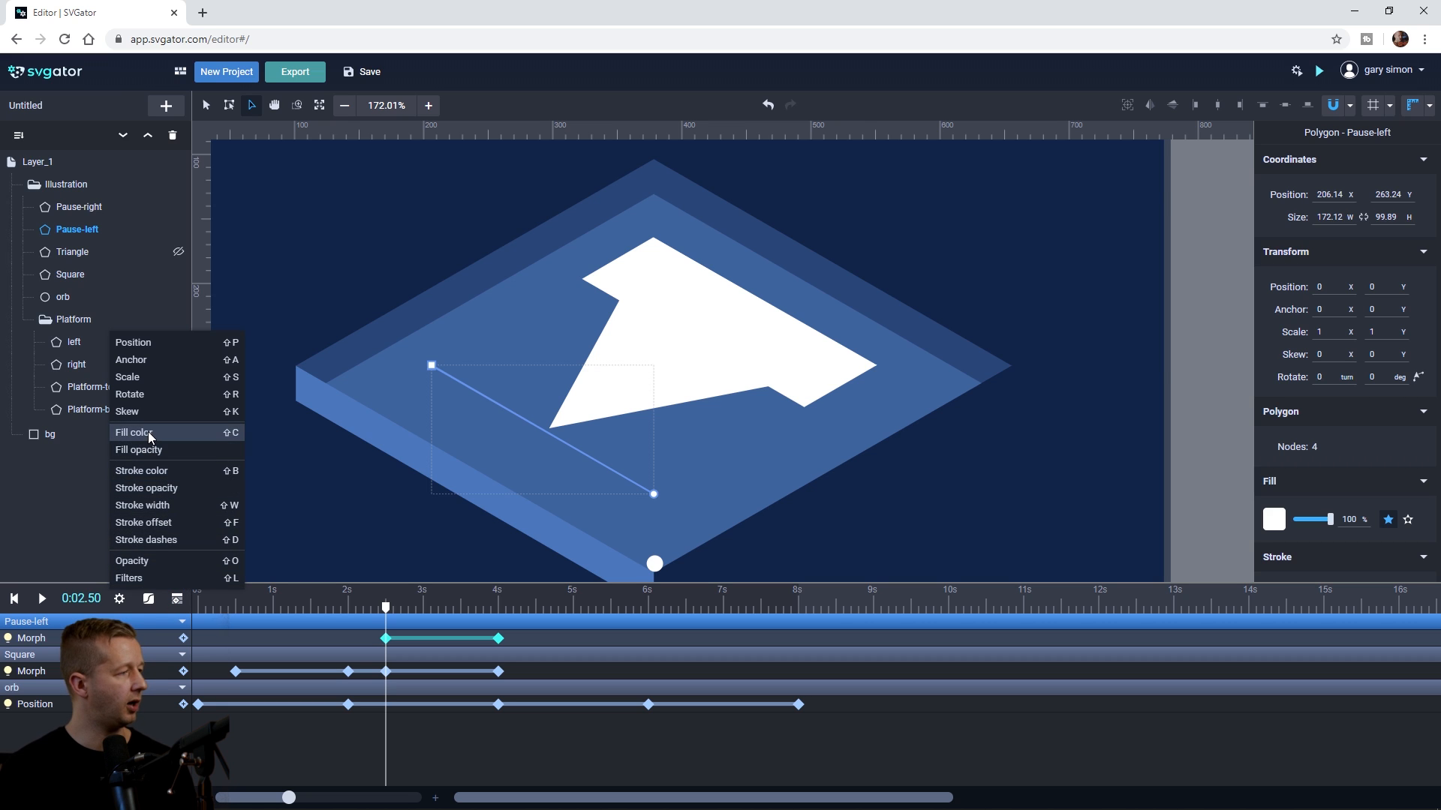
{"action": "left_click", "coordinate": [151, 558]}
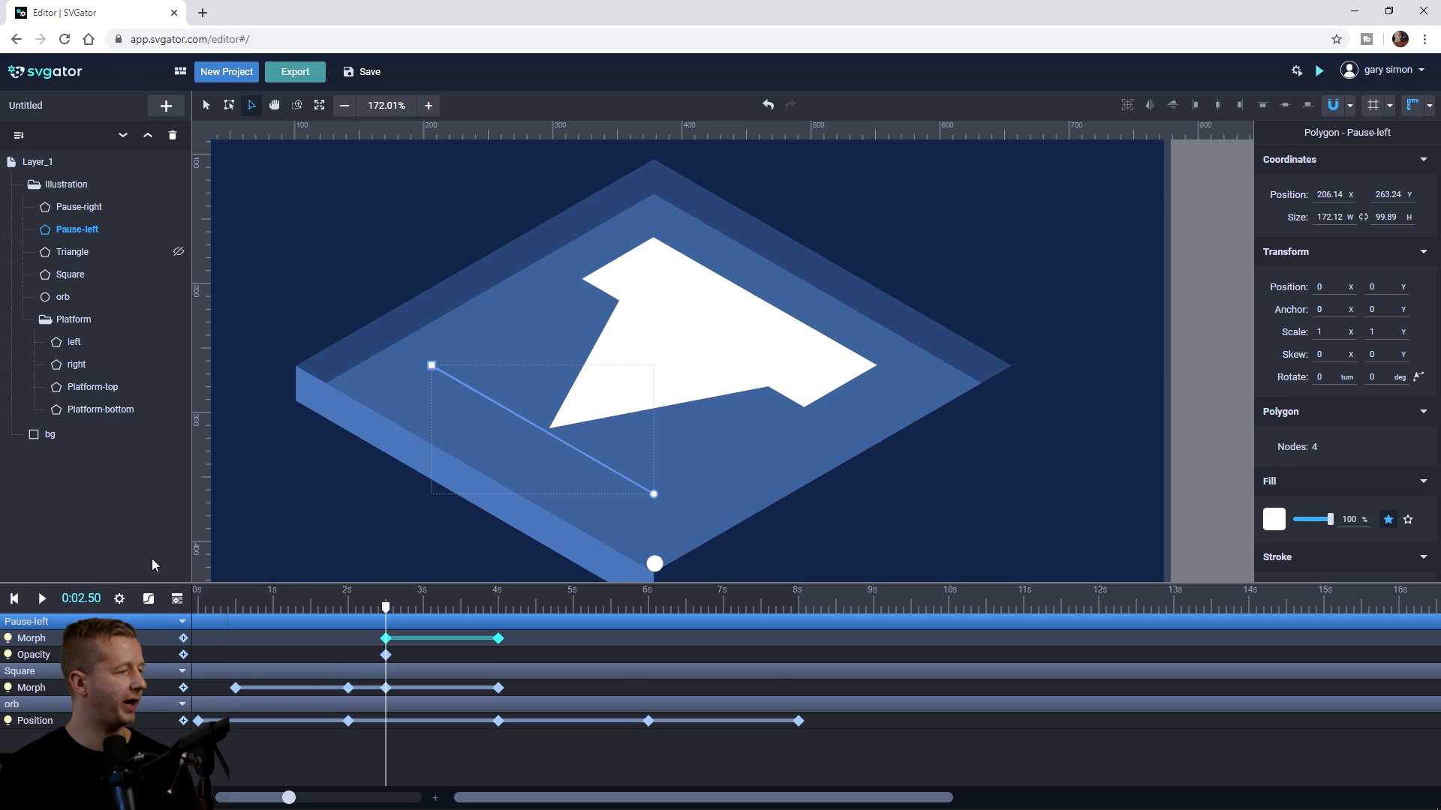
{"action": "left_click_drag", "start_coordinate": [385, 612], "coordinate": [381, 614]}
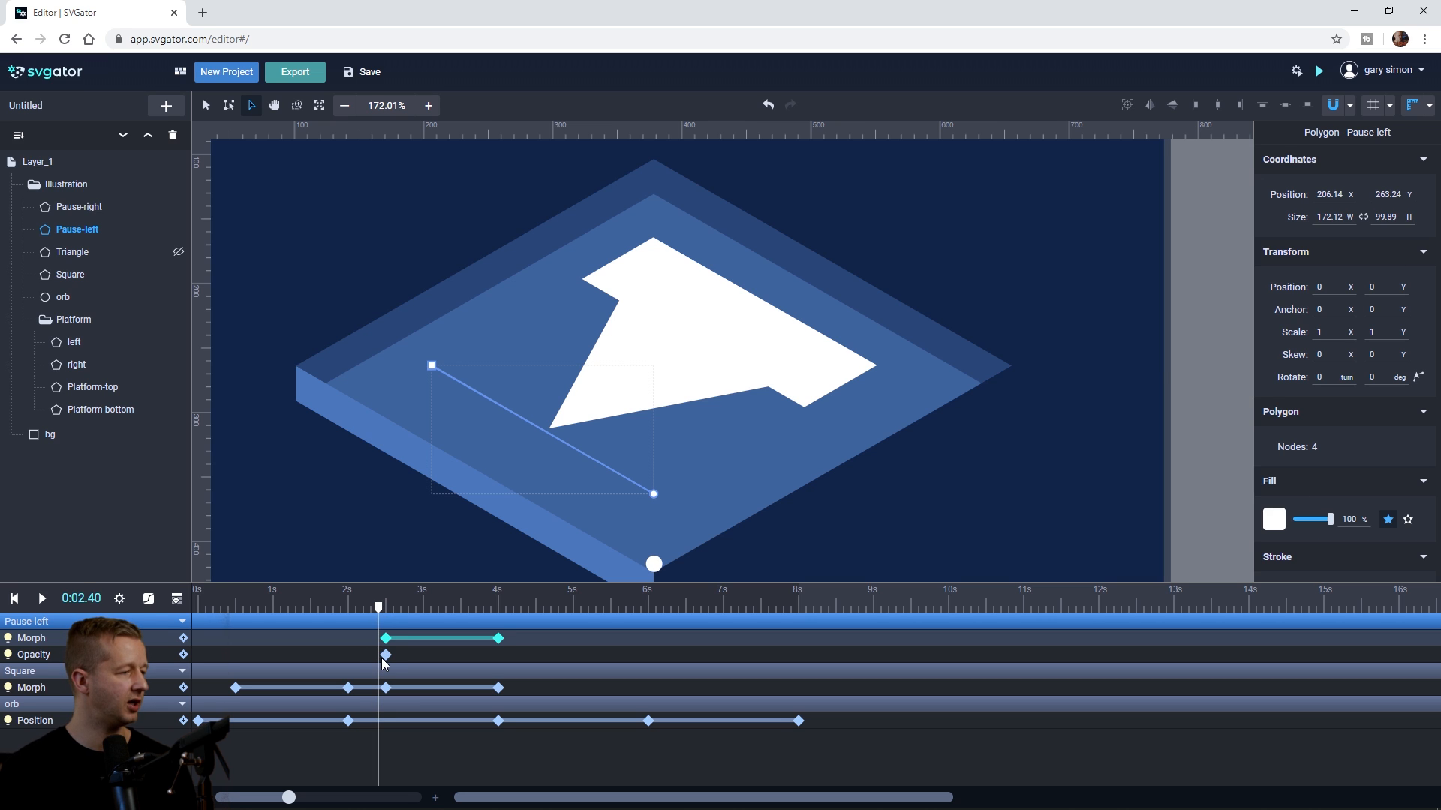
{"action": "left_click", "coordinate": [183, 655]}
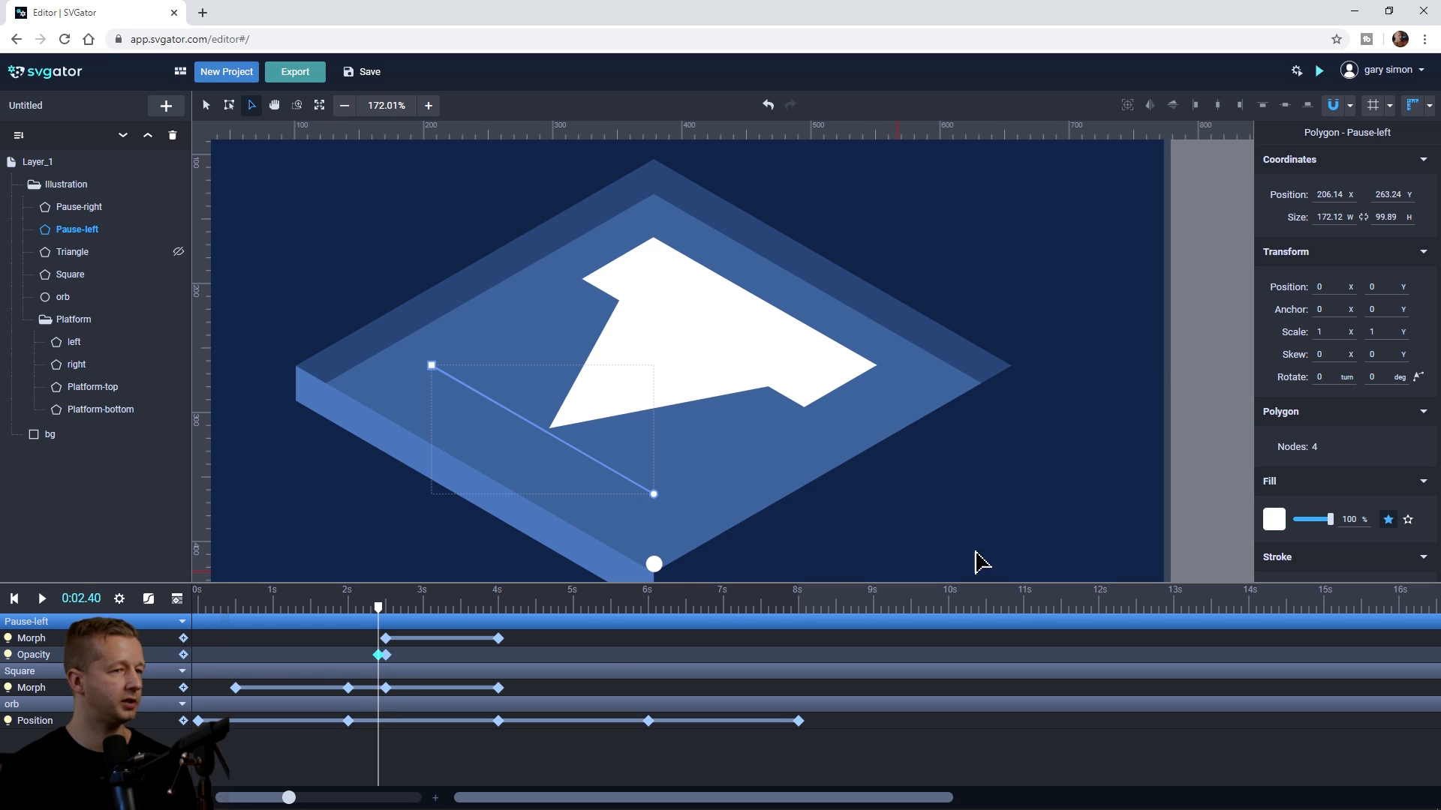
Step: Lower Pause-left's opacity at the 2.4-second keyframe until the line is fully transparent
{"action": "scroll", "coordinate": [1309, 499], "scroll_direction": "down", "scroll_amount": 5}
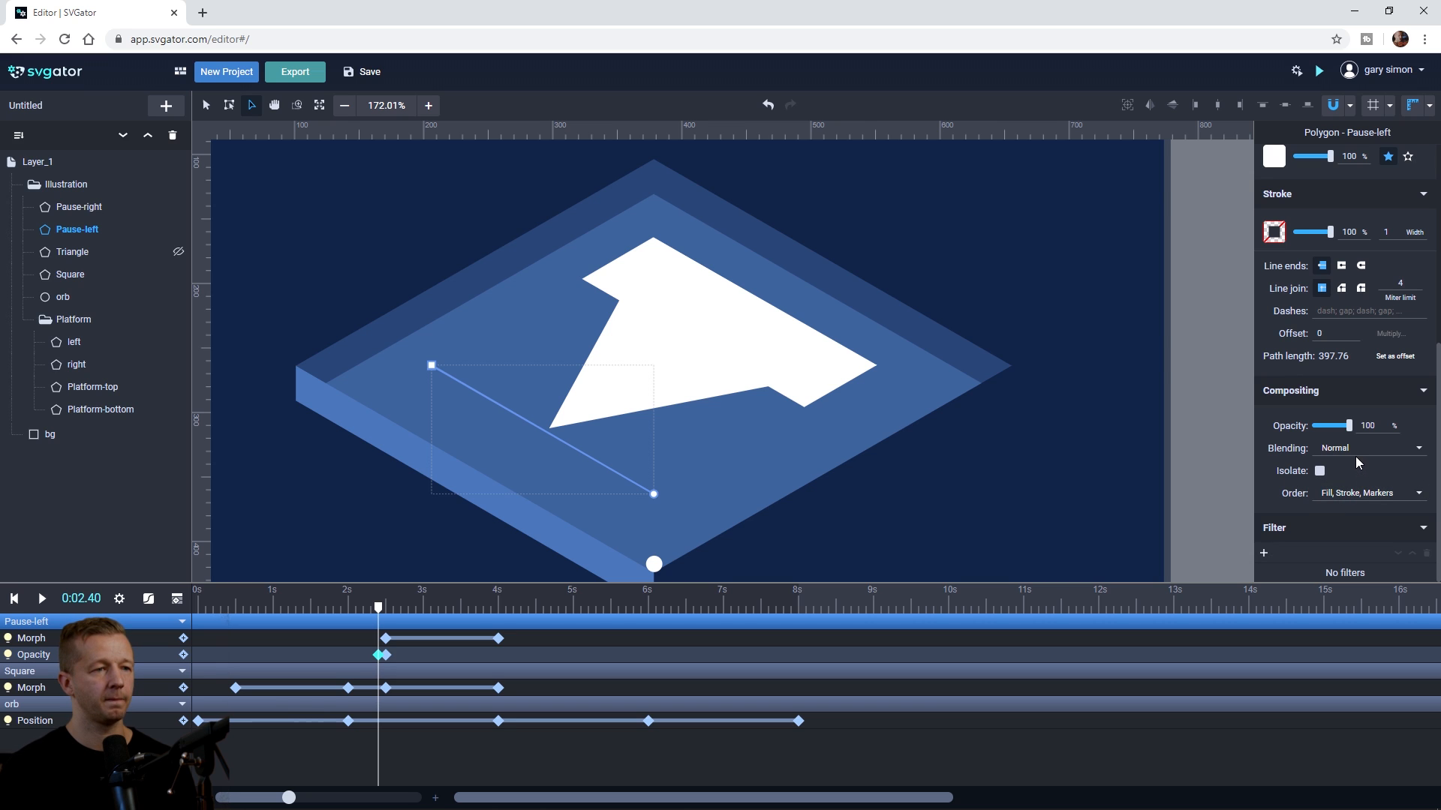
{"action": "left_click", "coordinate": [1370, 426]}
{"action": "type", "text": "64"}
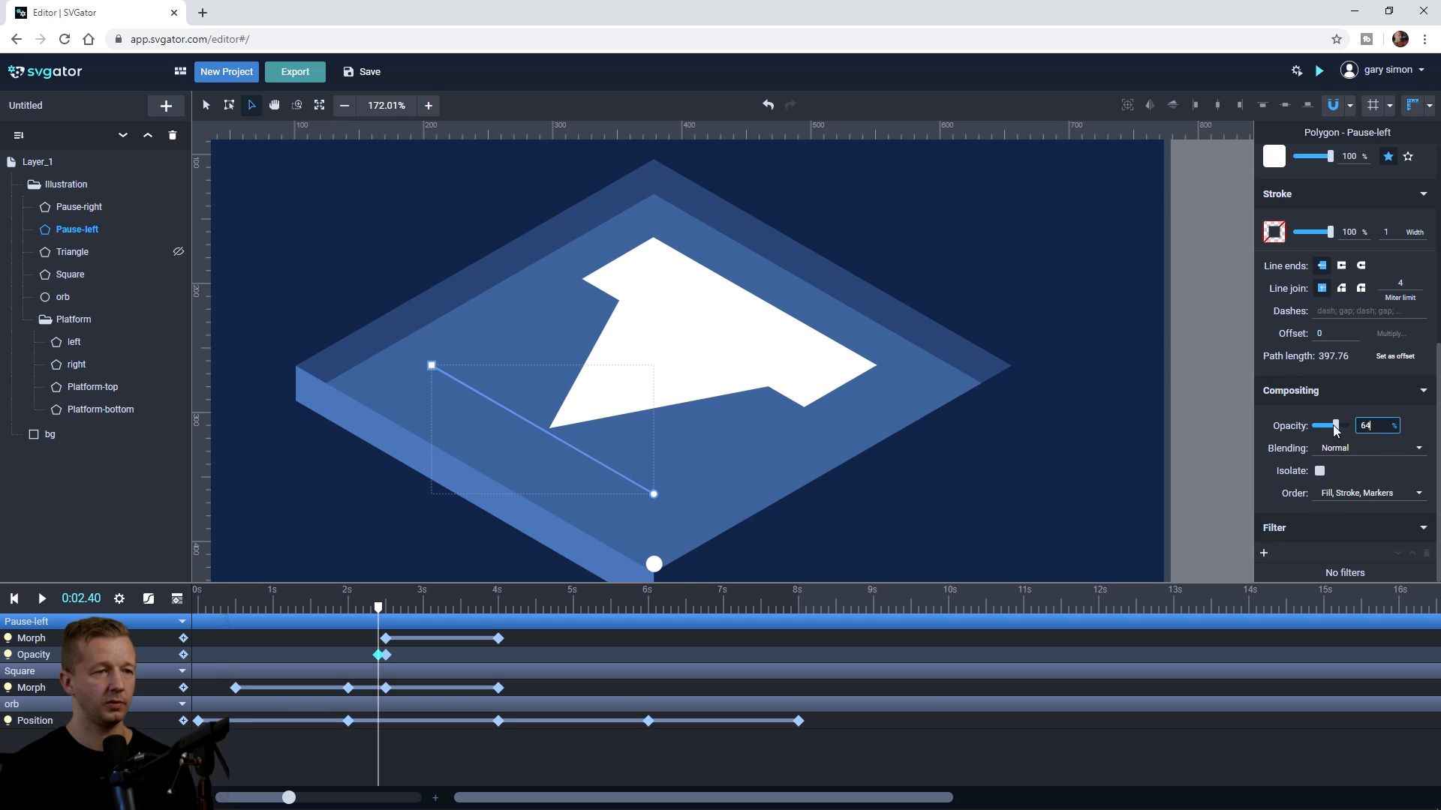
{"action": "left_click", "coordinate": [778, 553]}
Step: Hide the Pause-right layer and scrub between 2.2 and 2.5 seconds to check when the Pause-left line appears
{"action": "left_click_drag", "start_coordinate": [378, 606], "coordinate": [406, 637]}
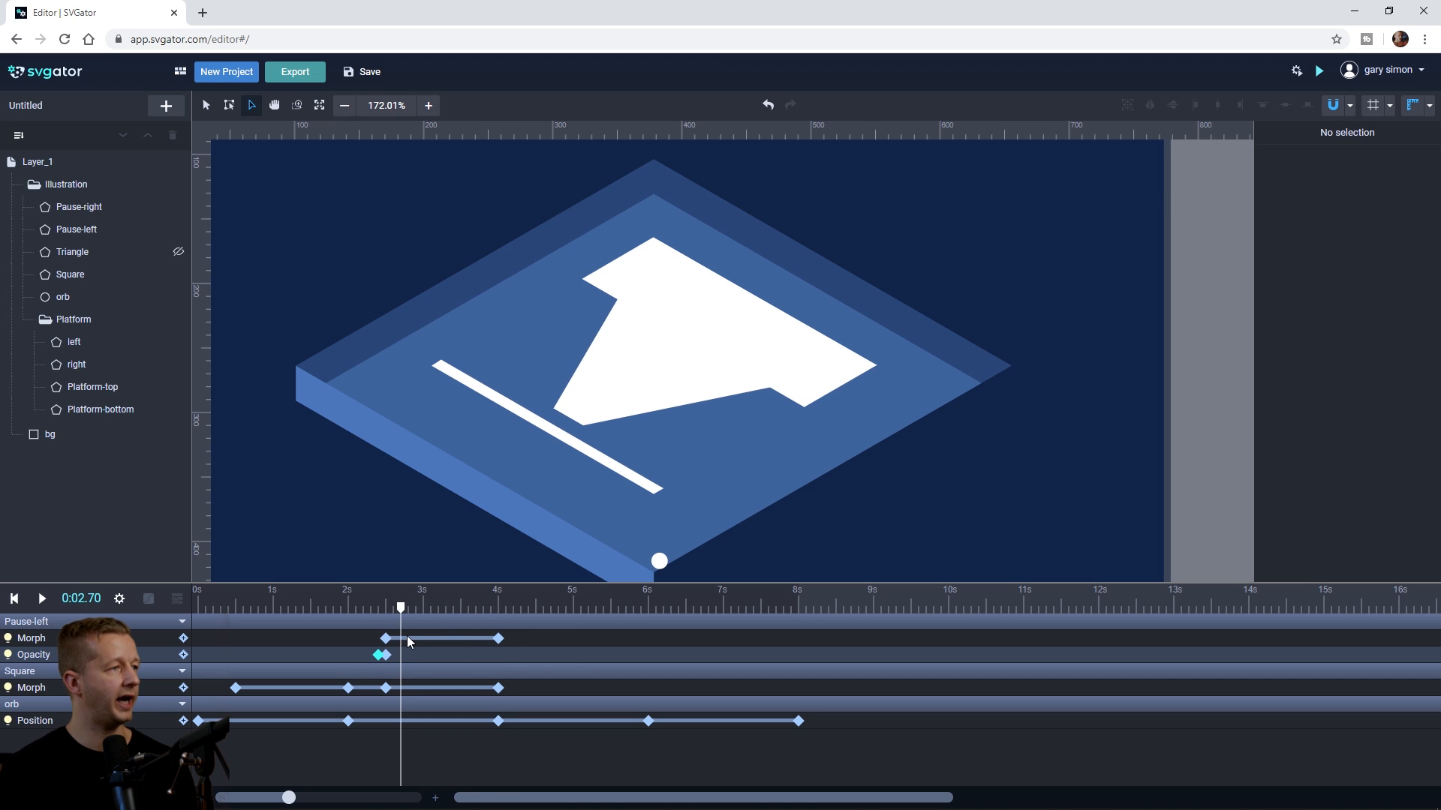
{"action": "mouse_move", "coordinate": [178, 234]}
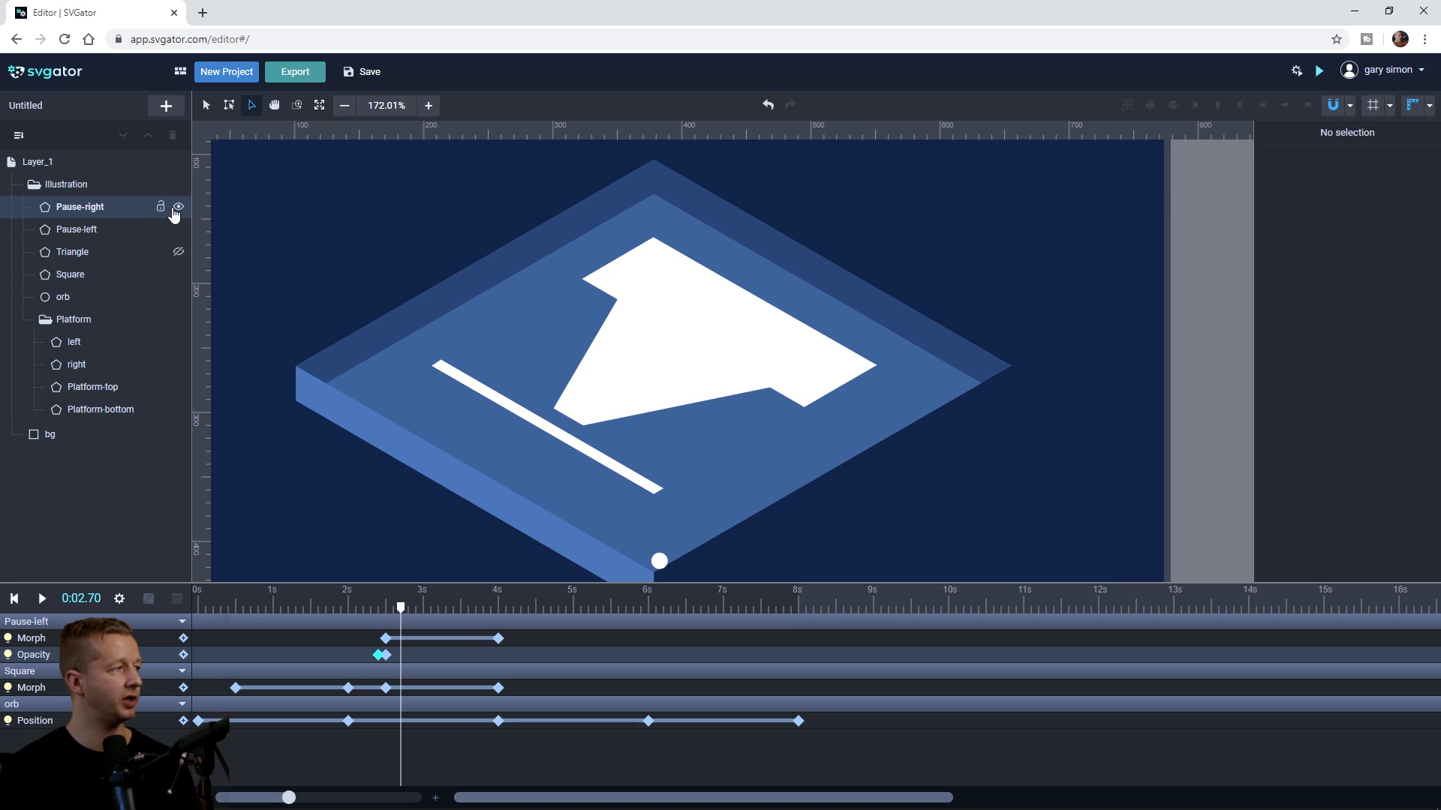
{"action": "left_click", "coordinate": [178, 207]}
{"action": "left_click", "coordinate": [363, 606]}
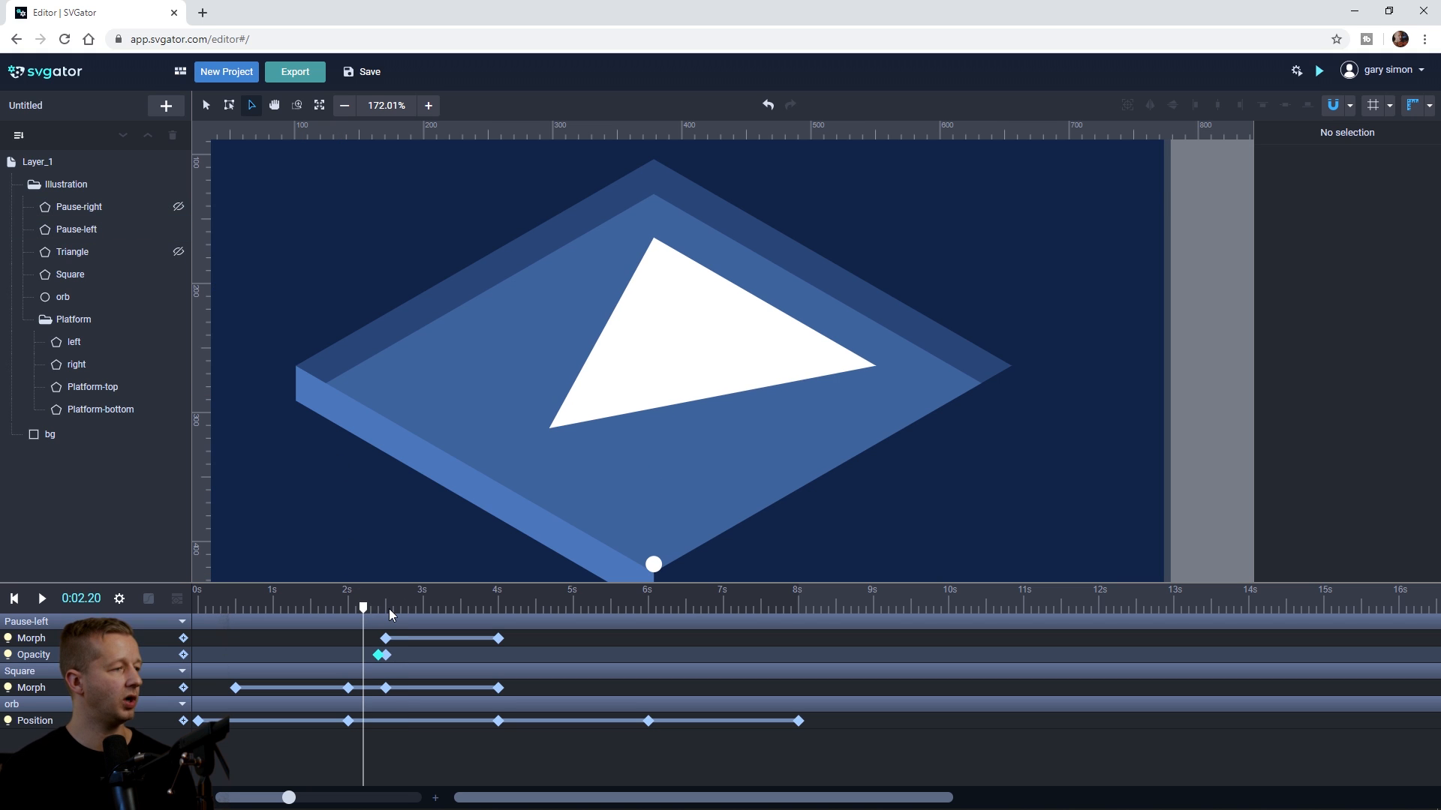
{"action": "left_click_drag", "start_coordinate": [365, 610], "coordinate": [392, 639]}
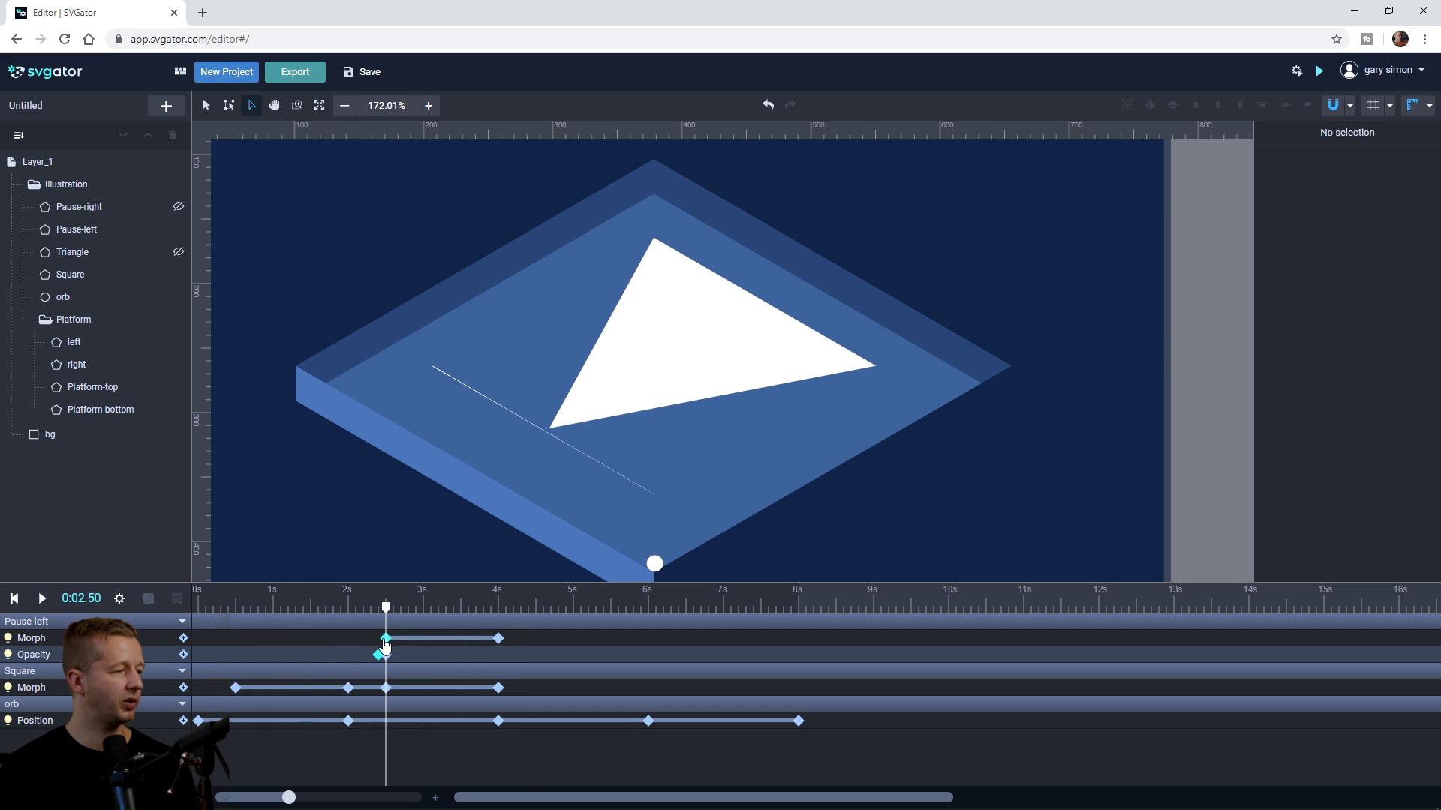
Step: Apply the Ease In Out Expo easing to Pause-left's Morph keyframe at 2.5 seconds
{"action": "left_click", "coordinate": [385, 689]}
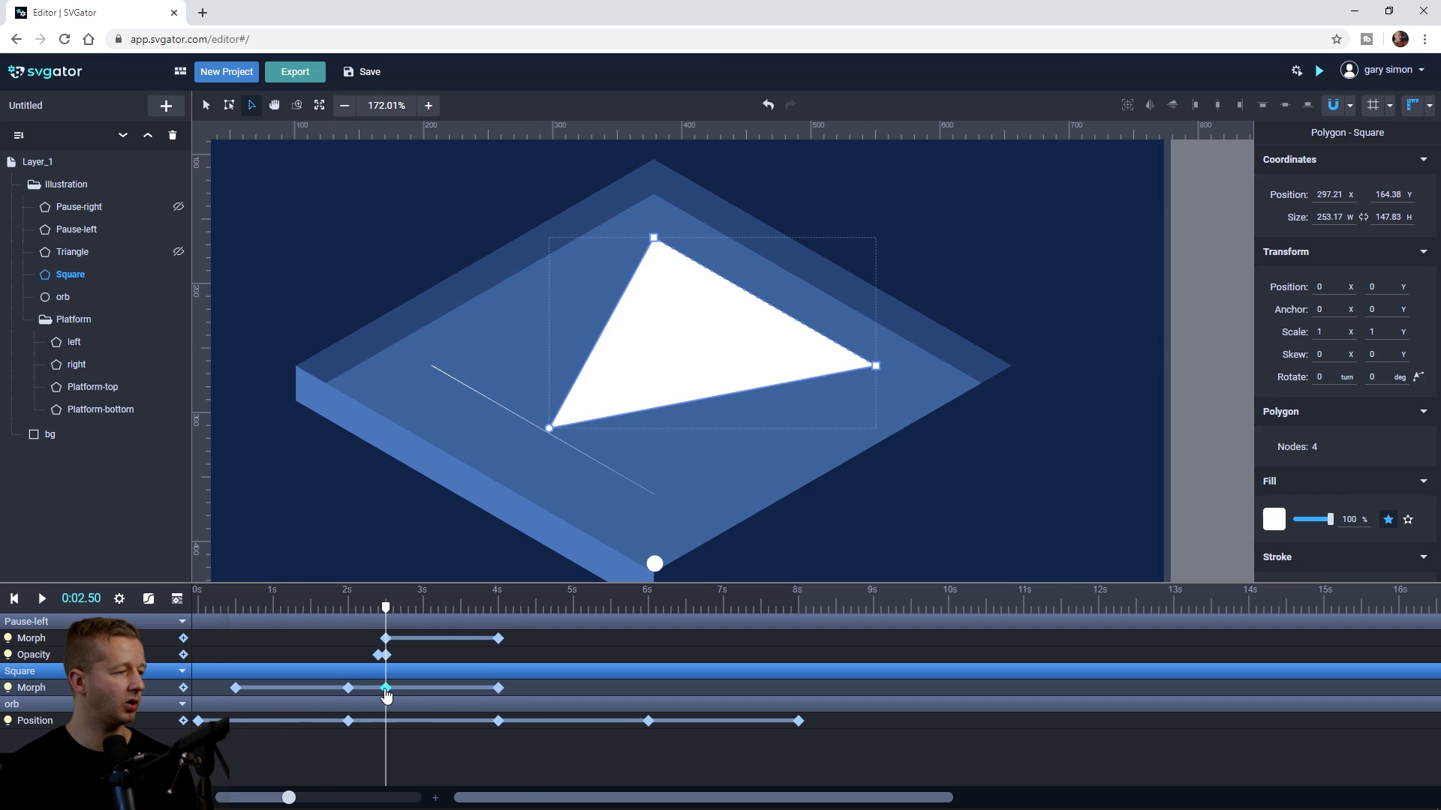
{"action": "left_click", "coordinate": [386, 639]}
{"action": "left_click", "coordinate": [155, 601]}
{"action": "scroll", "coordinate": [225, 465], "scroll_direction": "down", "scroll_amount": 5}
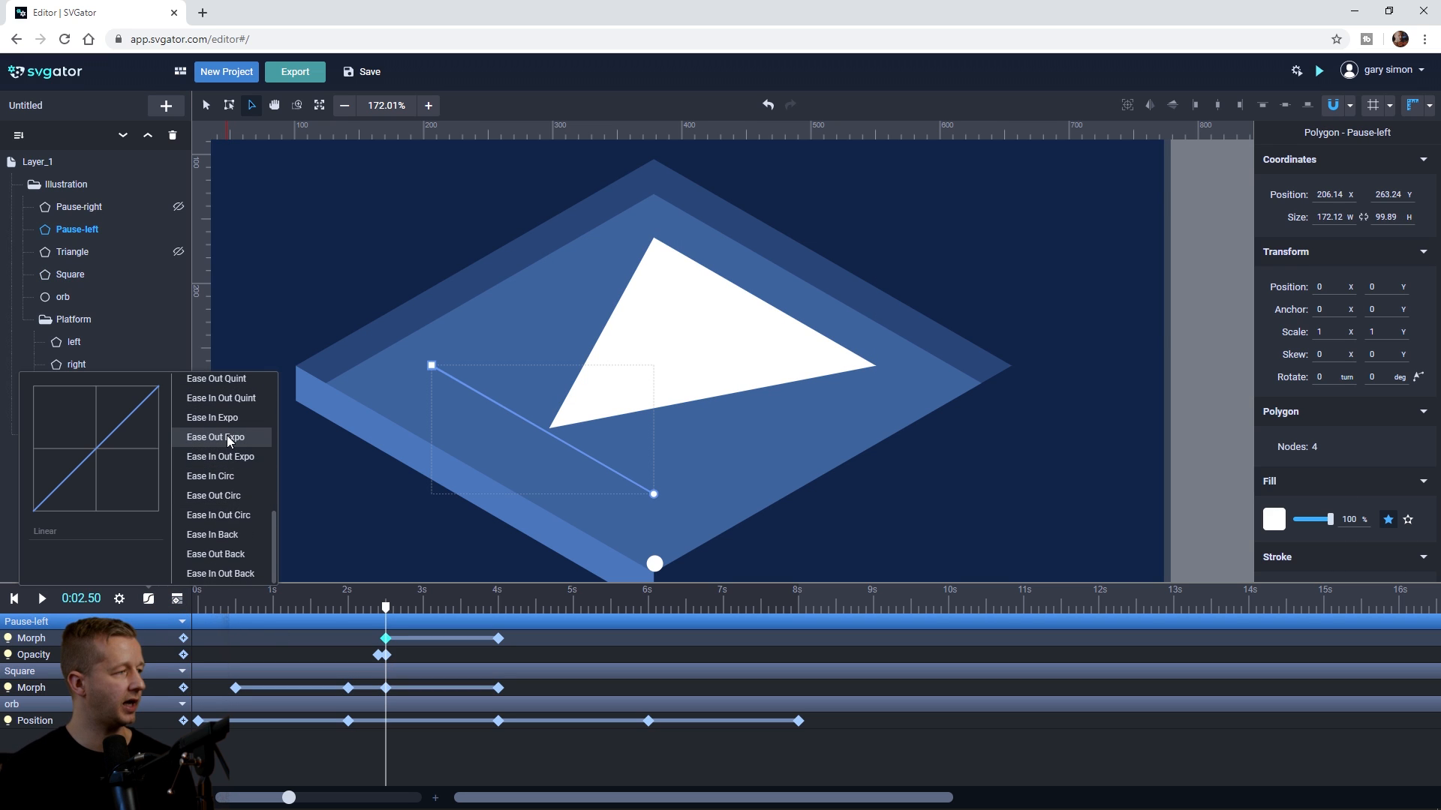
{"action": "left_click", "coordinate": [229, 457]}
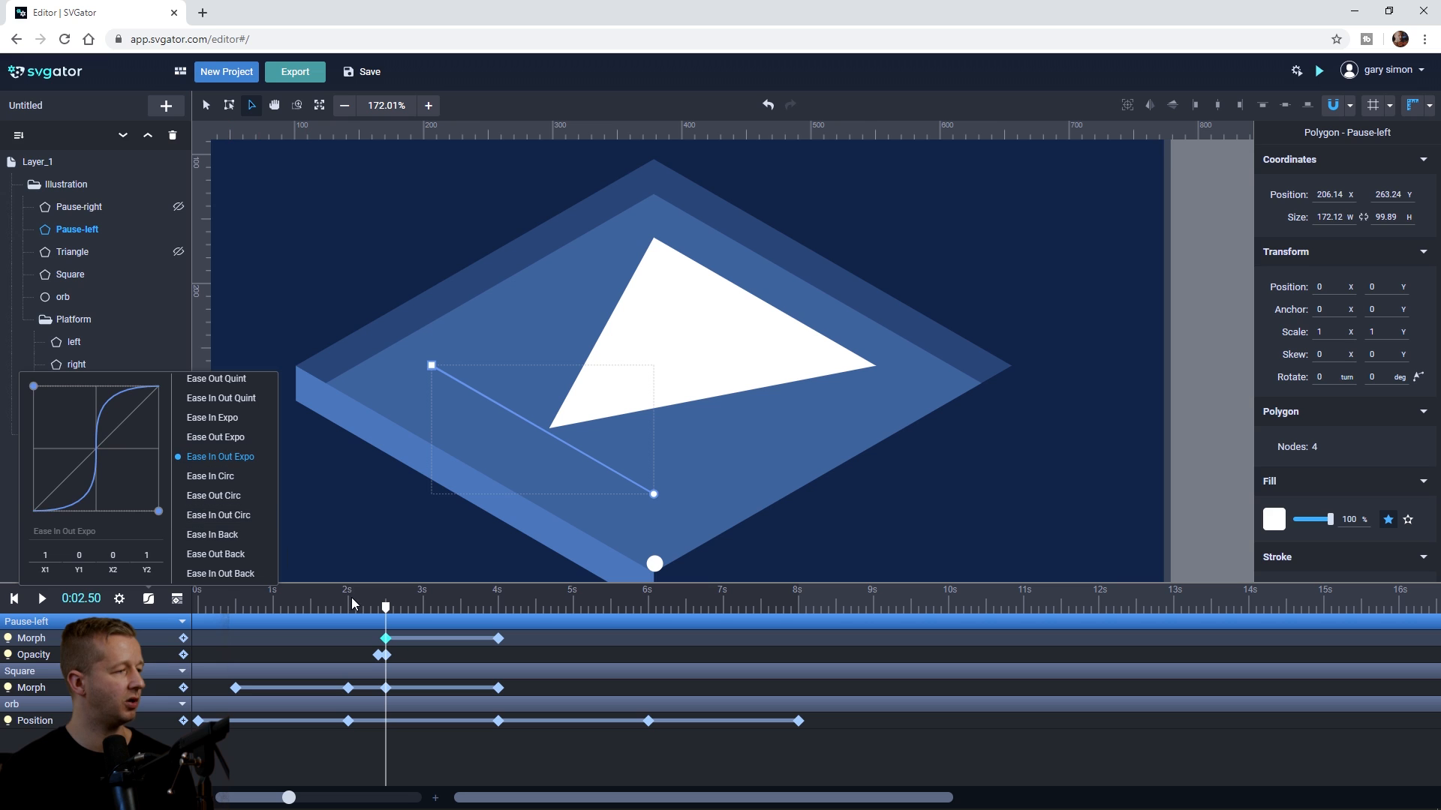
Step: Play back the animation from 0 seconds to check the morph into the pause bars
{"action": "left_click_drag", "start_coordinate": [385, 604], "coordinate": [182, 619]}
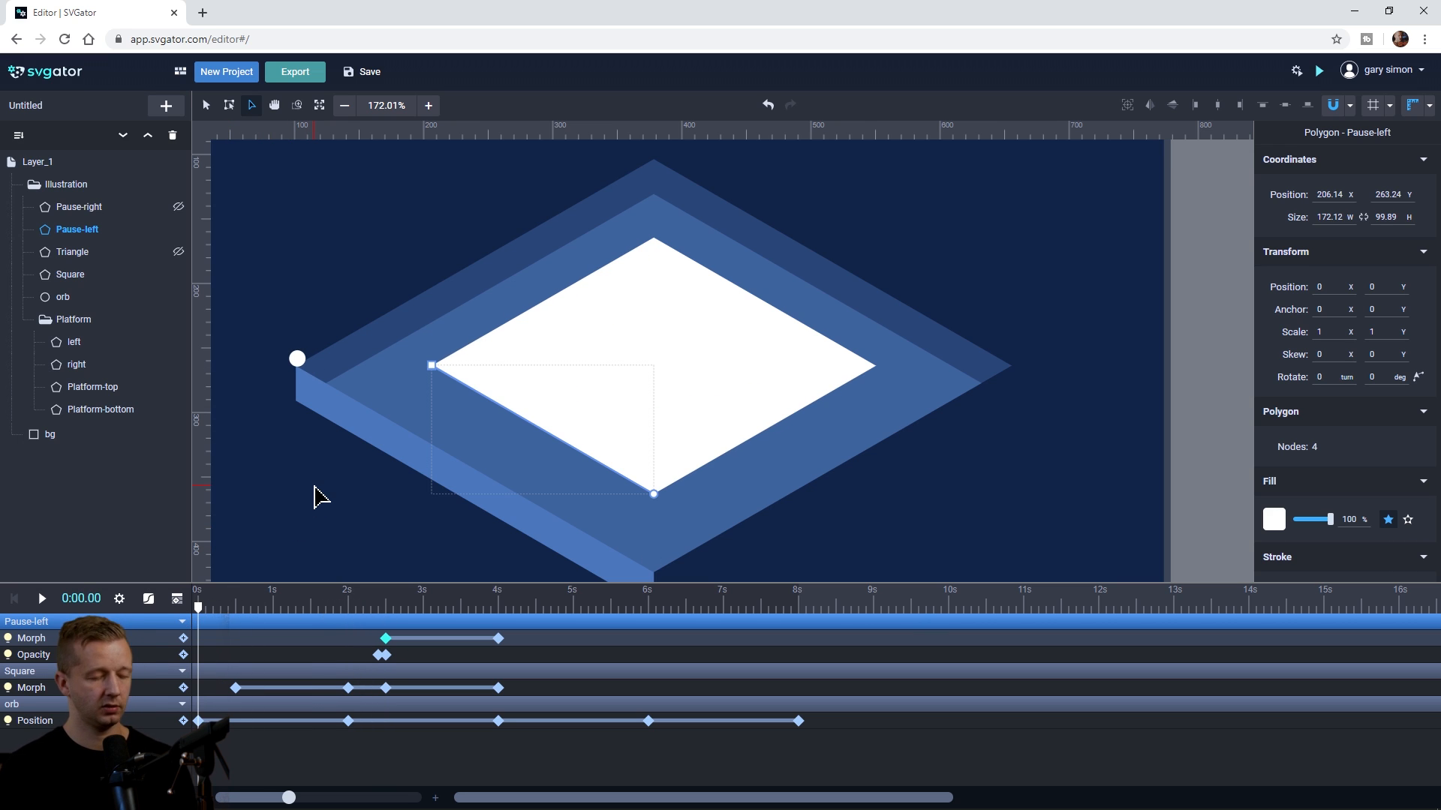
{"action": "key", "text": "space"}
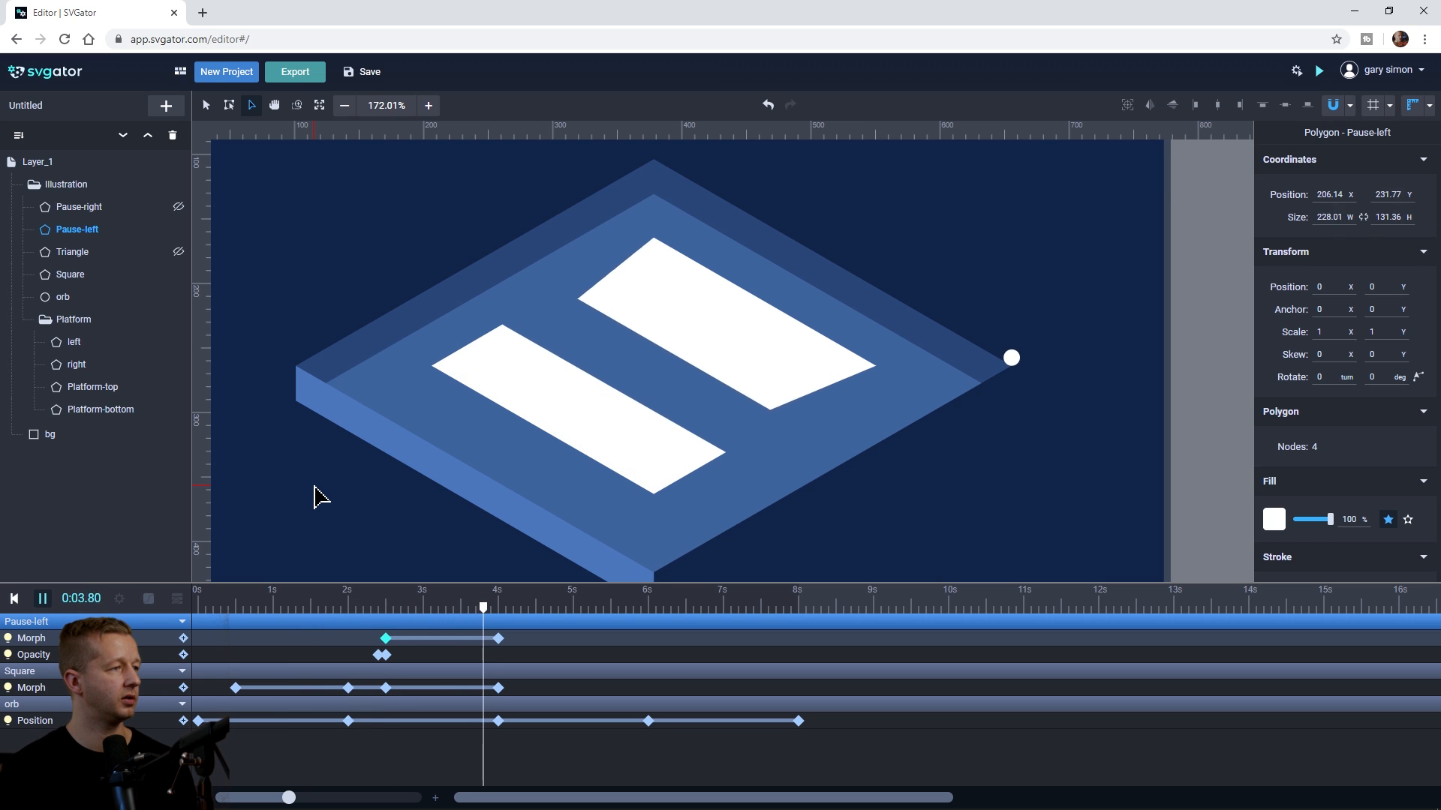
{"action": "left_click", "coordinate": [315, 504]}
{"action": "key", "text": "space"}
Step: Apply the Ease In Out Expo easing to Square's Morph keyframe at 2.5 seconds
{"action": "left_click", "coordinate": [386, 687]}
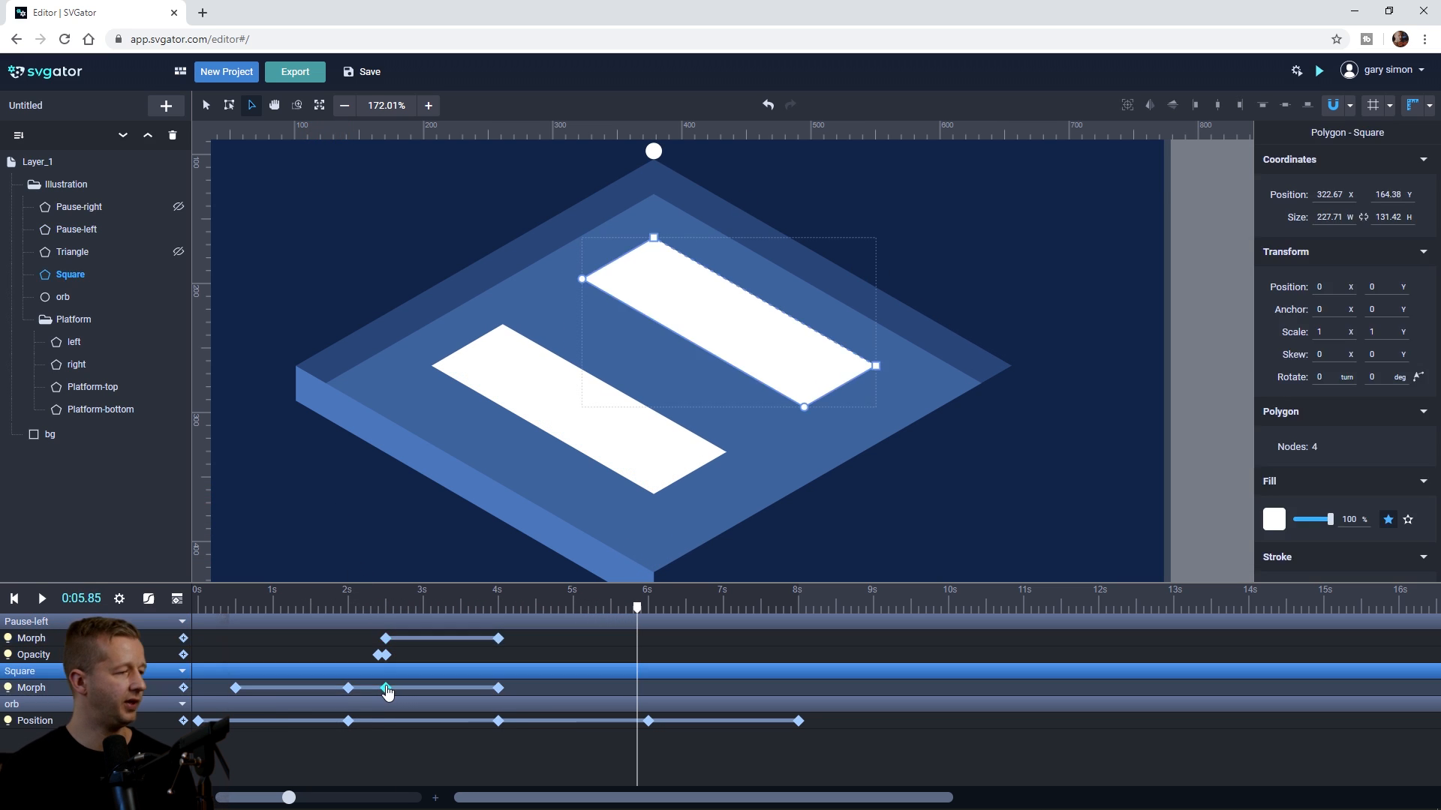
{"action": "left_click", "coordinate": [149, 598]}
{"action": "left_click_drag", "start_coordinate": [273, 423], "coordinate": [277, 557]}
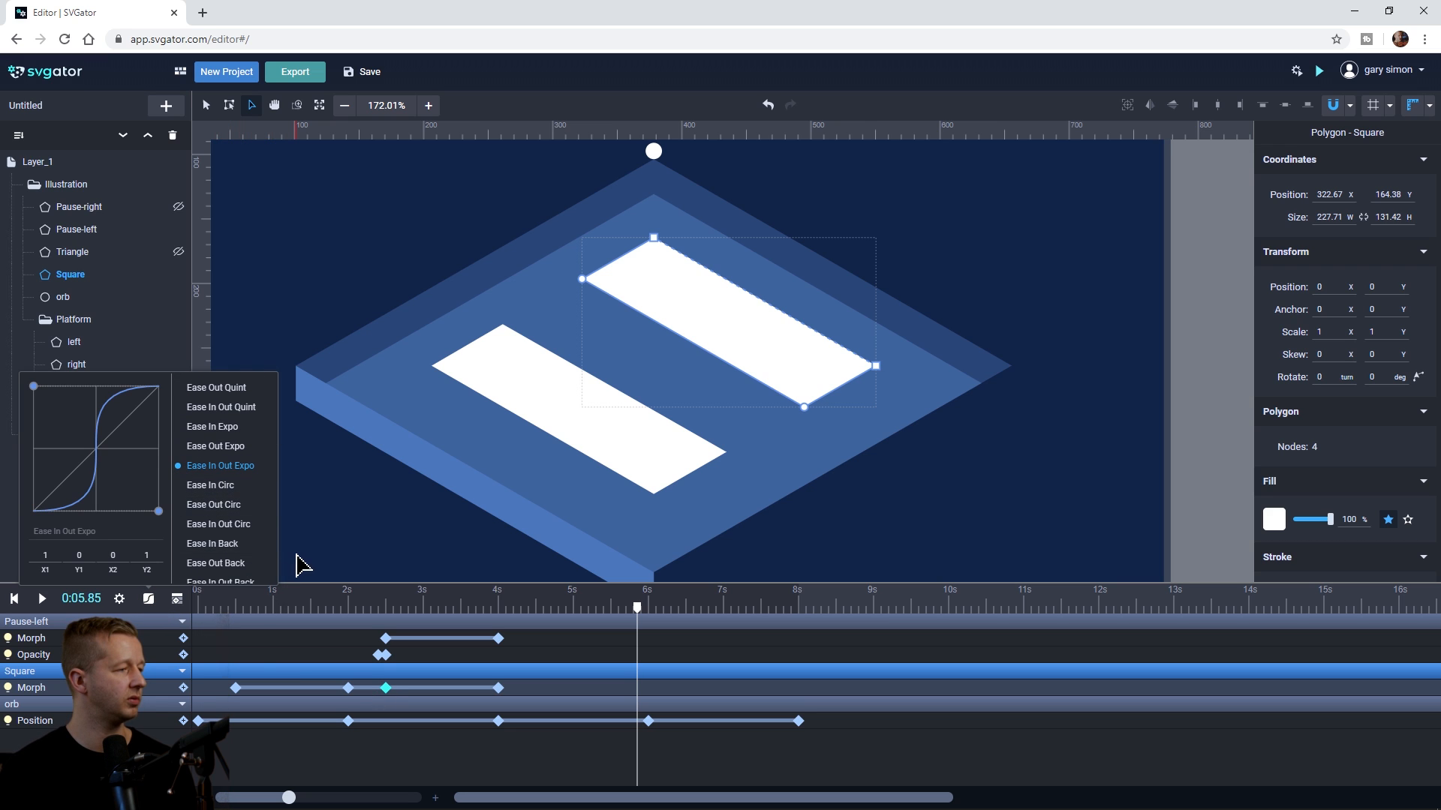
{"action": "left_click", "coordinate": [295, 566]}
Step: Play back the animation from 0 to about 6 seconds to check that both pause bars morph with matching easing
{"action": "left_click", "coordinate": [201, 610]}
{"action": "key", "text": "space"}
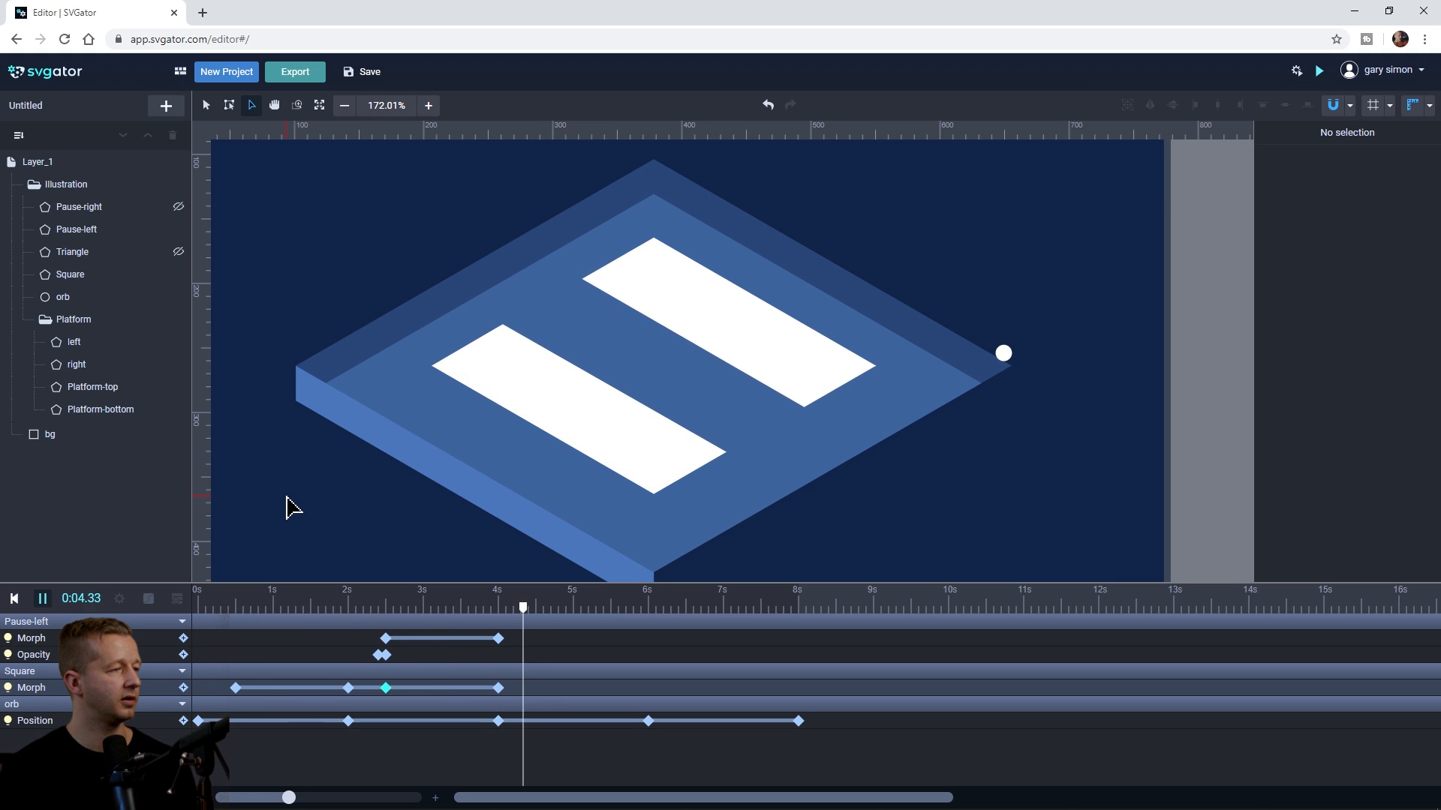
{"action": "left_click", "coordinate": [657, 609]}
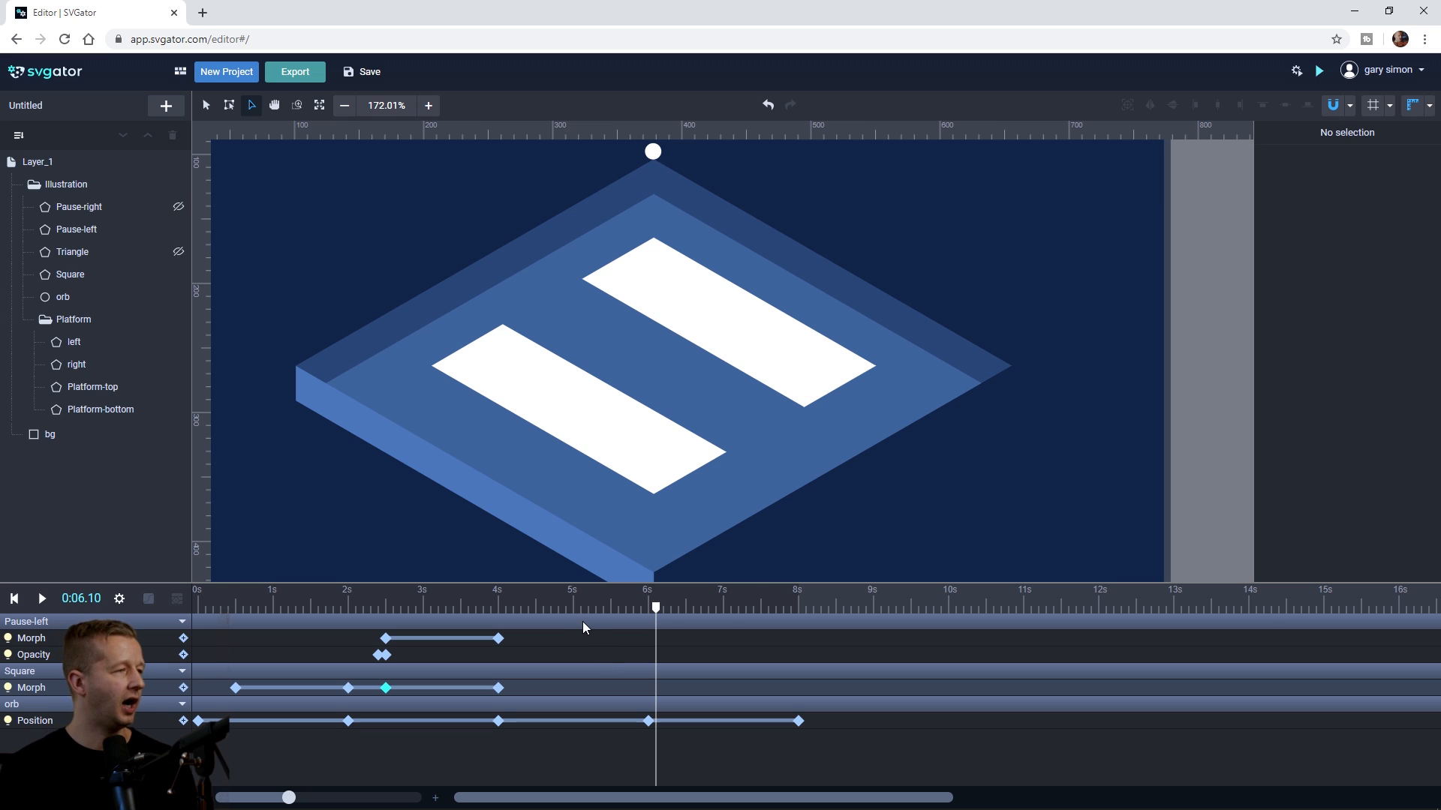
Step: Add Morph keyframes at 4.5 seconds to both Square and Pause-left to hold the pause bars' shape
{"action": "left_click", "coordinate": [505, 605]}
{"action": "left_click_drag", "start_coordinate": [503, 607], "coordinate": [611, 608]}
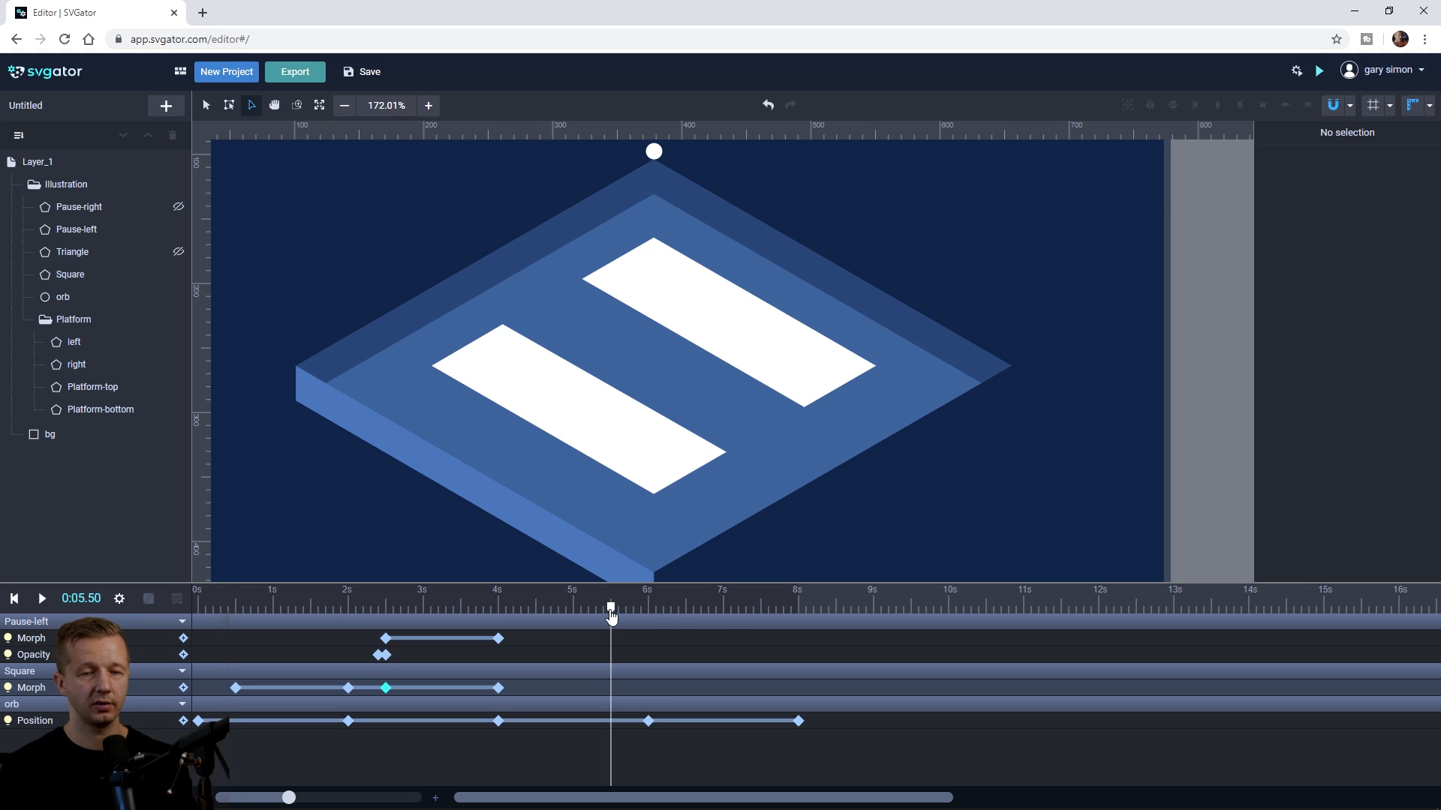
{"action": "left_click_drag", "start_coordinate": [610, 611], "coordinate": [537, 606]}
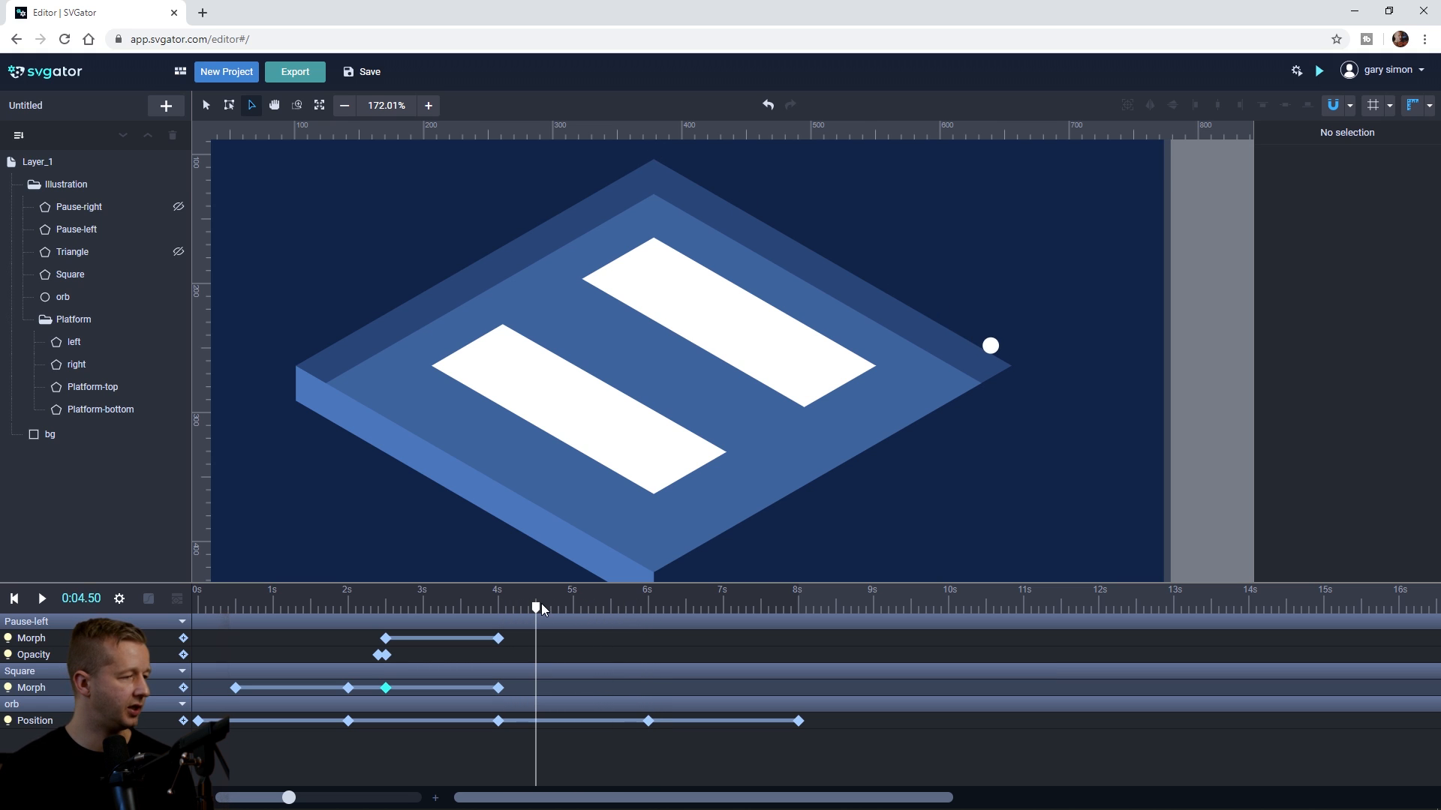
{"action": "left_click", "coordinate": [183, 688]}
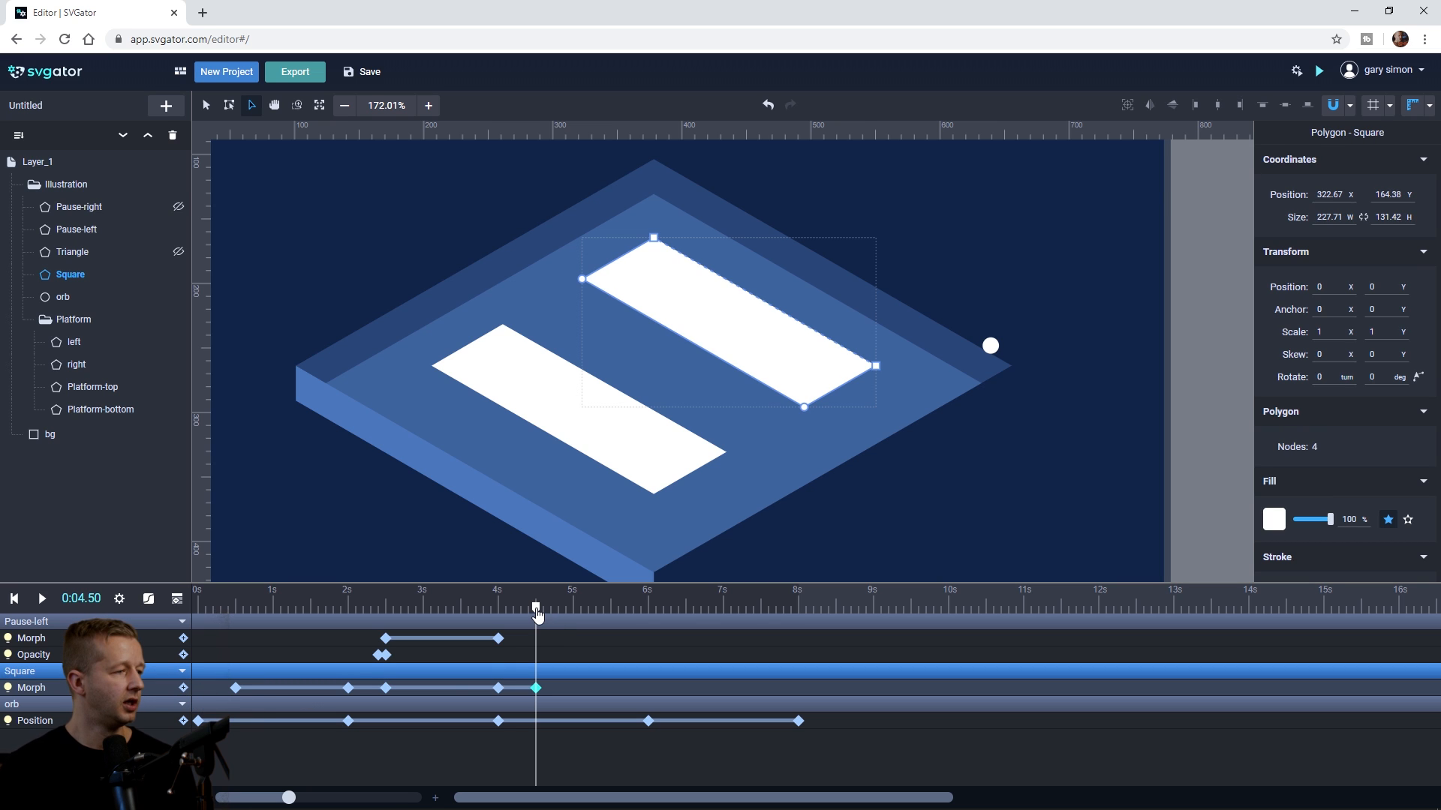
{"action": "left_click_drag", "start_coordinate": [537, 609], "coordinate": [650, 607]}
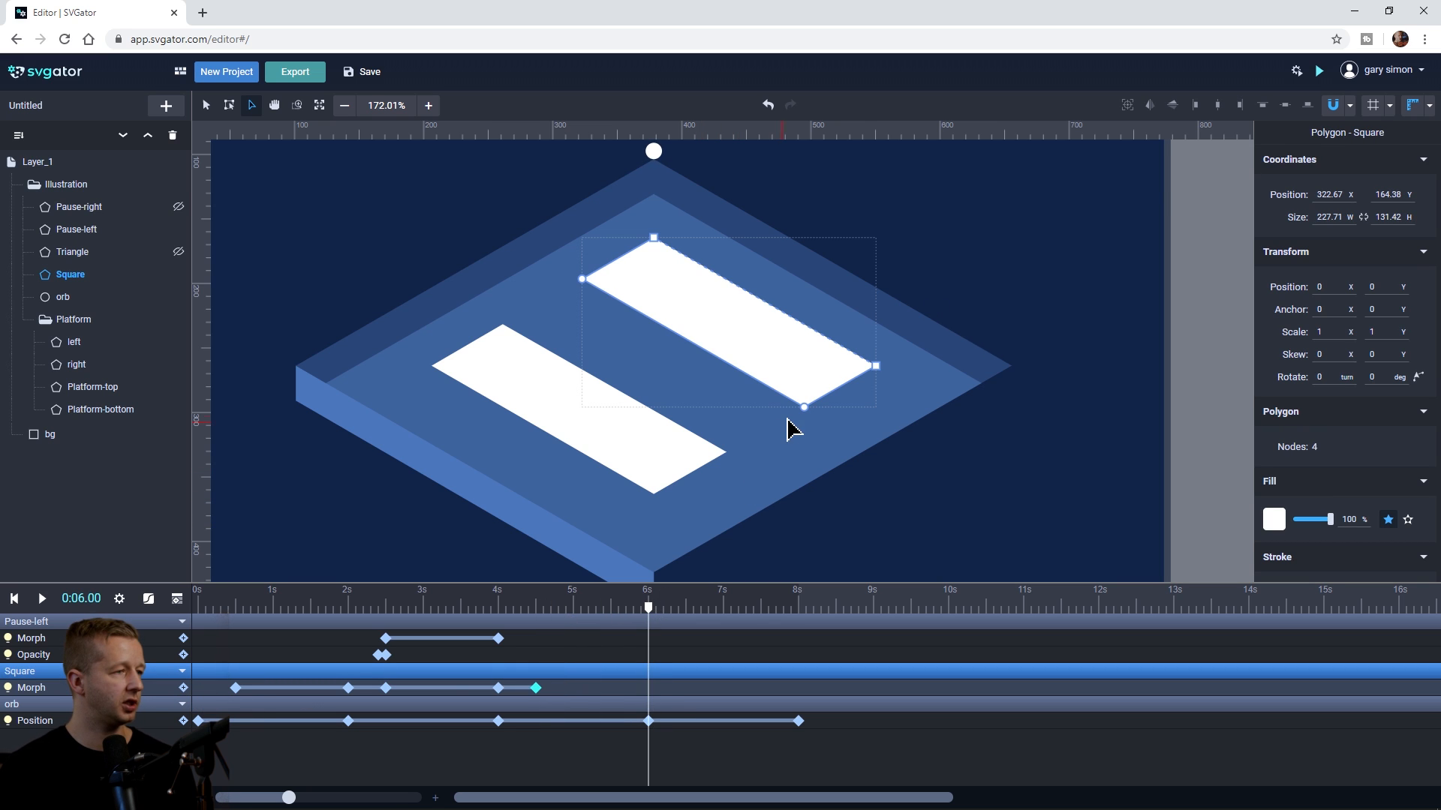
{"action": "left_click", "coordinate": [498, 609]}
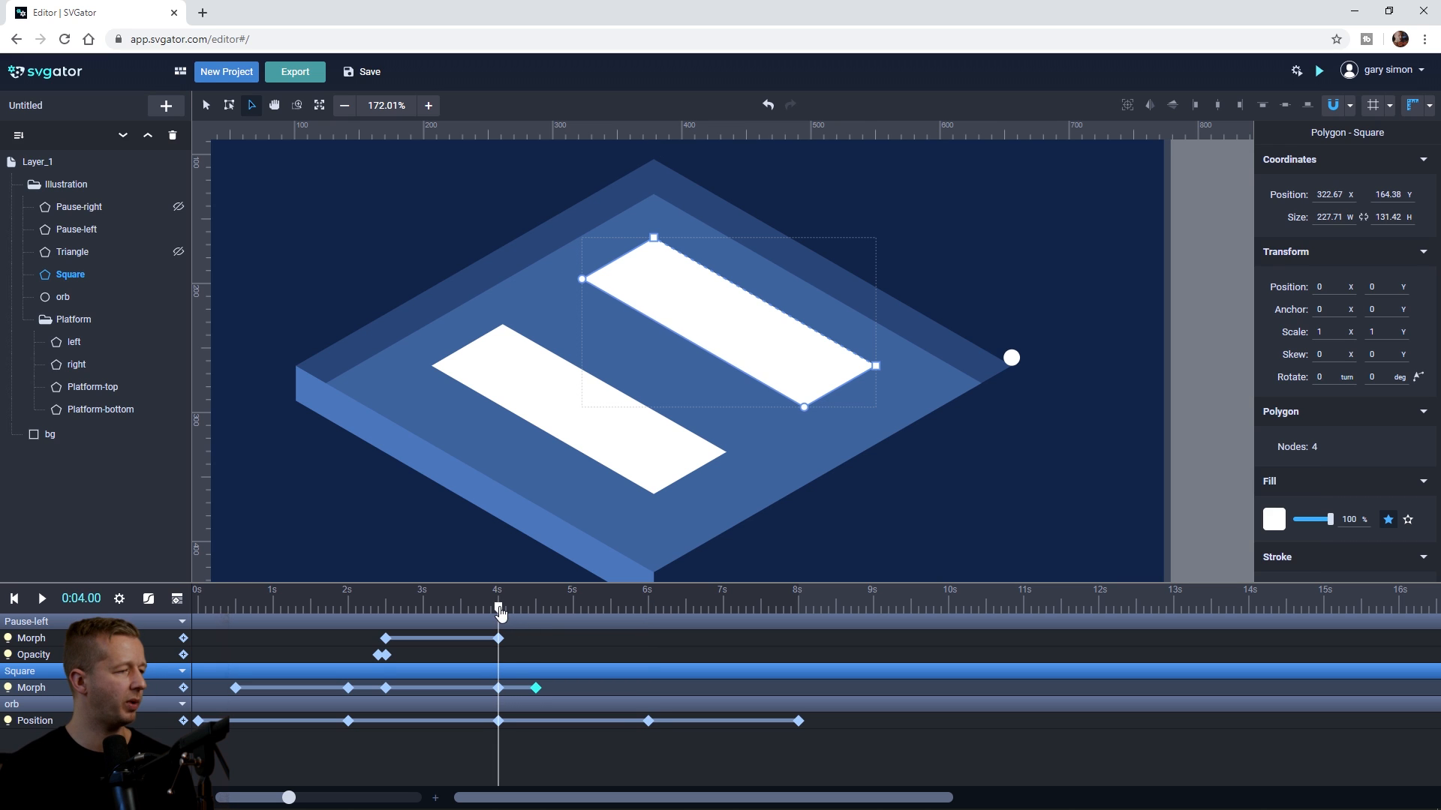
{"action": "left_click", "coordinate": [40, 638]}
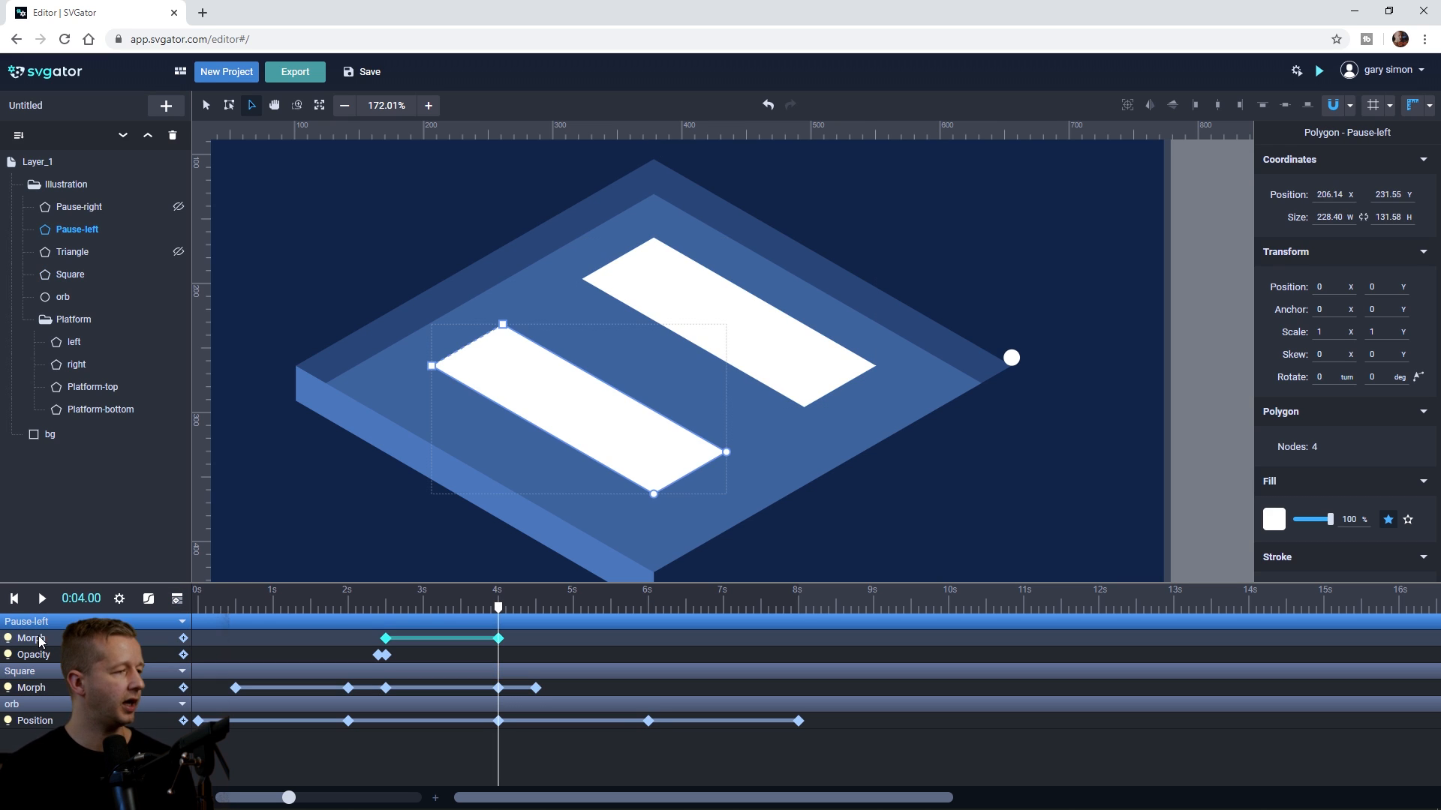
{"action": "left_click_drag", "start_coordinate": [501, 614], "coordinate": [536, 609]}
{"action": "left_click", "coordinate": [183, 639]}
{"action": "left_click_drag", "start_coordinate": [541, 614], "coordinate": [506, 611]}
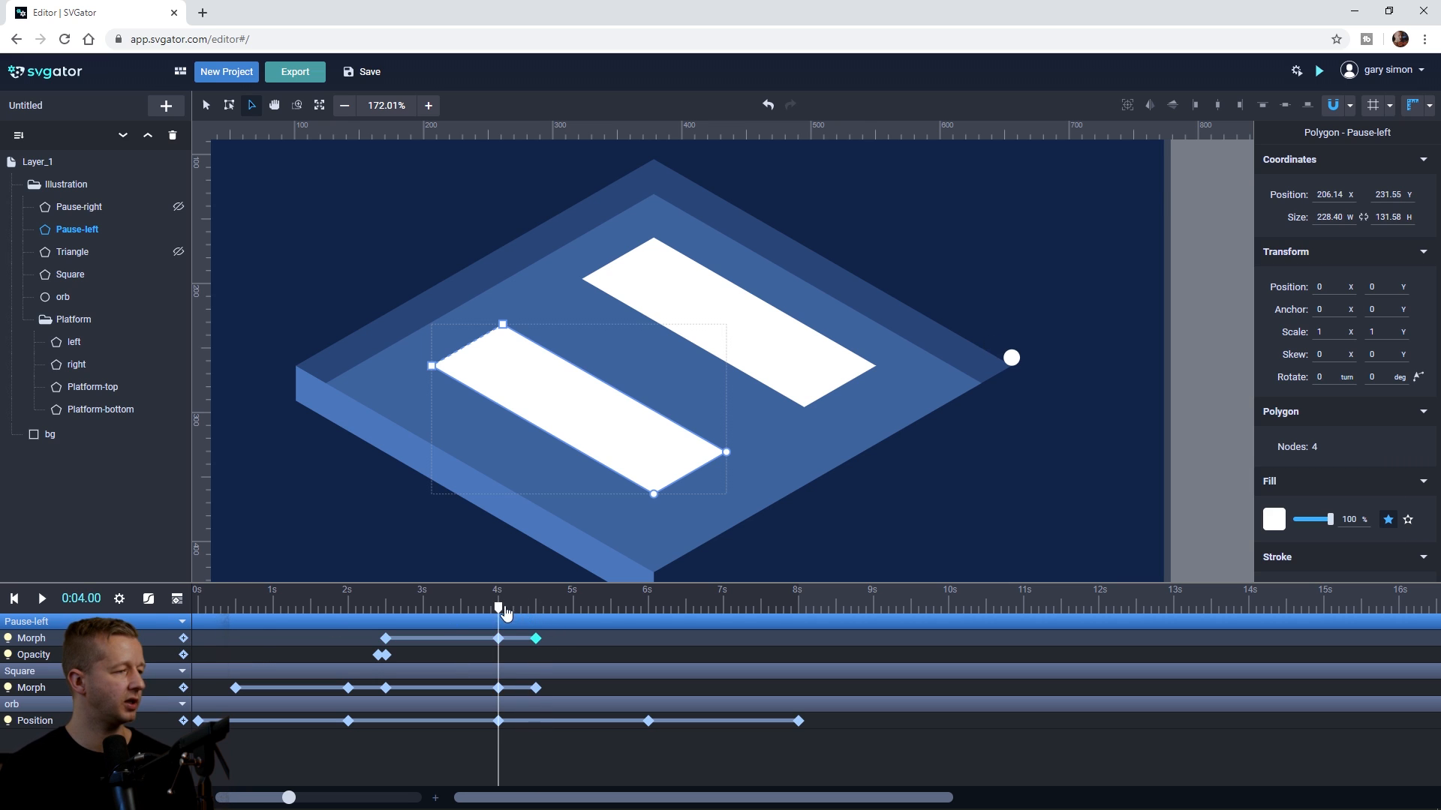
Step: At 6 seconds, narrow Pause-left to a thin bar about 194 by 111 by moving its two inner corners toward the outer edge
{"action": "left_click", "coordinate": [537, 608]}
{"action": "left_click", "coordinate": [649, 608]}
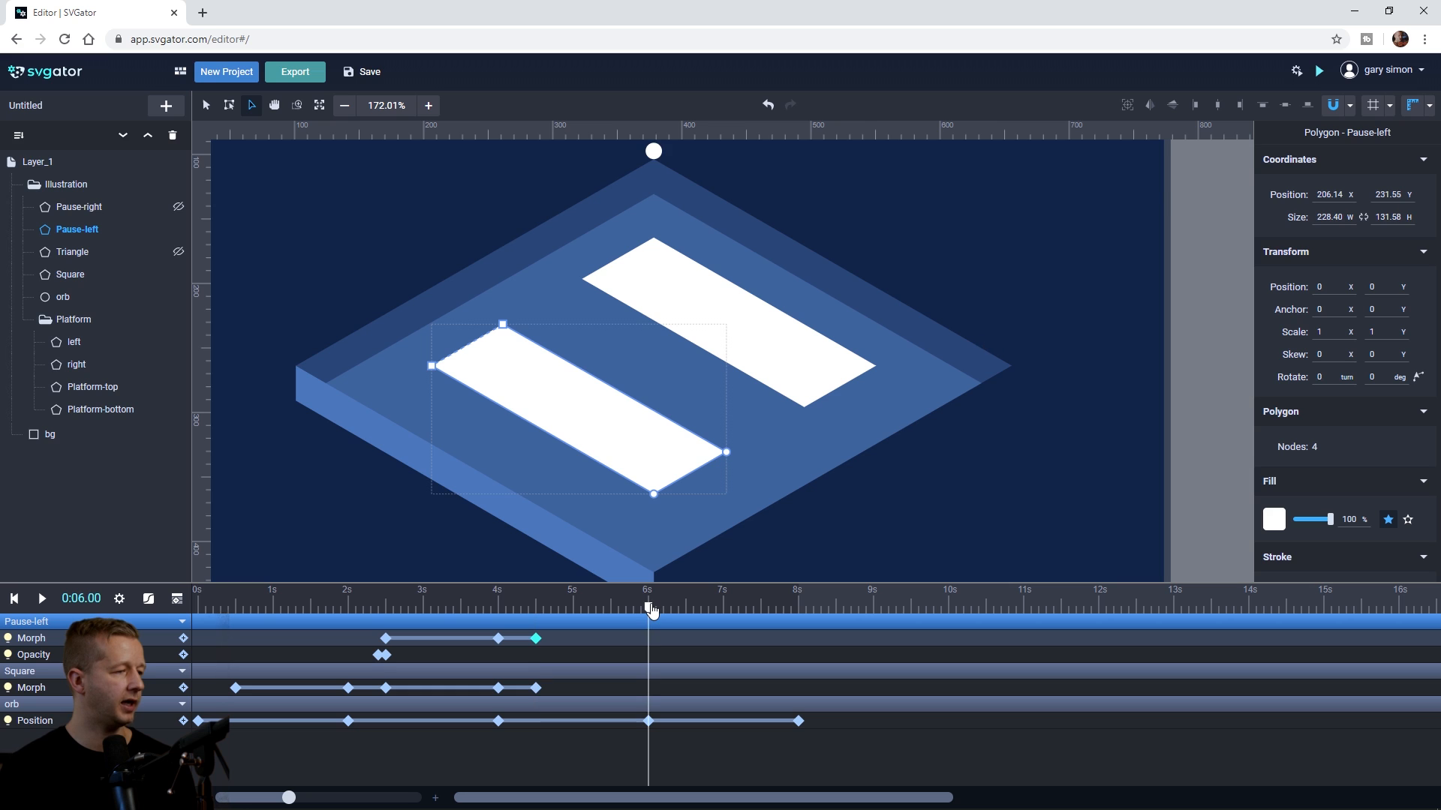
{"action": "left_click", "coordinate": [726, 453]}
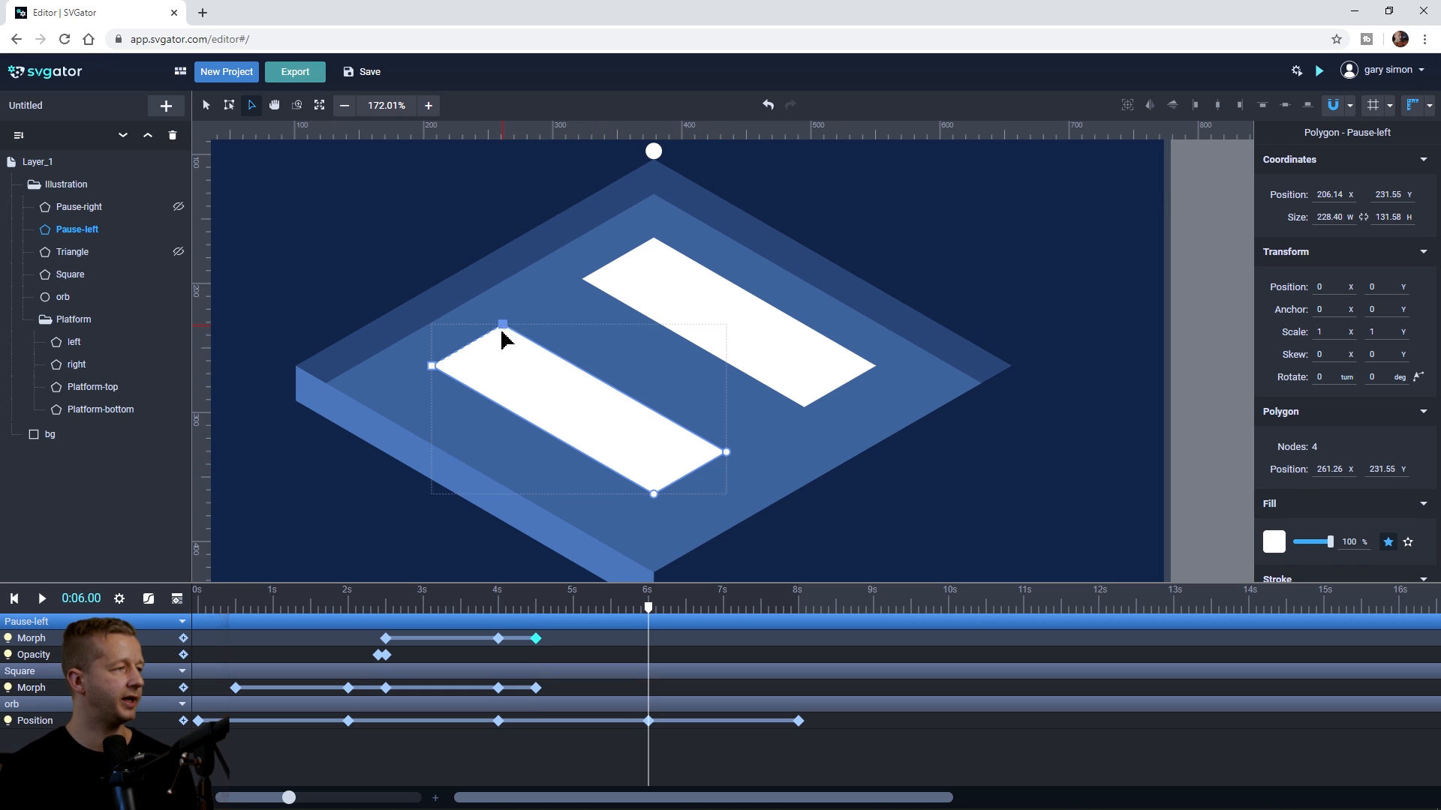
{"action": "left_click_drag", "start_coordinate": [502, 333], "coordinate": [470, 351]}
{"action": "key", "text": "ctrl+z"}
{"action": "left_click", "coordinate": [727, 454]}
{"action": "left_click_drag", "start_coordinate": [728, 454], "coordinate": [682, 481]}
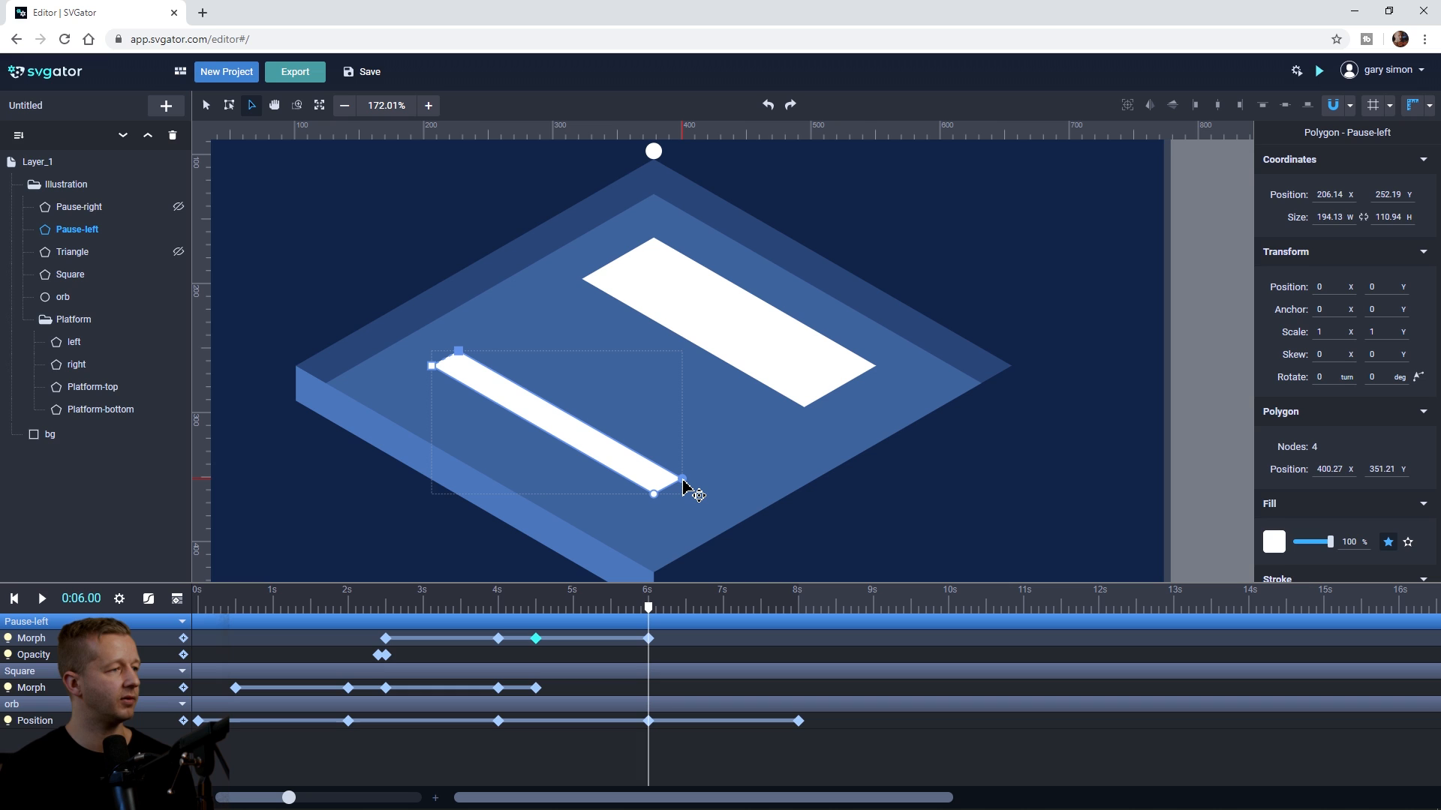
Step: At 6 seconds, reshape Square into a triangle by joining its two inner corners at about X 303, Y 296
{"action": "left_click", "coordinate": [739, 336]}
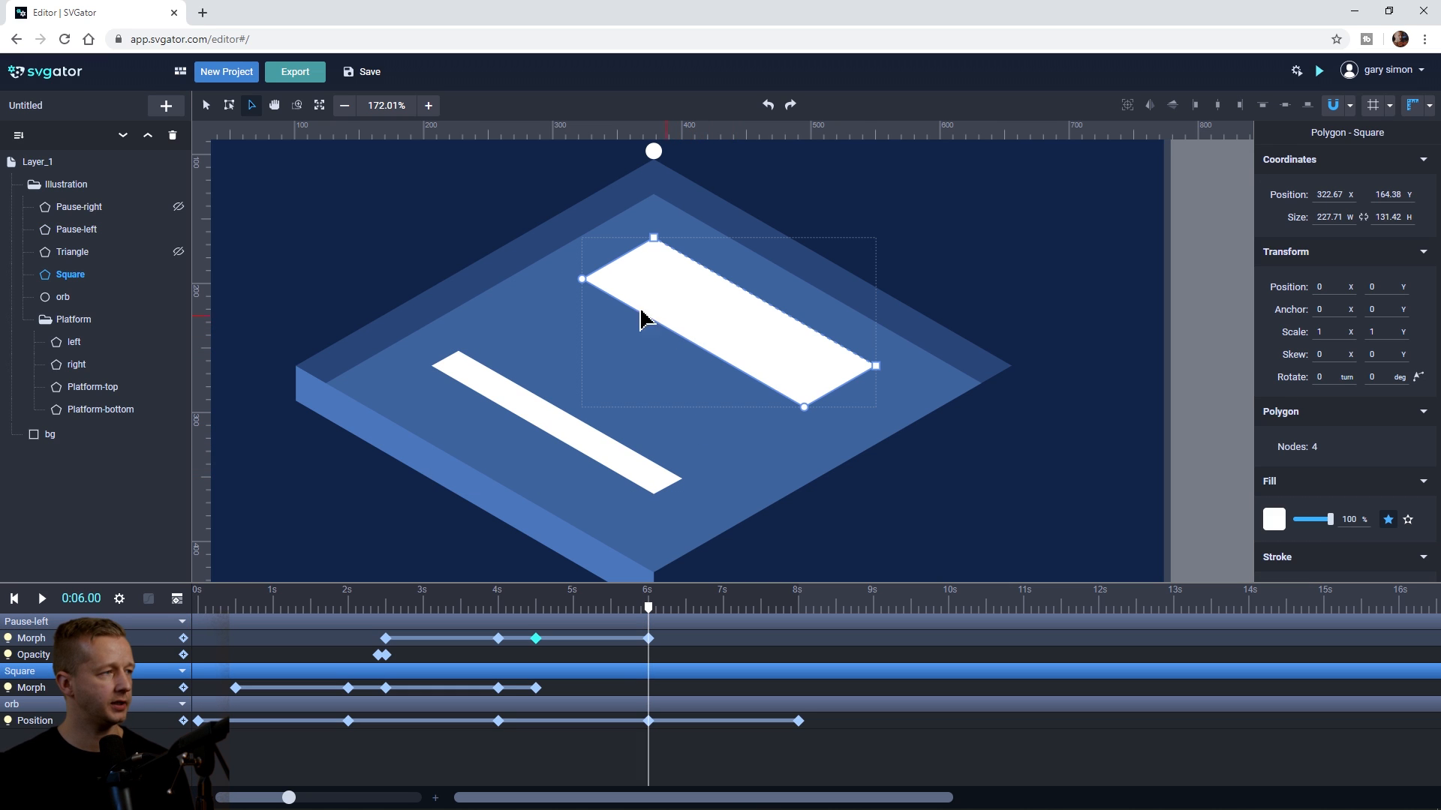
{"action": "left_click_drag", "start_coordinate": [584, 280], "coordinate": [559, 416]}
{"action": "left_click_drag", "start_coordinate": [805, 407], "coordinate": [557, 407]}
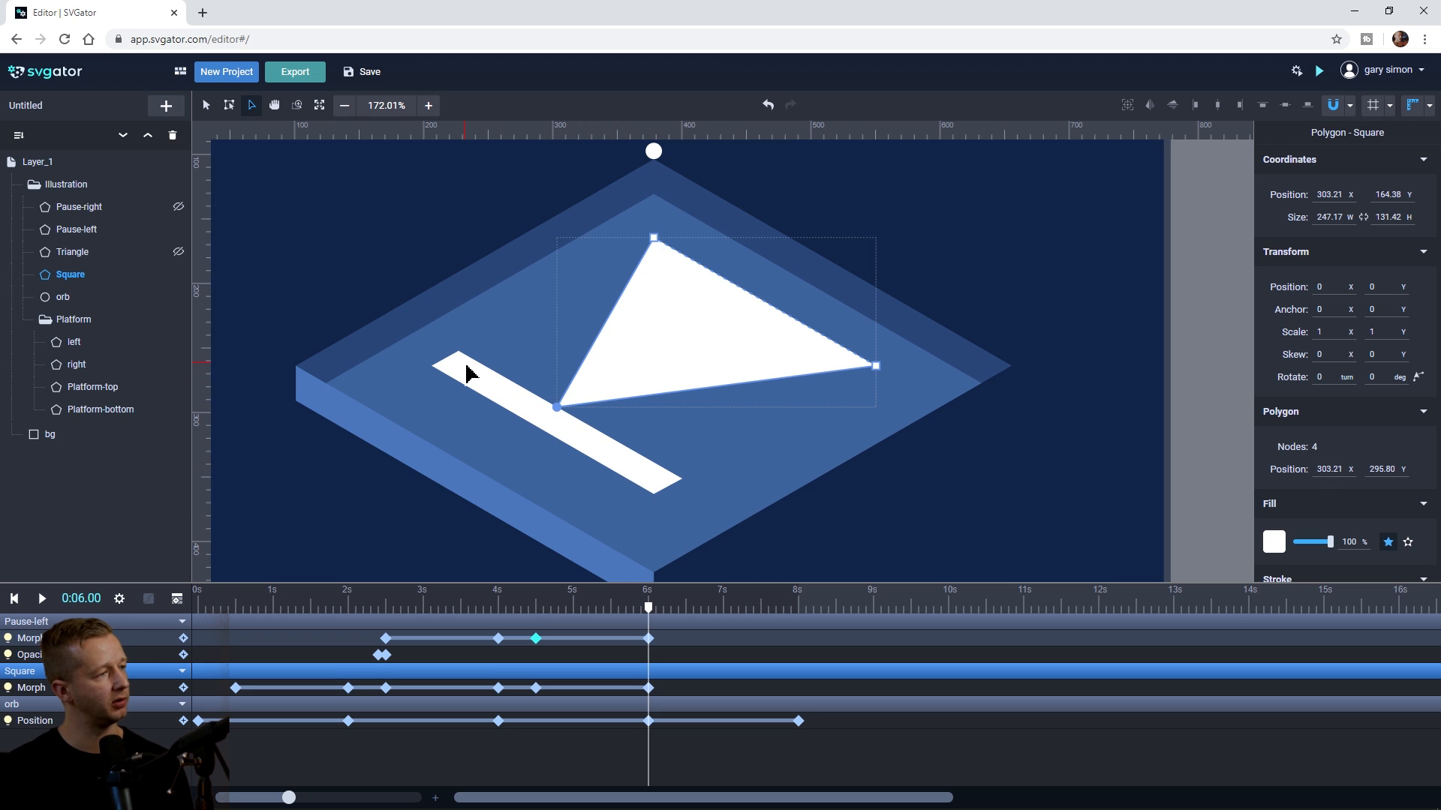
Step: Apply the Ease In Out Expo easing to the Pause-left and Square Morph keyframes at 4.5 seconds
{"action": "left_click_drag", "start_coordinate": [652, 601], "coordinate": [559, 627]}
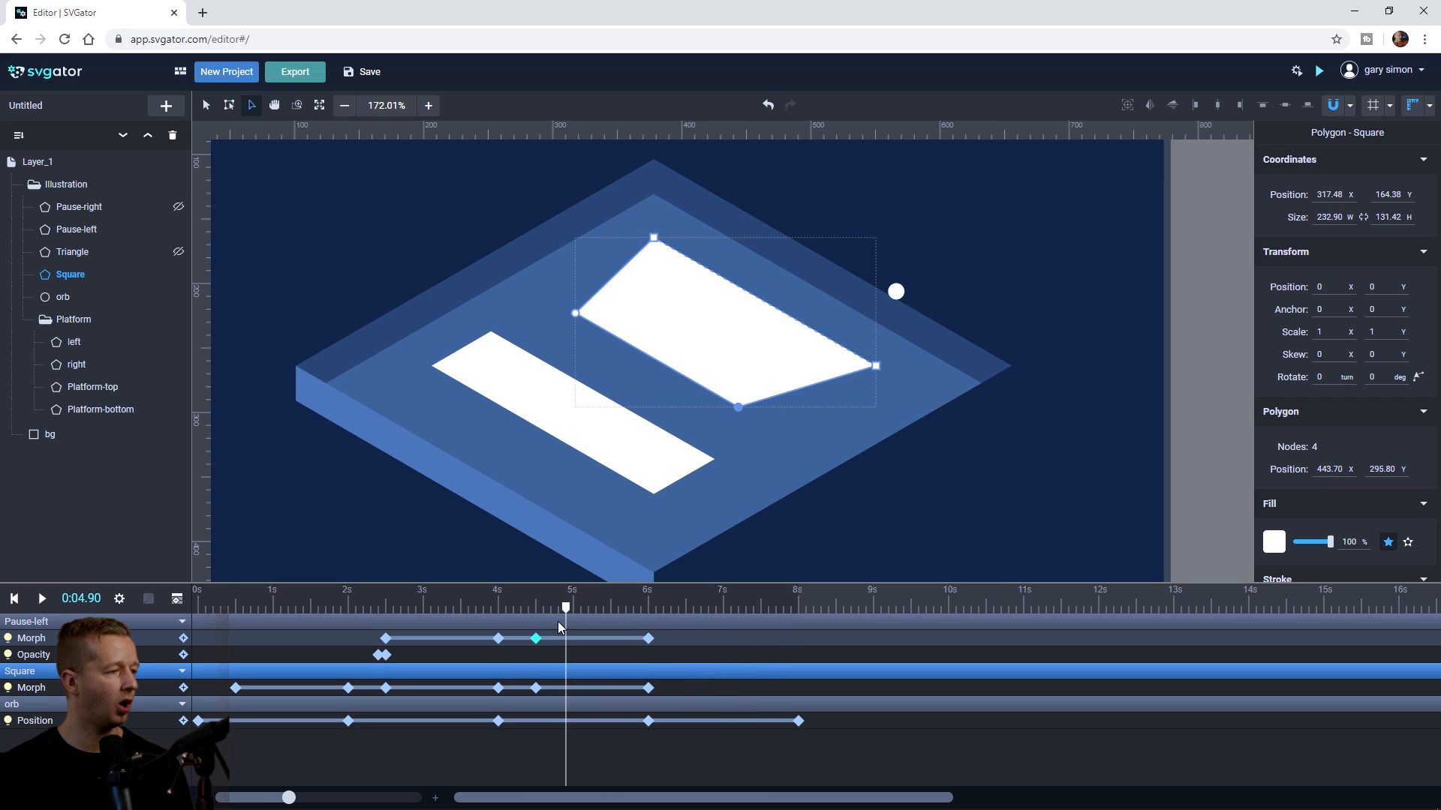
{"action": "left_click", "coordinate": [537, 689]}
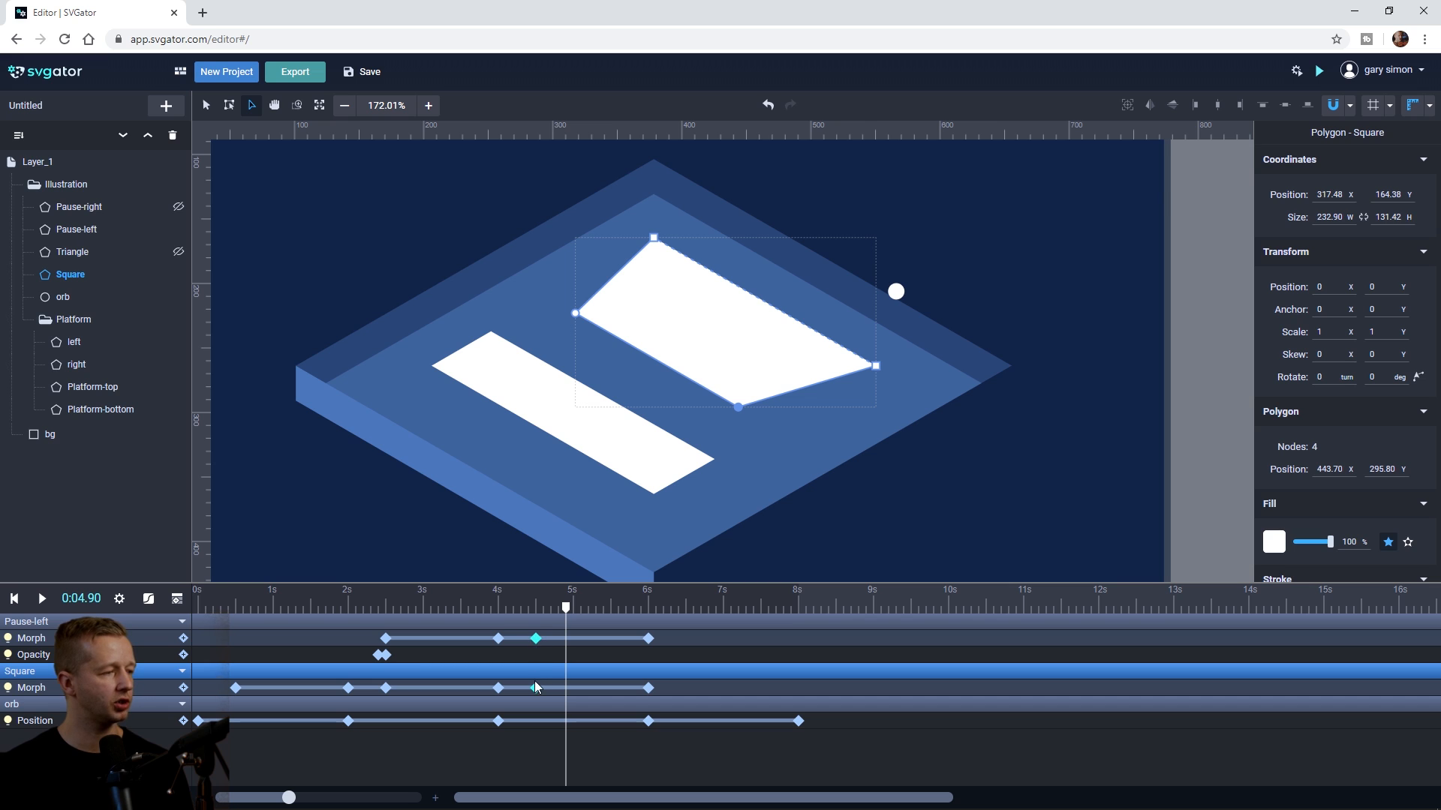
{"action": "left_click", "coordinate": [148, 598]}
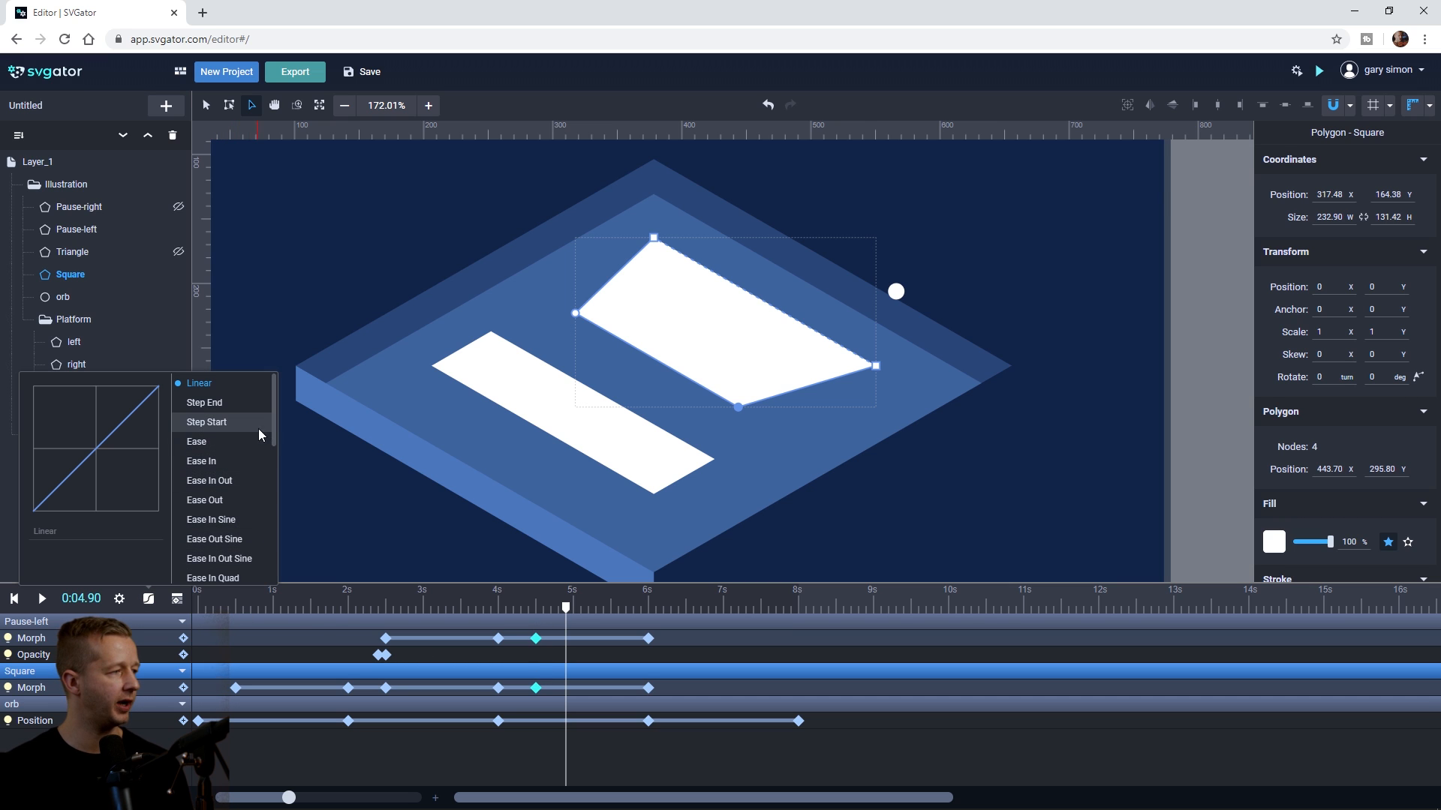
{"action": "left_click_drag", "start_coordinate": [273, 422], "coordinate": [284, 549]}
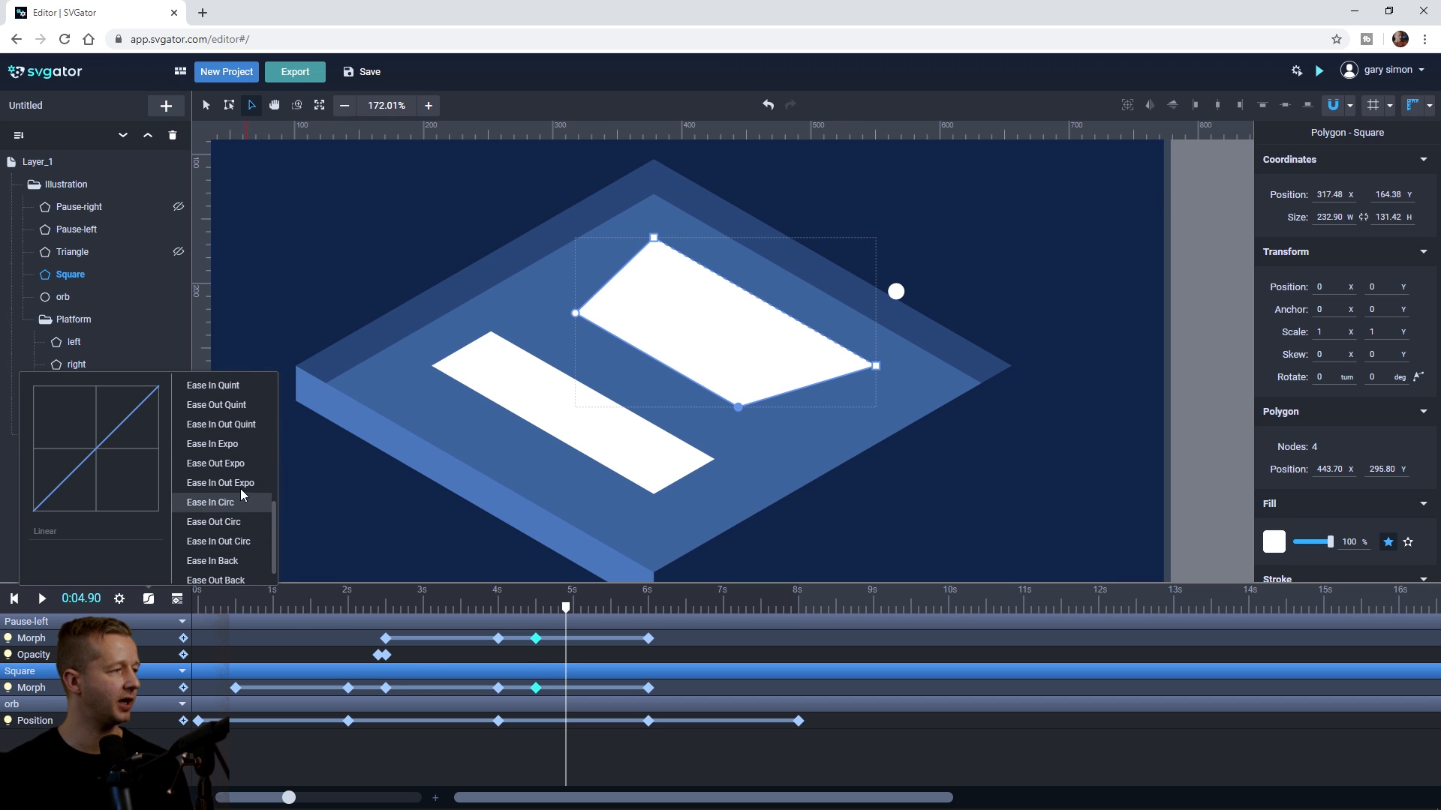
{"action": "left_click", "coordinate": [211, 485]}
Step: Play back the animation from 0 seconds to check the morph from pause bars into the triangle and thin bar
{"action": "left_click_drag", "start_coordinate": [565, 611], "coordinate": [200, 604]}
{"action": "key", "text": "space"}
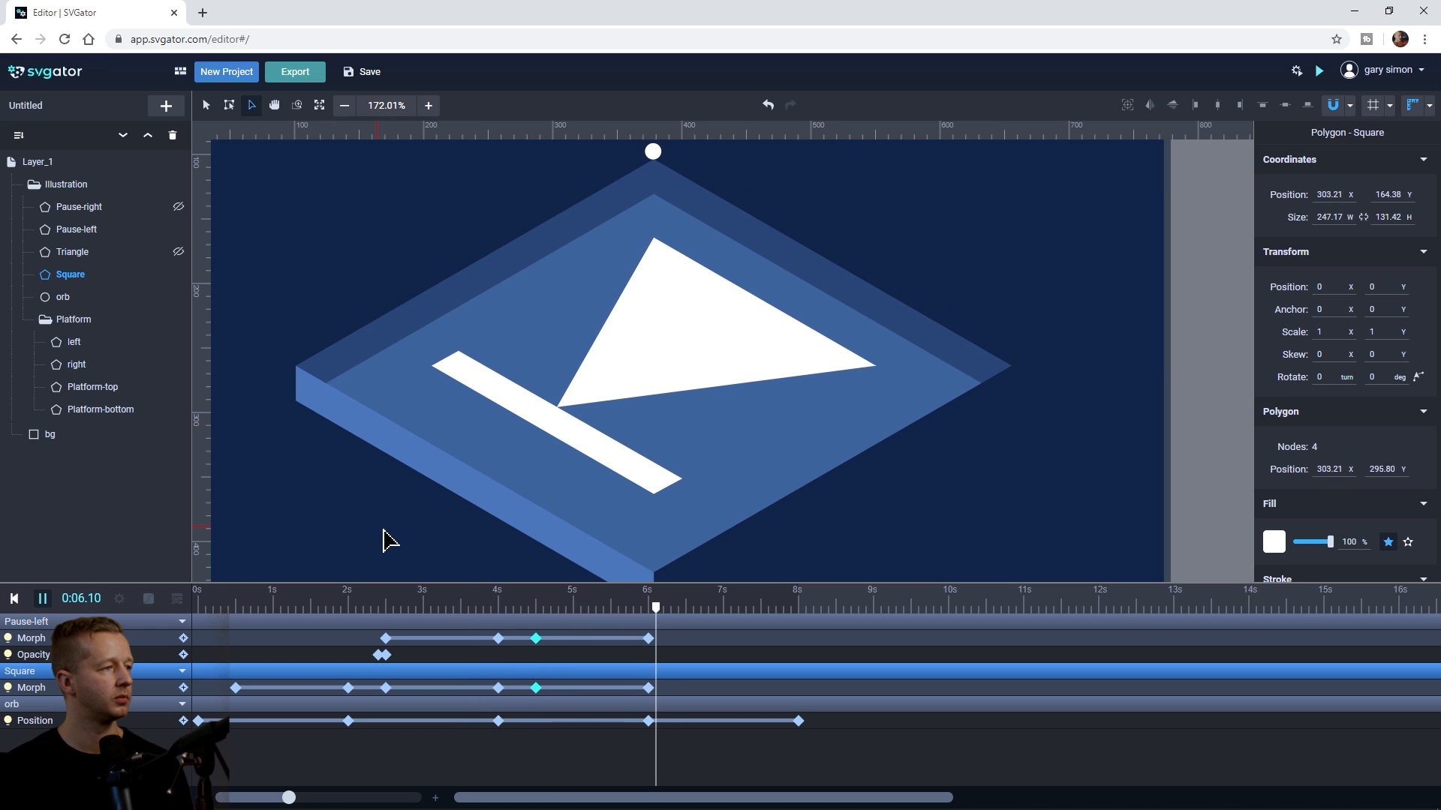
{"action": "left_click", "coordinate": [681, 607]}
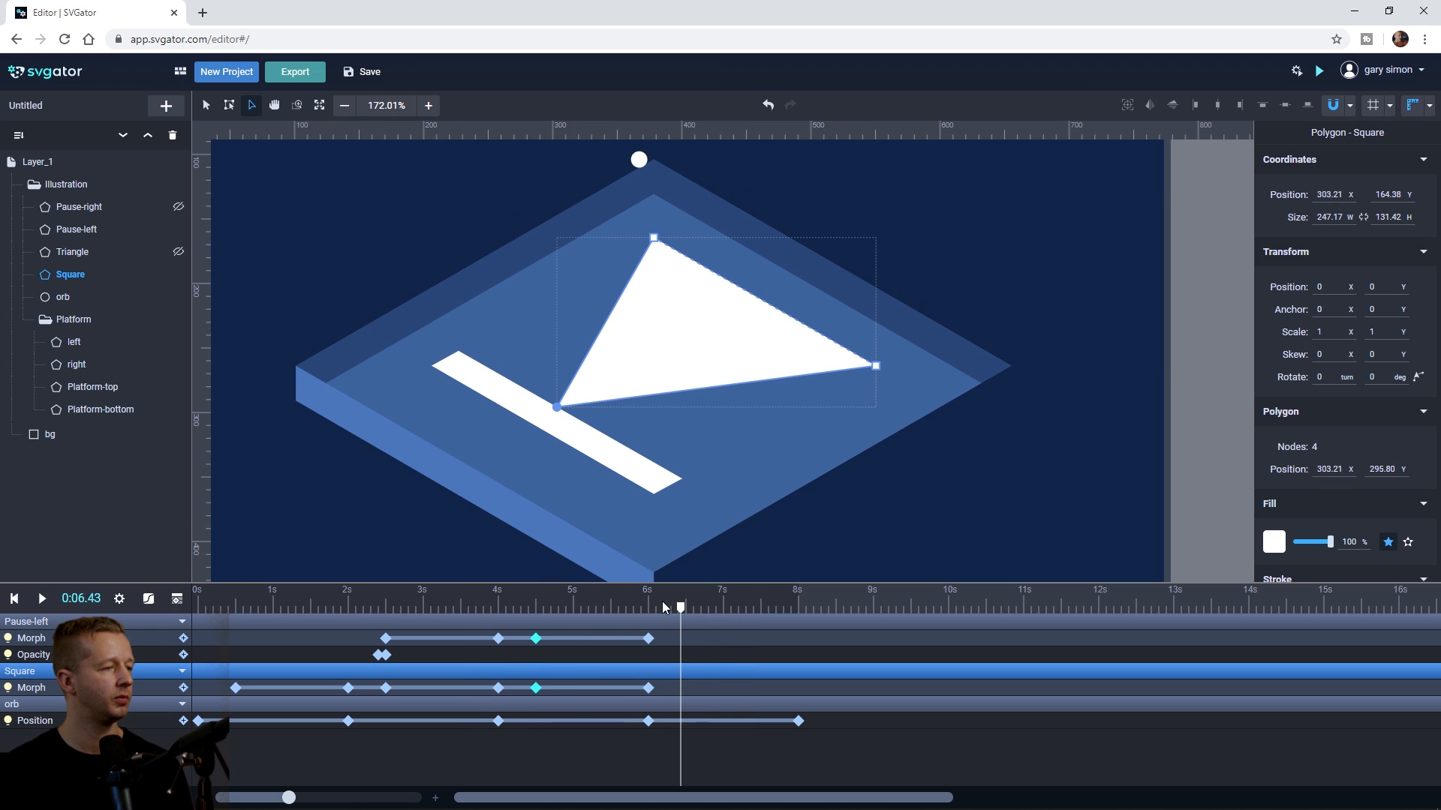
Step: Add Morph keyframes at 6.5 seconds to both Pause-left and Square to hold the triangle and thin bar
{"action": "left_click_drag", "start_coordinate": [680, 610], "coordinate": [686, 608]}
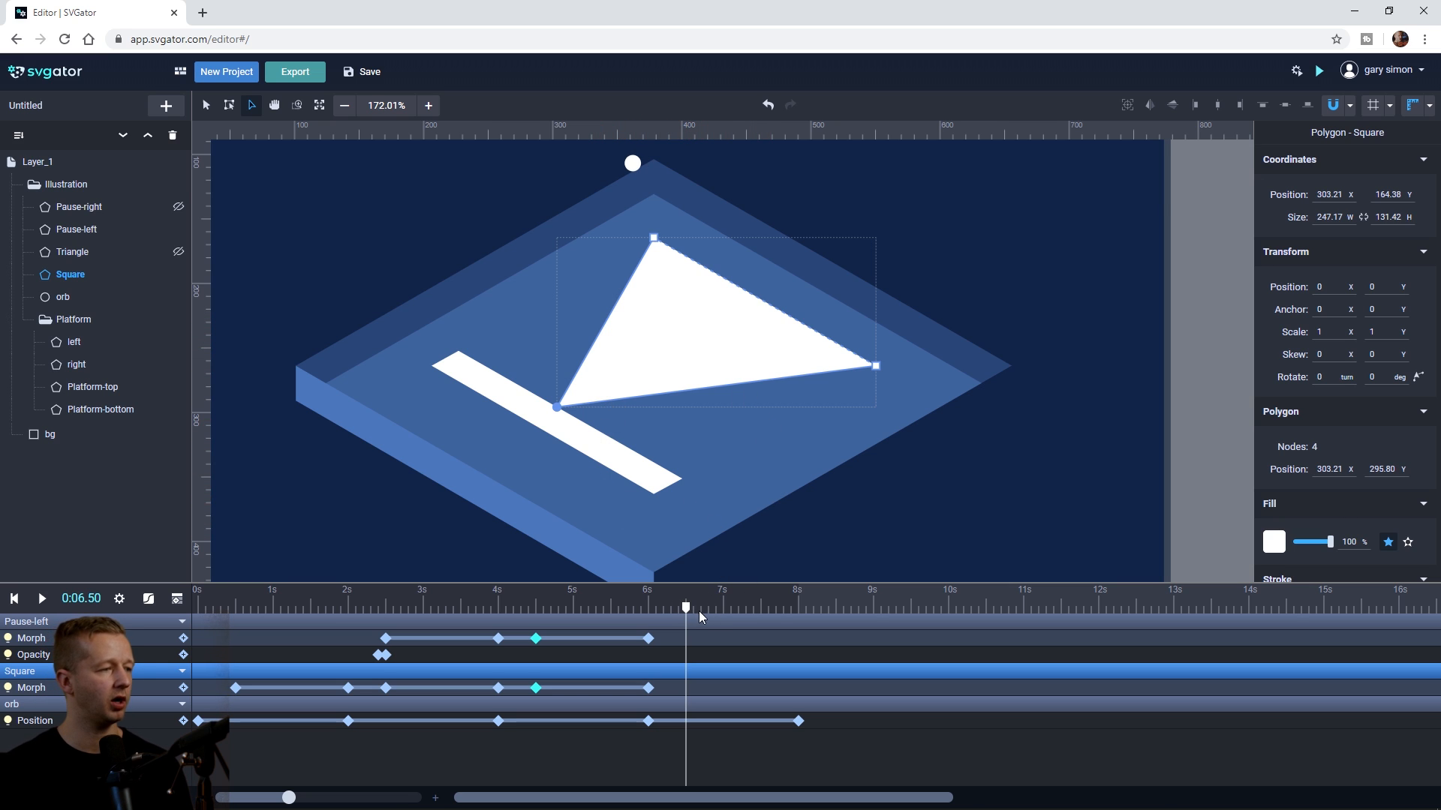
{"action": "mouse_move", "coordinate": [687, 608]}
{"action": "left_mouse_down"}
{"action": "mouse_move", "coordinate": [805, 606]}
{"action": "mouse_move", "coordinate": [223, 608]}
{"action": "mouse_move", "coordinate": [758, 616]}
{"action": "mouse_move", "coordinate": [689, 611]}
{"action": "left_mouse_up"}
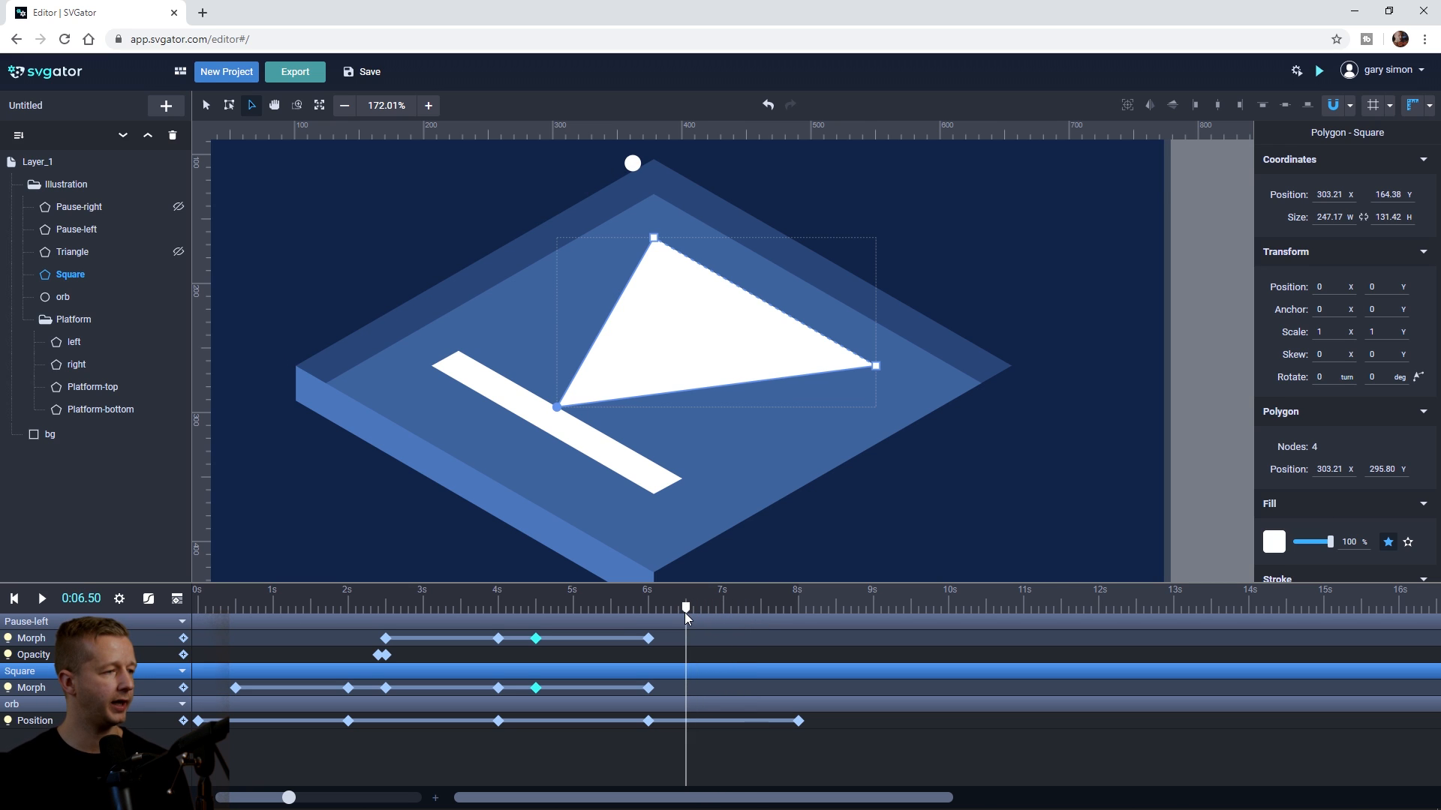
{"action": "left_click", "coordinate": [184, 638]}
{"action": "left_click", "coordinate": [183, 689]}
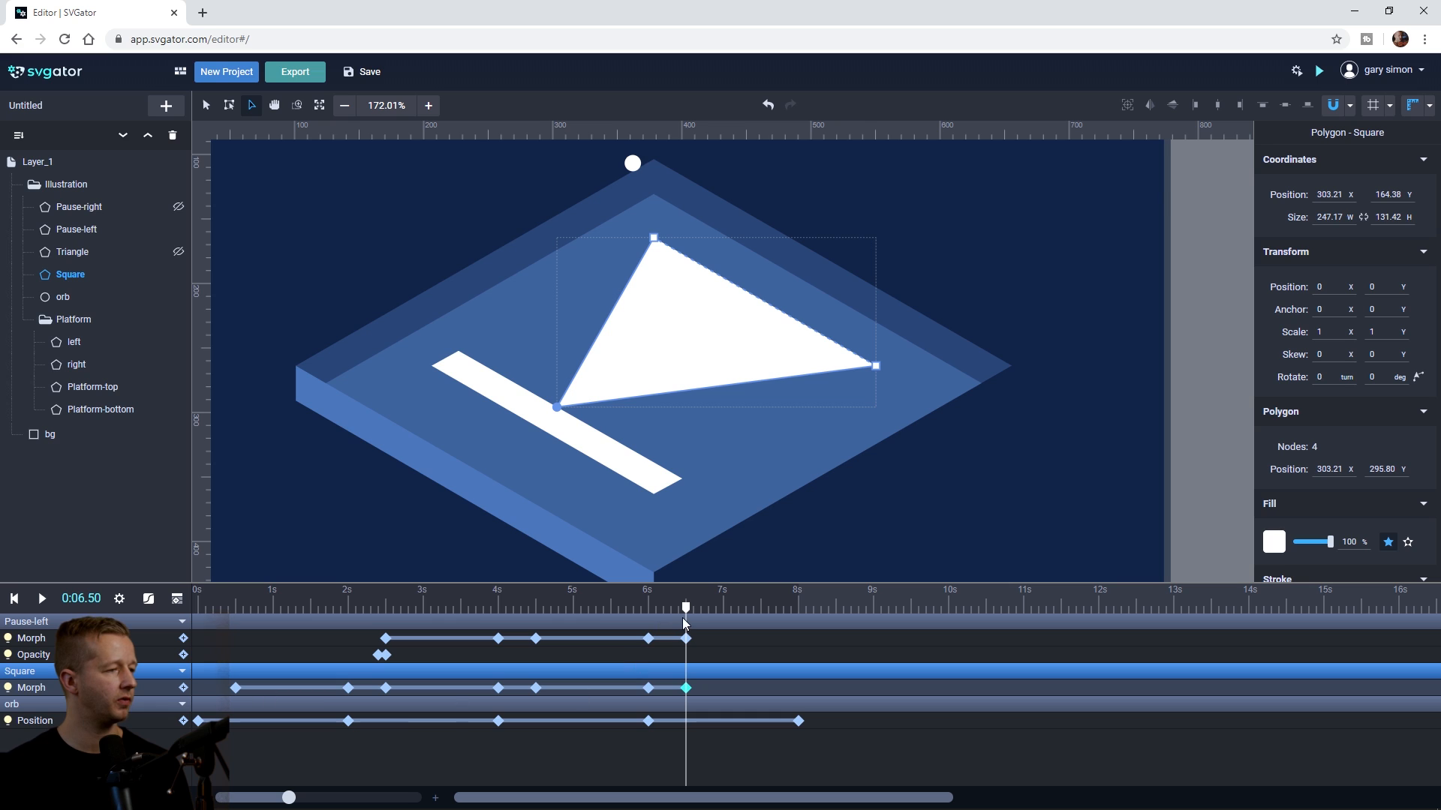
Step: At 8 seconds, reshape Square into the full diamond, about 344 by 199, by moving its two joined corners apart
{"action": "left_click_drag", "start_coordinate": [688, 609], "coordinate": [801, 609]}
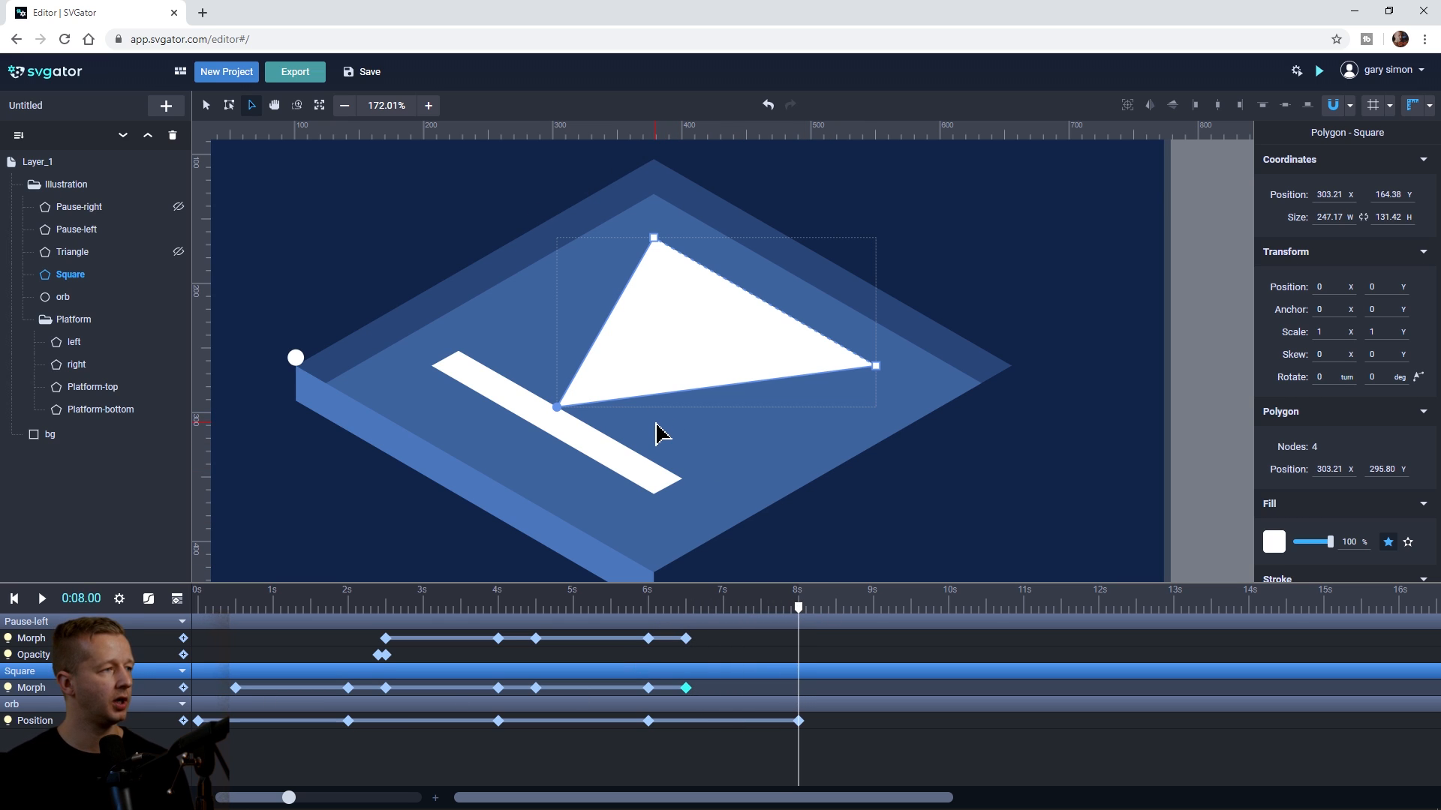
{"action": "left_click_drag", "start_coordinate": [559, 410], "coordinate": [654, 495]}
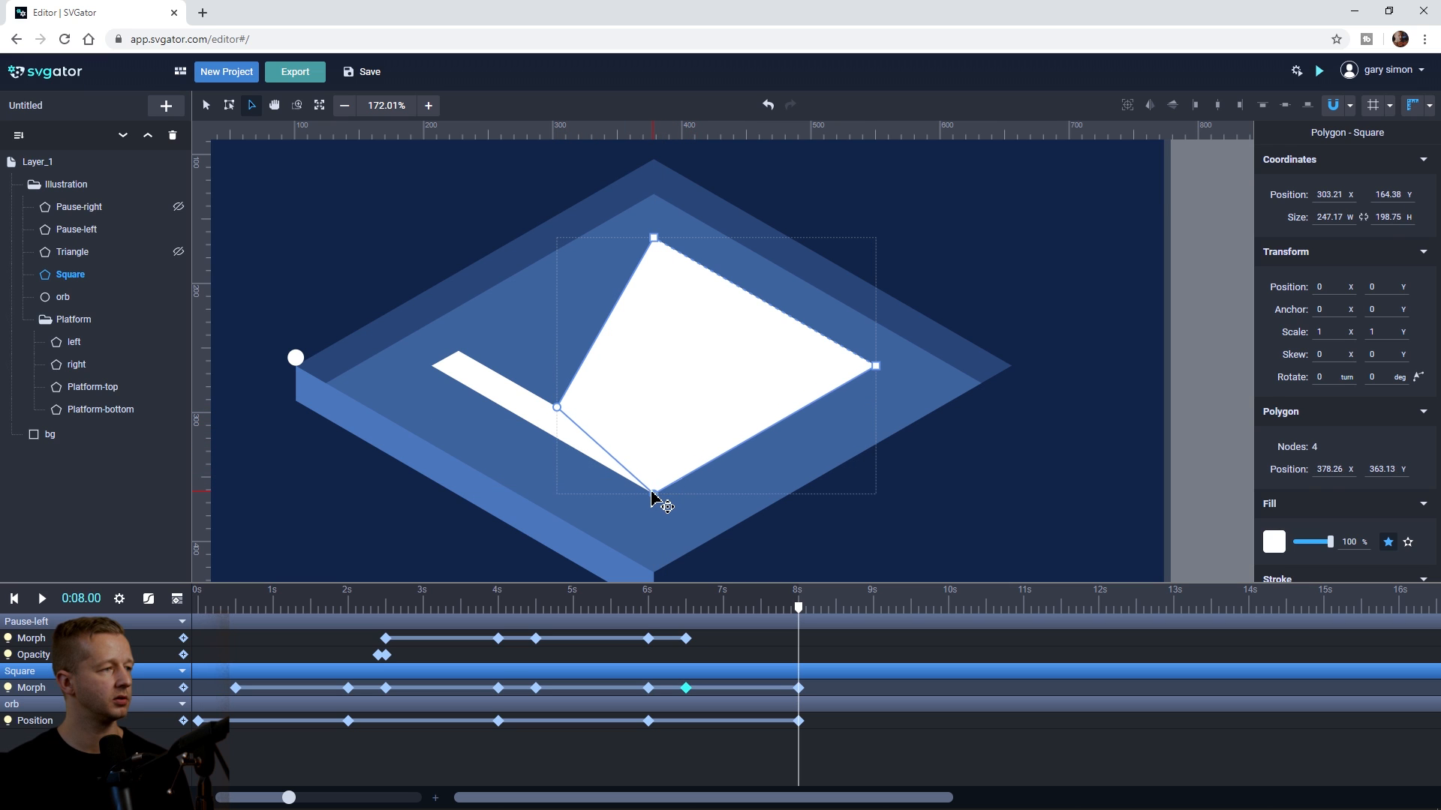
{"action": "left_click_drag", "start_coordinate": [558, 412], "coordinate": [435, 372]}
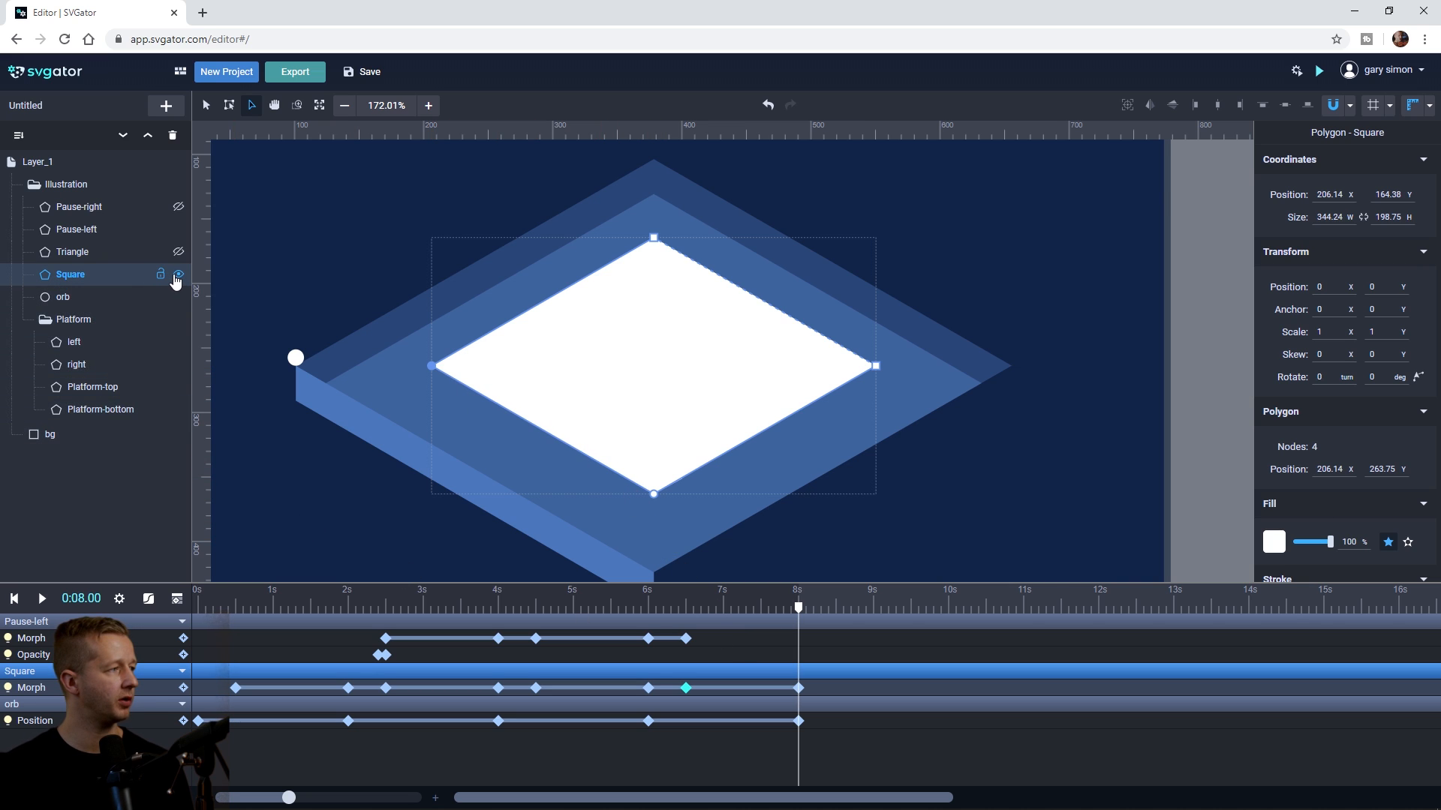
Step: At 8 seconds, widen Pause-left to about 294 by 170, hiding Square only while reshaping the bar
{"action": "left_click", "coordinate": [178, 274]}
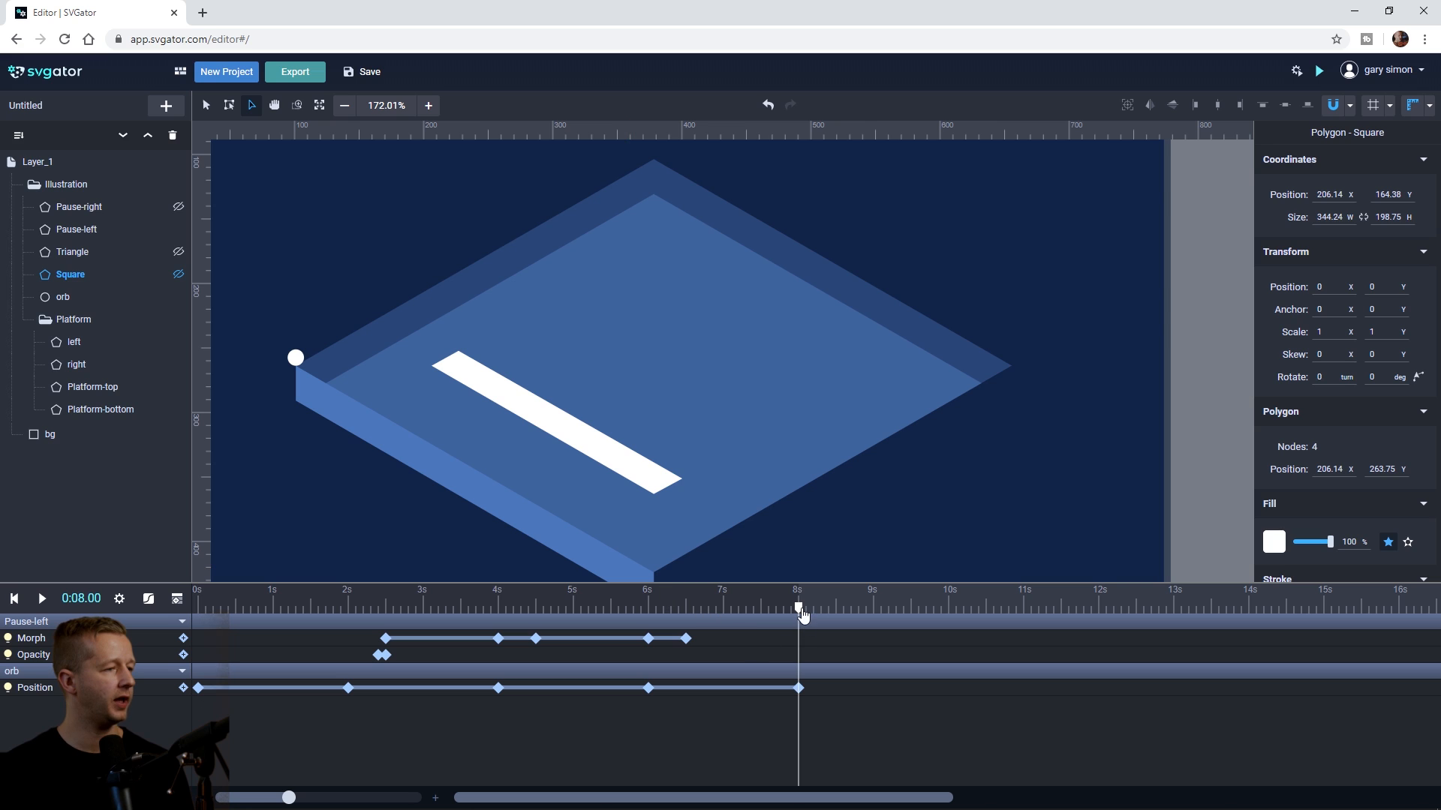
{"action": "left_click", "coordinate": [631, 465]}
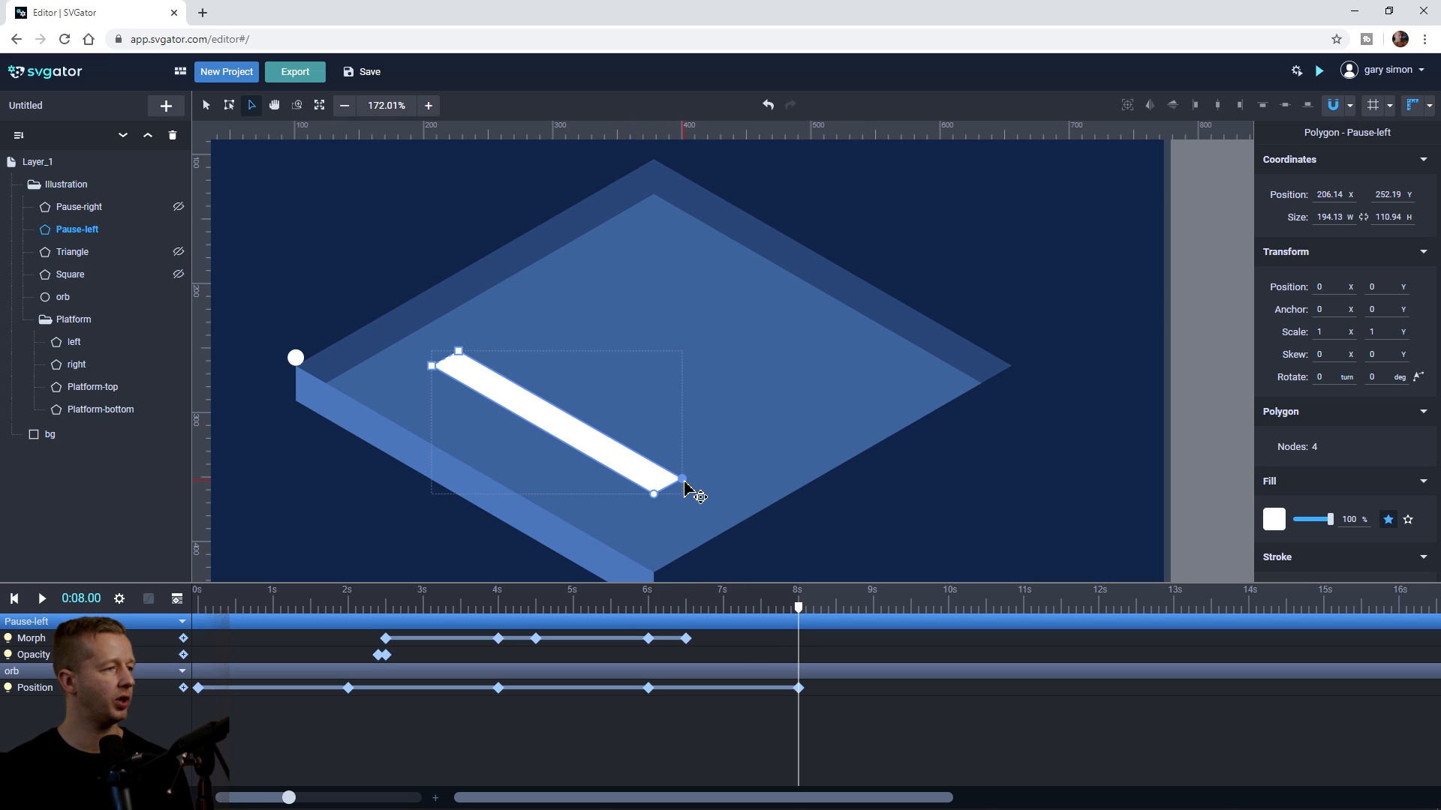
{"action": "left_click_drag", "start_coordinate": [682, 478], "coordinate": [811, 413]}
{"action": "key", "text": "ctrl+z"}
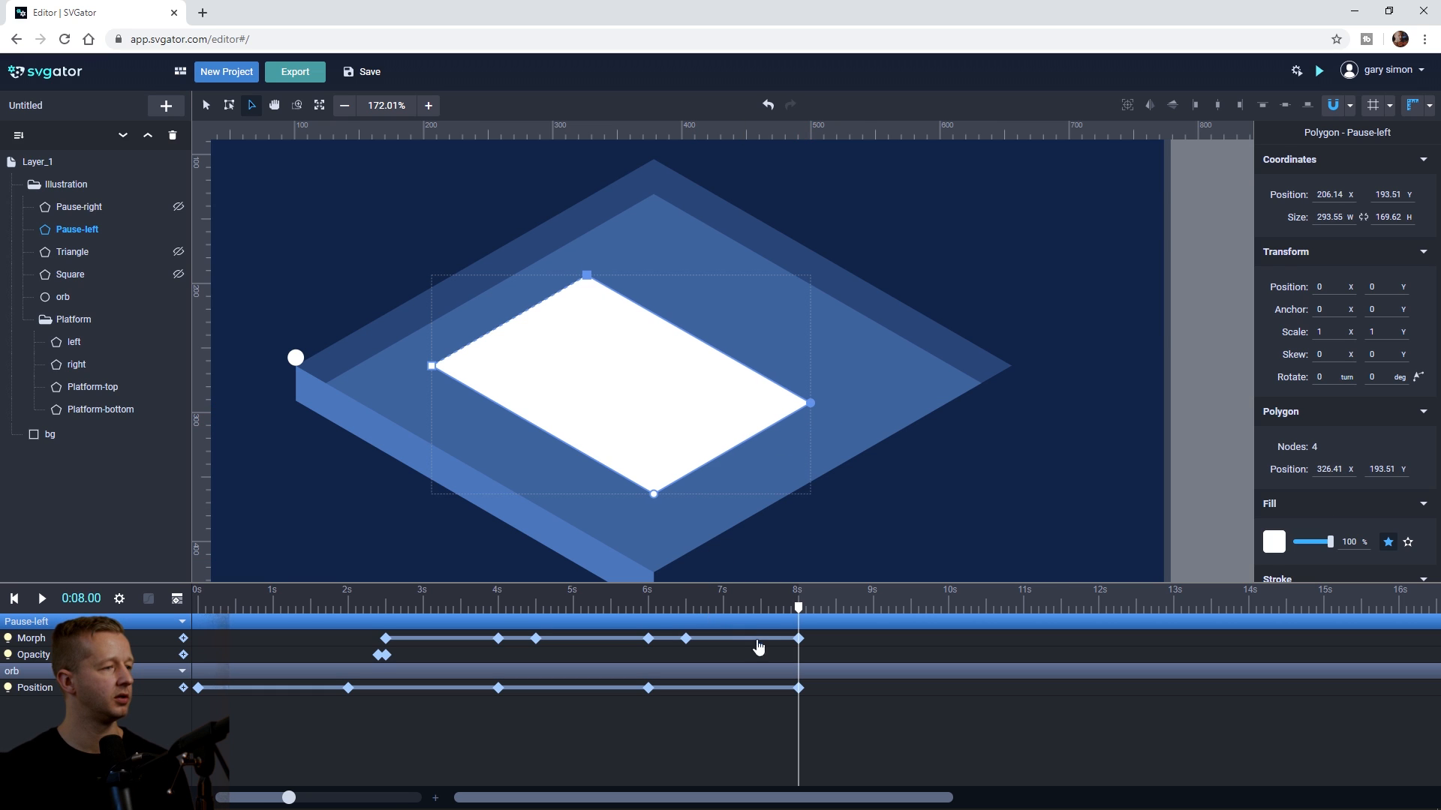
{"action": "left_click_drag", "start_coordinate": [798, 609], "coordinate": [701, 608]}
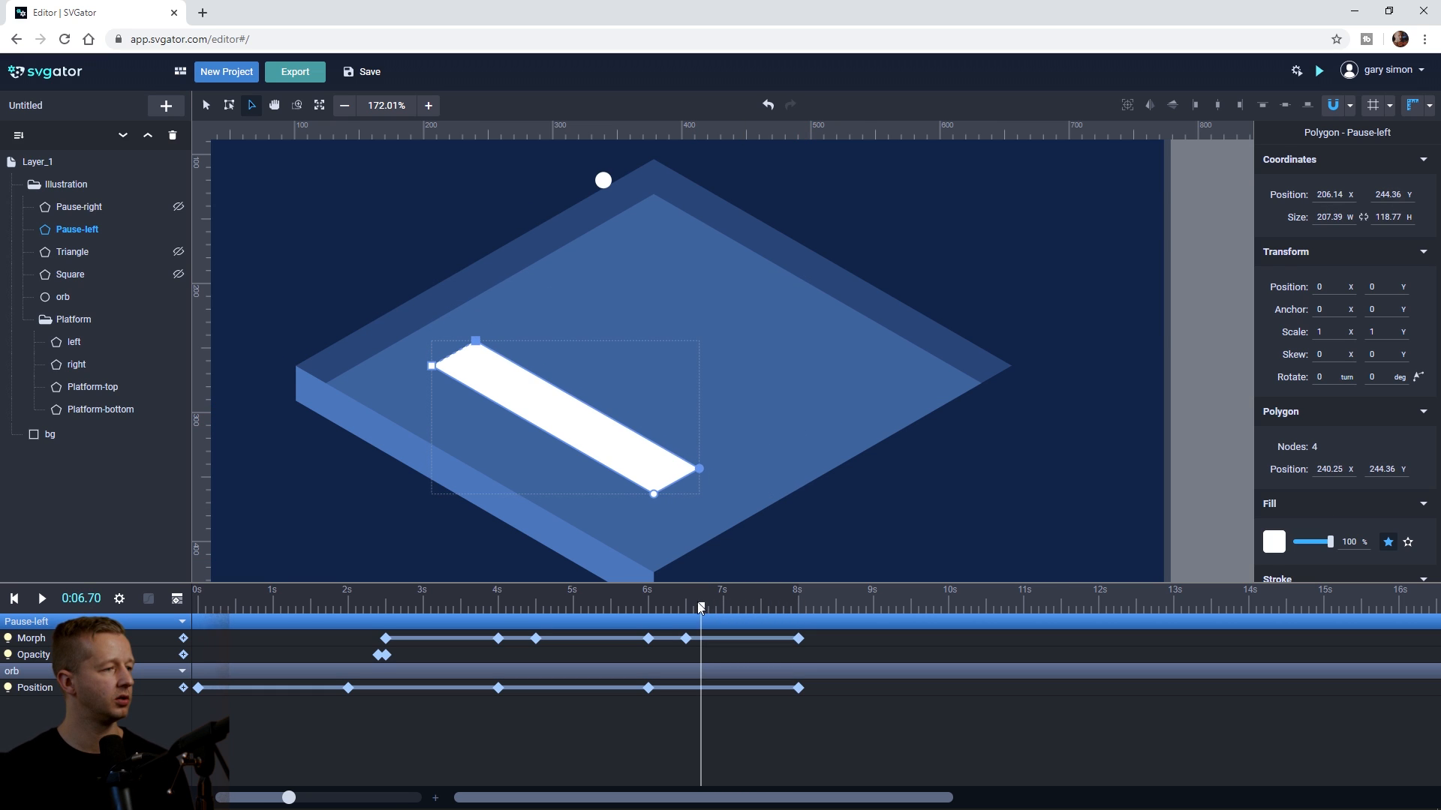
{"action": "left_click", "coordinate": [181, 277]}
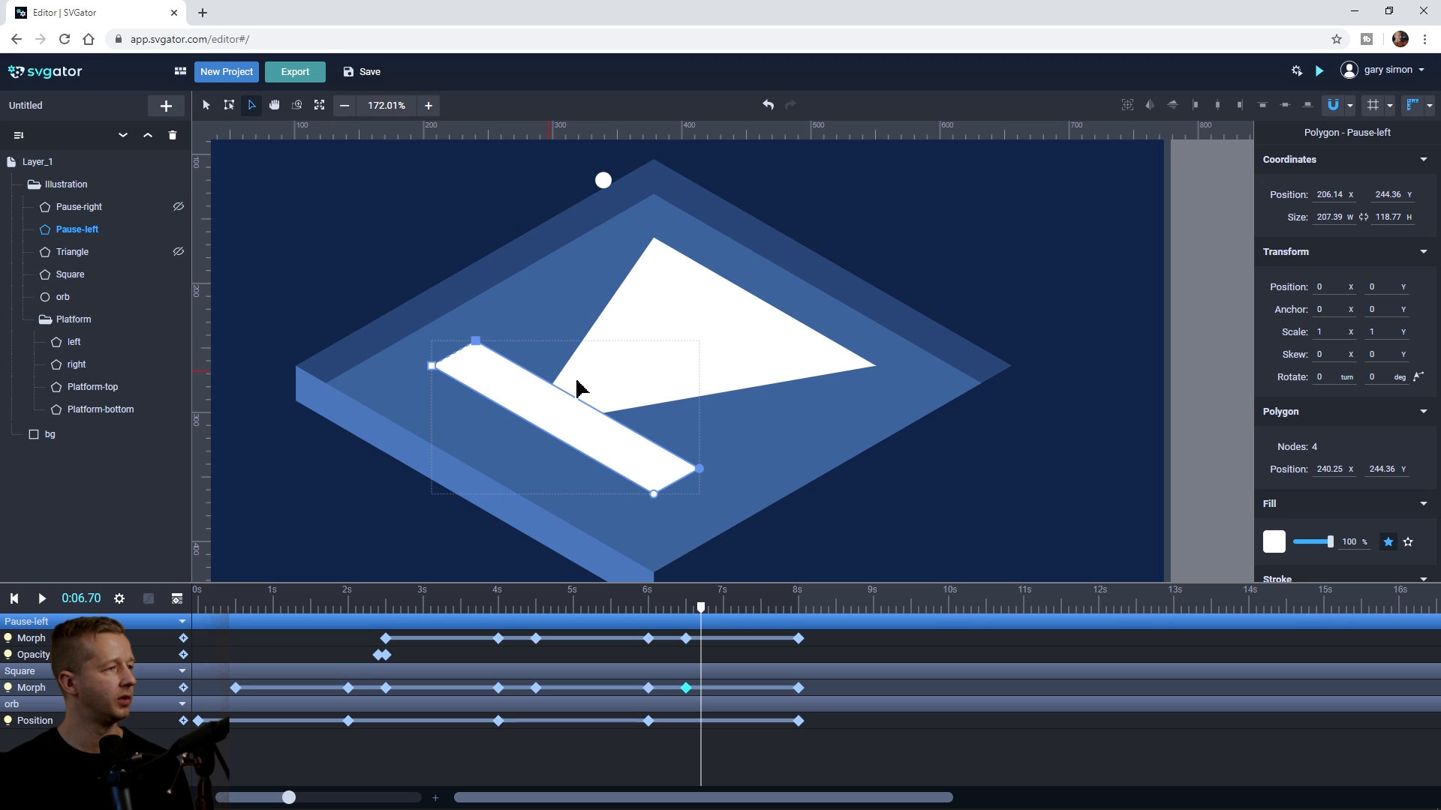
Step: Play back the full animation from 0 to 8 seconds to check the morph back into the square
{"action": "left_click_drag", "start_coordinate": [698, 617], "coordinate": [197, 600]}
{"action": "left_click", "coordinate": [295, 496]}
{"action": "key", "text": "space"}
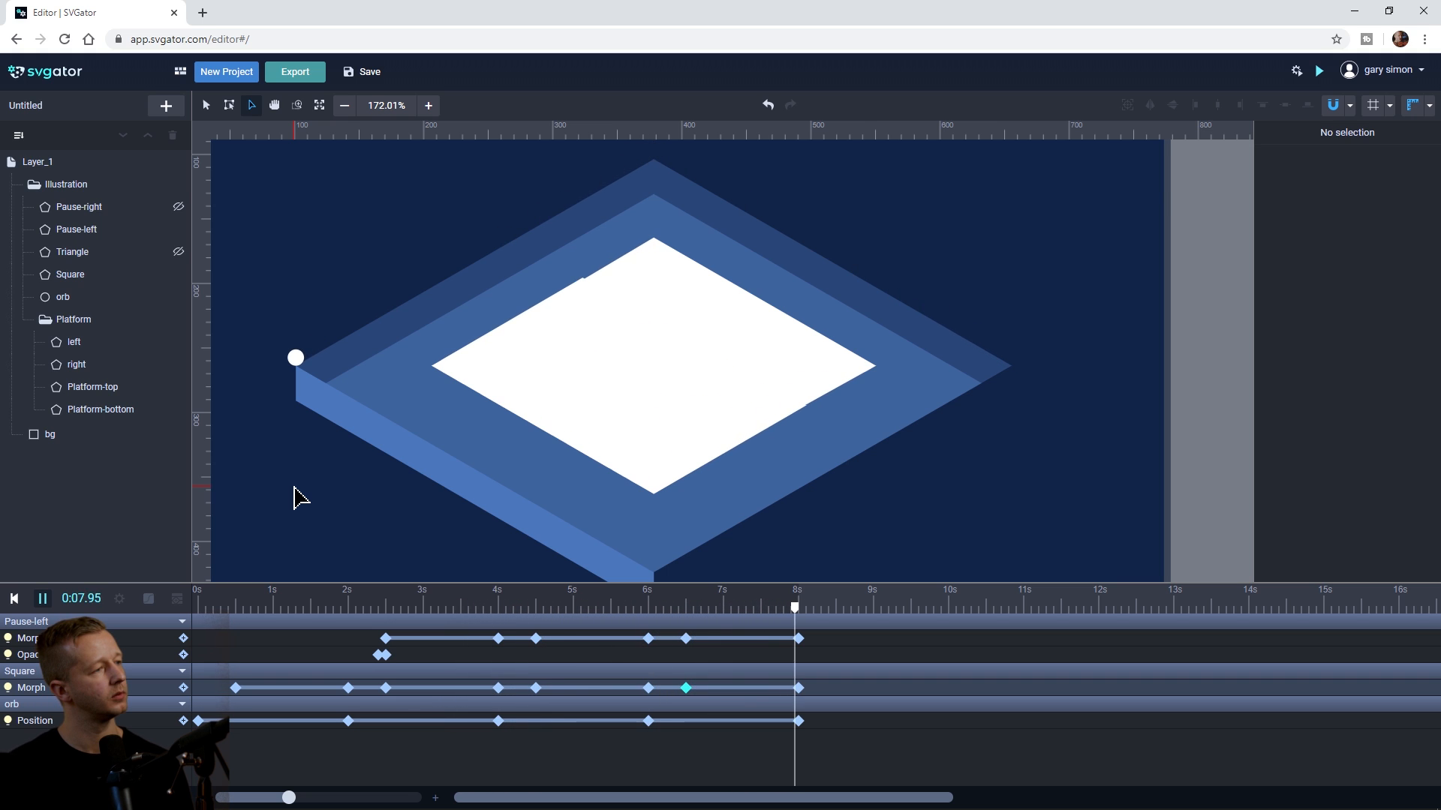
Step: Apply an easing preset to the 6.5-second Morph keyframes of both Pause-left and Square
{"action": "left_click", "coordinate": [685, 639]}
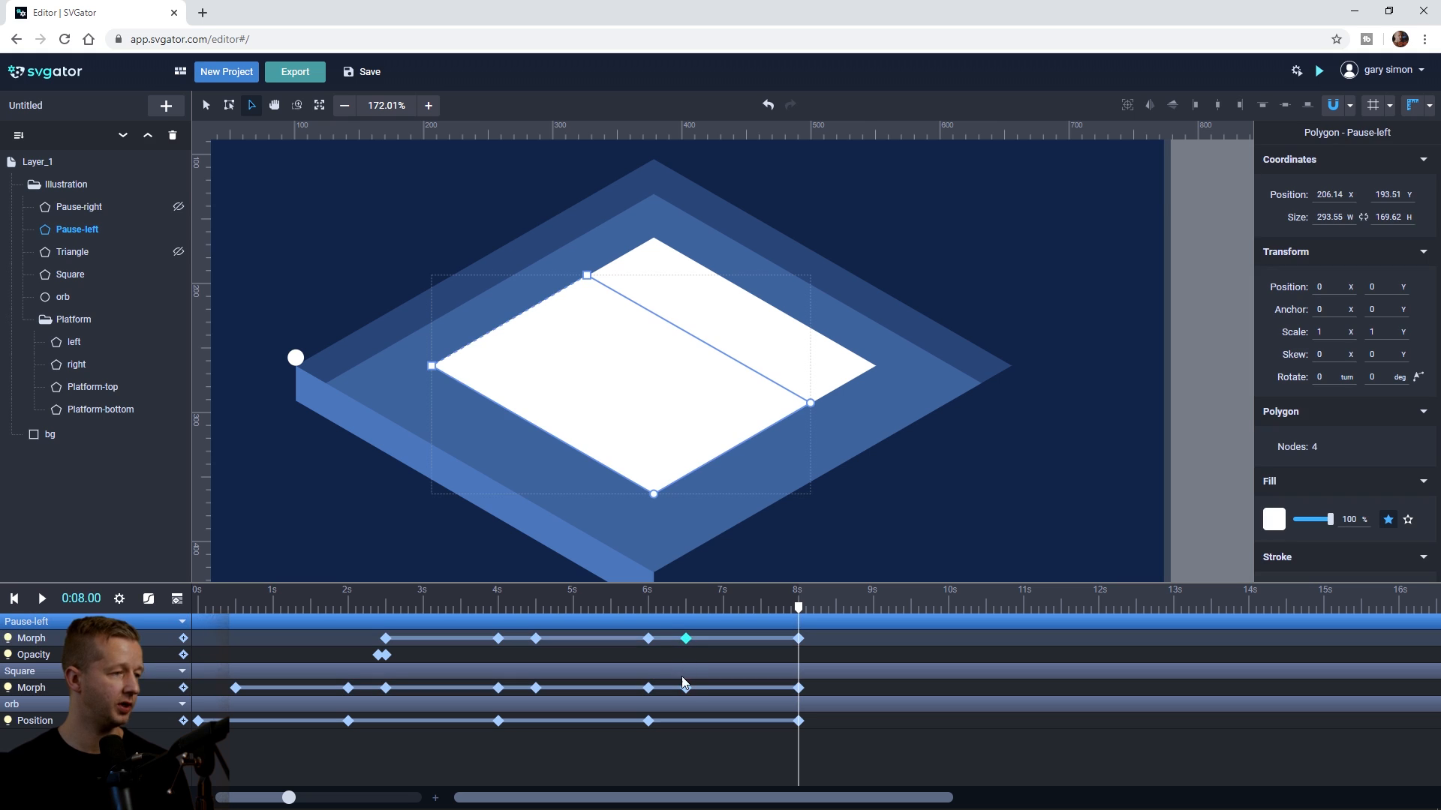
{"action": "left_click", "coordinate": [685, 688], "text": "shift"}
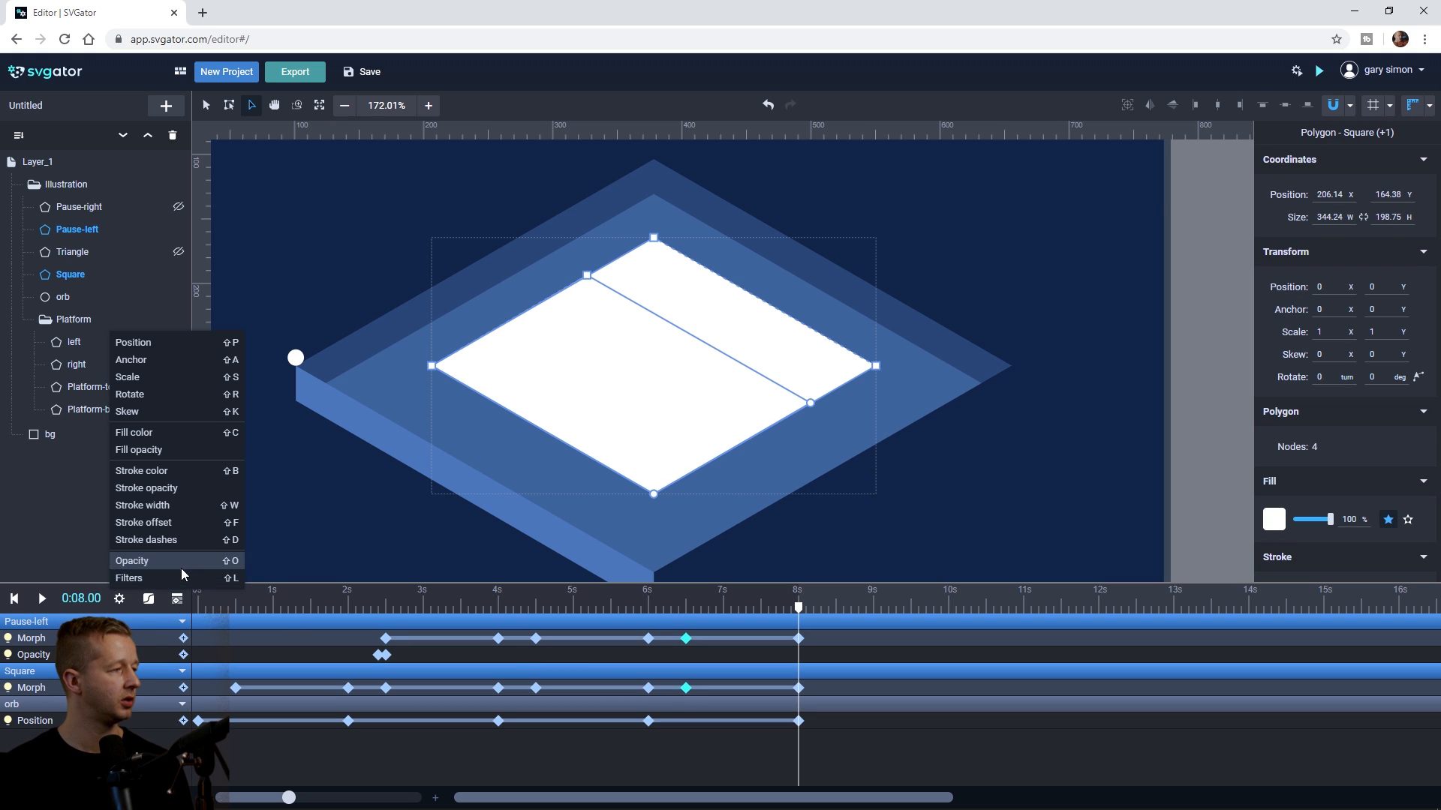
{"action": "left_click", "coordinate": [149, 598]}
{"action": "scroll", "coordinate": [225, 511], "scroll_direction": "down", "scroll_amount": 5}
{"action": "left_click", "coordinate": [225, 456]}
{"action": "left_click", "coordinate": [358, 565]}
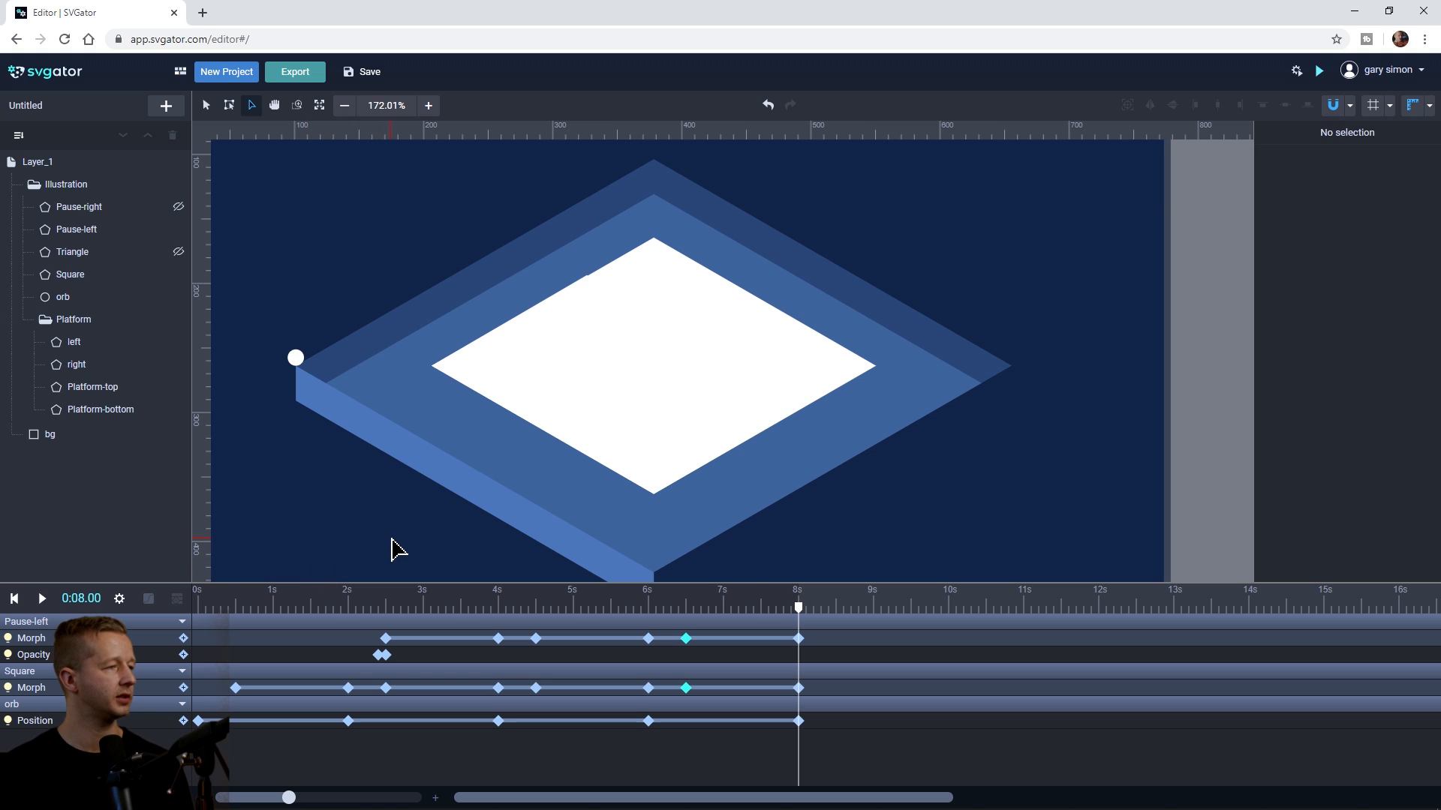
Step: Recenter the whole illustration on the canvas and play back the animation to check the eased morph
{"action": "scroll", "coordinate": [396, 546], "scroll_direction": "down", "scroll_amount": 4}
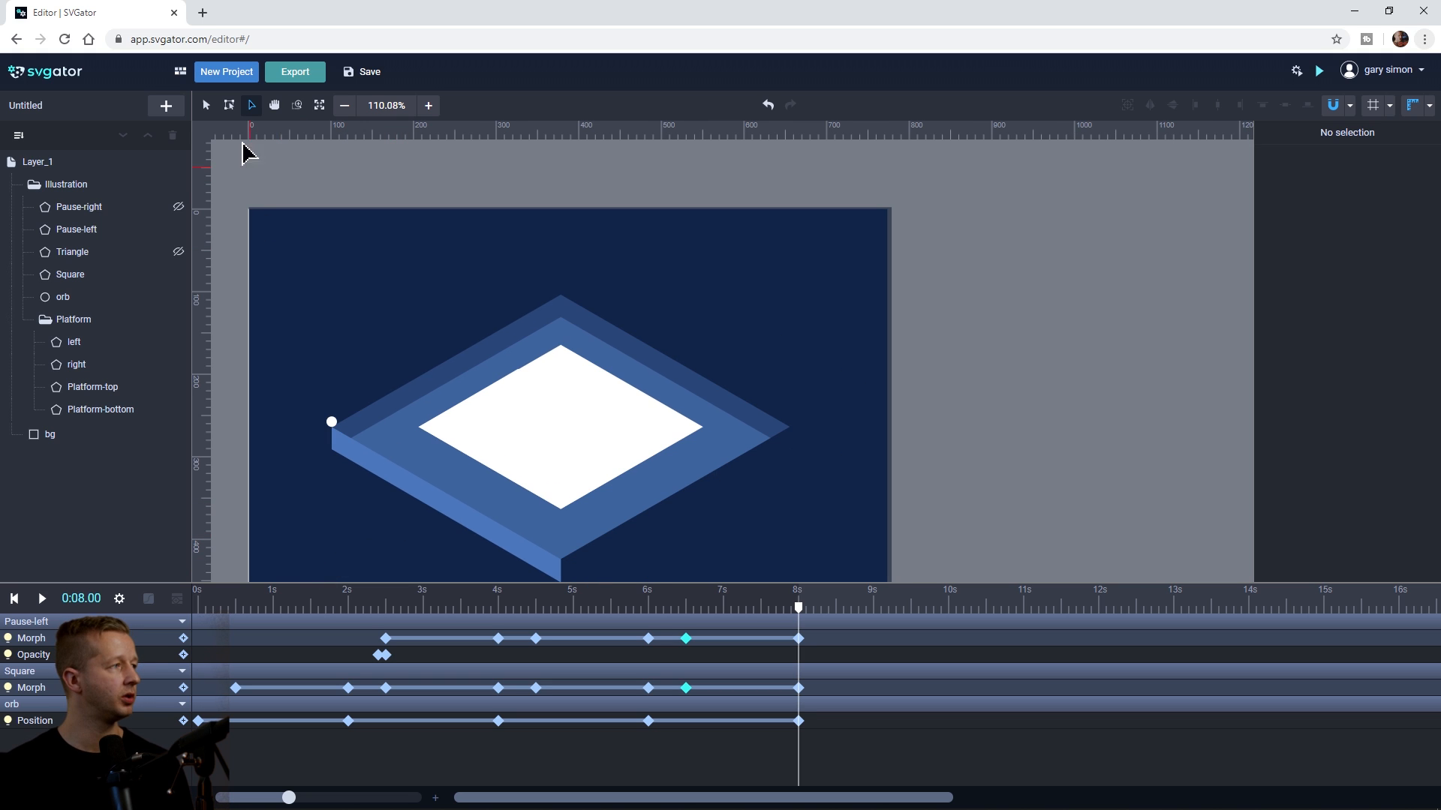
{"action": "left_click", "coordinate": [276, 107]}
{"action": "left_click_drag", "start_coordinate": [444, 408], "coordinate": [568, 341]}
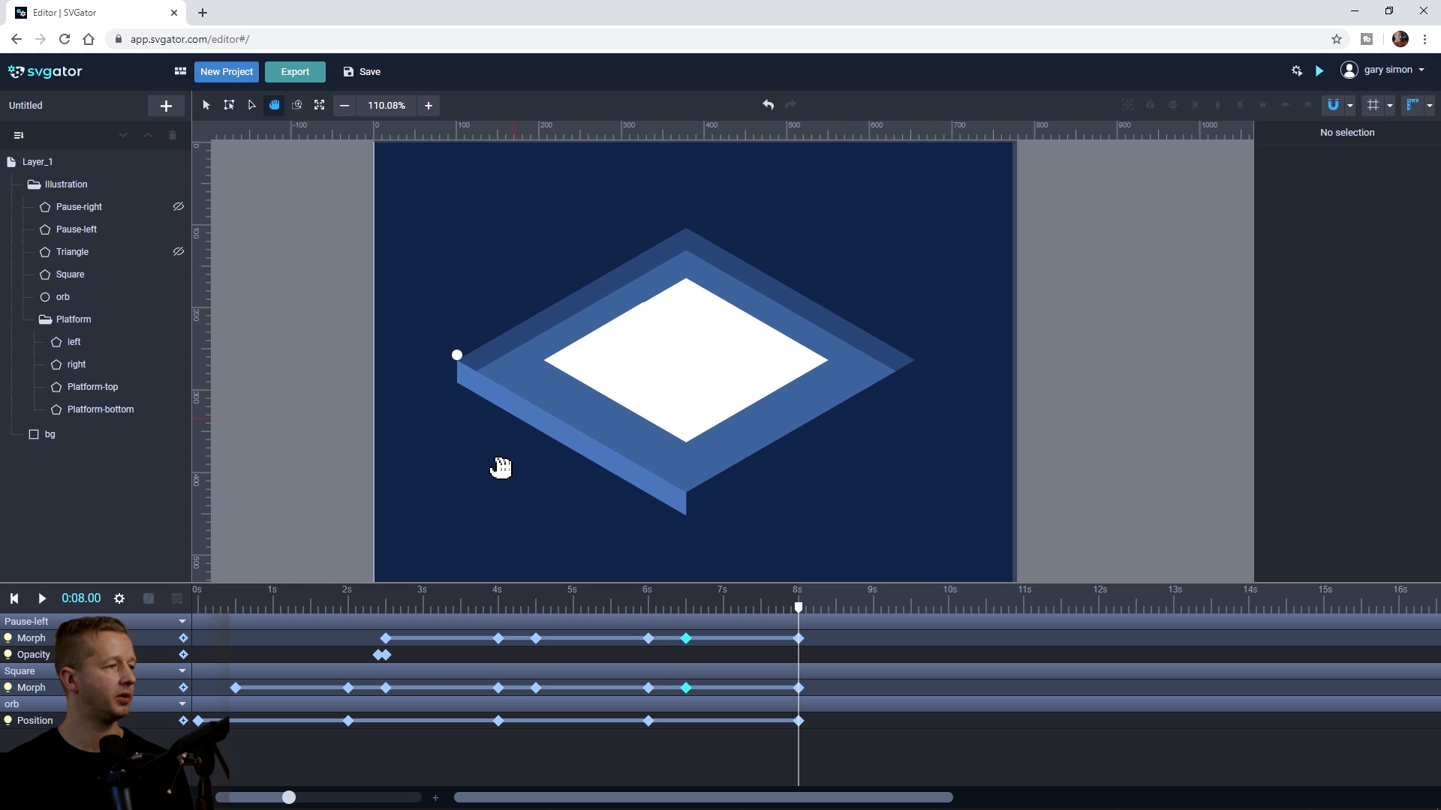
{"action": "key", "text": "space"}
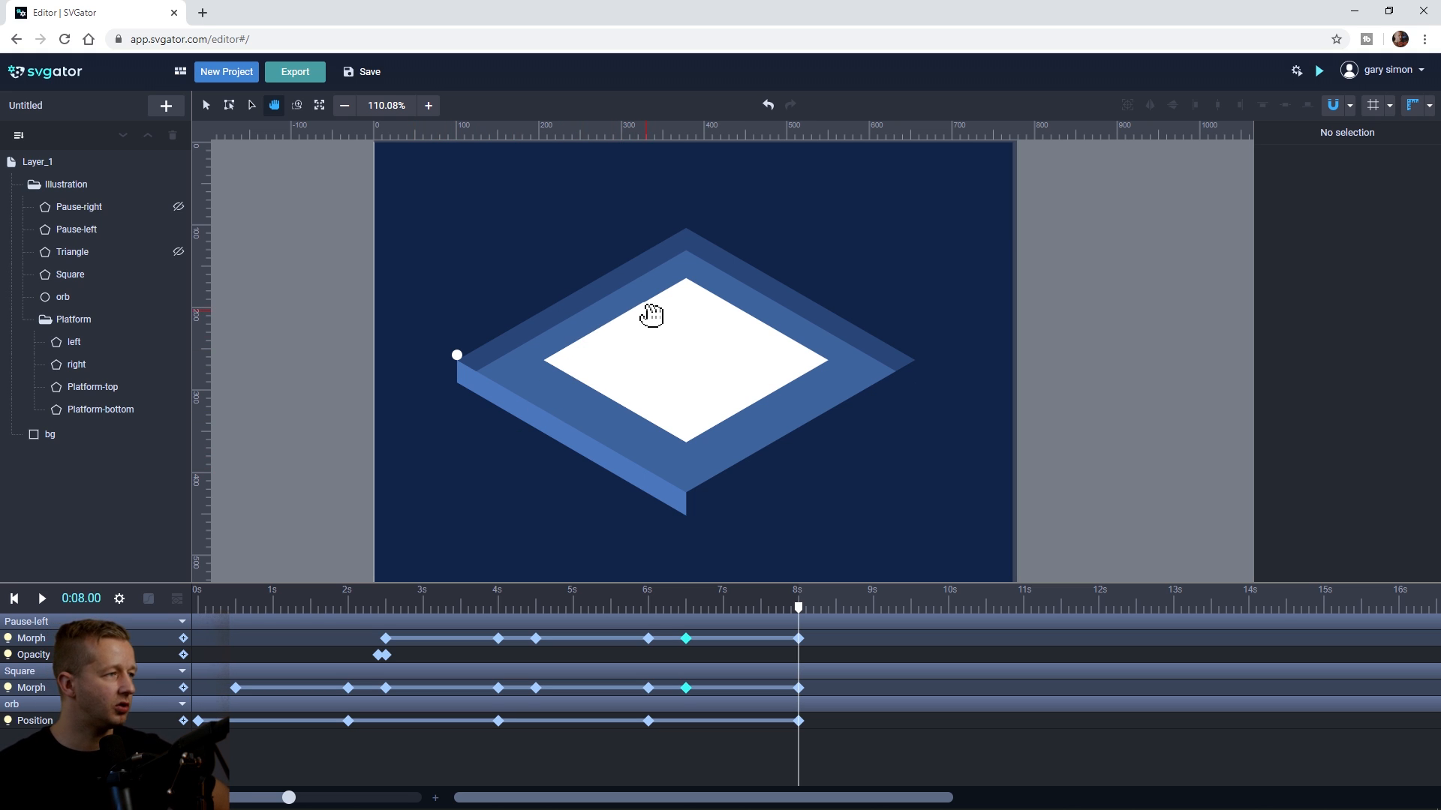
Step: At 8 seconds, nudge Pause-left's upper corner to about 329.44, 192.77 so its edge sits flush with Square's edge
{"action": "scroll", "coordinate": [652, 315], "scroll_direction": "up", "scroll_amount": 5}
{"action": "scroll", "coordinate": [676, 307], "scroll_direction": "down", "scroll_amount": 5}
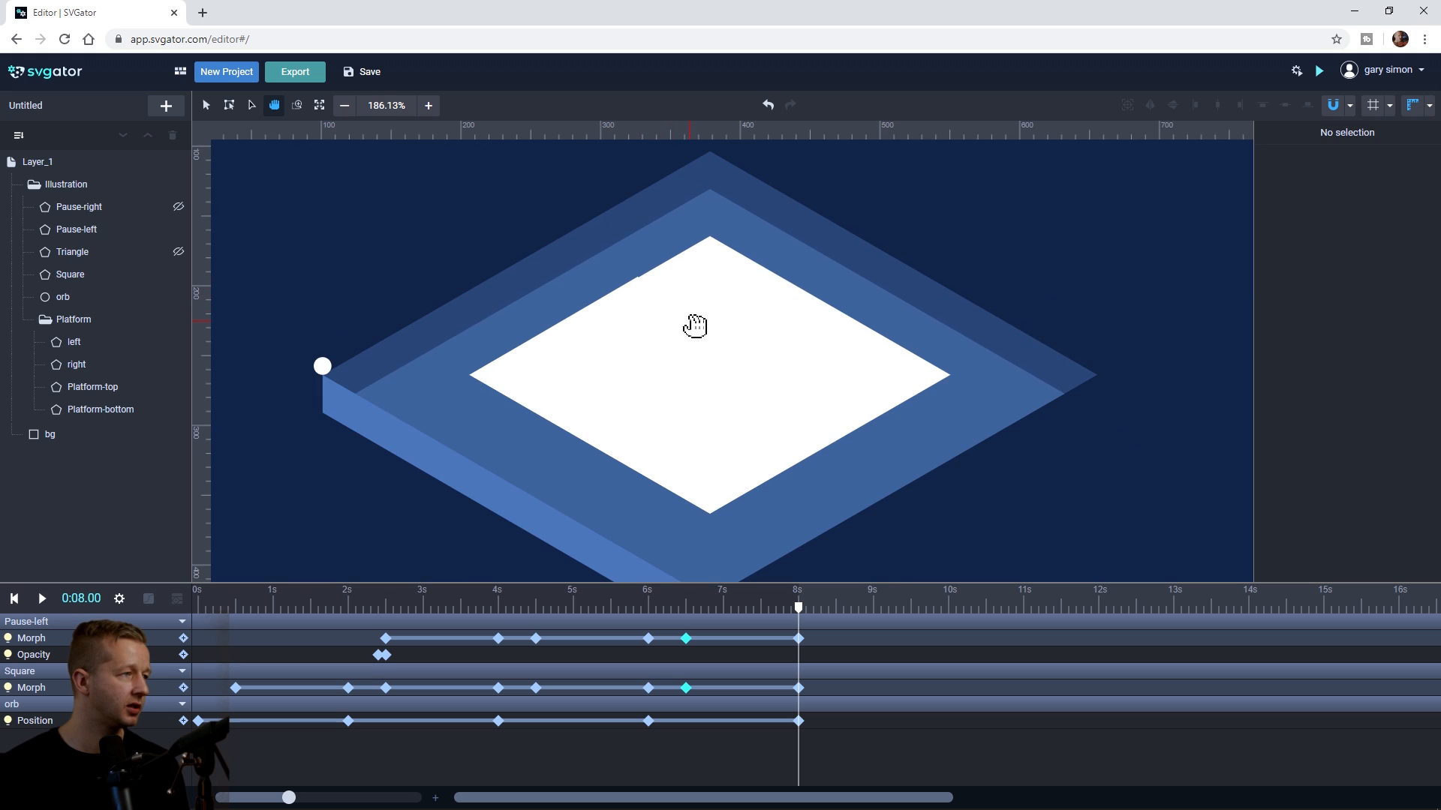
{"action": "scroll", "coordinate": [695, 323], "scroll_direction": "up", "scroll_amount": 3}
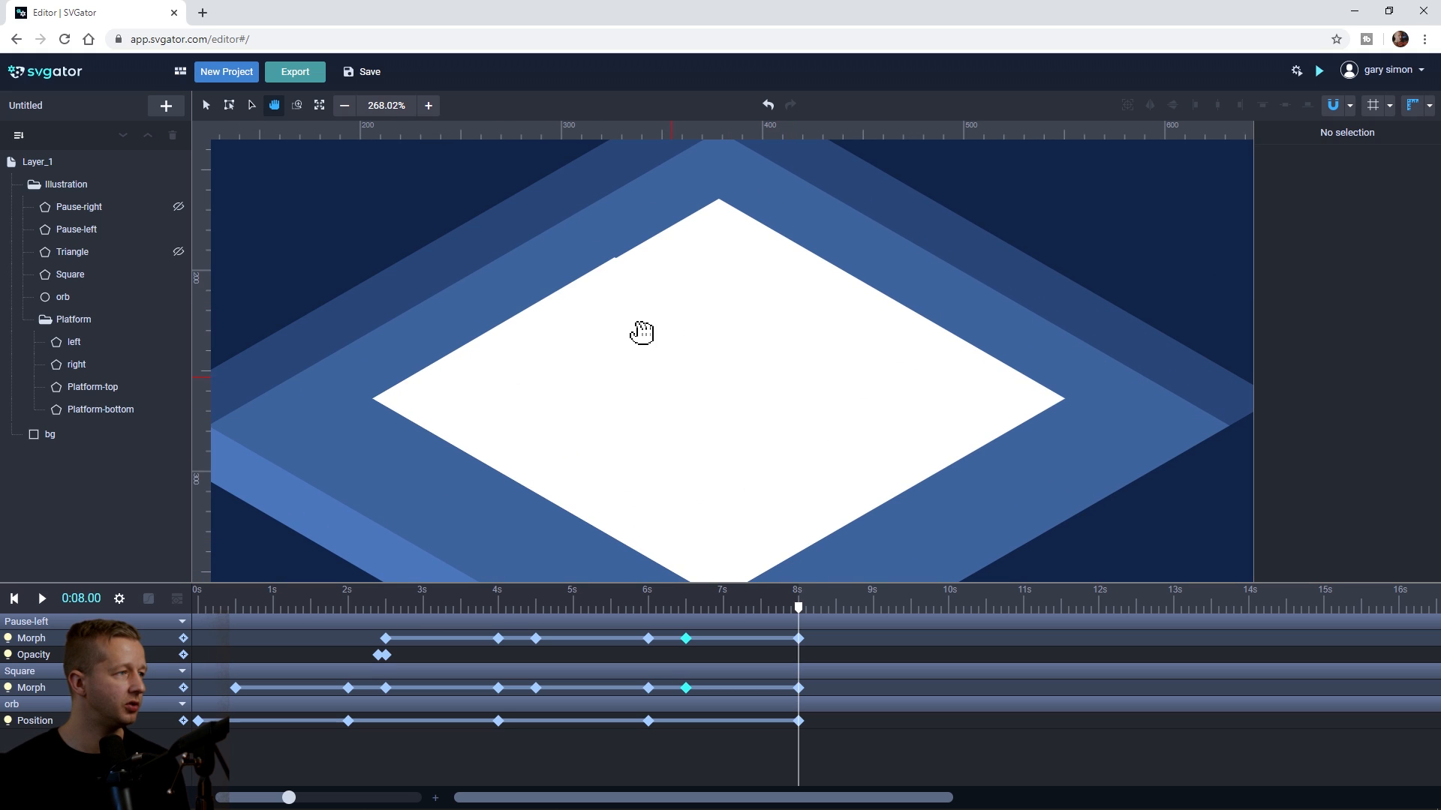
{"action": "left_click", "coordinate": [798, 639]}
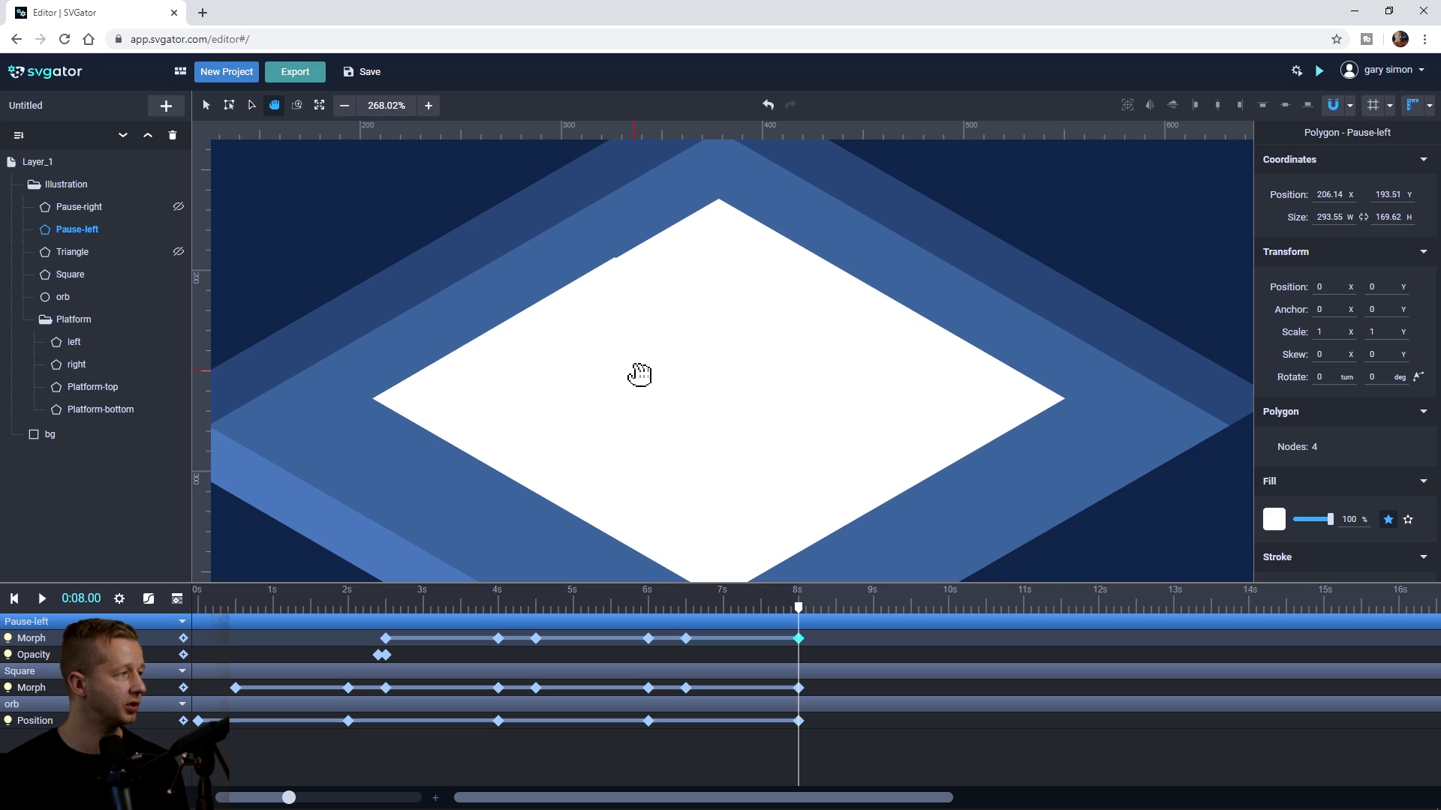
{"action": "left_click", "coordinate": [84, 233]}
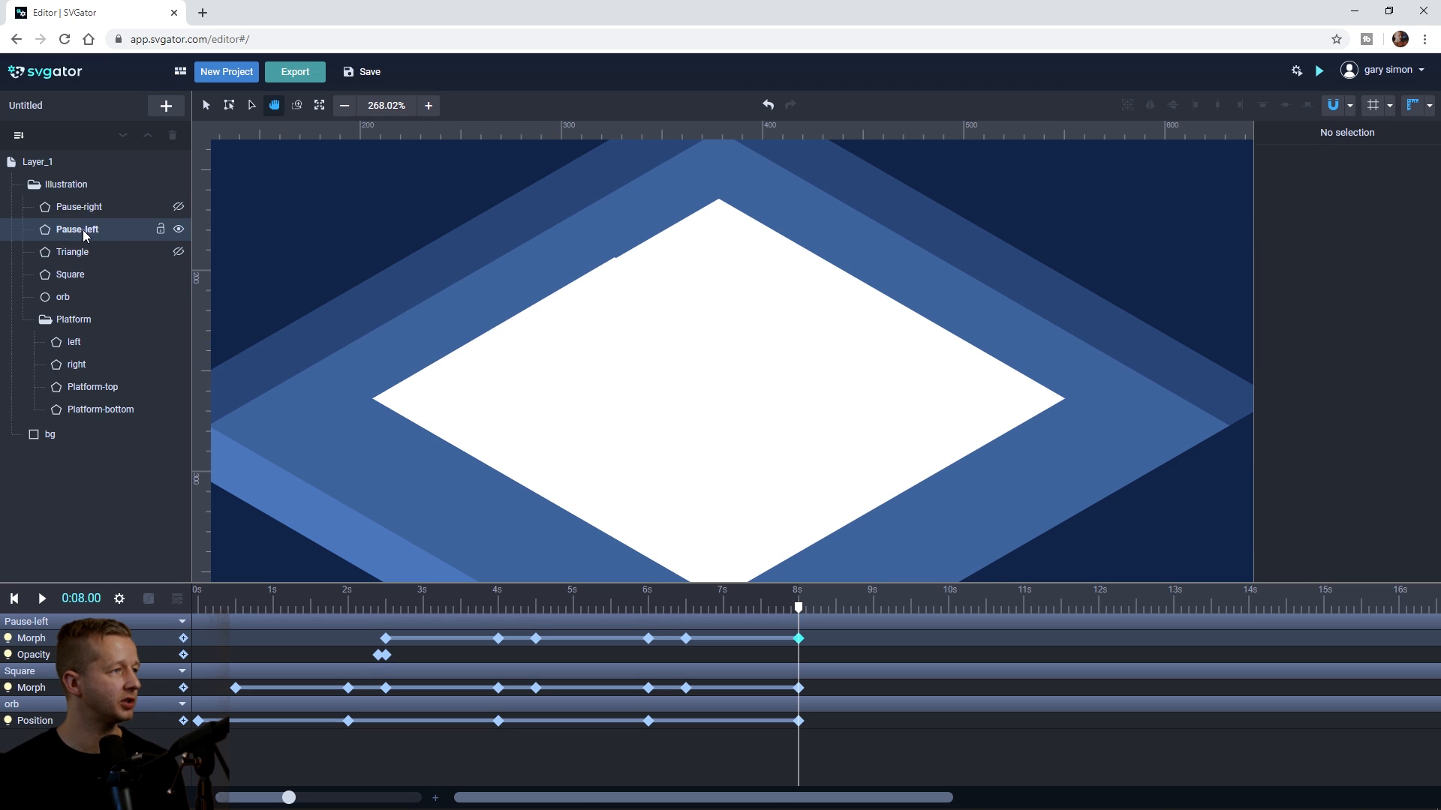
{"action": "left_click", "coordinate": [98, 233]}
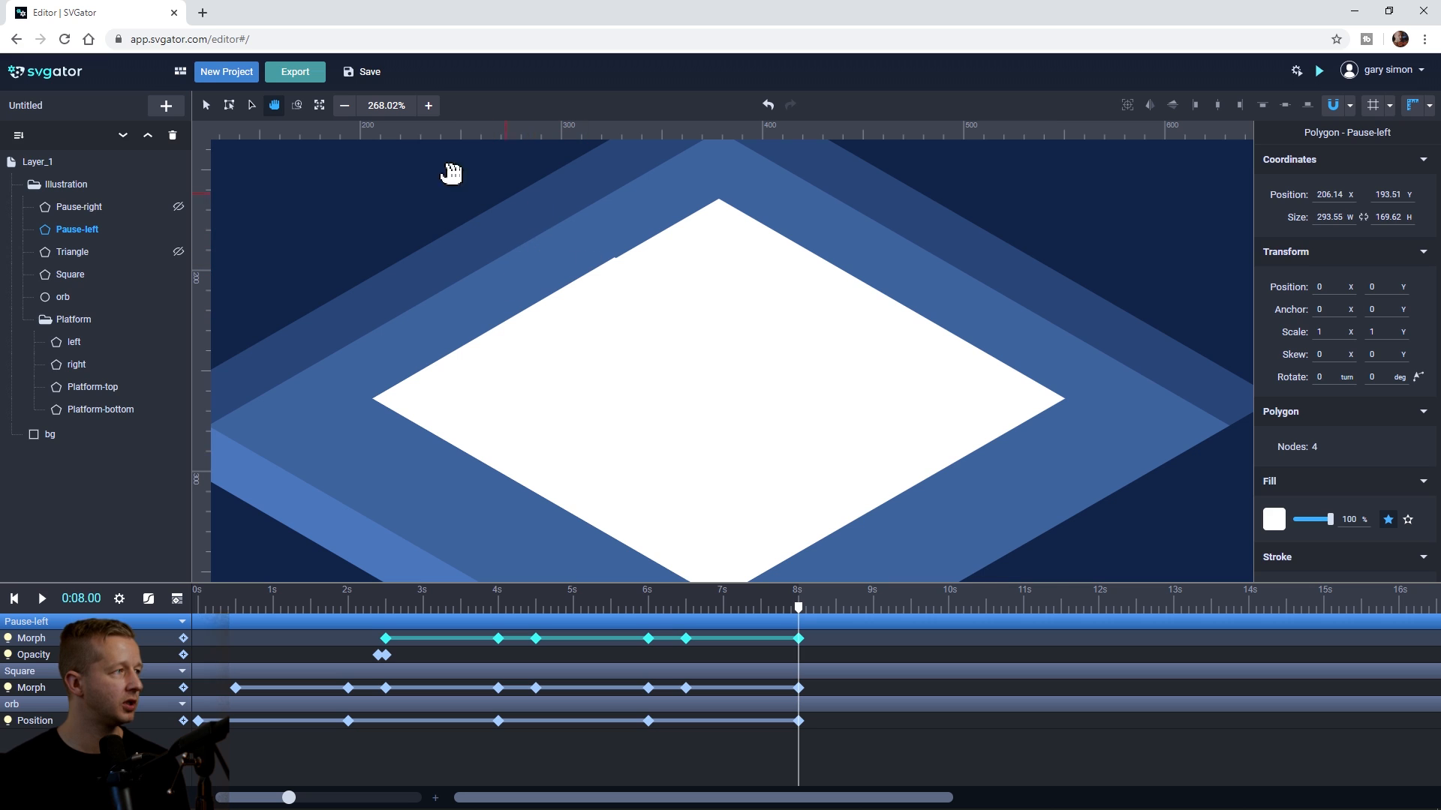
{"action": "left_click", "coordinate": [230, 106]}
{"action": "left_click", "coordinate": [251, 105]}
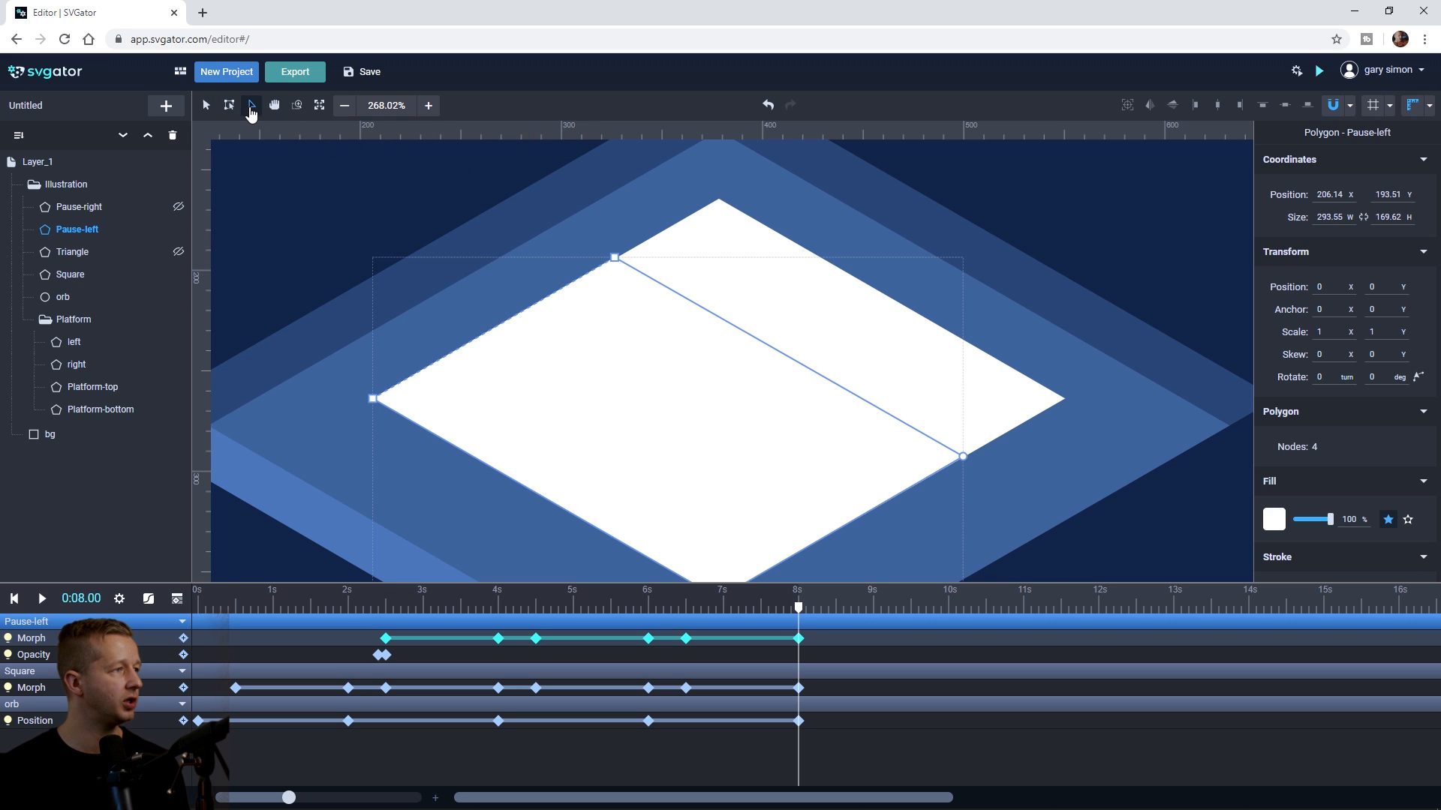
{"action": "left_click", "coordinate": [615, 258]}
{"action": "left_click_drag", "start_coordinate": [616, 260], "coordinate": [622, 258]}
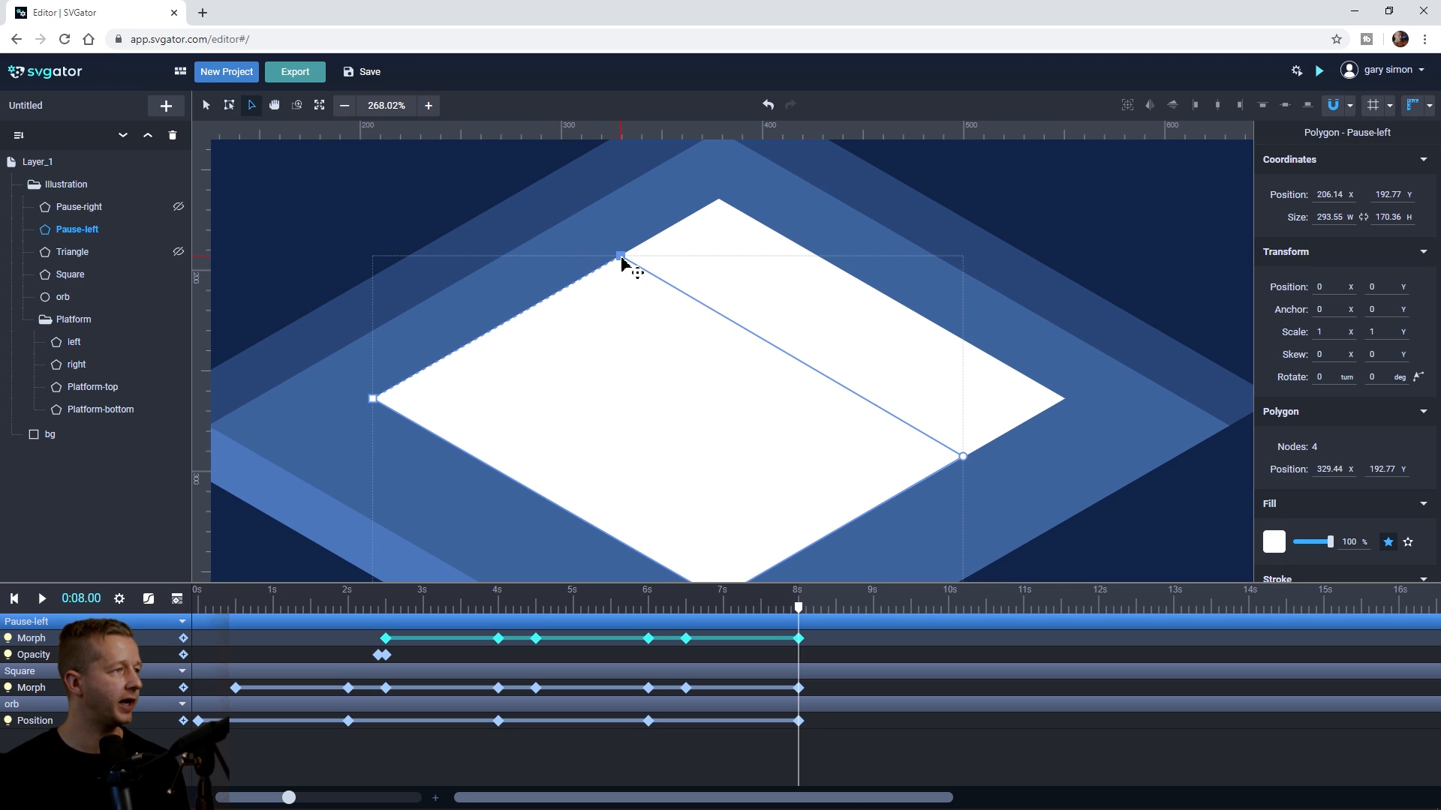
{"action": "left_click", "coordinate": [1151, 292]}
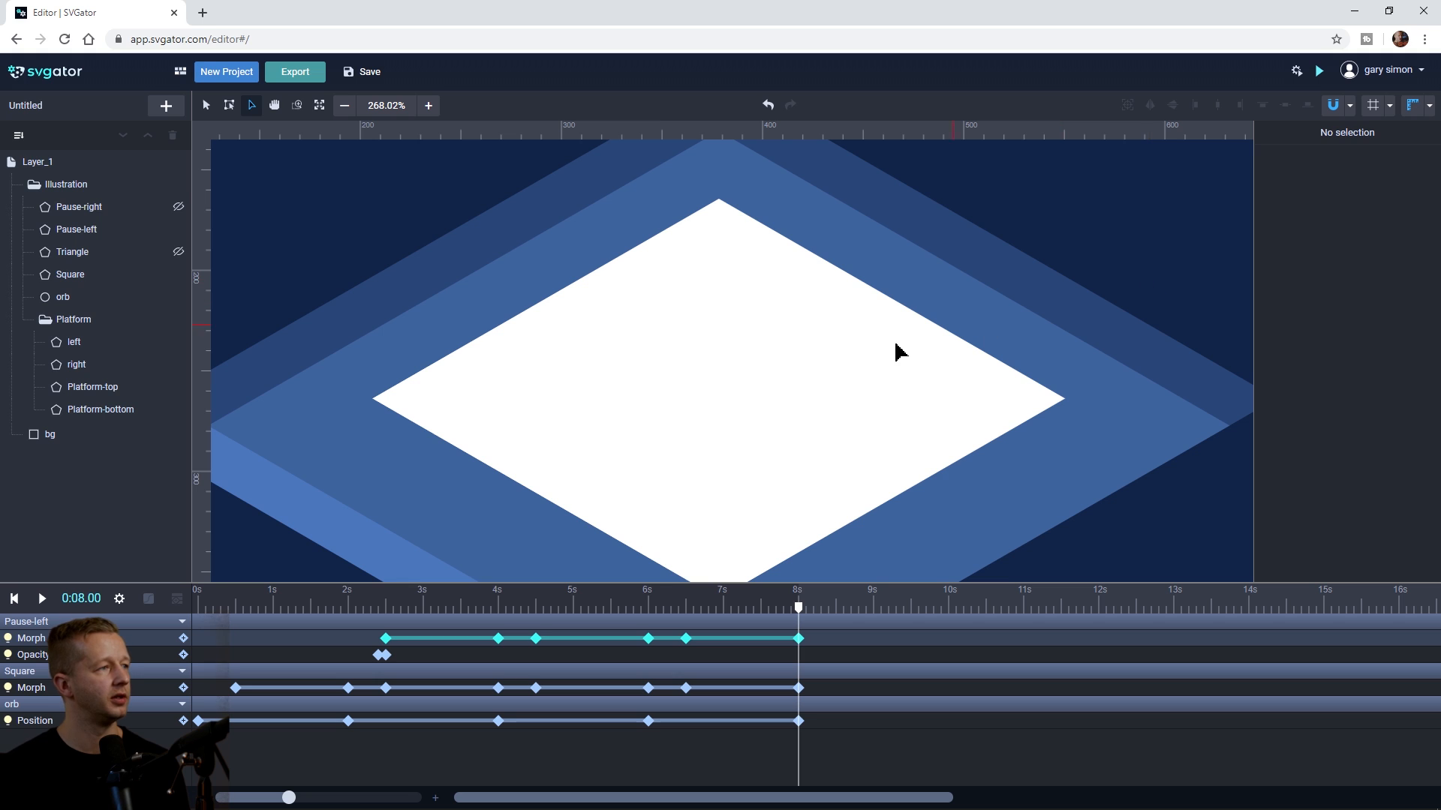
Step: Add a Fill color animator to Square with its keyframe at 0 seconds
{"action": "scroll", "coordinate": [874, 394], "scroll_direction": "down", "scroll_amount": 2}
{"action": "scroll", "coordinate": [875, 394], "scroll_direction": "down", "scroll_amount": 2}
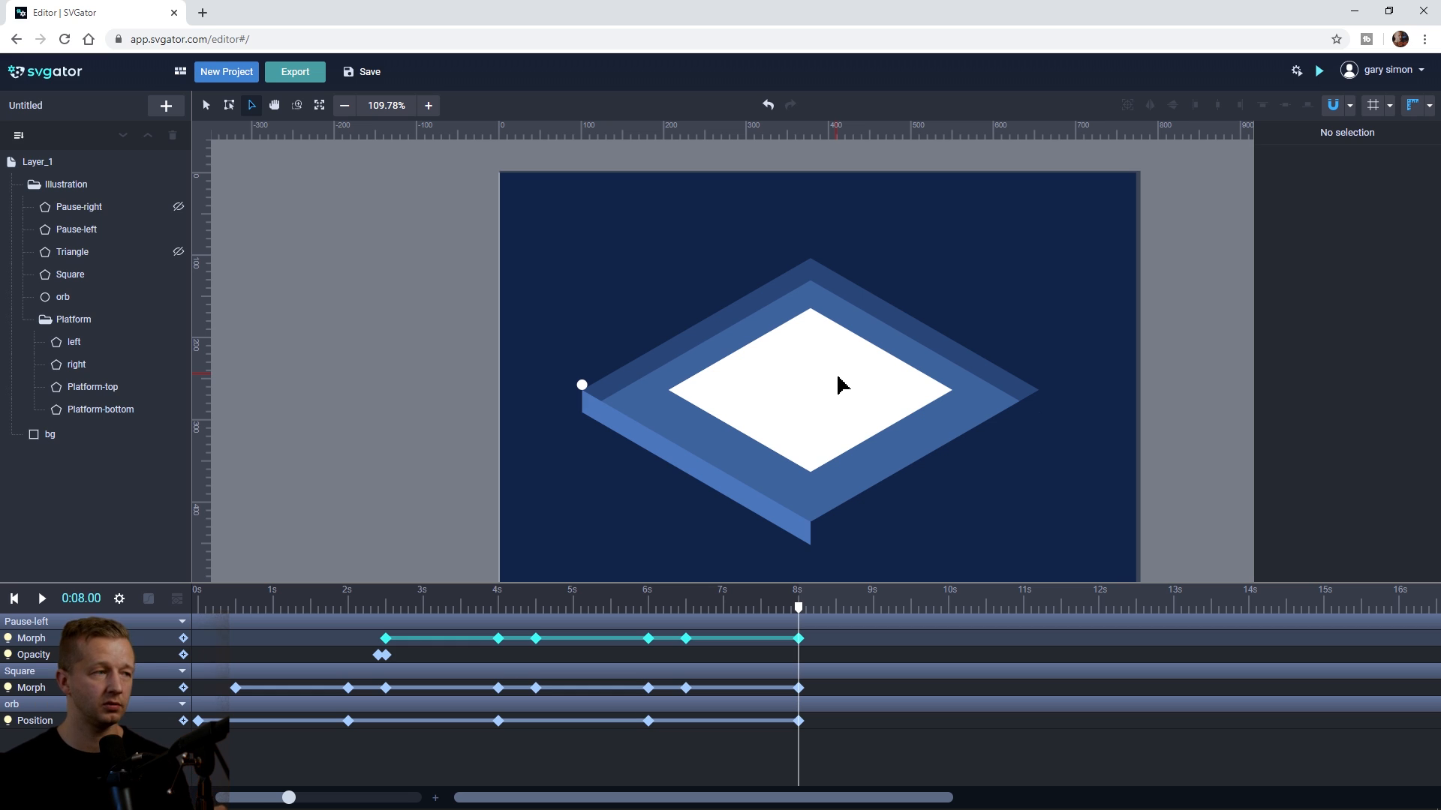
{"action": "left_click", "coordinate": [200, 609]}
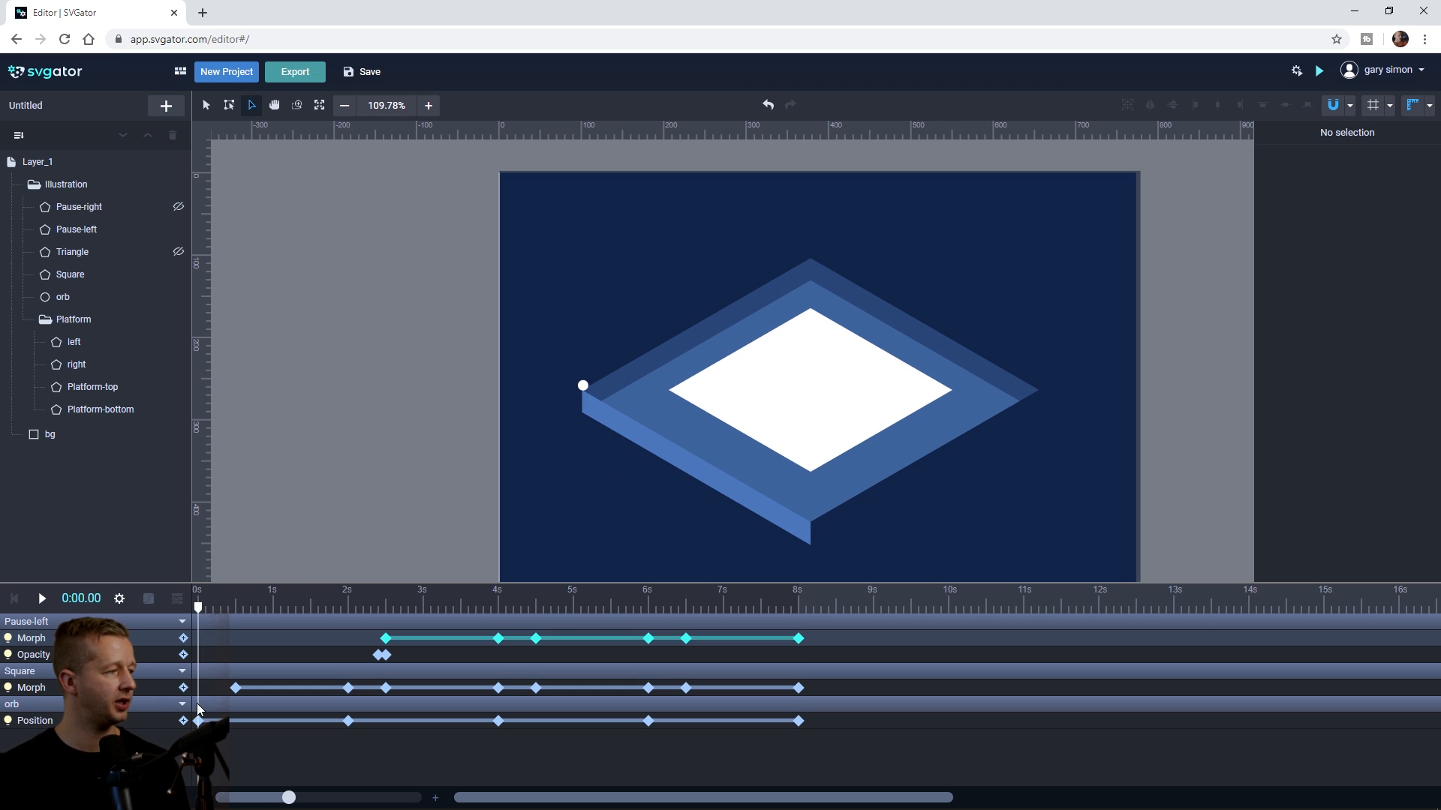
{"action": "left_click", "coordinate": [39, 692]}
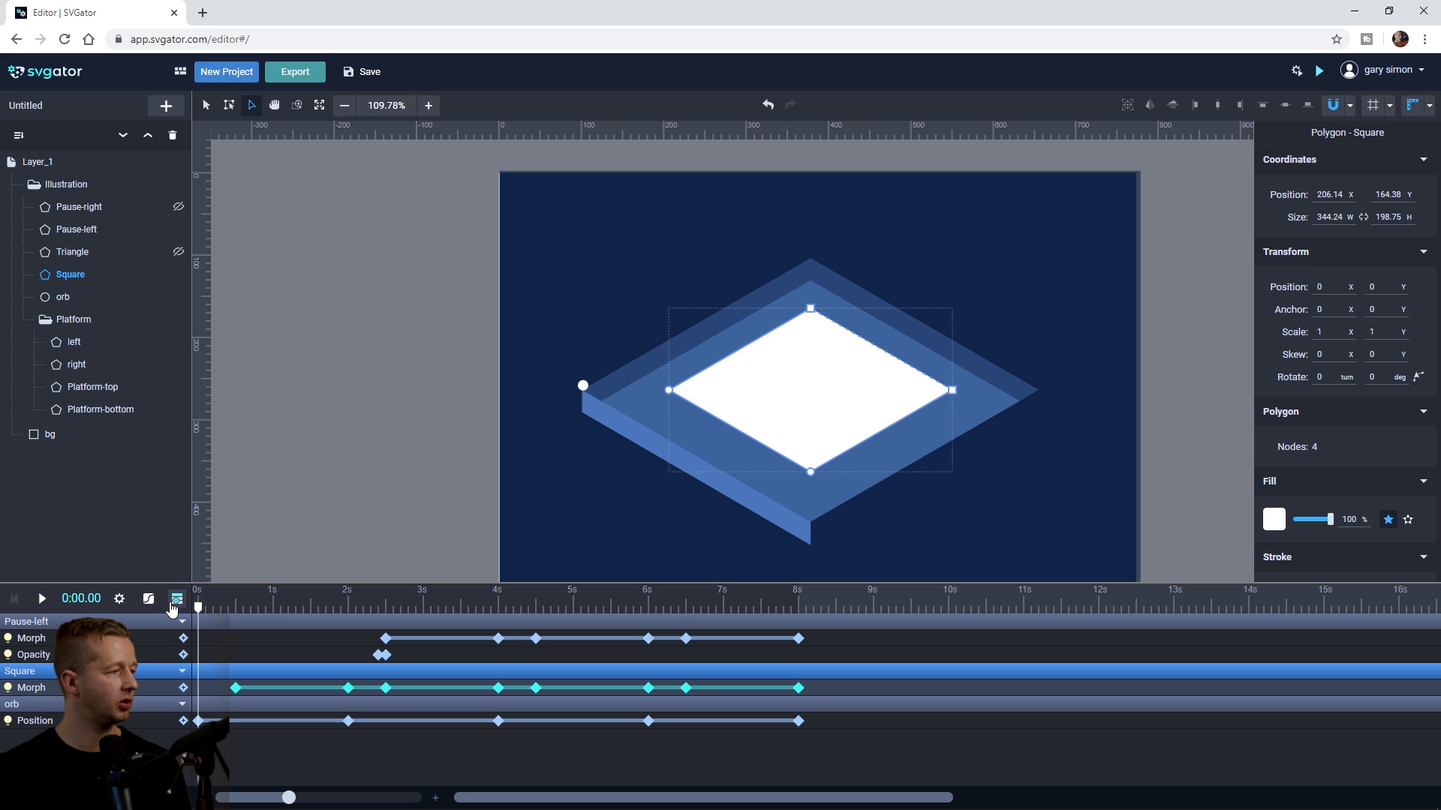
{"action": "left_click", "coordinate": [180, 599]}
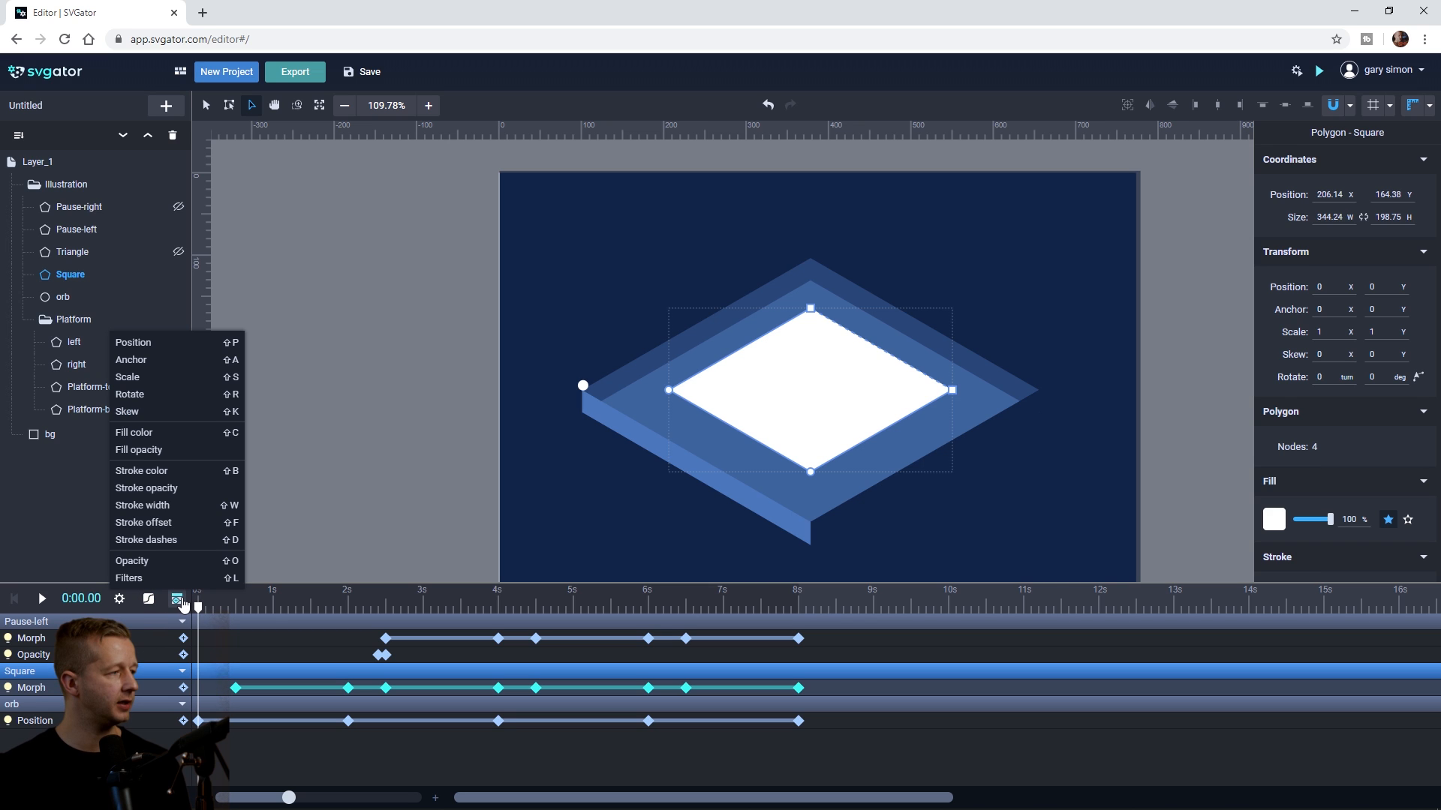
{"action": "left_click", "coordinate": [146, 436]}
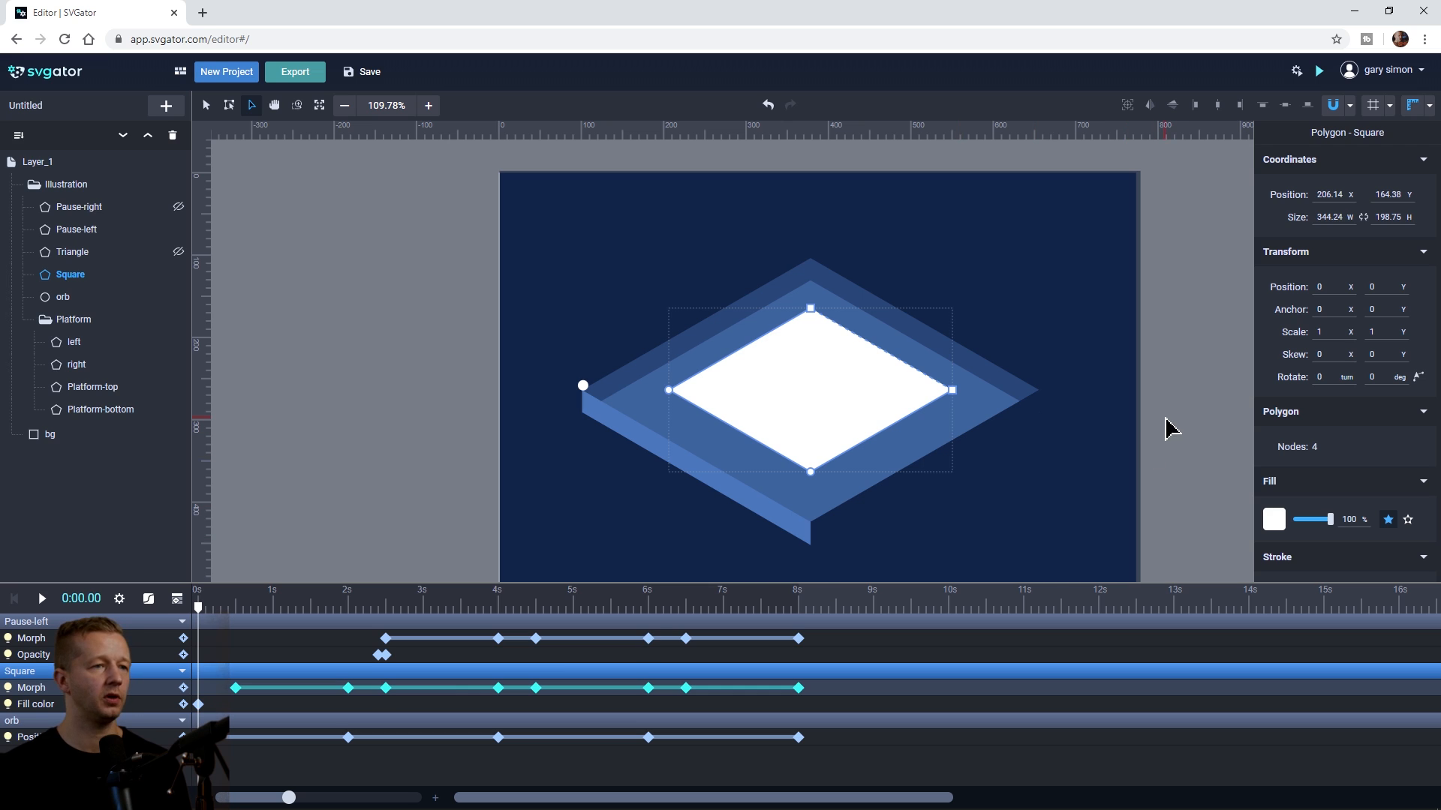
Step: Change Square's fill at 0 seconds to the coral red #ff7e7e
{"action": "left_click", "coordinate": [1273, 520]}
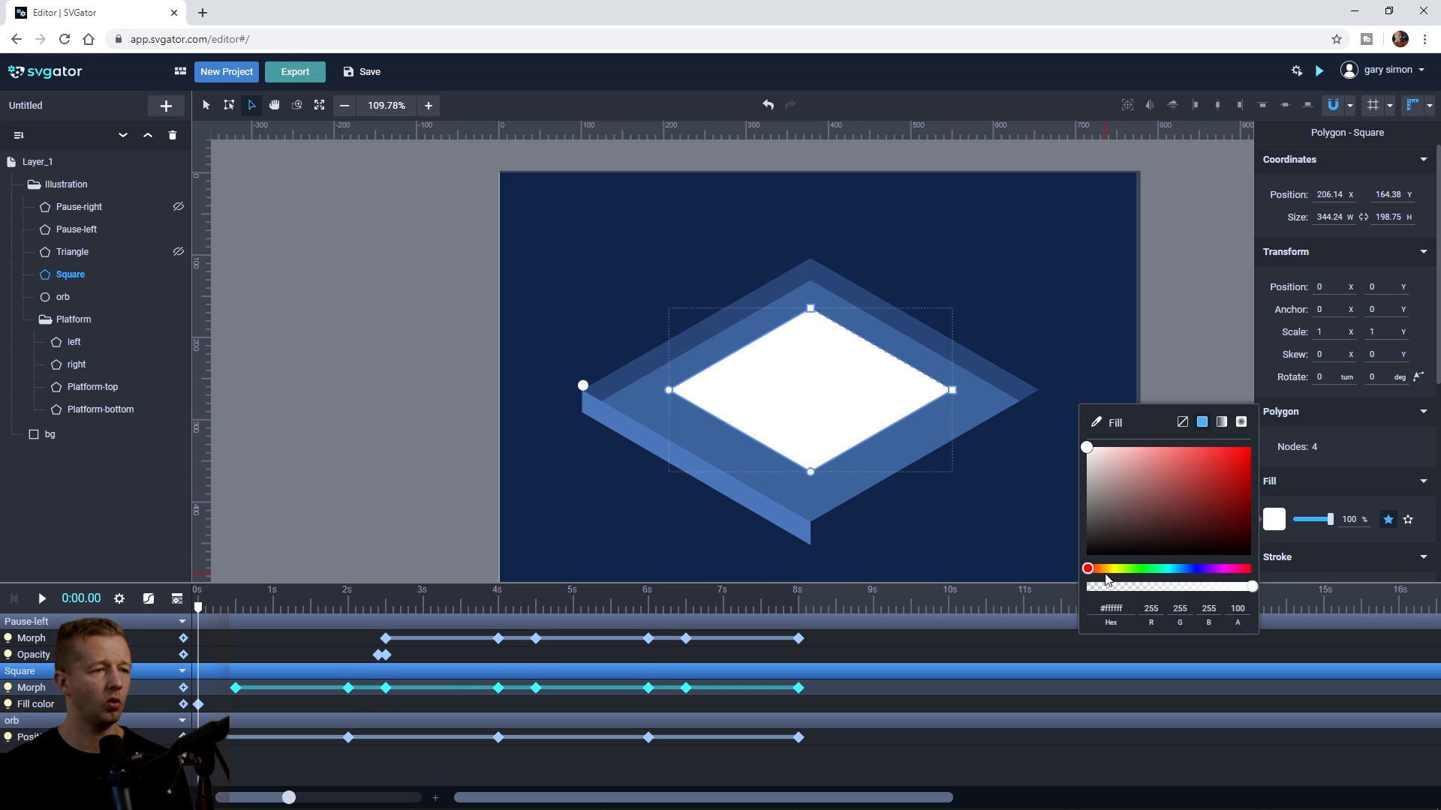
{"action": "left_click", "coordinate": [1136, 456]}
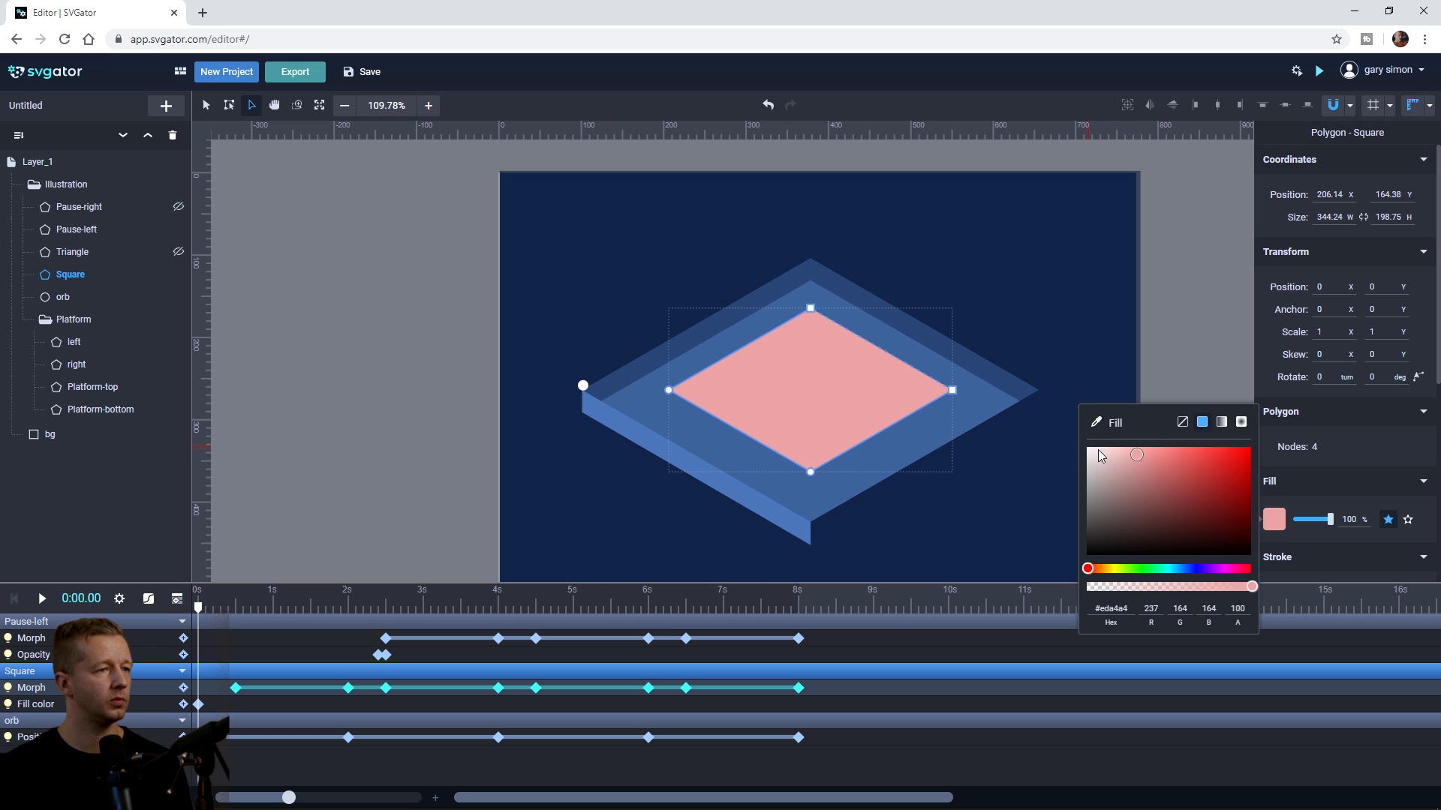
{"action": "left_click_drag", "start_coordinate": [1148, 457], "coordinate": [1170, 448]}
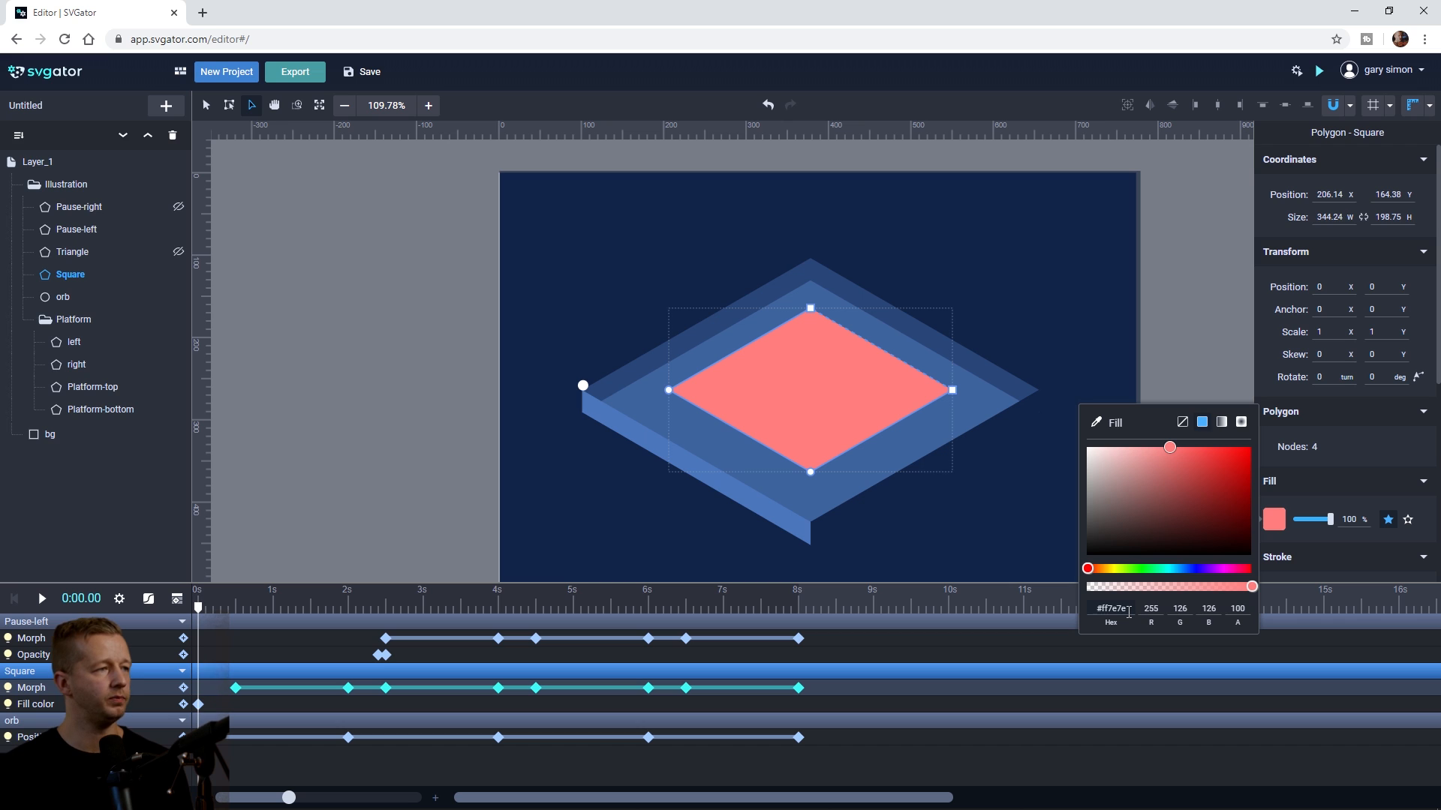
{"action": "scroll", "coordinate": [1111, 617], "scroll_direction": "down", "scroll_amount": 5}
{"action": "left_click", "coordinate": [1124, 340]}
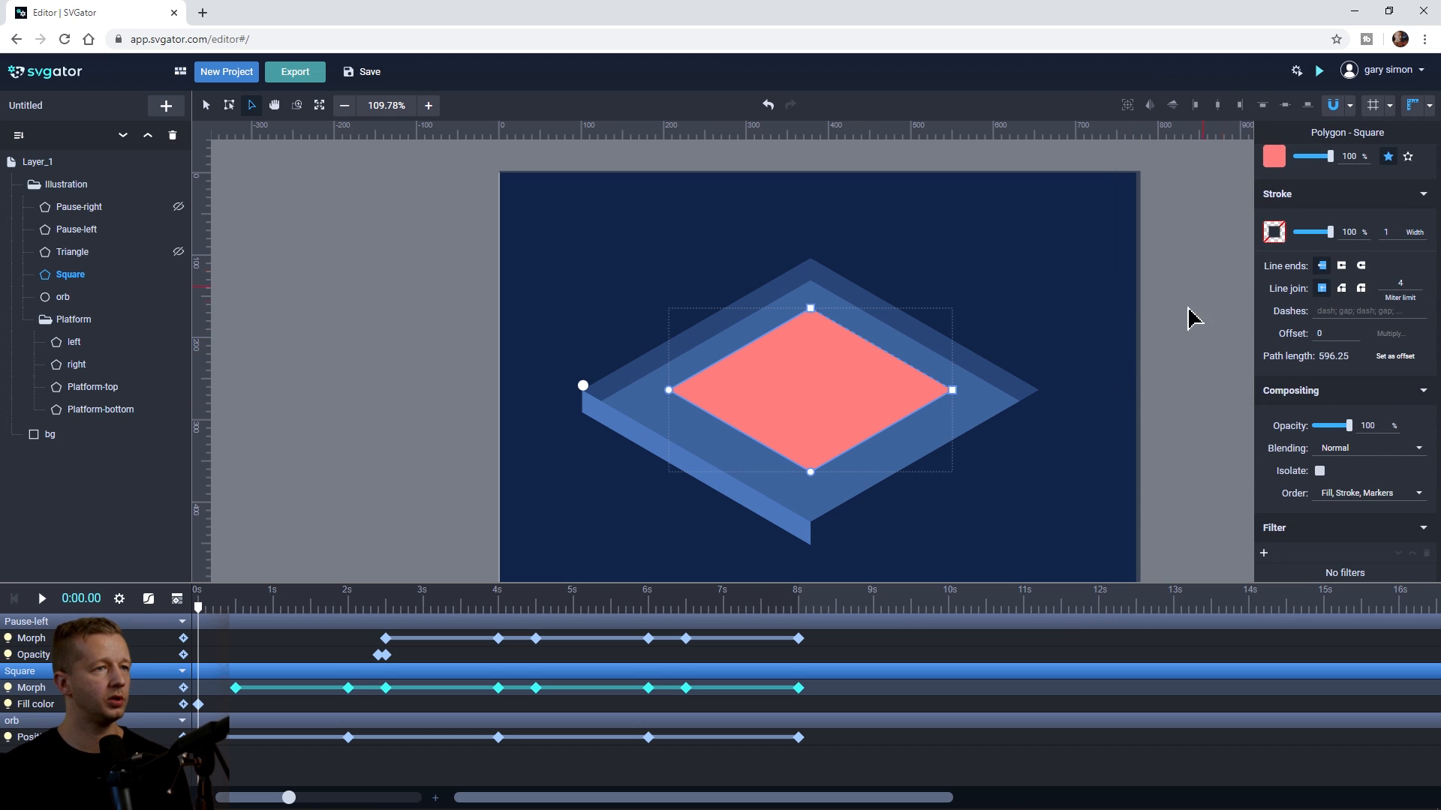
{"action": "left_click", "coordinate": [1178, 327]}
Step: Hold Square's coral fill with a Fill color keyframe at 1.6 seconds and set the fill to yellow #ffd67e at 2 seconds
{"action": "left_click_drag", "start_coordinate": [204, 612], "coordinate": [318, 615]}
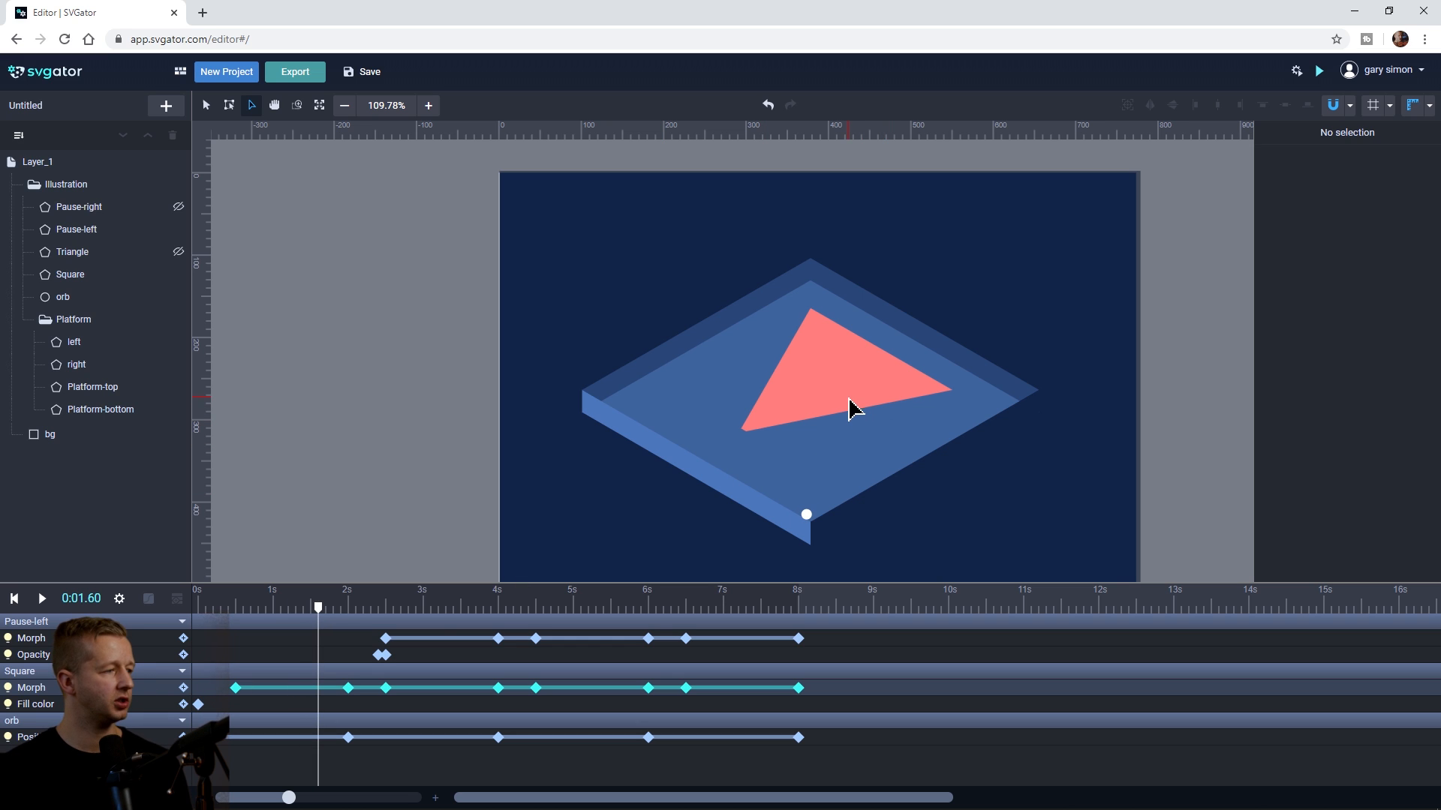
{"action": "left_click", "coordinate": [183, 705]}
{"action": "left_click_drag", "start_coordinate": [321, 612], "coordinate": [351, 617]}
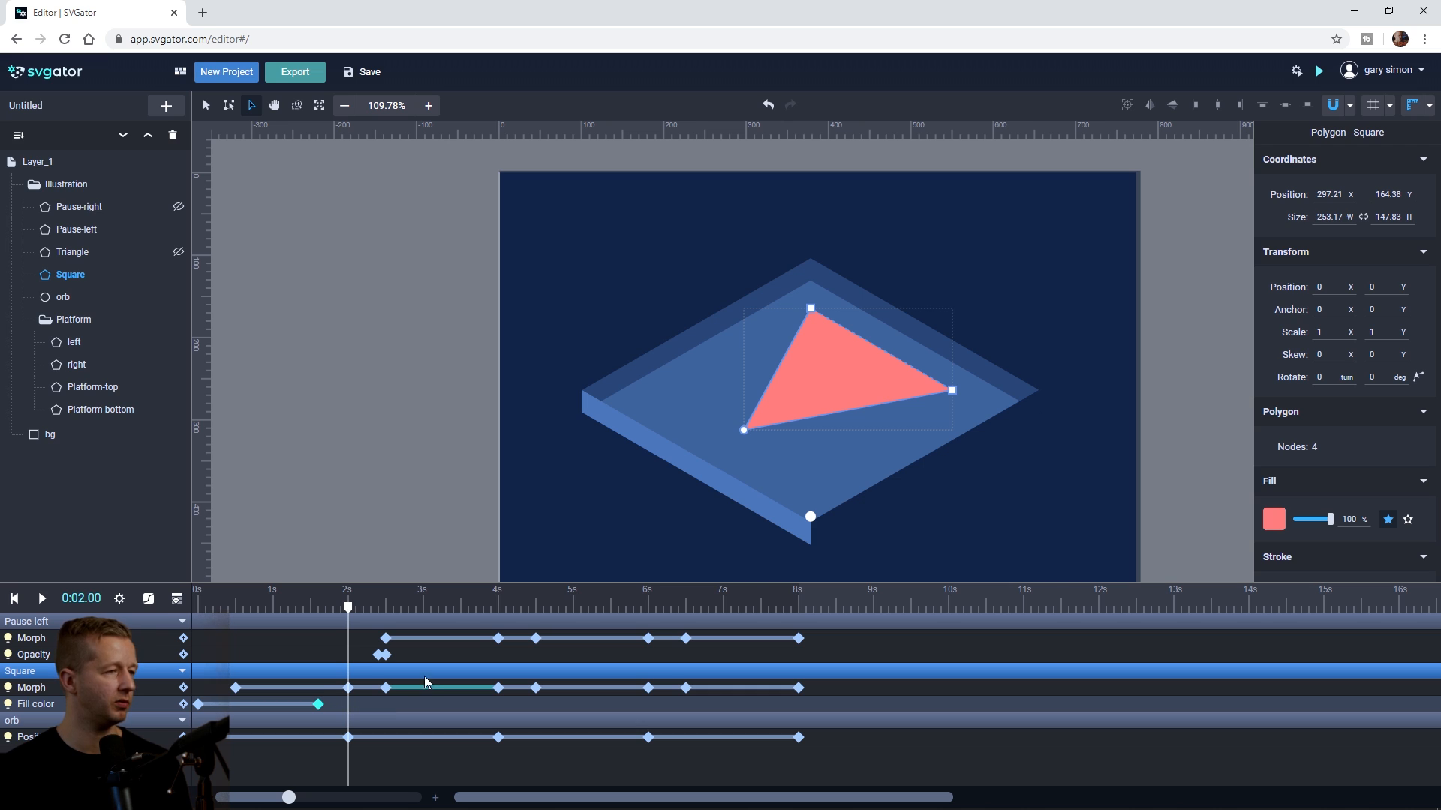
{"action": "left_click", "coordinate": [1273, 521]}
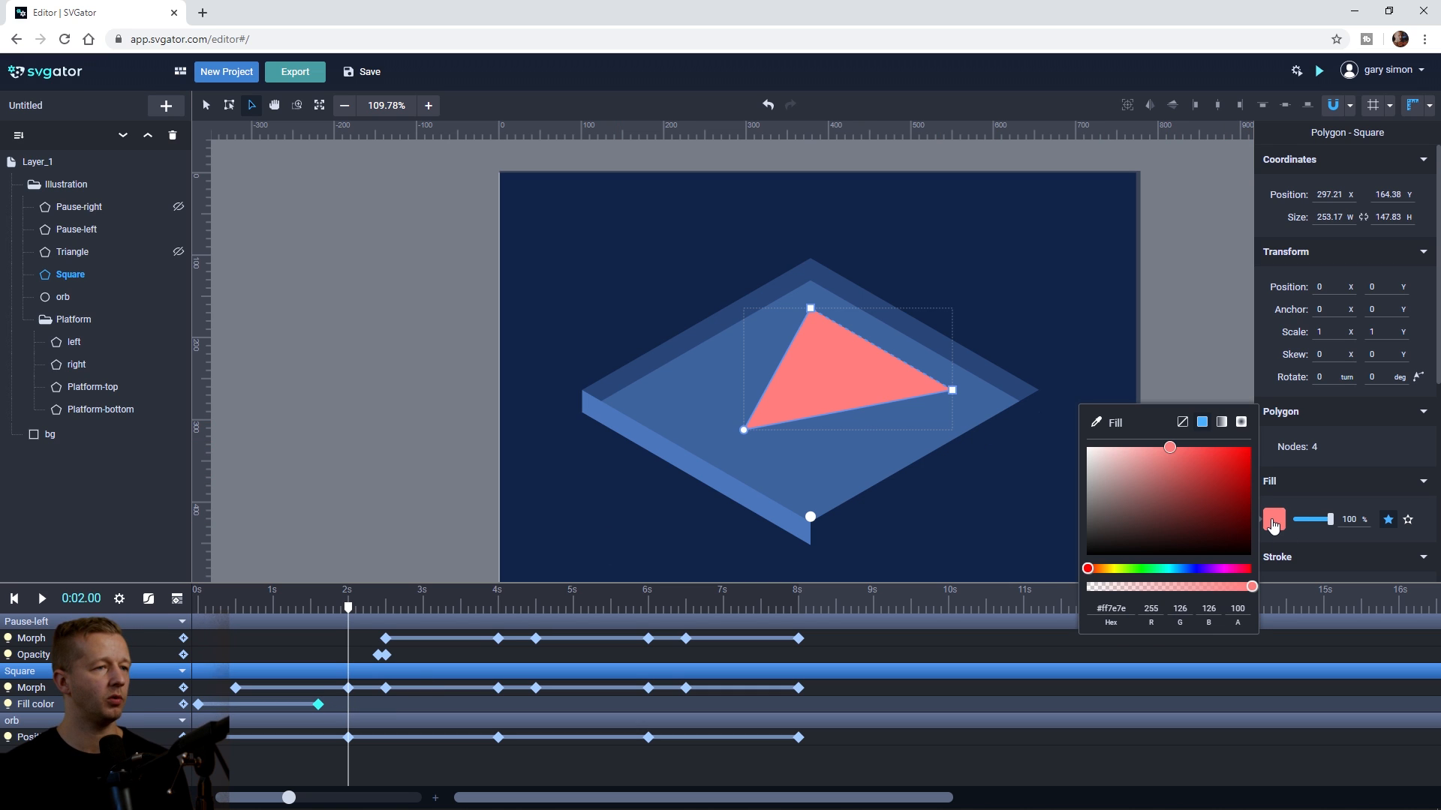
{"action": "left_click_drag", "start_coordinate": [1092, 575], "coordinate": [1108, 576]}
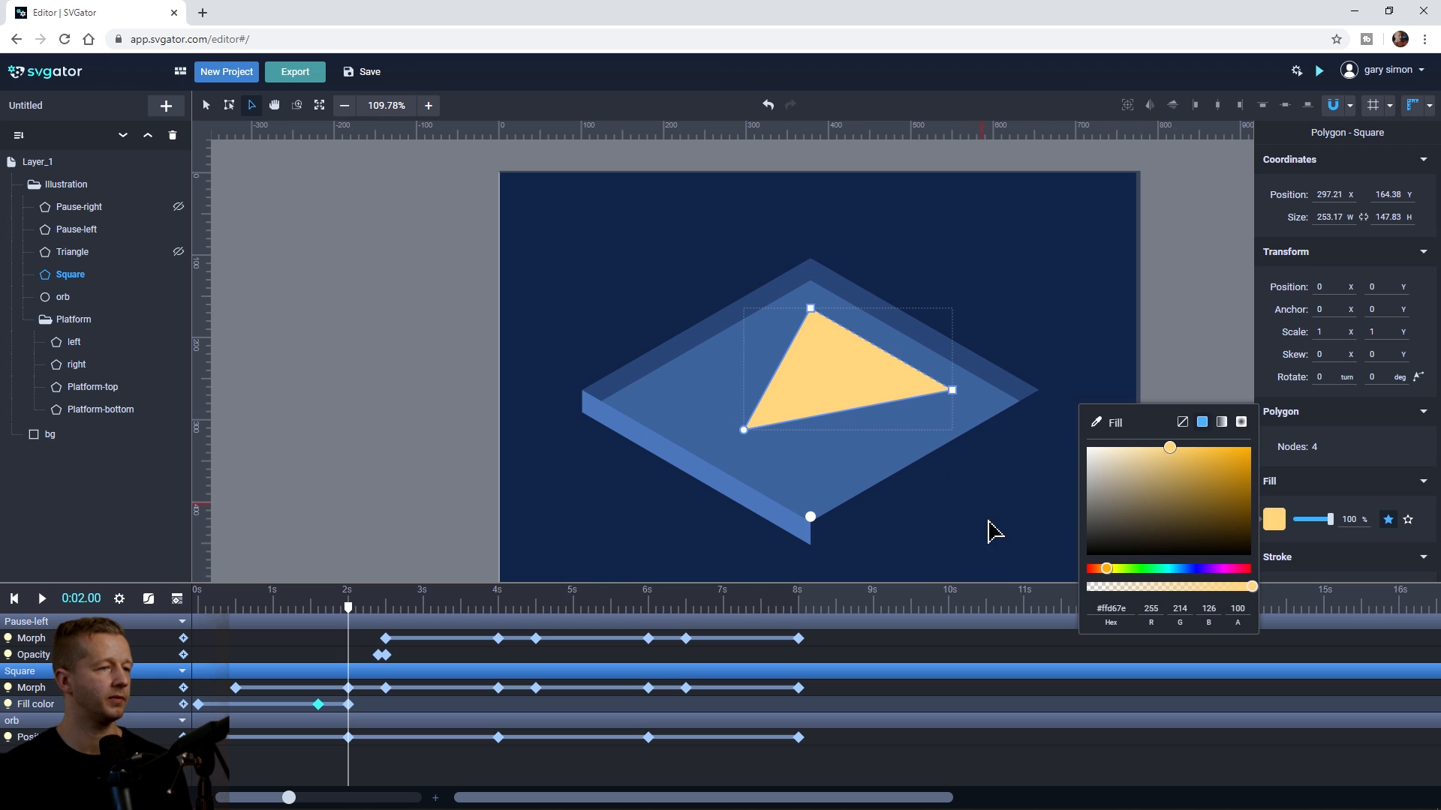
Step: Copy the hex code #ffd67e of Square's yellow fill and deselect the shape
{"action": "scroll", "coordinate": [1119, 611], "scroll_direction": "down", "scroll_amount": 5}
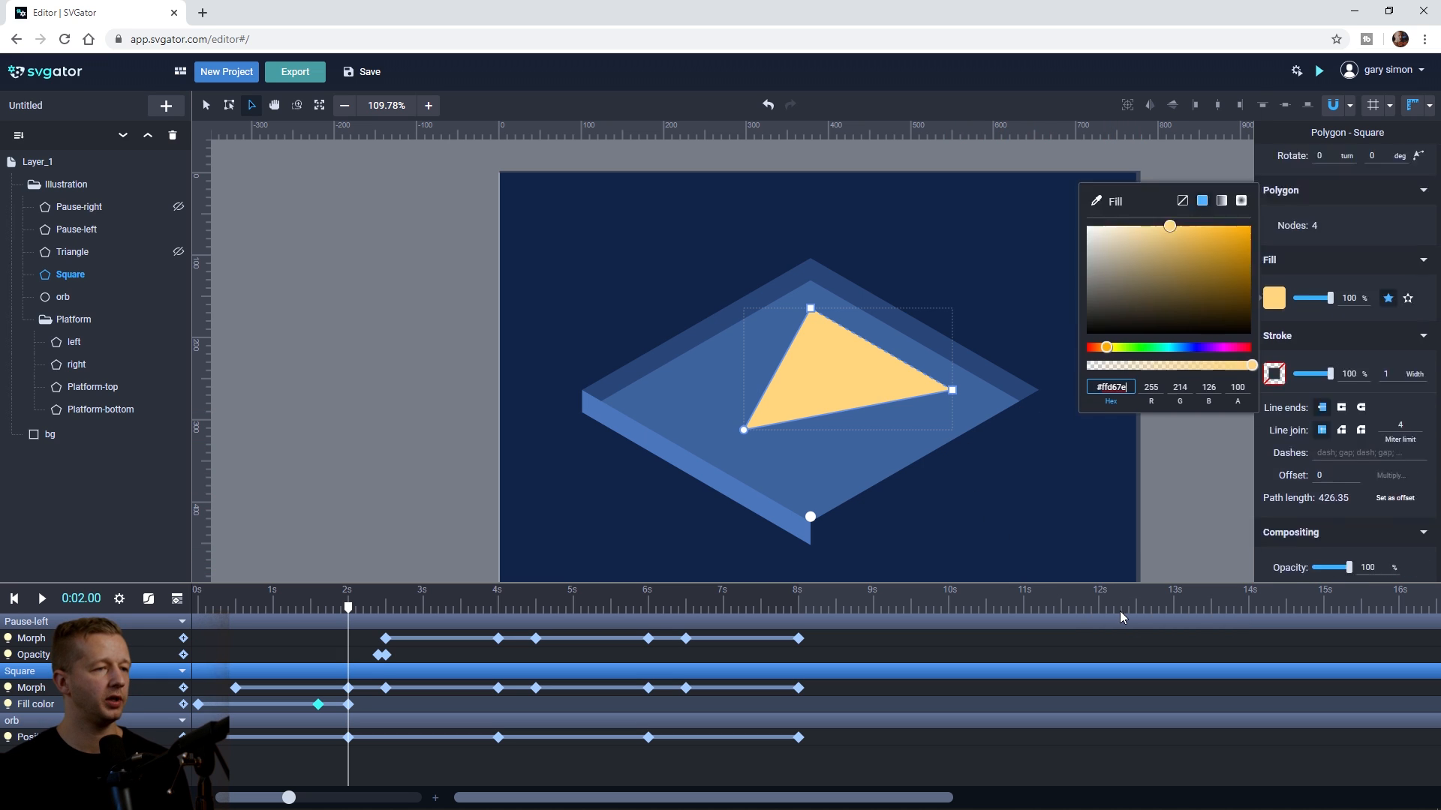
{"action": "left_click", "coordinate": [1276, 155]}
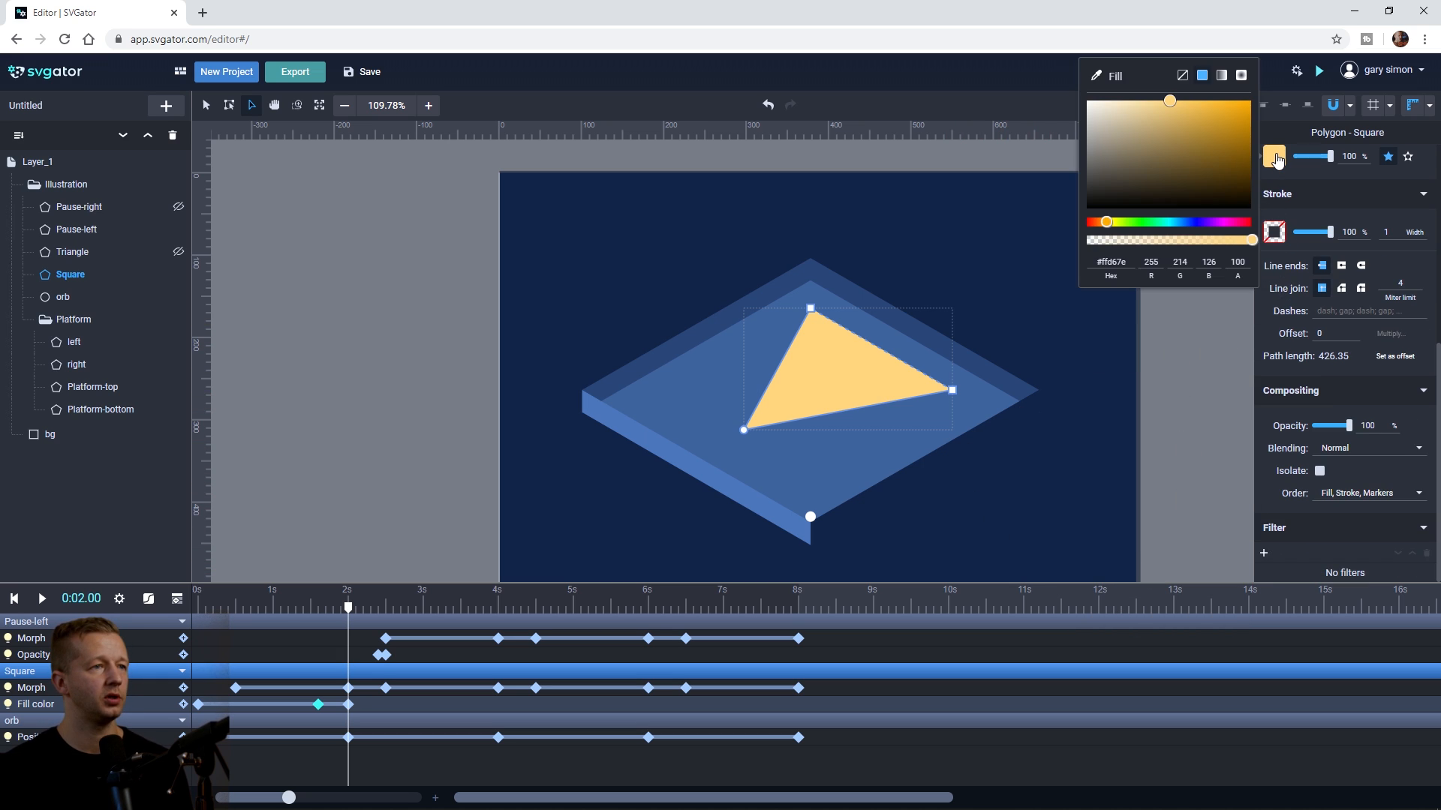
{"action": "left_click", "coordinate": [1129, 259]}
{"action": "key", "text": "ctrl+c"}
{"action": "left_click", "coordinate": [1194, 368]}
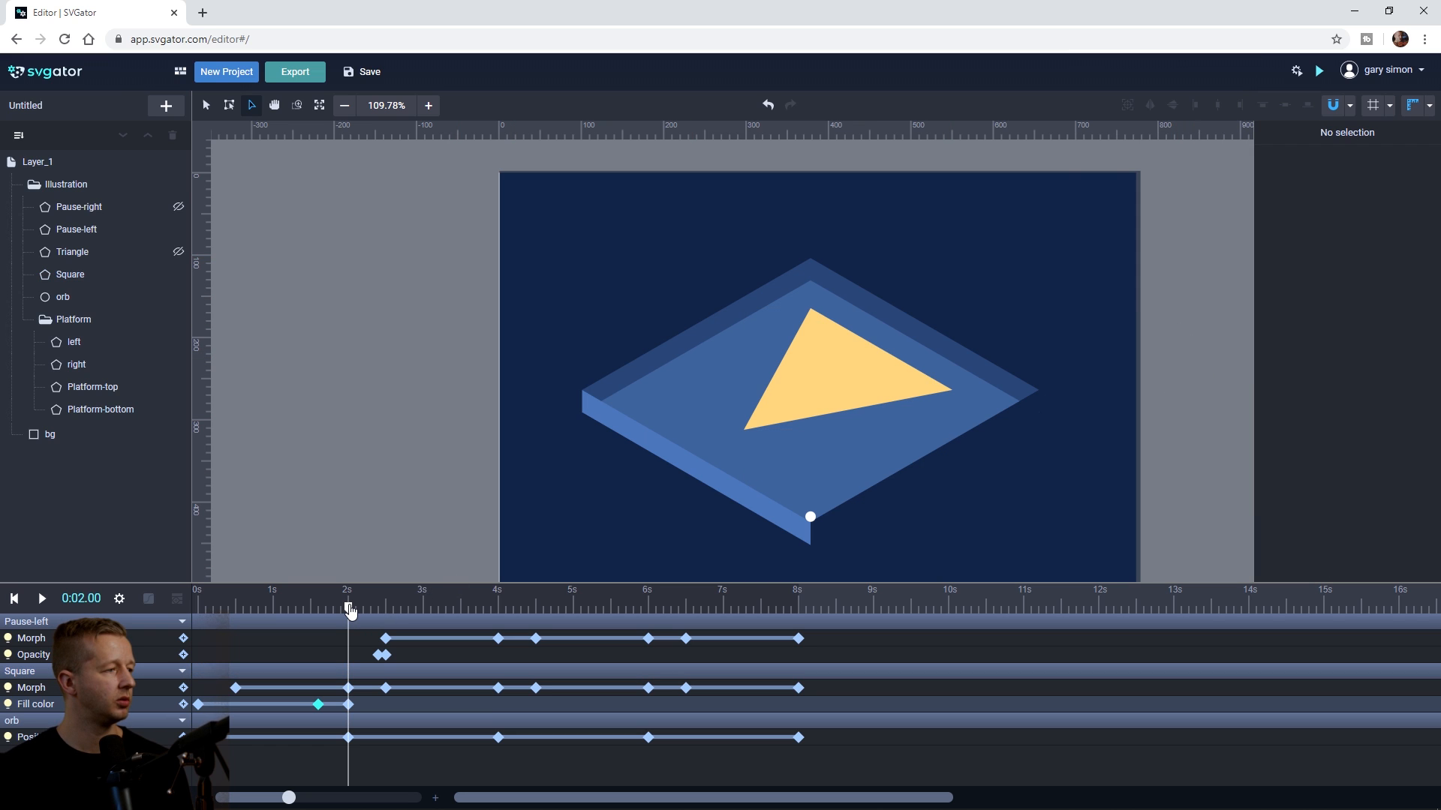
Step: Hold Square's yellow fill with a Fill color keyframe at 3.6 seconds and set the fill to green #97ff7e at 4 seconds
{"action": "left_click_drag", "start_coordinate": [358, 610], "coordinate": [460, 610]}
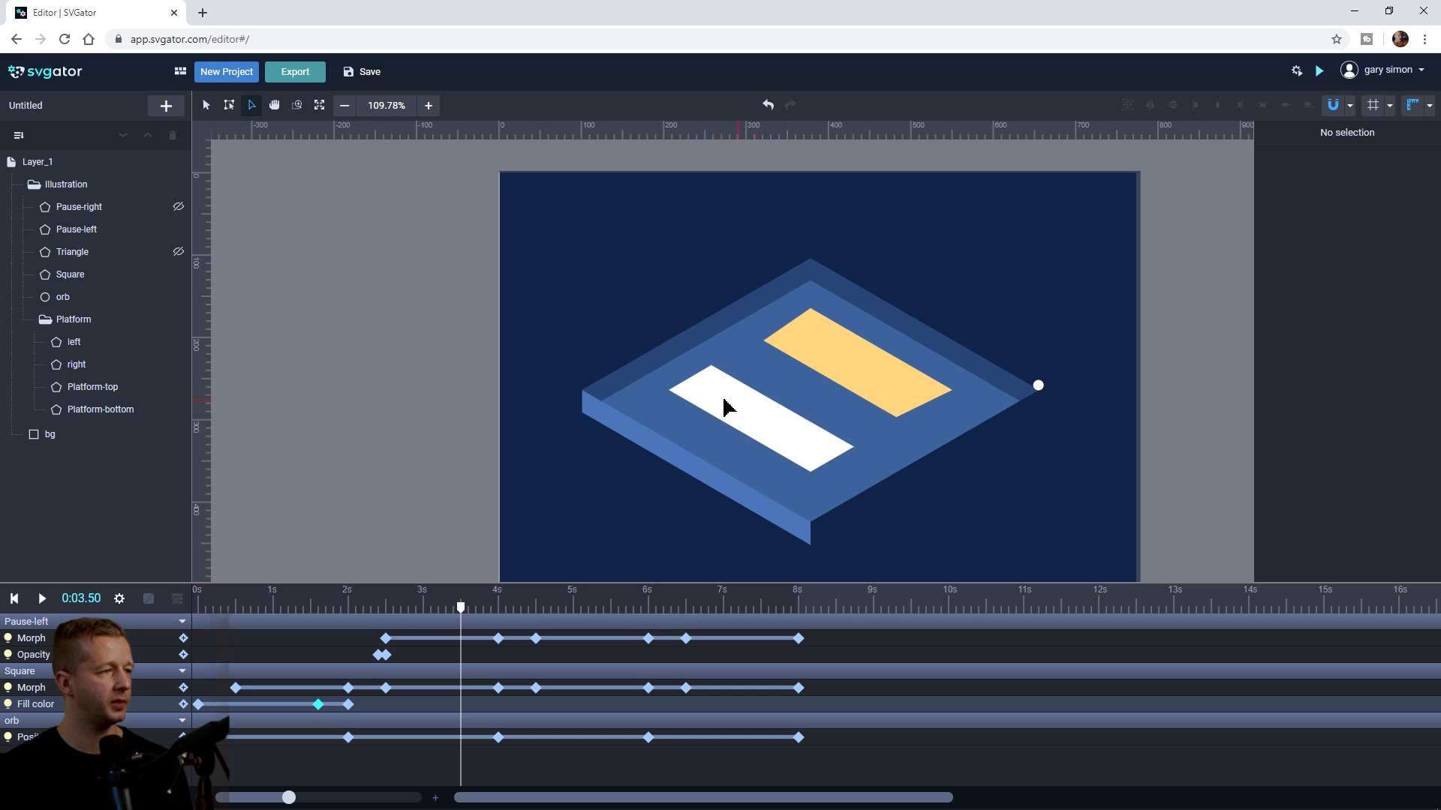
{"action": "mouse_move", "coordinate": [464, 611]}
{"action": "left_mouse_down"}
{"action": "mouse_move", "coordinate": [449, 613]}
{"action": "mouse_move", "coordinate": [471, 609]}
{"action": "left_mouse_up"}
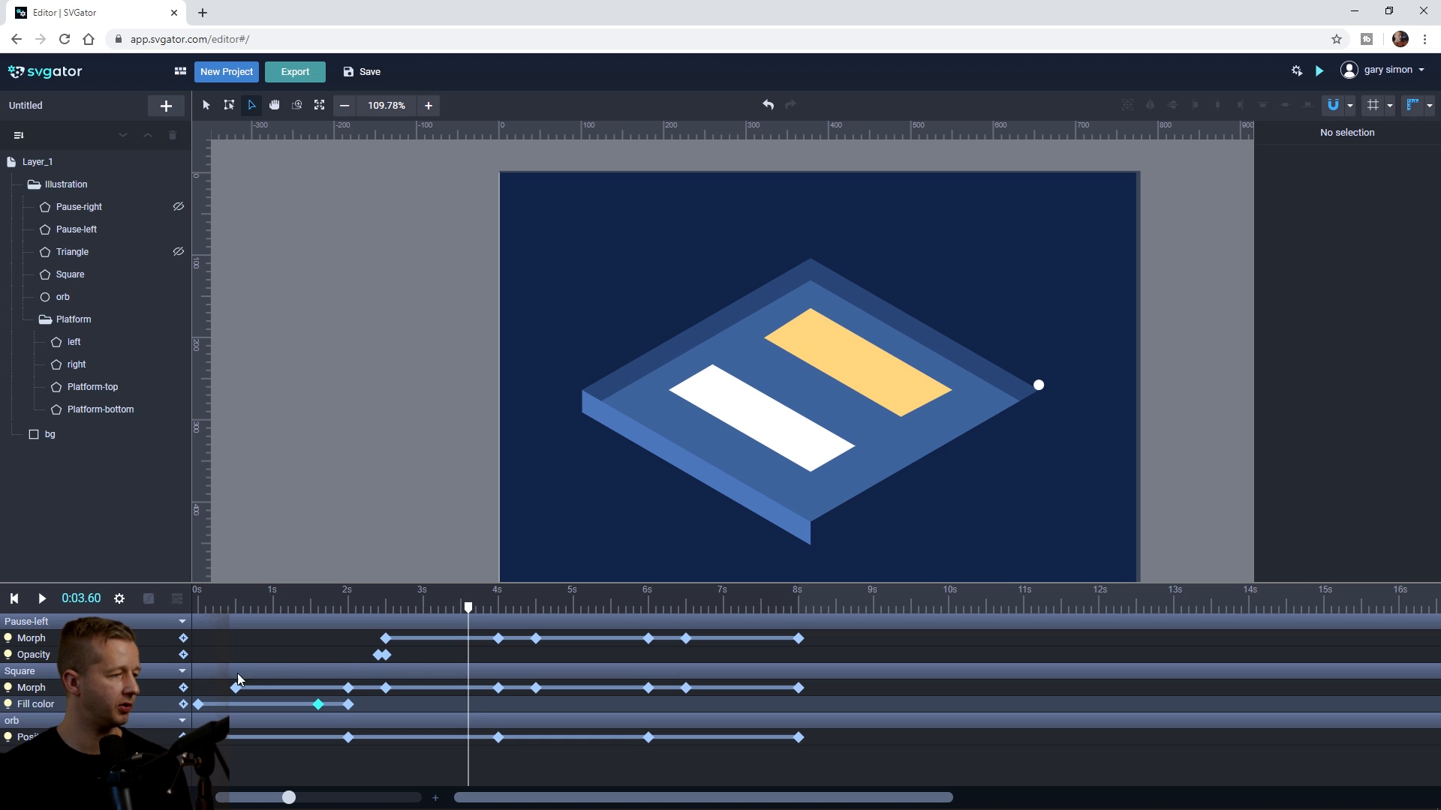
{"action": "left_click", "coordinate": [183, 704]}
{"action": "left_click_drag", "start_coordinate": [463, 609], "coordinate": [498, 609]}
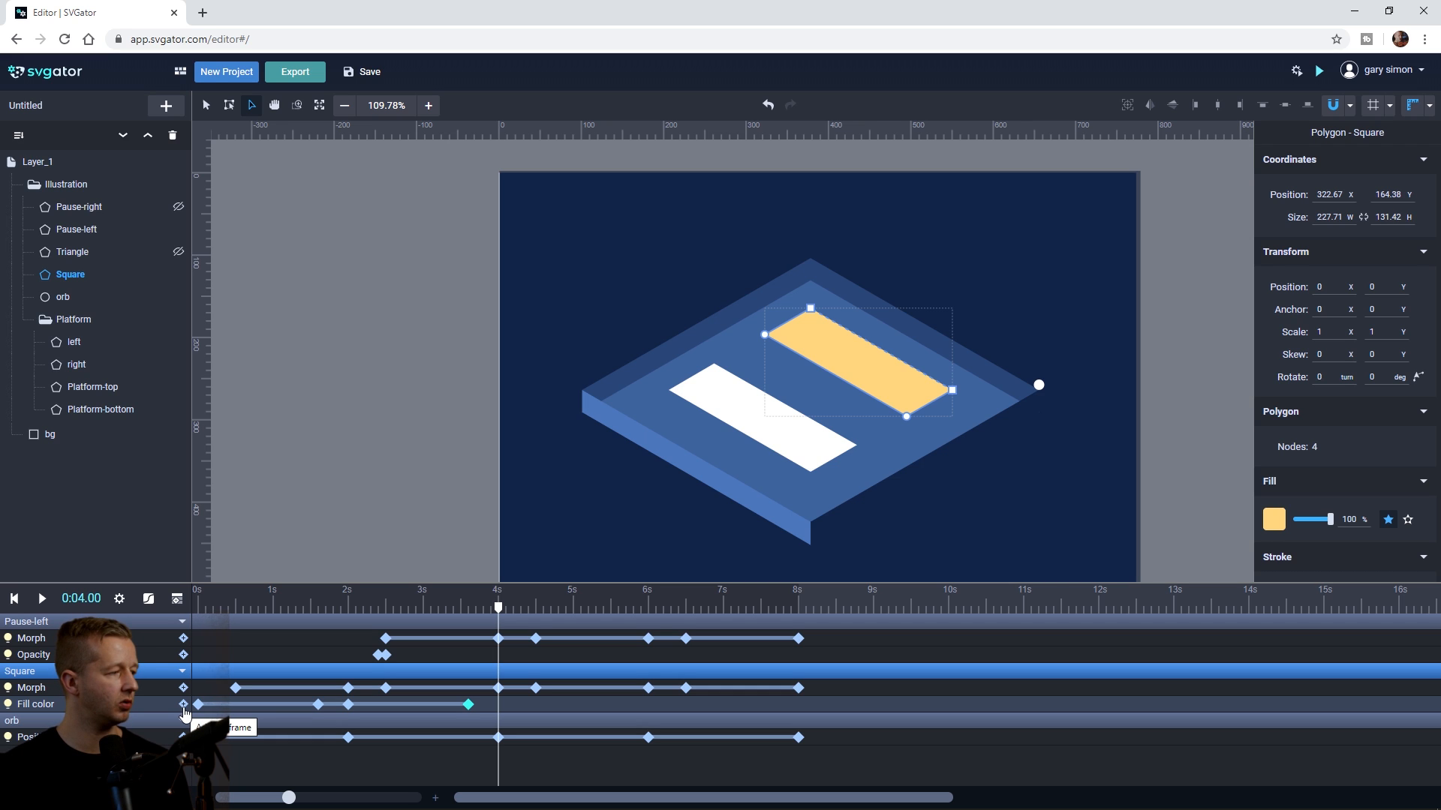
{"action": "left_click", "coordinate": [1273, 519]}
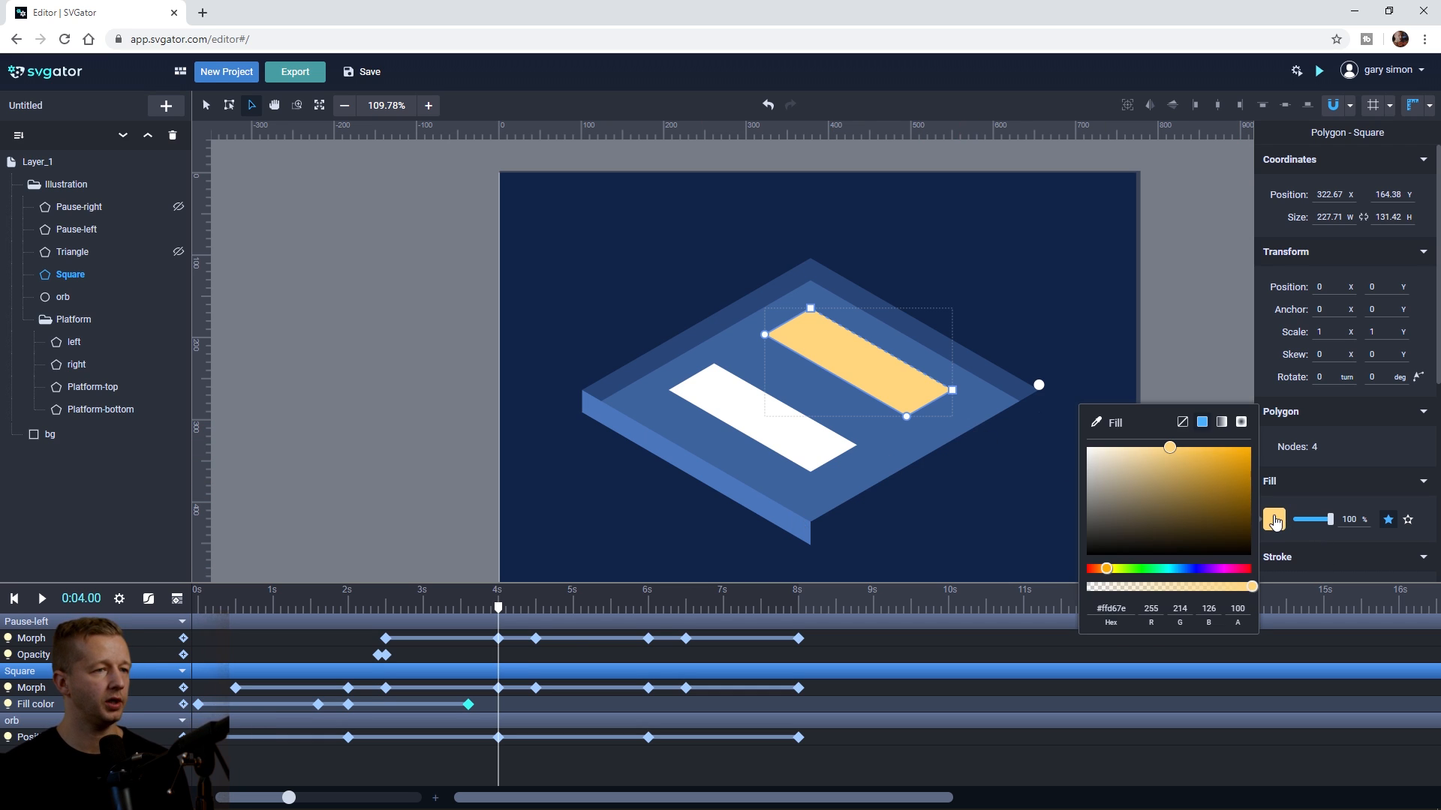
{"action": "left_click_drag", "start_coordinate": [1107, 569], "coordinate": [1139, 575]}
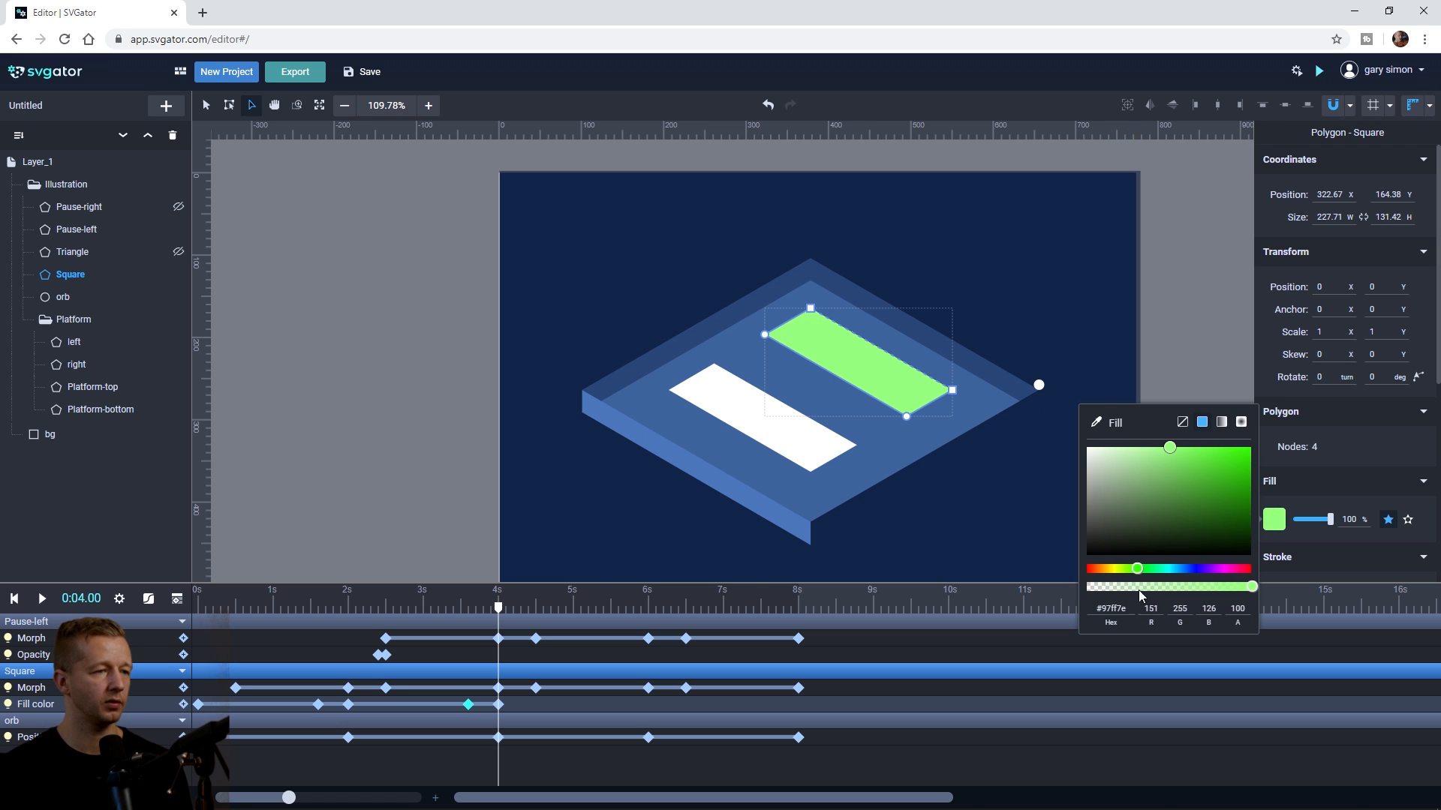
Step: Add a Fill color animator to Pause-left with its first keyframe at 3.6 seconds
{"action": "left_click", "coordinate": [1184, 382]}
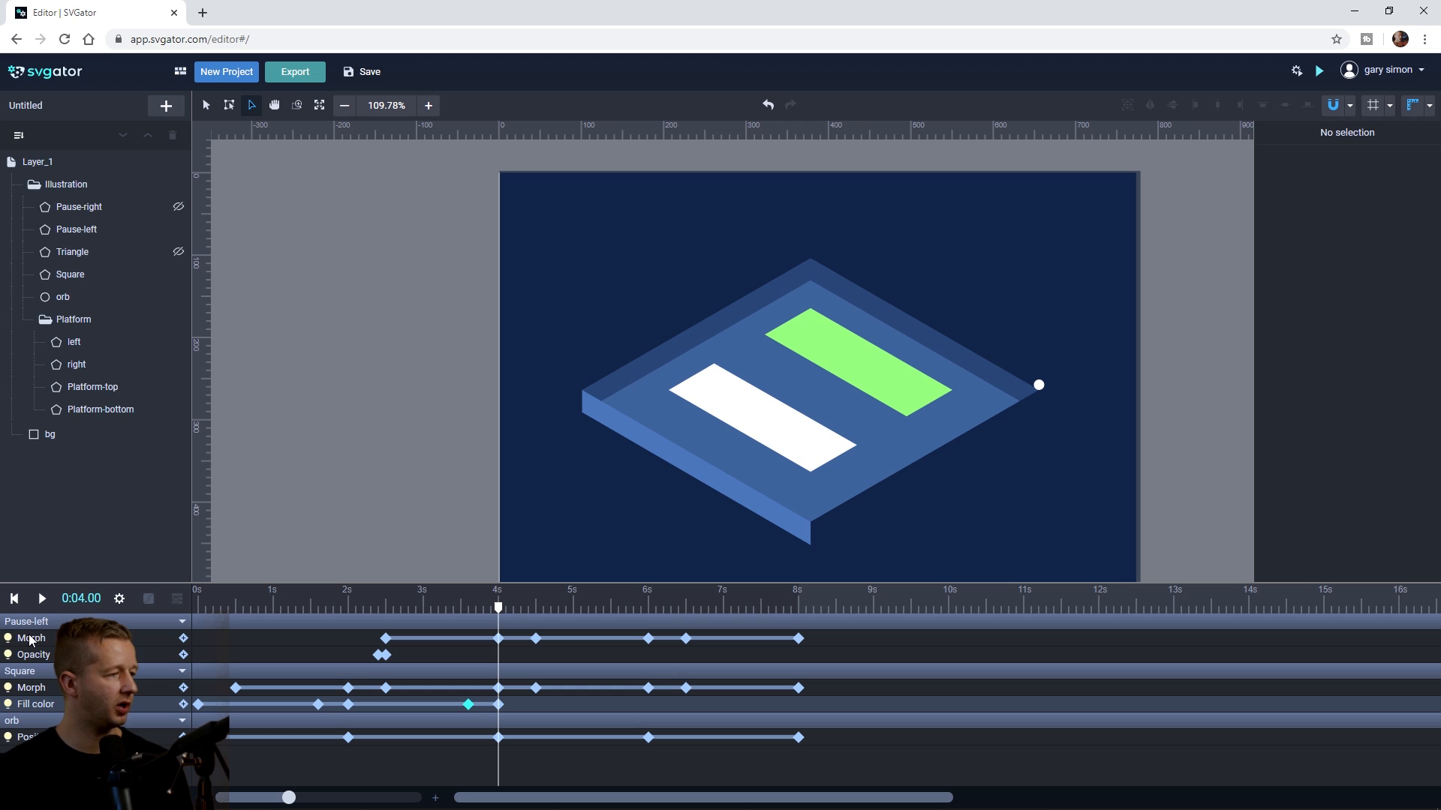
{"action": "left_click_drag", "start_coordinate": [502, 614], "coordinate": [474, 614]}
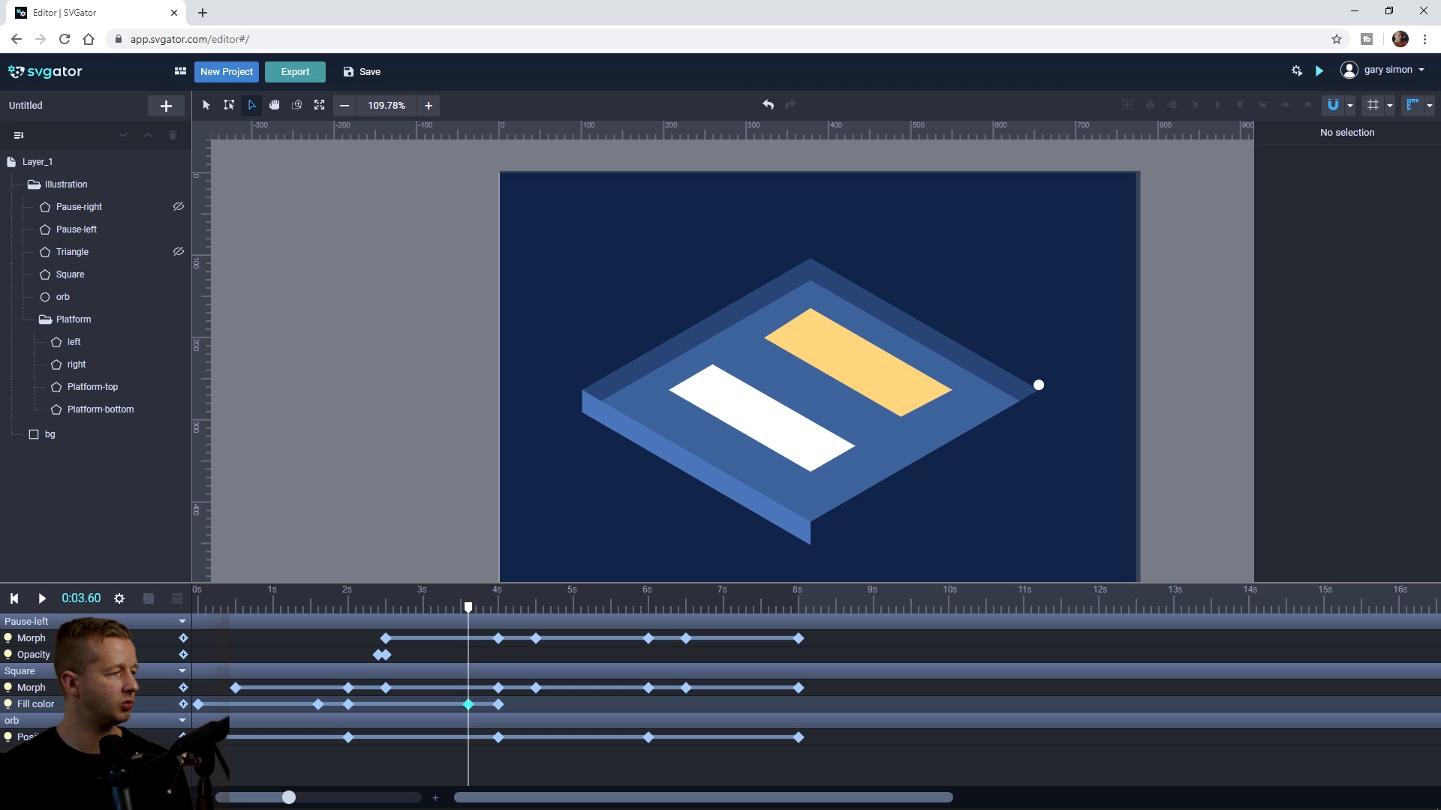
{"action": "left_click", "coordinate": [82, 655]}
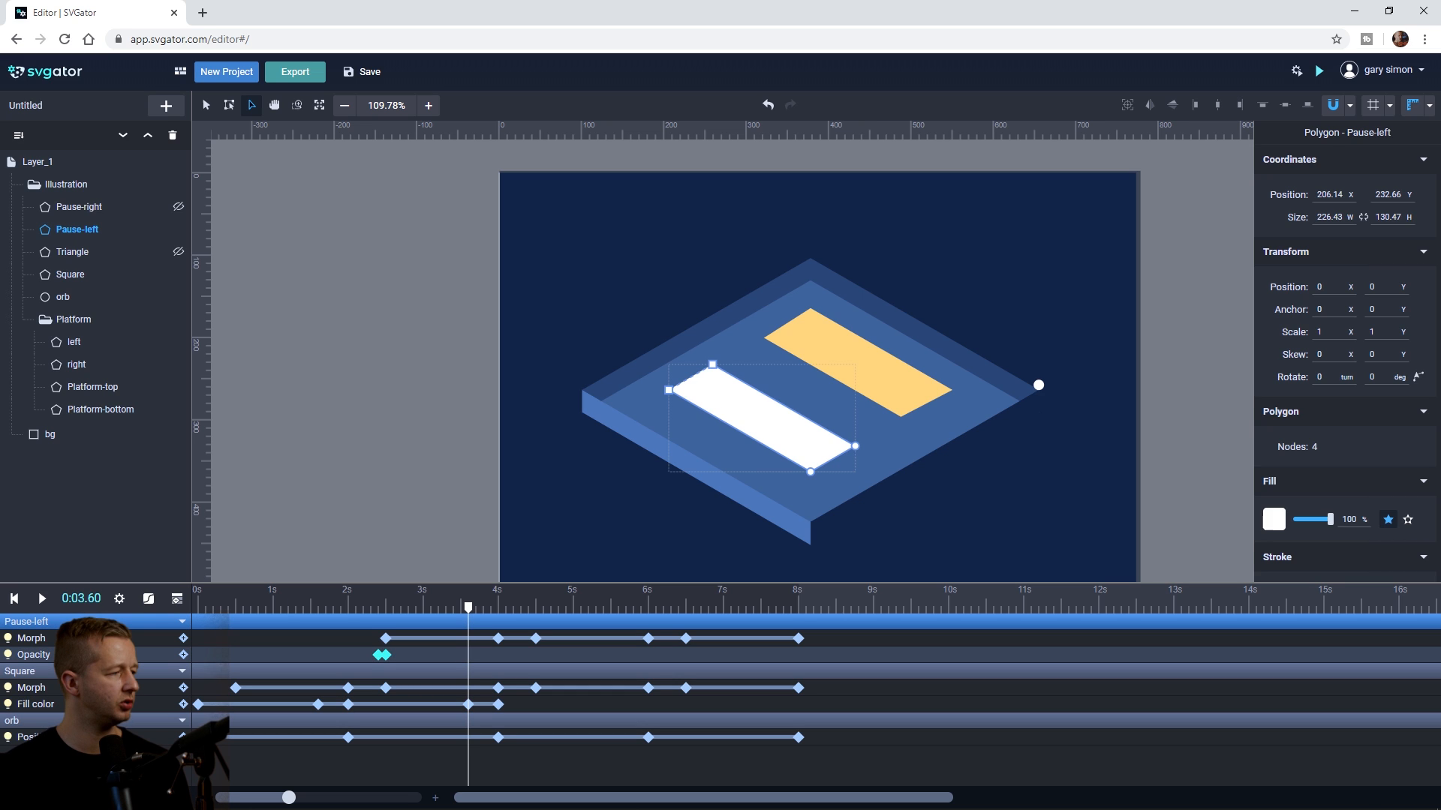
{"action": "left_click", "coordinate": [149, 600]}
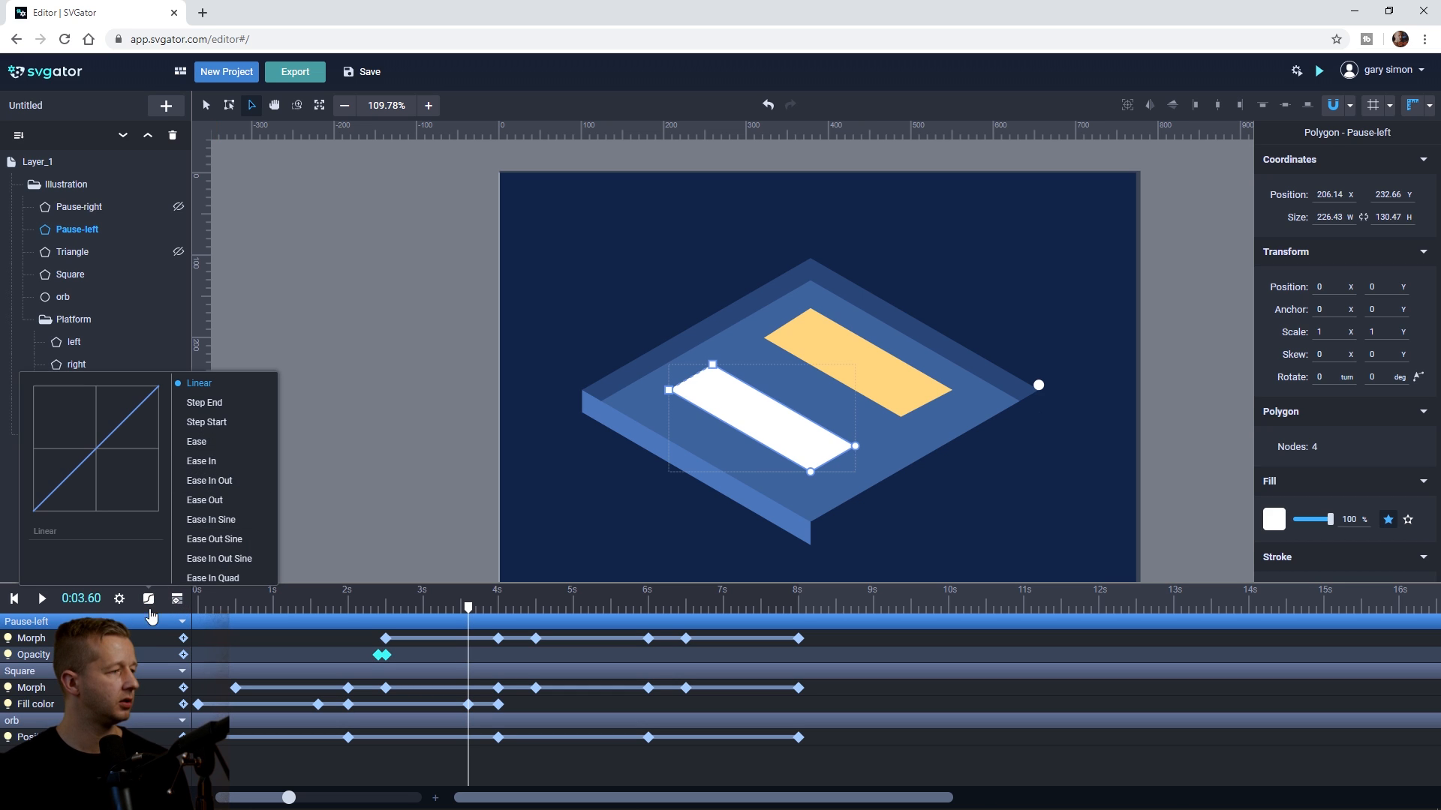
{"action": "left_click", "coordinate": [177, 599]}
{"action": "left_click", "coordinate": [150, 456]}
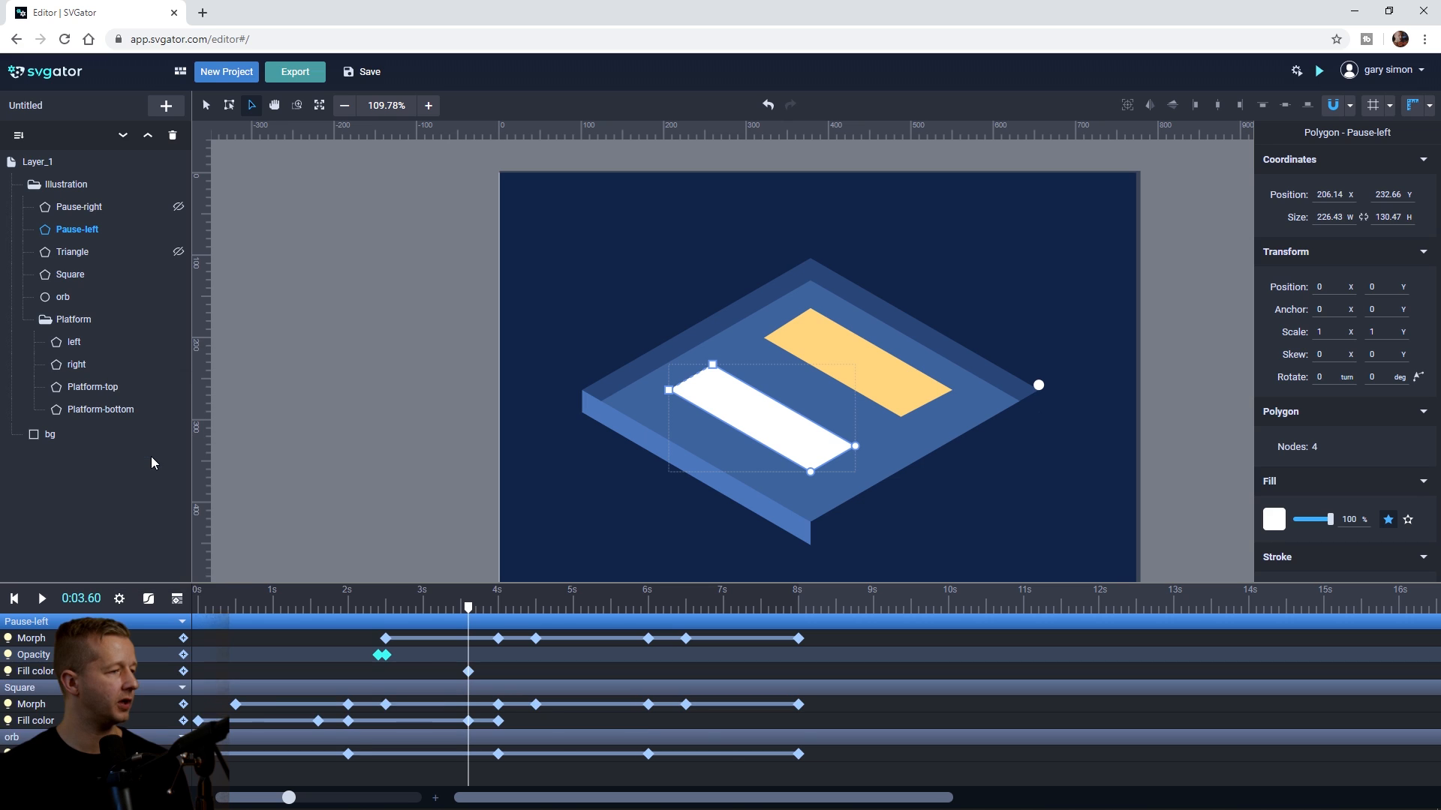
{"action": "left_click", "coordinate": [468, 672]}
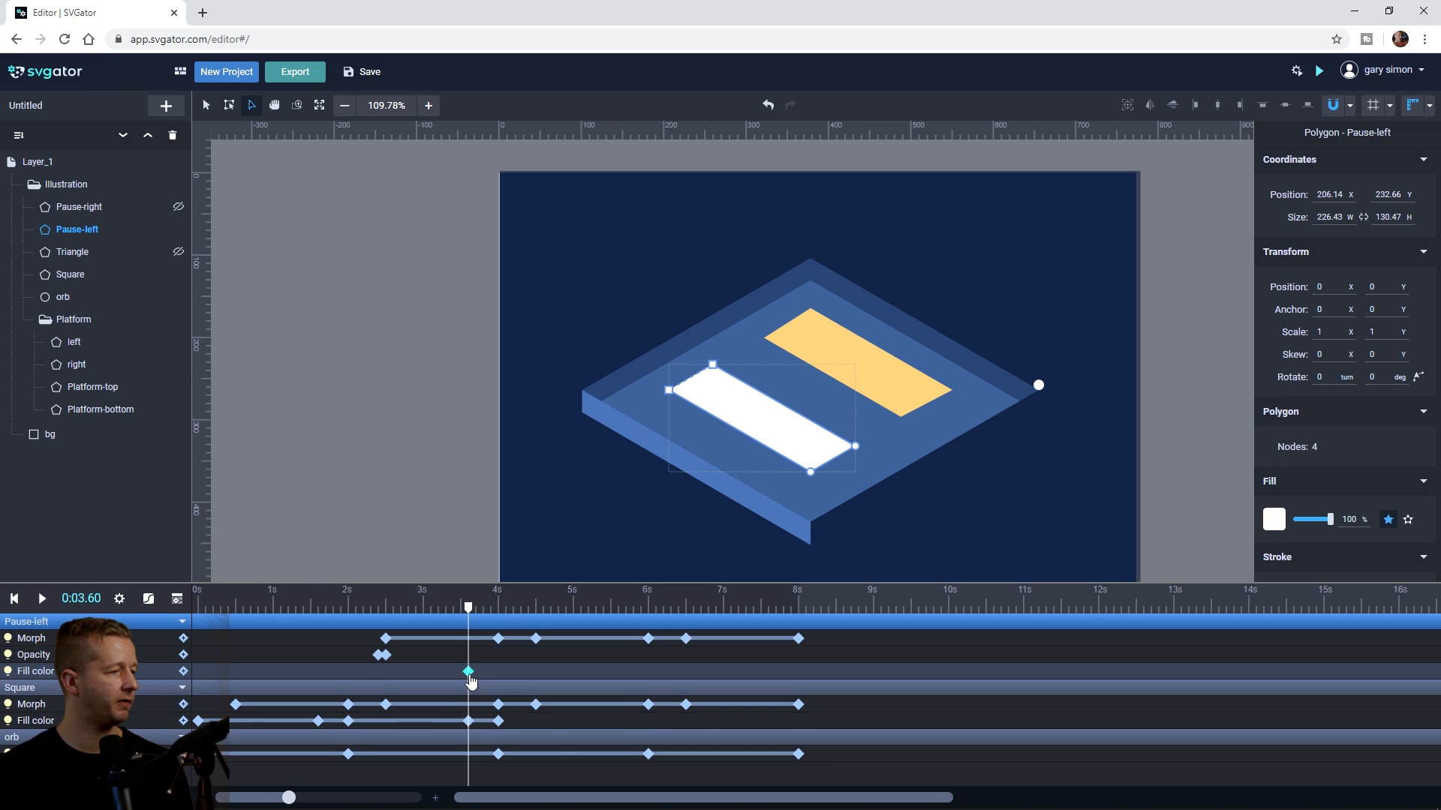
Step: Set Pause-left's fill at 3.6 seconds to the copied yellow #ffd67e and deselect the shape
{"action": "left_click", "coordinate": [1273, 519]}
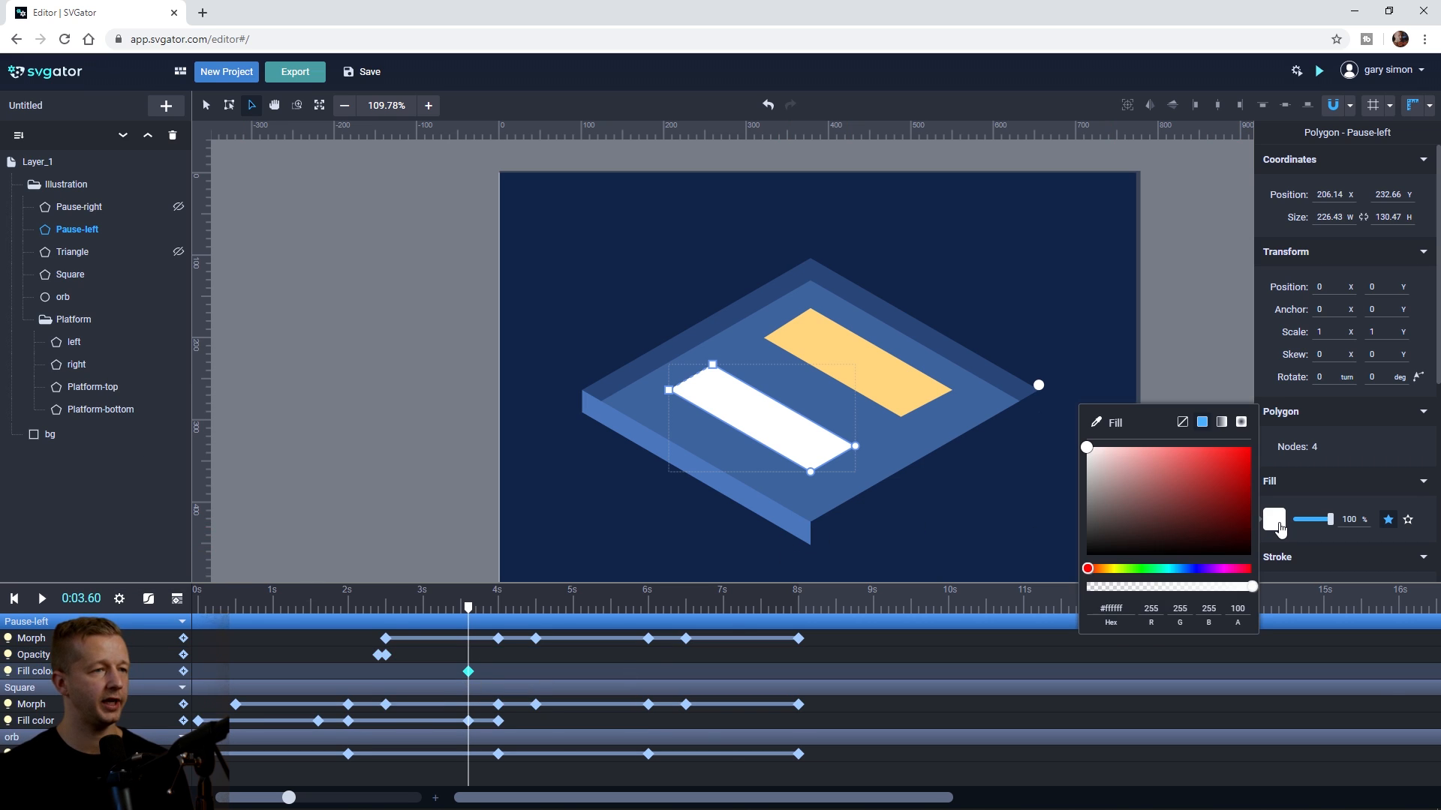
{"action": "double_click", "coordinate": [1130, 608]}
{"action": "key", "text": "ctrl+v"}
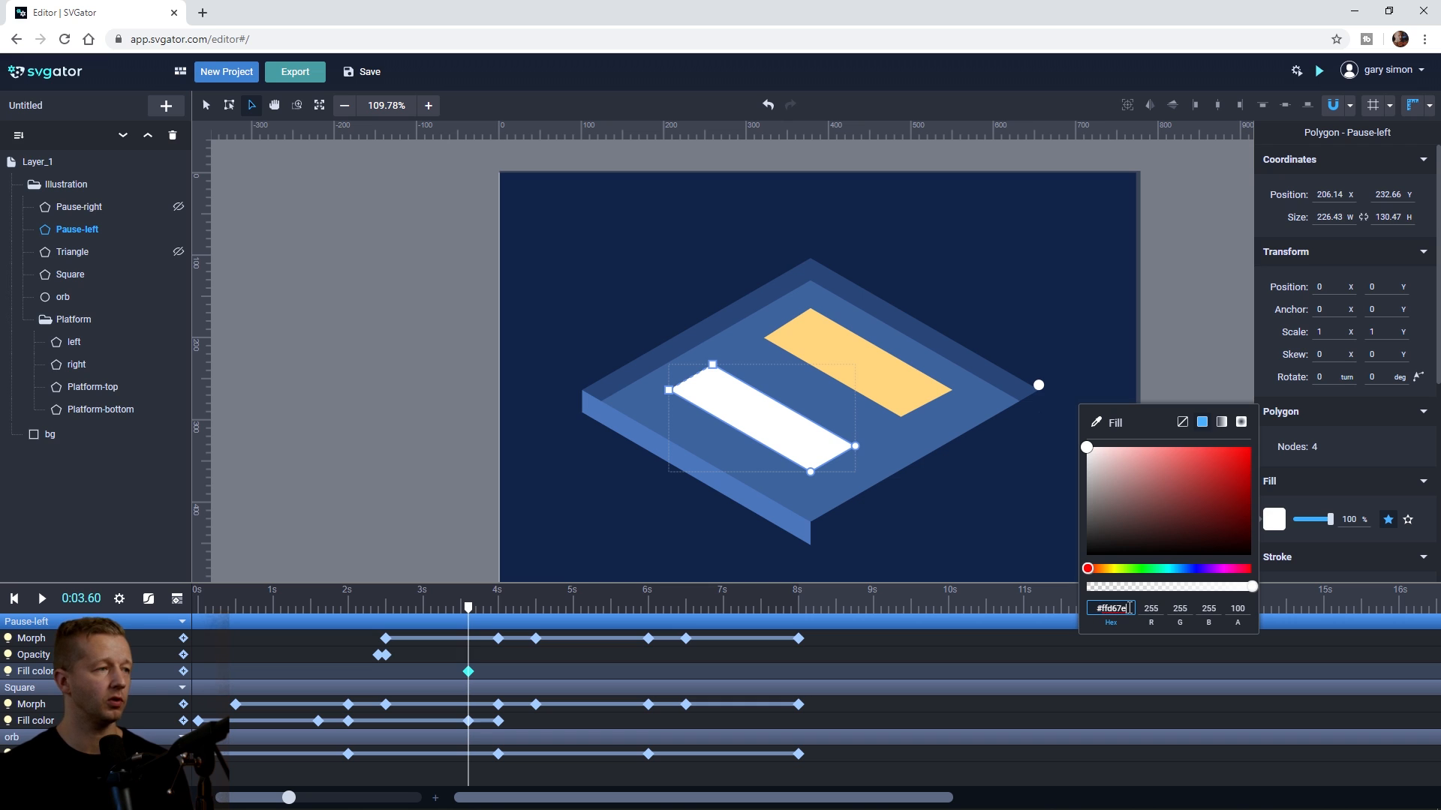
{"action": "key", "text": "Return"}
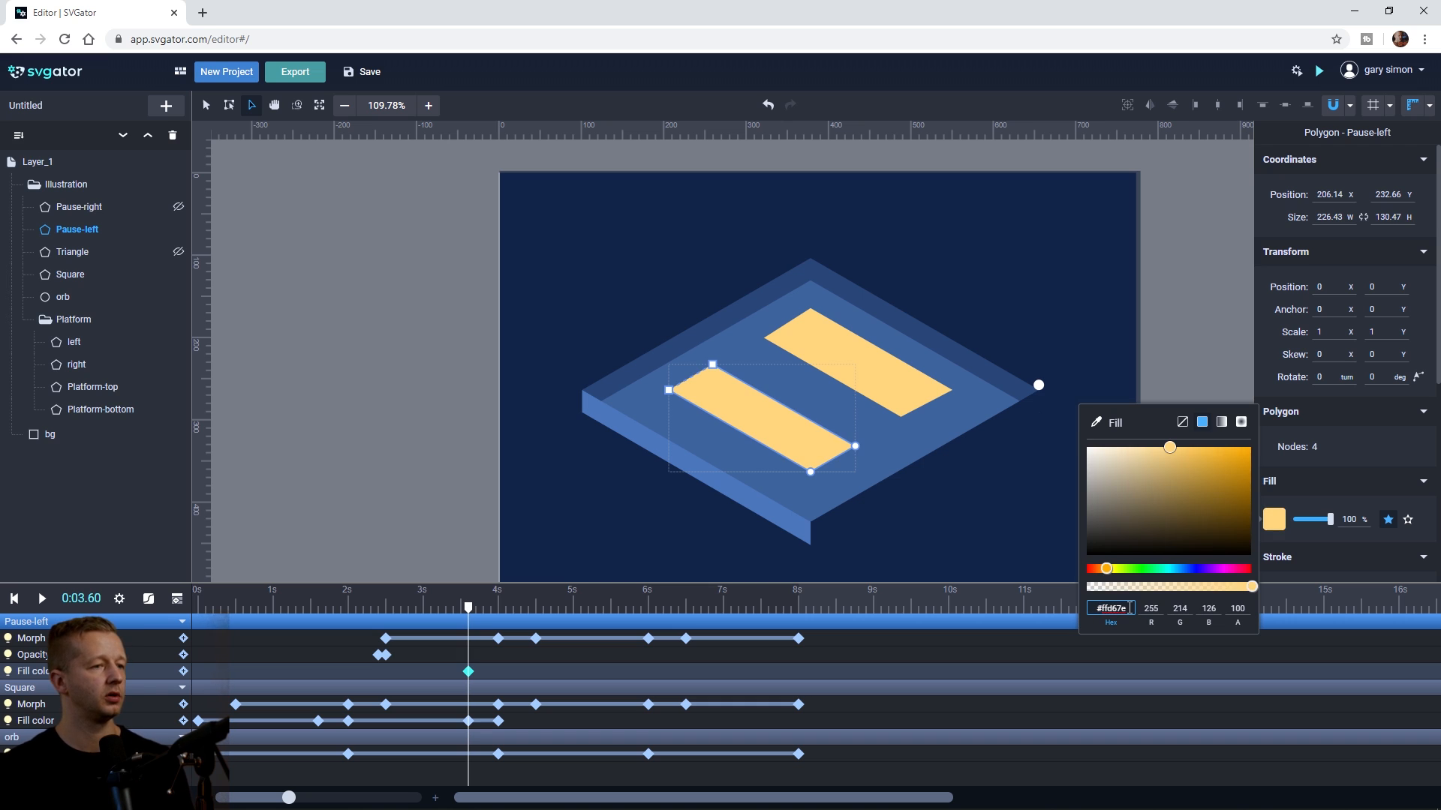
{"action": "left_click", "coordinate": [1209, 318]}
Step: Copy the hex code #97ff7e of Square's green fill at 4 seconds and deselect the shape
{"action": "left_click_drag", "start_coordinate": [471, 607], "coordinate": [502, 673]}
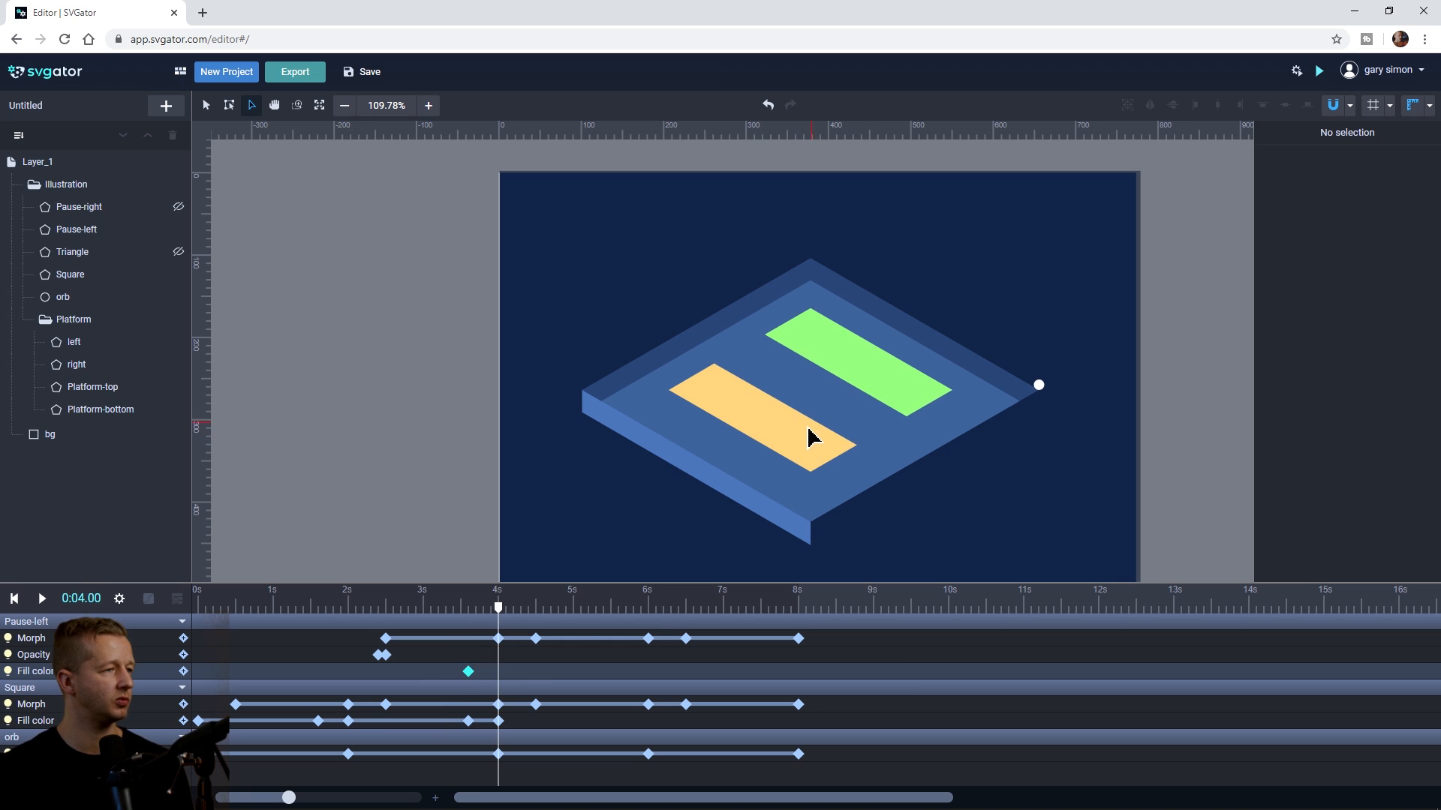
{"action": "left_click", "coordinate": [498, 721]}
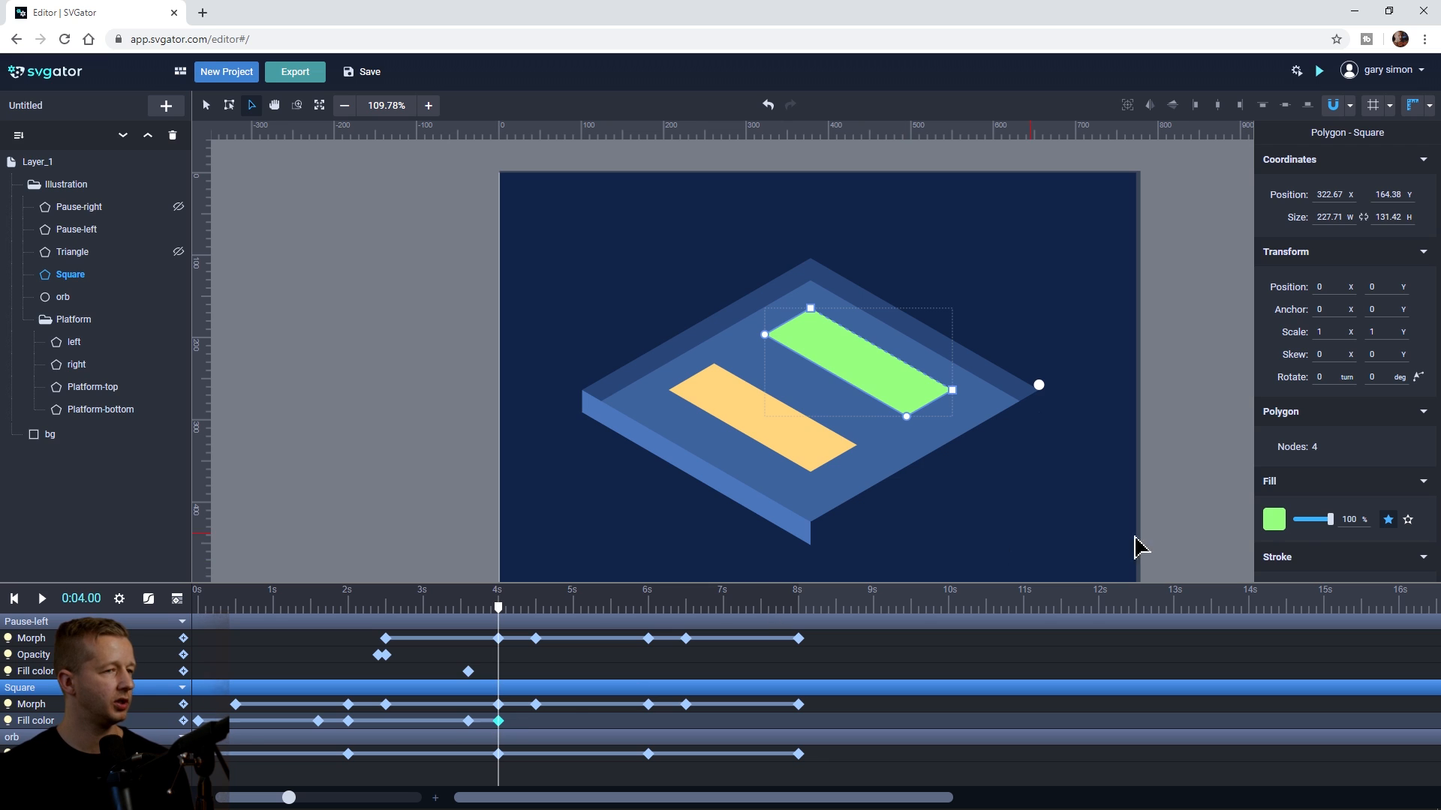
{"action": "left_click", "coordinate": [1274, 520]}
{"action": "left_click", "coordinate": [1129, 614]}
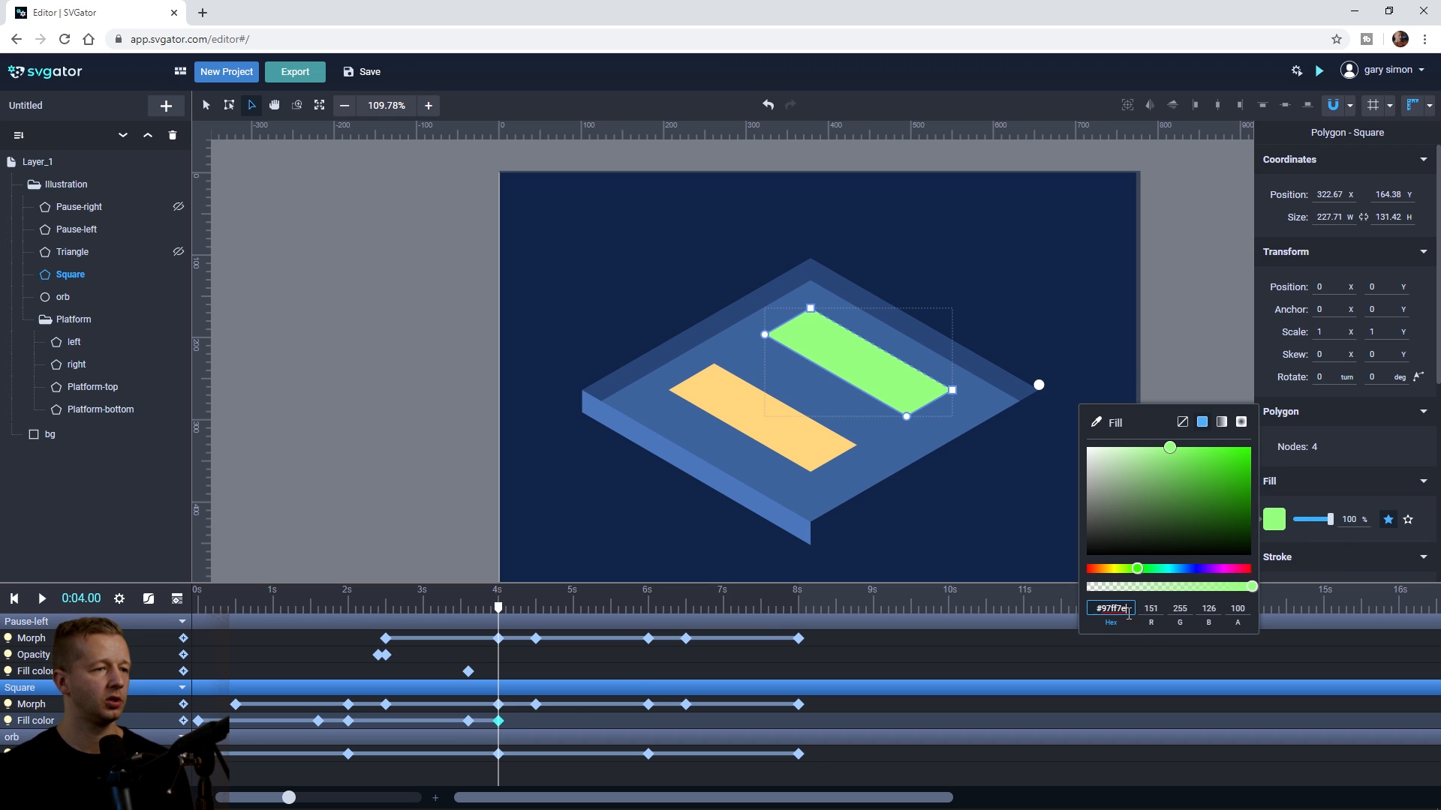
{"action": "left_click", "coordinate": [1194, 386]}
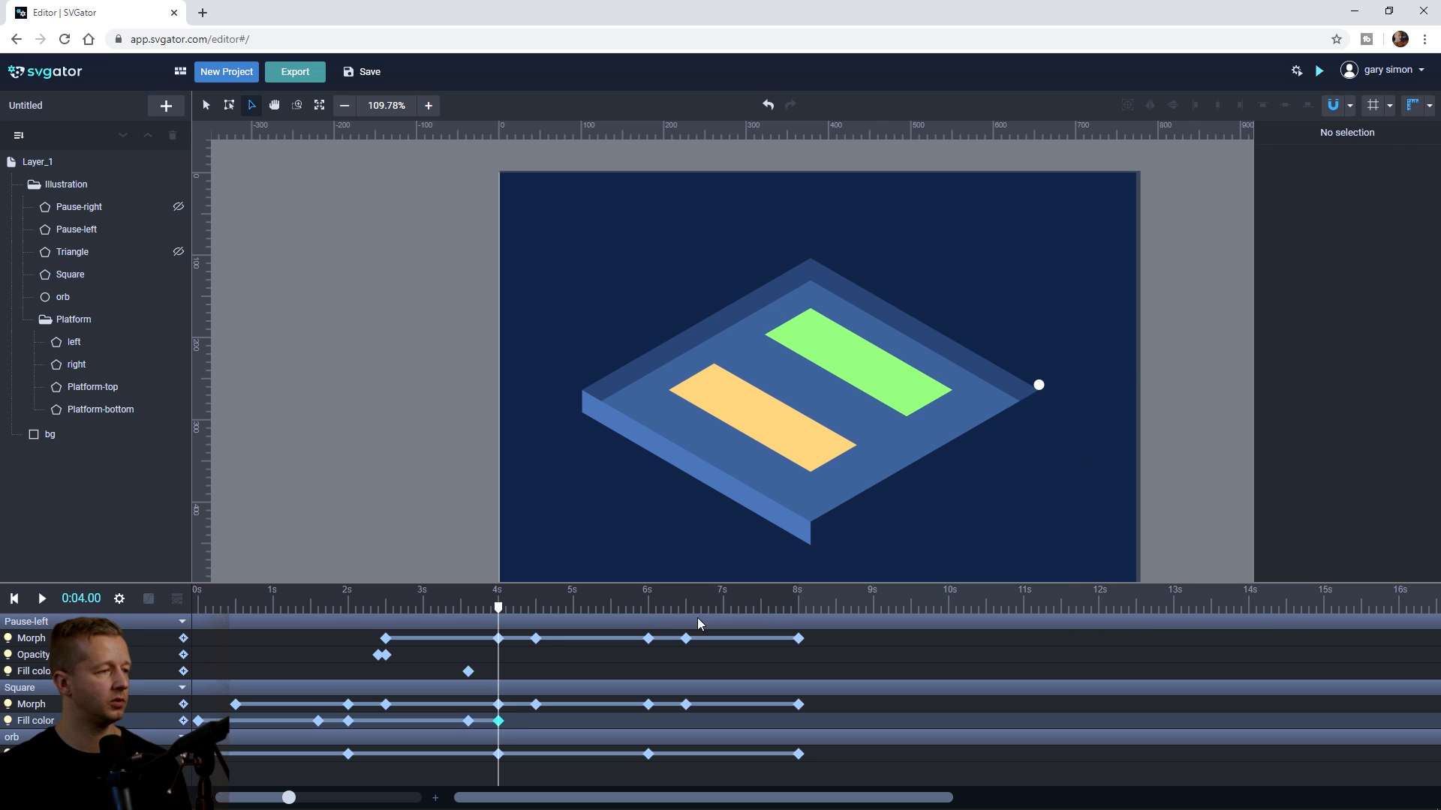
Step: Set Pause-left's fill at 4 seconds to the green #97ff7e and deselect the shape
{"action": "left_click", "coordinate": [468, 671]}
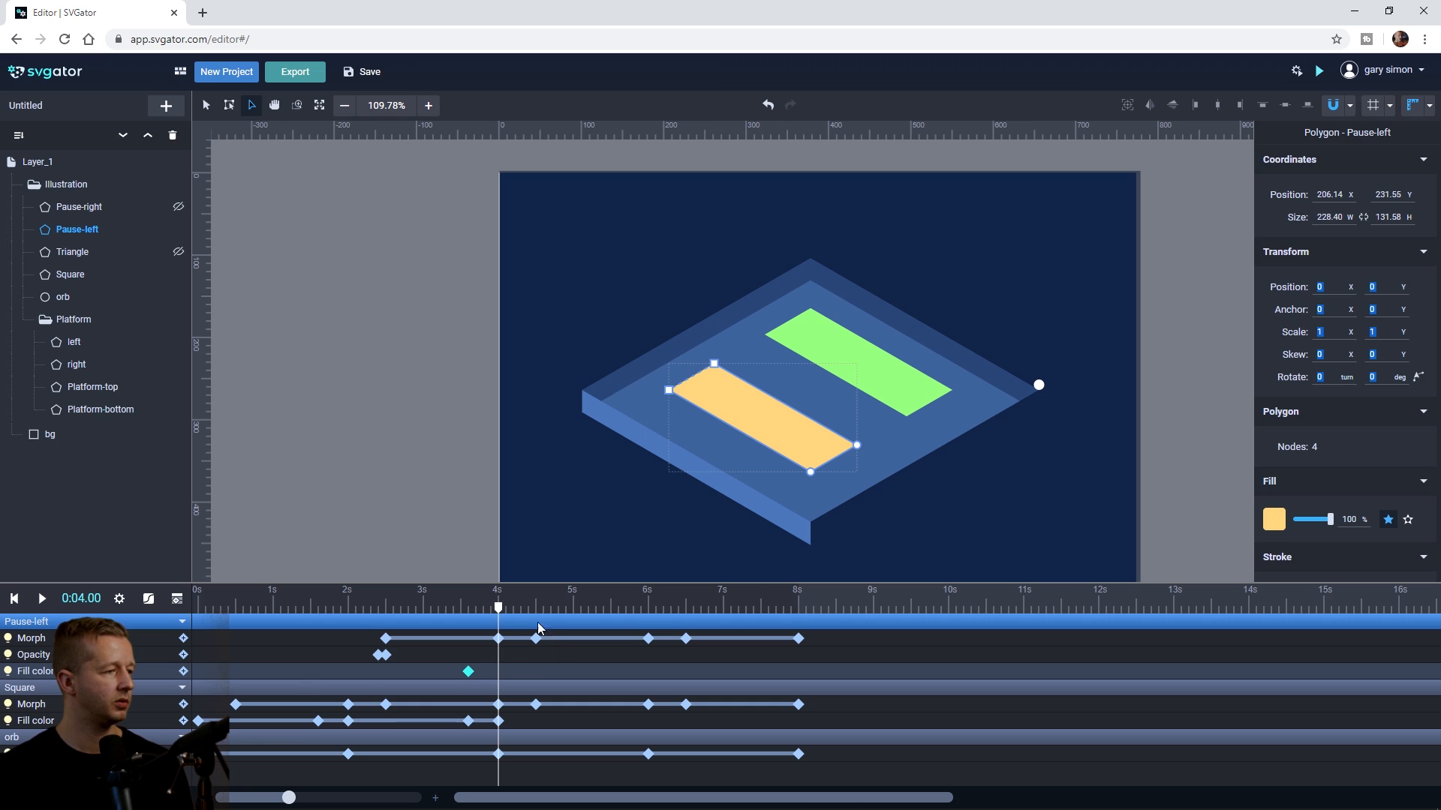
{"action": "left_click", "coordinate": [1273, 519]}
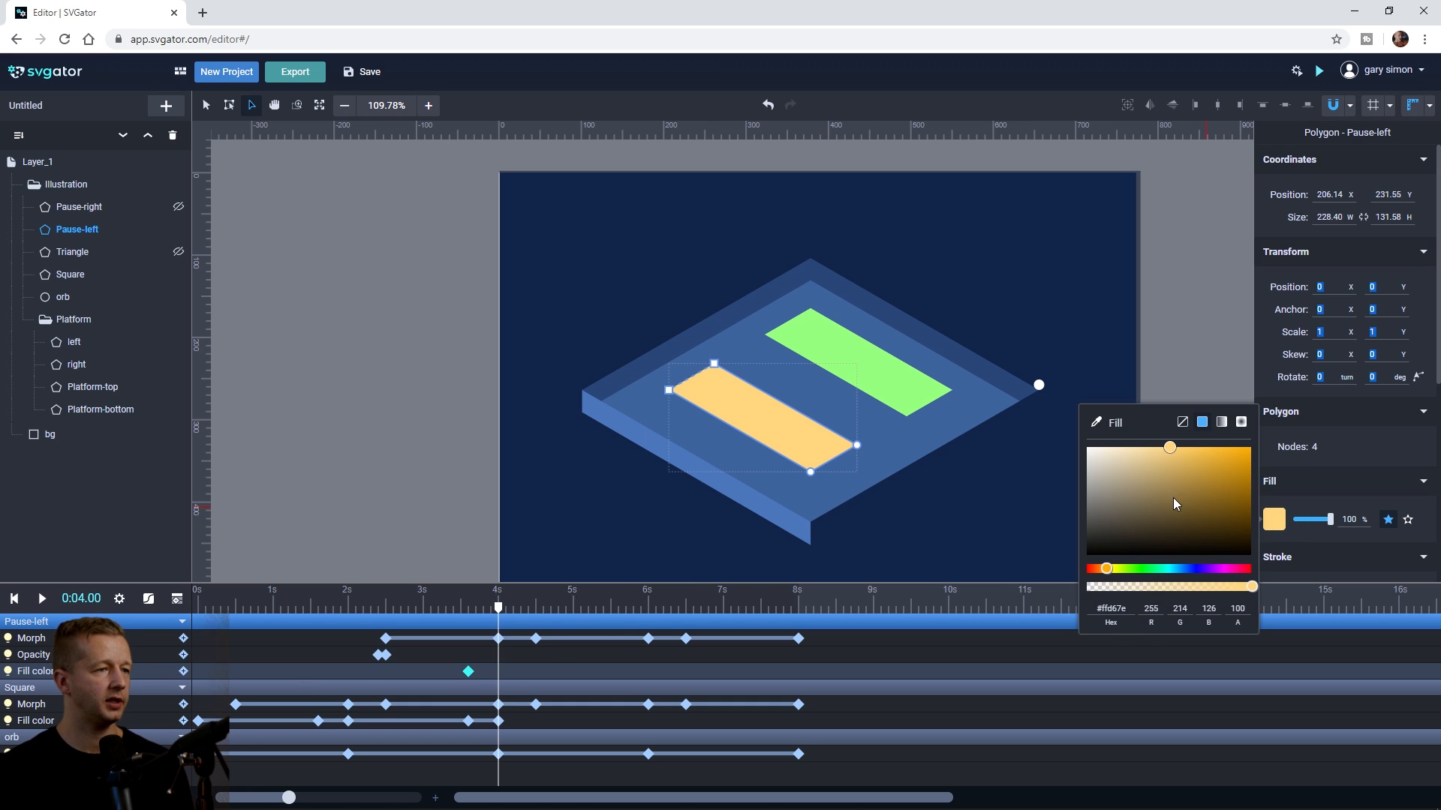
{"action": "left_click", "coordinate": [1118, 608]}
{"action": "type", "text": "#97ff7a"}
{"action": "left_click", "coordinate": [1157, 347]}
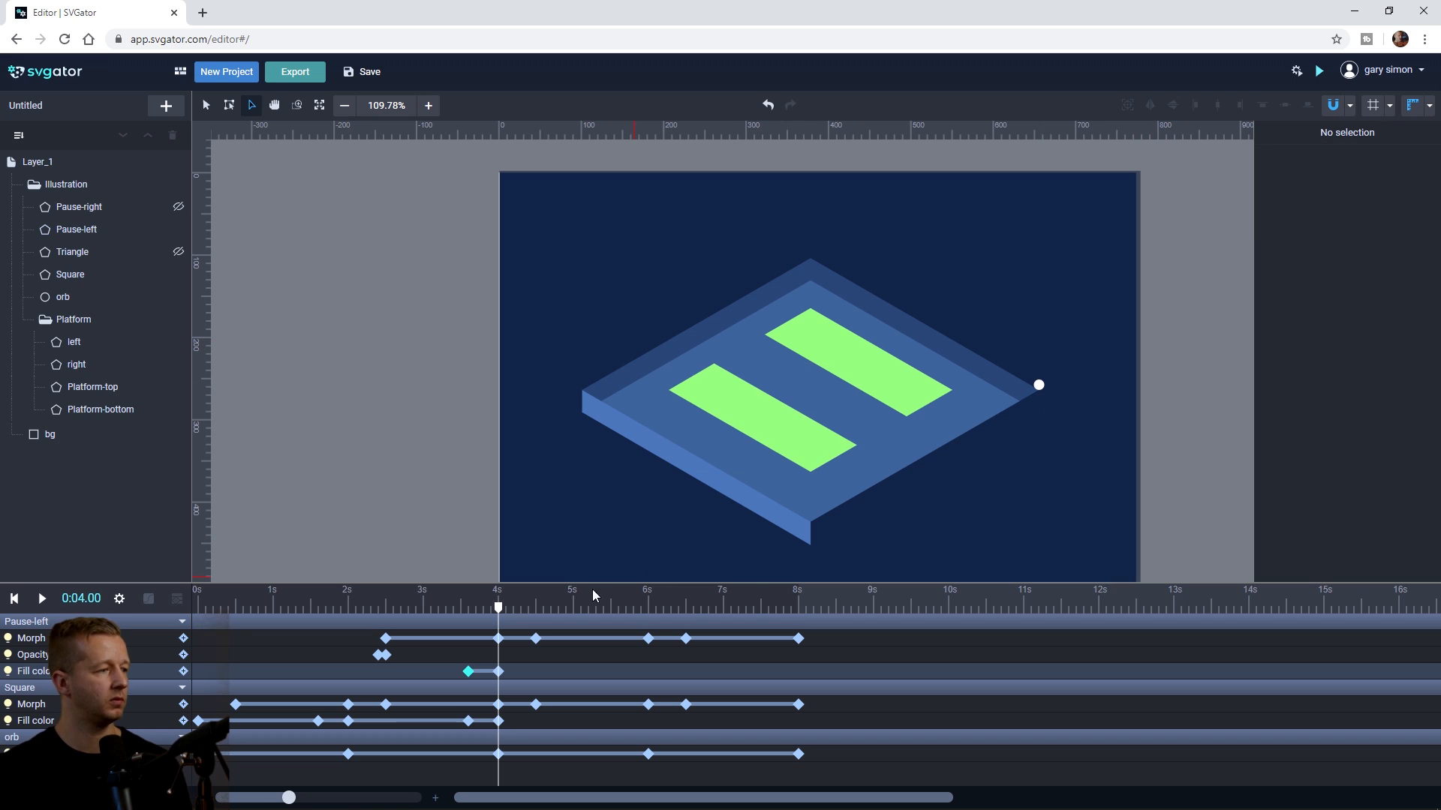
Step: Hold the green fill of both Square and Pause-left with Fill color keyframes at 5.6 seconds
{"action": "left_click_drag", "start_coordinate": [500, 609], "coordinate": [620, 629]}
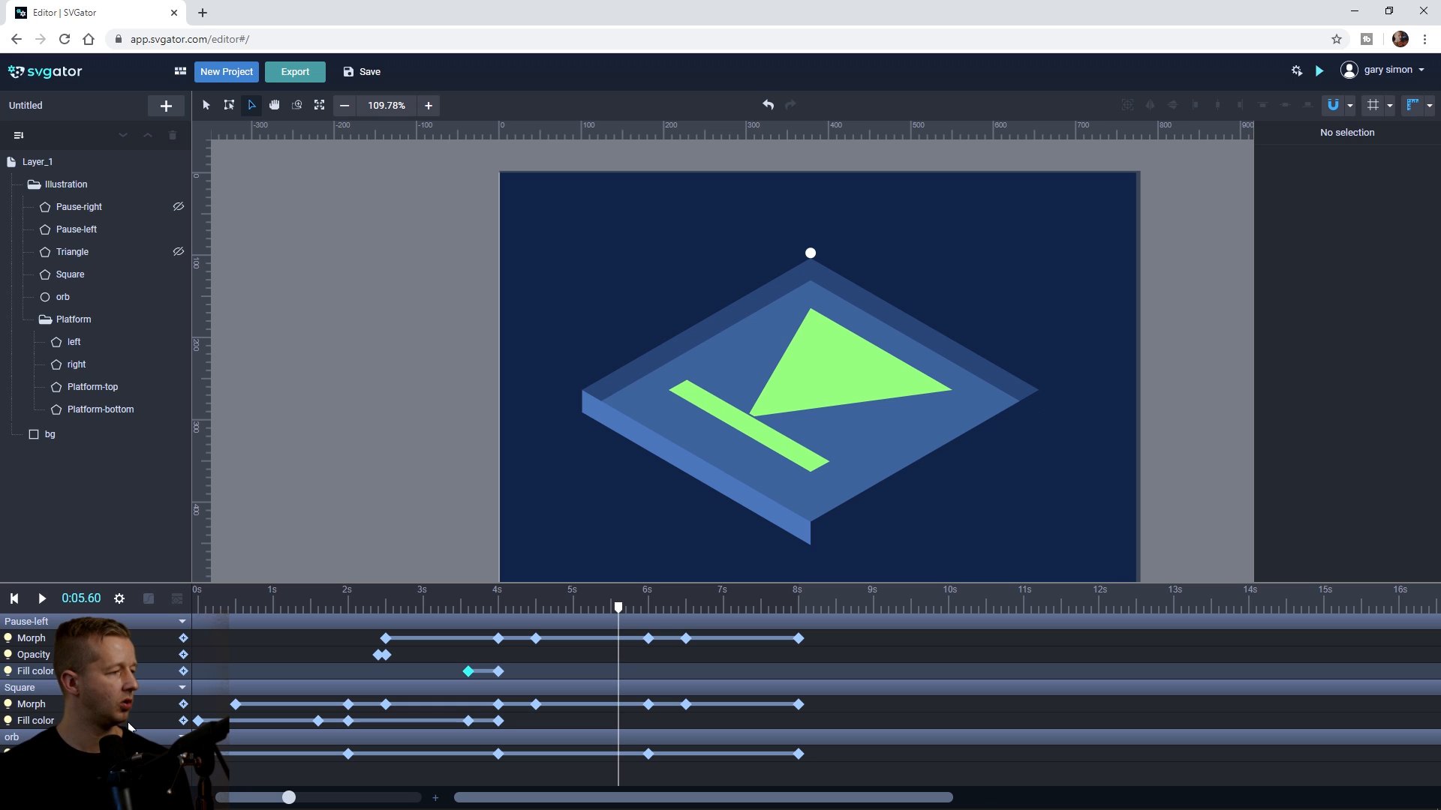
{"action": "left_click", "coordinate": [184, 721]}
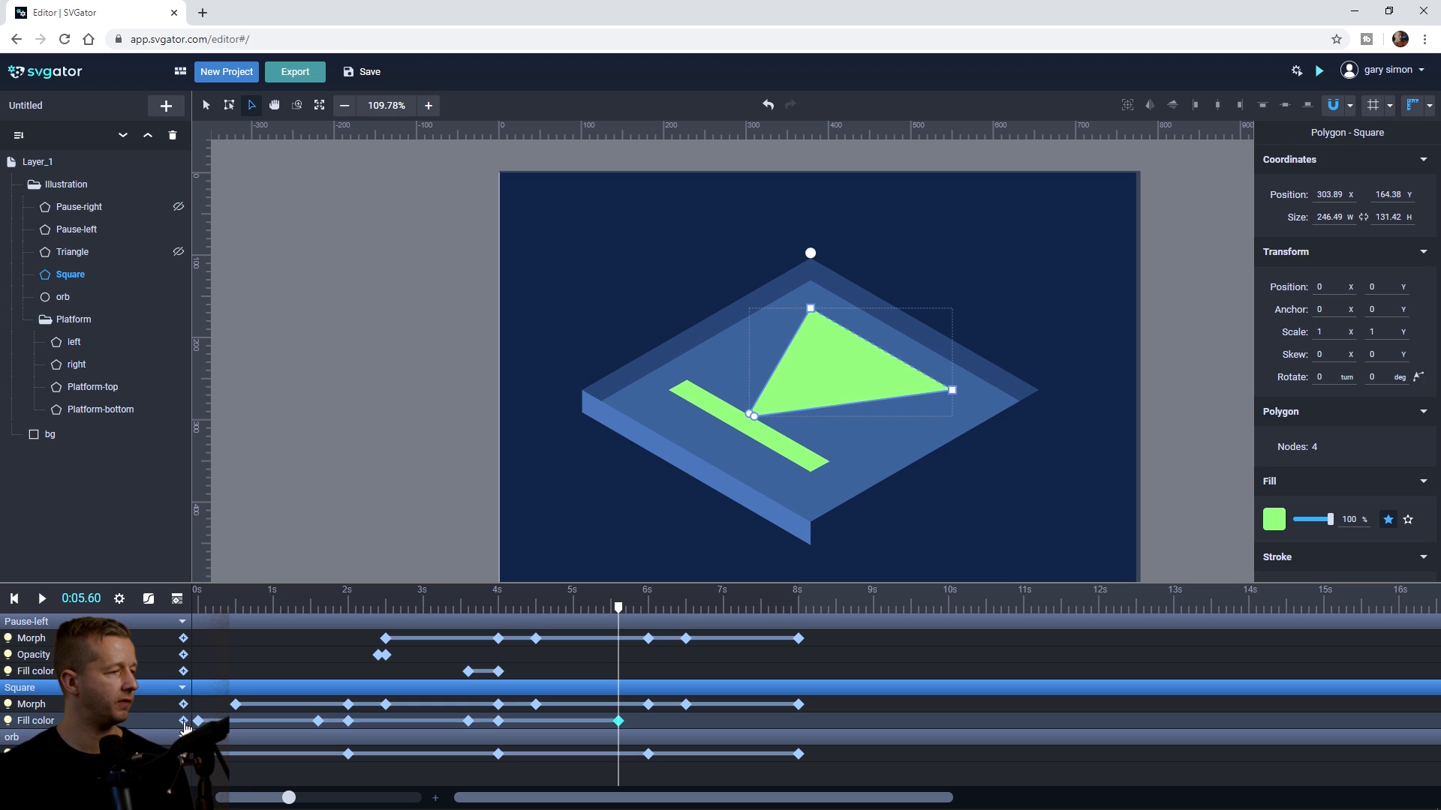
{"action": "left_click", "coordinate": [184, 673]}
Step: Set Square's fill at 6 seconds to light blue #7ee8ff and copy its hex code
{"action": "left_click", "coordinate": [642, 608]}
{"action": "left_click", "coordinate": [649, 608]}
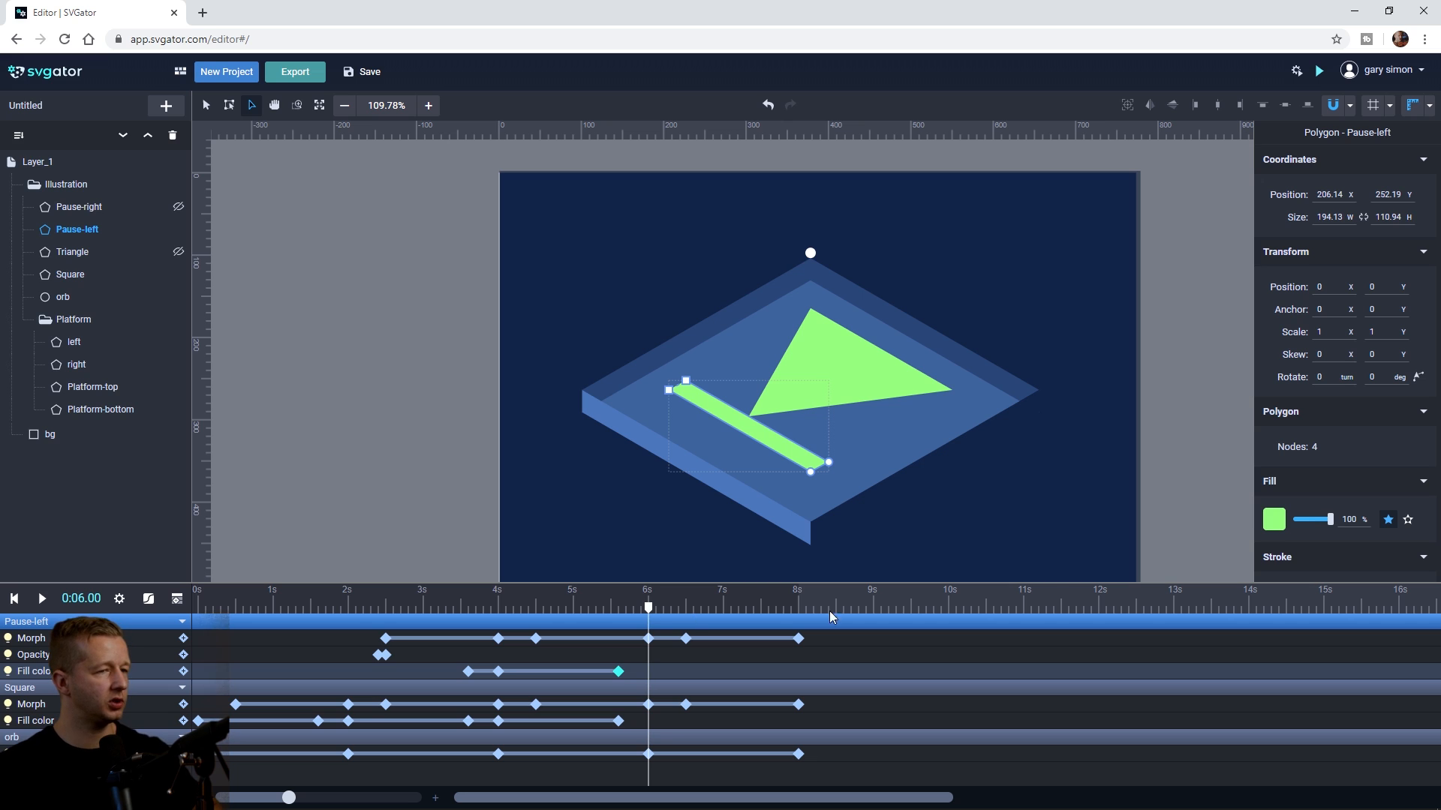
{"action": "left_click", "coordinate": [169, 687]}
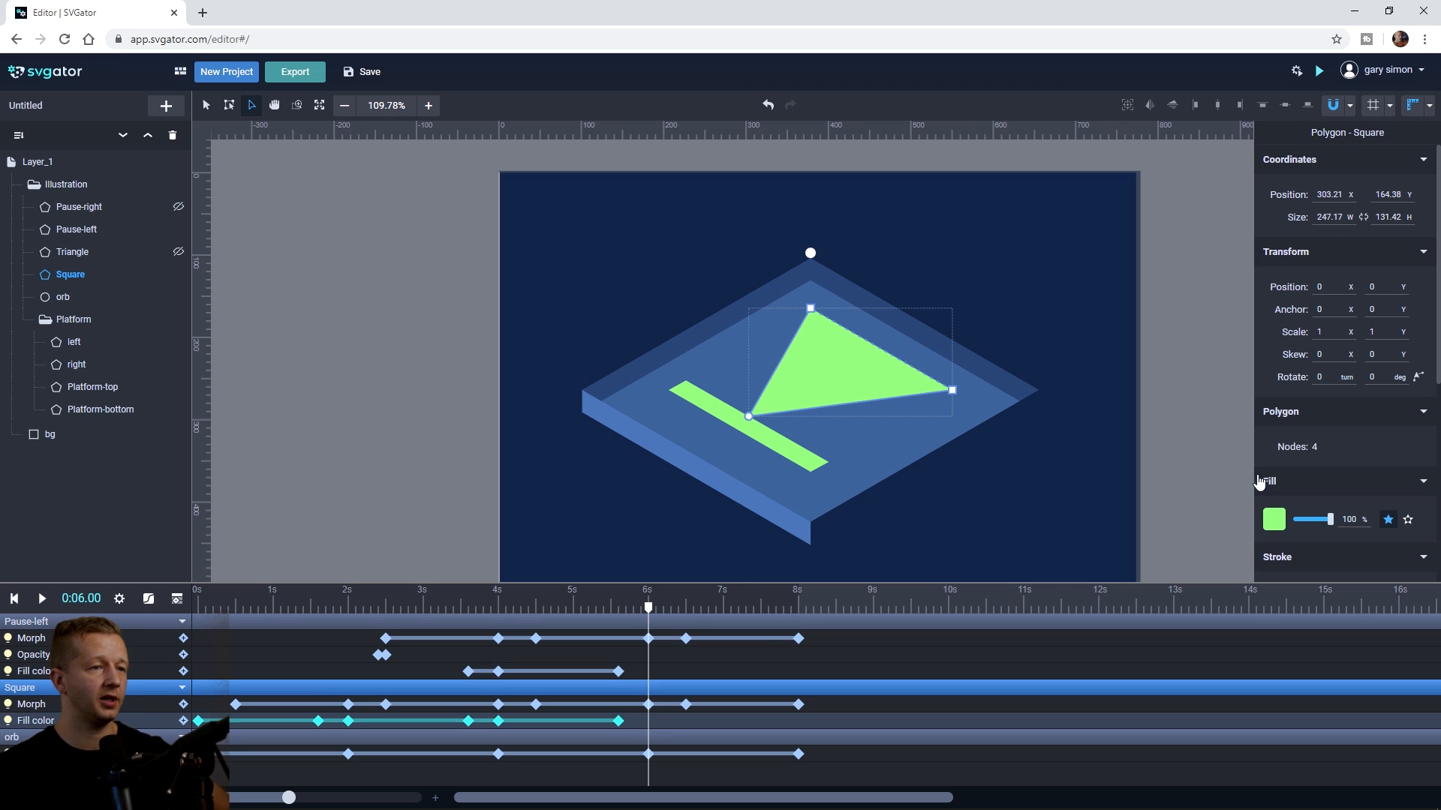
{"action": "left_click", "coordinate": [1273, 519]}
{"action": "left_click_drag", "start_coordinate": [1153, 576], "coordinate": [1175, 577]}
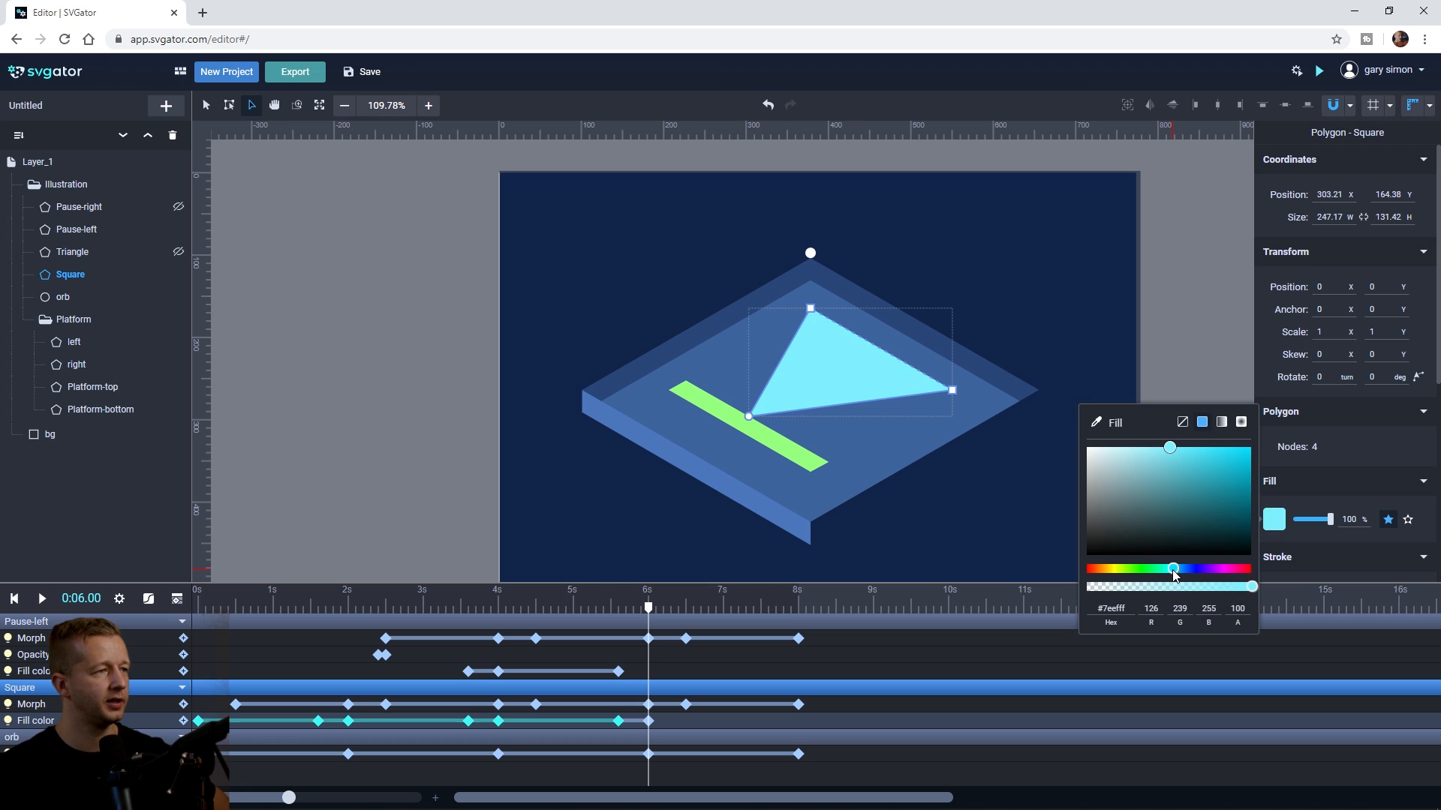
{"action": "mouse_move", "coordinate": [1175, 575]}
{"action": "left_mouse_down"}
{"action": "mouse_move", "coordinate": [1210, 575]}
{"action": "mouse_move", "coordinate": [1176, 574]}
{"action": "left_mouse_up"}
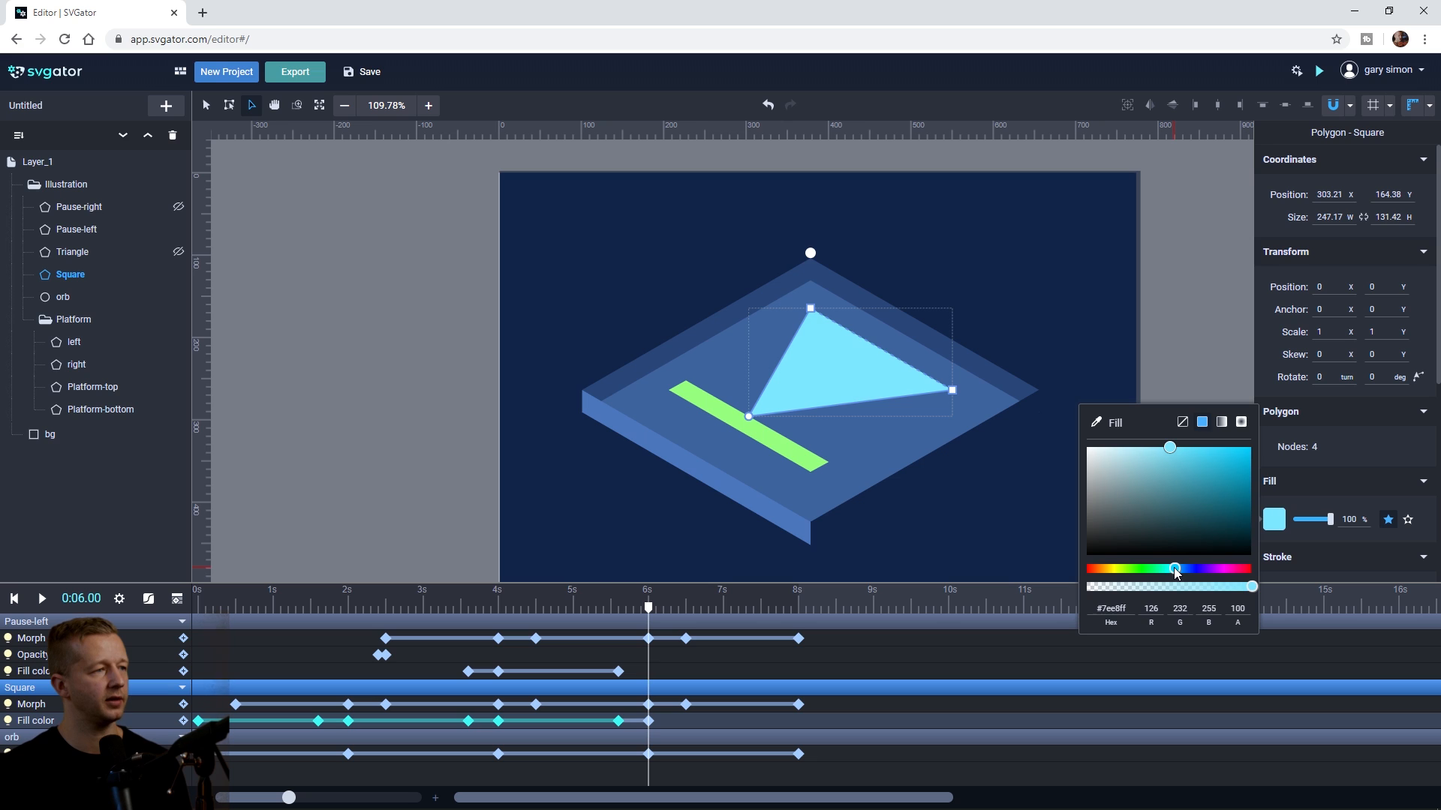
{"action": "left_click", "coordinate": [1117, 606]}
{"action": "key", "text": "ctrl+c"}
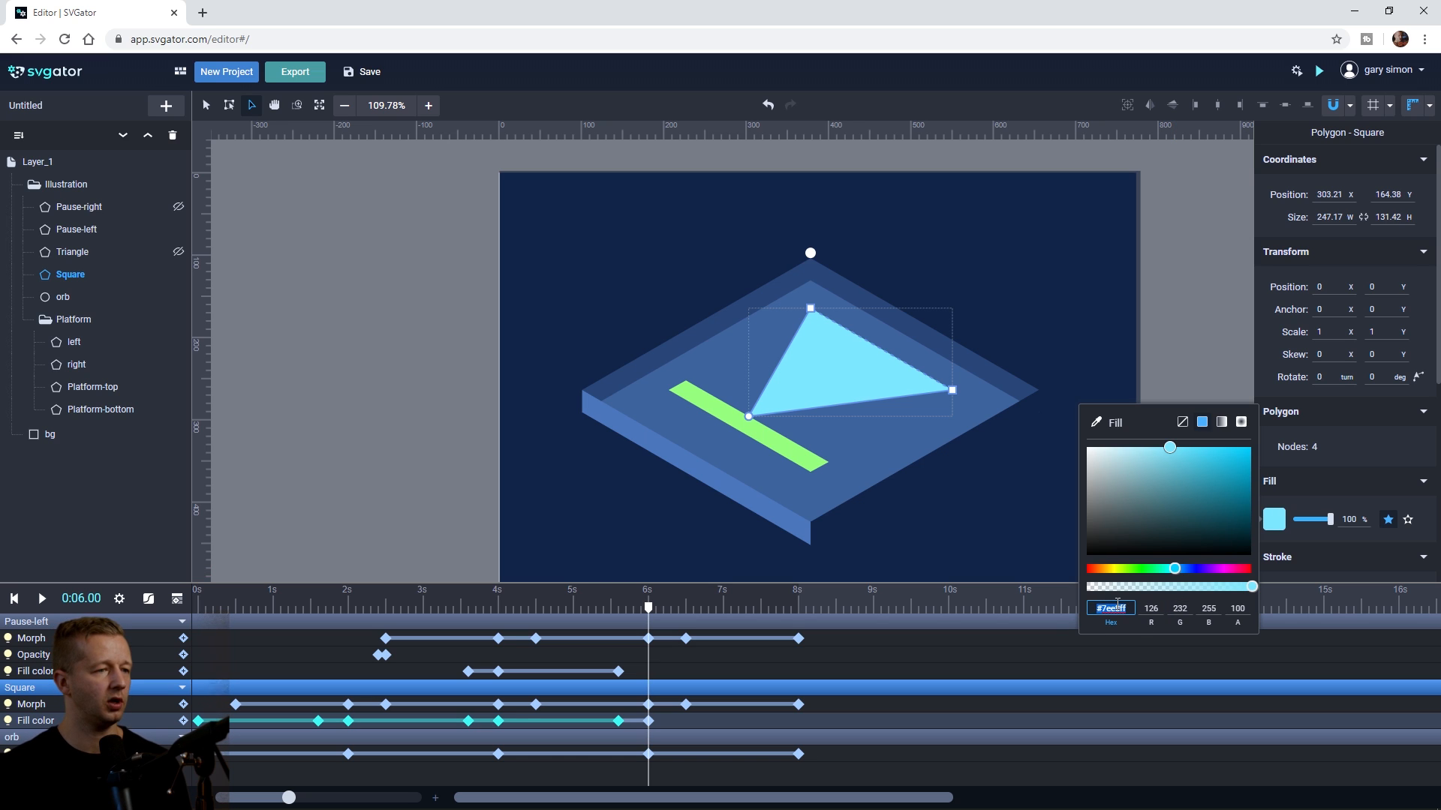
Step: Set Pause-left's fill at 6 seconds to the copied light blue #7ee8ff
{"action": "left_click", "coordinate": [650, 601]}
{"action": "mouse_move", "coordinate": [637, 605]}
{"action": "left_mouse_down"}
{"action": "mouse_move", "coordinate": [649, 606]}
{"action": "mouse_move", "coordinate": [608, 611]}
{"action": "mouse_move", "coordinate": [747, 620]}
{"action": "mouse_move", "coordinate": [654, 617]}
{"action": "left_mouse_up"}
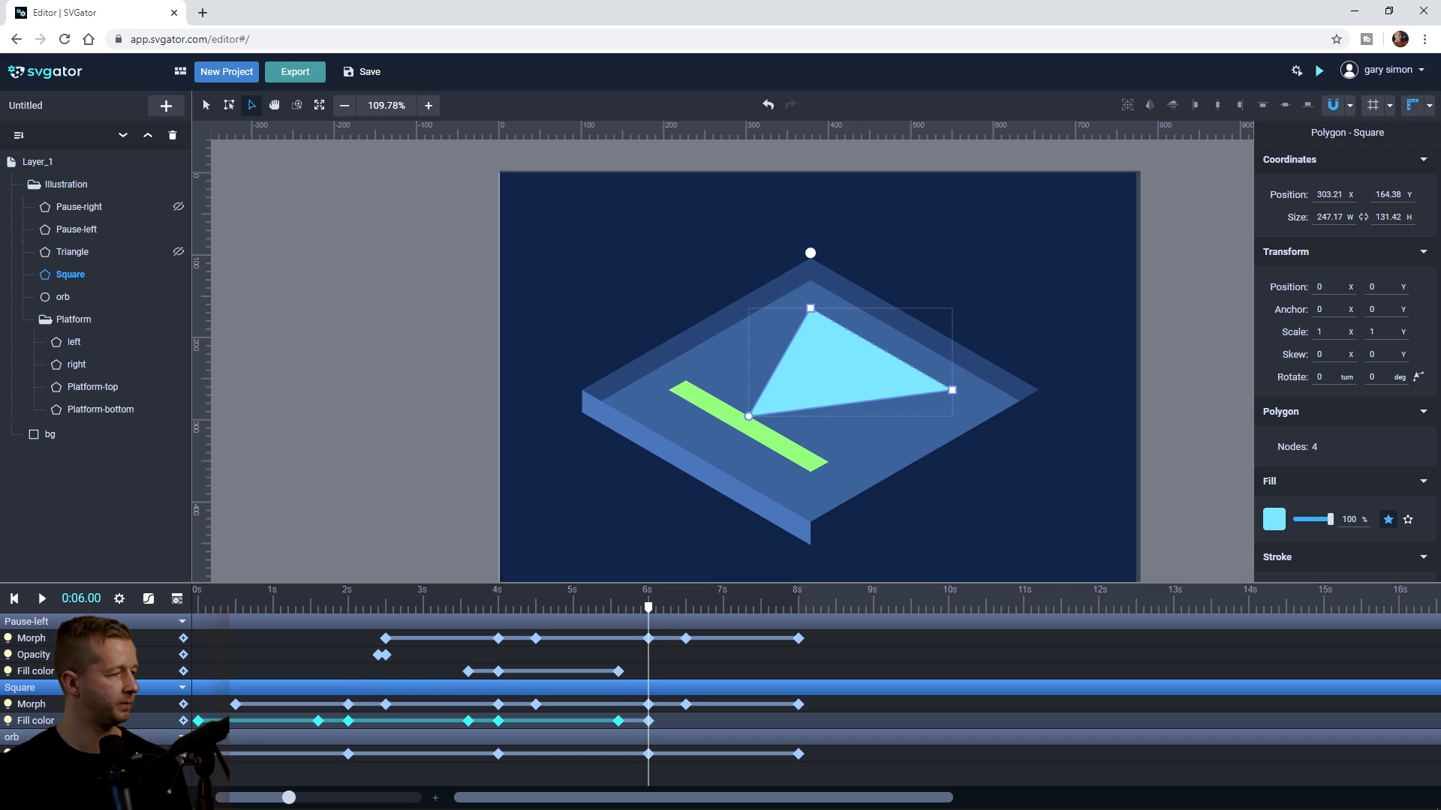
{"action": "left_click", "coordinate": [750, 427]}
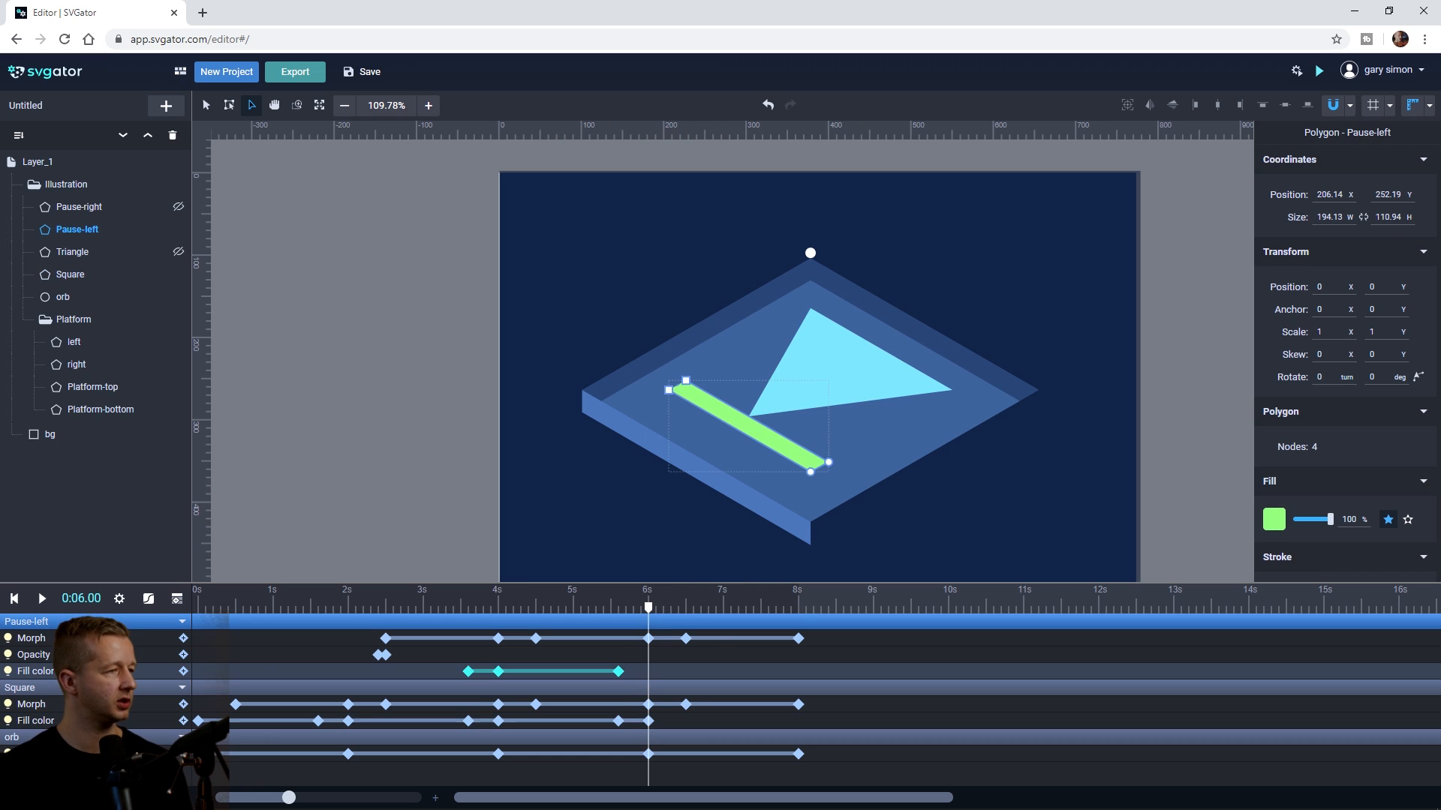
{"action": "left_click", "coordinate": [1273, 519]}
{"action": "left_click", "coordinate": [1118, 609]}
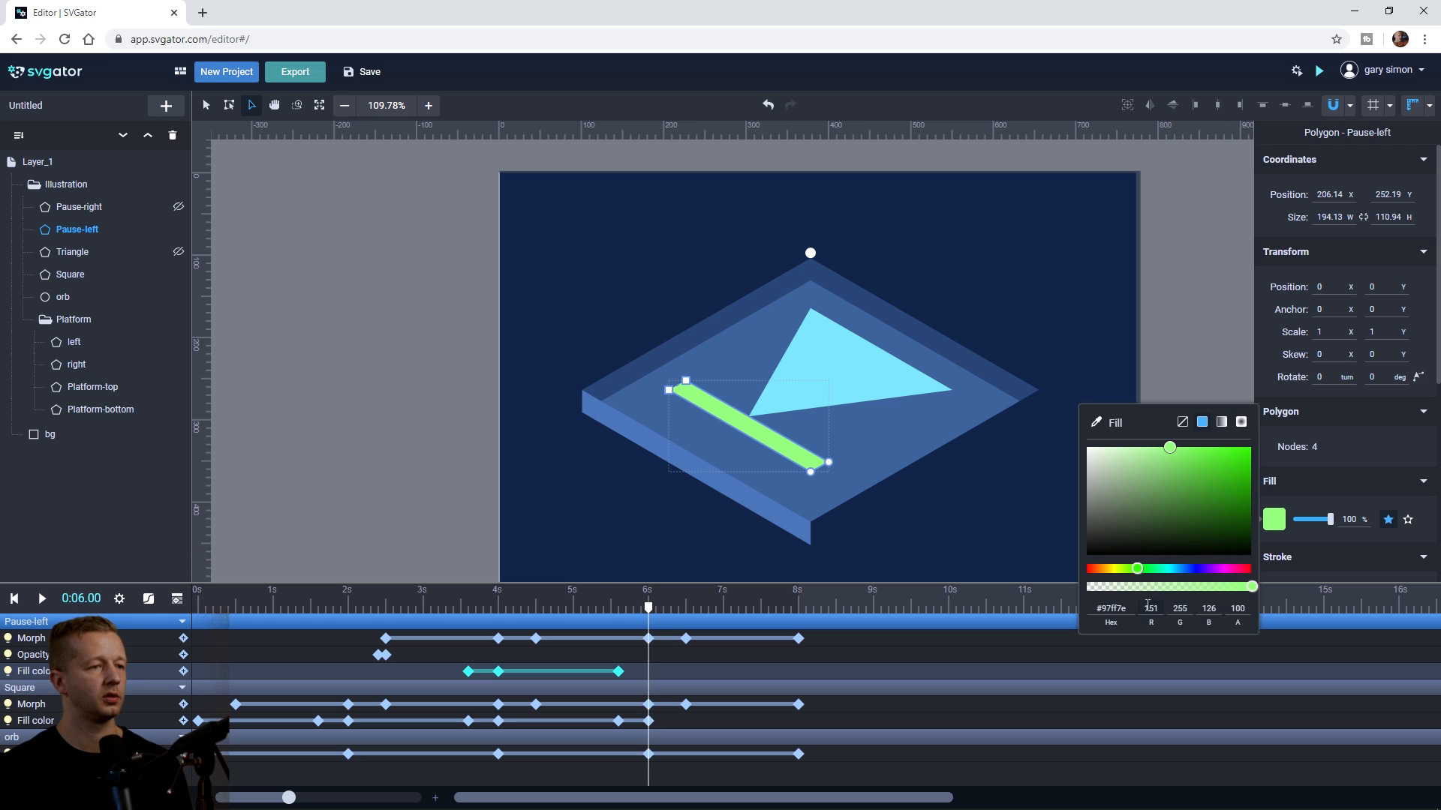
{"action": "key", "text": "ctrl+v"}
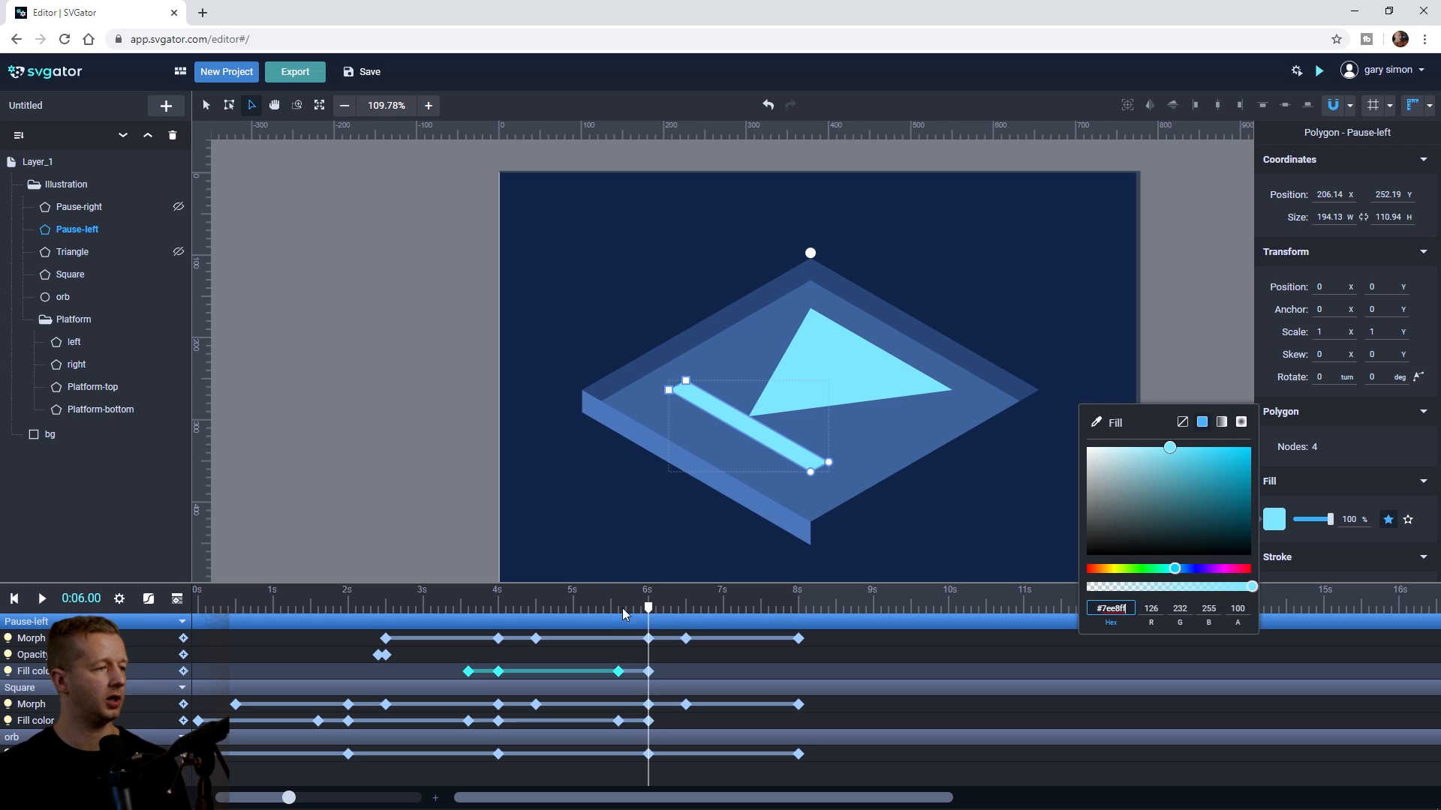
Step: Hold the light blue fill of both Square and Pause-left with Fill color keyframes at 7.6 seconds
{"action": "left_click_drag", "start_coordinate": [650, 616], "coordinate": [771, 623]}
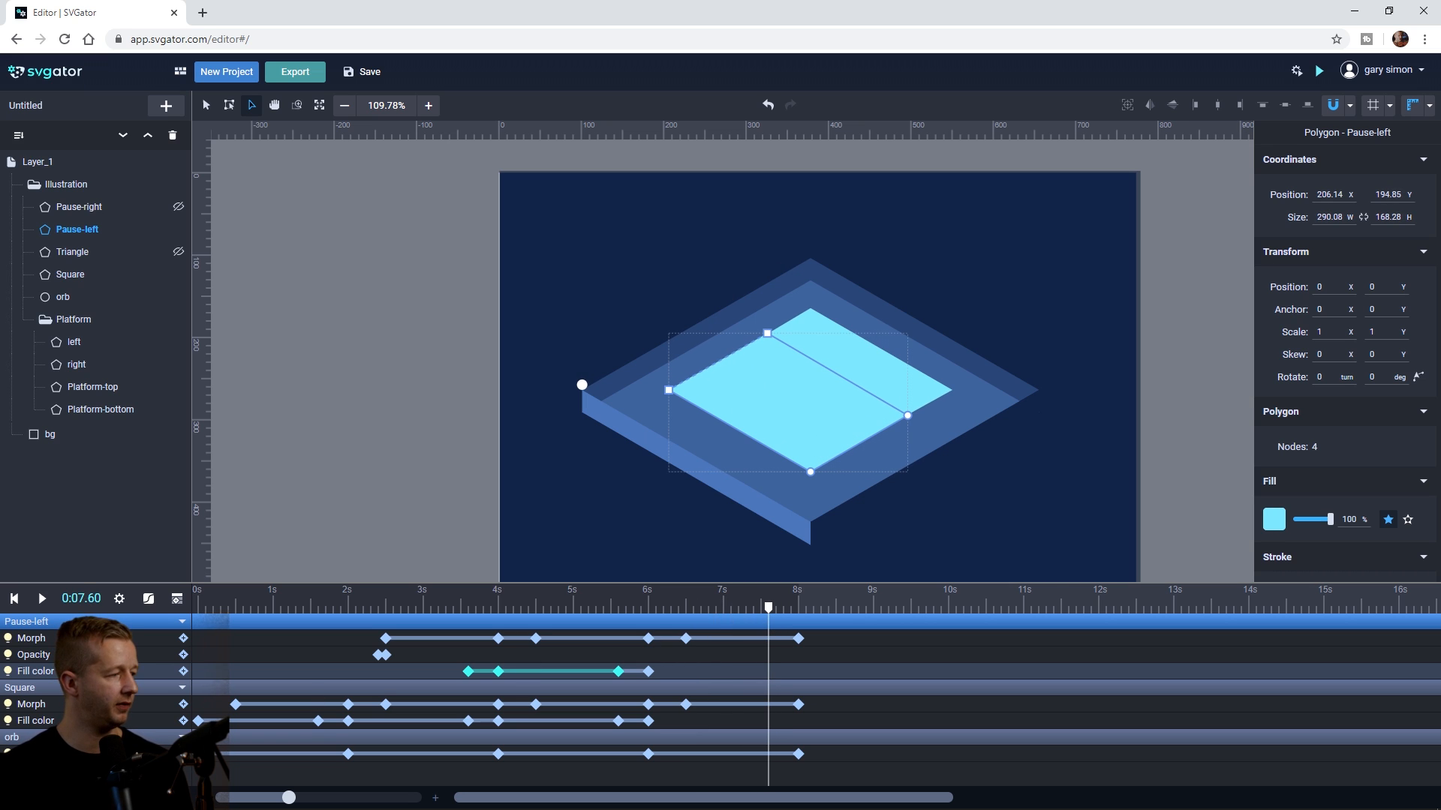
{"action": "left_click", "coordinate": [184, 721]}
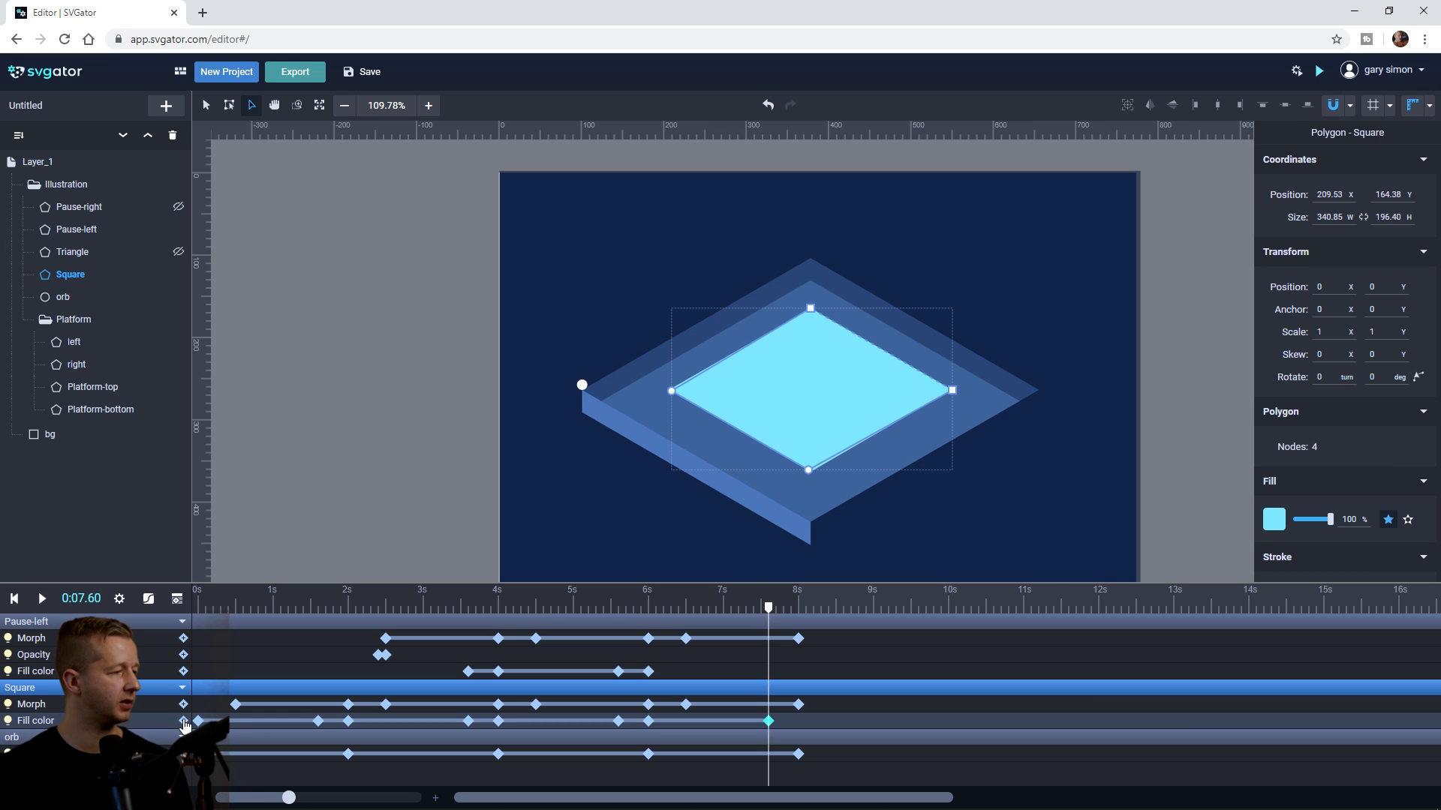
{"action": "left_click", "coordinate": [184, 672]}
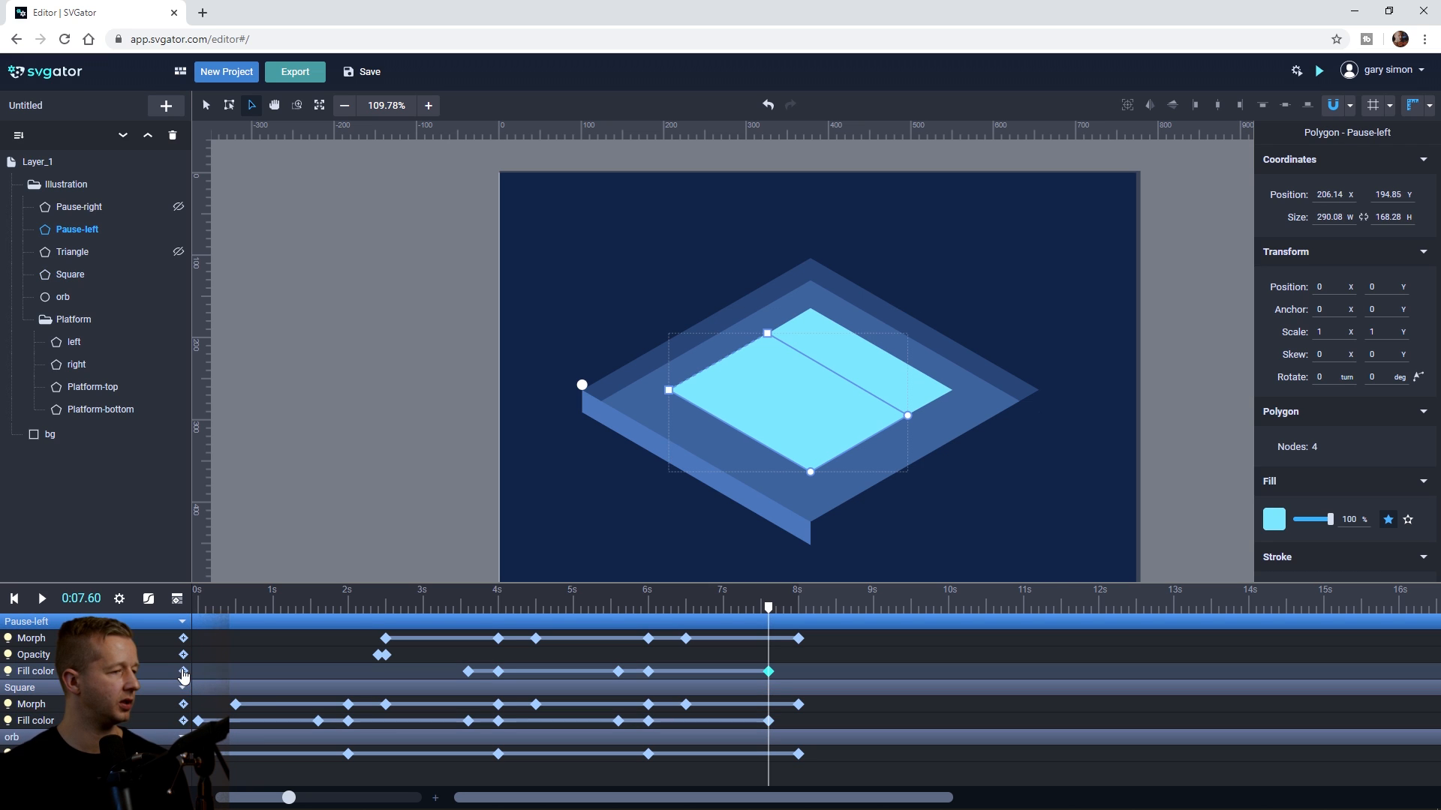
Step: Copy the hex code #ff7e7e of Square's coral fill at 0 seconds
{"action": "left_click", "coordinate": [201, 606]}
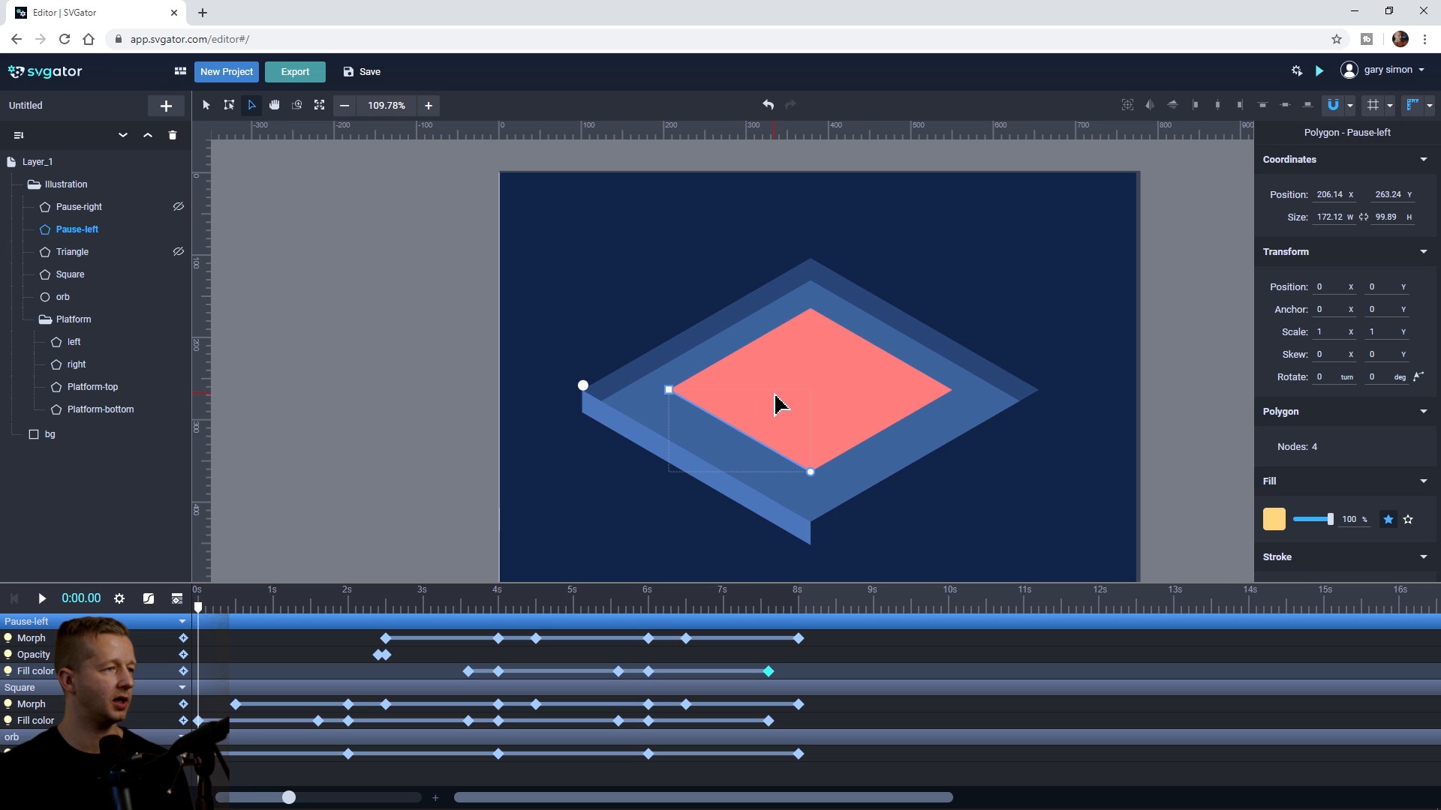
{"action": "left_click", "coordinate": [794, 393]}
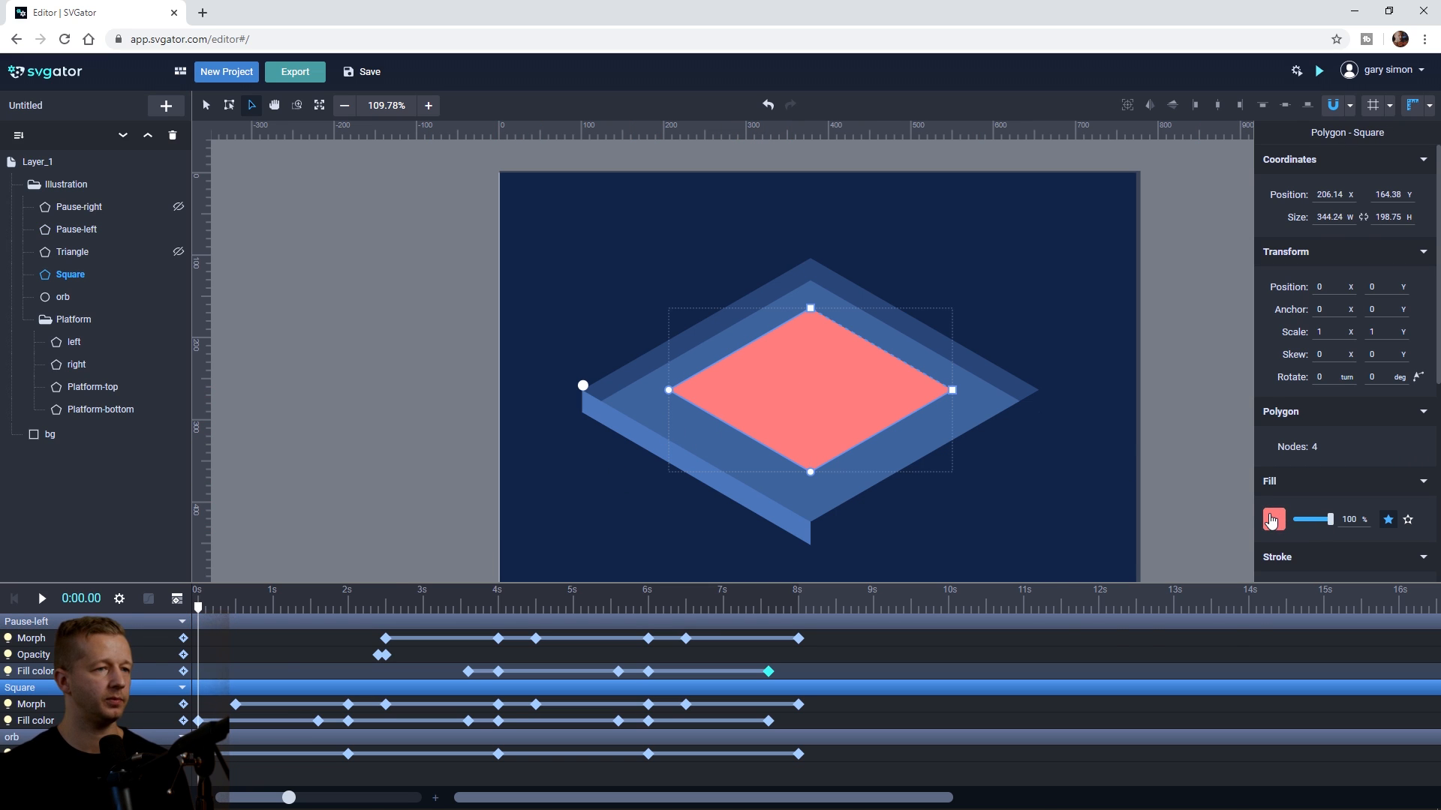
{"action": "left_click", "coordinate": [1273, 519]}
{"action": "left_click", "coordinate": [1128, 610]}
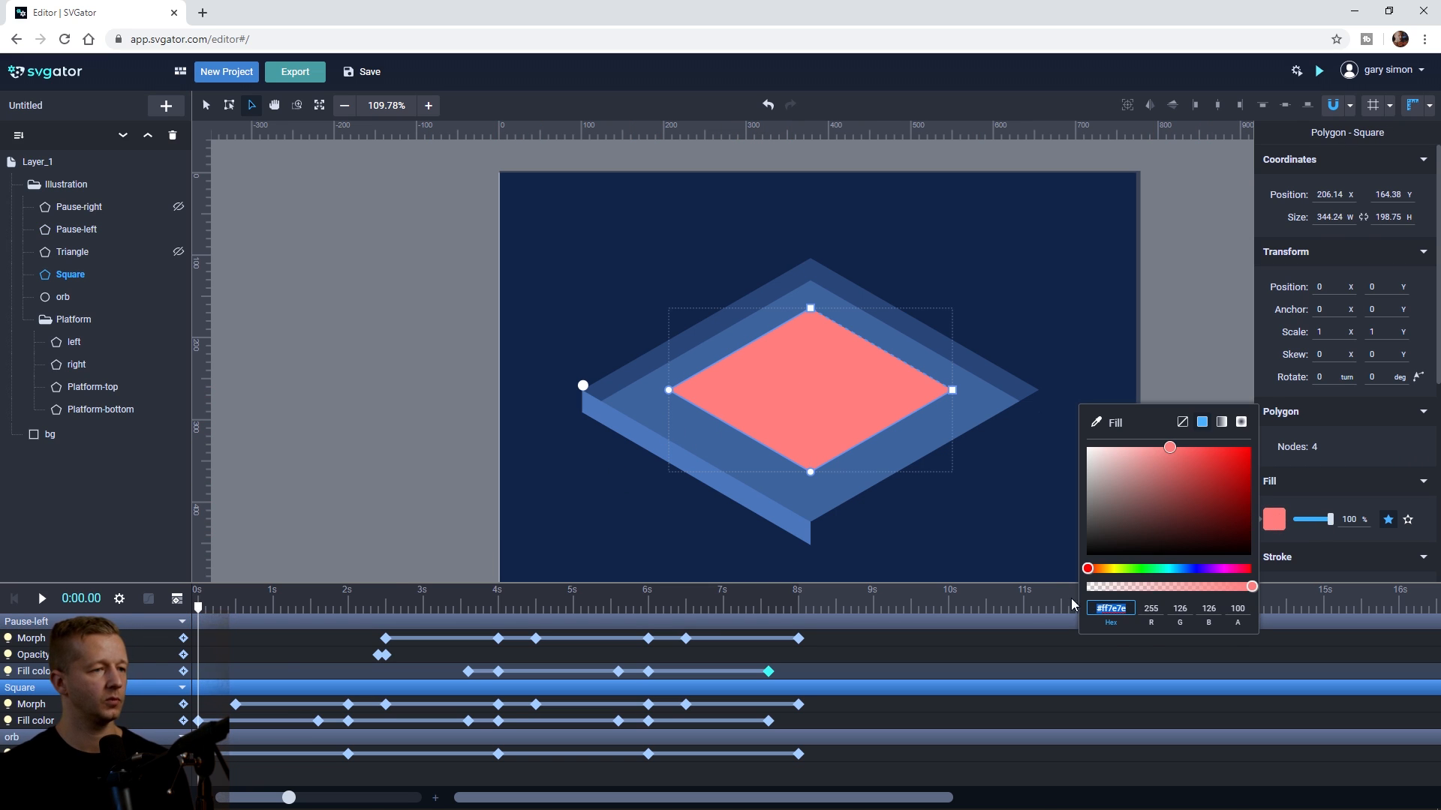
{"action": "left_click", "coordinate": [1004, 534]}
Step: Set Pause-left's fill at 8 seconds to the copied coral #ff7e7e
{"action": "left_click", "coordinate": [768, 625]}
{"action": "left_click", "coordinate": [768, 606]}
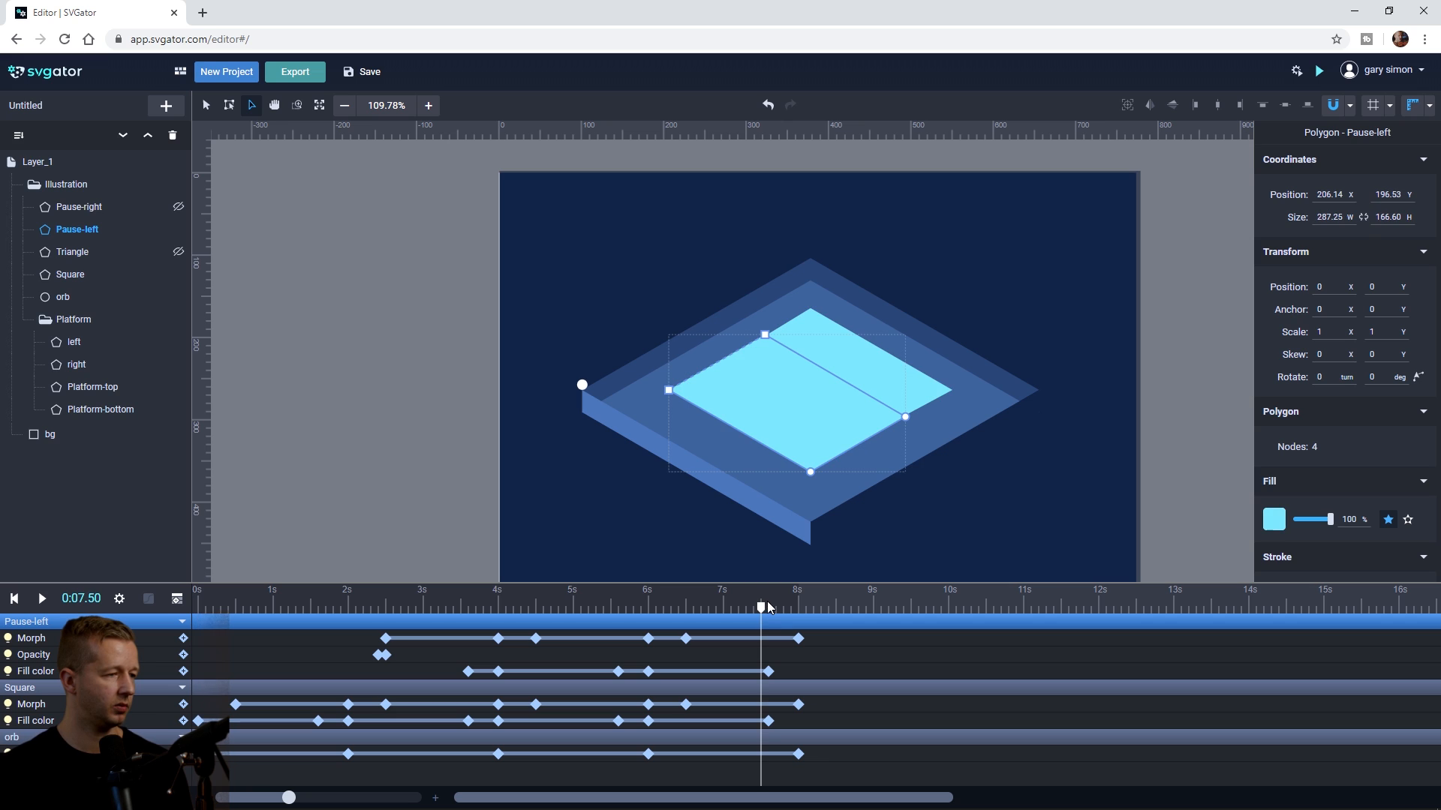
{"action": "left_click", "coordinate": [778, 608]}
{"action": "left_click", "coordinate": [799, 607]}
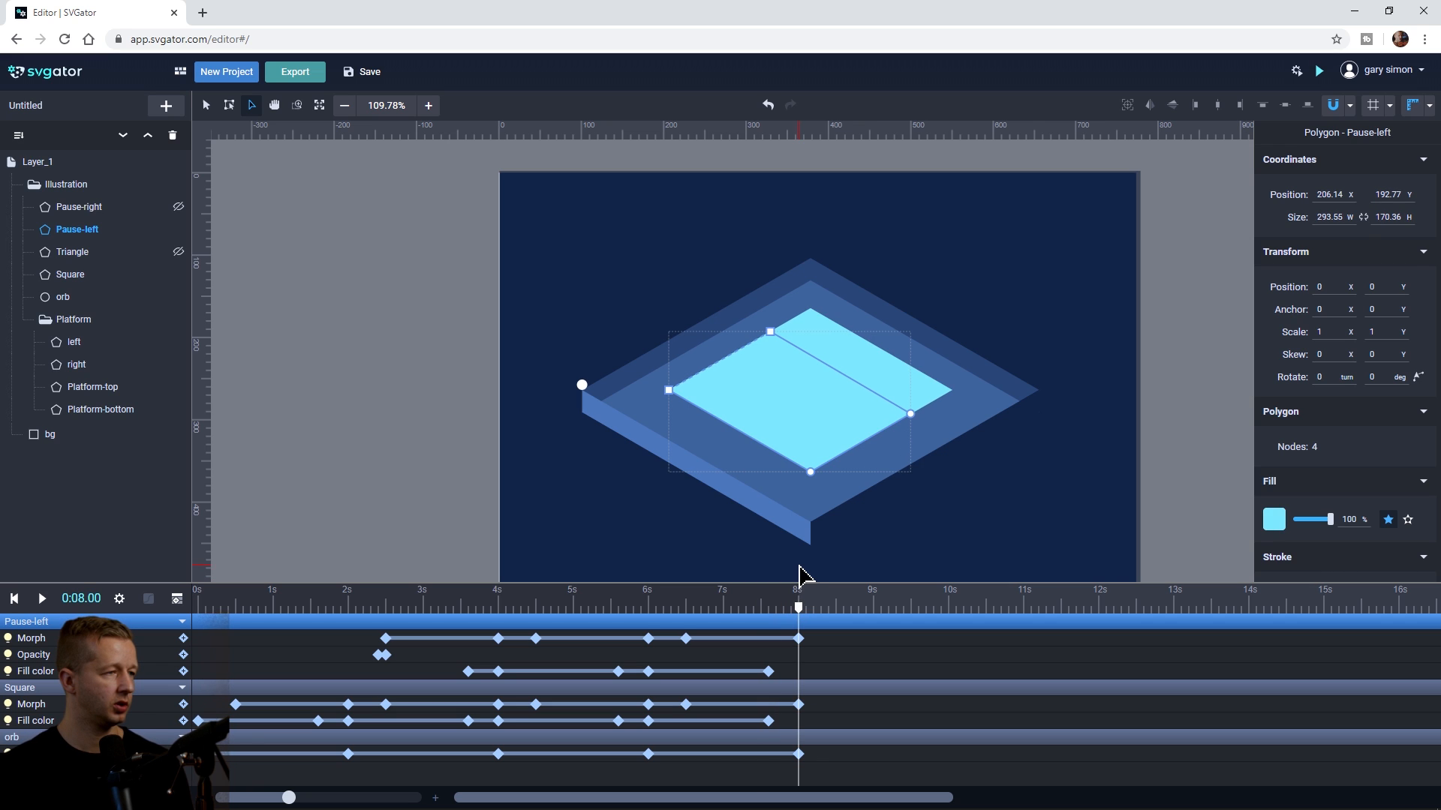
{"action": "left_click", "coordinate": [1274, 519]}
{"action": "left_click", "coordinate": [1121, 608]}
{"action": "type", "text": "#ff7e7e"}
{"action": "key", "text": "Return"}
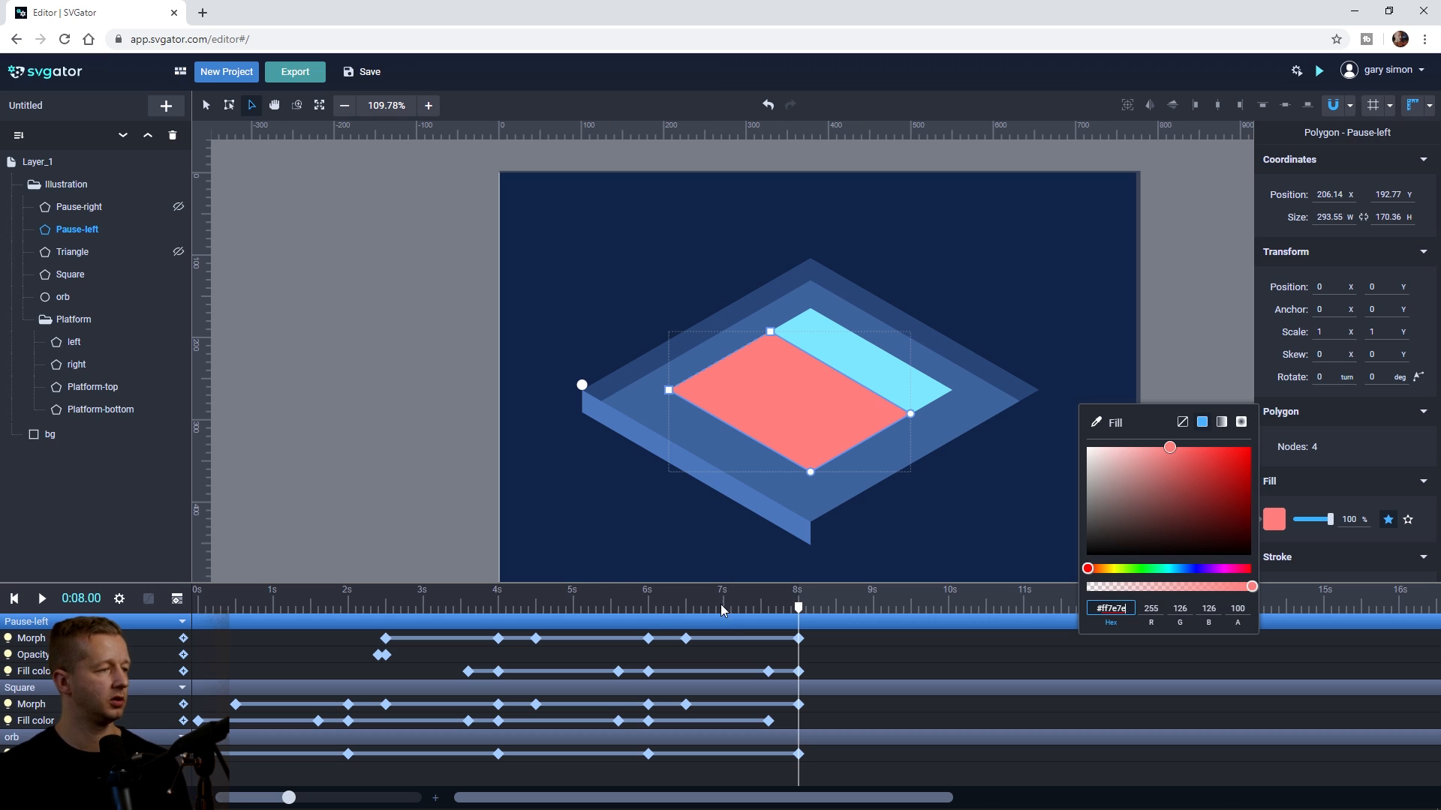
Step: Set Square's fill at 8 seconds to coral #ff7e7e and play the animation from the start
{"action": "left_click", "coordinate": [484, 719]}
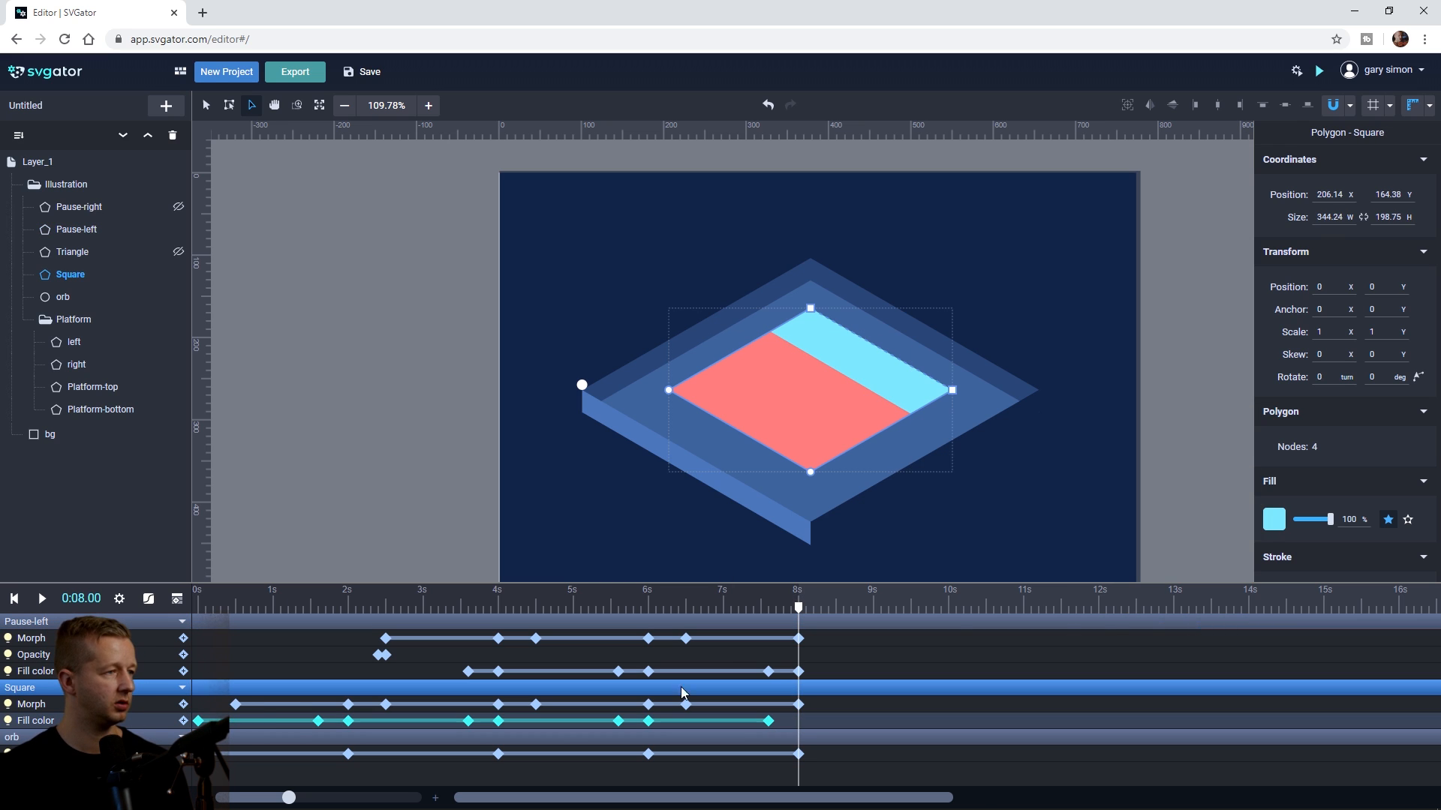
{"action": "left_click", "coordinate": [1272, 520]}
{"action": "left_click", "coordinate": [1115, 612]}
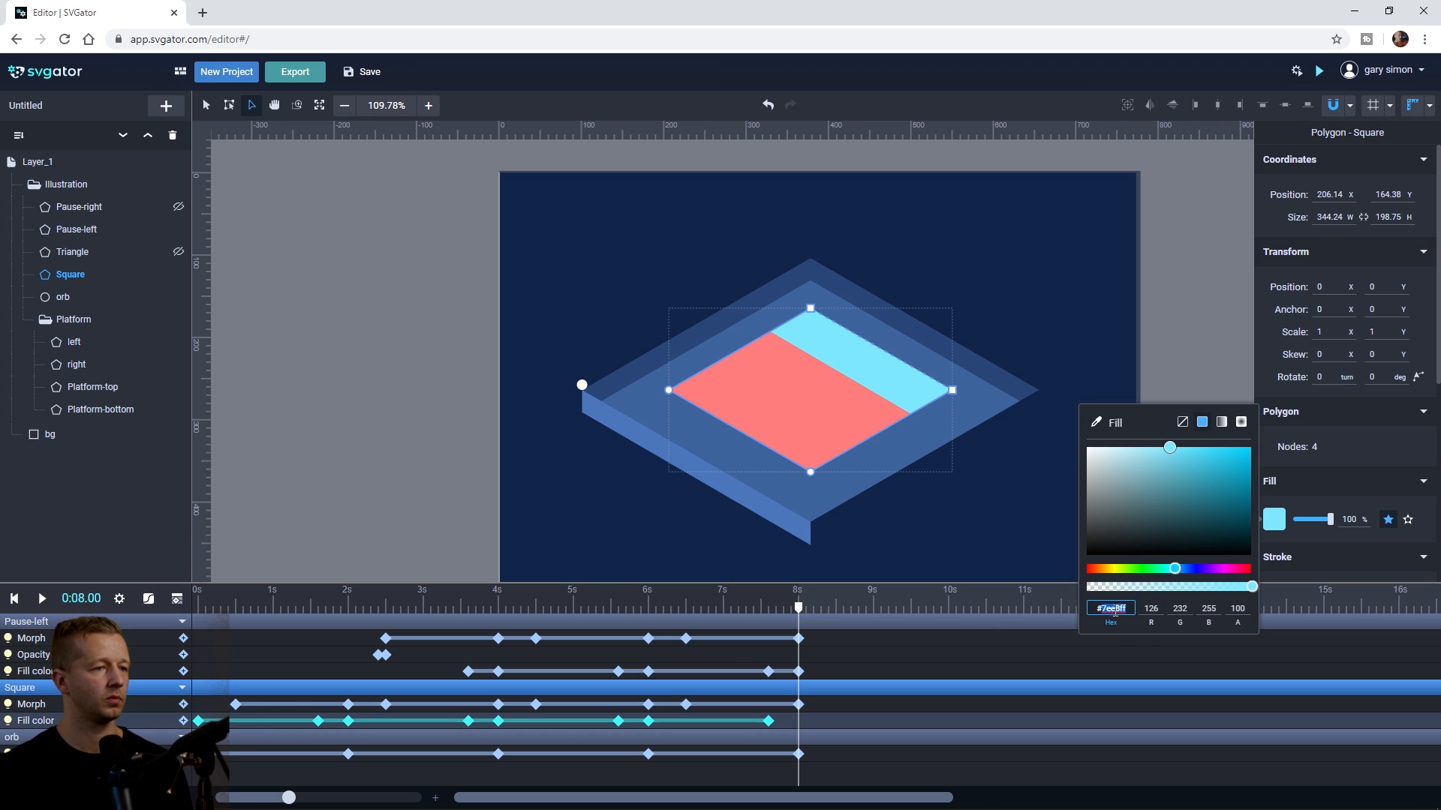
{"action": "key", "text": "Return"}
{"action": "left_click", "coordinate": [1222, 377]}
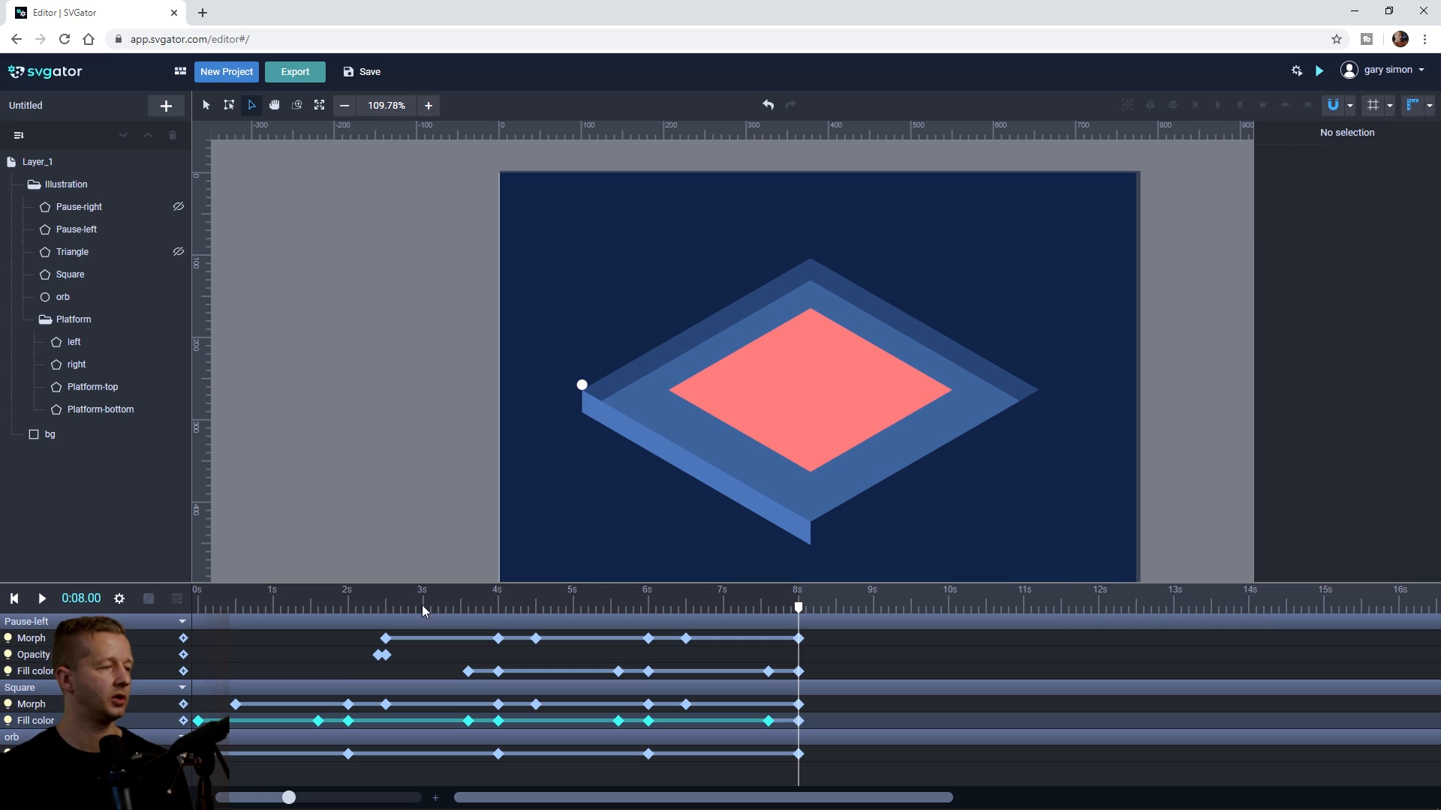
{"action": "left_click", "coordinate": [199, 611]}
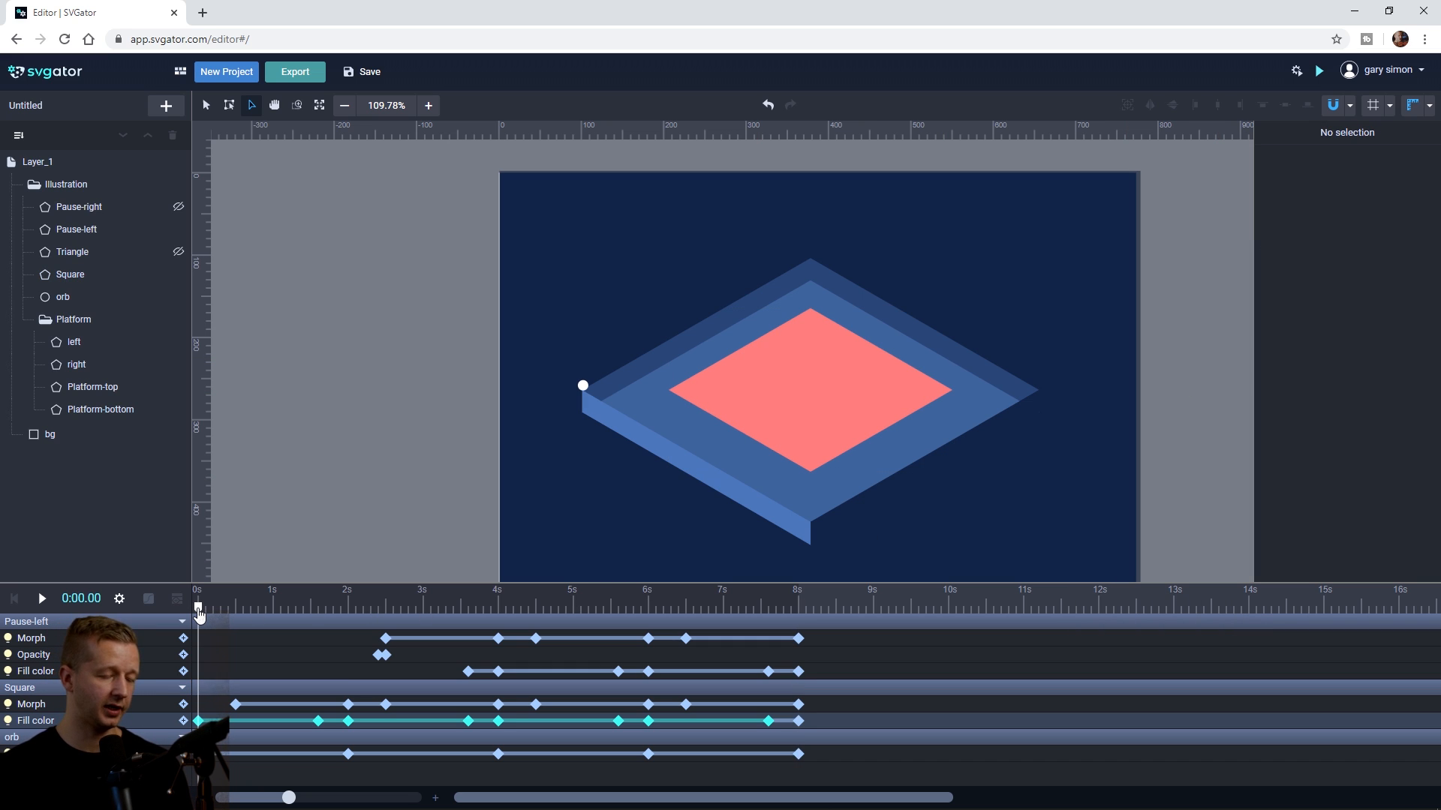
{"action": "key", "text": "space"}
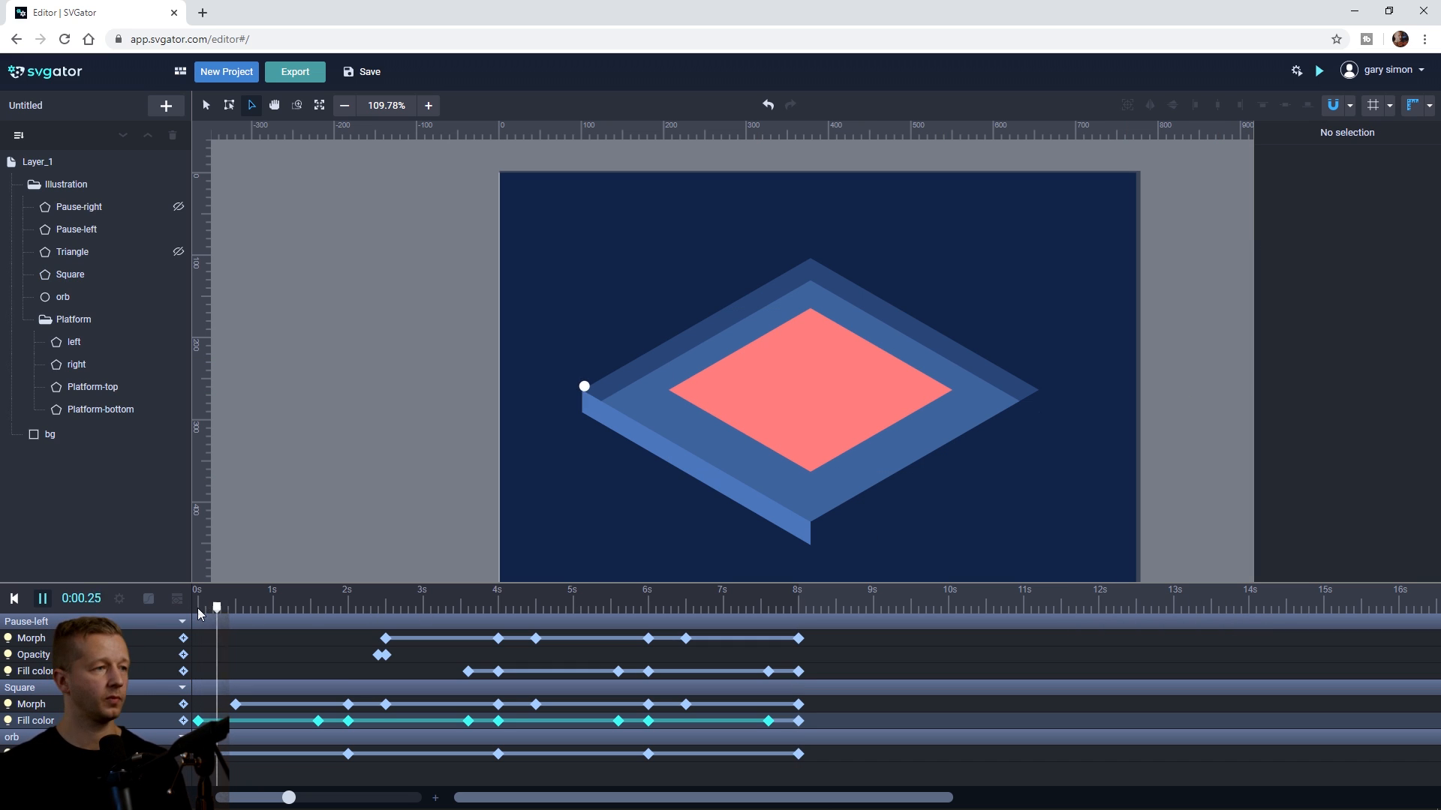
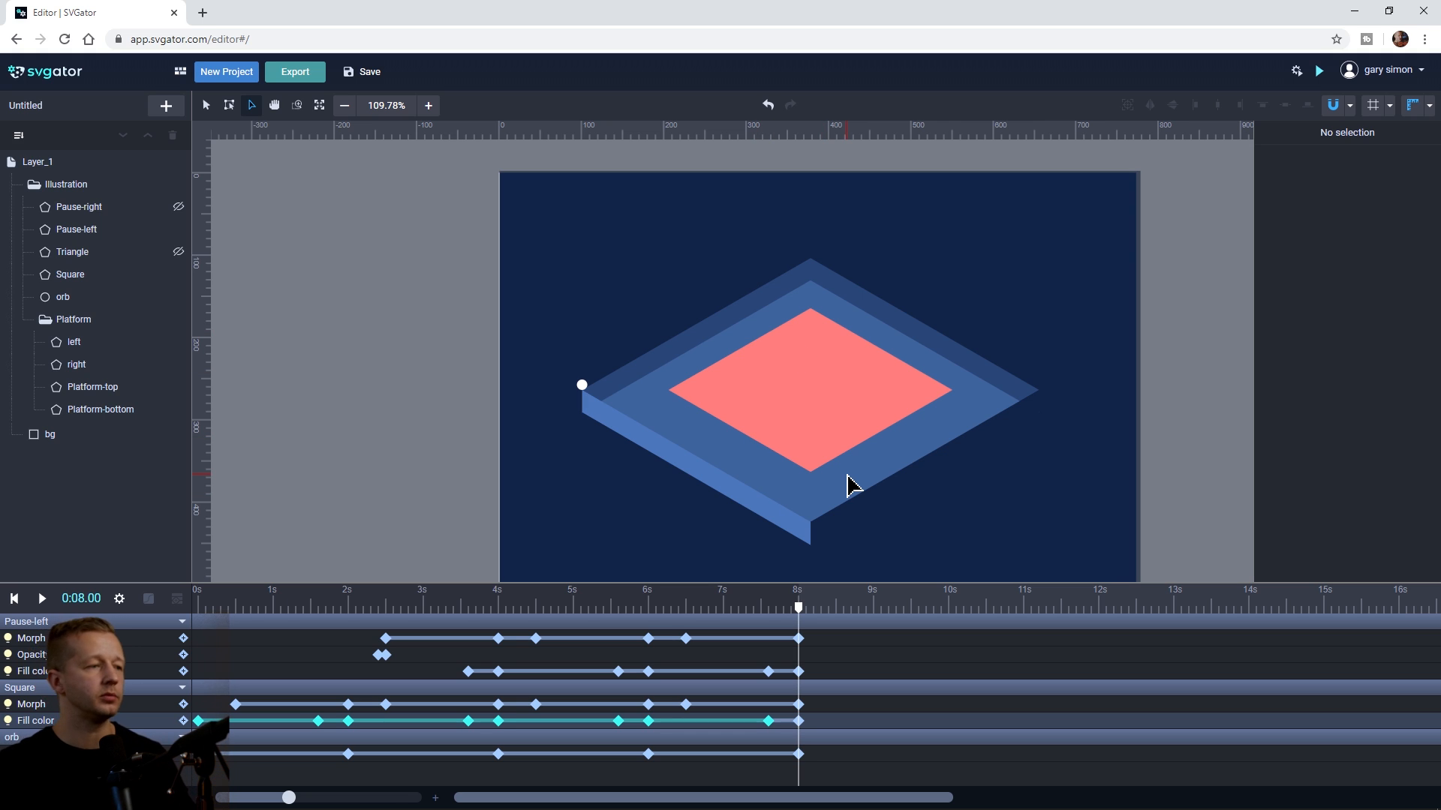
Step: Add a Position animator to the Illustration group with keyframes at 0 and 8 seconds
{"action": "left_click", "coordinate": [61, 186]}
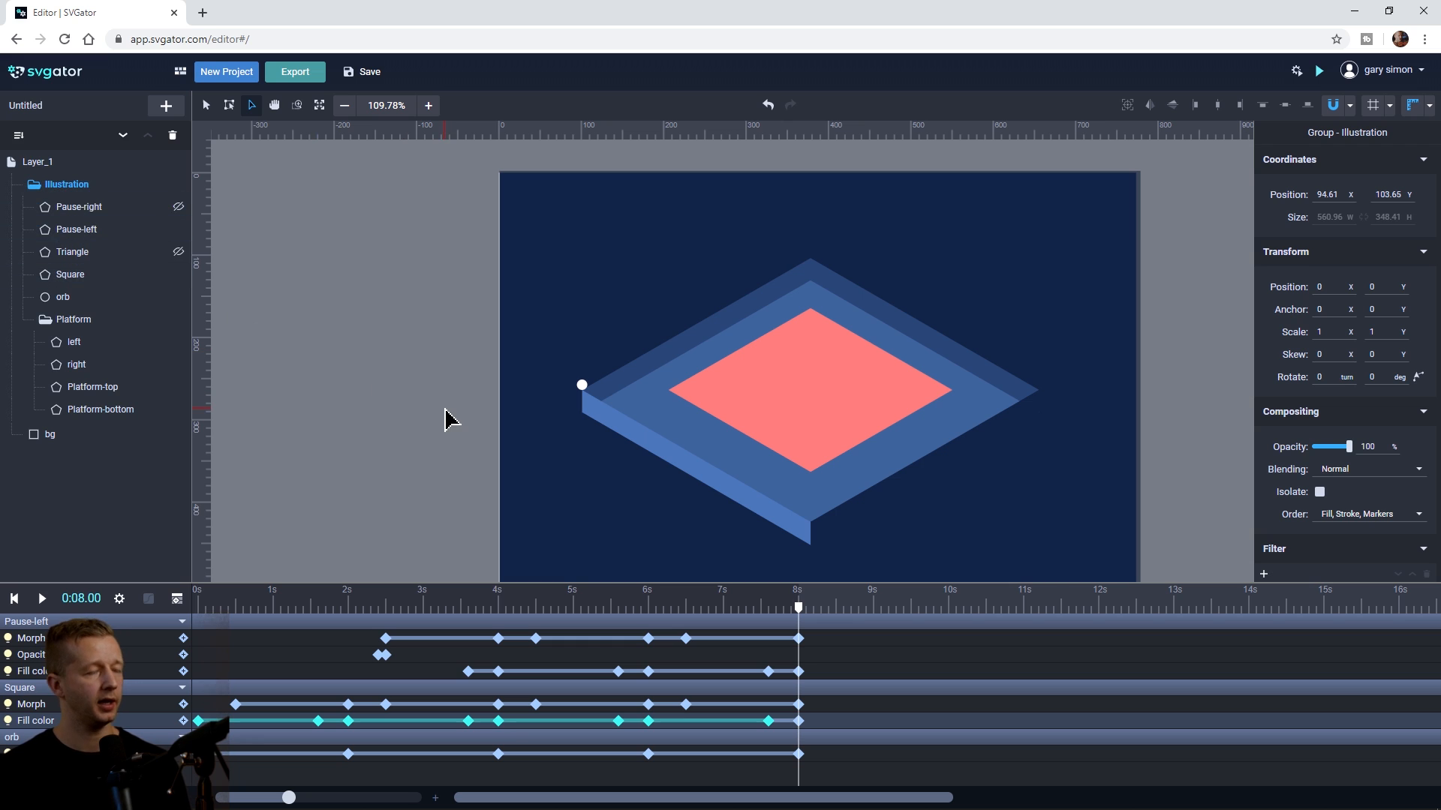
{"action": "left_click", "coordinate": [36, 189]}
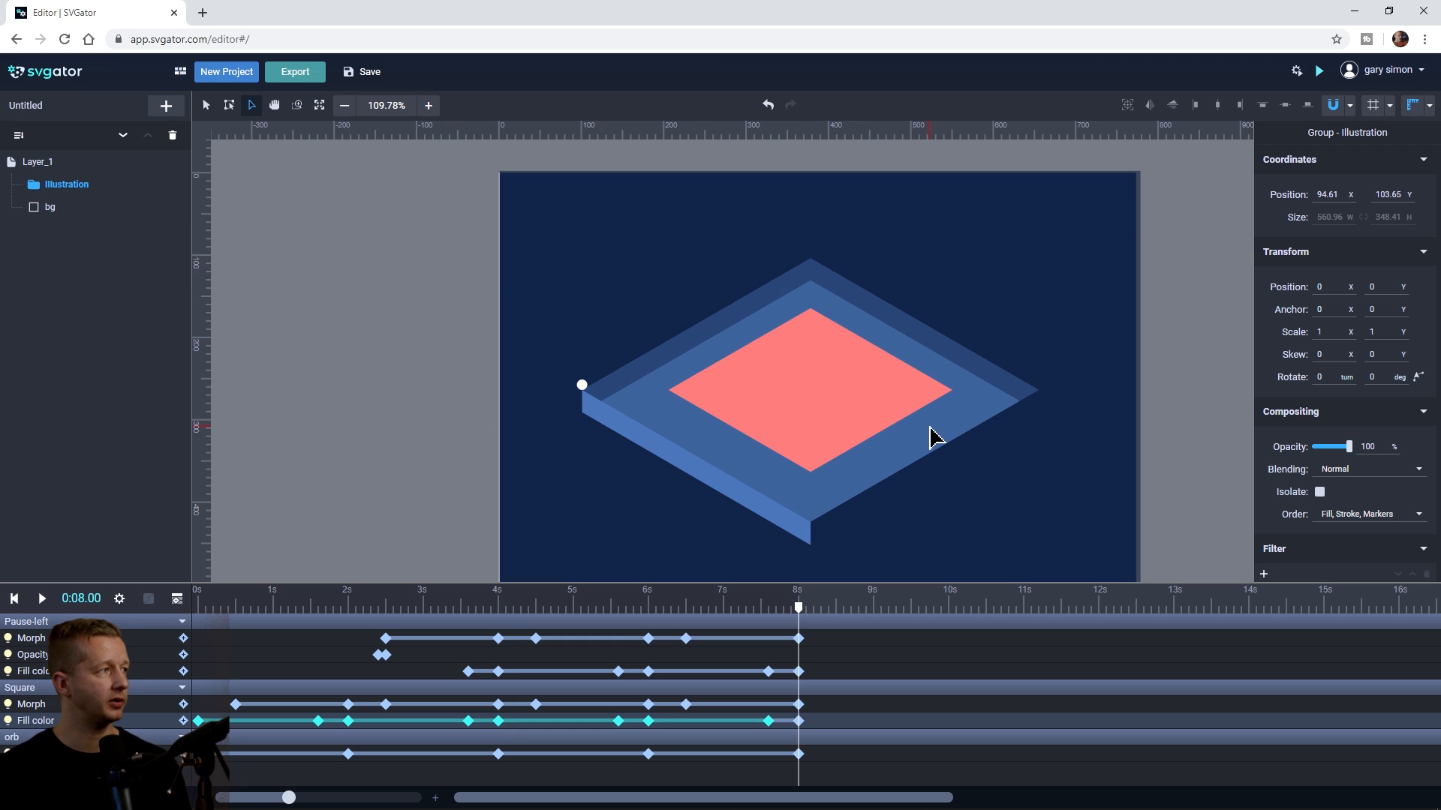
{"action": "scroll", "coordinate": [990, 425], "scroll_direction": "down", "scroll_amount": 1}
{"action": "key", "text": "space"}
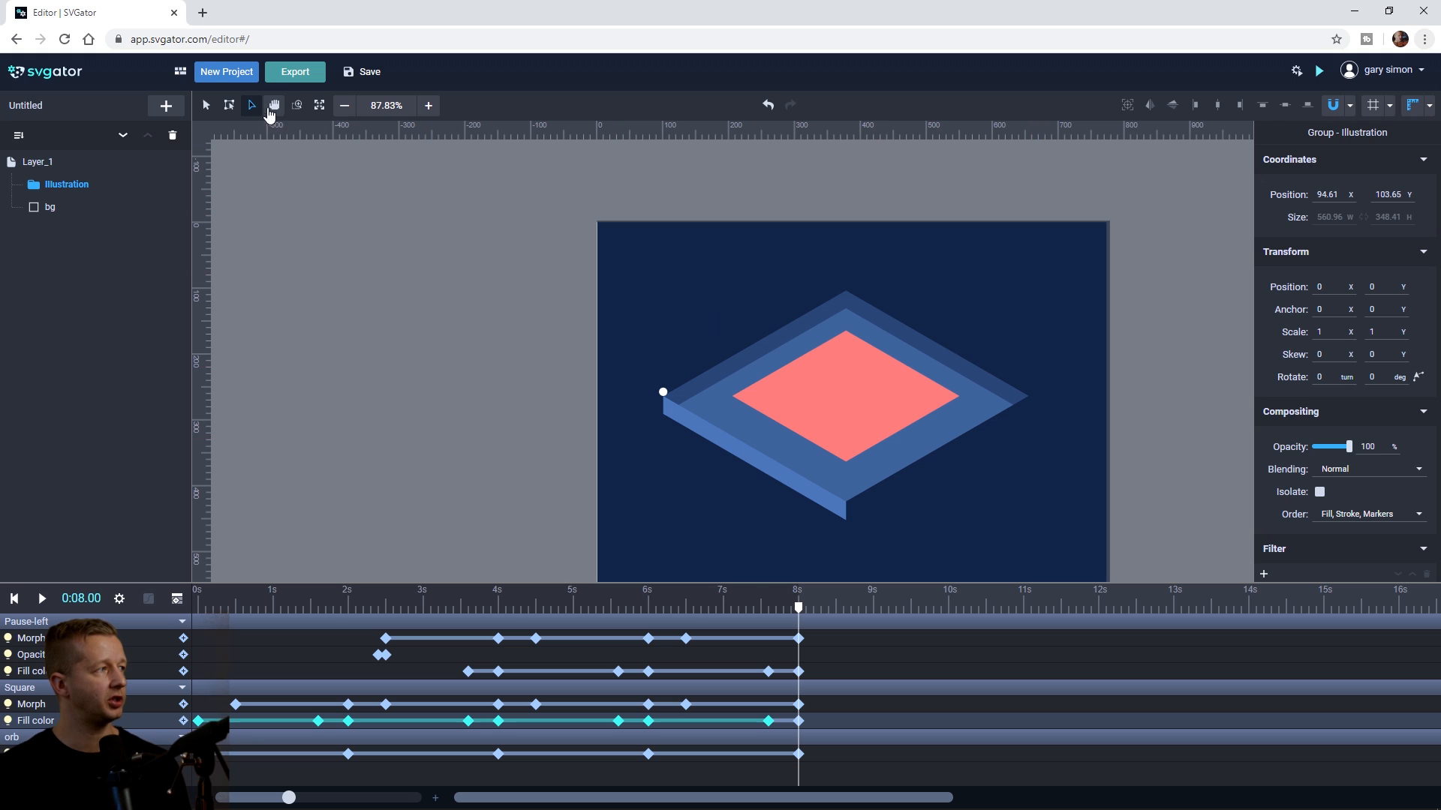
{"action": "left_click_drag", "start_coordinate": [905, 406], "coordinate": [808, 374]}
{"action": "left_click", "coordinate": [205, 105]}
{"action": "left_click", "coordinate": [200, 606]}
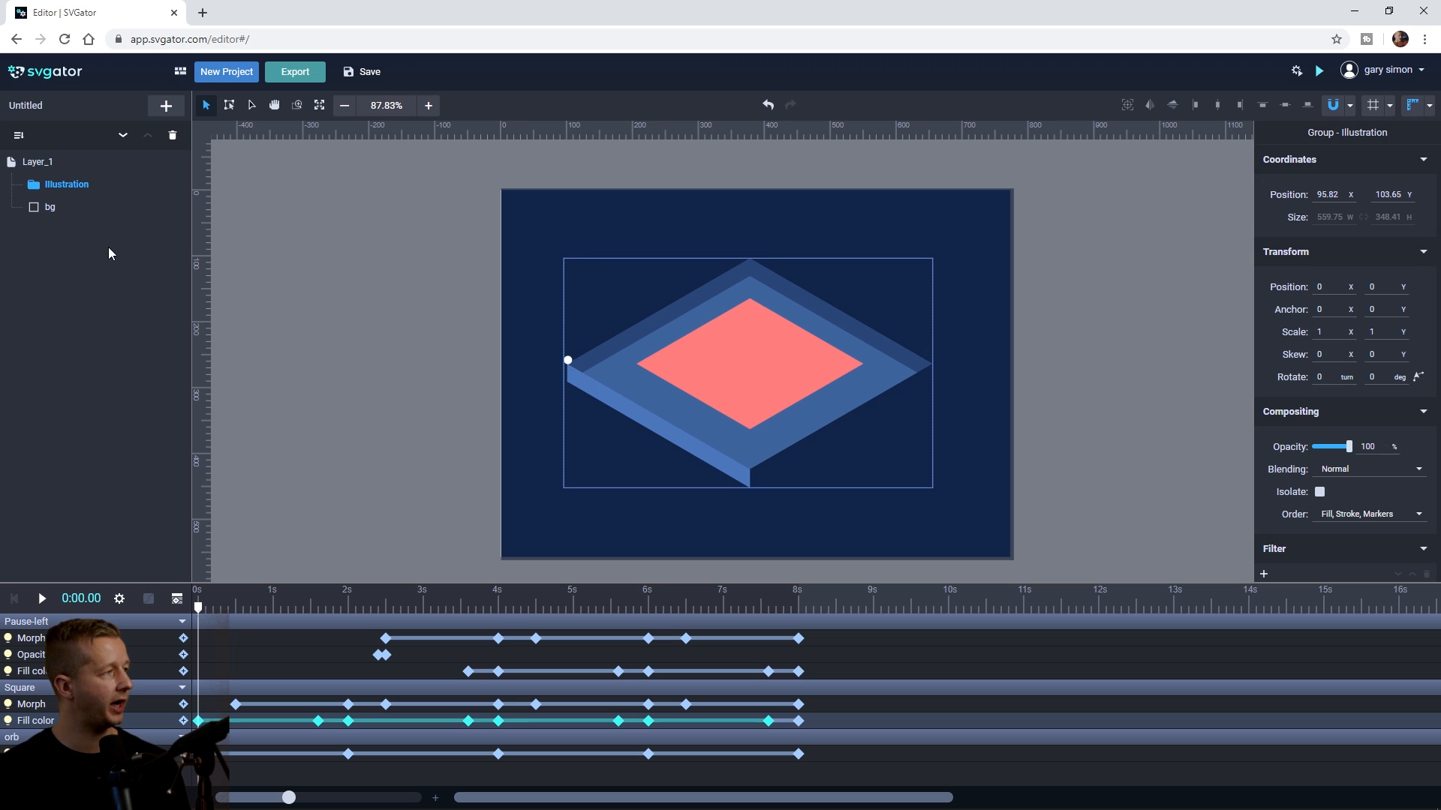
{"action": "left_click", "coordinate": [177, 599]}
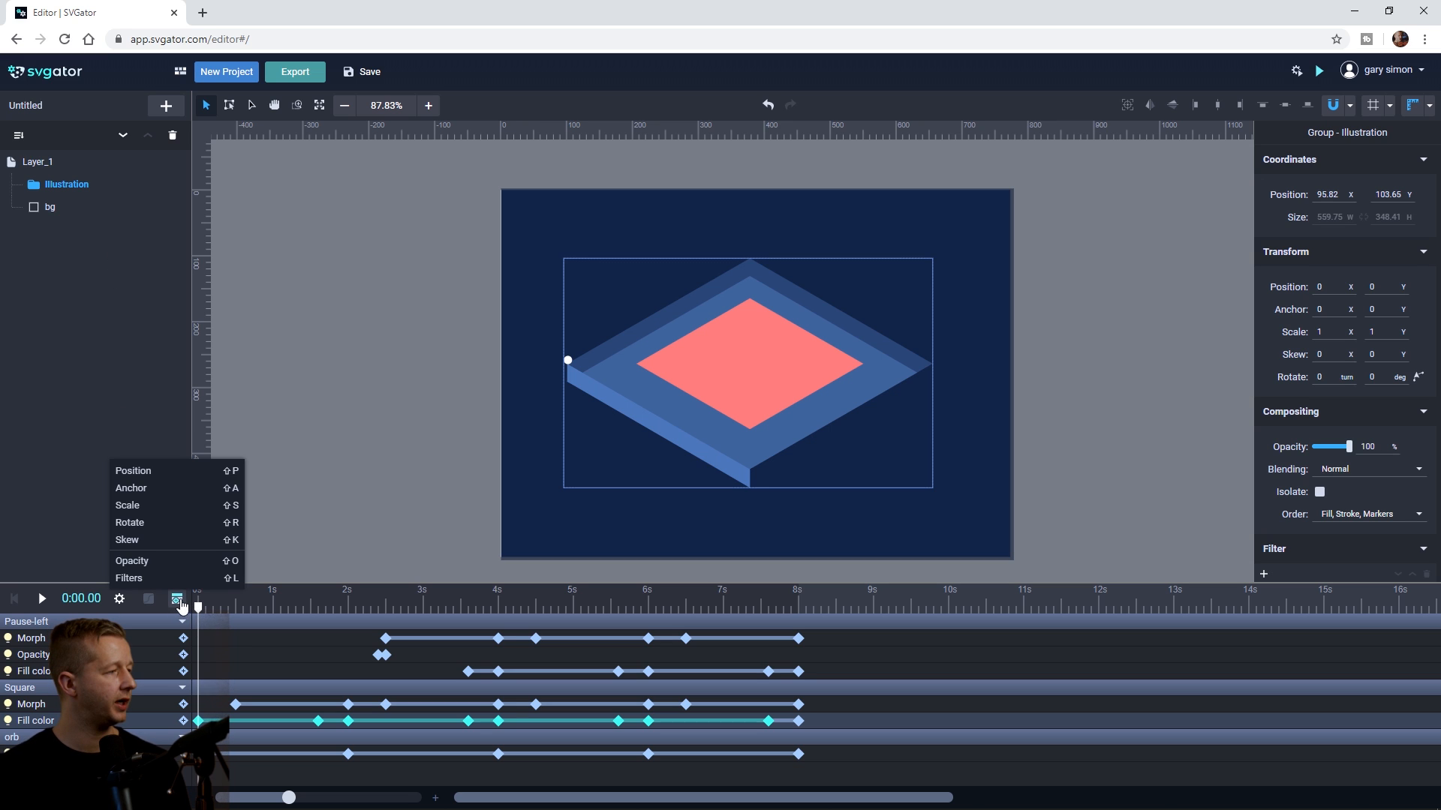
{"action": "left_click", "coordinate": [145, 476]}
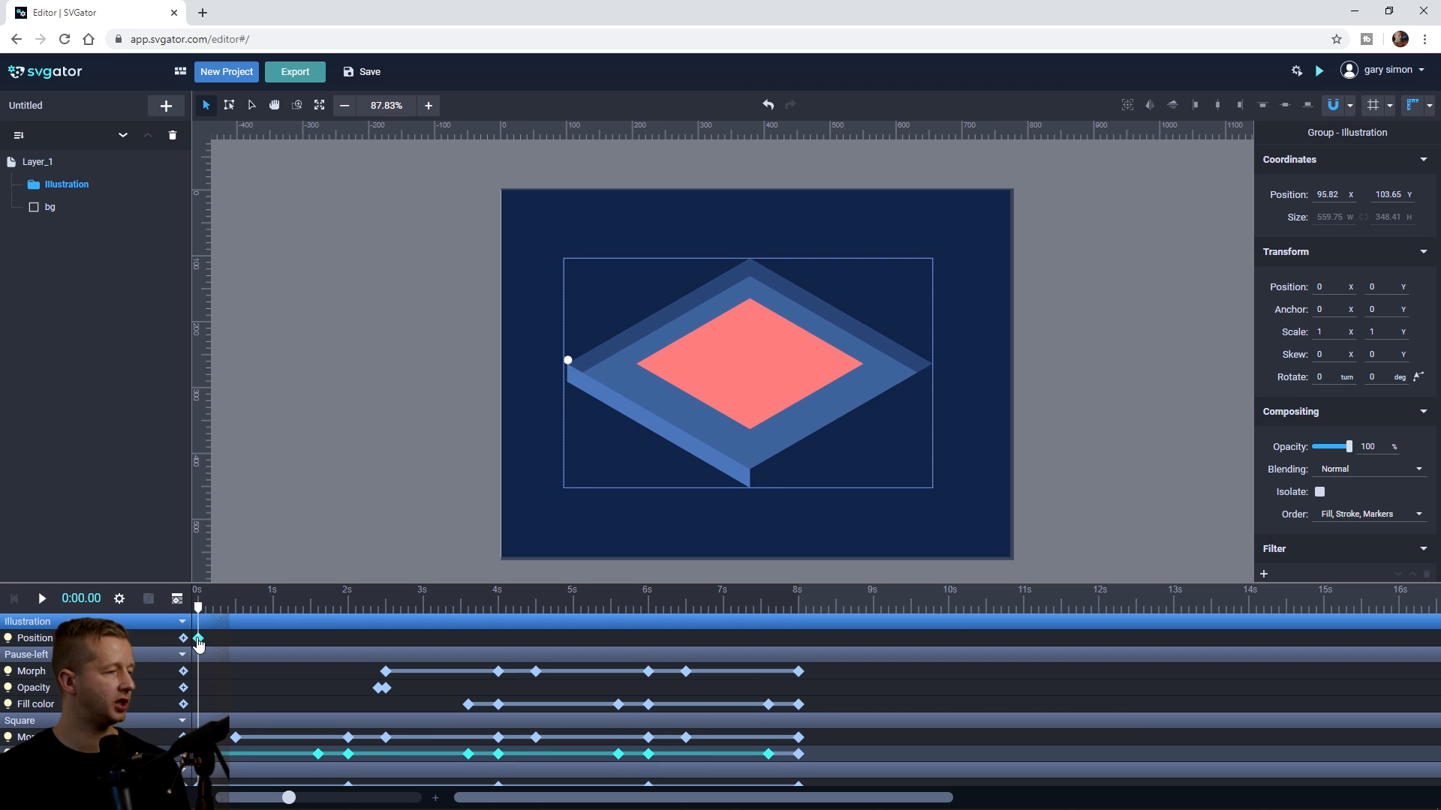
{"action": "left_click", "coordinate": [798, 606]}
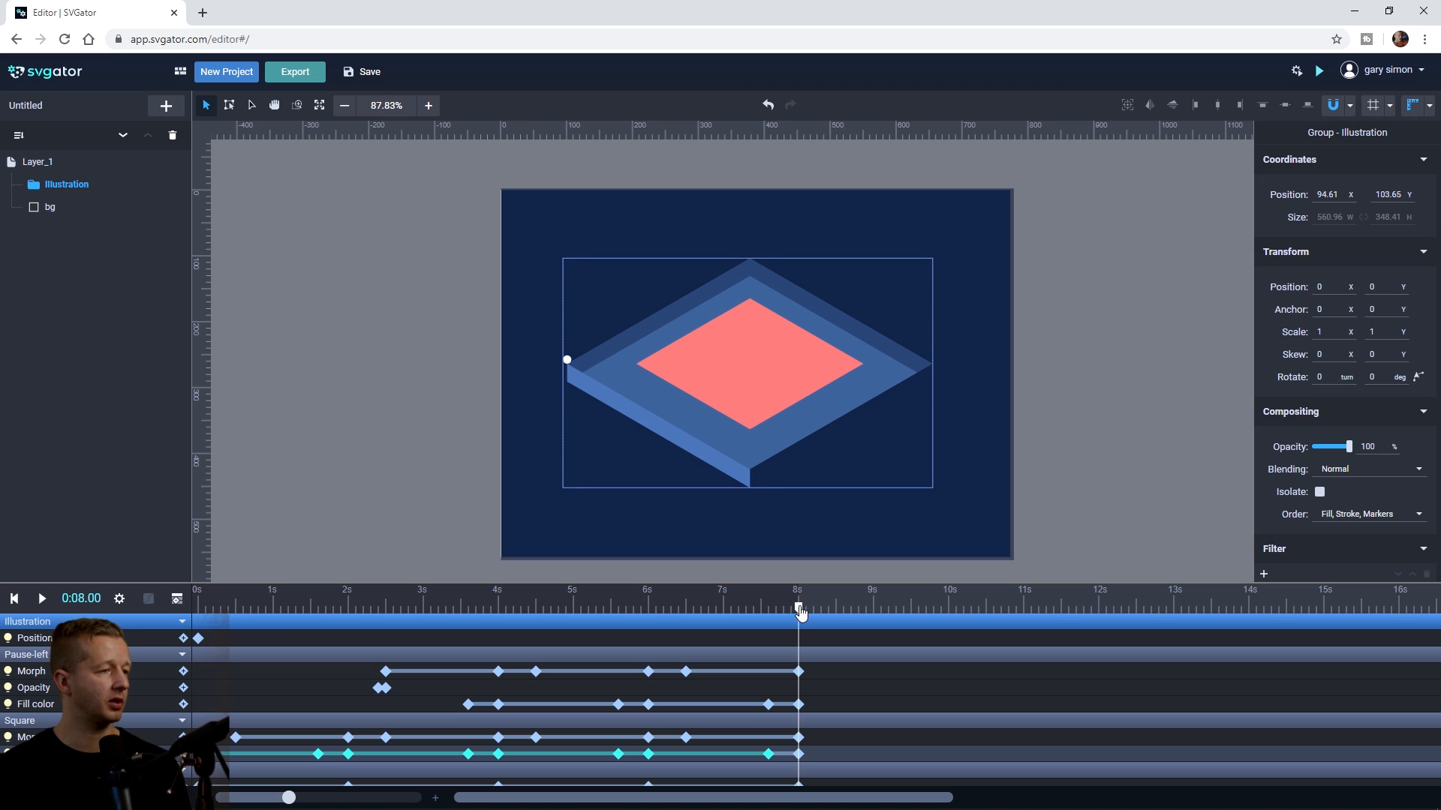
{"action": "left_click", "coordinate": [183, 638]}
Step: Raise the Illustration group at 4 seconds to a Y position of -28
{"action": "left_click_drag", "start_coordinate": [799, 612], "coordinate": [499, 600]}
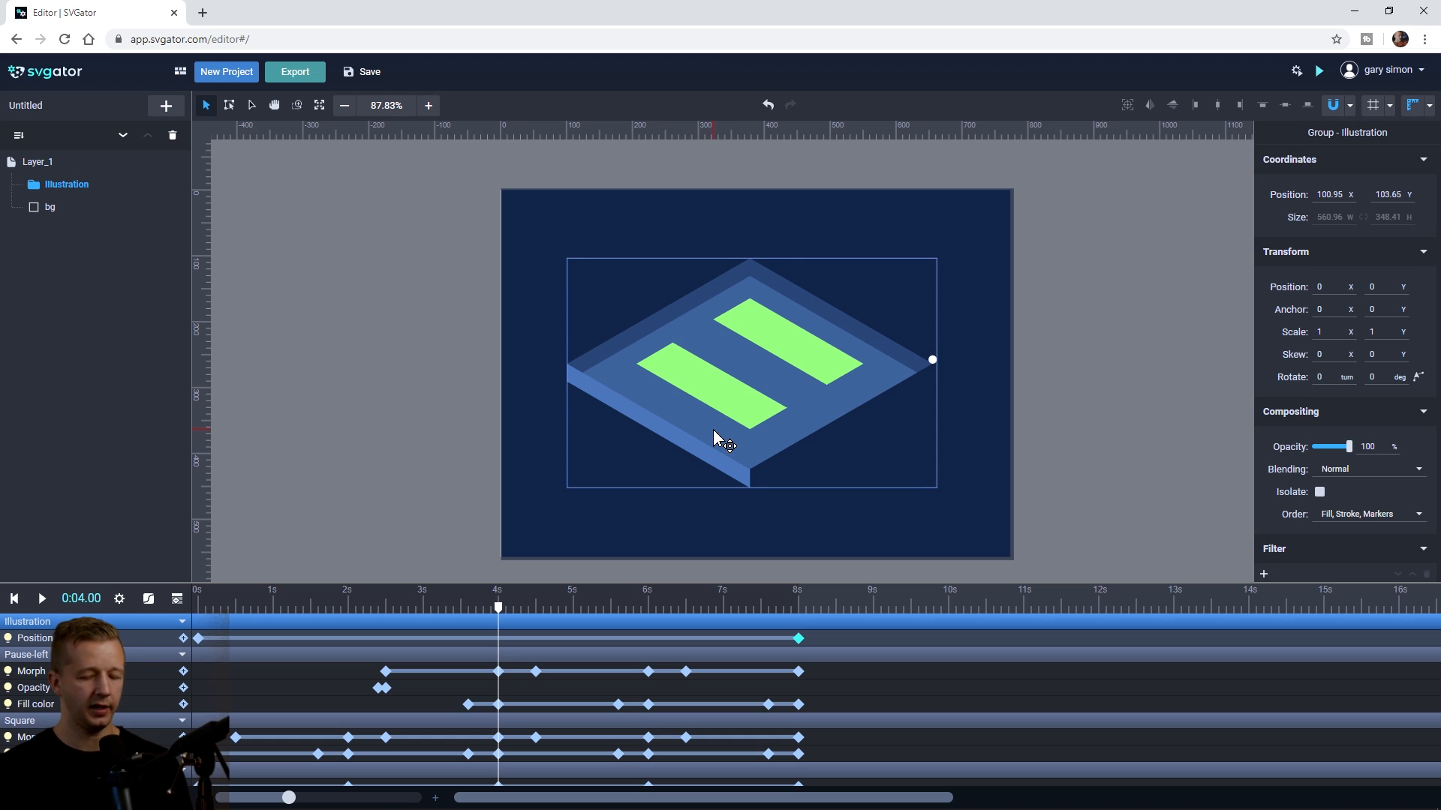
{"action": "key", "text": "Up"}
{"action": "key", "text": "Up"}
{"action": "key", "text": "Up"}
{"action": "key", "text": "Up"}
{"action": "key", "text": "Up"}
{"action": "key", "text": "Up"}
{"action": "key", "text": "Up"}
{"action": "key", "text": "Up"}
{"action": "key", "text": "Up"}
{"action": "key", "text": "Up"}
{"action": "key", "text": "Up"}
{"action": "key", "text": "Up"}
{"action": "key", "text": "Up"}
{"action": "key", "text": "Up"}
{"action": "key", "text": "Up"}
{"action": "key", "text": "Up"}
{"action": "key", "text": "Up"}
{"action": "key", "text": "Up"}
{"action": "key", "text": "Up"}
{"action": "key", "text": "Up"}
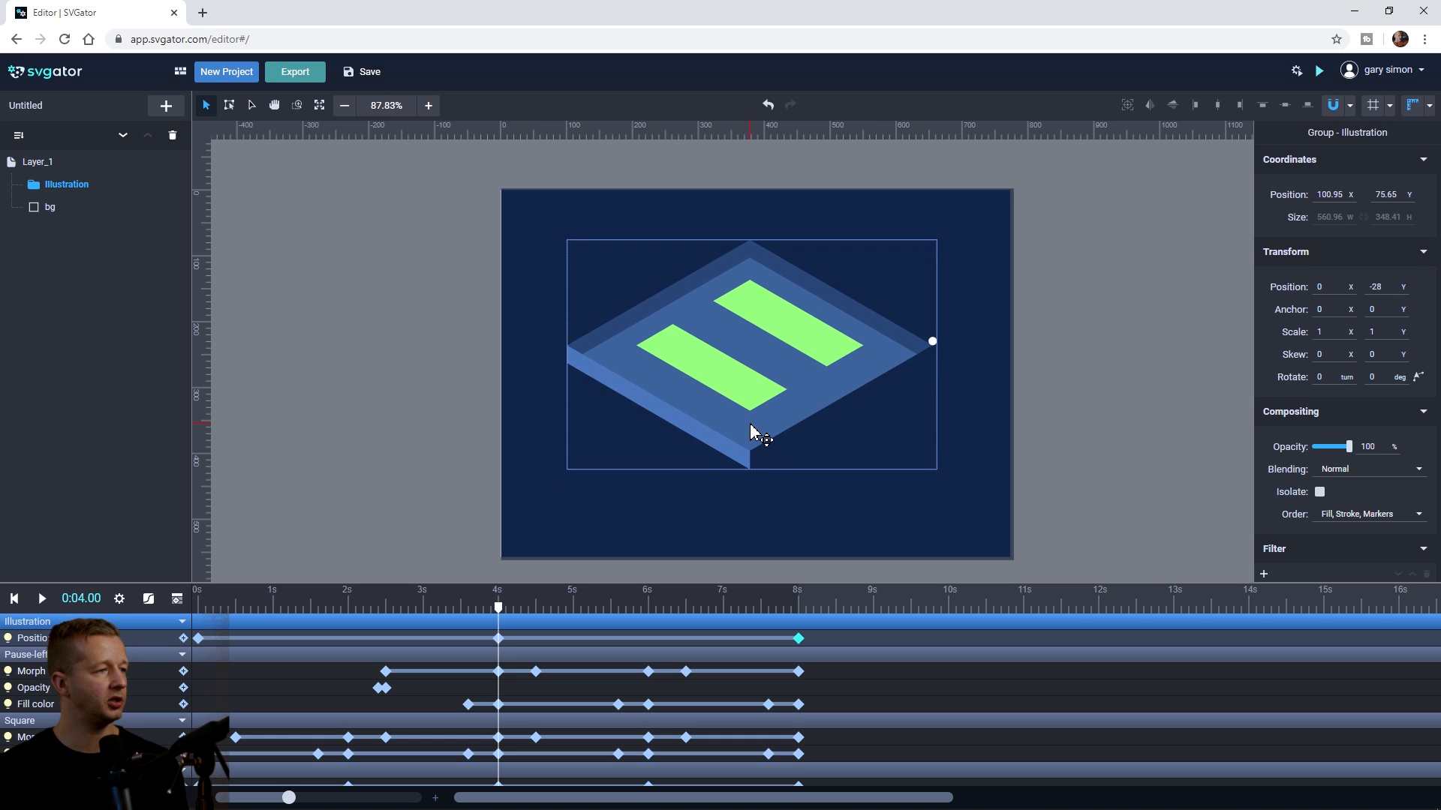
{"action": "left_click_drag", "start_coordinate": [498, 609], "coordinate": [168, 613]}
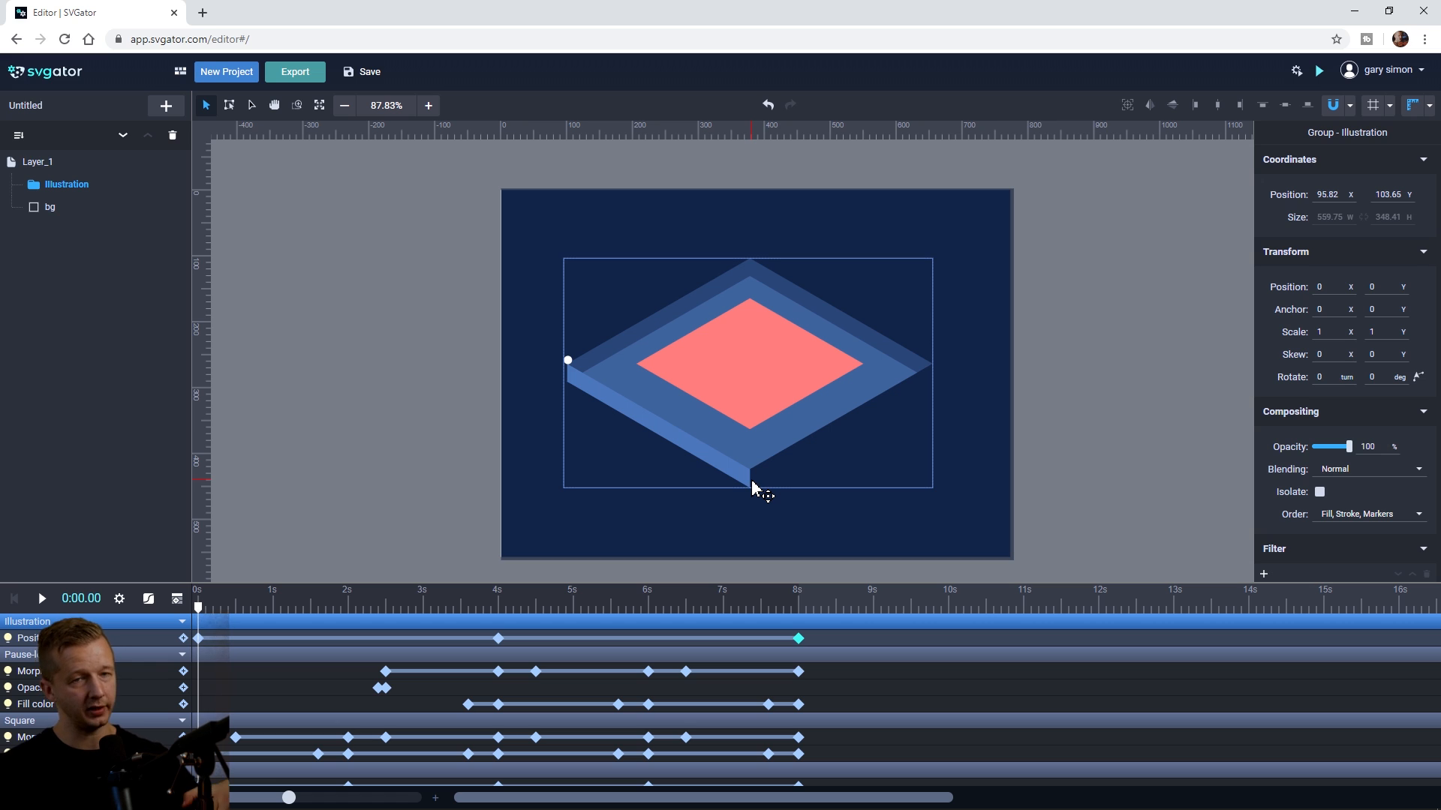
Step: Duplicate Platform-bottom and place the copy outside the Illustration group, directly above bg in the layer order
{"action": "left_click", "coordinate": [59, 189]}
{"action": "left_click", "coordinate": [35, 187]}
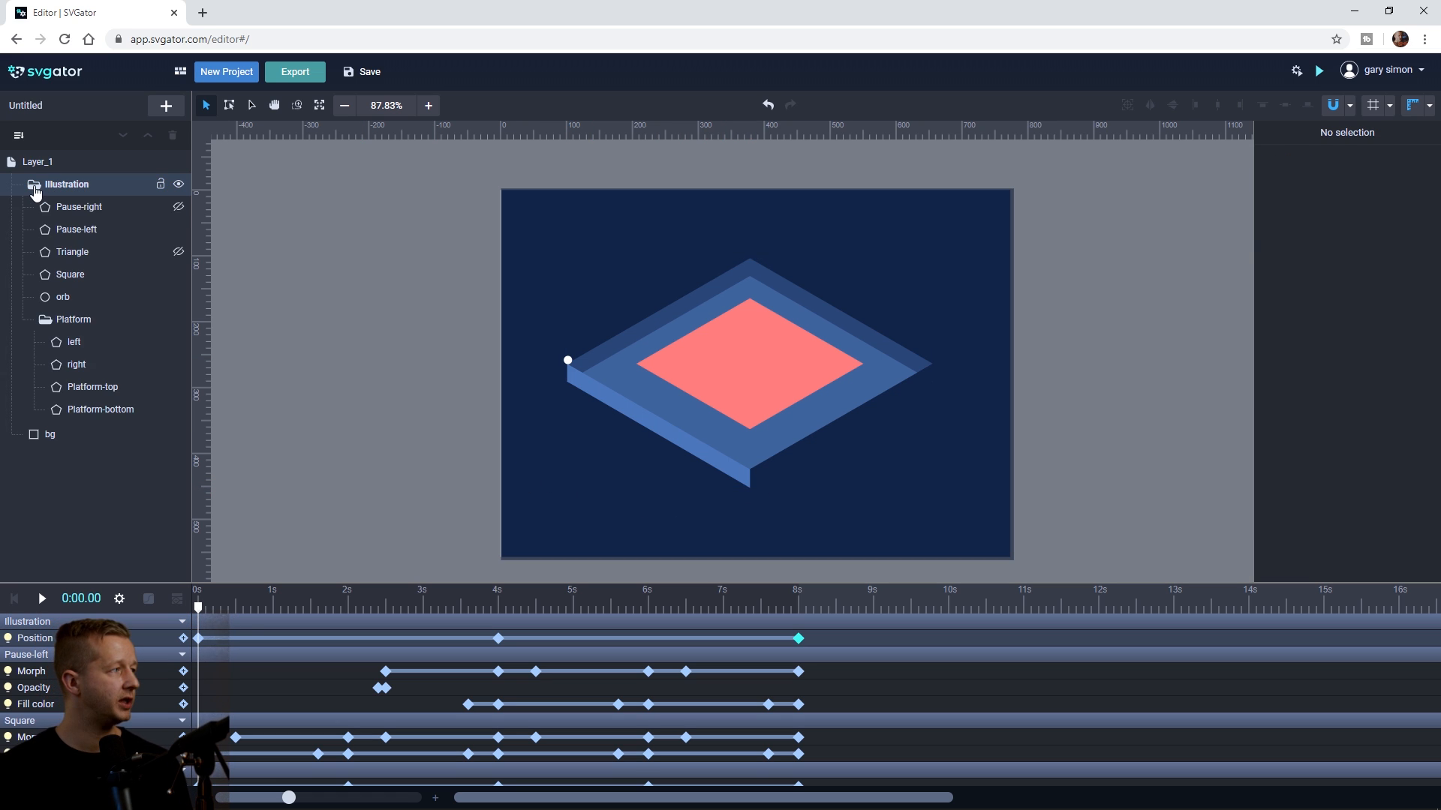
{"action": "left_click", "coordinate": [135, 413]}
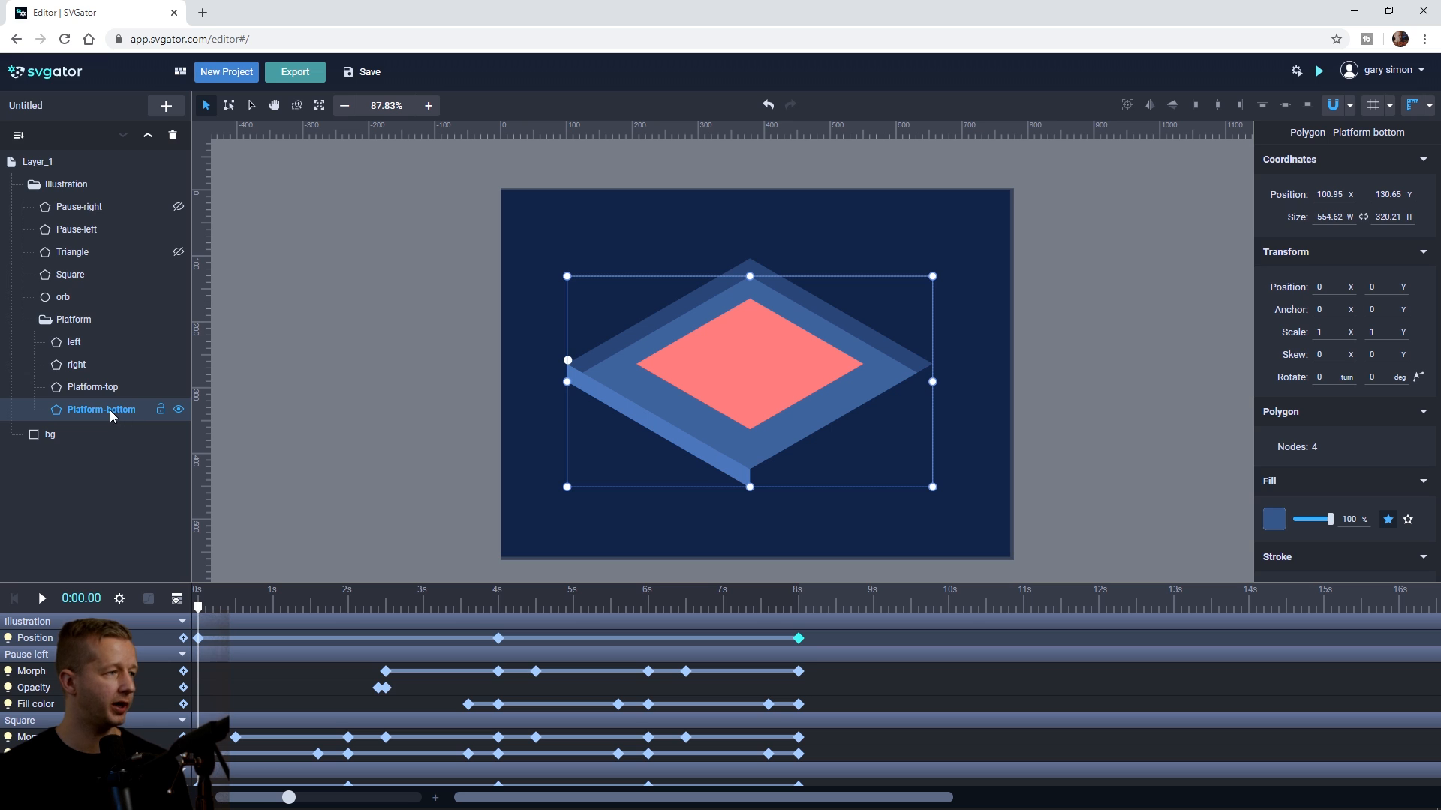
{"action": "key", "text": "ctrl+d"}
{"action": "left_click_drag", "start_coordinate": [97, 412], "coordinate": [55, 465]}
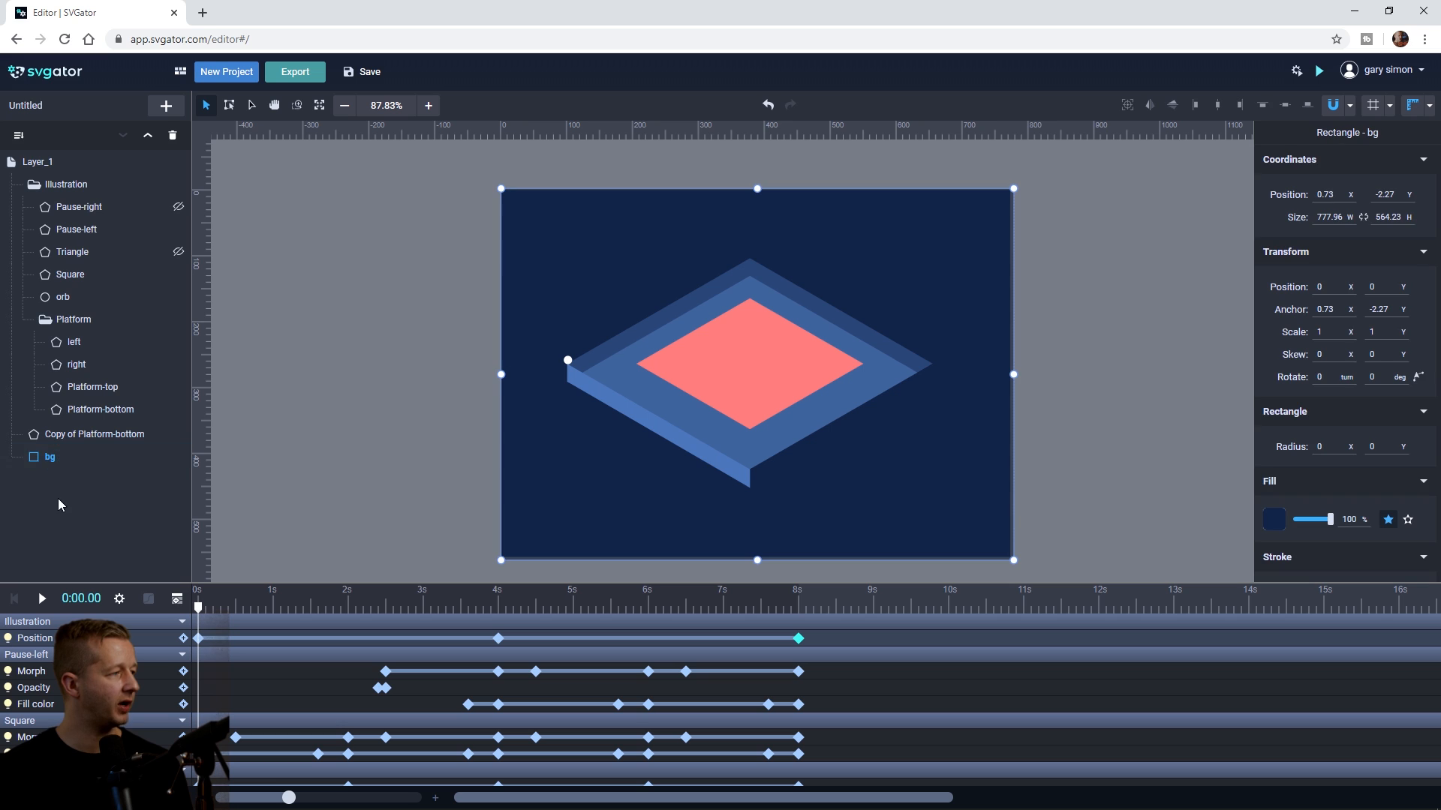
Step: Set the fill of the Platform-bottom copy to black #000000, checking it at 4 seconds
{"action": "left_click", "coordinate": [79, 435]}
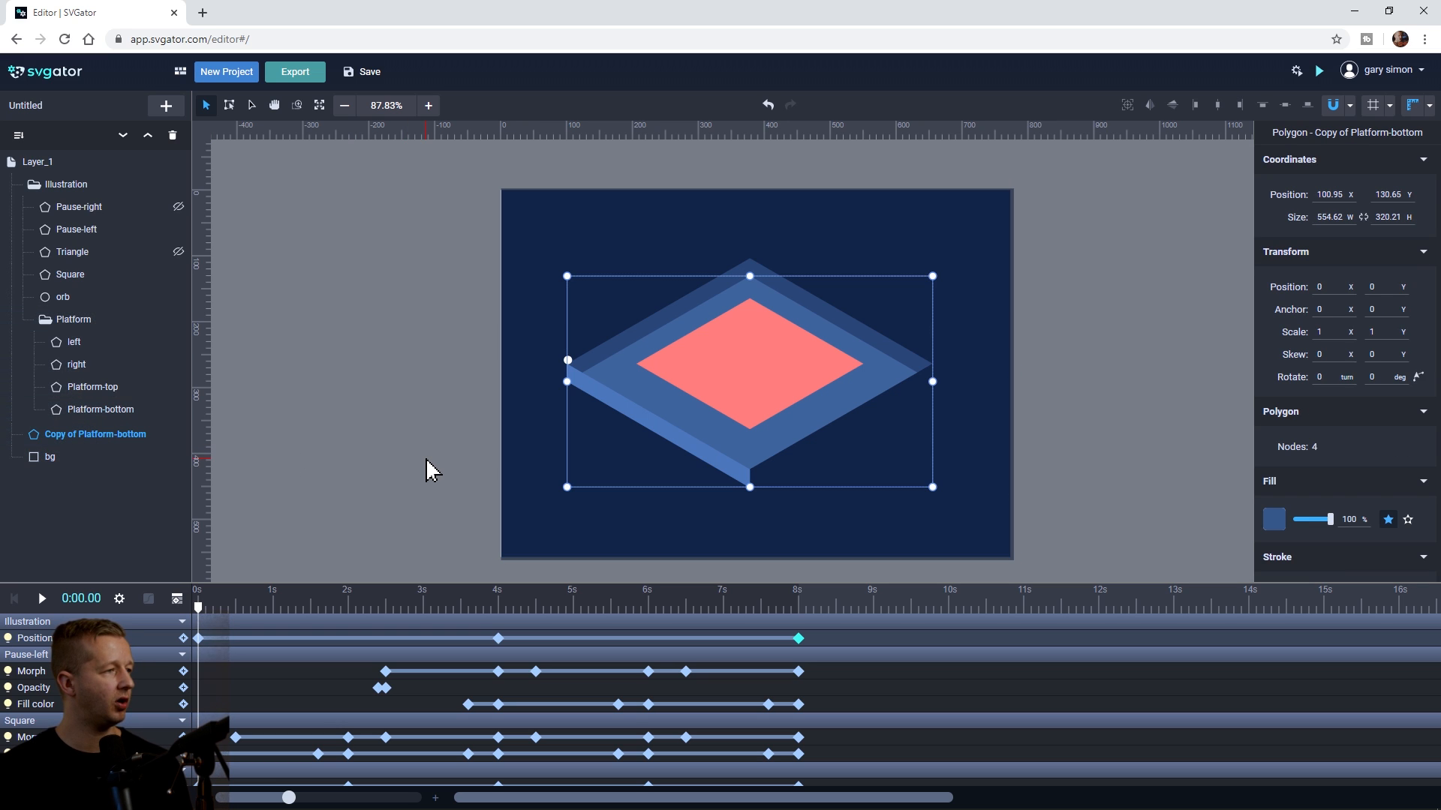
{"action": "left_click", "coordinate": [501, 606]}
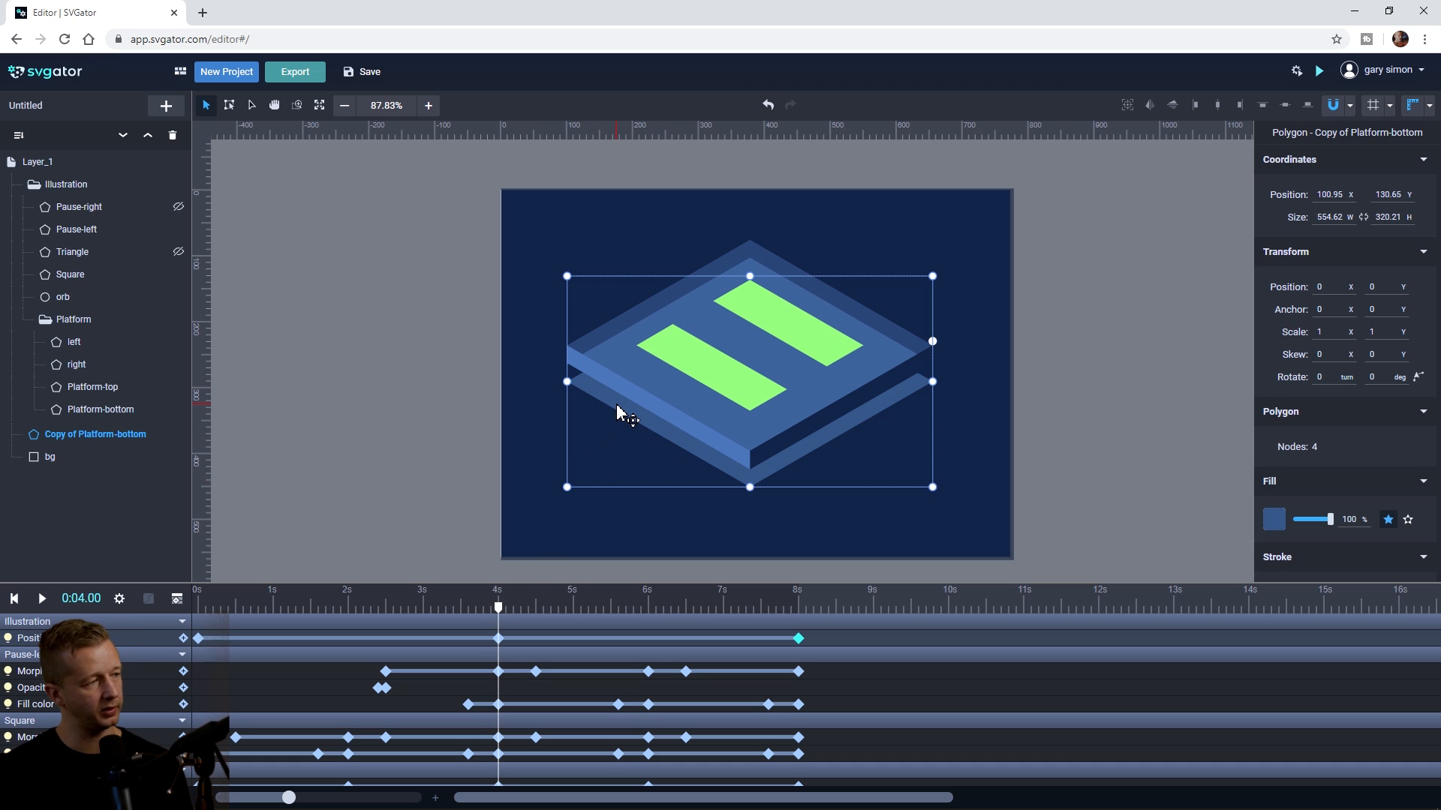
{"action": "left_click", "coordinate": [1281, 525]}
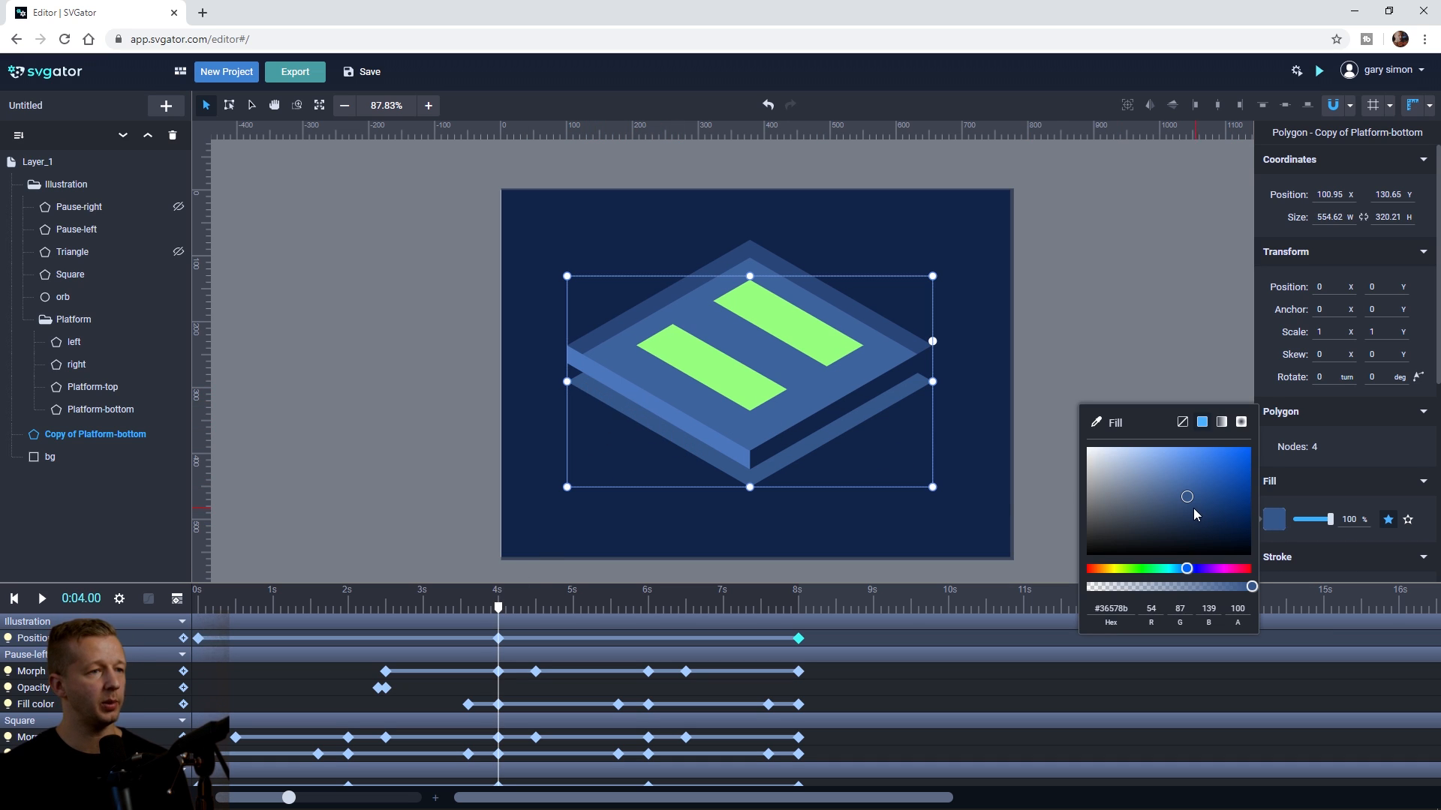
{"action": "left_click_drag", "start_coordinate": [1188, 528], "coordinate": [1203, 563]}
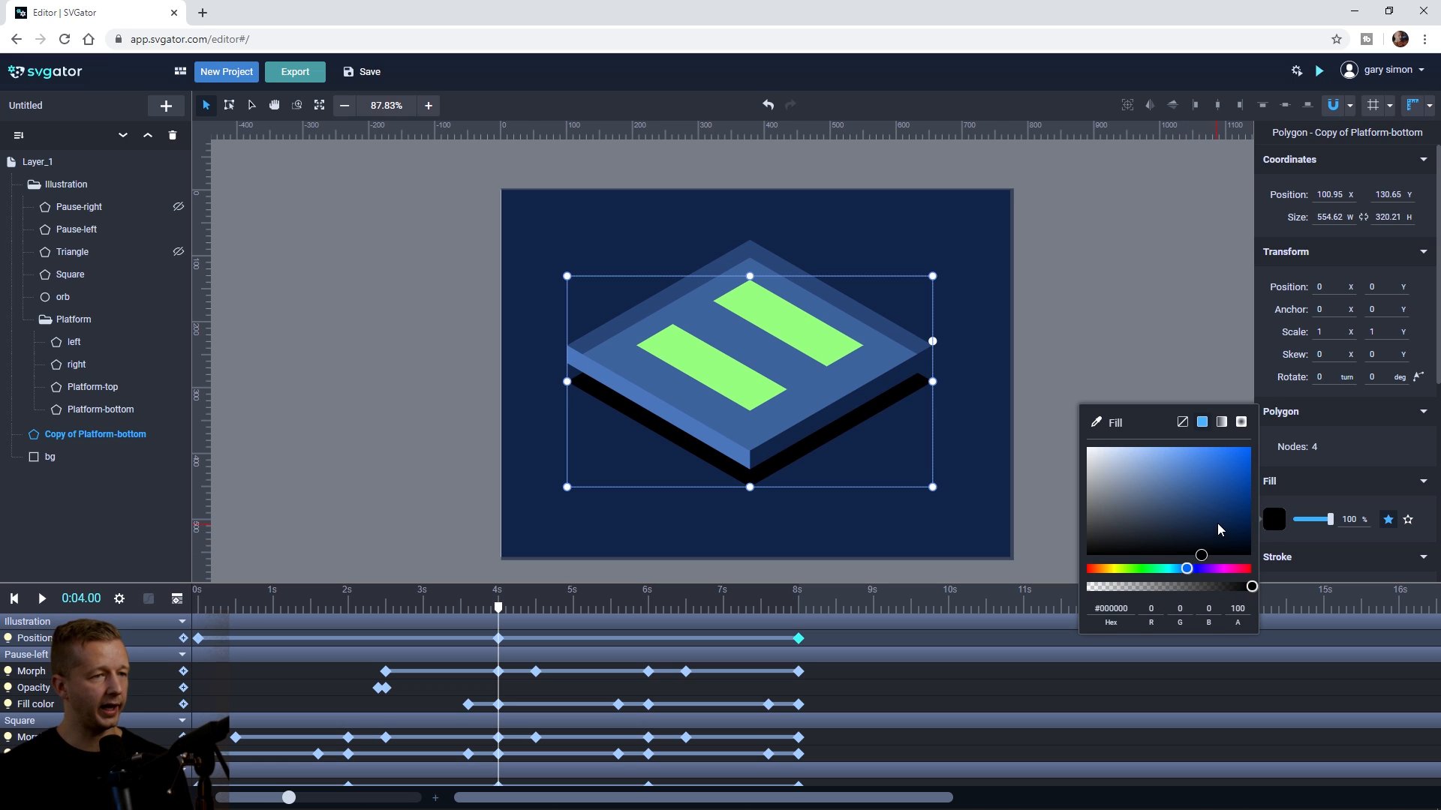
{"action": "left_click", "coordinate": [1180, 372]}
{"action": "left_click", "coordinate": [847, 439]}
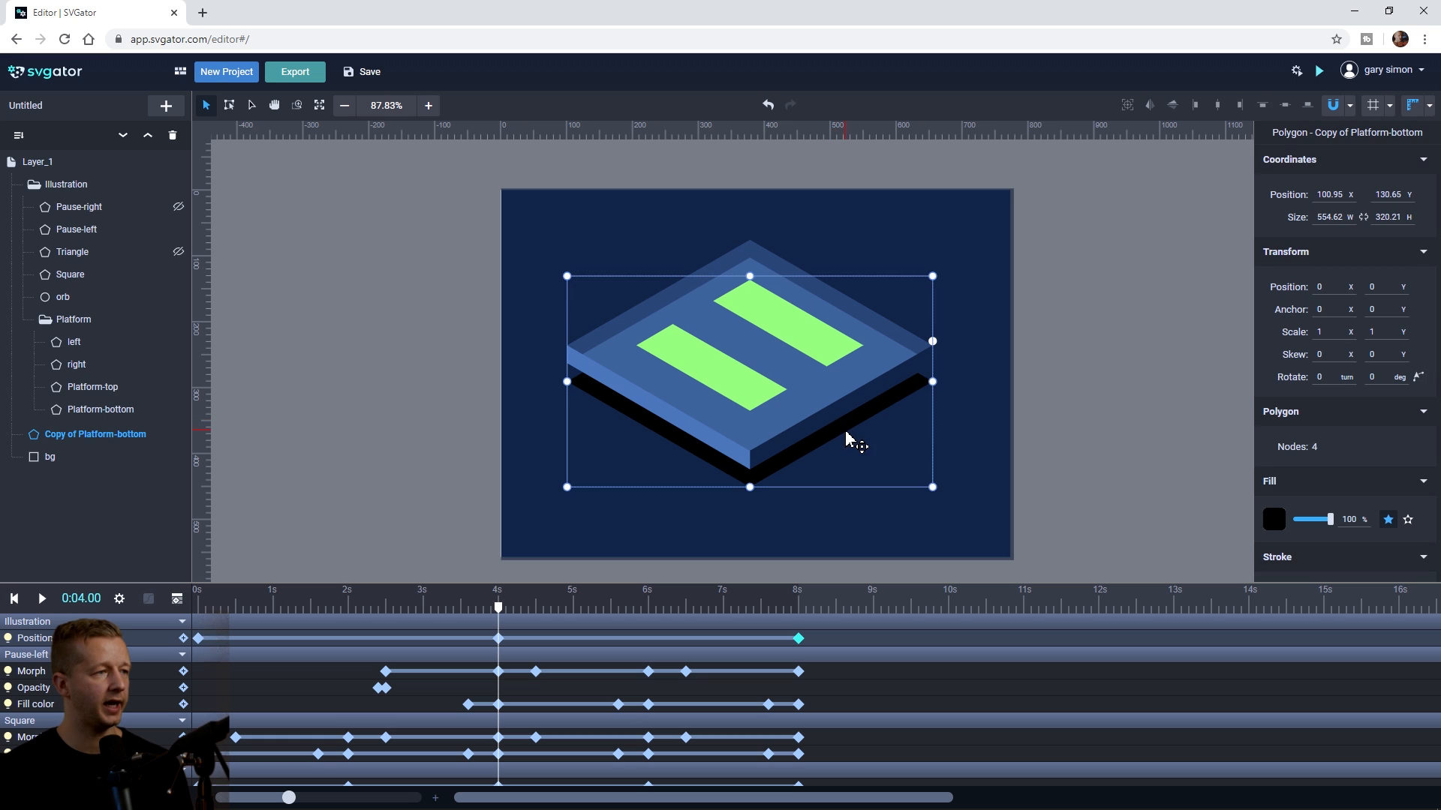
Step: Lower the opacity of the Platform-bottom copy to 20% so it serves as a shadow
{"action": "scroll", "coordinate": [1314, 511], "scroll_direction": "down", "scroll_amount": 5}
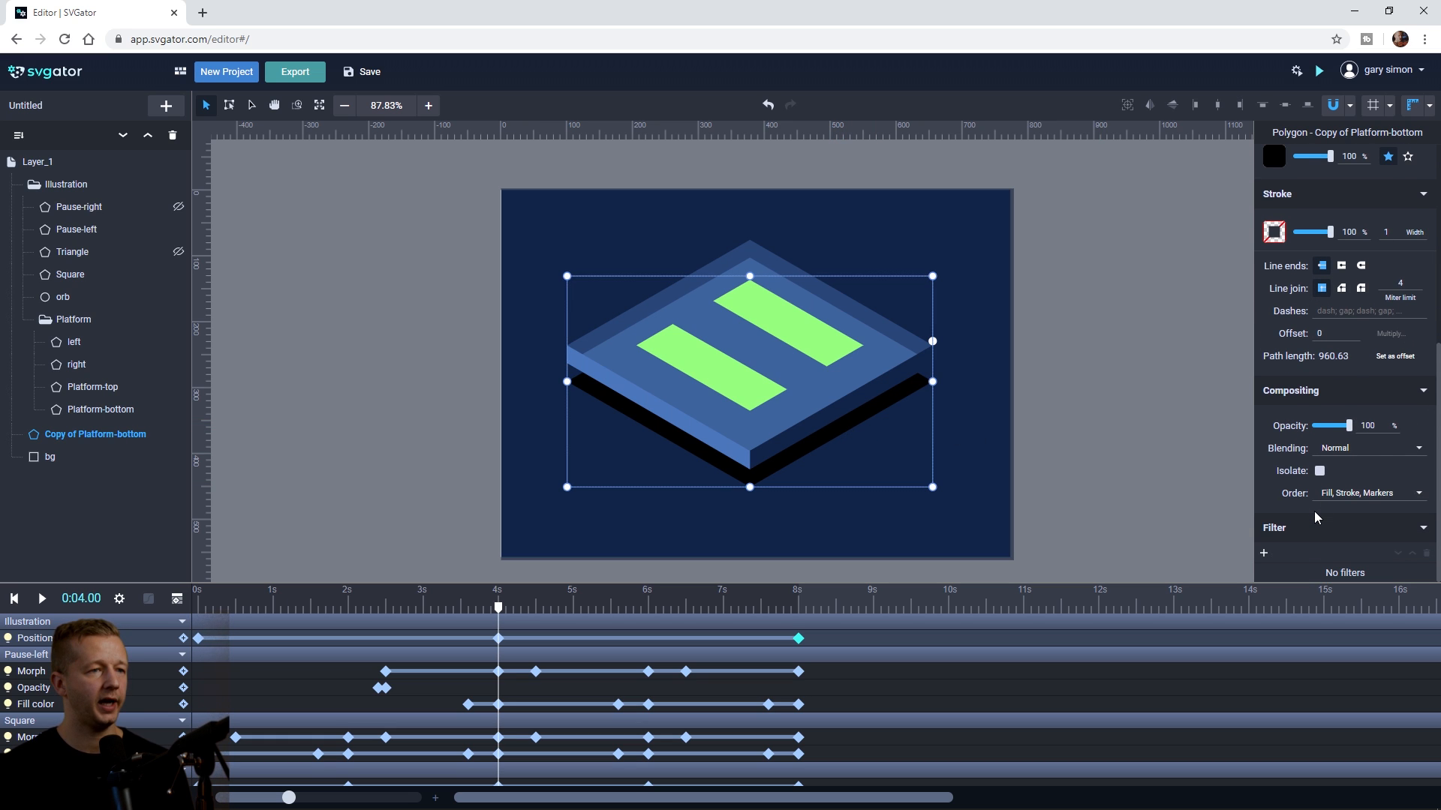
{"action": "left_click_drag", "start_coordinate": [1348, 425], "coordinate": [1319, 428]}
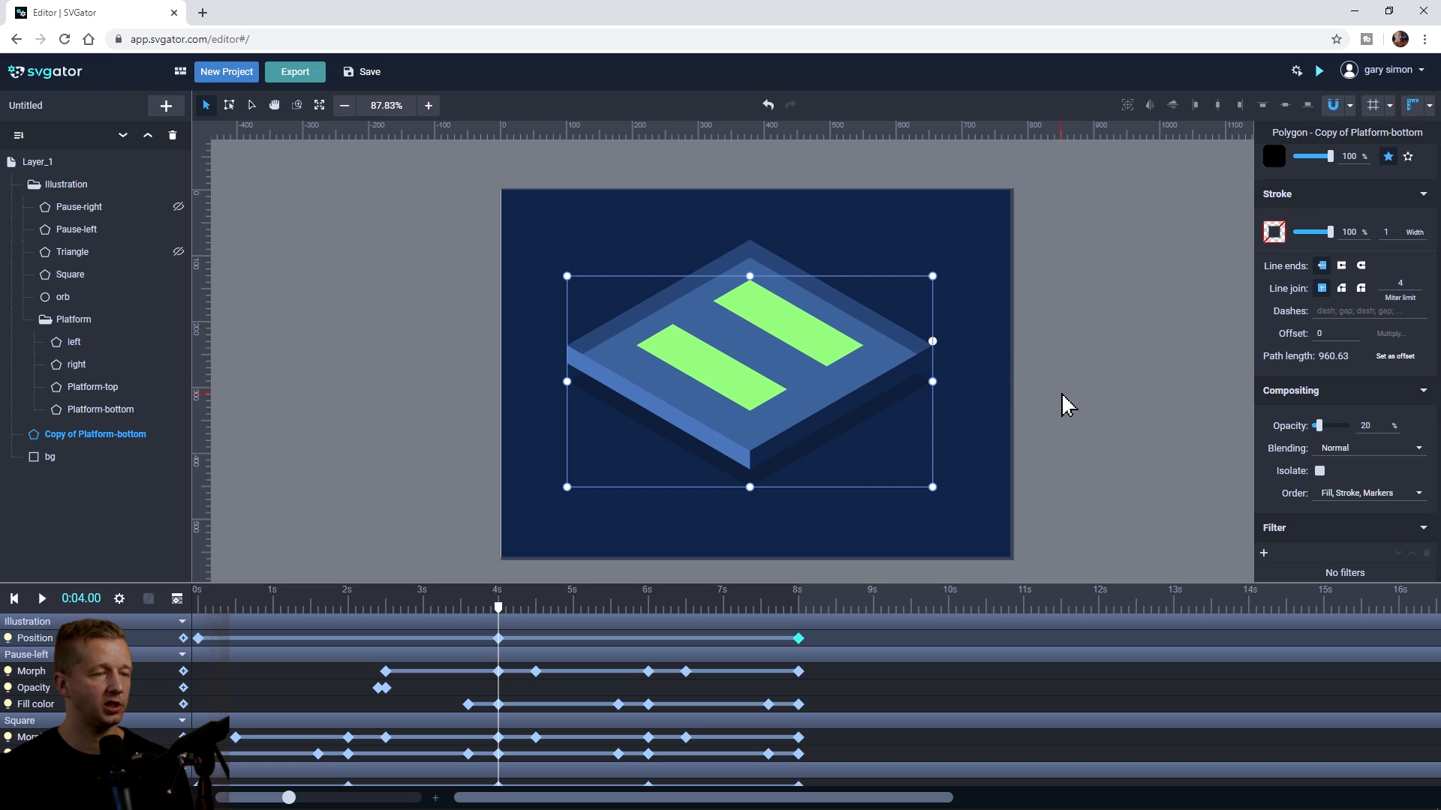
{"action": "left_click", "coordinate": [1078, 428]}
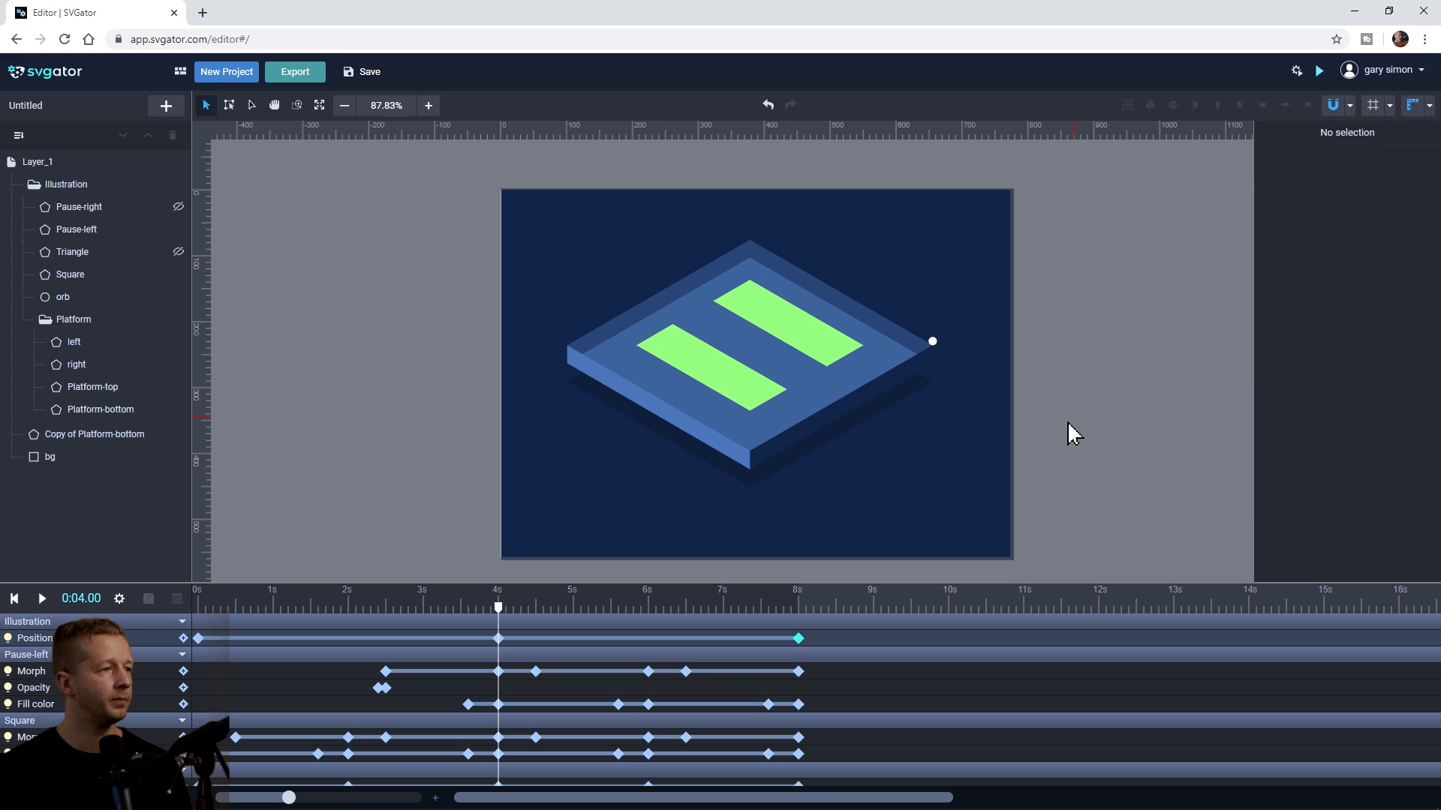
Step: Play the animation from the start to check the floating platform, its shadow and the orb
{"action": "left_click_drag", "start_coordinate": [497, 614], "coordinate": [197, 612]}
{"action": "key", "text": "space"}
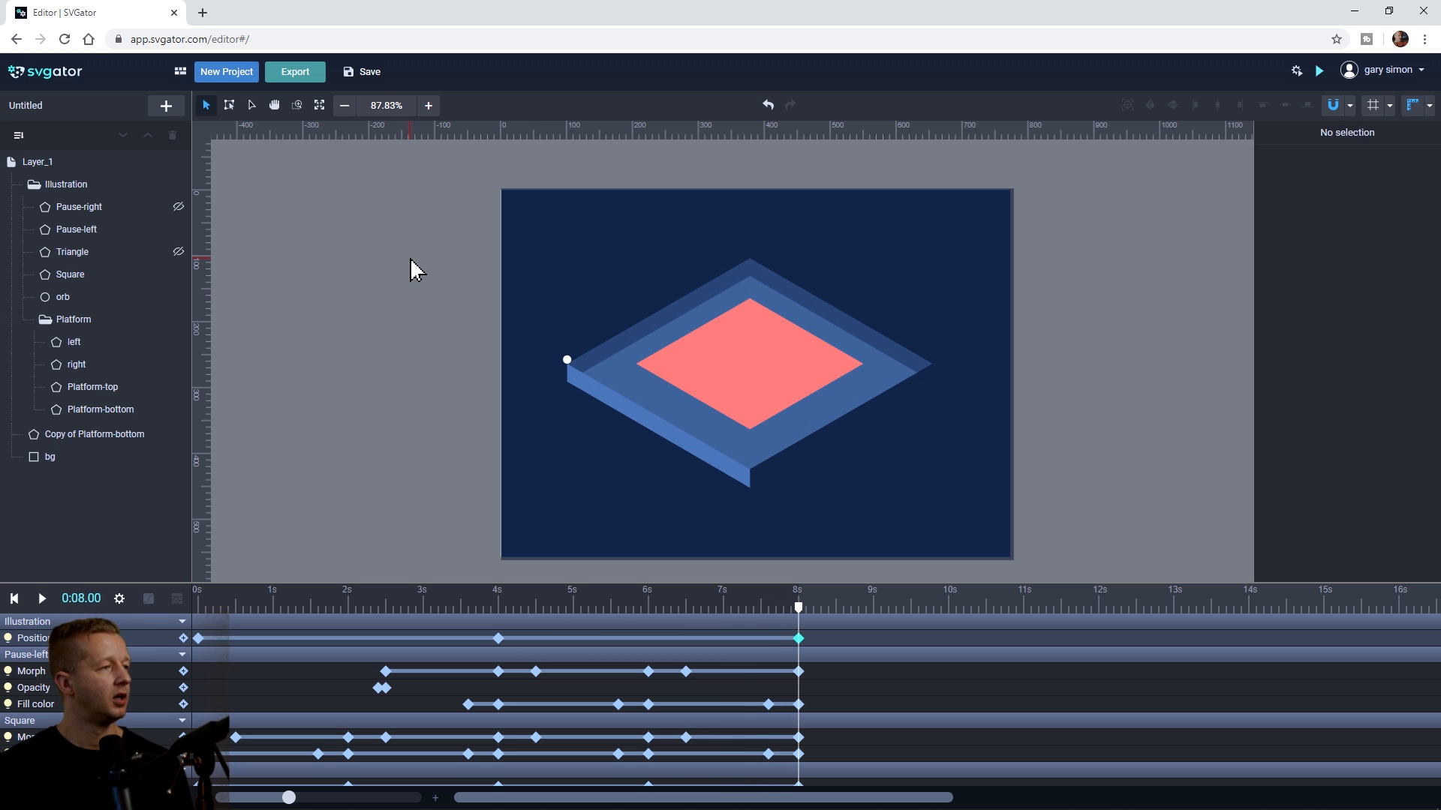
{"action": "left_click", "coordinate": [568, 360]}
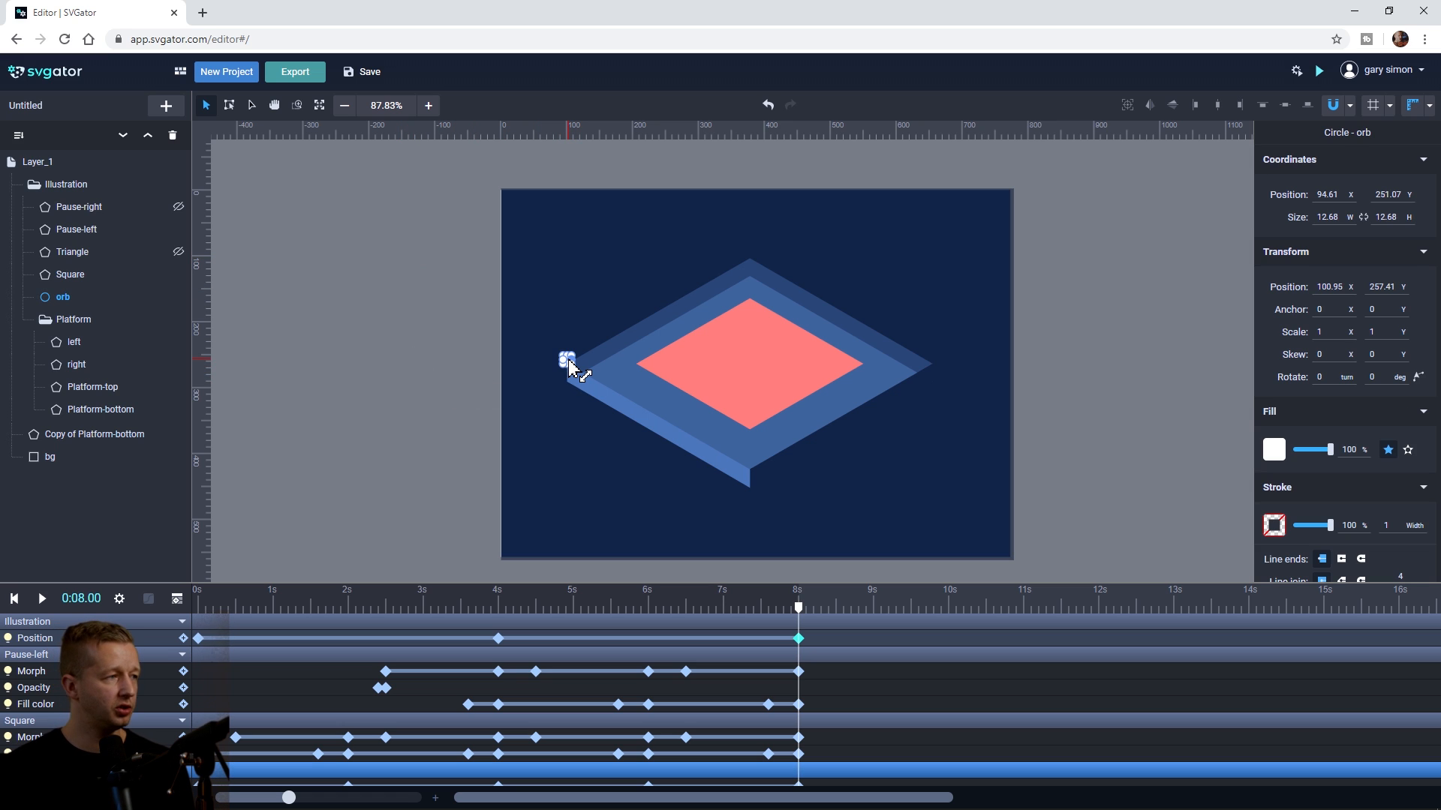
{"action": "left_click", "coordinate": [412, 373]}
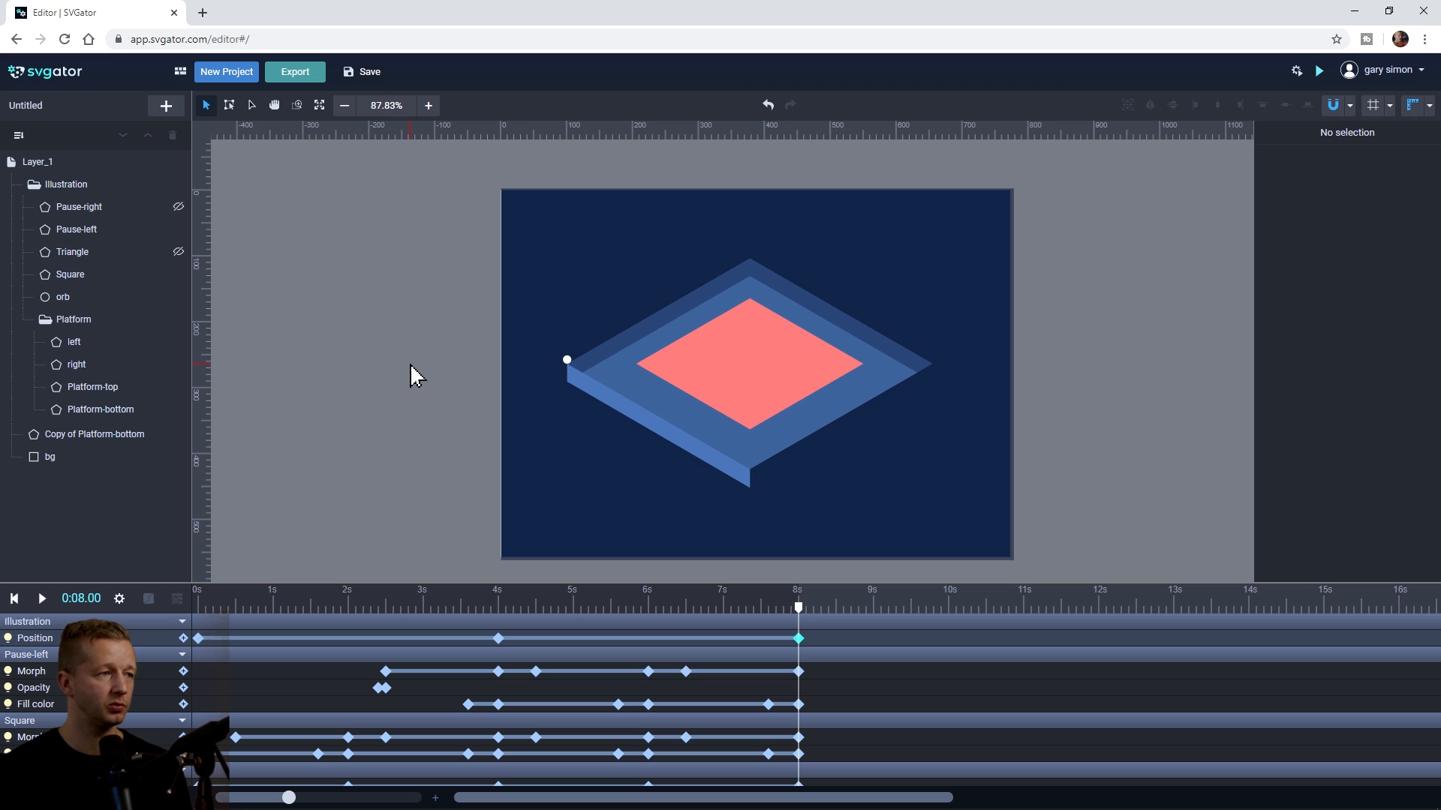
Step: Browse the asset library's uploads, Symbols, Avatars, Business, Technology and Travel & places categories
{"action": "left_click", "coordinate": [164, 109]}
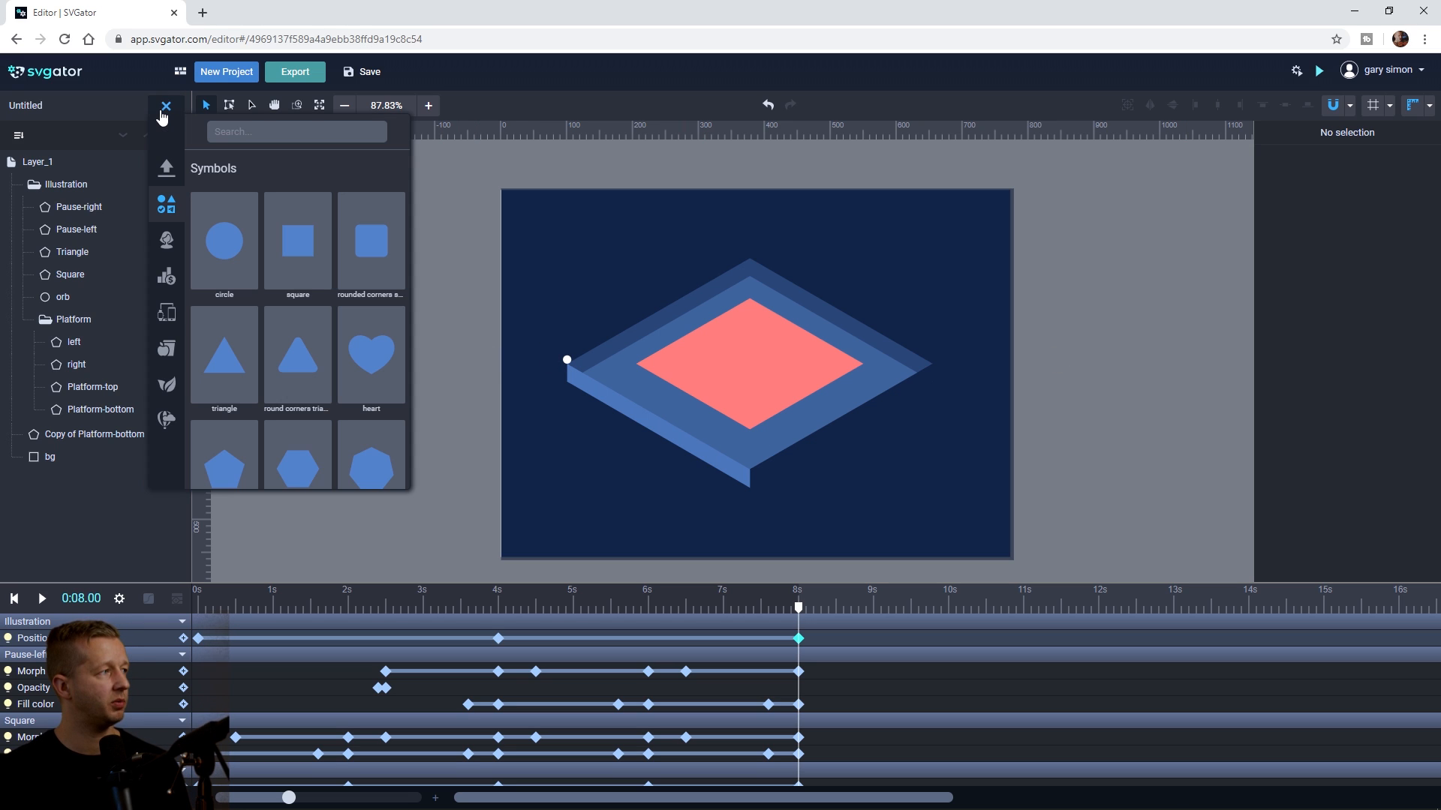
{"action": "left_click", "coordinate": [167, 172]}
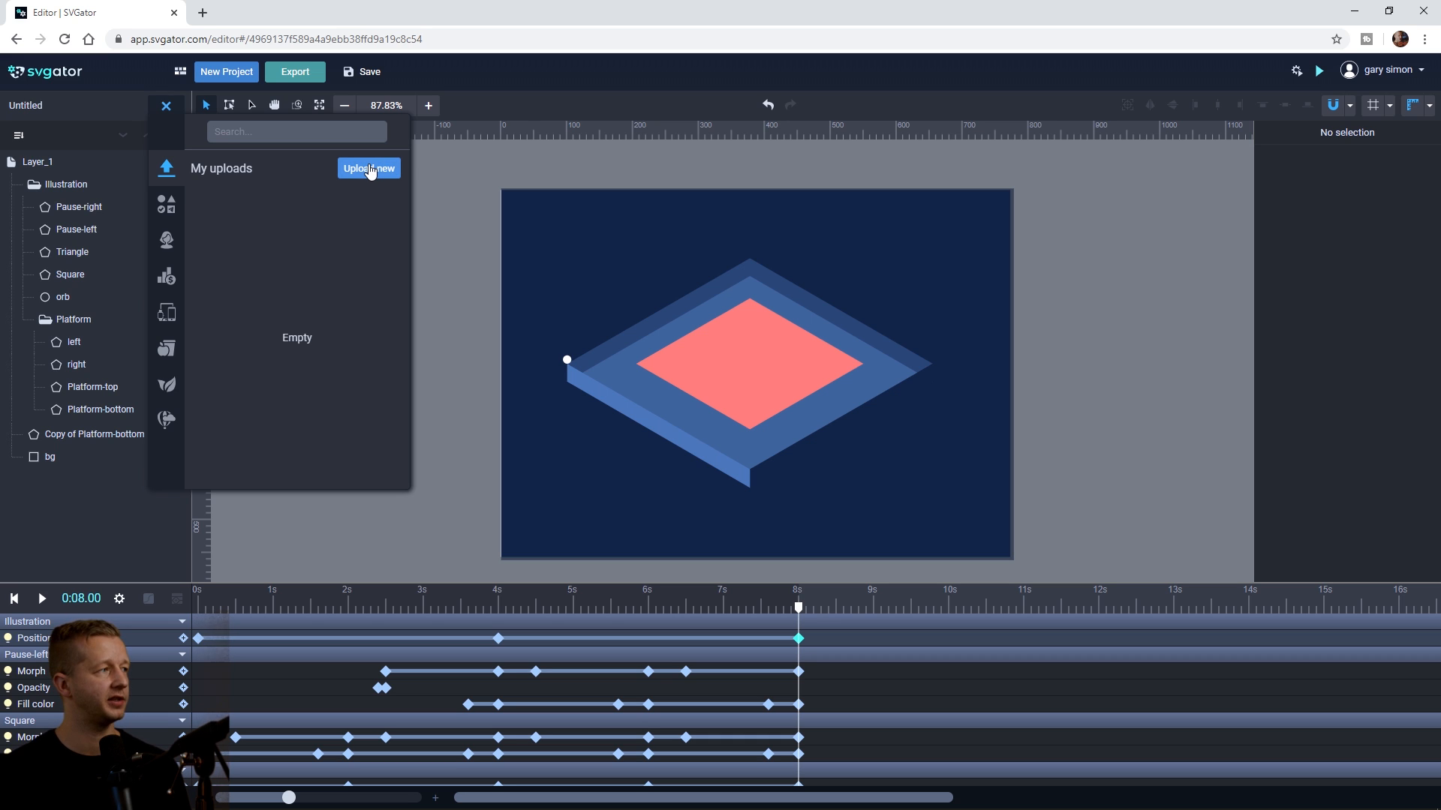
{"action": "left_click", "coordinate": [169, 207]}
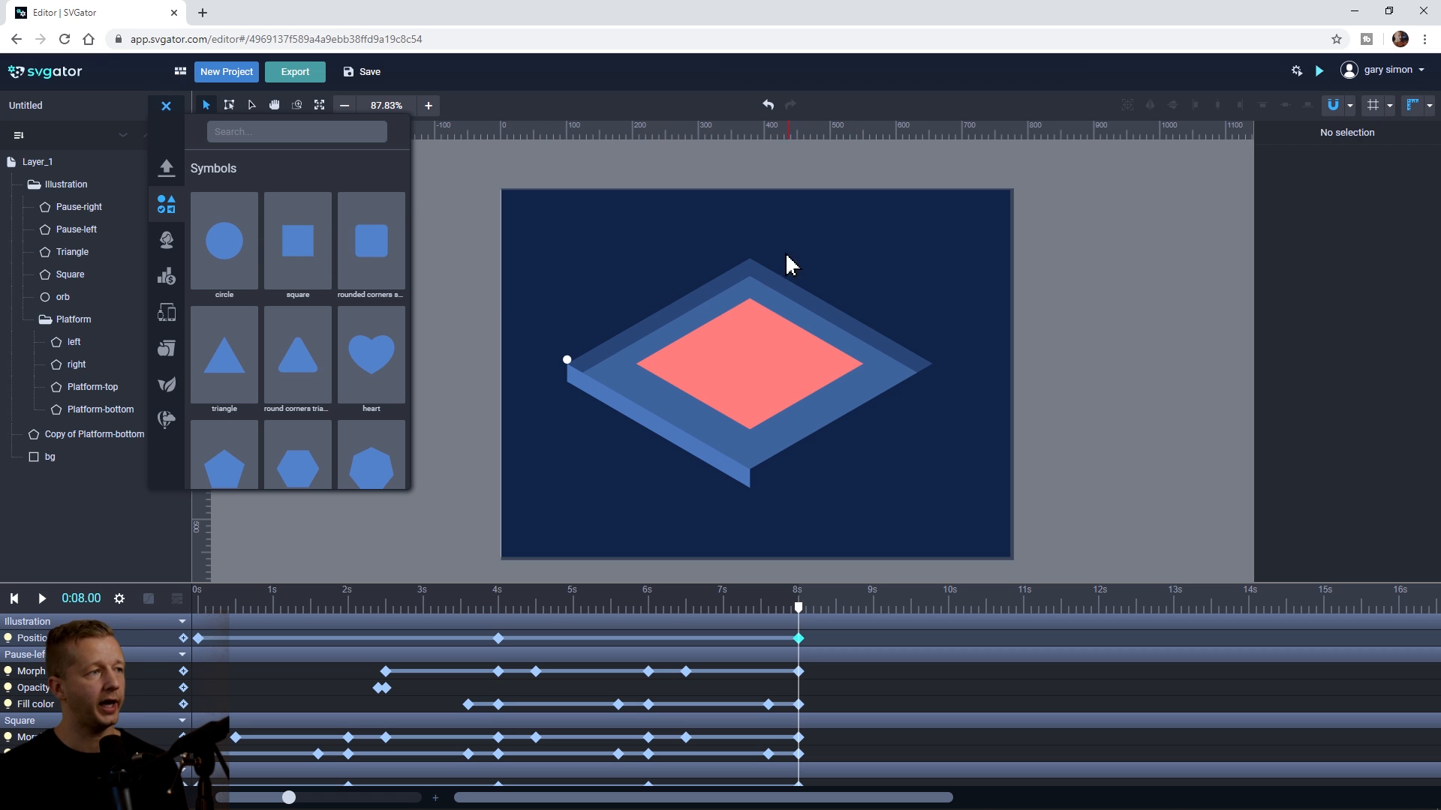
{"action": "left_click", "coordinate": [167, 242]}
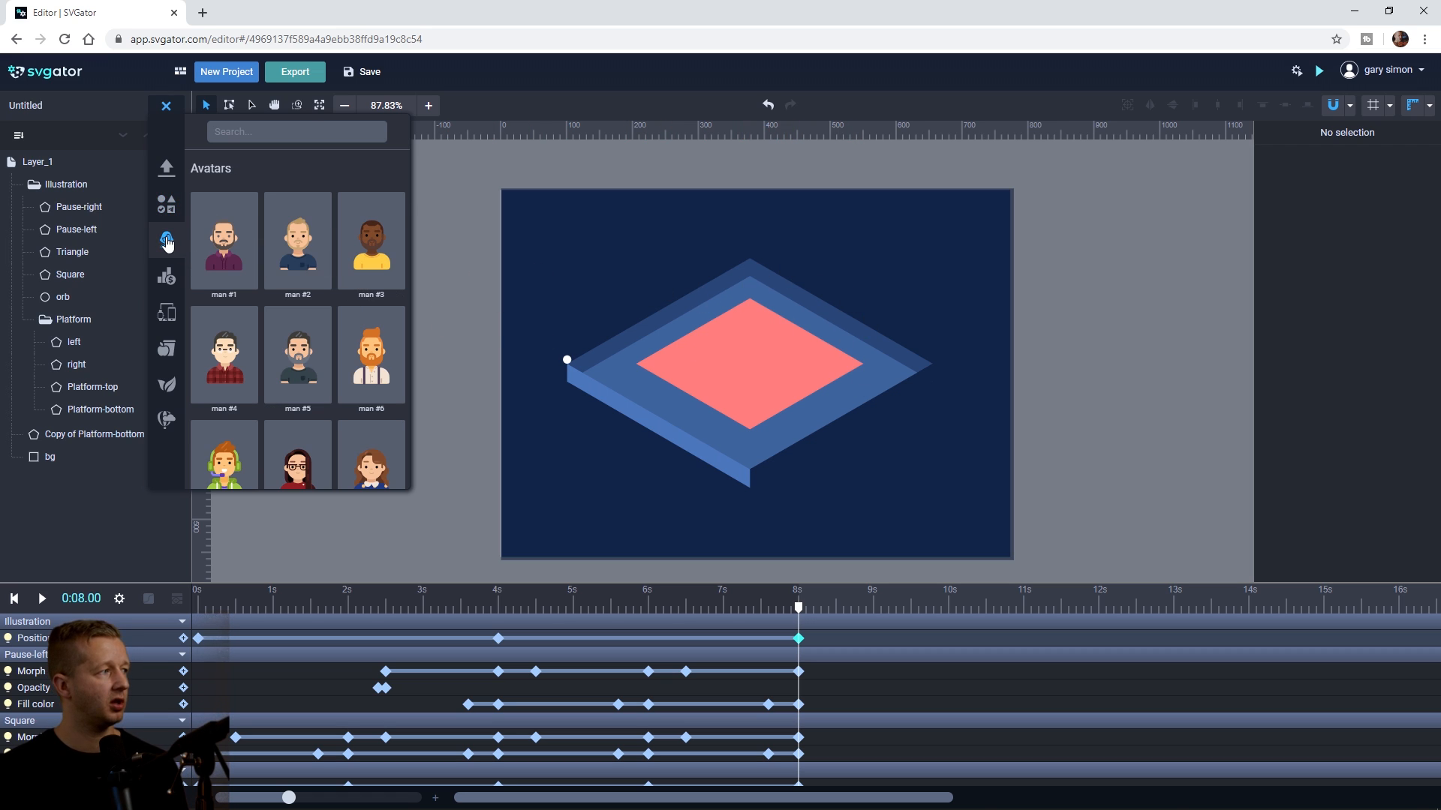
{"action": "left_click", "coordinate": [166, 278]}
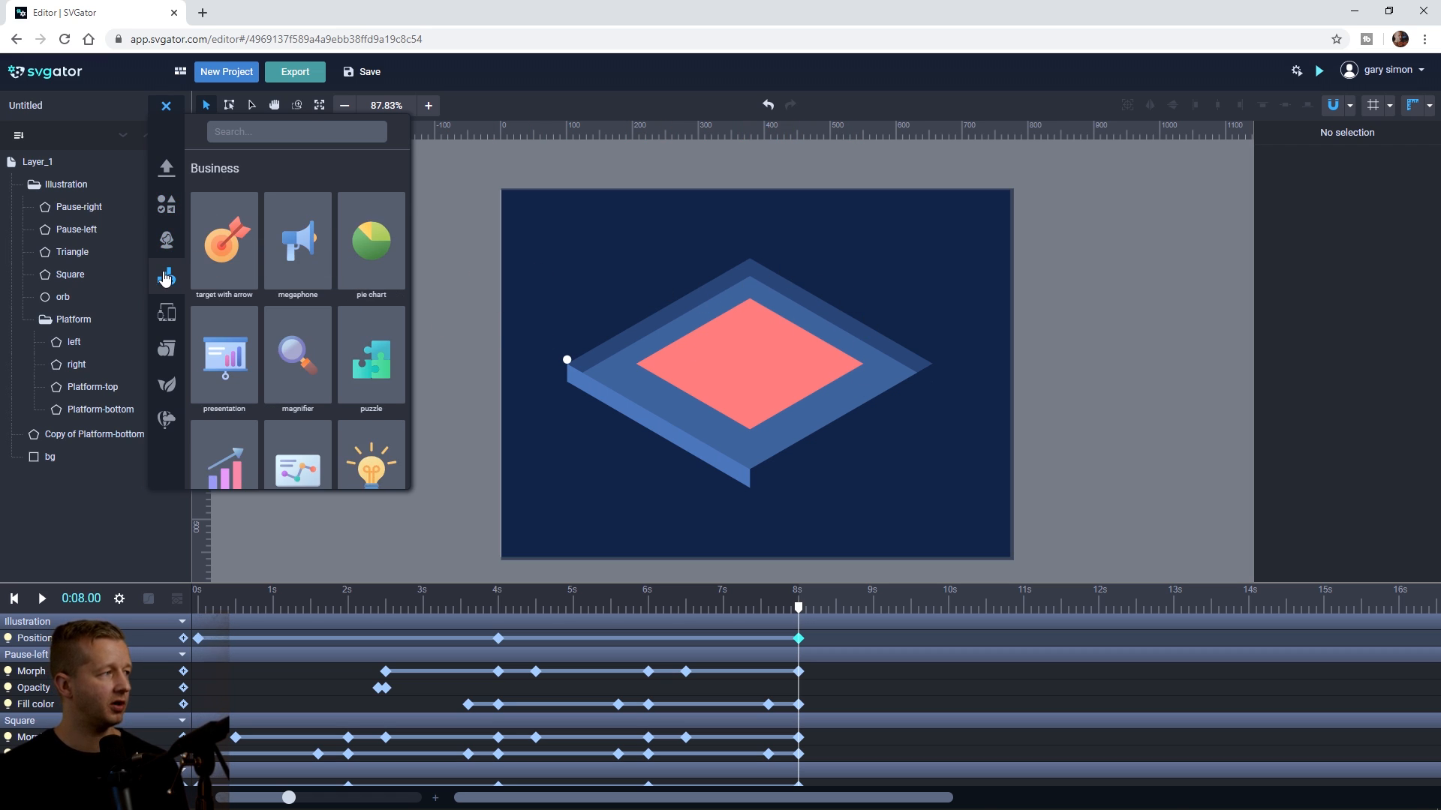
{"action": "left_click", "coordinate": [167, 313]}
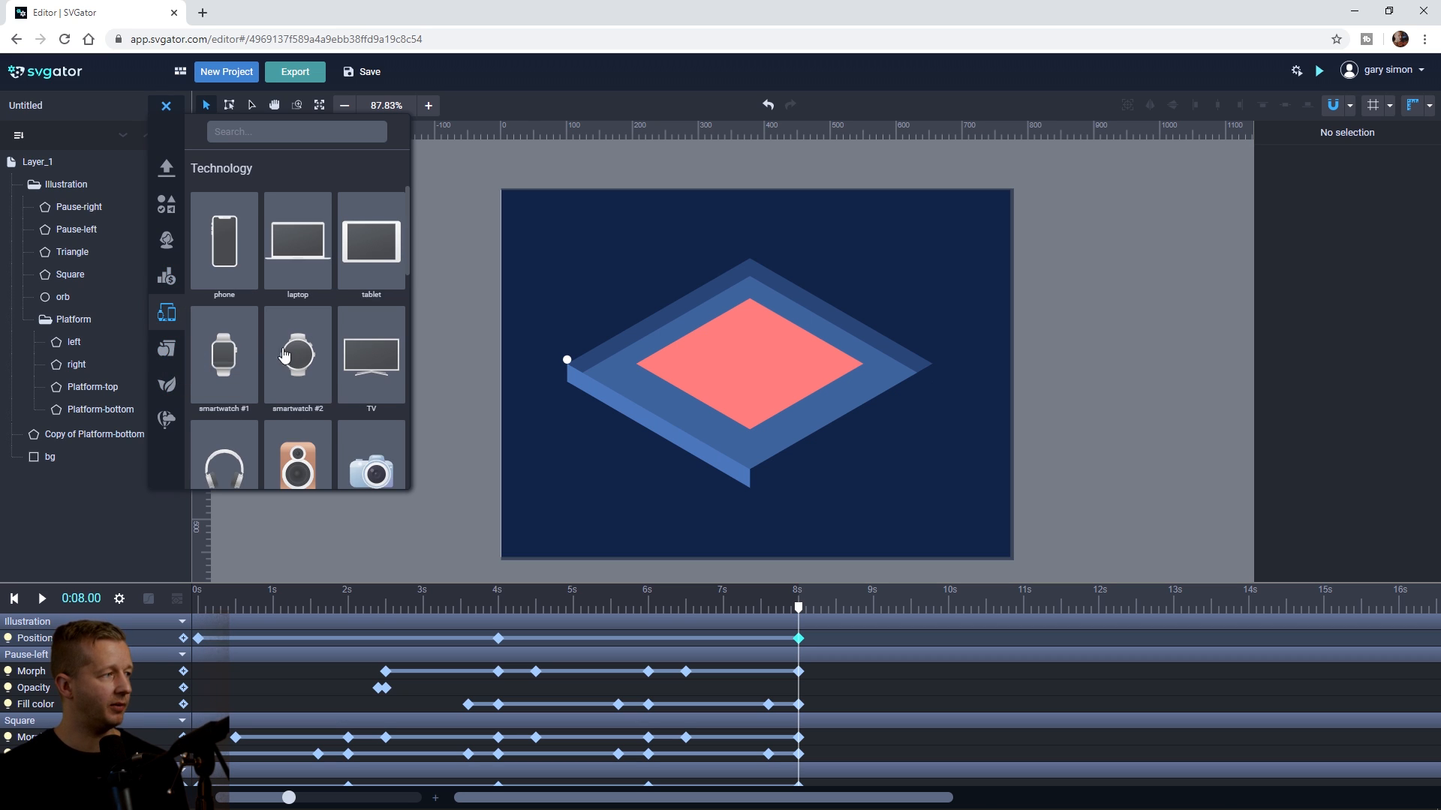
{"action": "left_click", "coordinate": [167, 350]}
{"action": "left_click", "coordinate": [166, 418]}
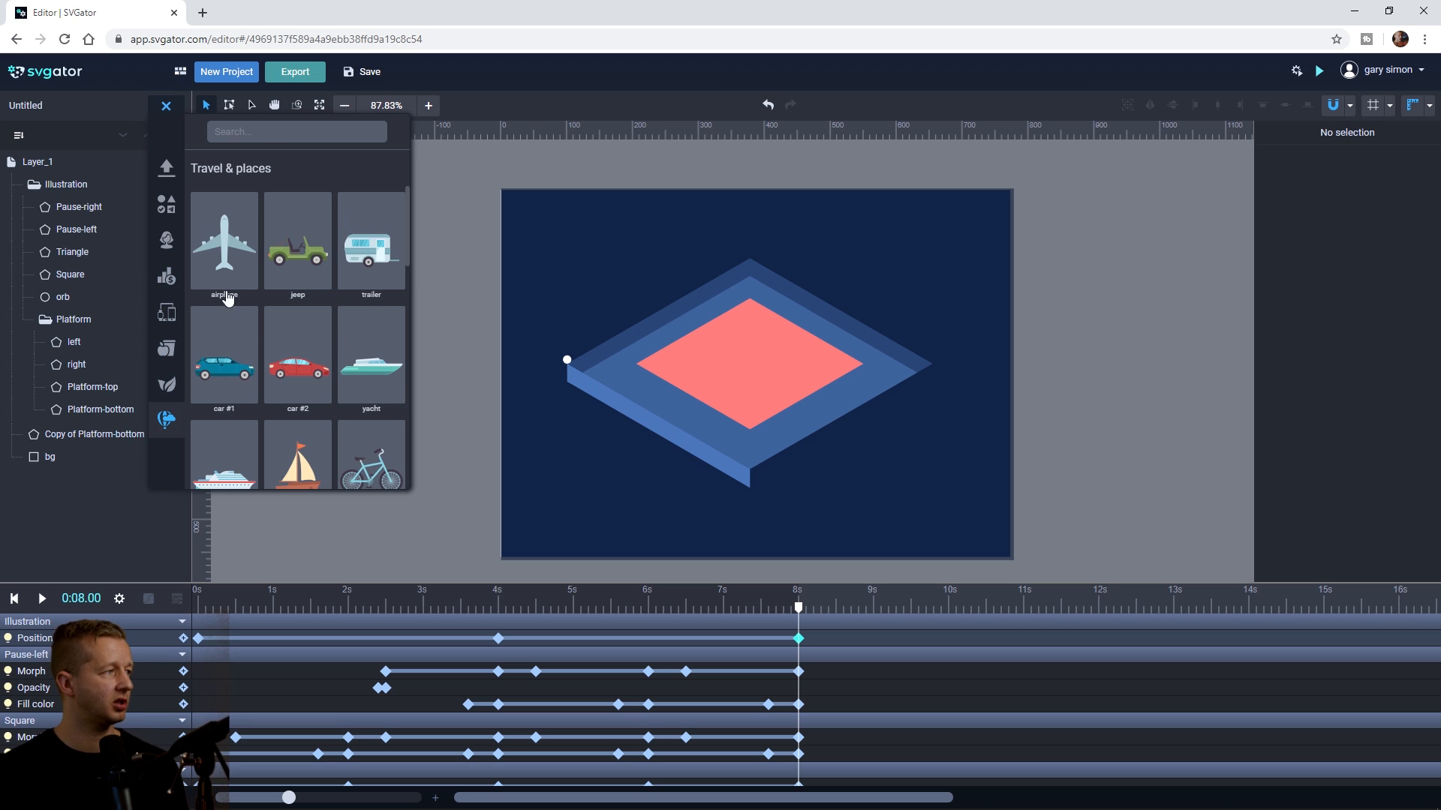
Step: Try out the library's circle symbol above the platform's upper-left edge and delete it from the project
{"action": "left_click", "coordinate": [166, 204]}
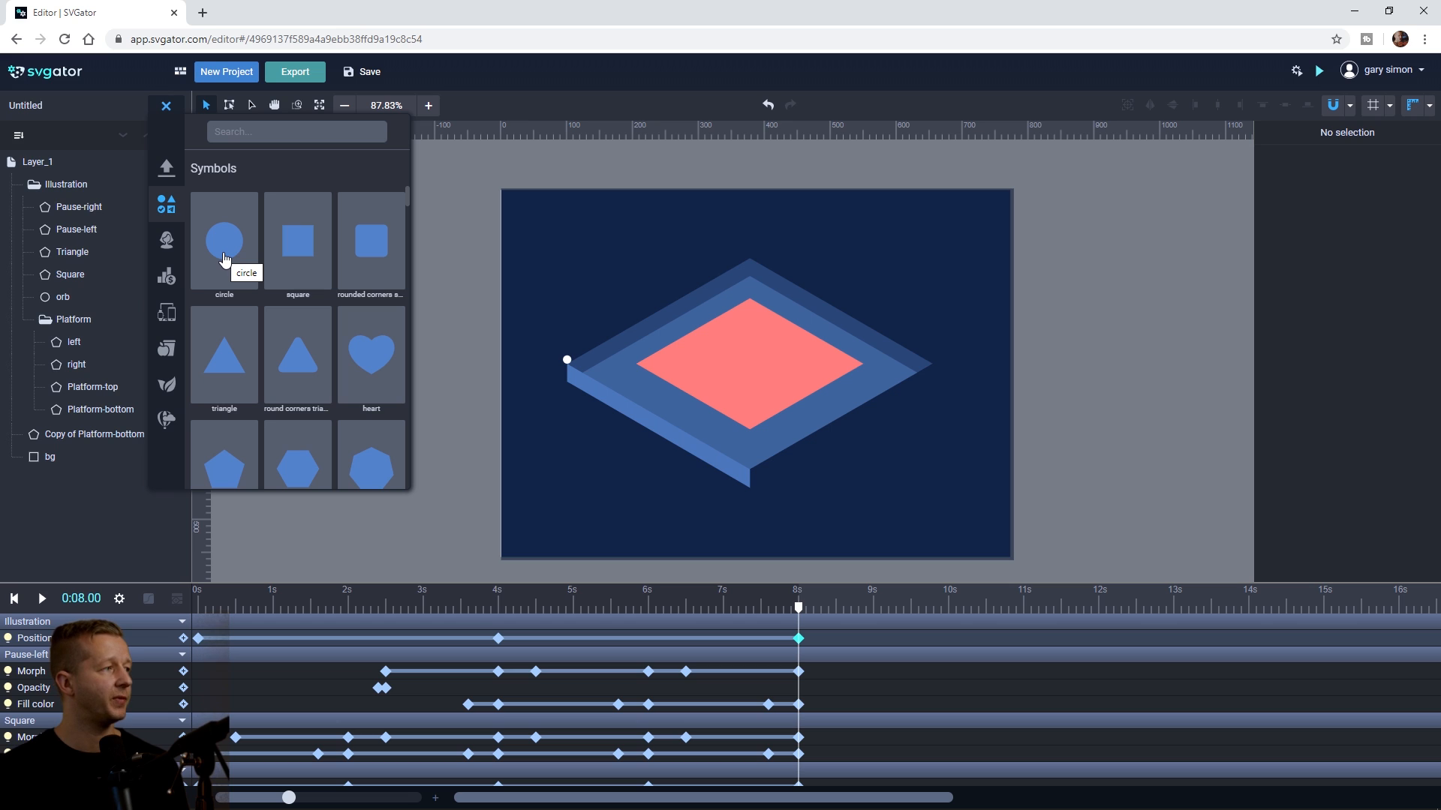
{"action": "left_click", "coordinate": [224, 259]}
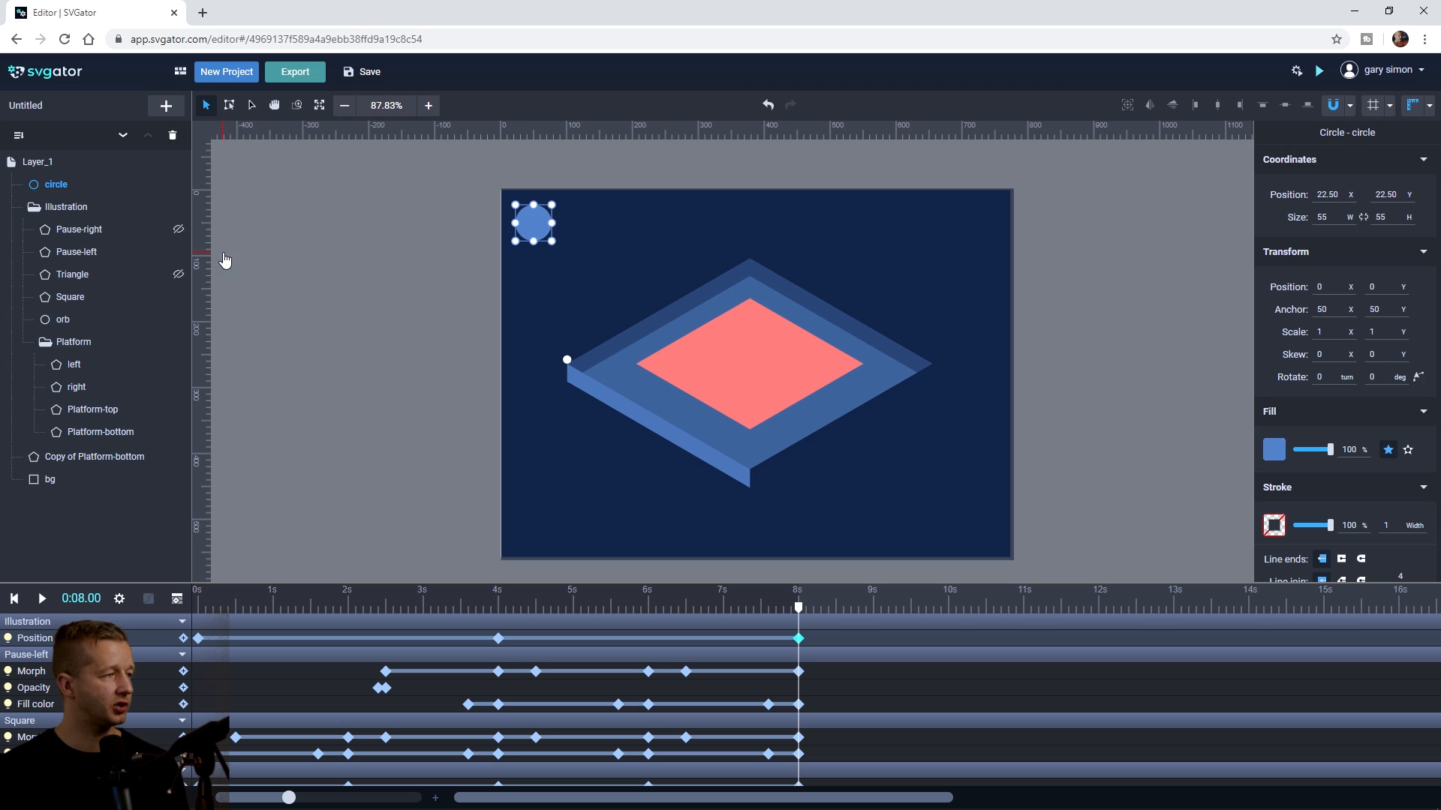
{"action": "left_click_drag", "start_coordinate": [541, 227], "coordinate": [640, 271]}
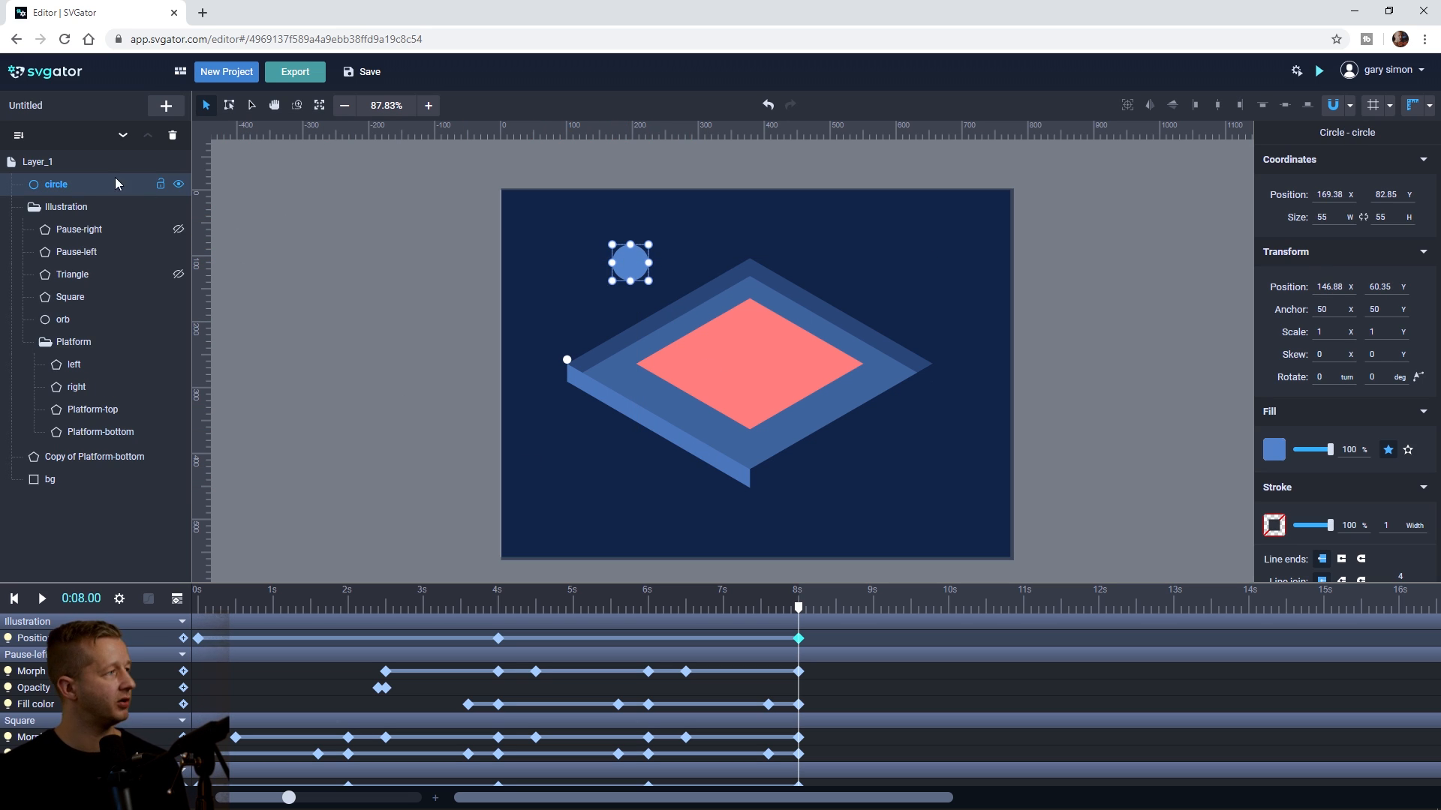
{"action": "mouse_move", "coordinate": [66, 186]}
{"action": "left_mouse_down"}
{"action": "mouse_move", "coordinate": [71, 253]}
{"action": "mouse_move", "coordinate": [78, 172]}
{"action": "left_mouse_up"}
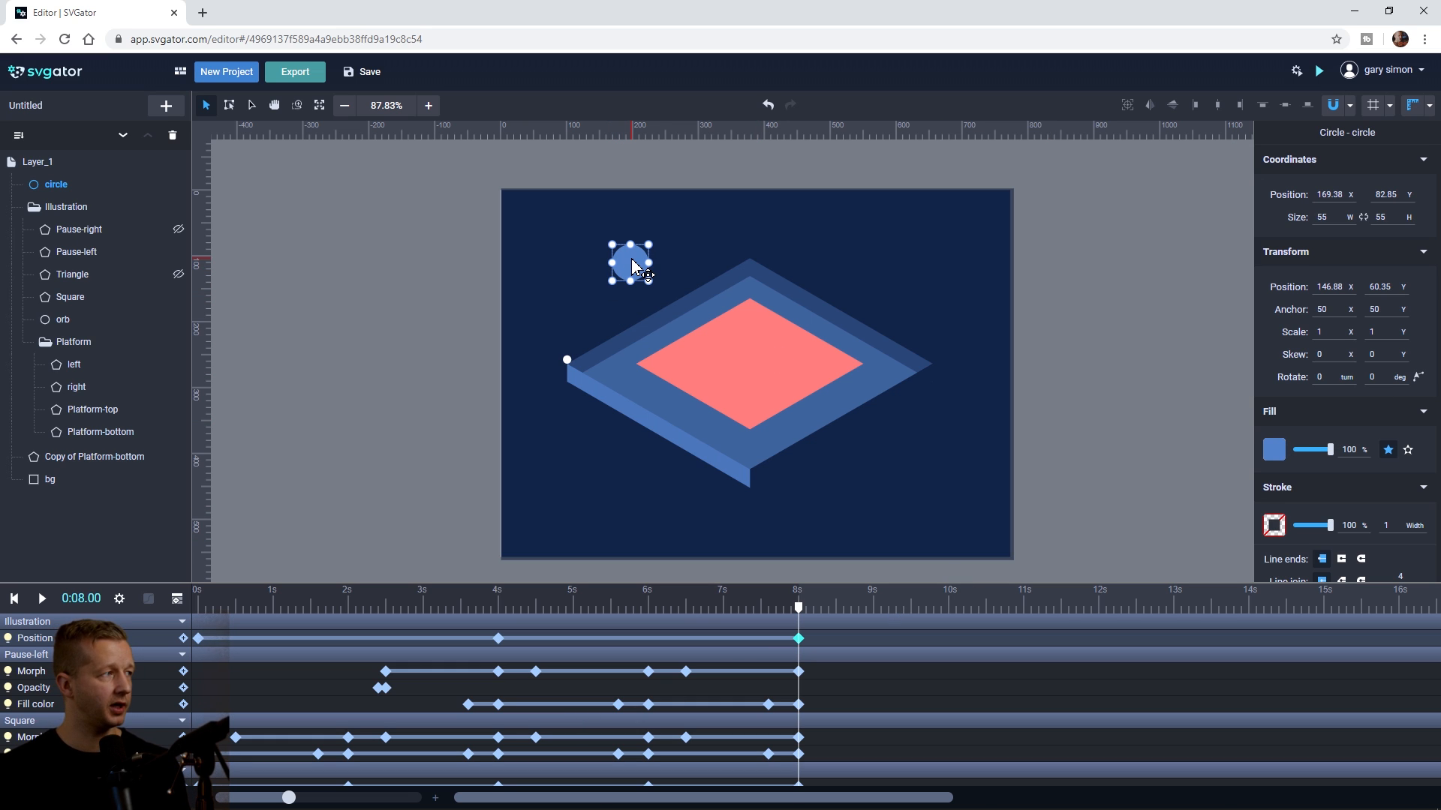
{"action": "key", "text": "Delete"}
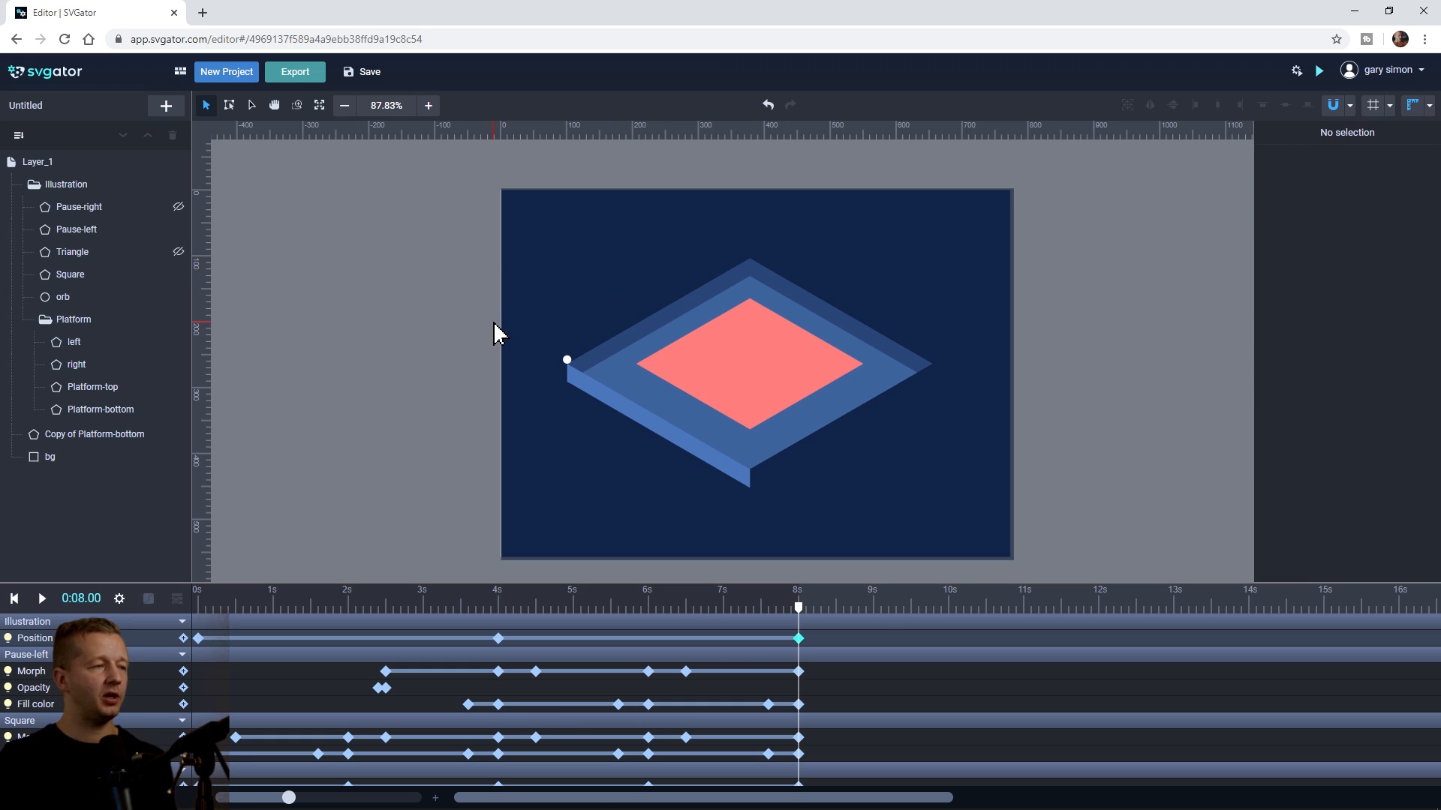
Step: Hide the bg rectangle so the exported illustration has no background
{"action": "left_click", "coordinate": [577, 287]}
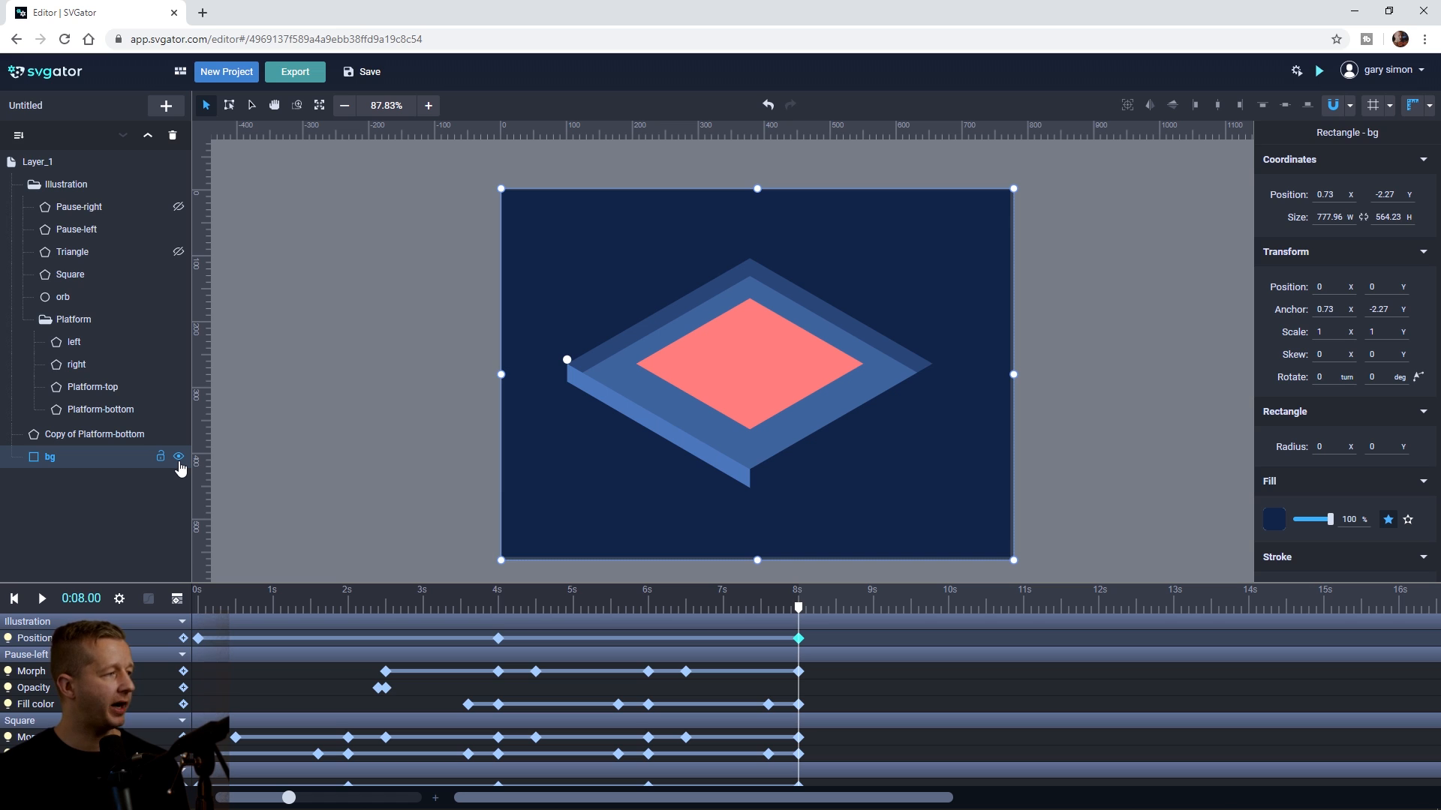
{"action": "left_click", "coordinate": [179, 457]}
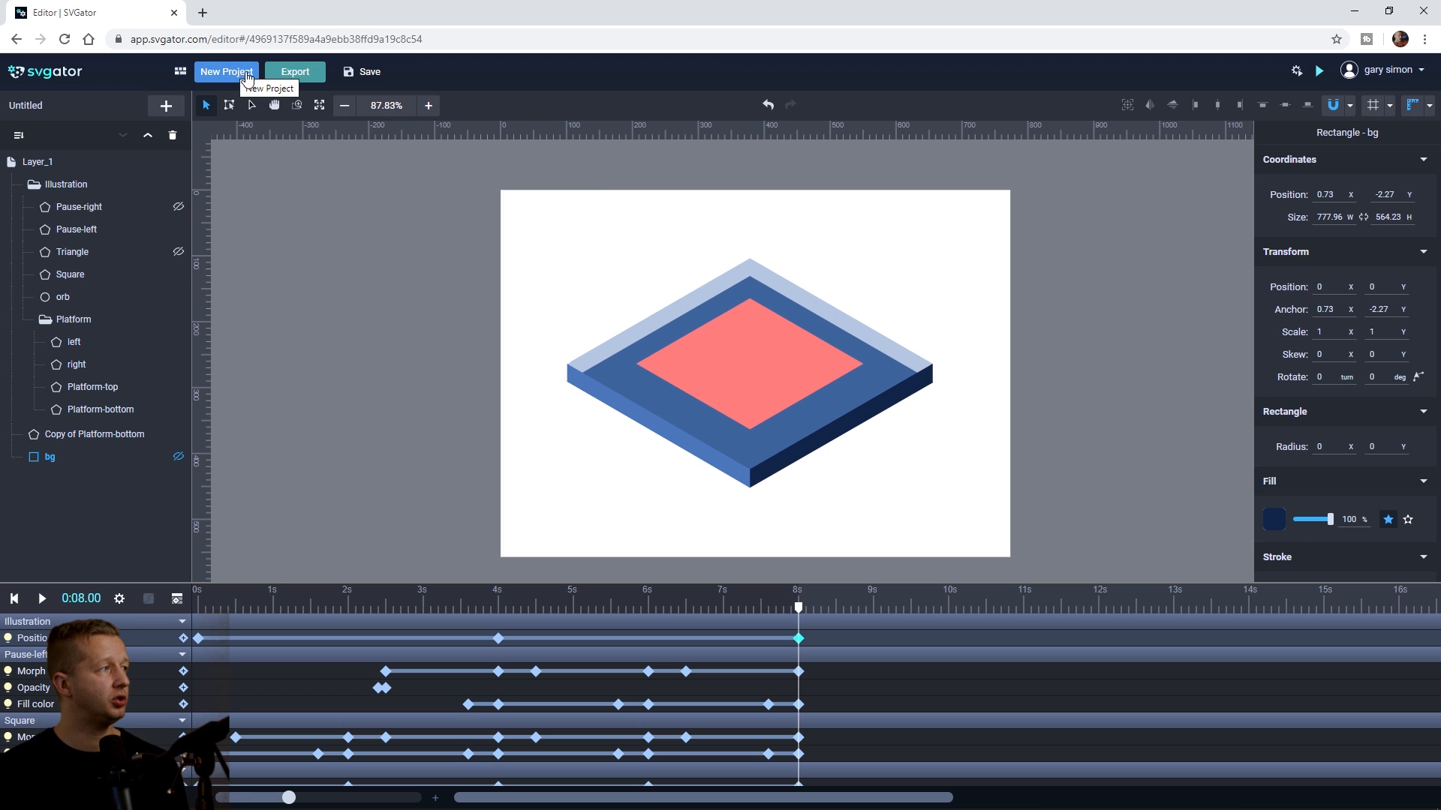
Step: Export the project as a responsive JavaScript animation starting on load, and show the downloaded file in its folder
{"action": "left_click", "coordinate": [294, 78]}
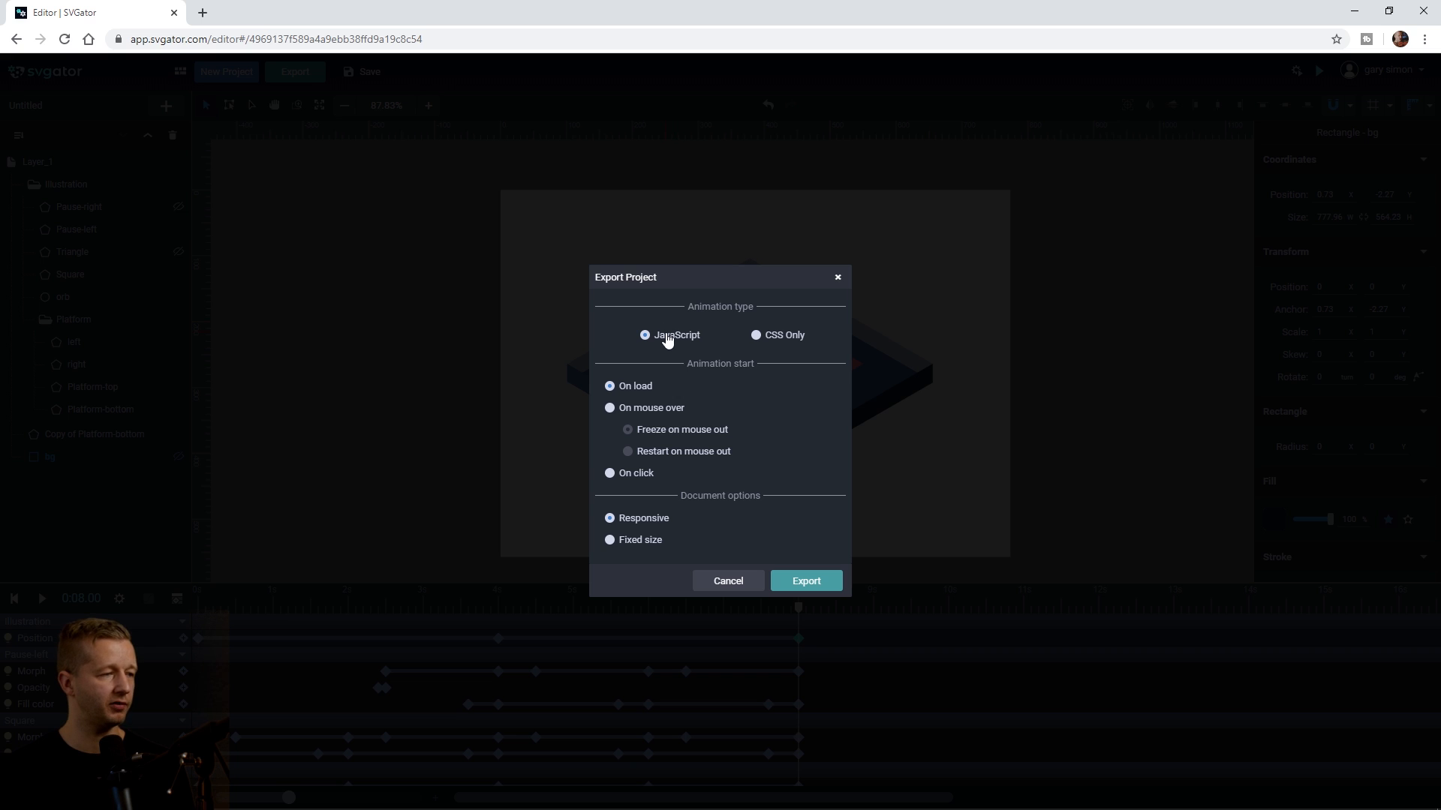
{"action": "left_click", "coordinate": [820, 585]}
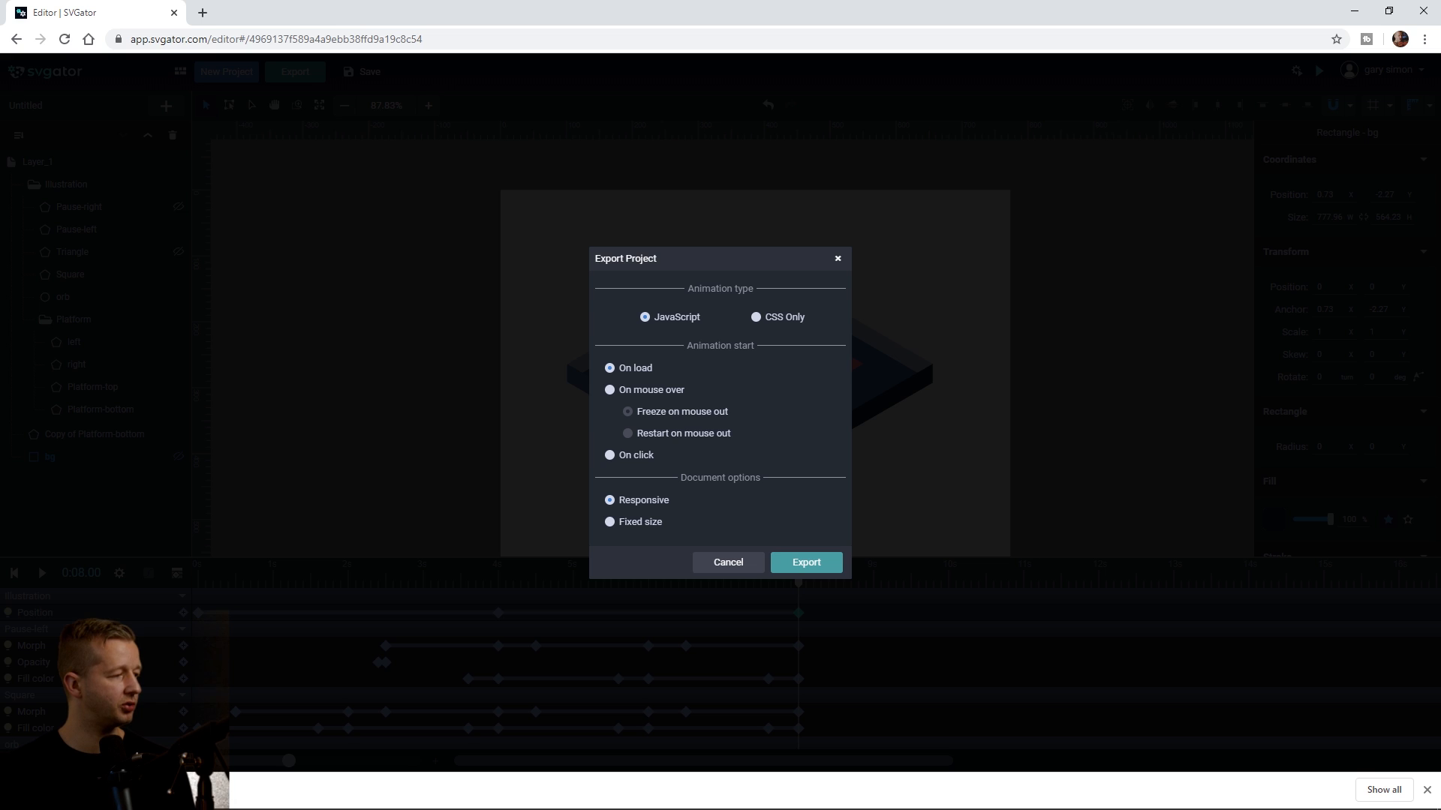
{"action": "left_click", "coordinate": [156, 790]}
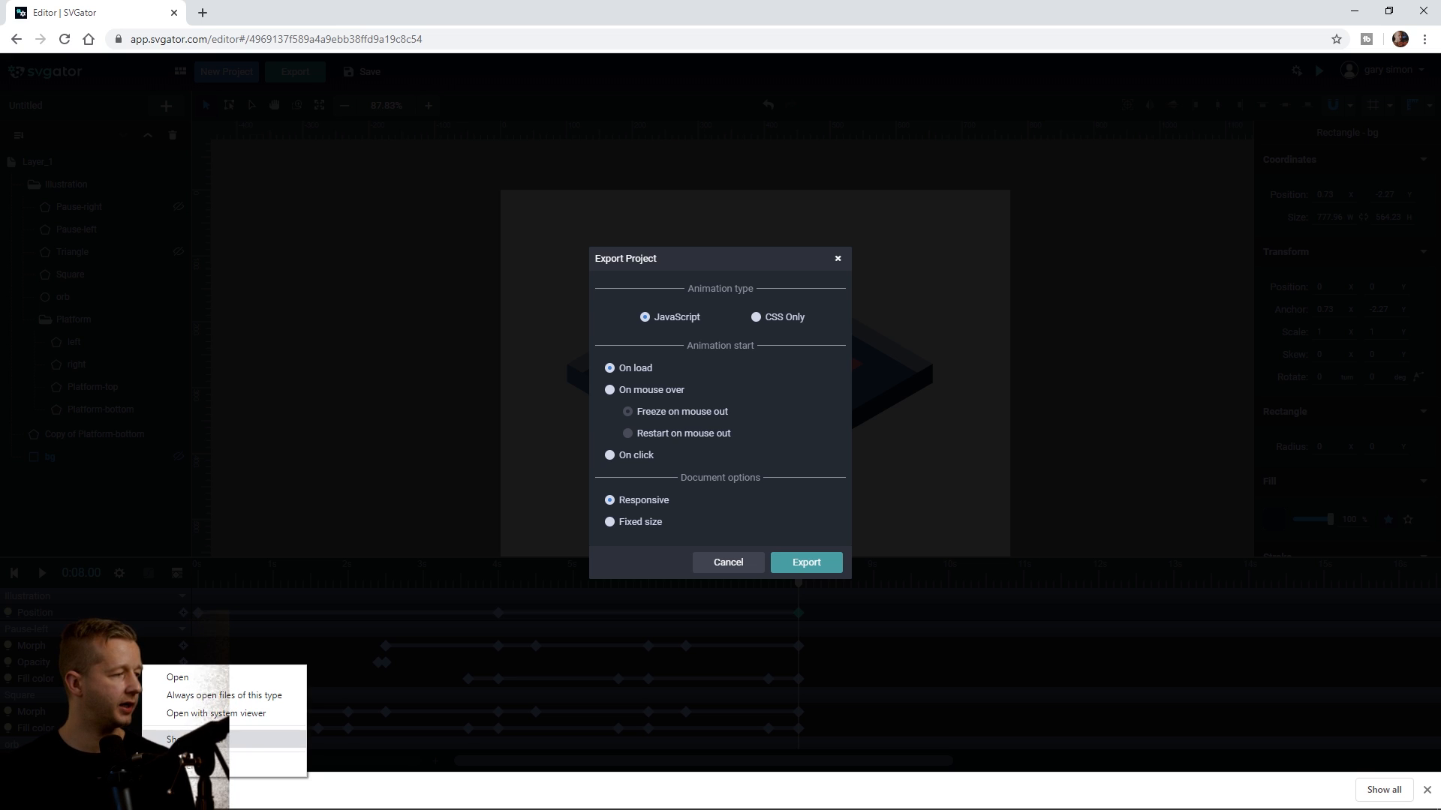
{"action": "left_click", "coordinate": [188, 742]}
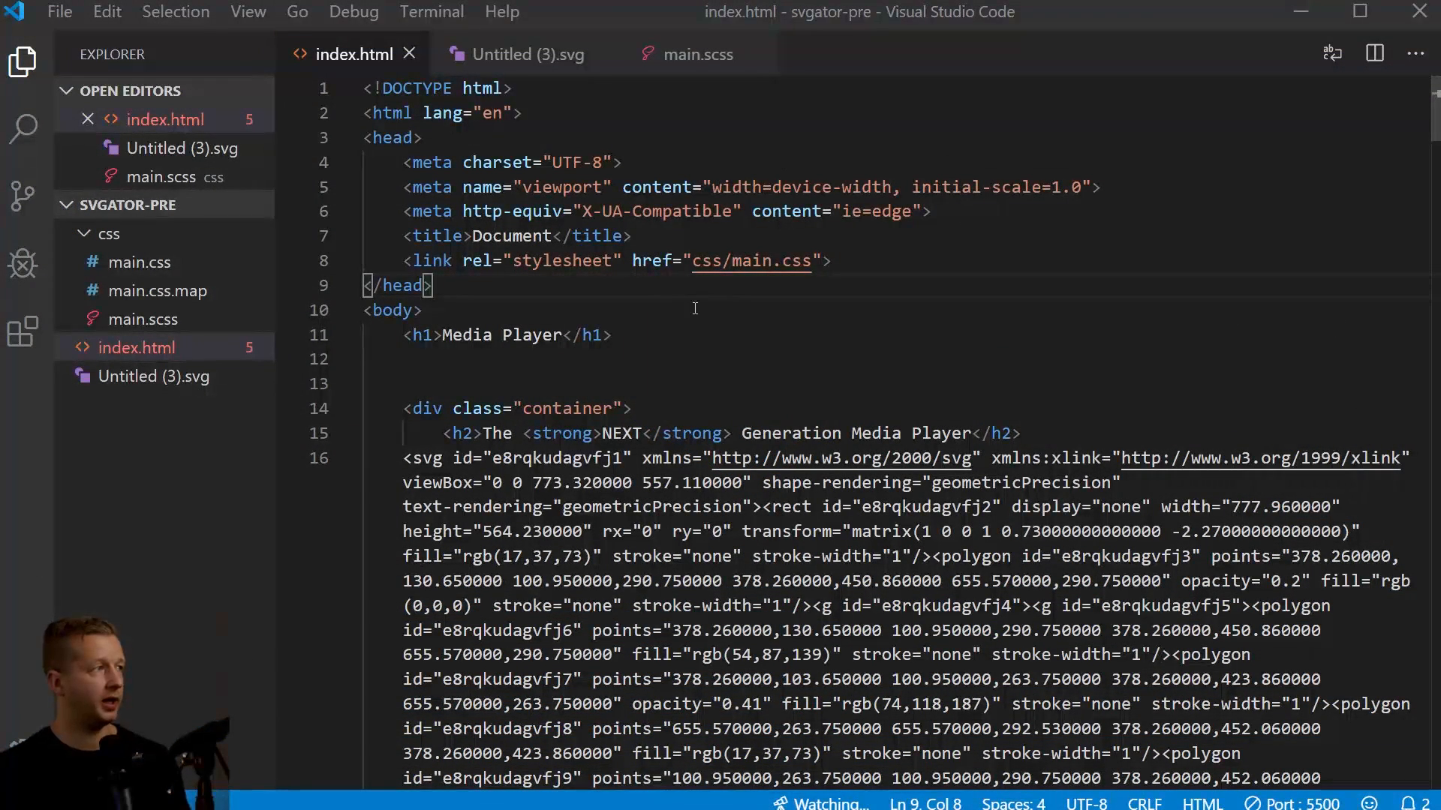
Step: In Visual Studio Code, examine the exported SVG markup and script in Untitled (3).svg
{"action": "left_click", "coordinate": [695, 309]}
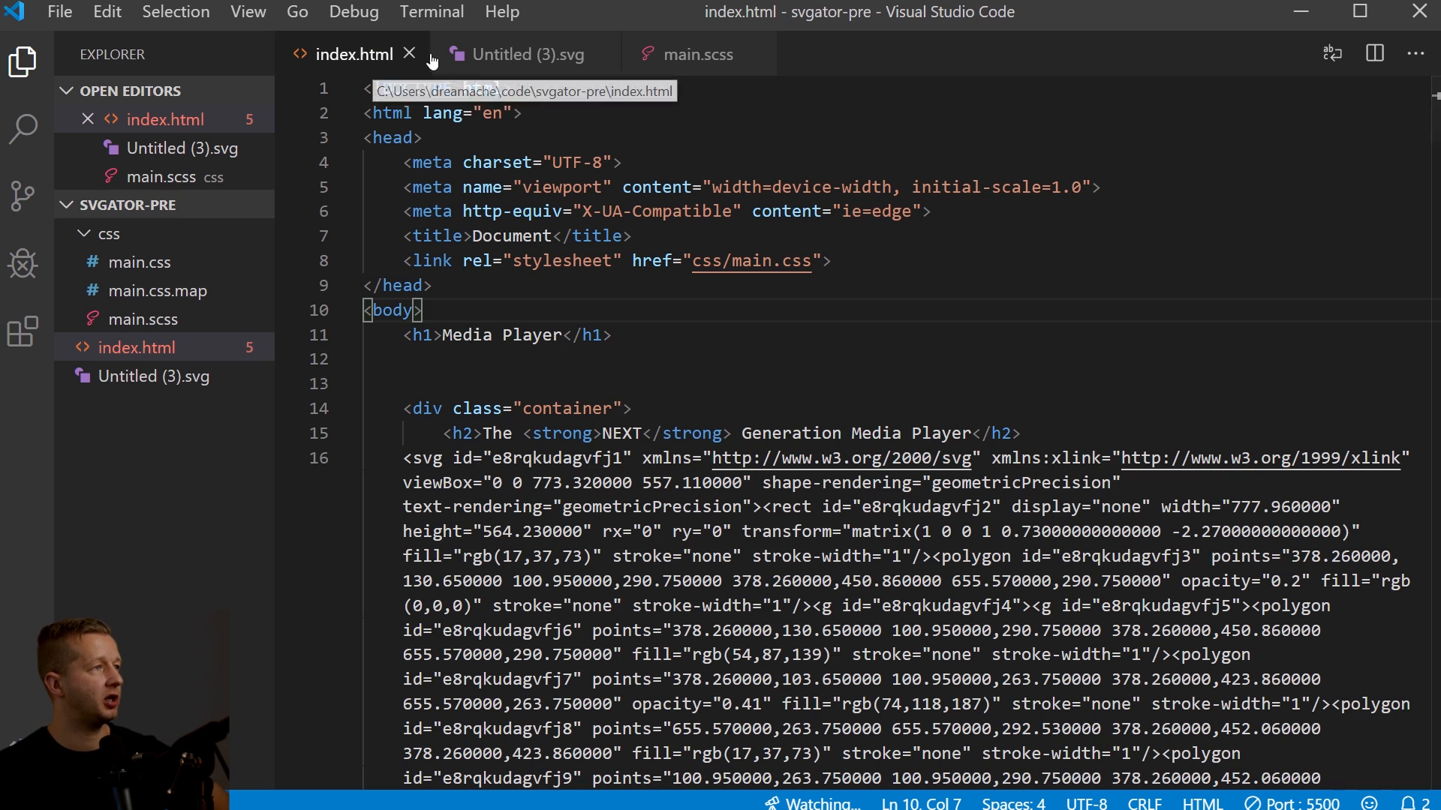
{"action": "left_click", "coordinate": [492, 366]}
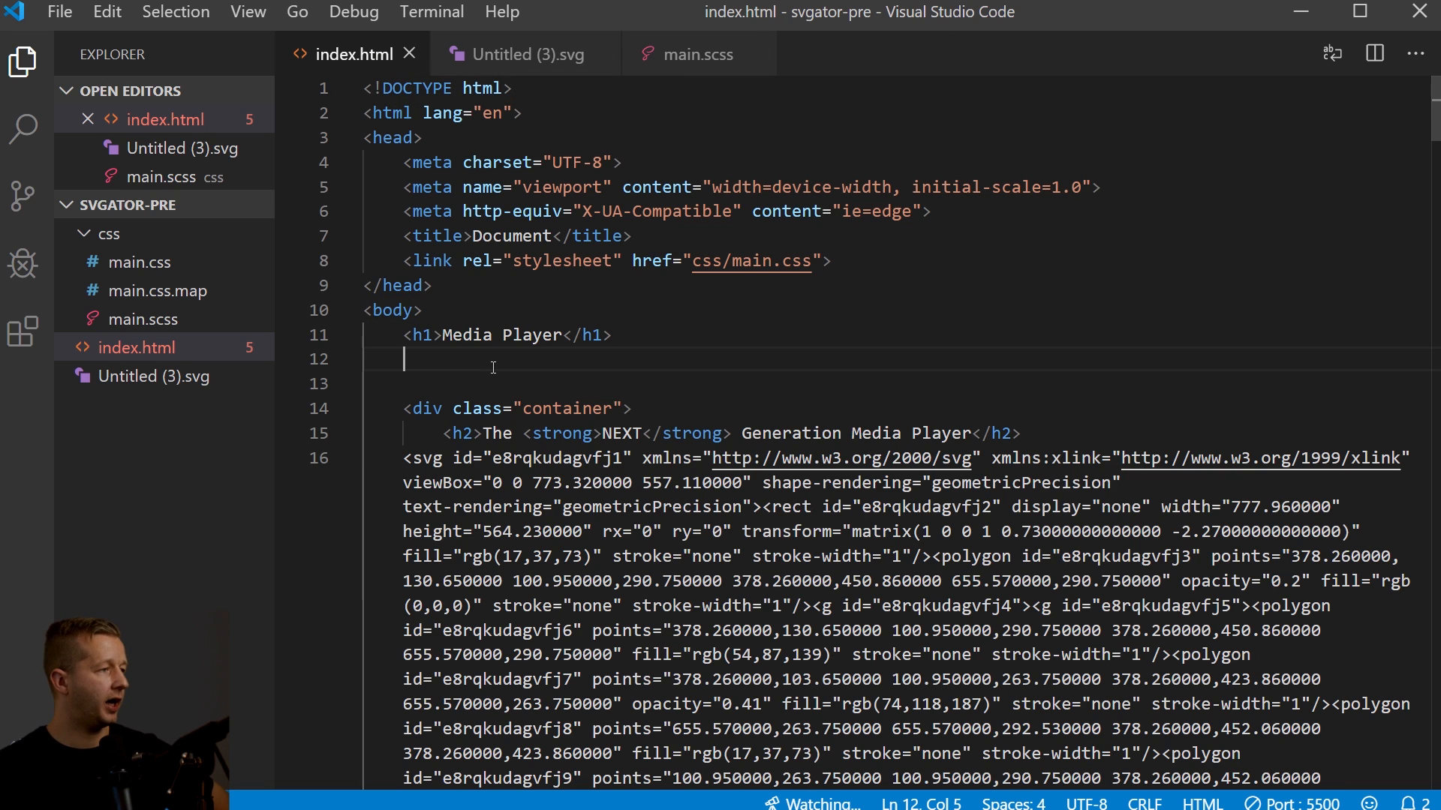
{"action": "left_click", "coordinate": [146, 379]}
{"action": "left_click", "coordinate": [904, 358]}
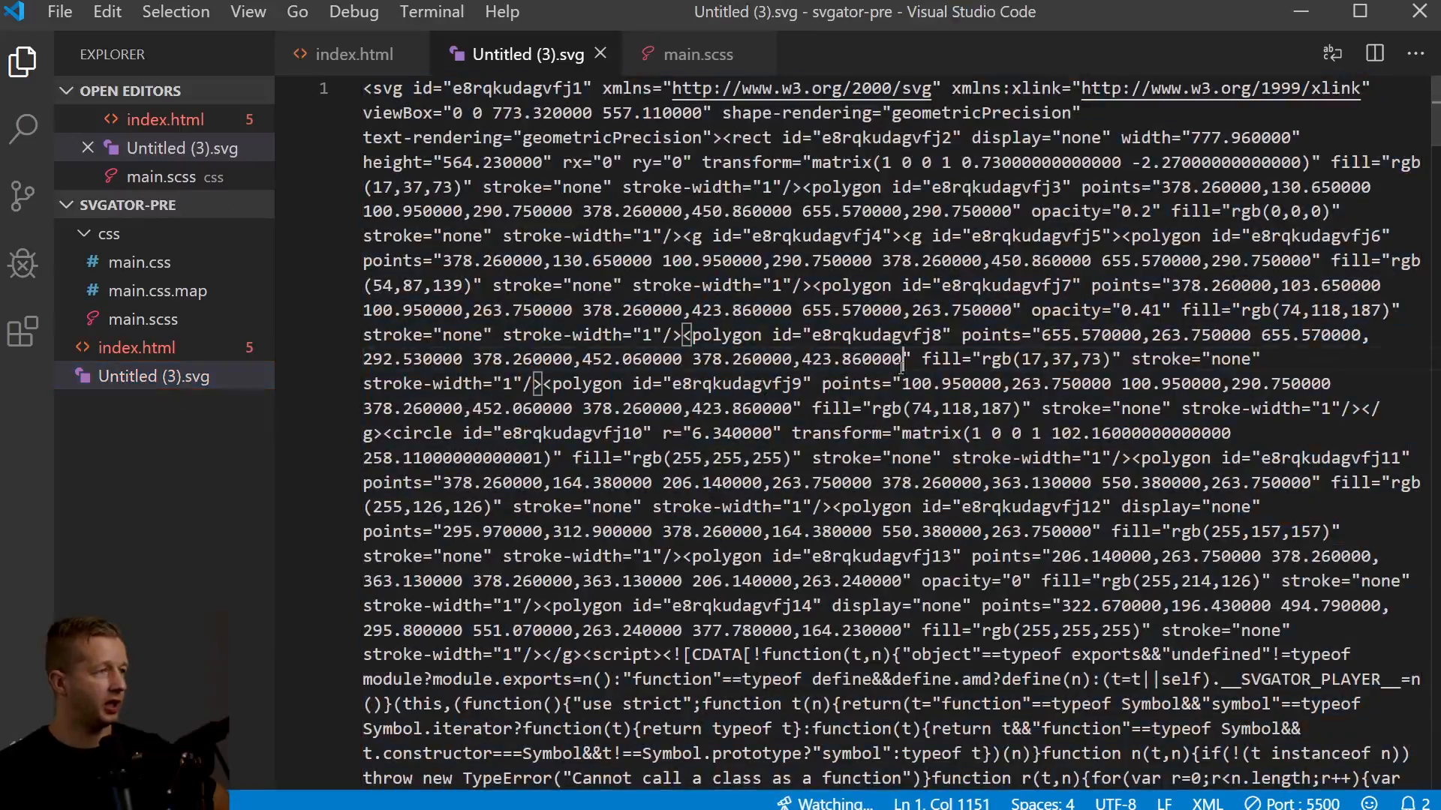
{"action": "mouse_move", "coordinate": [1435, 113]}
{"action": "left_mouse_down"}
{"action": "mouse_move", "coordinate": [1435, 750]}
{"action": "mouse_move", "coordinate": [1436, 98]}
{"action": "left_mouse_up"}
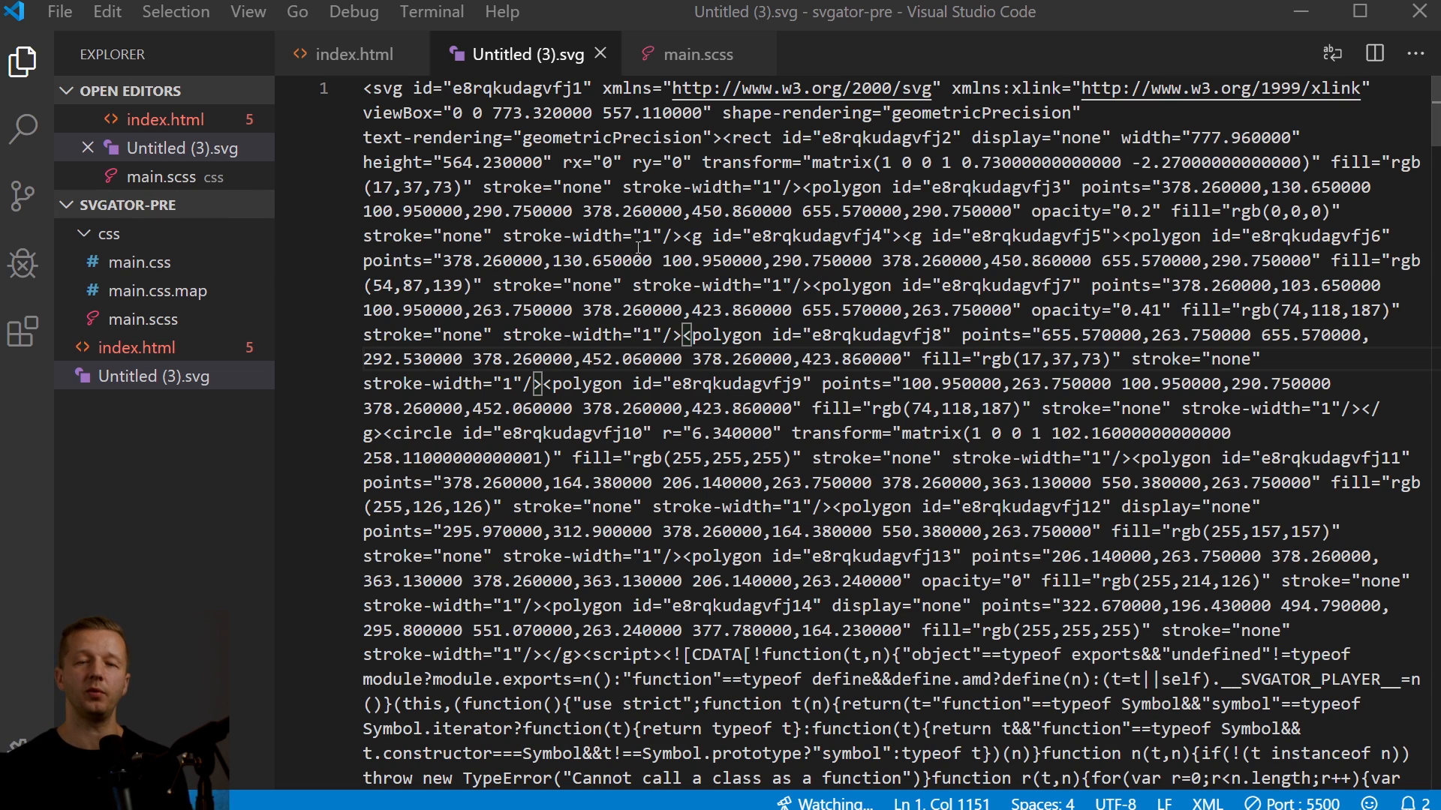
Step: Examine how index.html embeds the SVG code inside the container div below the h2 heading
{"action": "left_click", "coordinate": [353, 56]}
{"action": "left_click", "coordinate": [659, 405]}
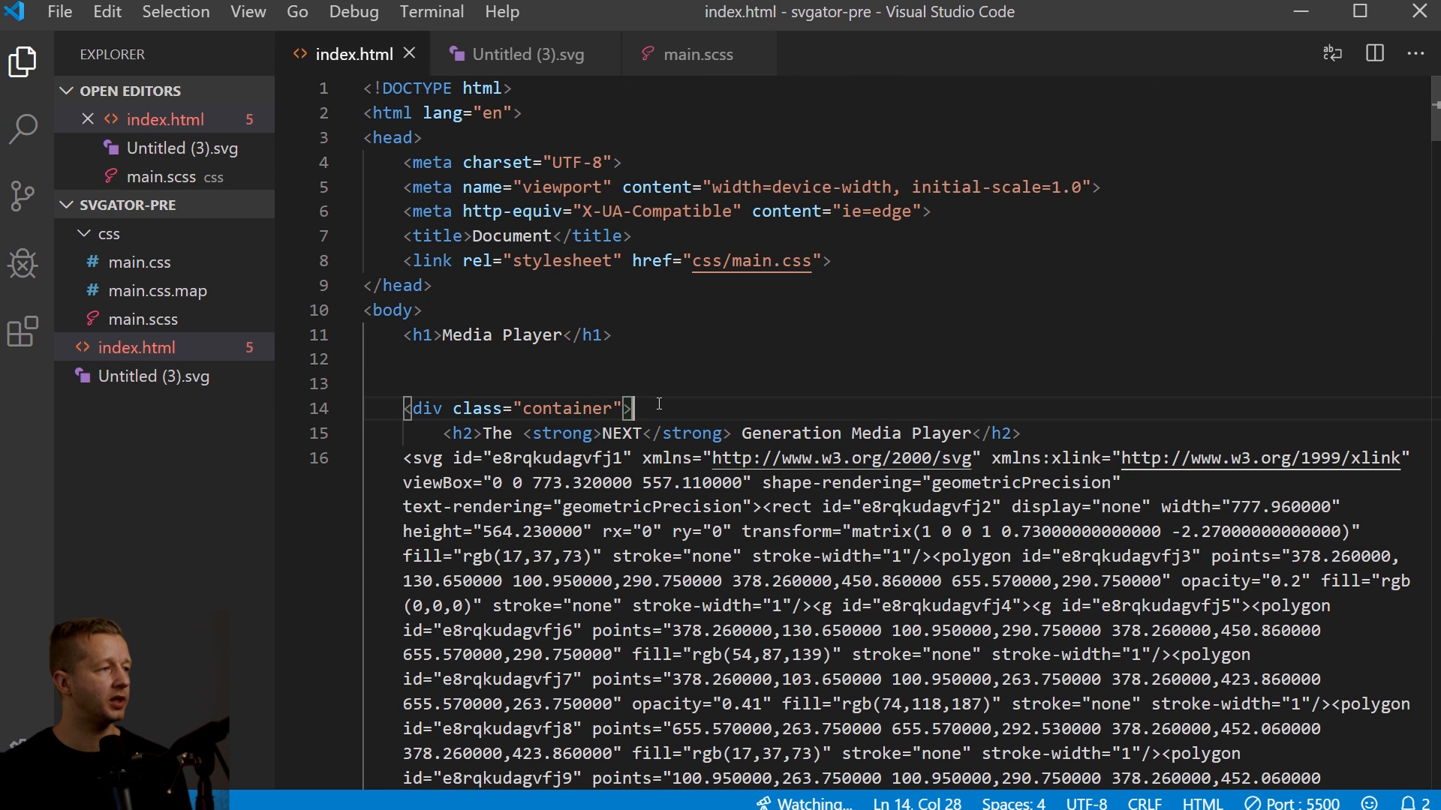
{"action": "left_click", "coordinate": [399, 458]}
{"action": "left_click_drag", "start_coordinate": [406, 458], "coordinate": [1320, 754]}
{"action": "left_click", "coordinate": [816, 605]}
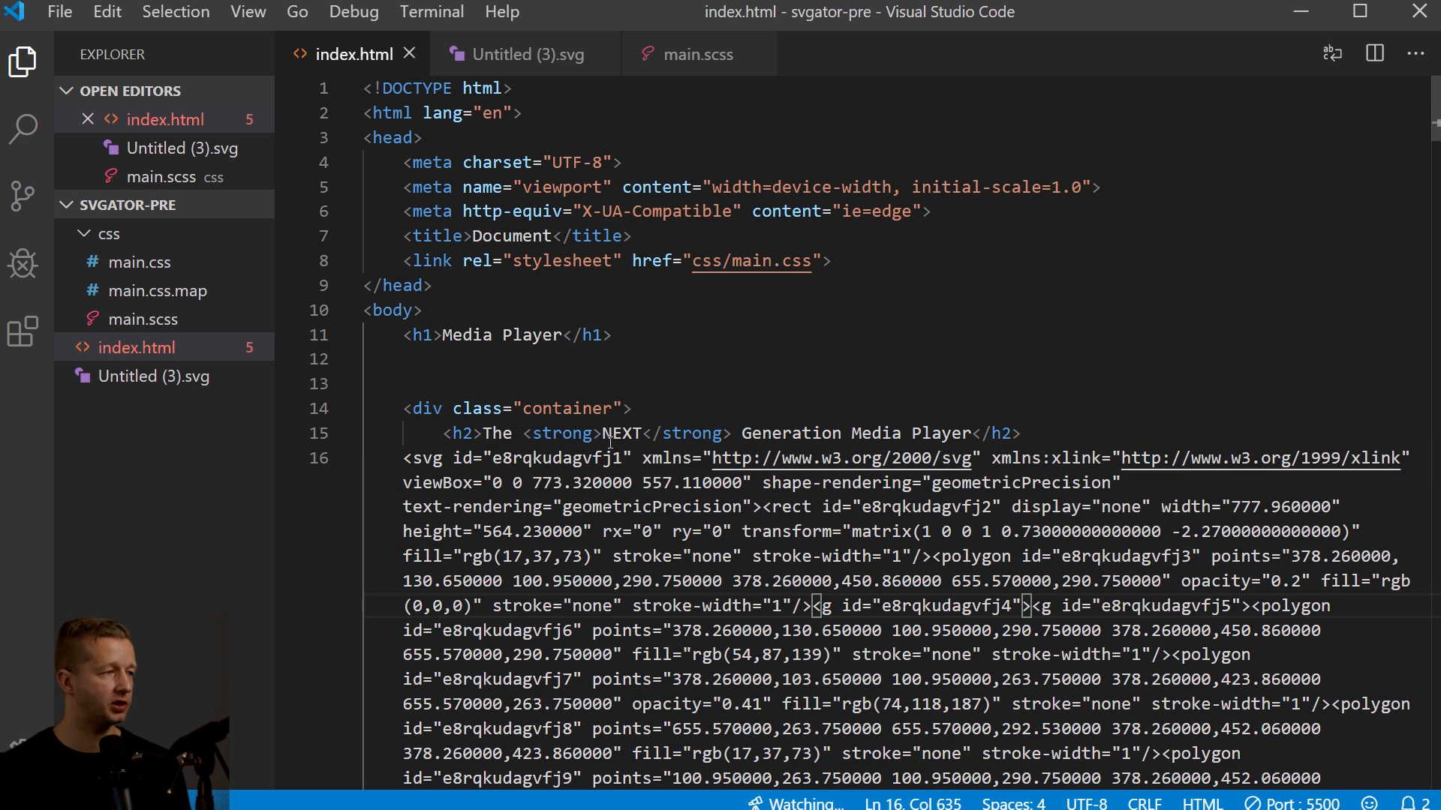
{"action": "left_click", "coordinate": [719, 361]}
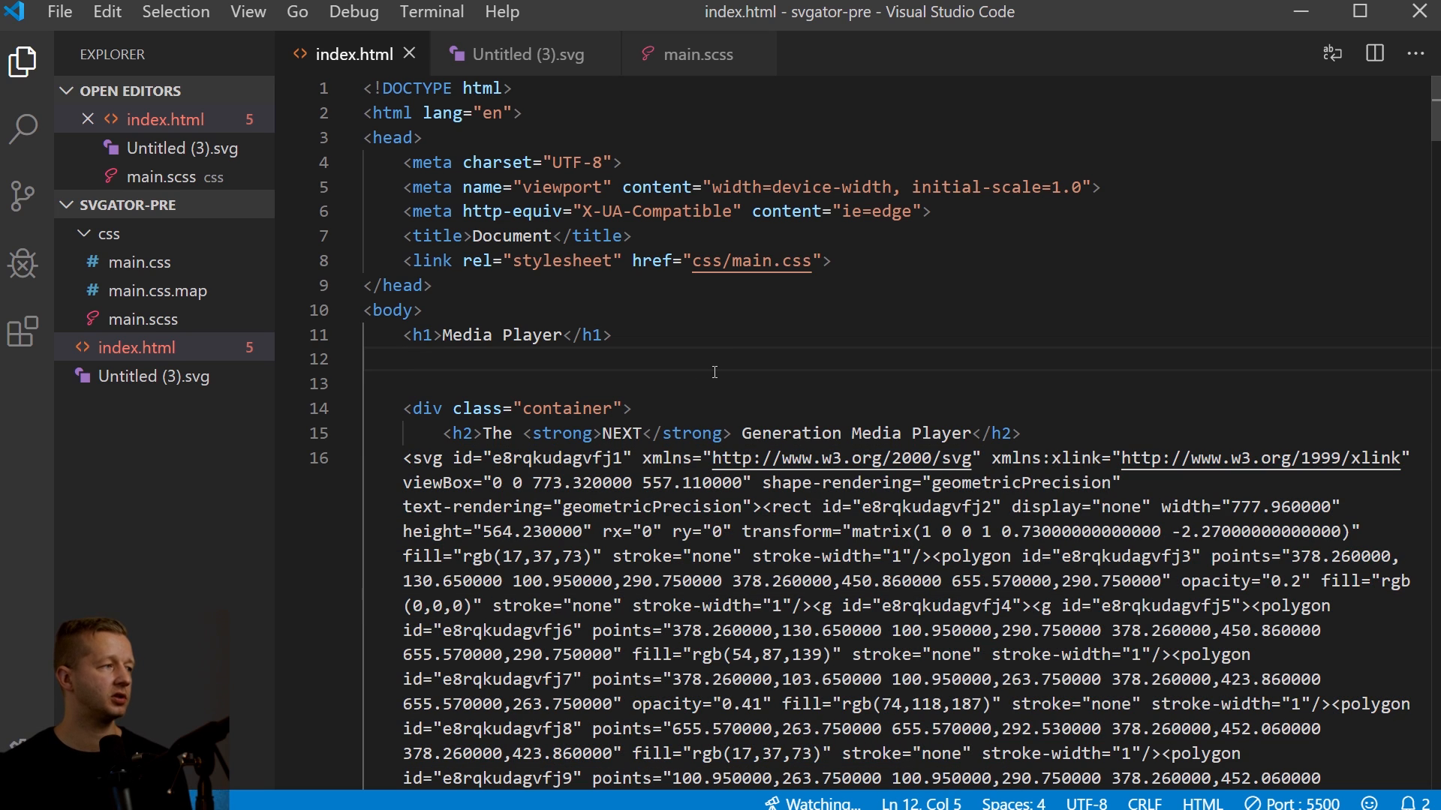
{"action": "double_click", "coordinate": [714, 372]}
{"action": "left_click", "coordinate": [714, 372]}
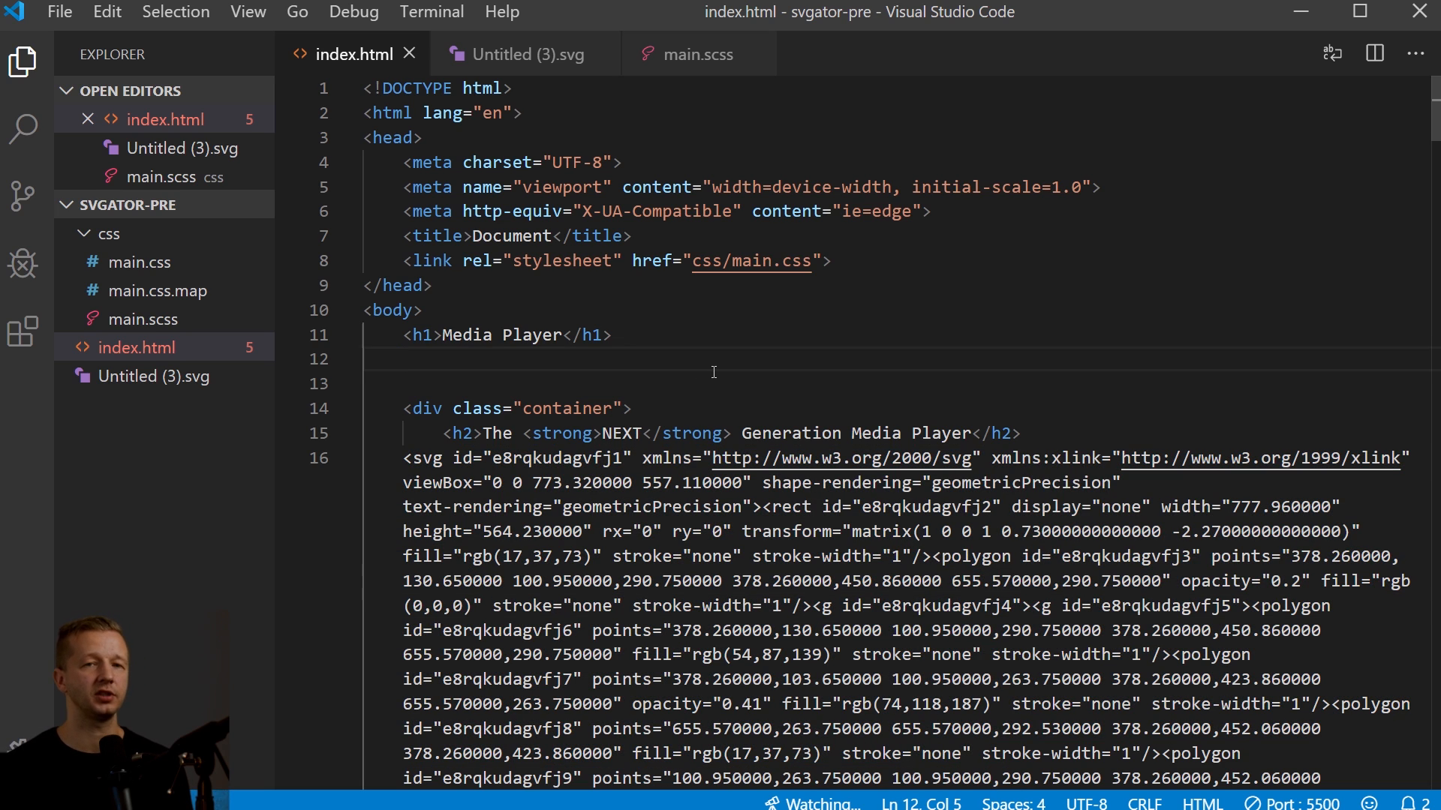
{"action": "left_click", "coordinate": [708, 388]}
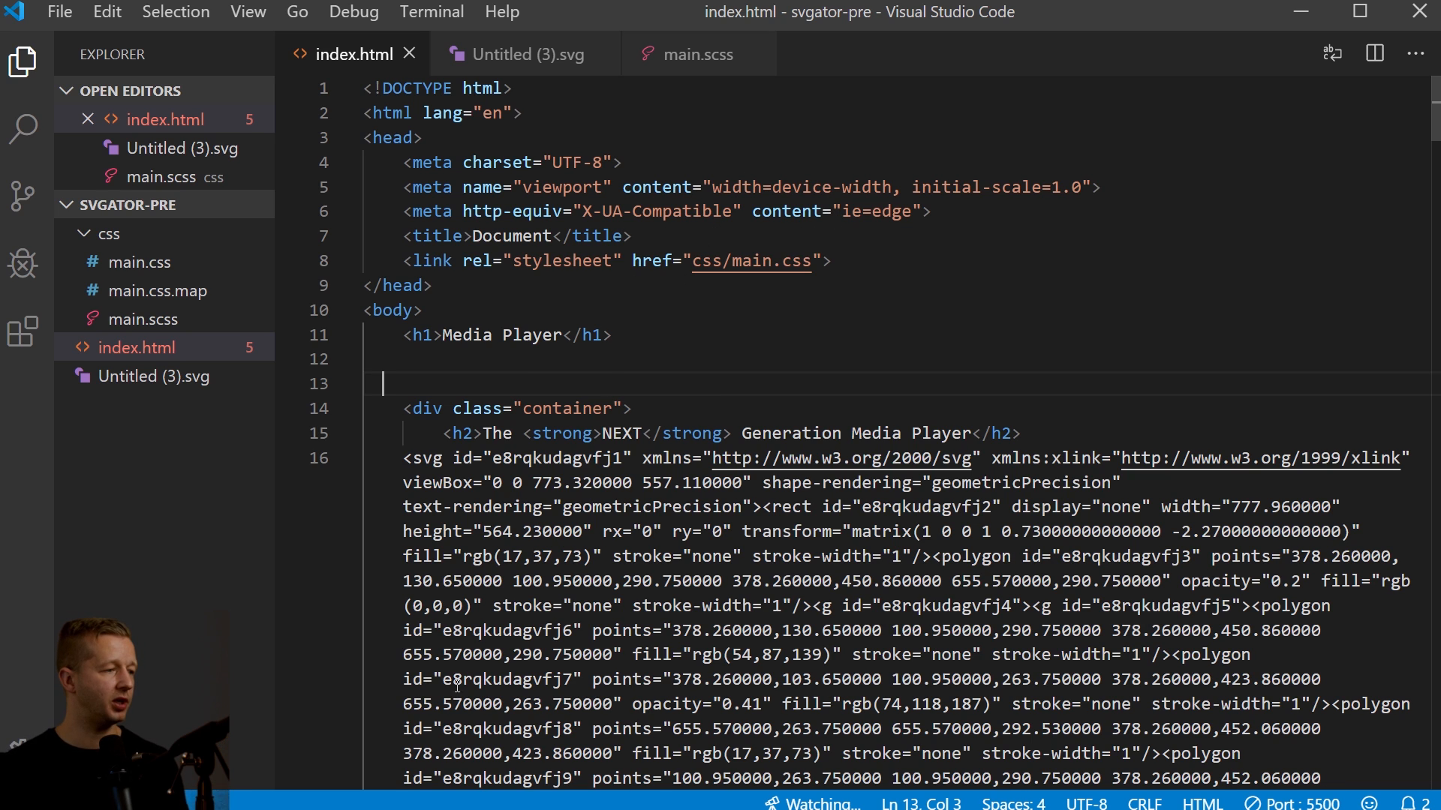
Step: Review the body, .container, h1 and h2 style rules in main.scss
{"action": "left_click", "coordinate": [698, 54]}
{"action": "scroll", "coordinate": [740, 302], "scroll_direction": "up", "scroll_amount": 1}
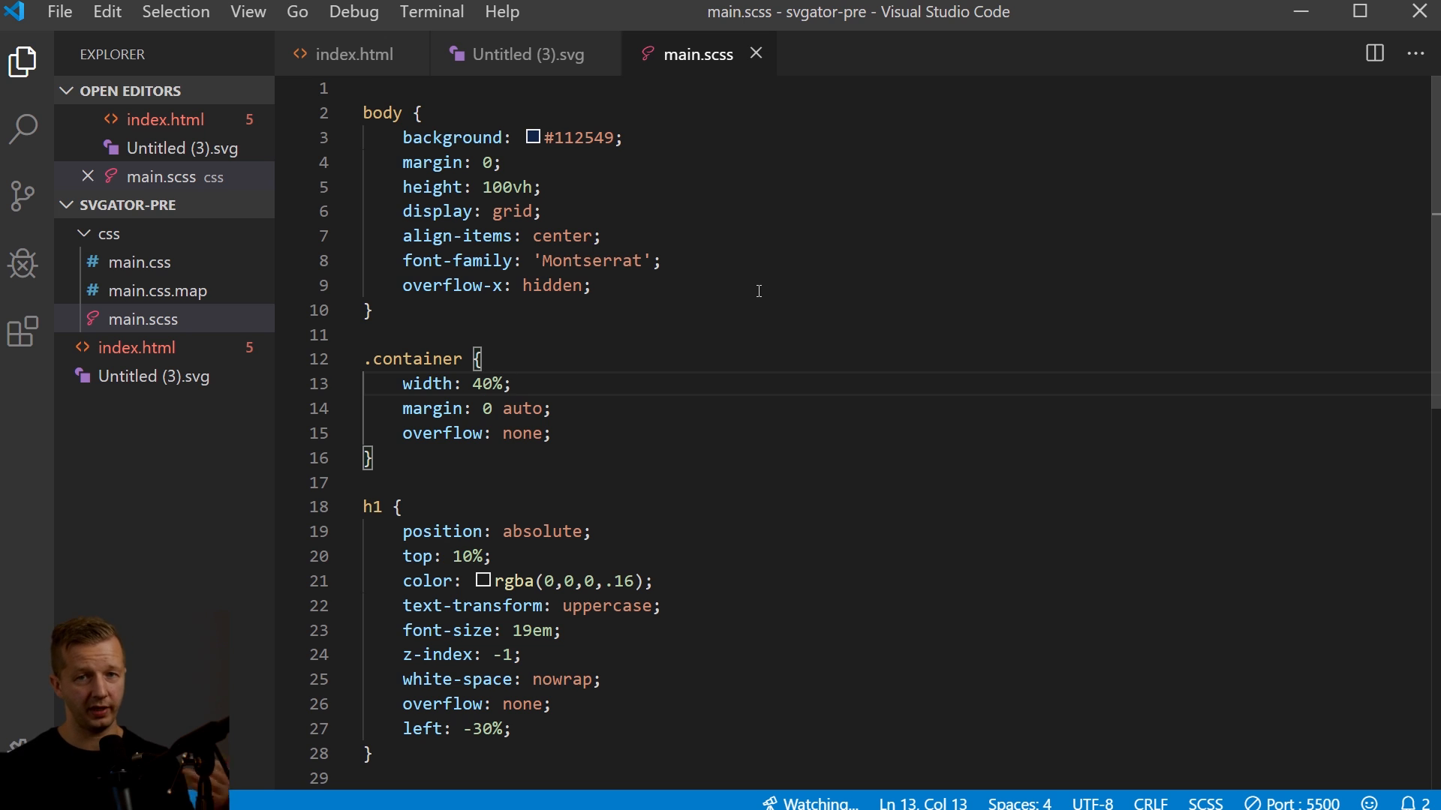
{"action": "scroll", "coordinate": [759, 292], "scroll_direction": "down", "scroll_amount": 7}
{"action": "scroll", "coordinate": [759, 293], "scroll_direction": "up", "scroll_amount": 7}
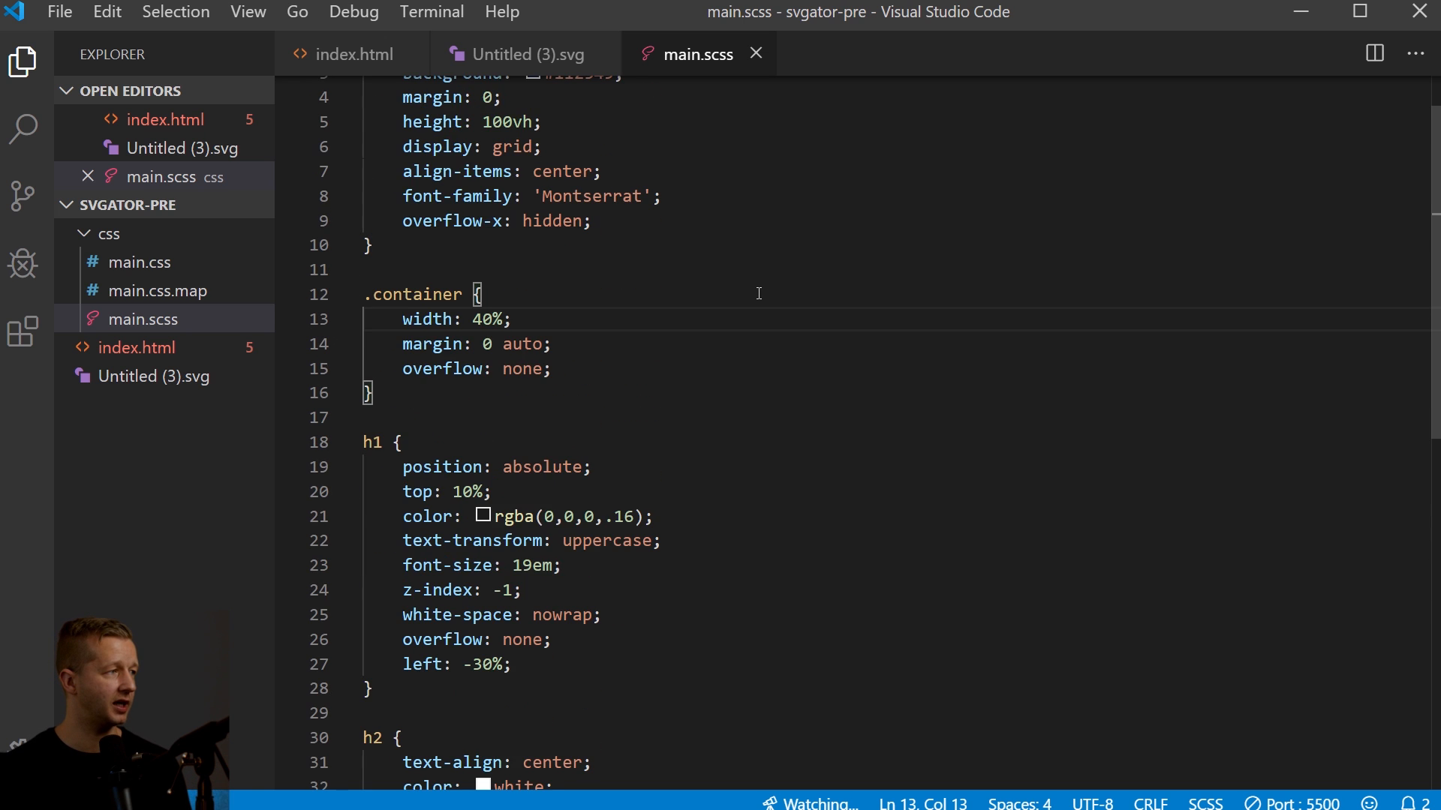
{"action": "scroll", "coordinate": [759, 293], "scroll_direction": "down", "scroll_amount": 3}
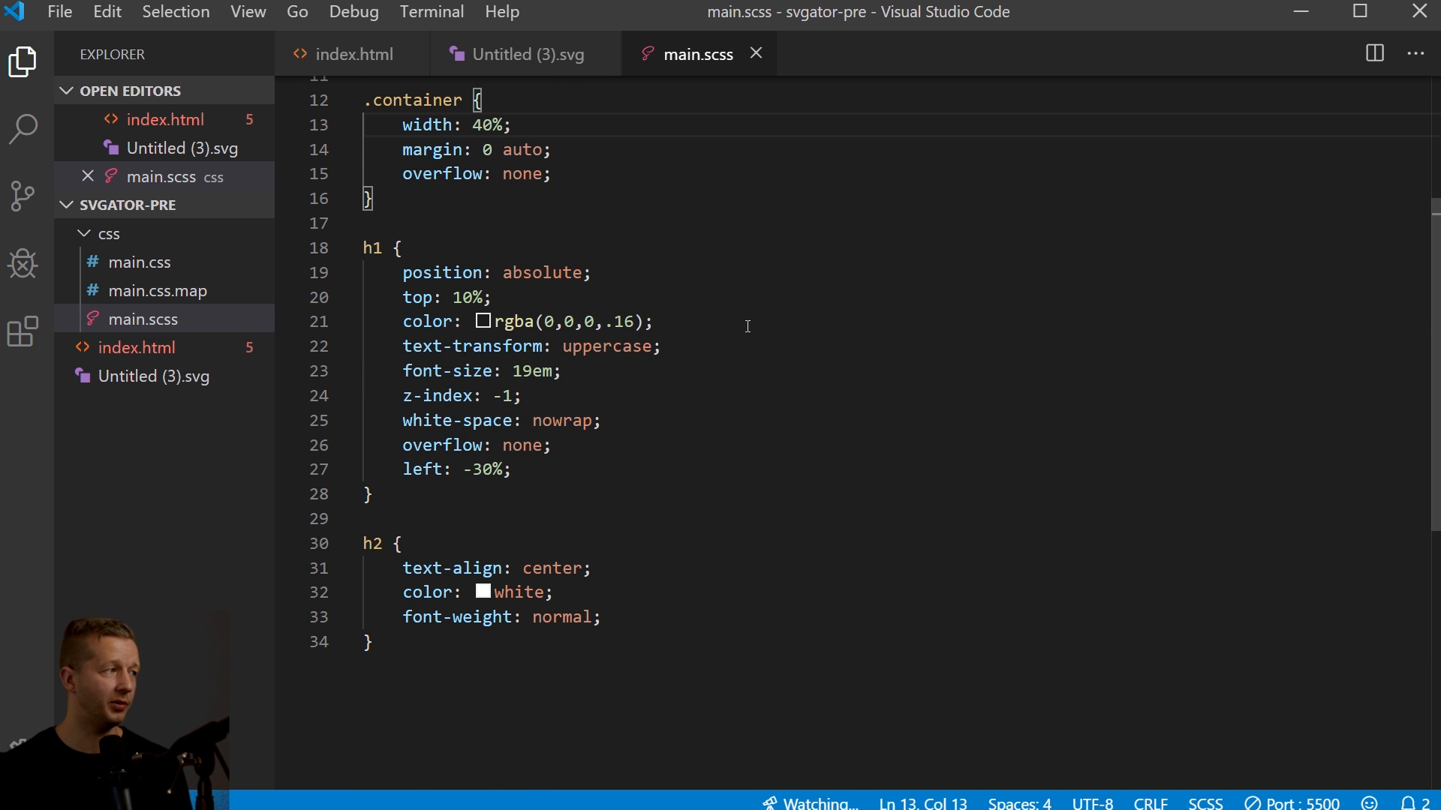
{"action": "scroll", "coordinate": [746, 316], "scroll_direction": "up", "scroll_amount": 3}
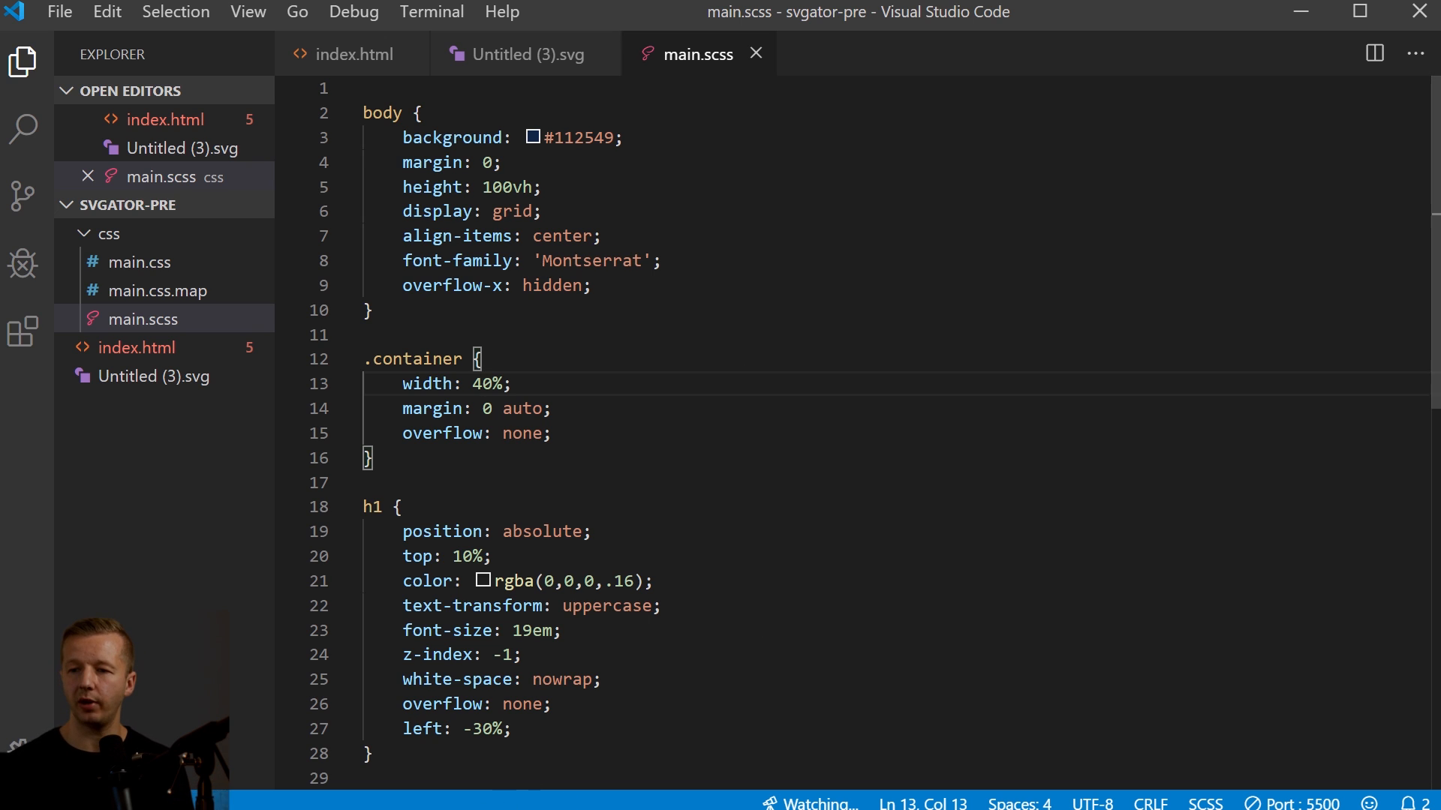
Step: Switch to the browser and reload the localhost:5500 page to check the embedded animation
{"action": "key", "text": "alt+Tab"}
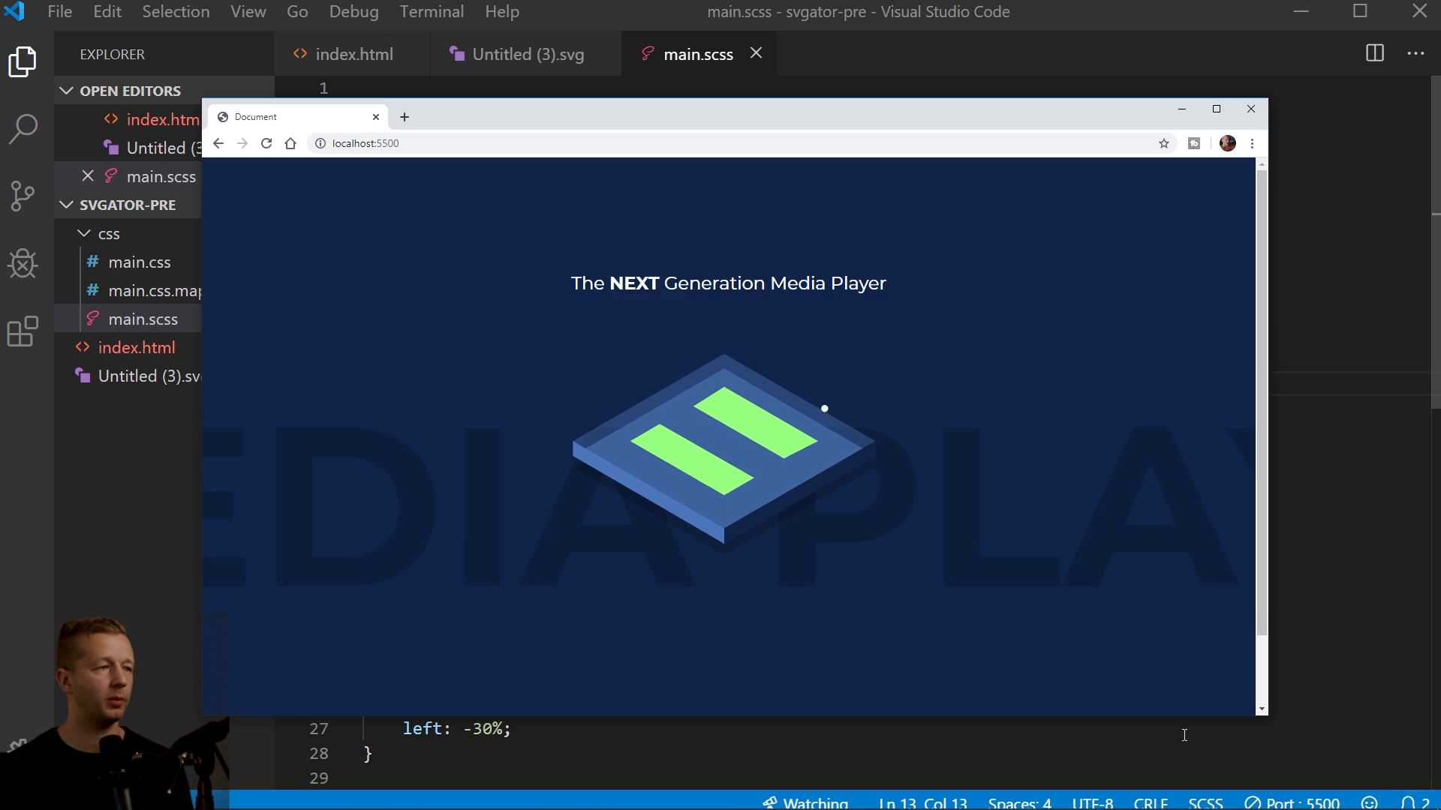
{"action": "left_click", "coordinate": [272, 141]}
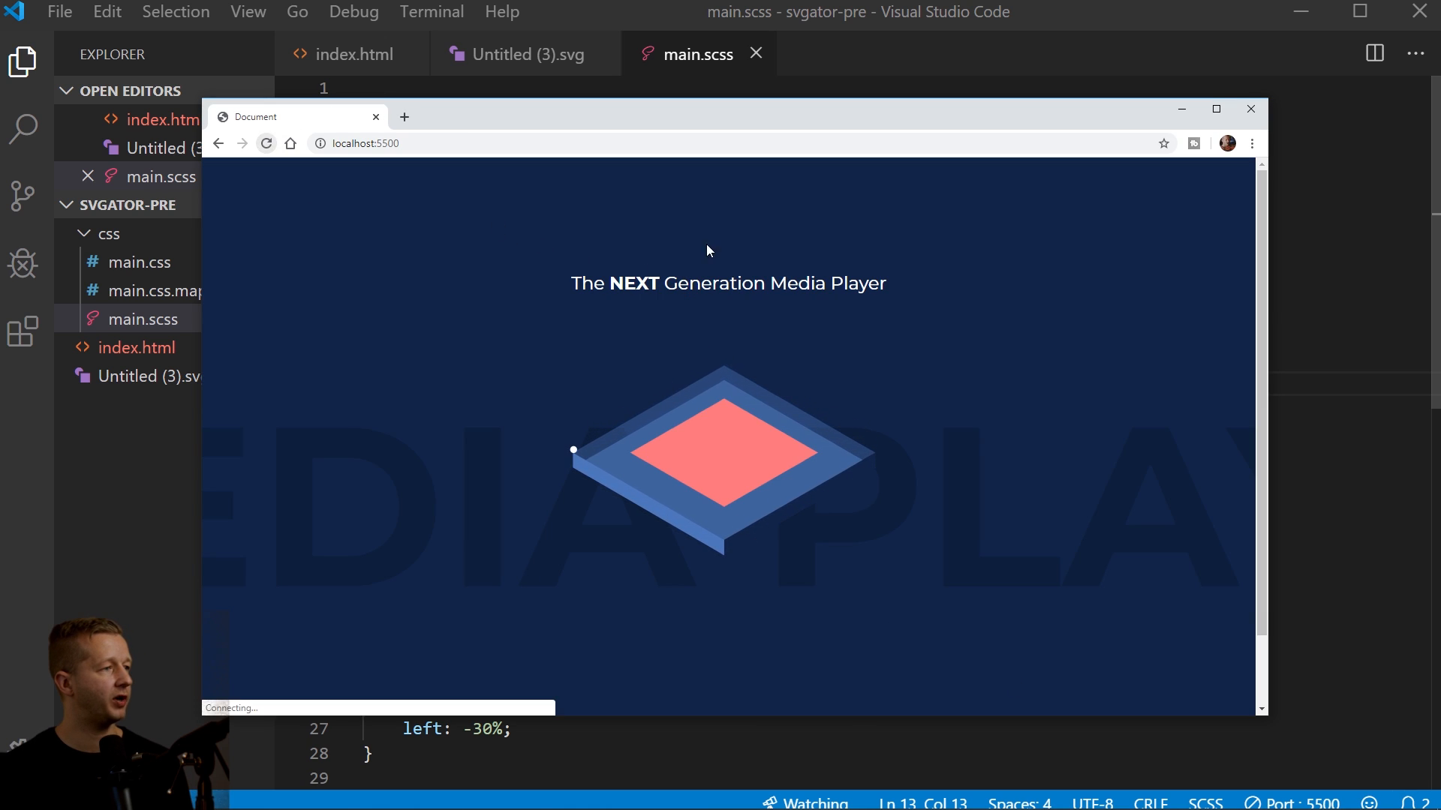